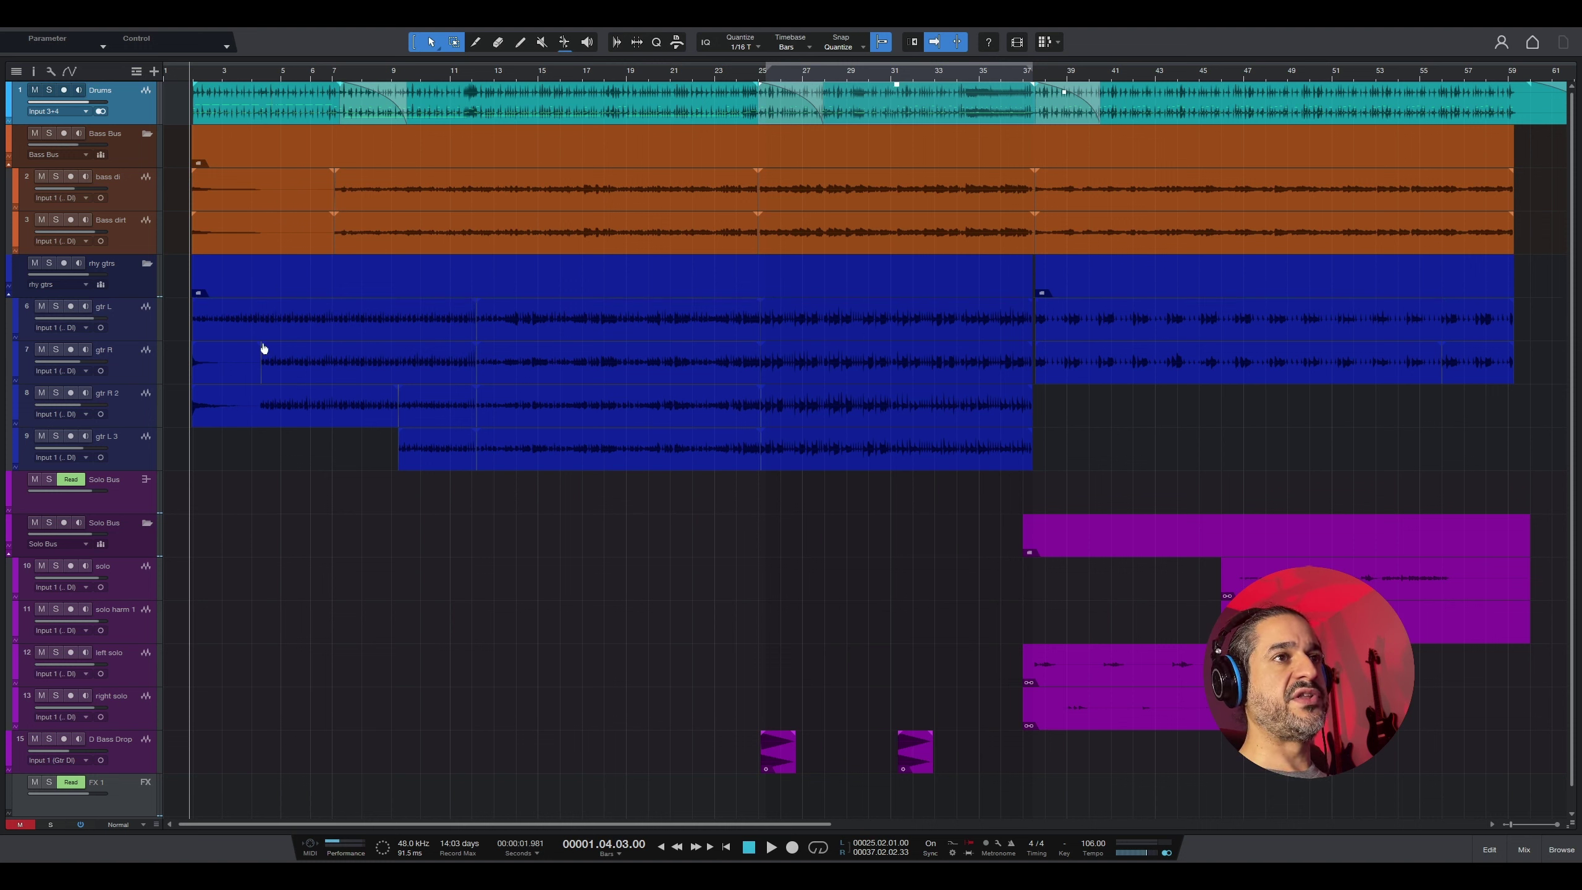
Step: Play the song and solo the Drums track, adding the Bass Bus and the rhythm guitar folder to the solo one after another
key("space")
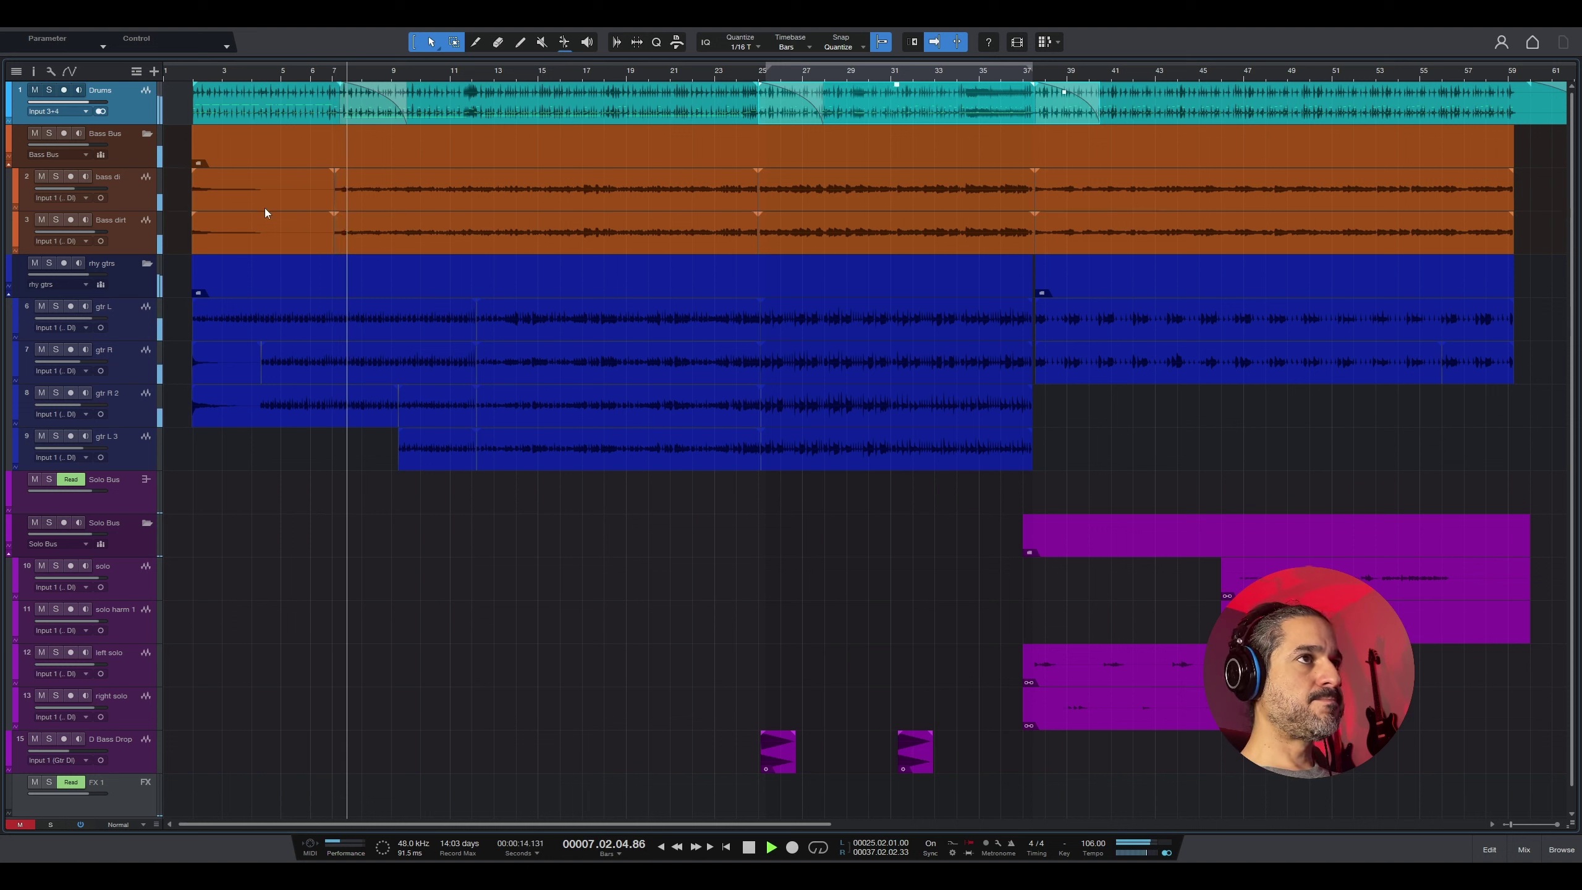
left_click(49, 91)
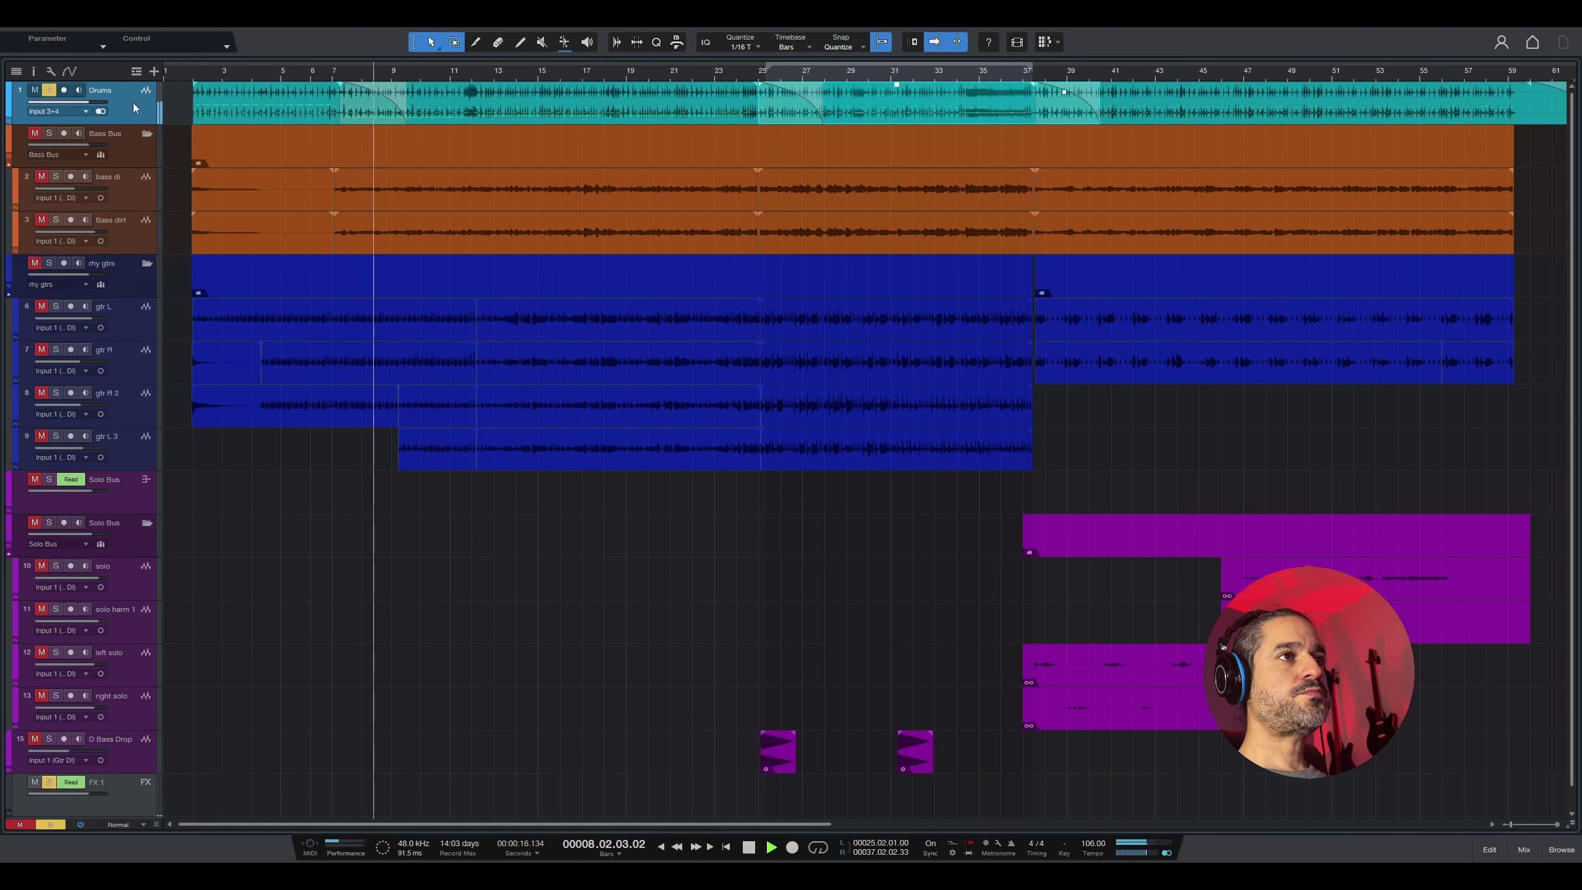
left_click(49, 136)
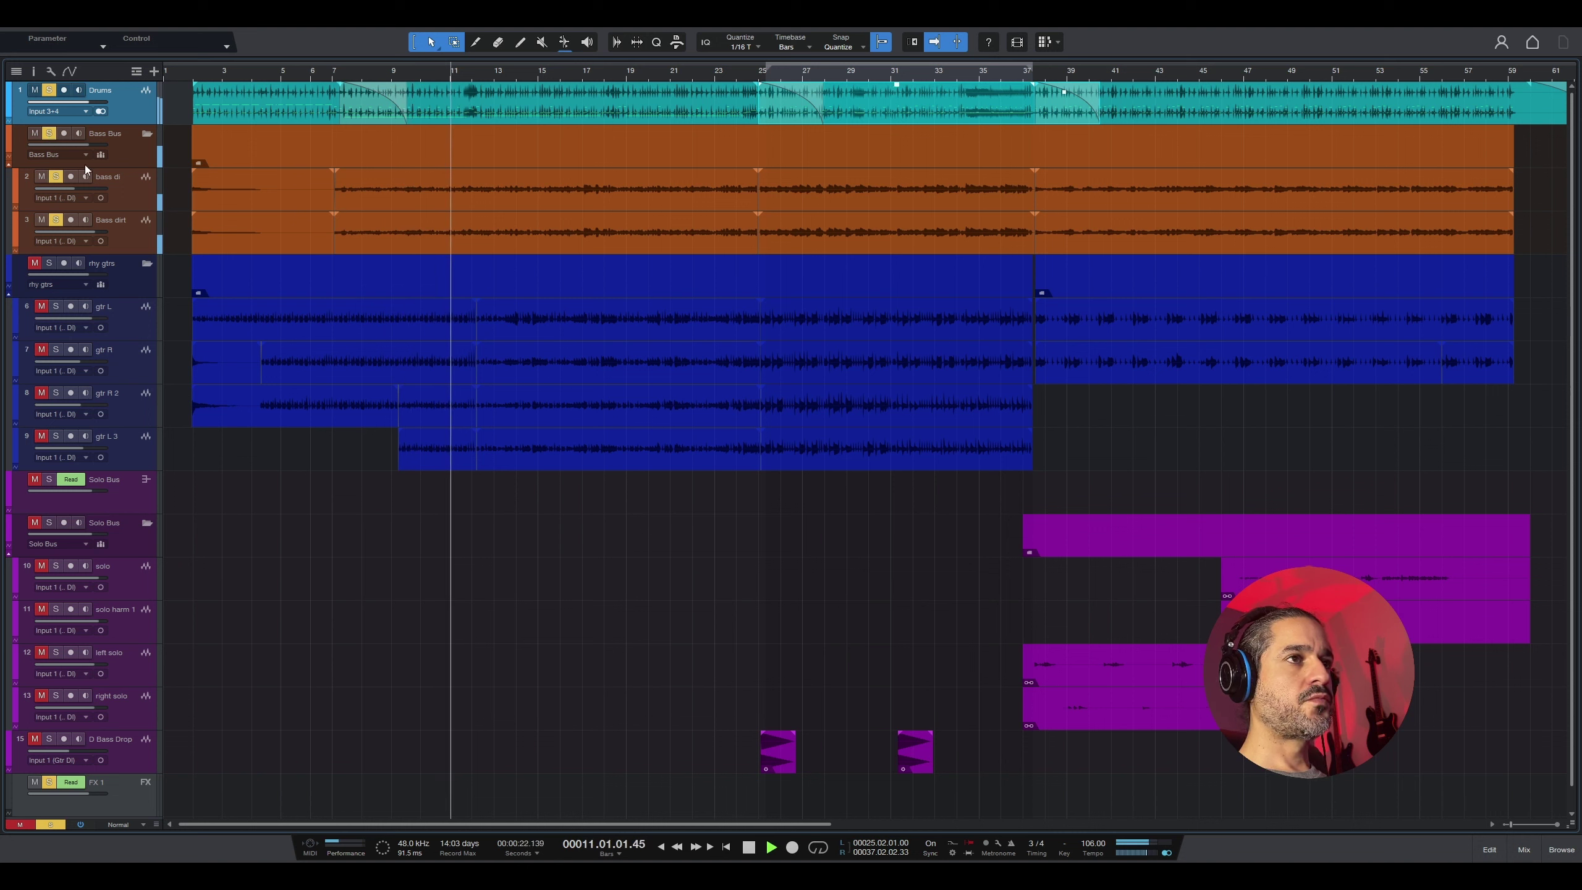
left_click(48, 266)
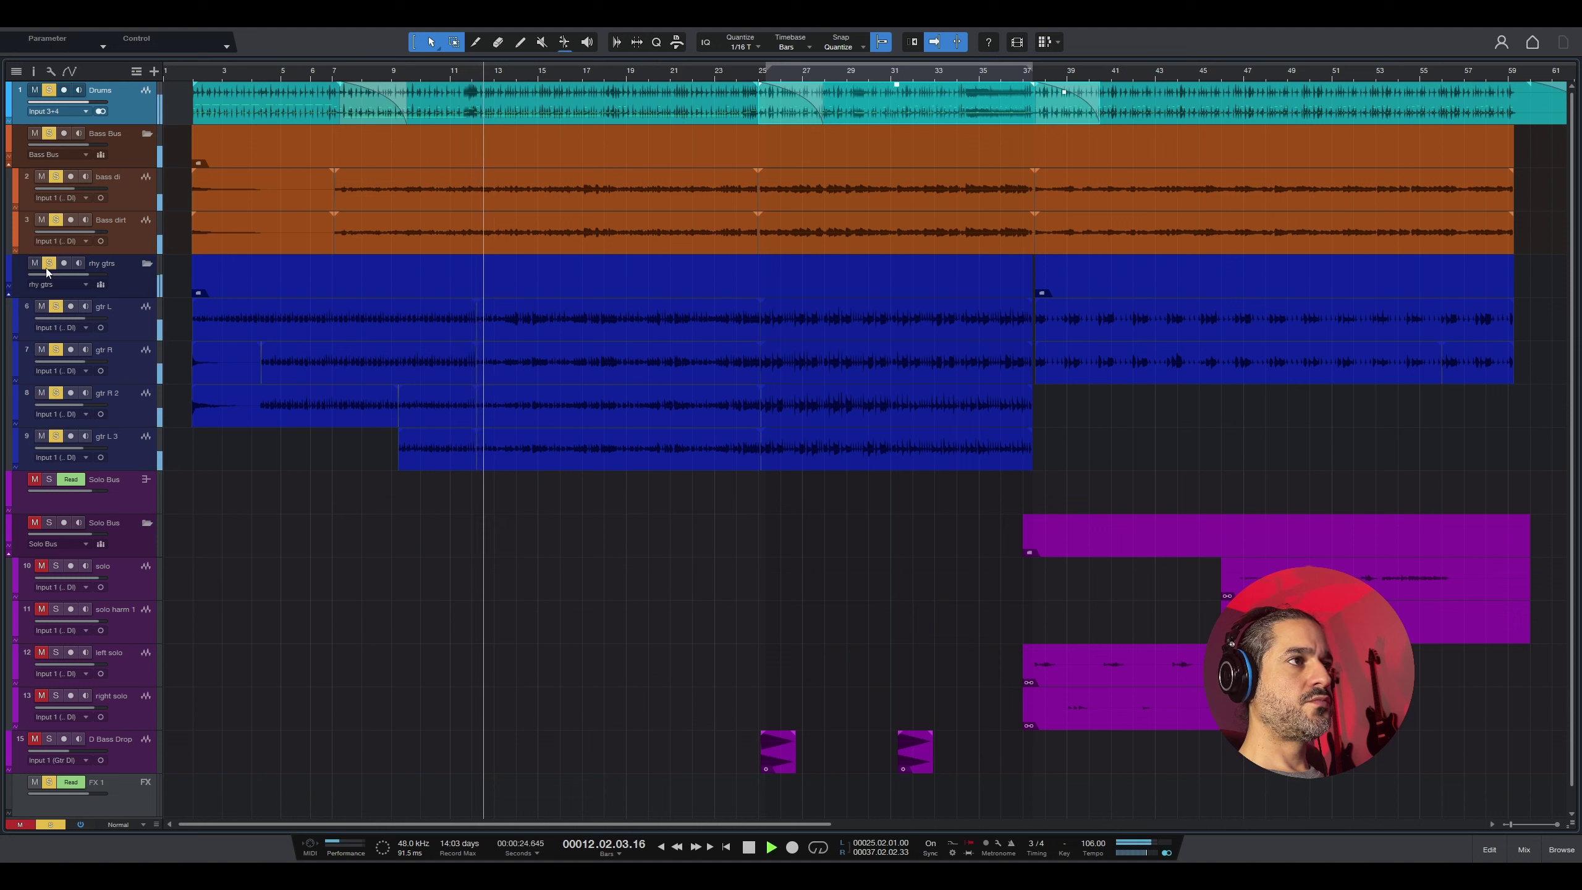
Step: Audition the rhythm guitars without bass and drums, comparing the gtr L and gtr R pair with the gtr R 2 and gtr L 3 pair
left_click(49, 134)
left_click(48, 91)
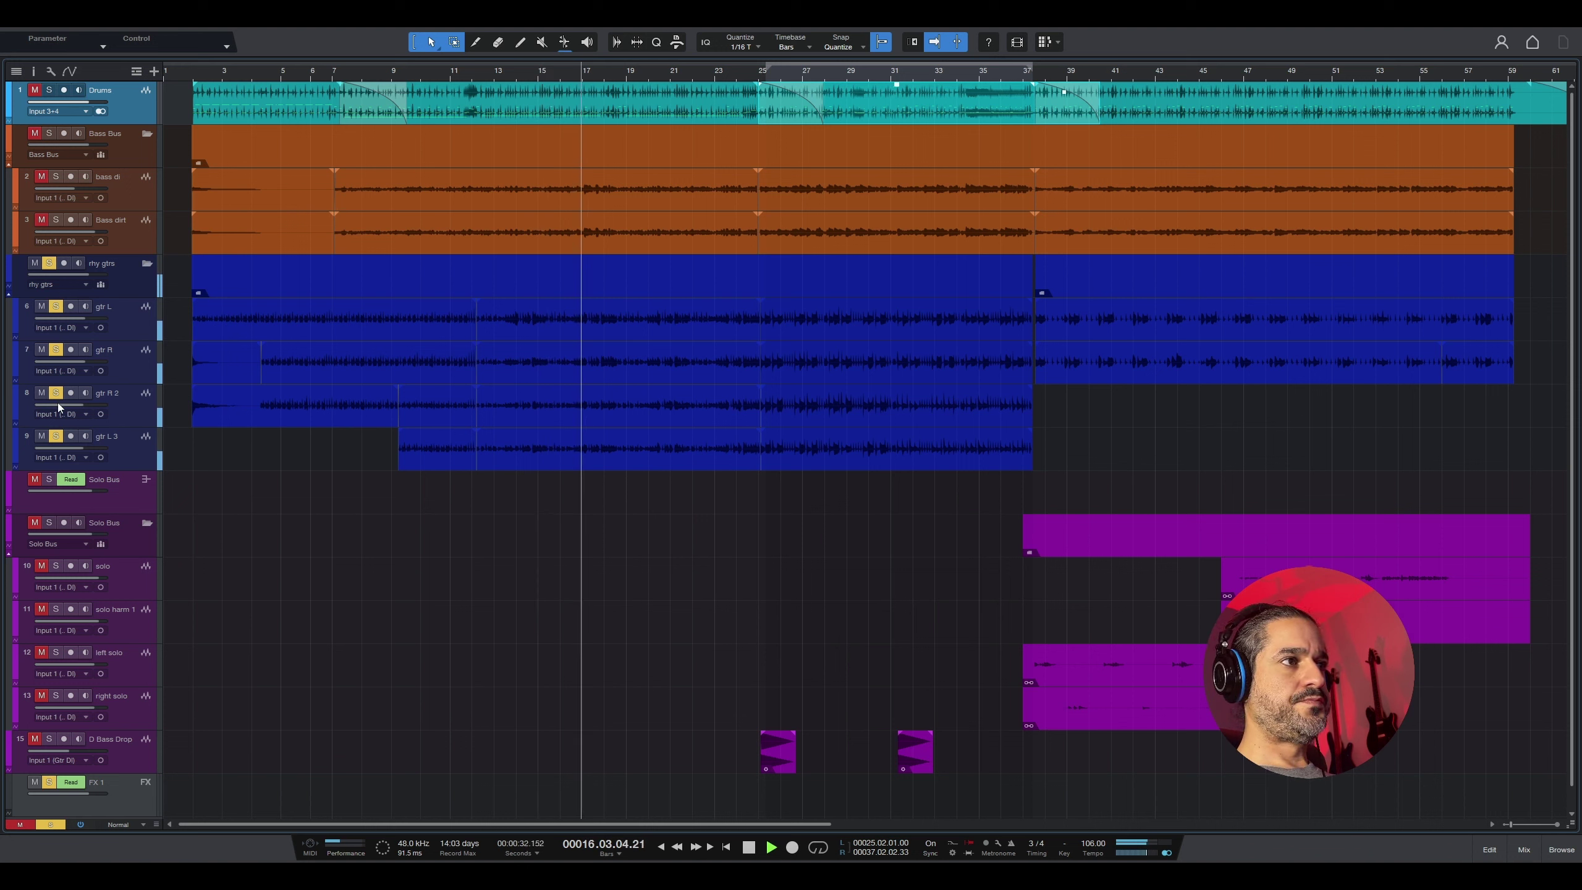
left_click(55, 436)
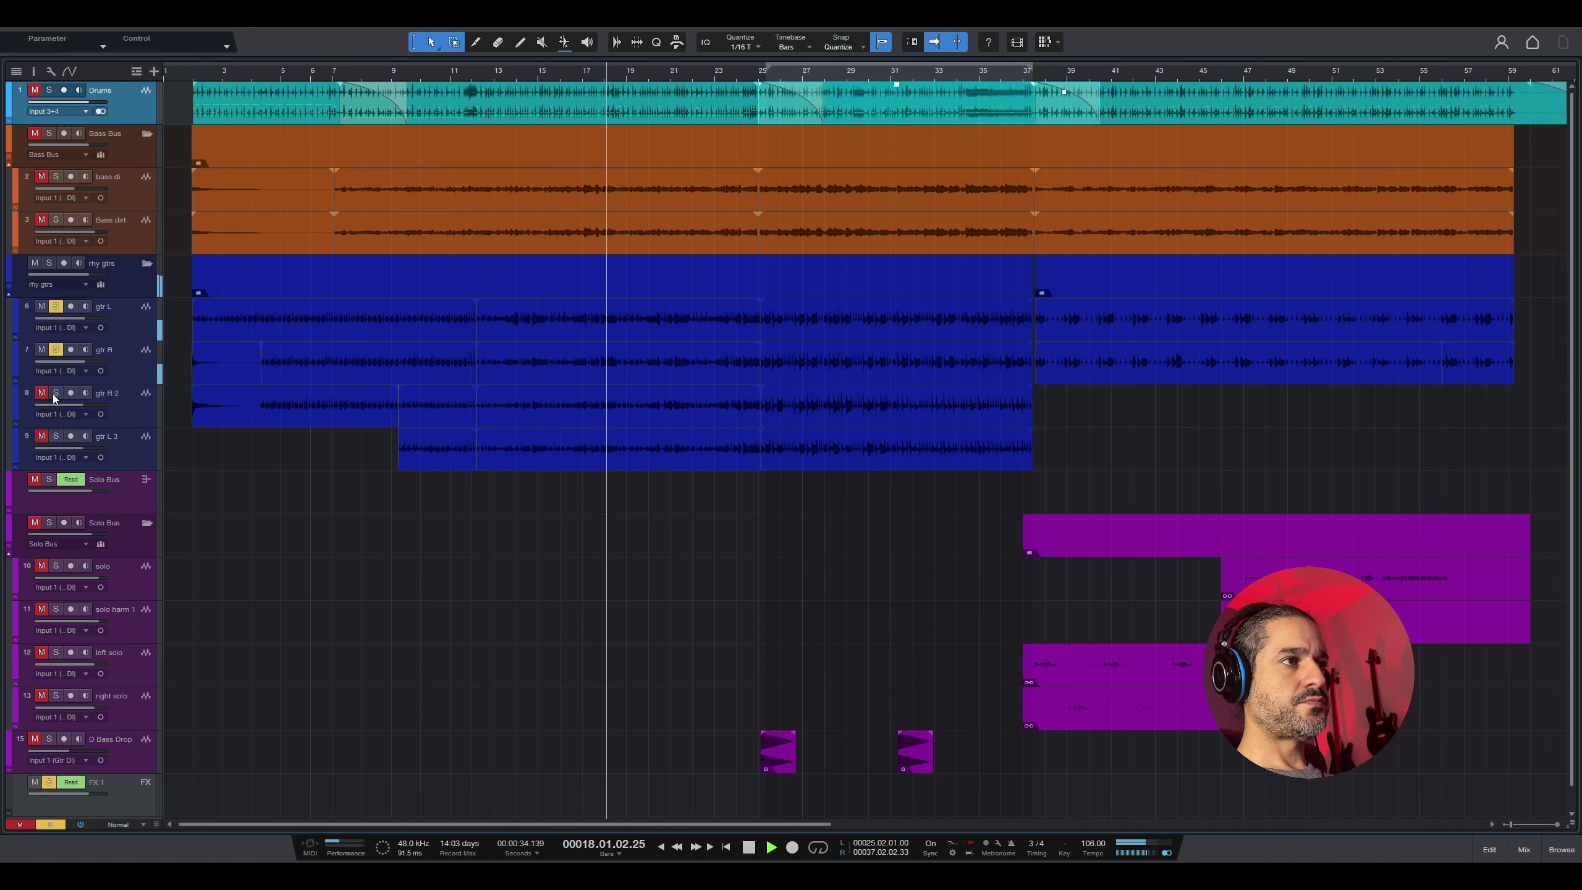
left_click(56, 436)
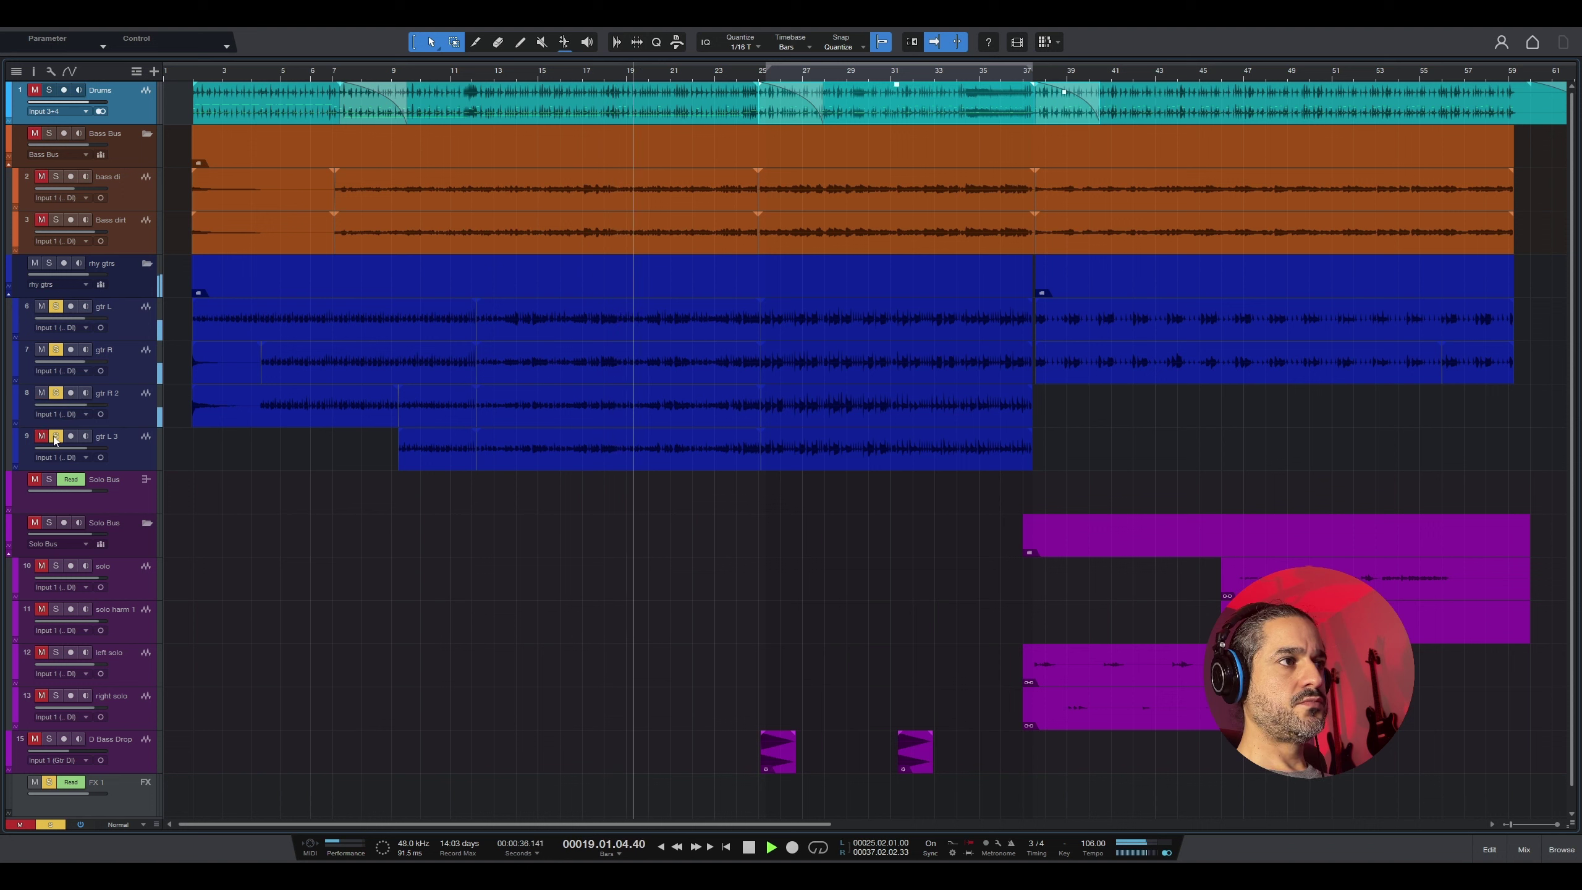
left_click(55, 350)
left_click(55, 306)
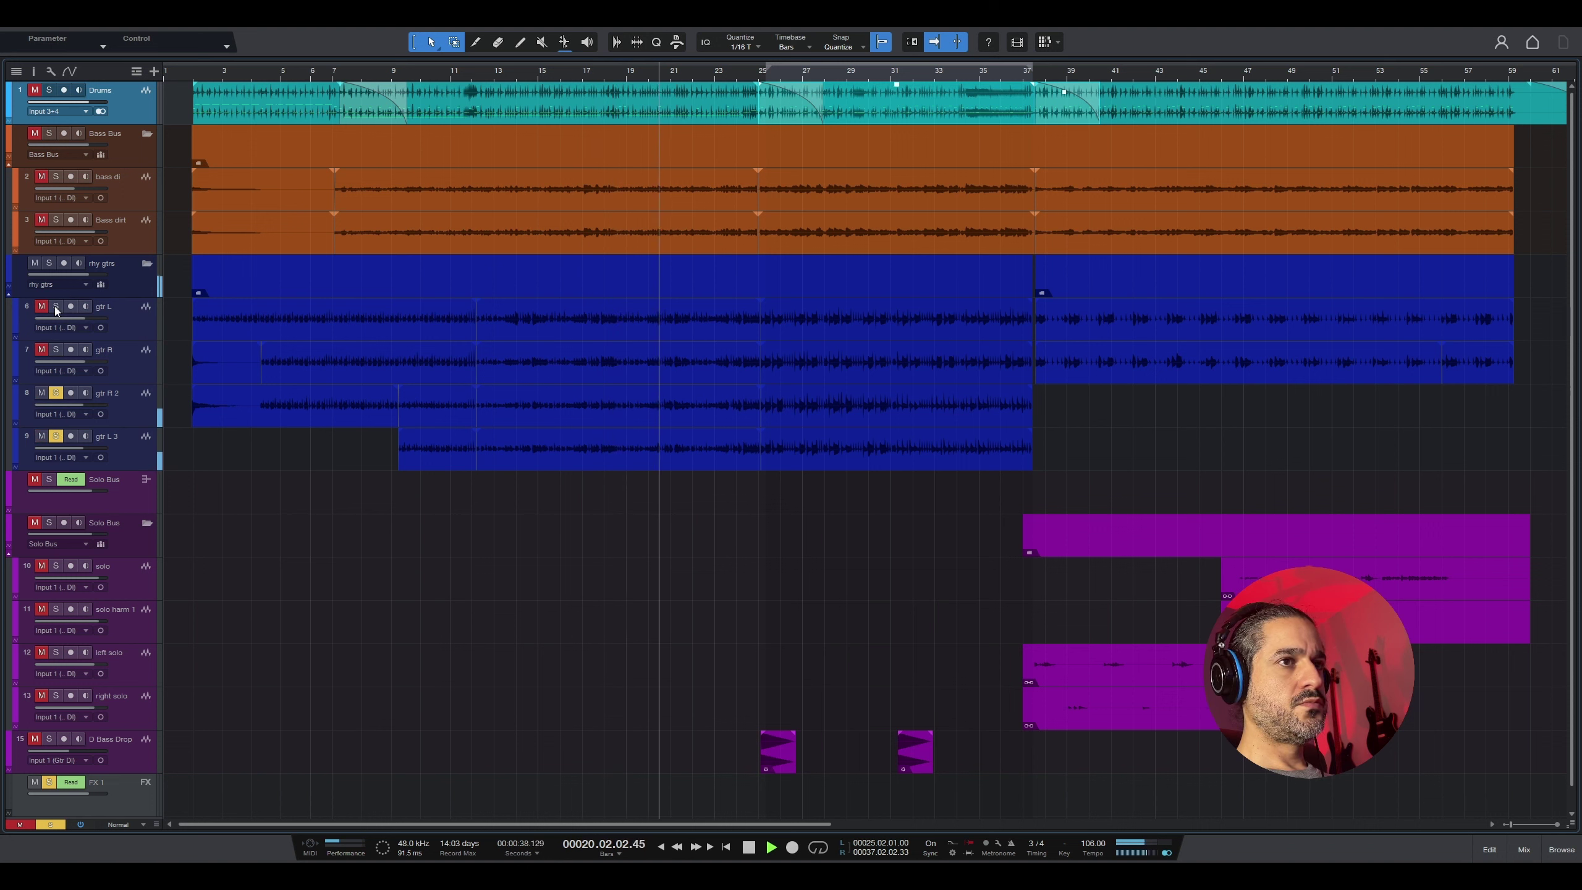
left_click(56, 307)
left_click(56, 350)
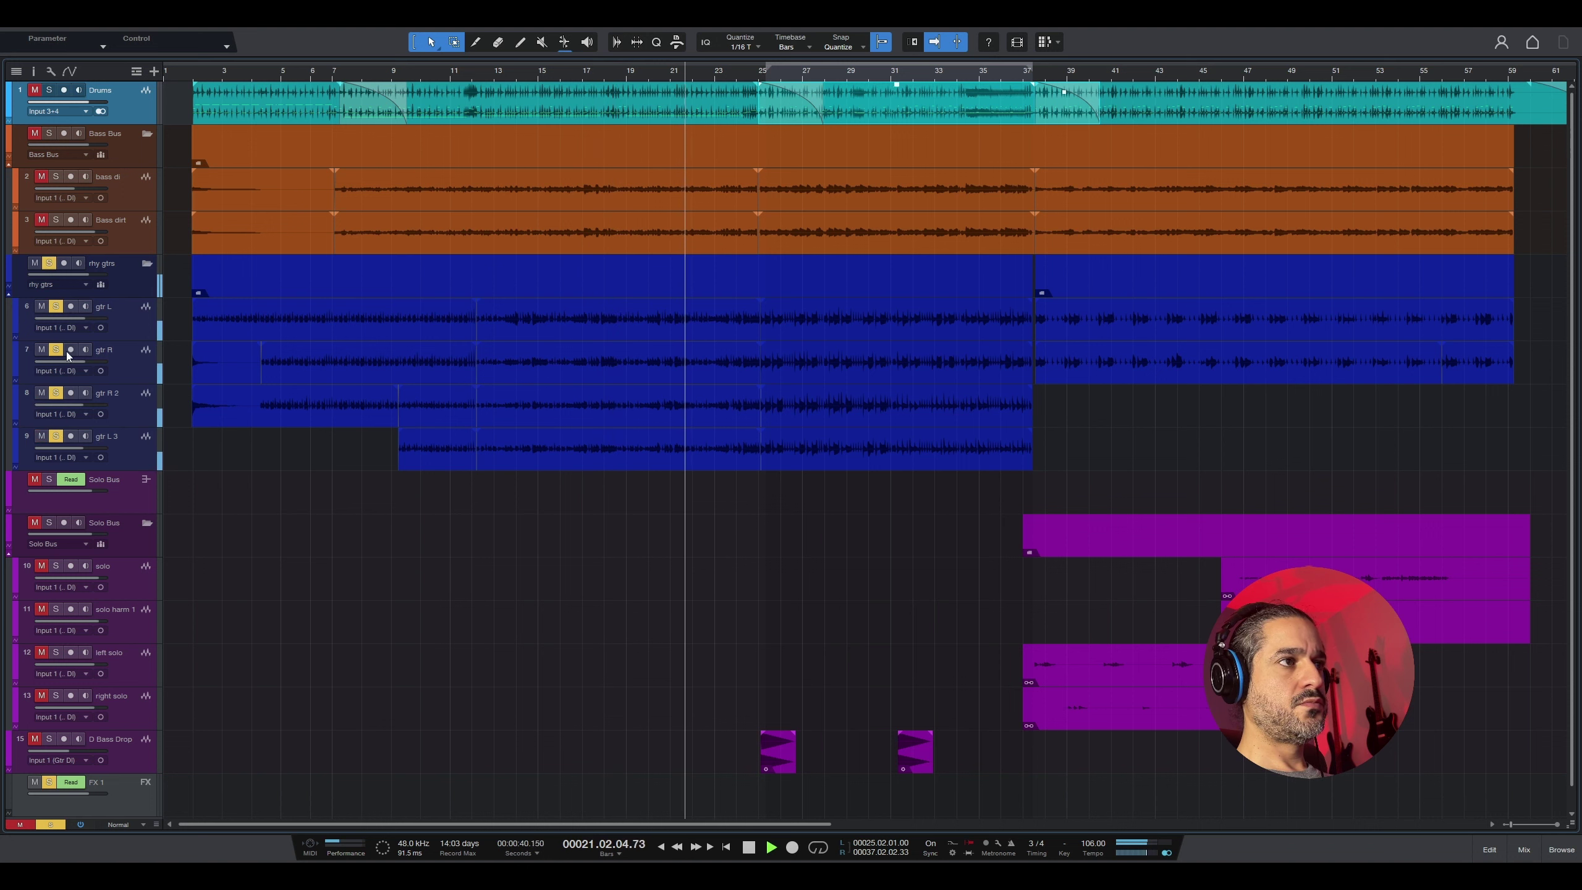
Step: Continue playback from around bar 29 and add the Bass Bus to the soloed rhythm guitars
left_click(851, 74)
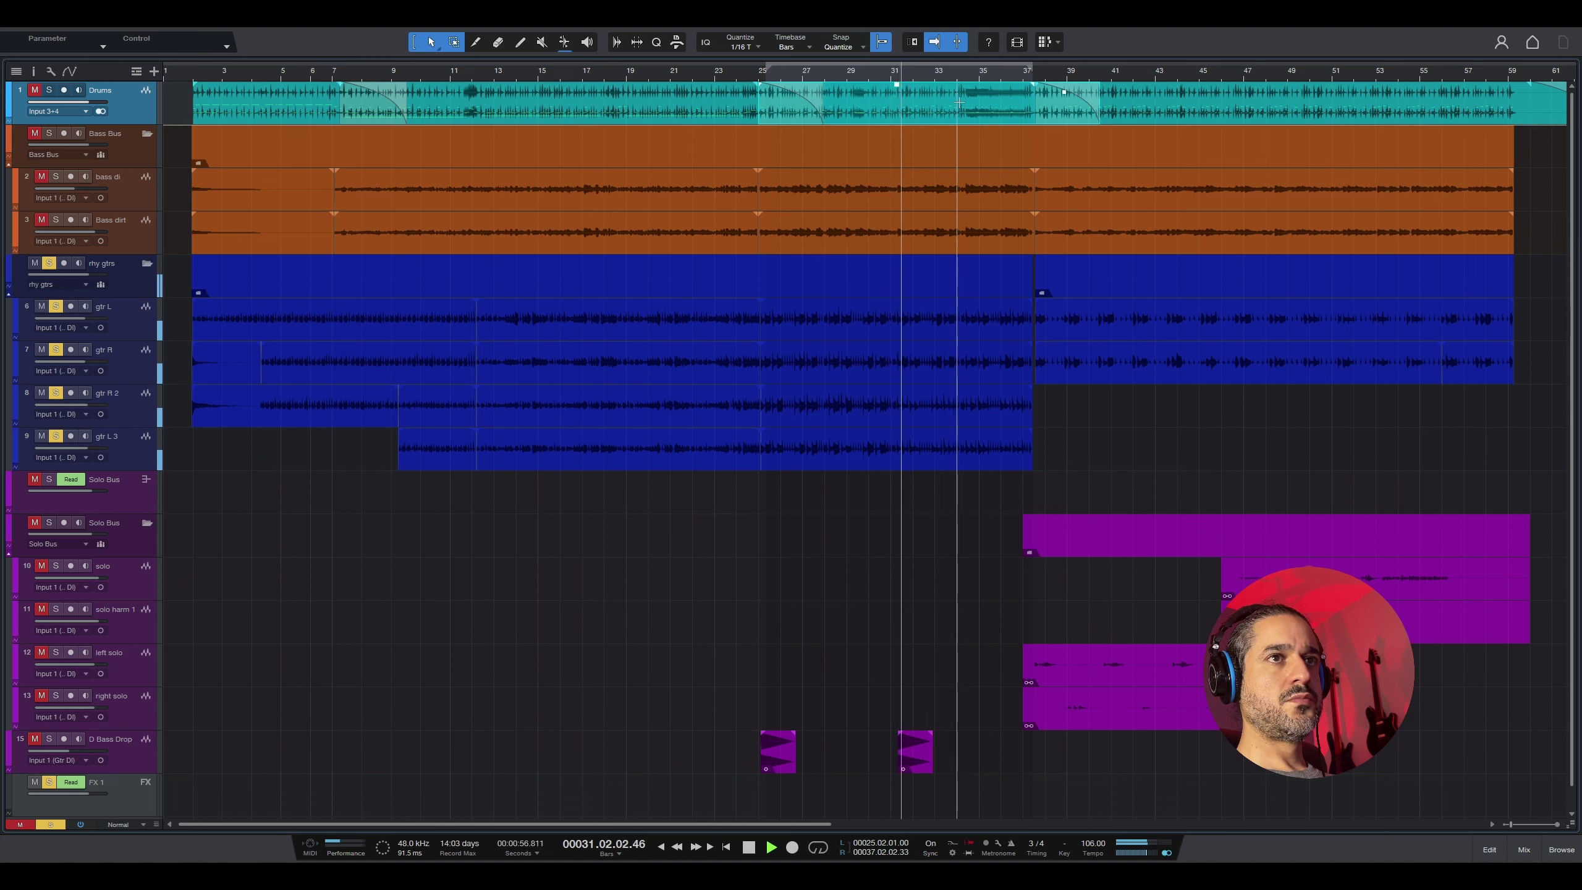
left_click(34, 133)
left_click(49, 133)
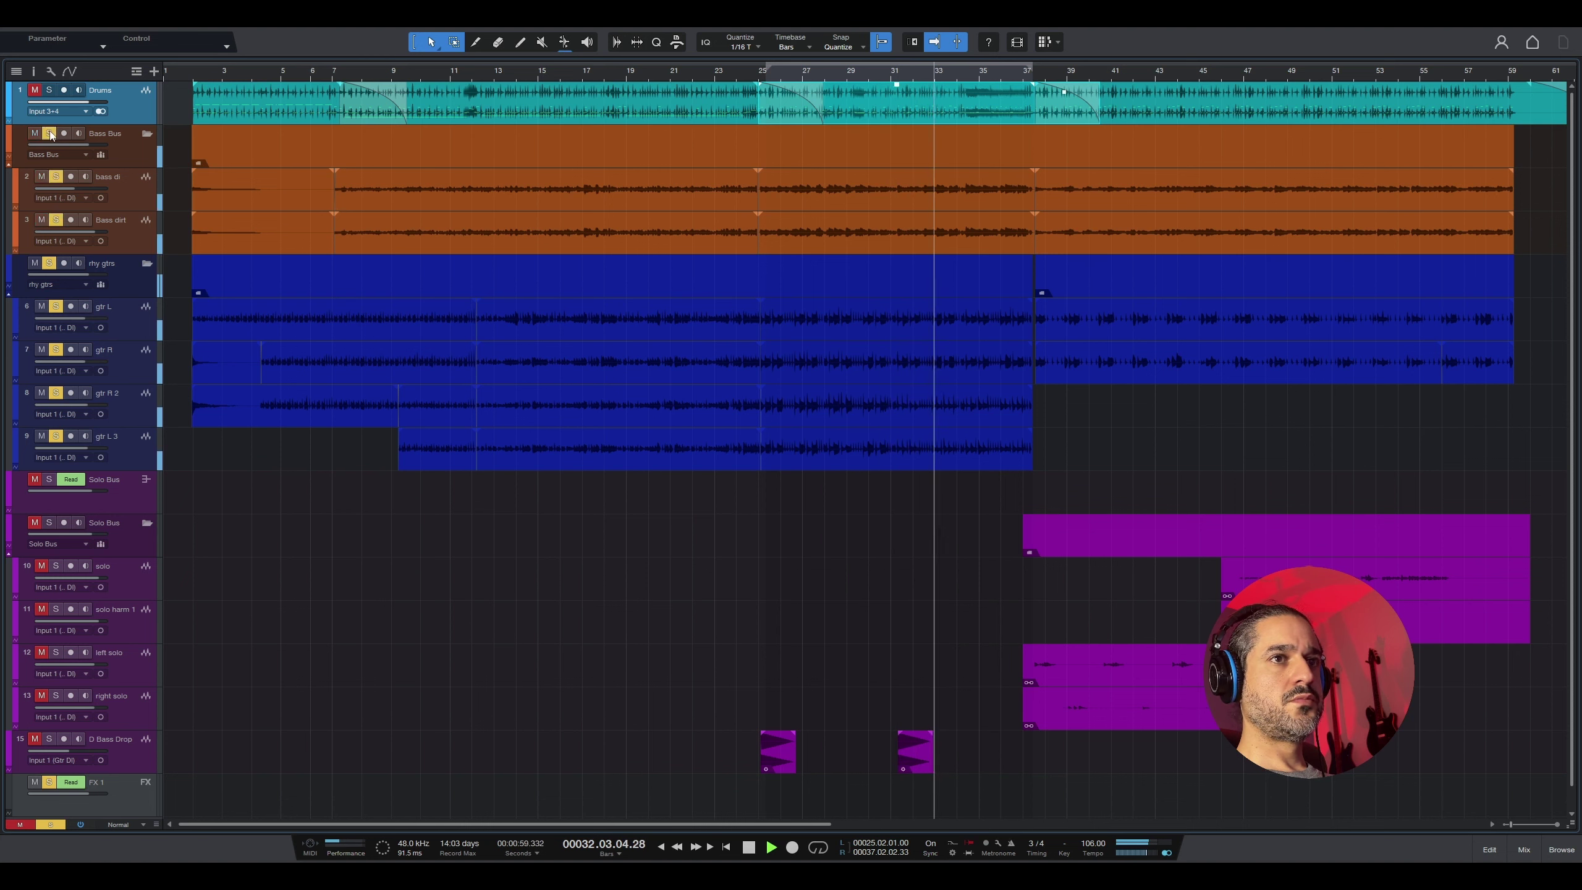
Step: Continue from around bar 38, solo the Solo Bus, and unsolo the Bass Bus and rhythm guitars to hear the solo tracks alone
left_click(1048, 78)
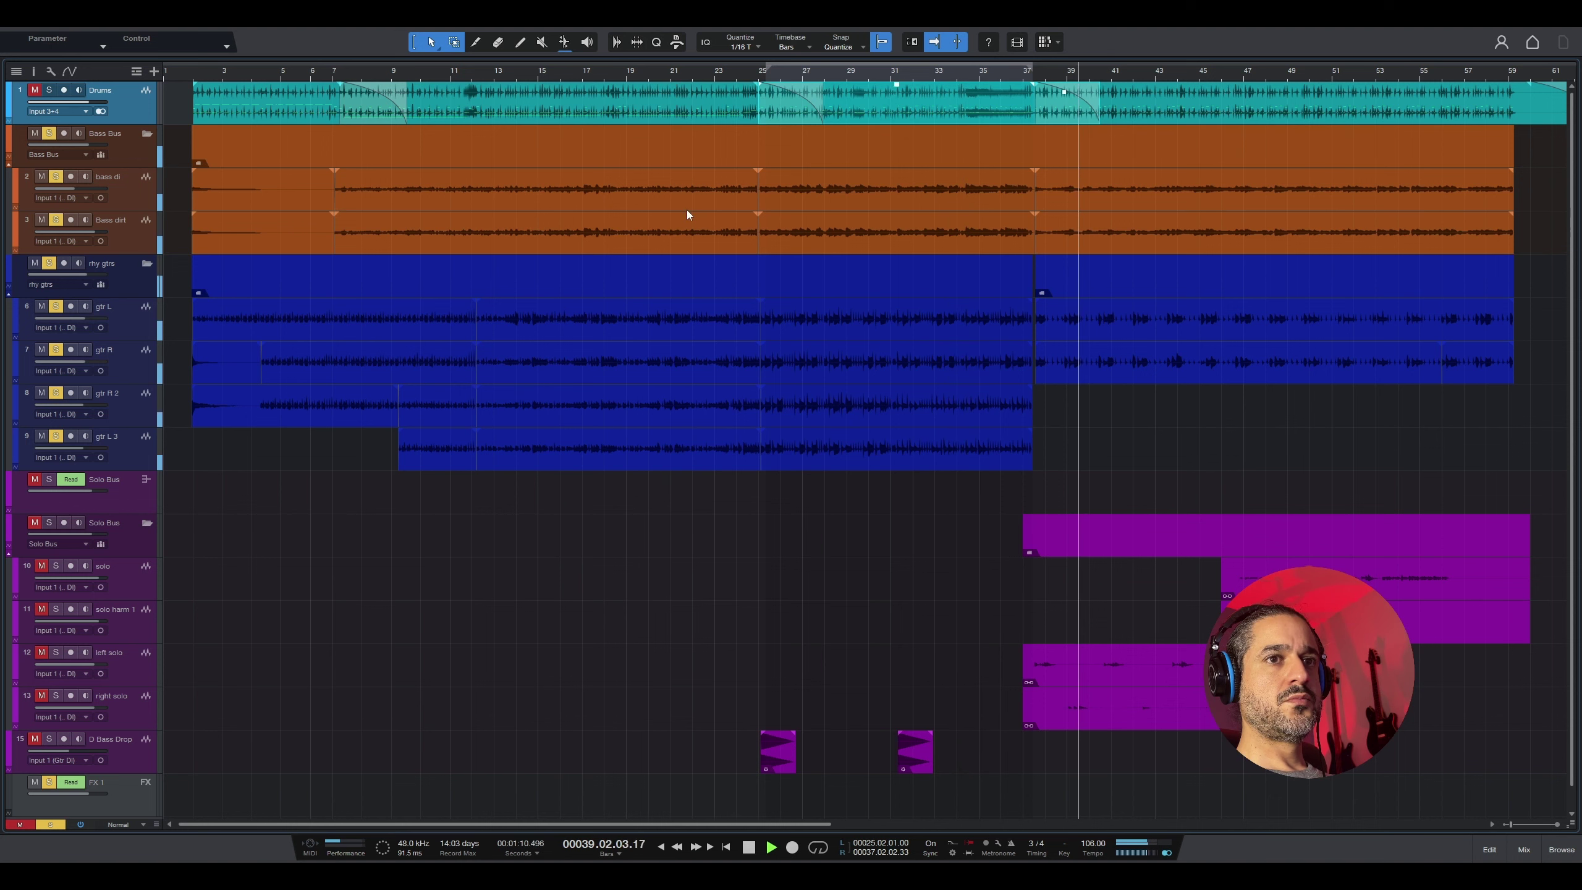
left_click(34, 478)
left_click(49, 478)
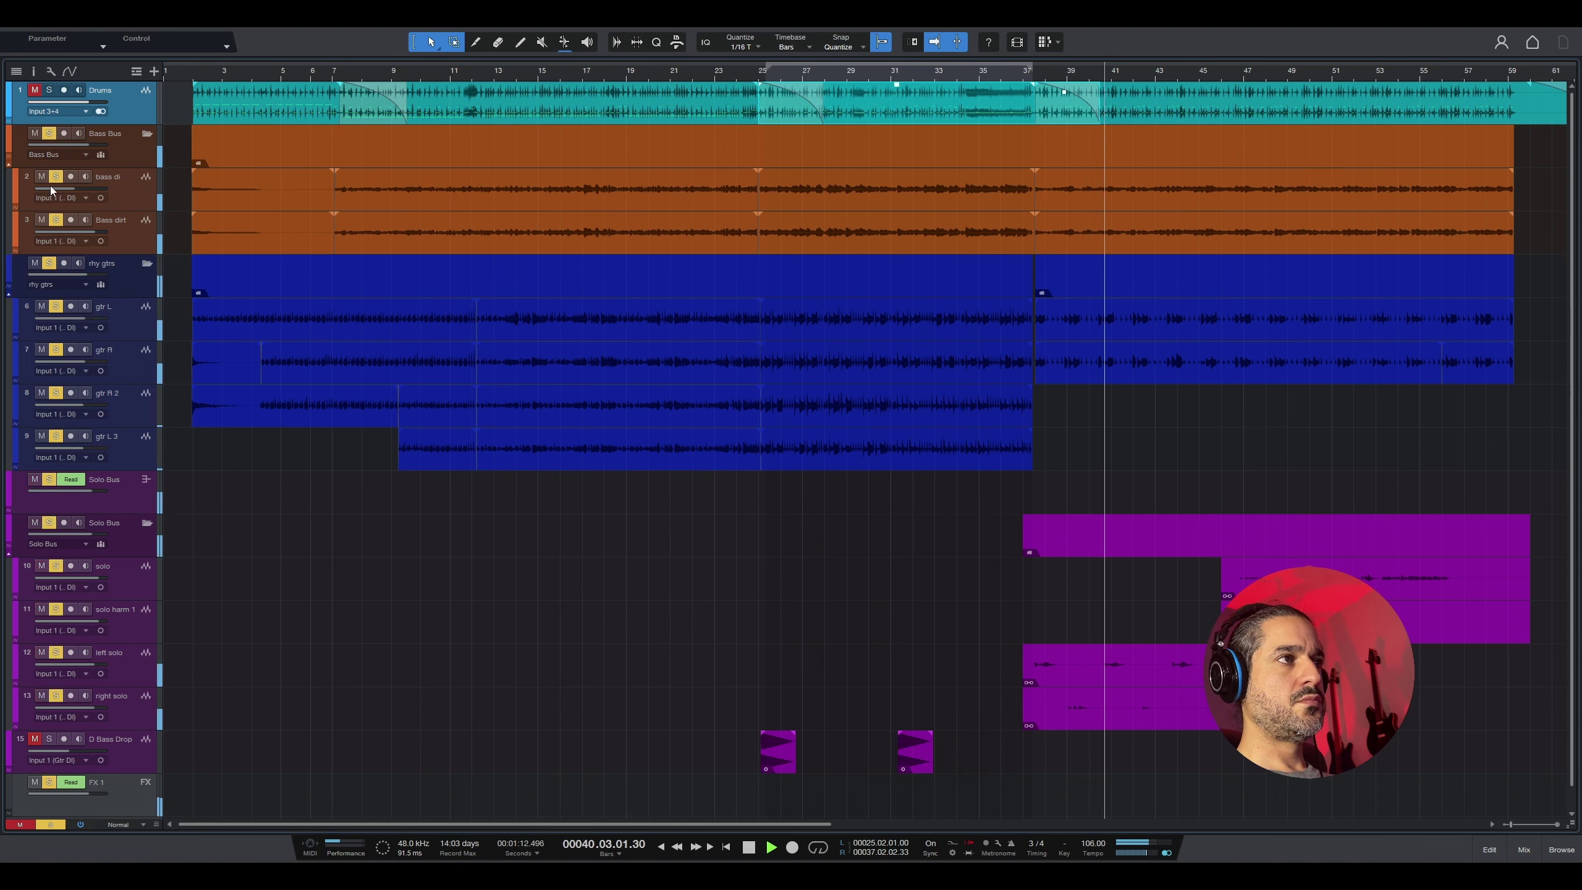
left_click(34, 133)
left_click(50, 133)
left_click(49, 263)
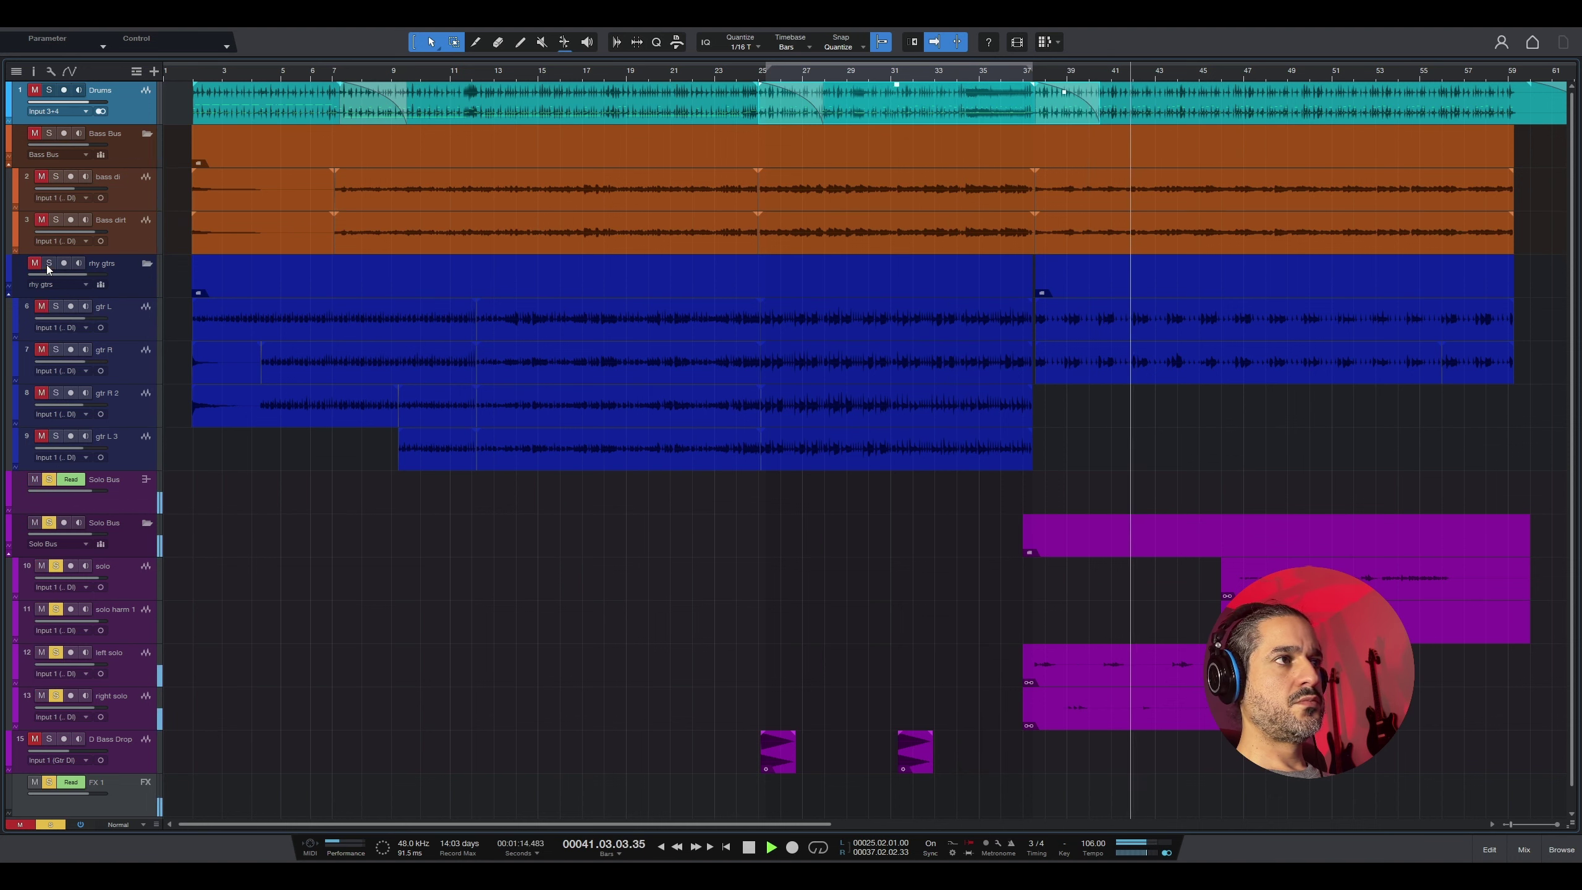
left_click(34, 262)
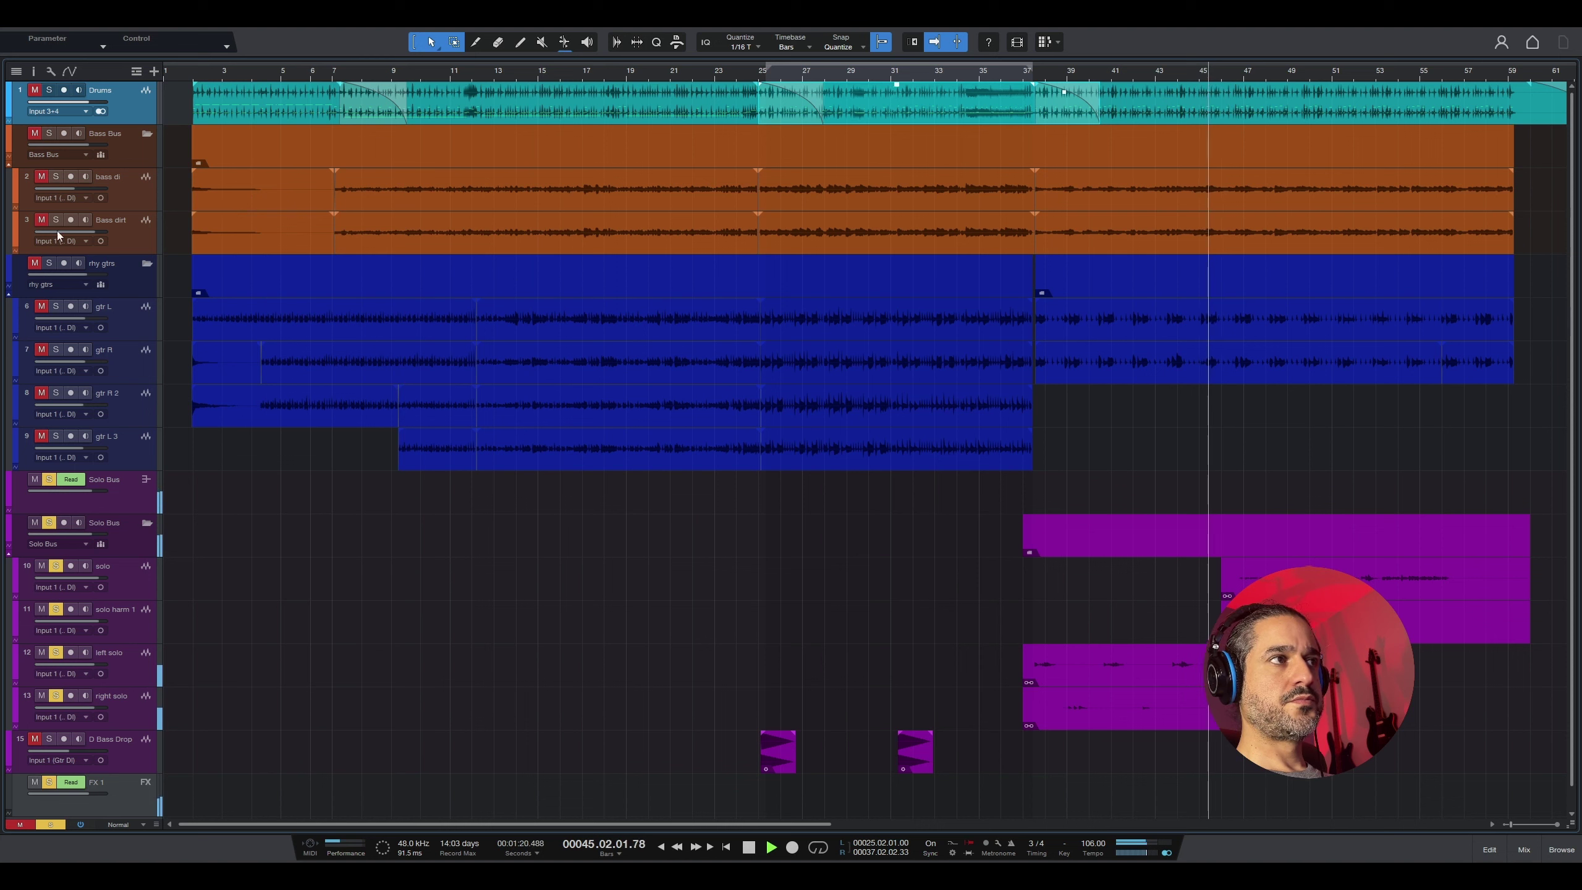
Step: Solo the rhythm guitar folder again and take the Solo Bus folder out of solo
left_click(34, 262)
left_click(49, 263)
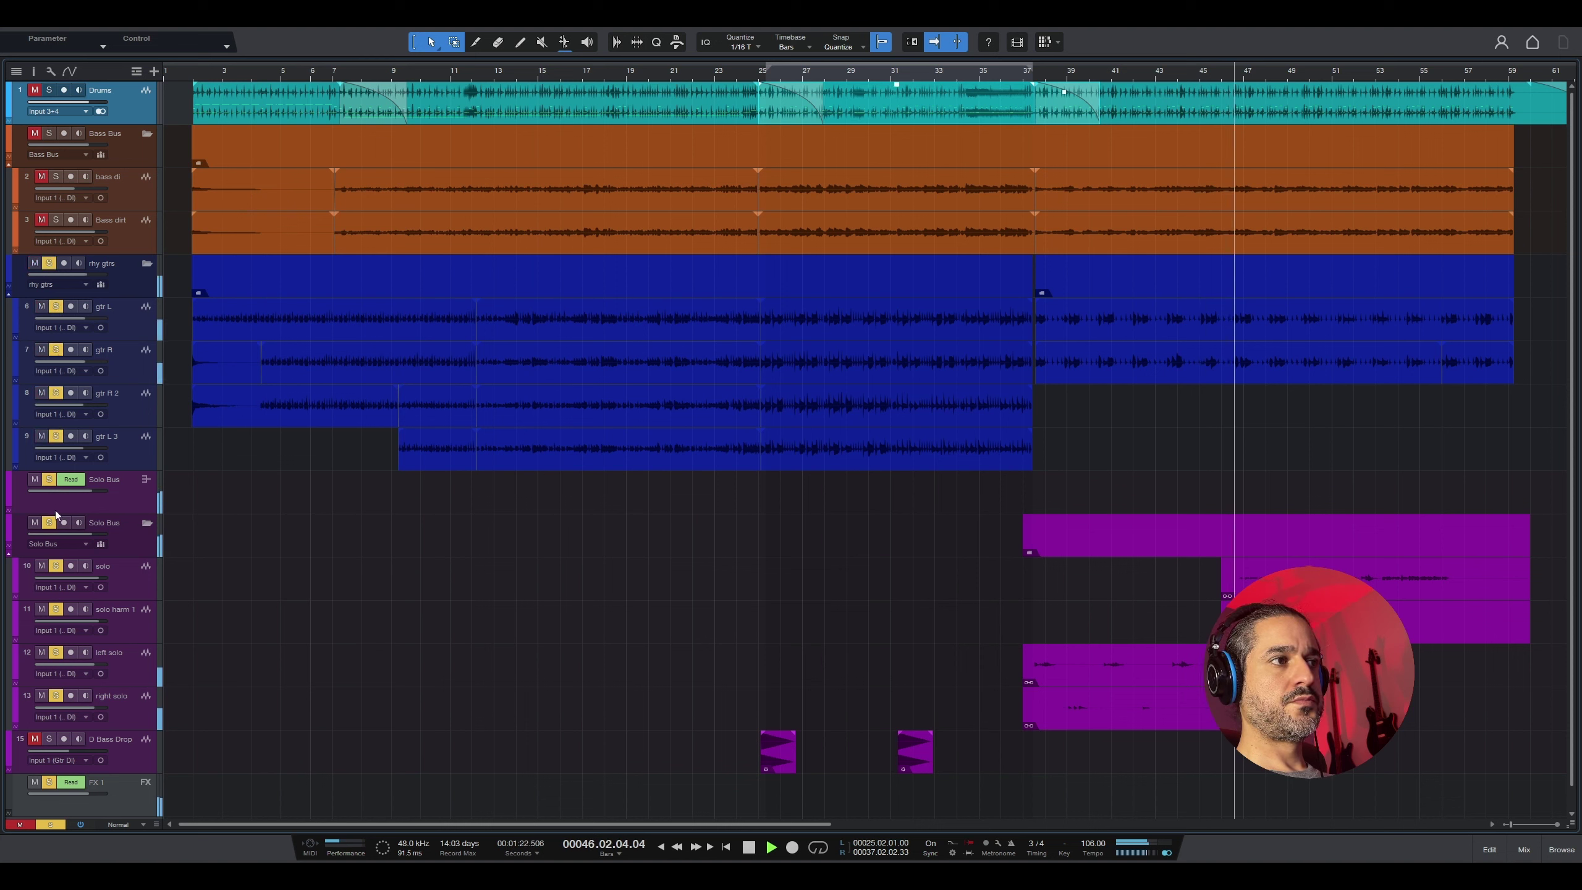
left_click(49, 522)
left_click(34, 522)
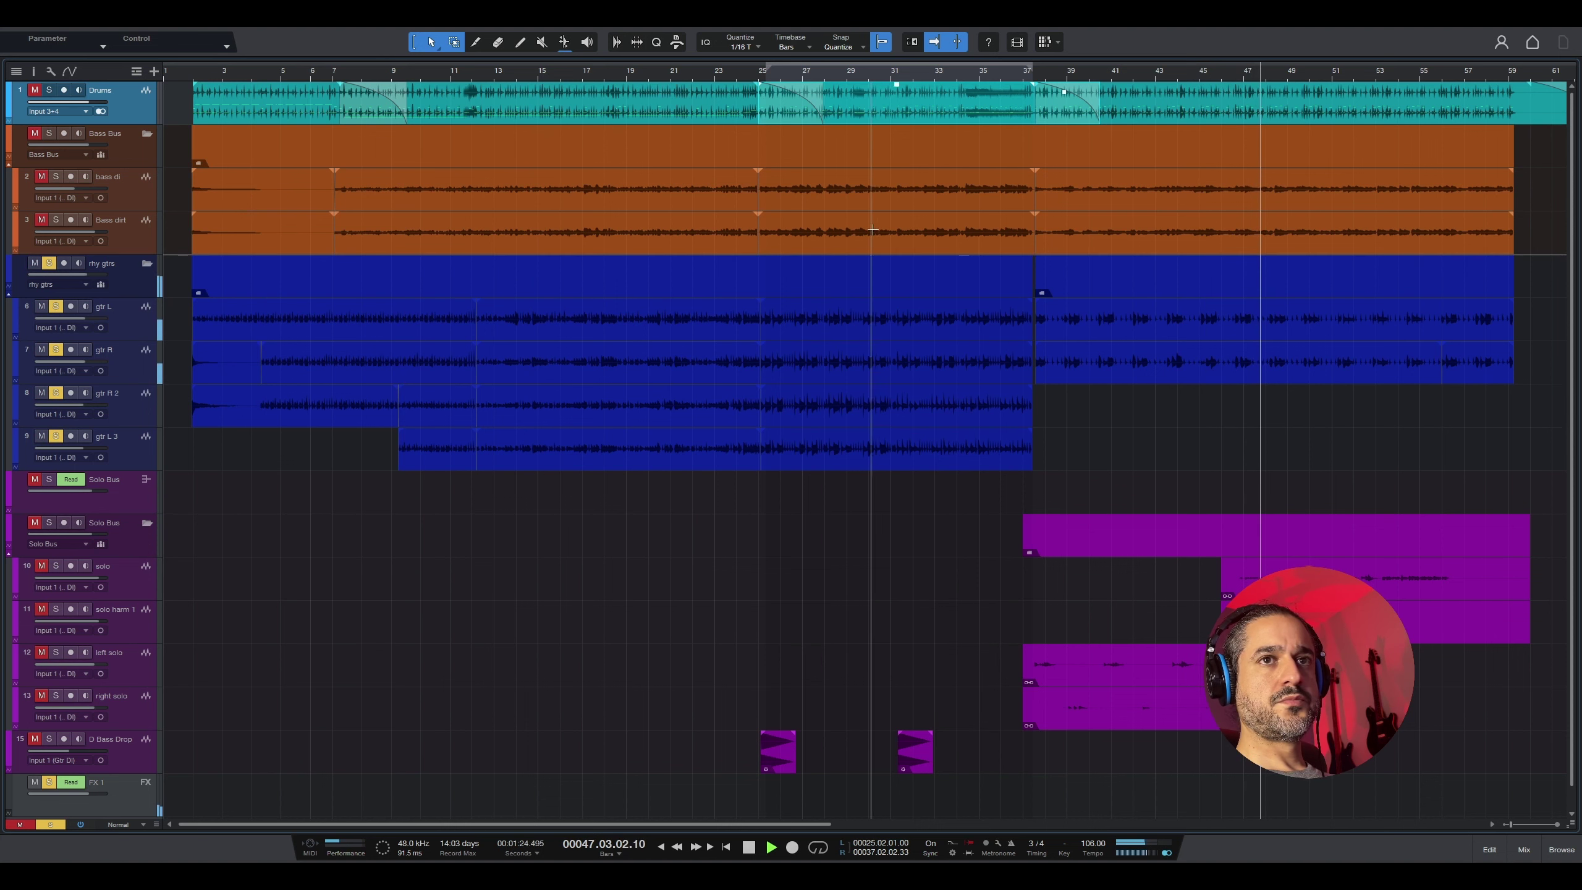
Step: Add the Bass Bus and Drums to the soloed rhythm guitars, listen to them together, and stop playback
left_click(34, 133)
left_click(50, 133)
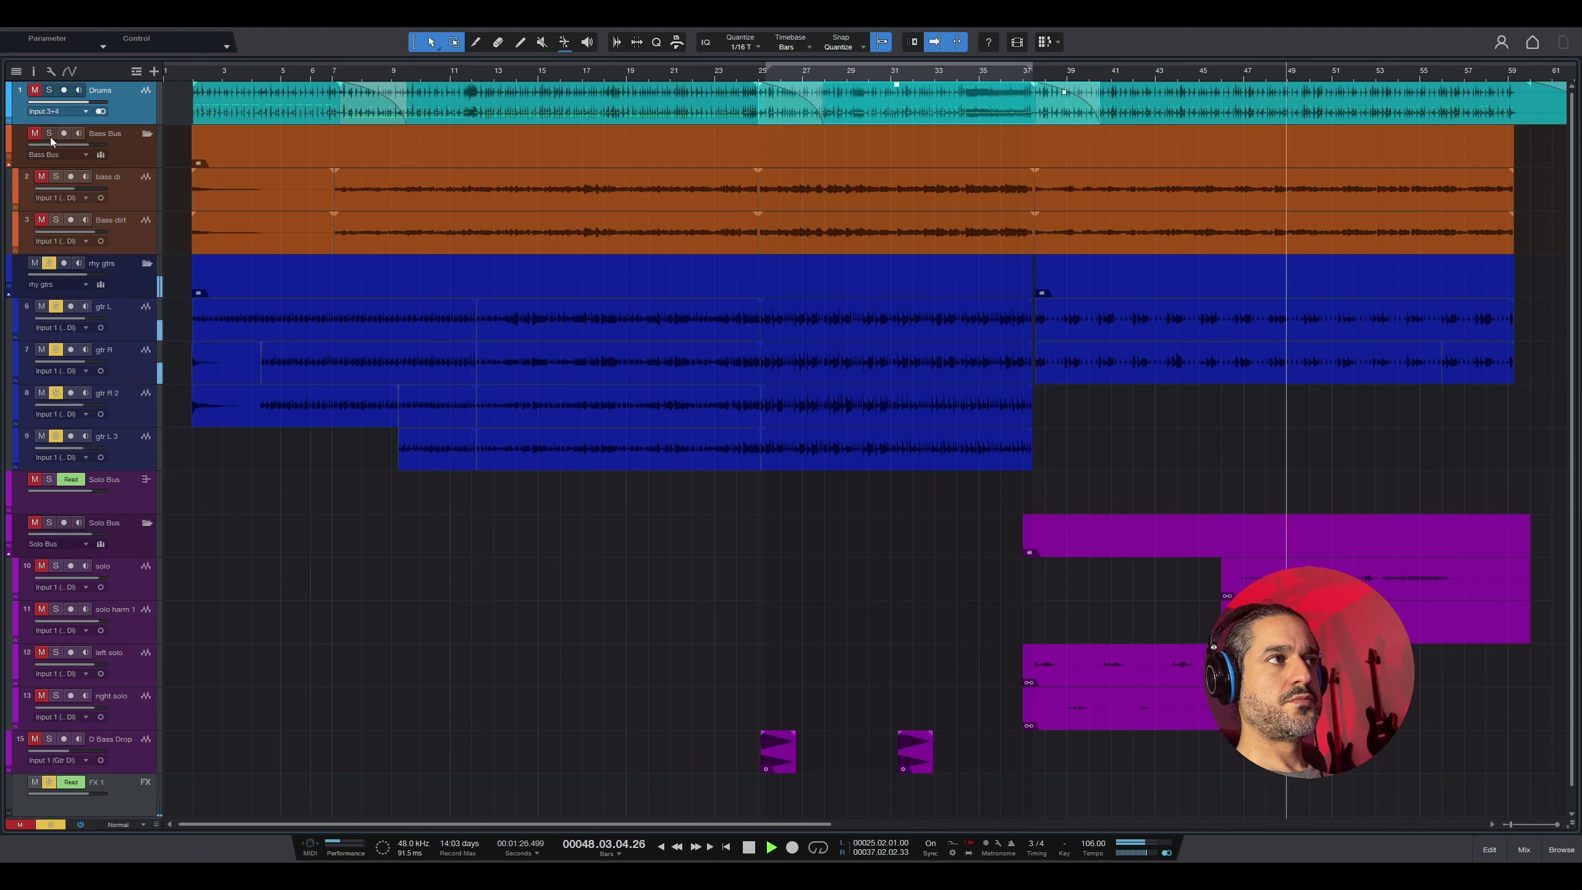
left_click(34, 90)
left_click(49, 89)
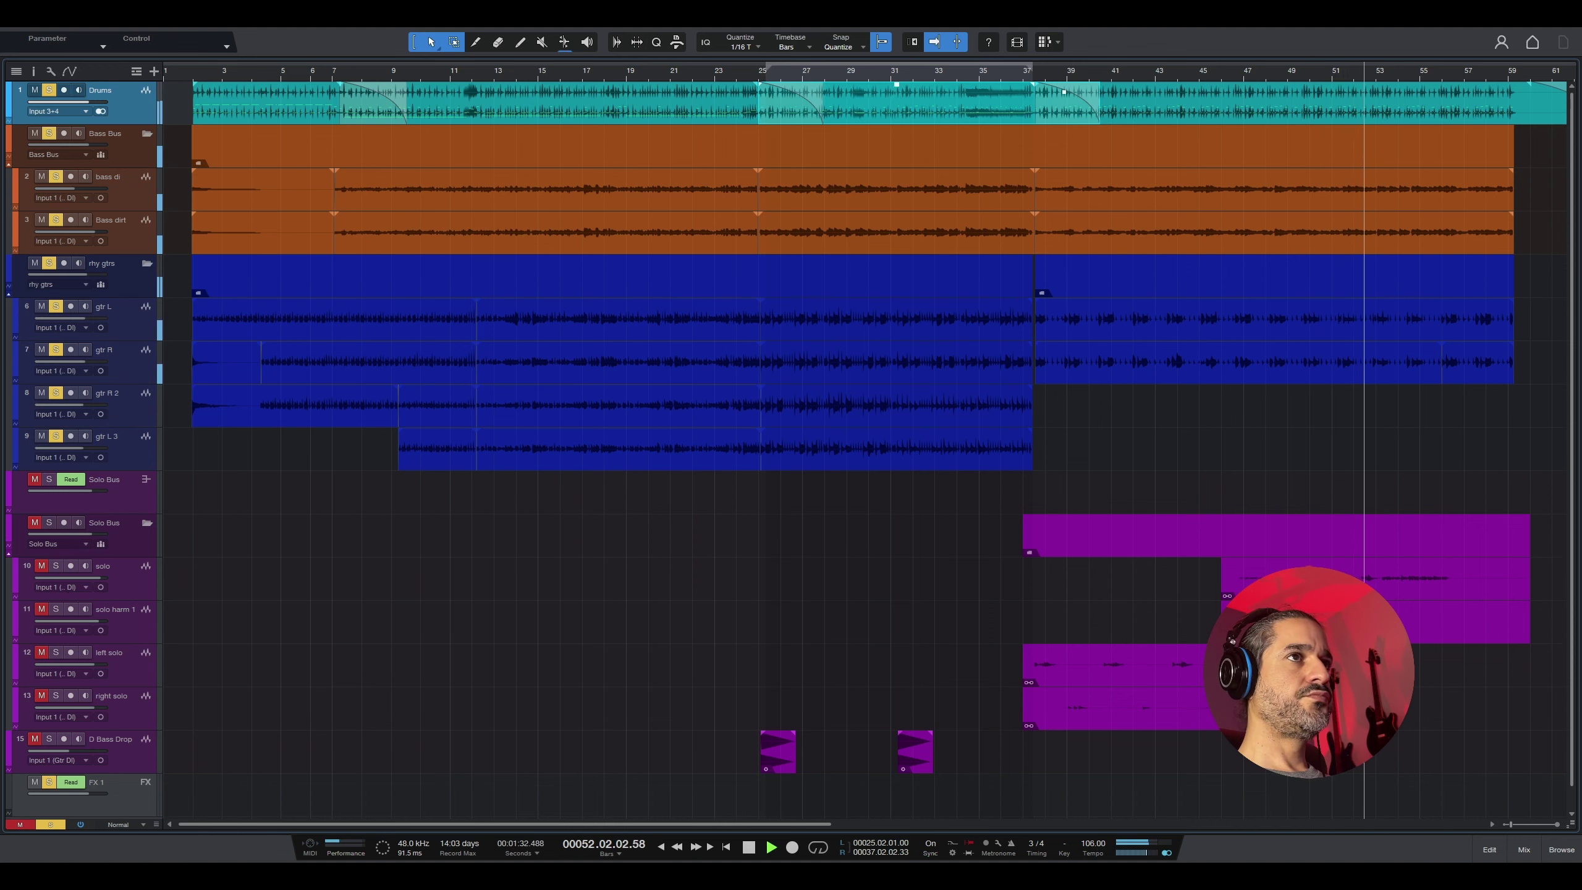
key("space")
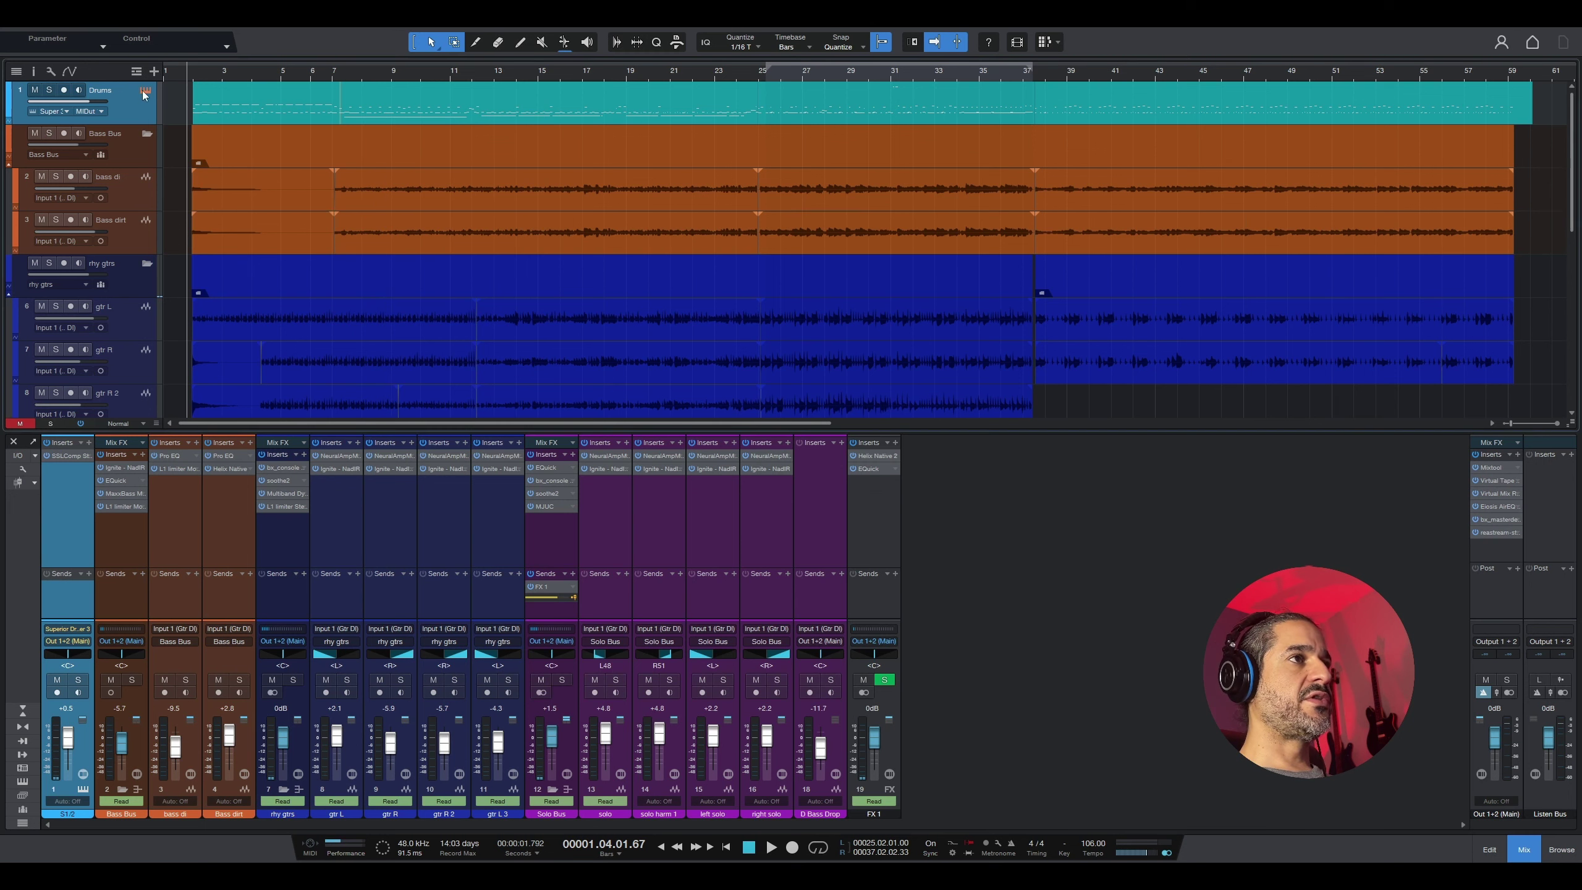
Step: Inspect the kit presets and mixer channels of the Superior Drummer 3 instrument on the Drums track, and close the instrument
left_click(144, 90)
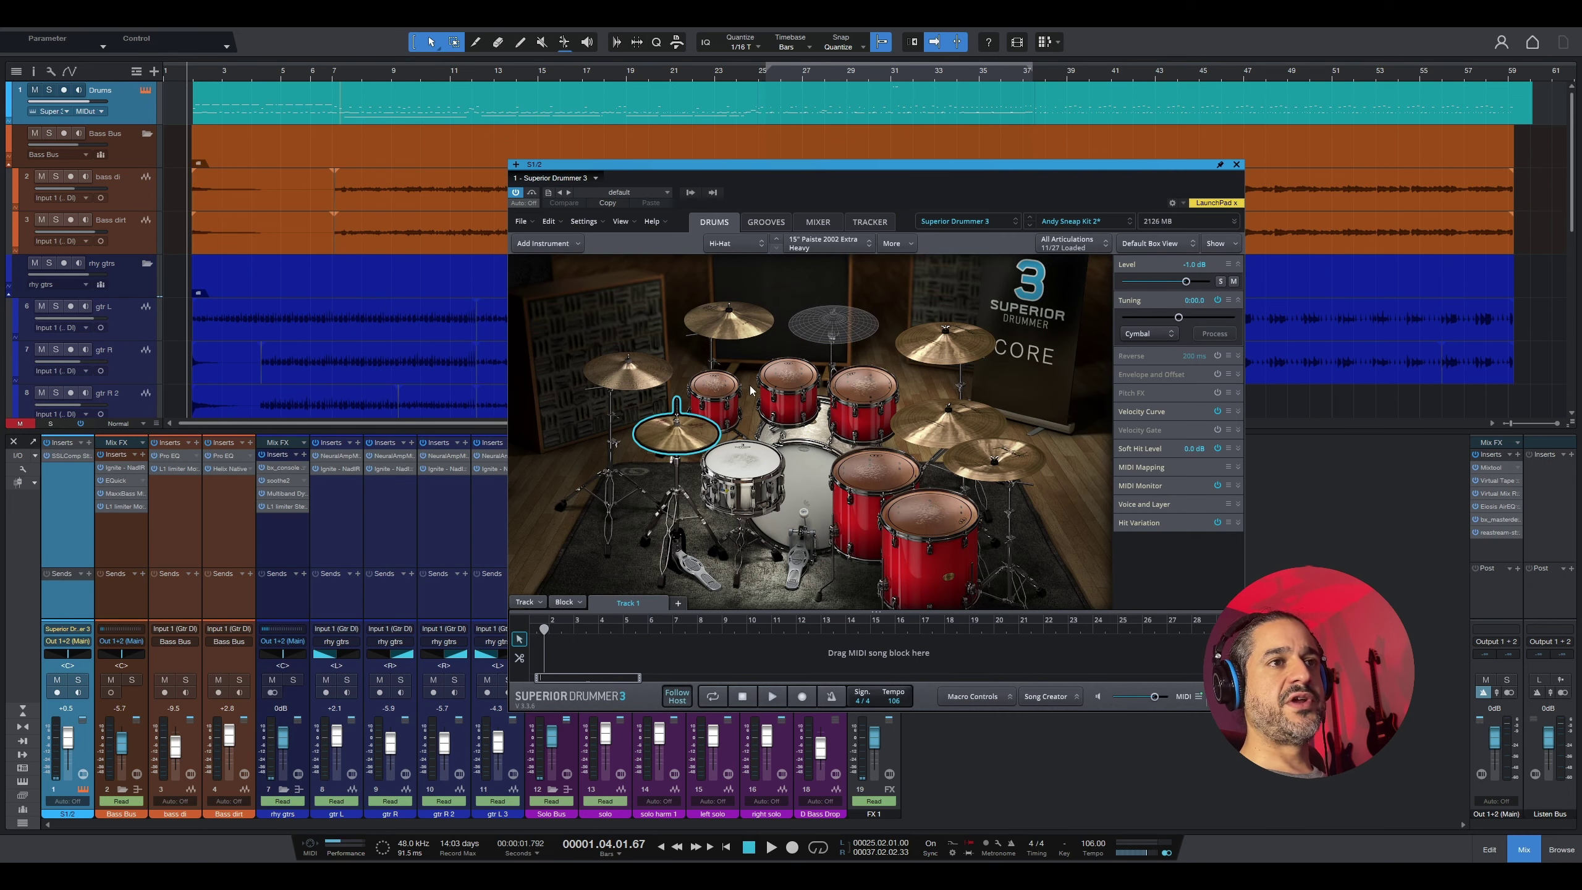
left_click(1076, 239)
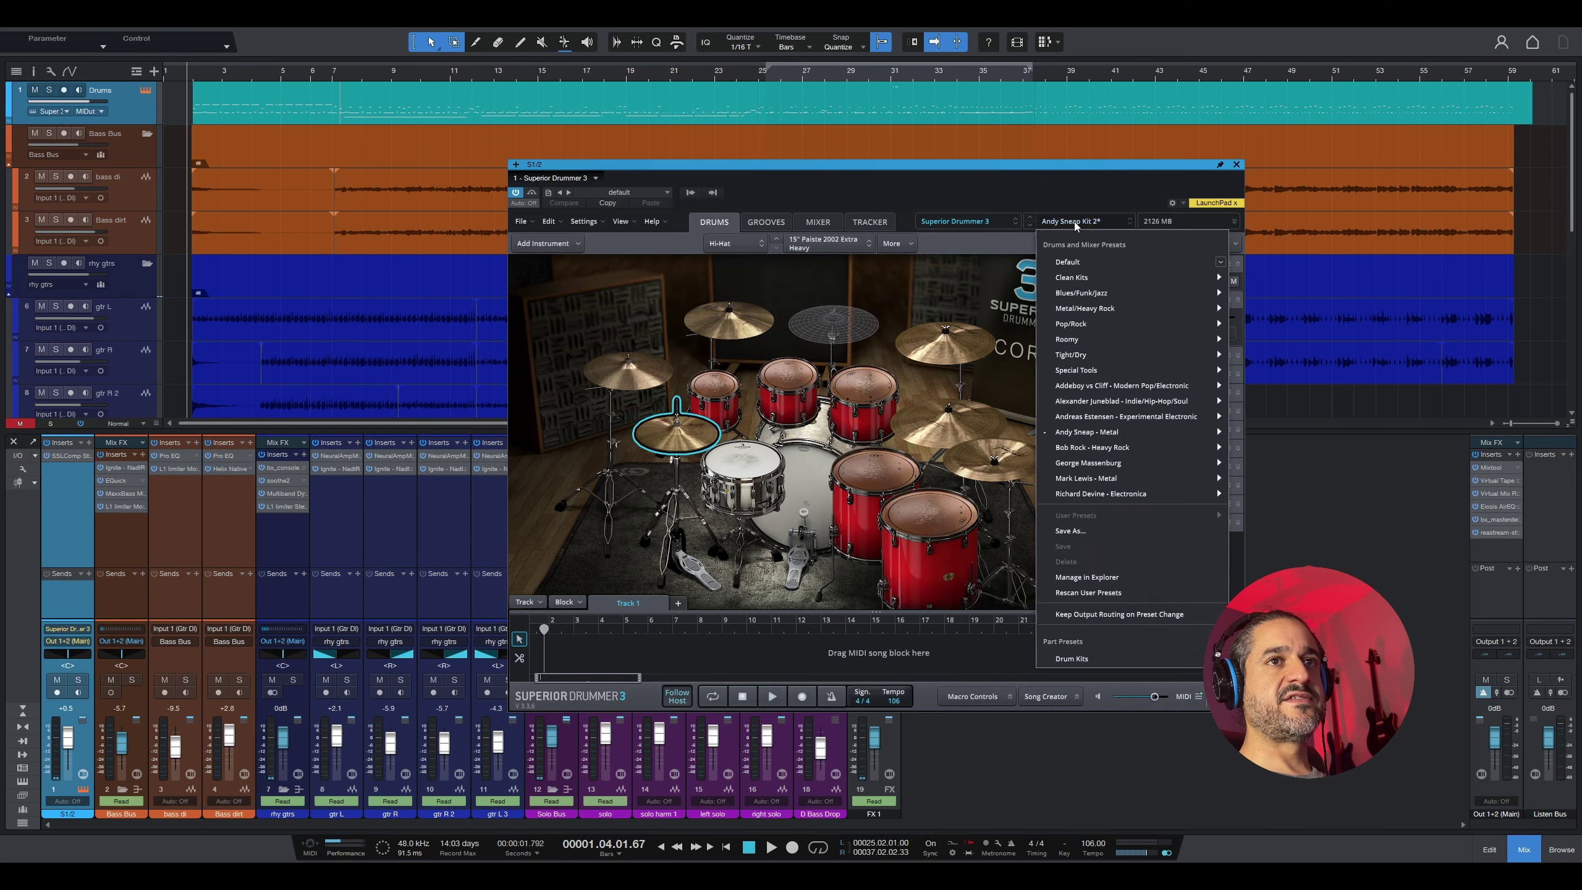
left_click(749, 243)
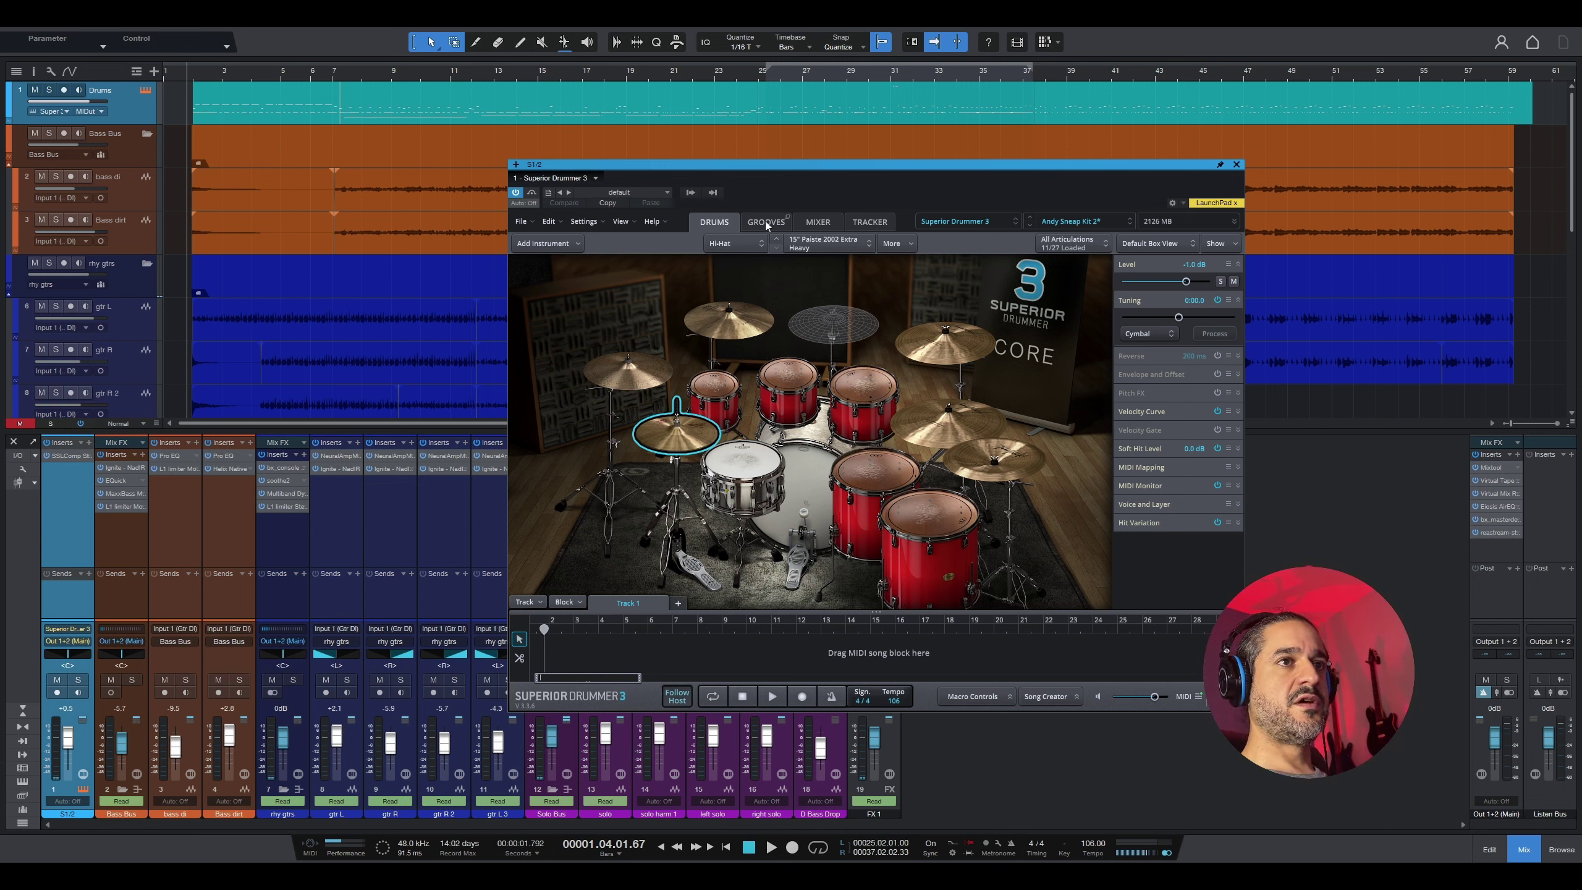
left_click(821, 225)
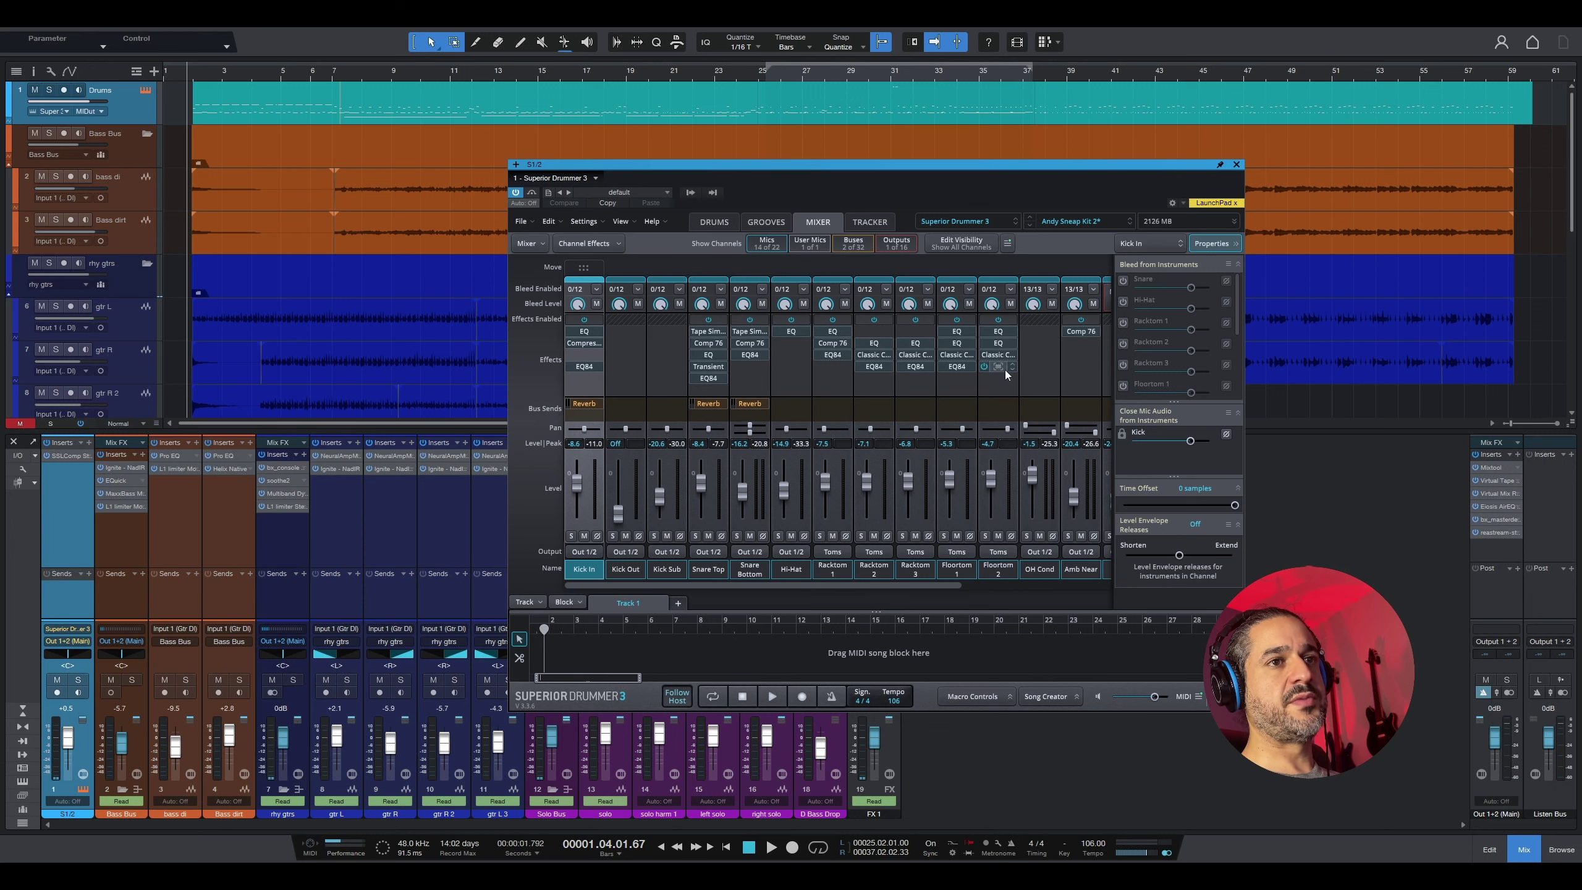
left_click(1236, 164)
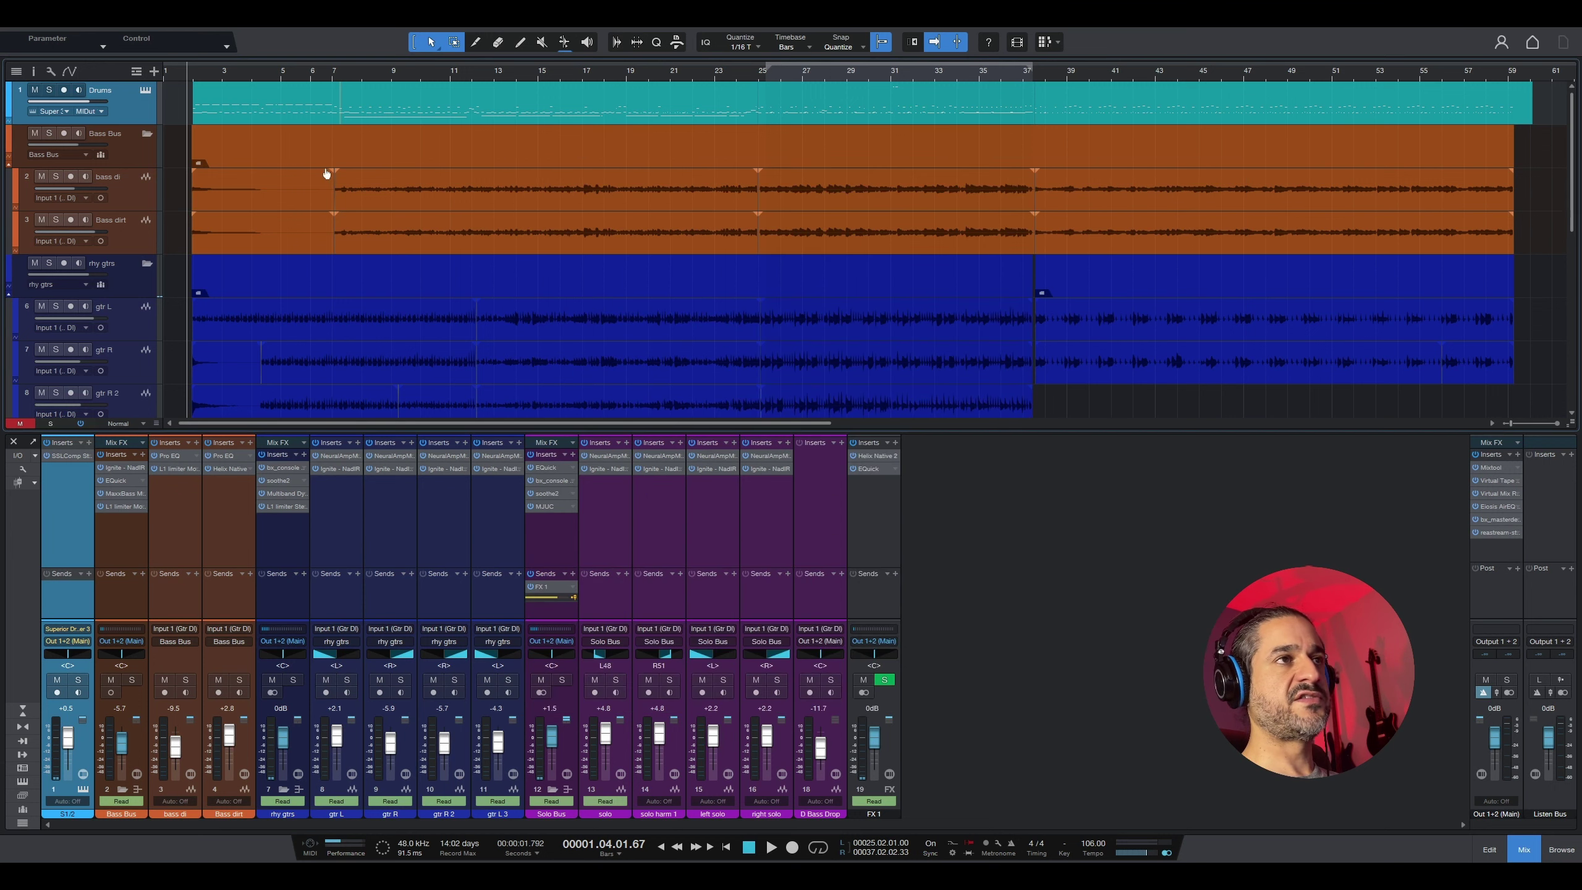
Step: Play the soloed Drums track from around bar 4 and examine the notes of the drum part starting at bar 7 in the editor
left_click(251, 74)
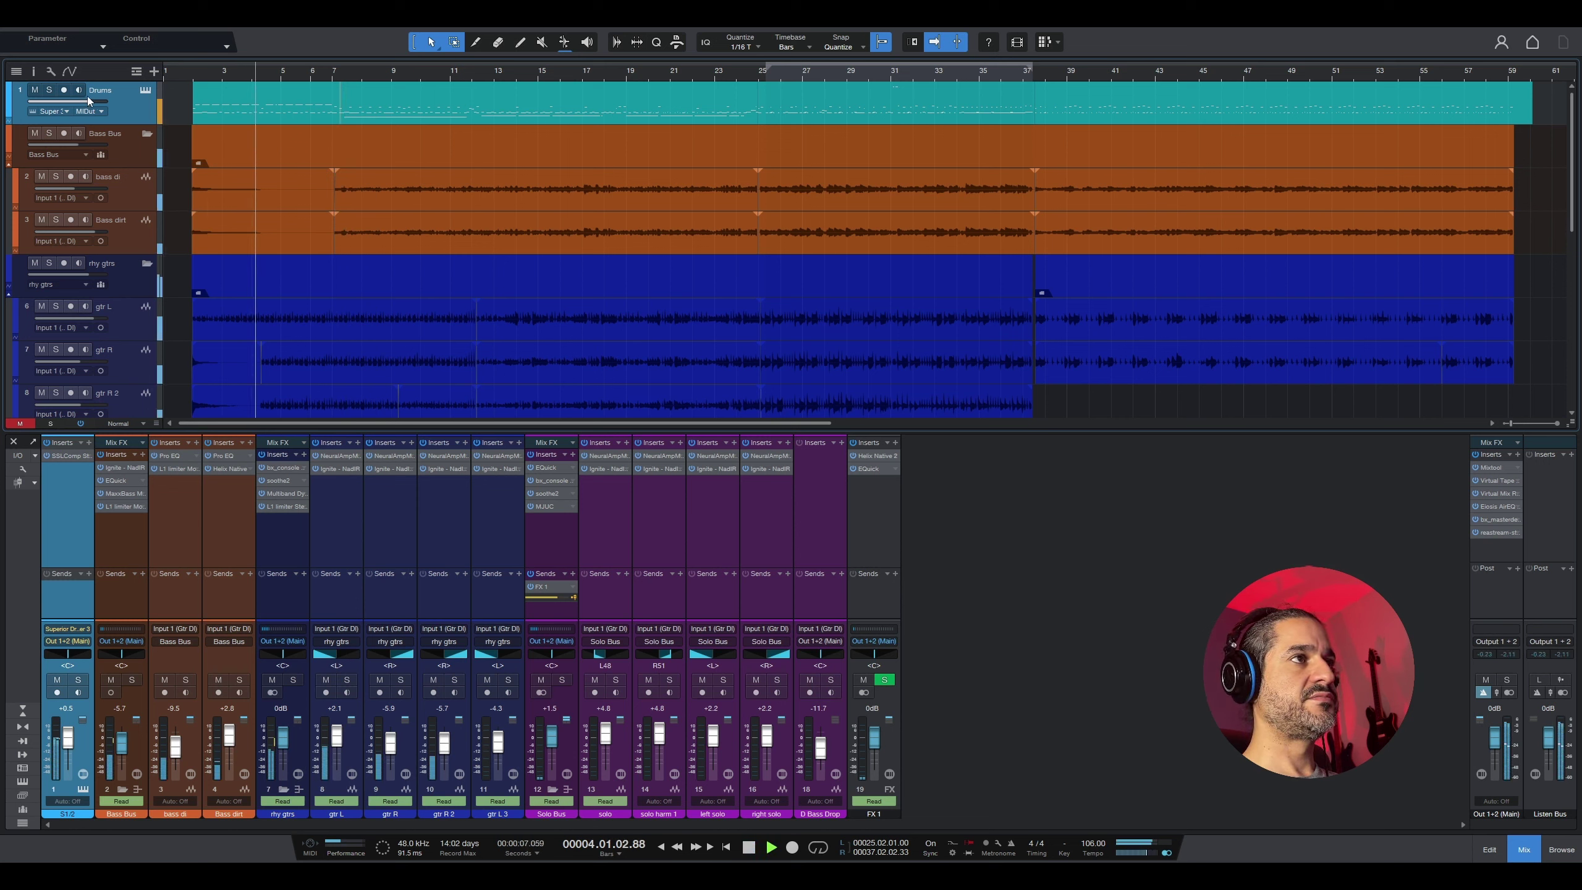
left_click(50, 91)
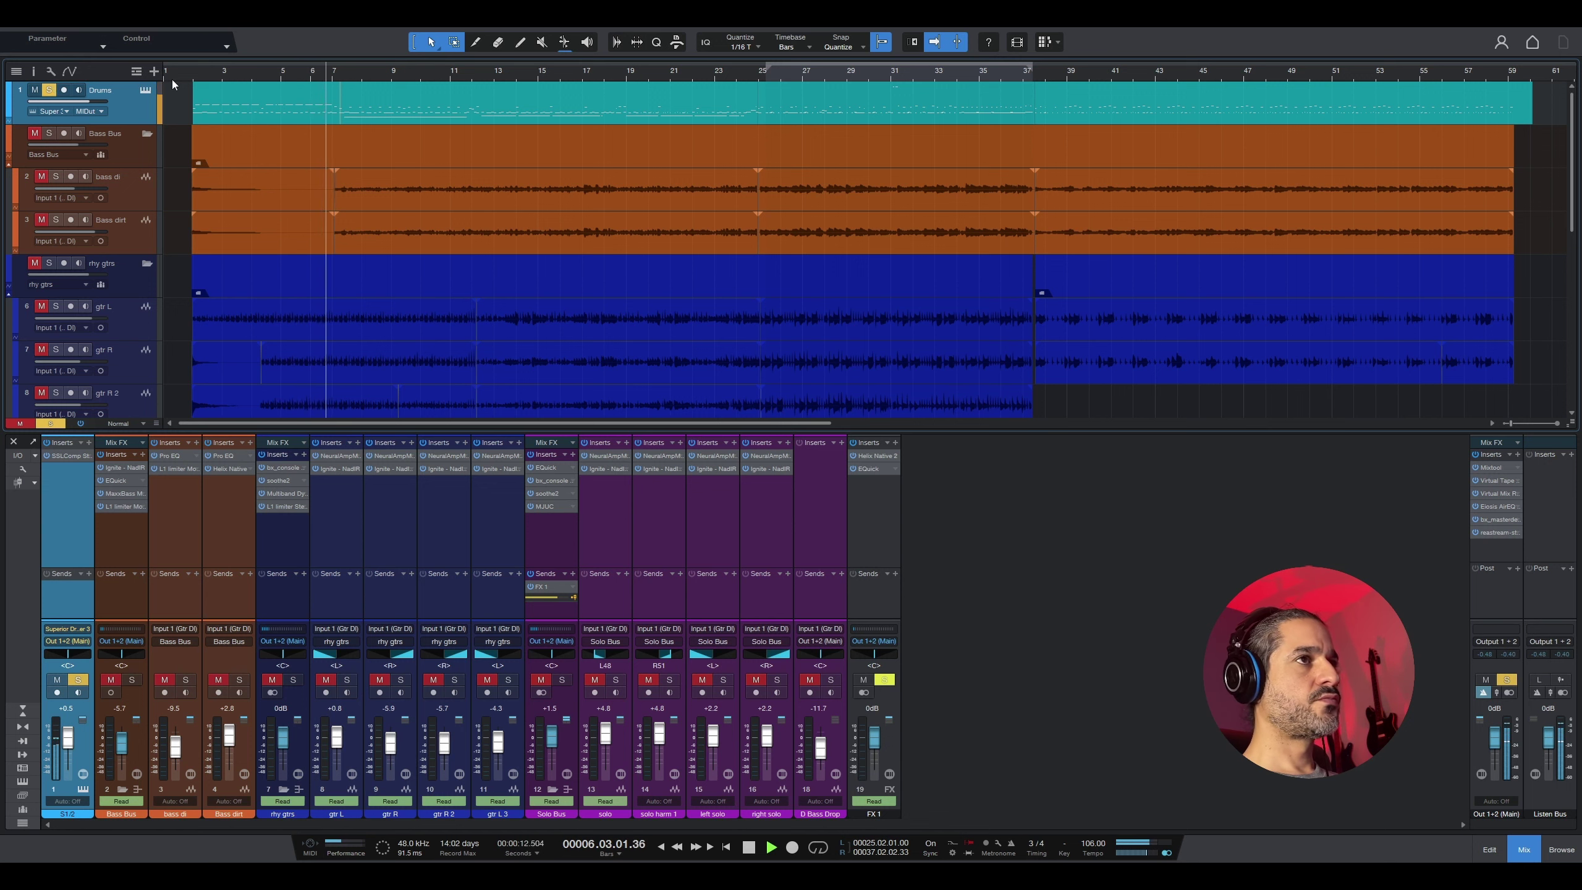
double_click(381, 117)
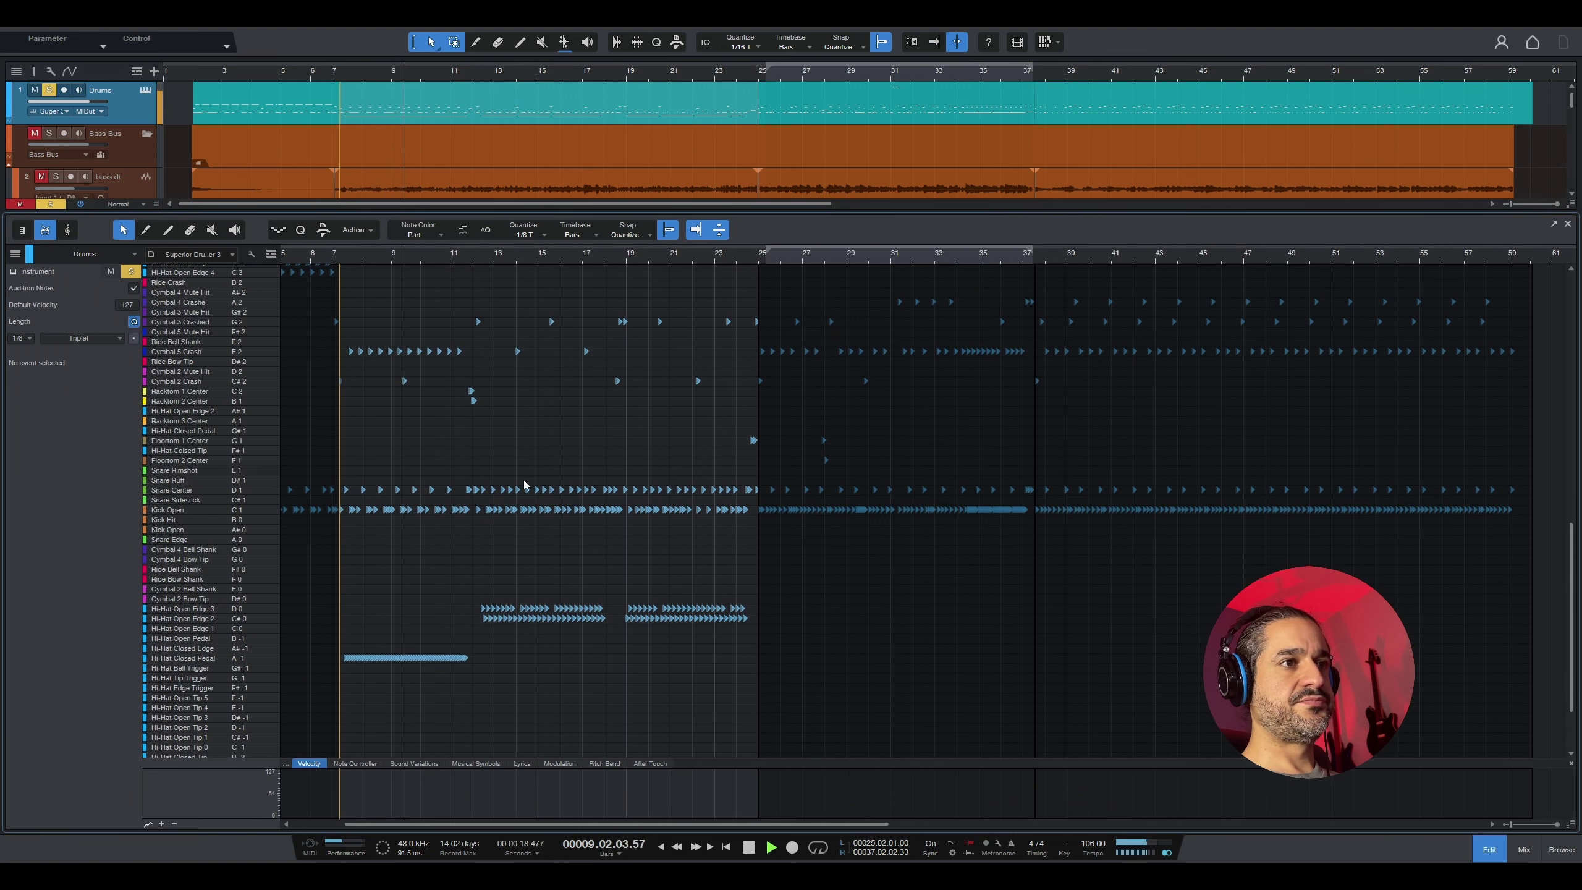
key("e")
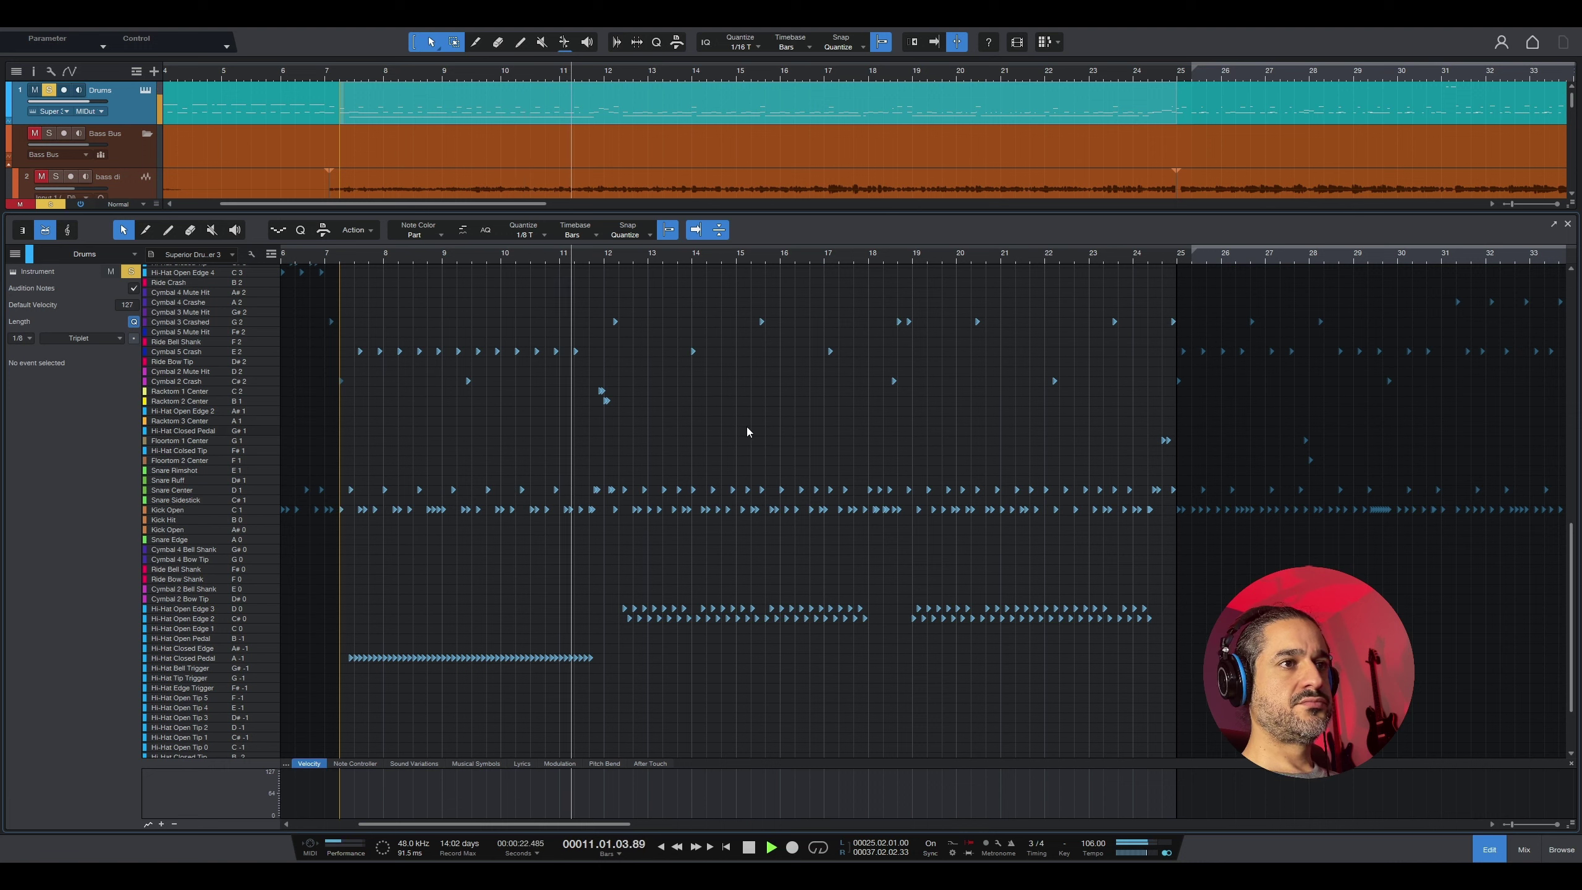
key("space")
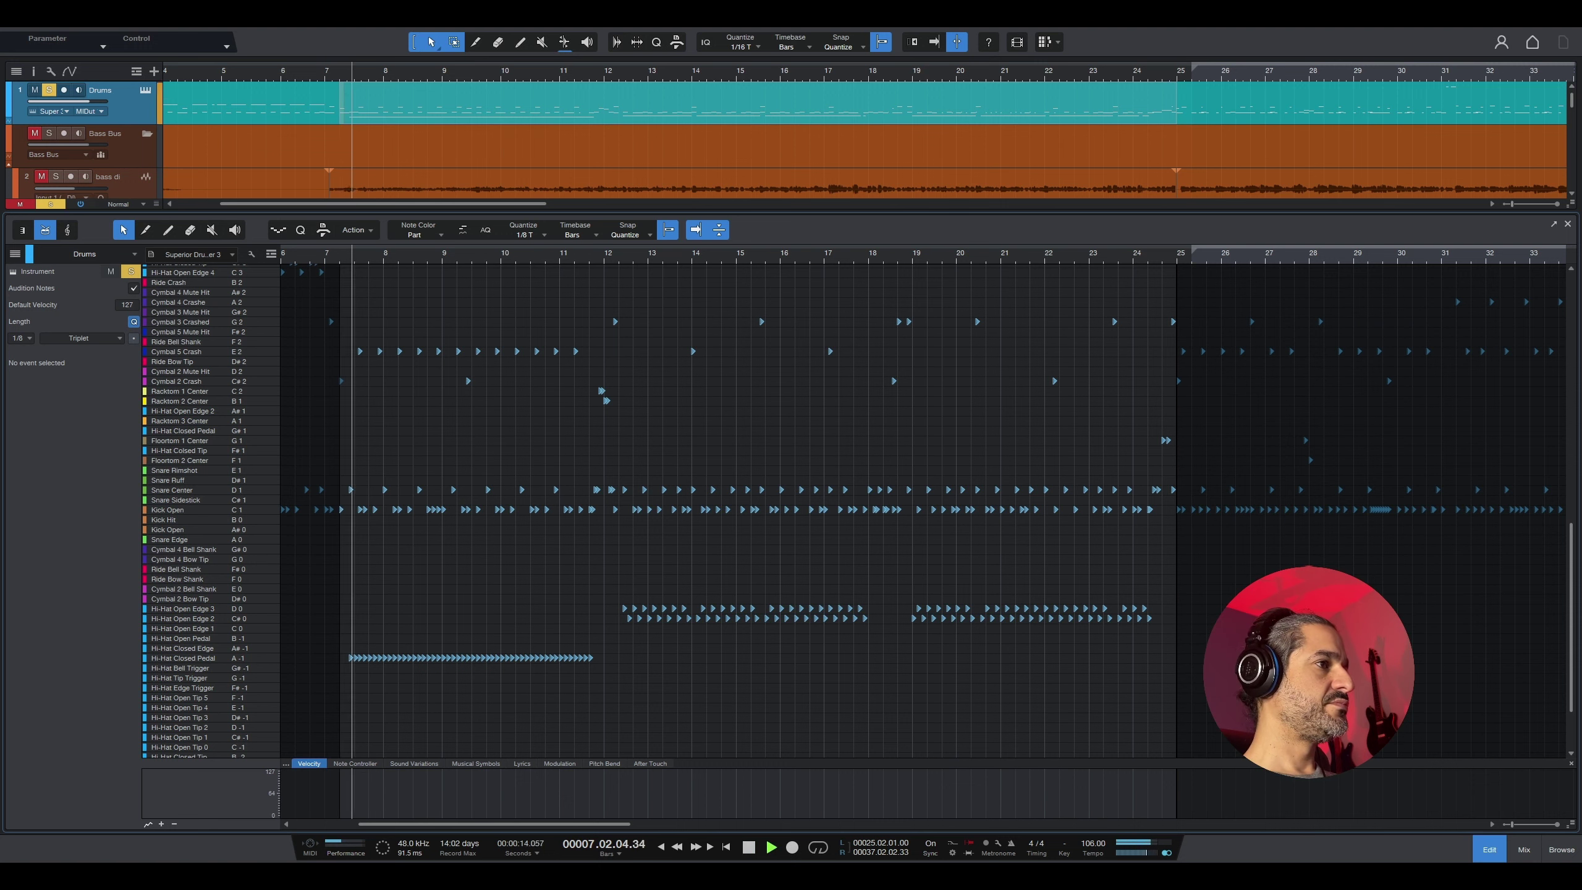
key("space")
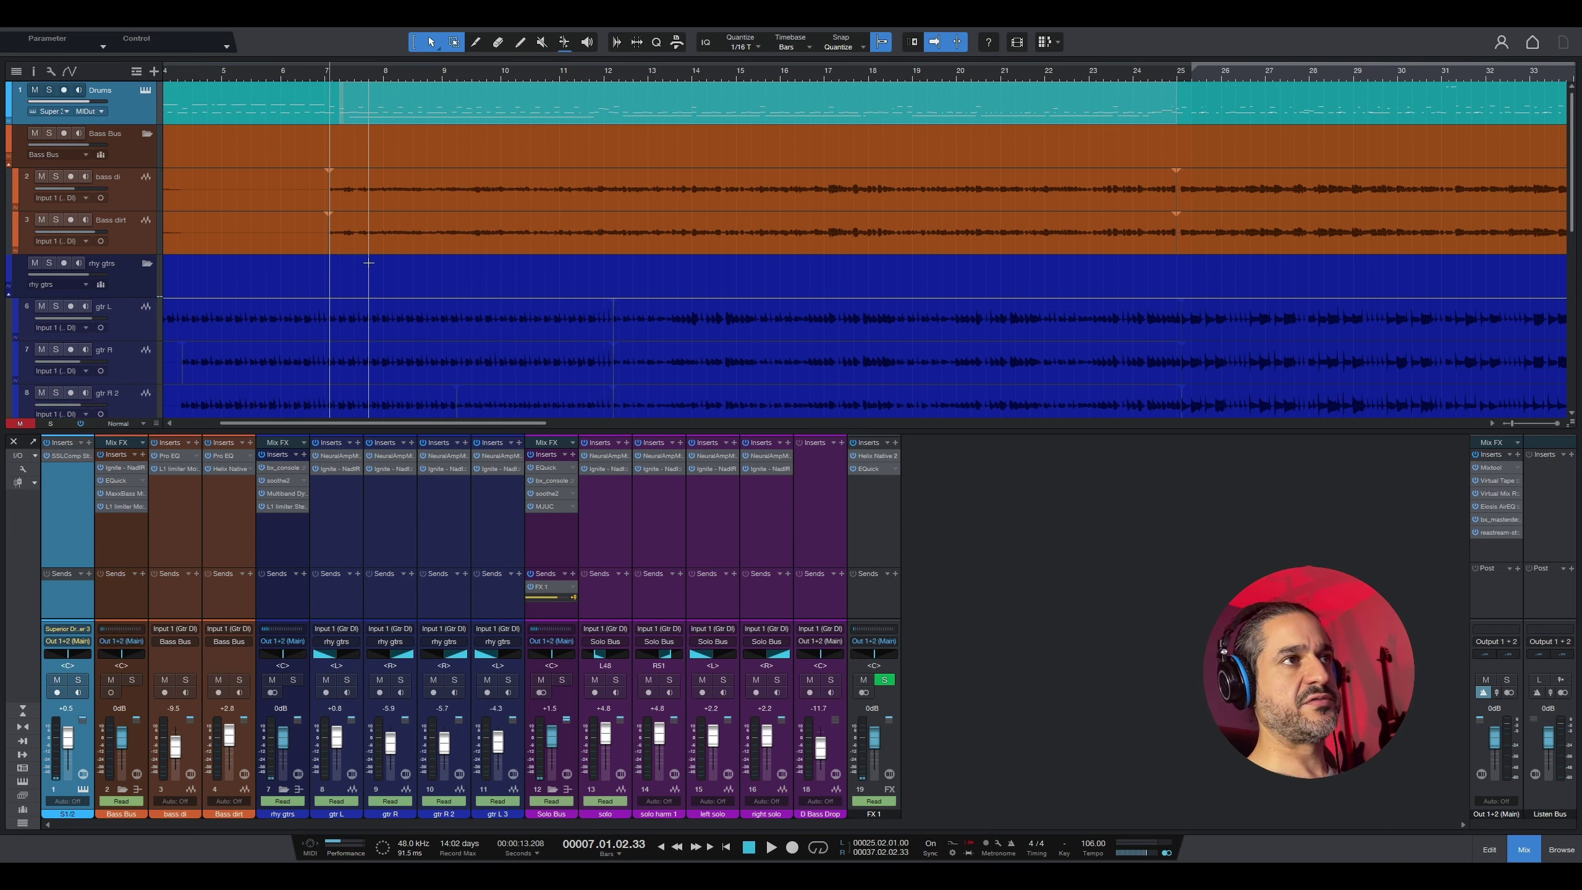
Step: Solo the Bass Bus during playback from bar 7 and continue listening to the bass from around bar 17
key("space")
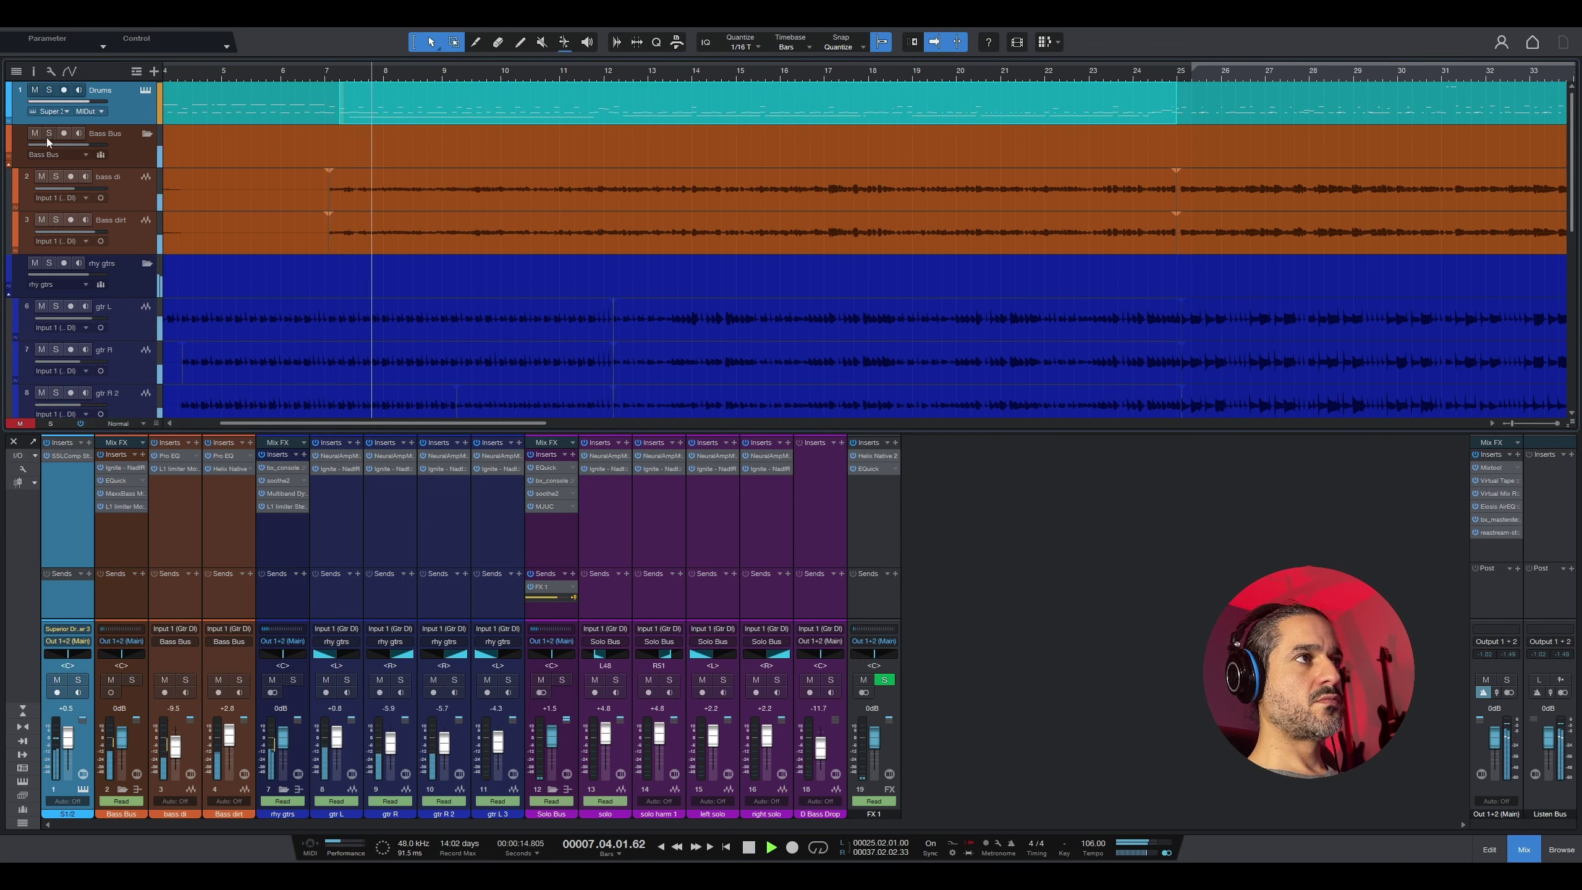
left_click(48, 132)
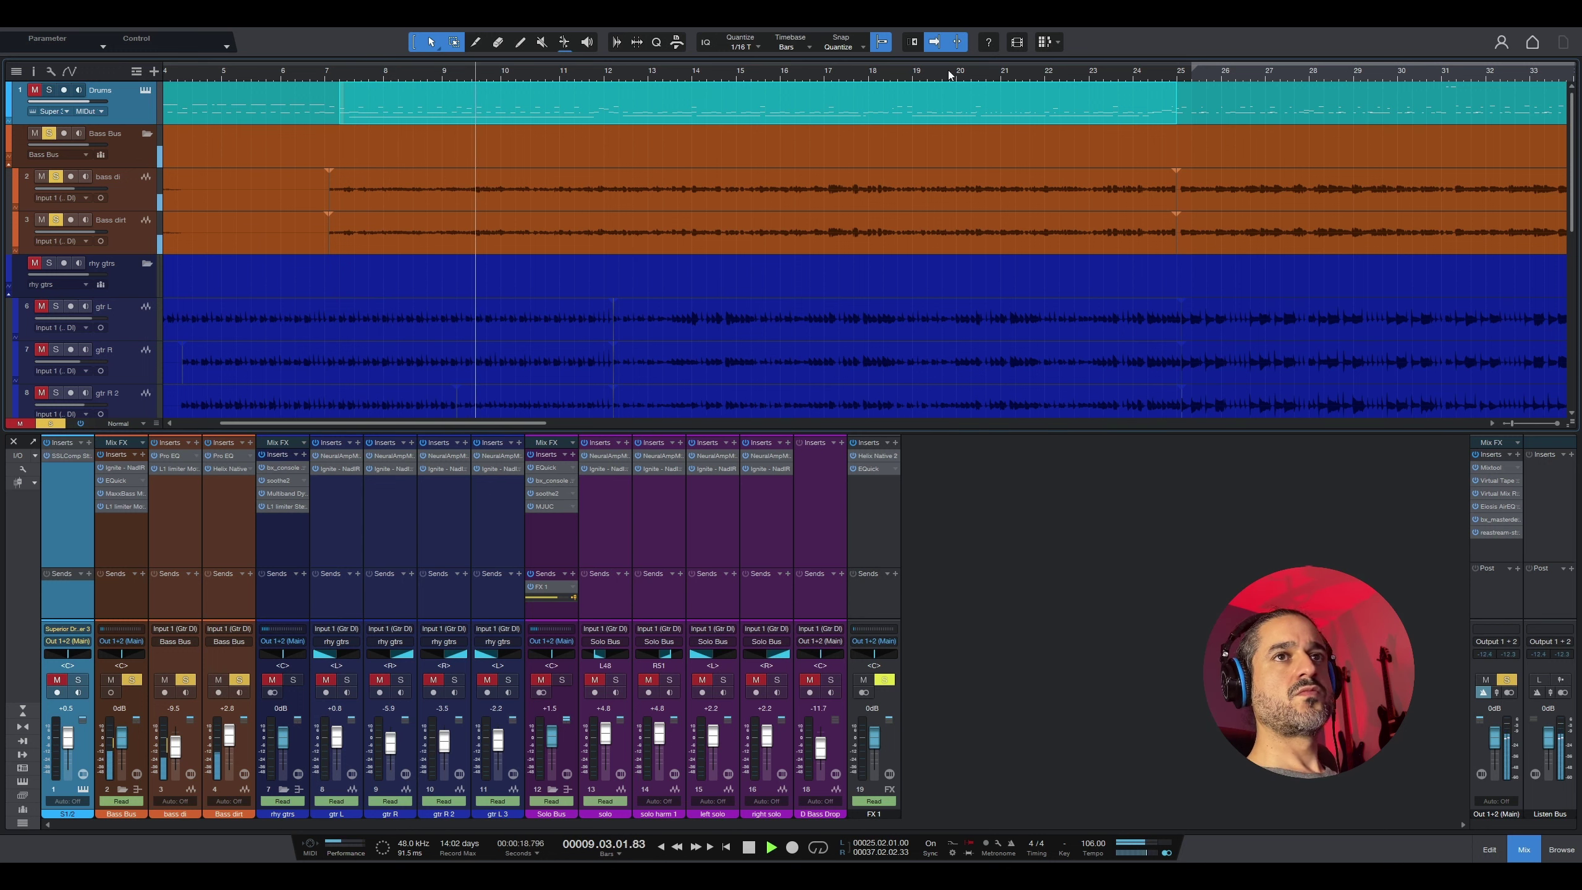
key("space")
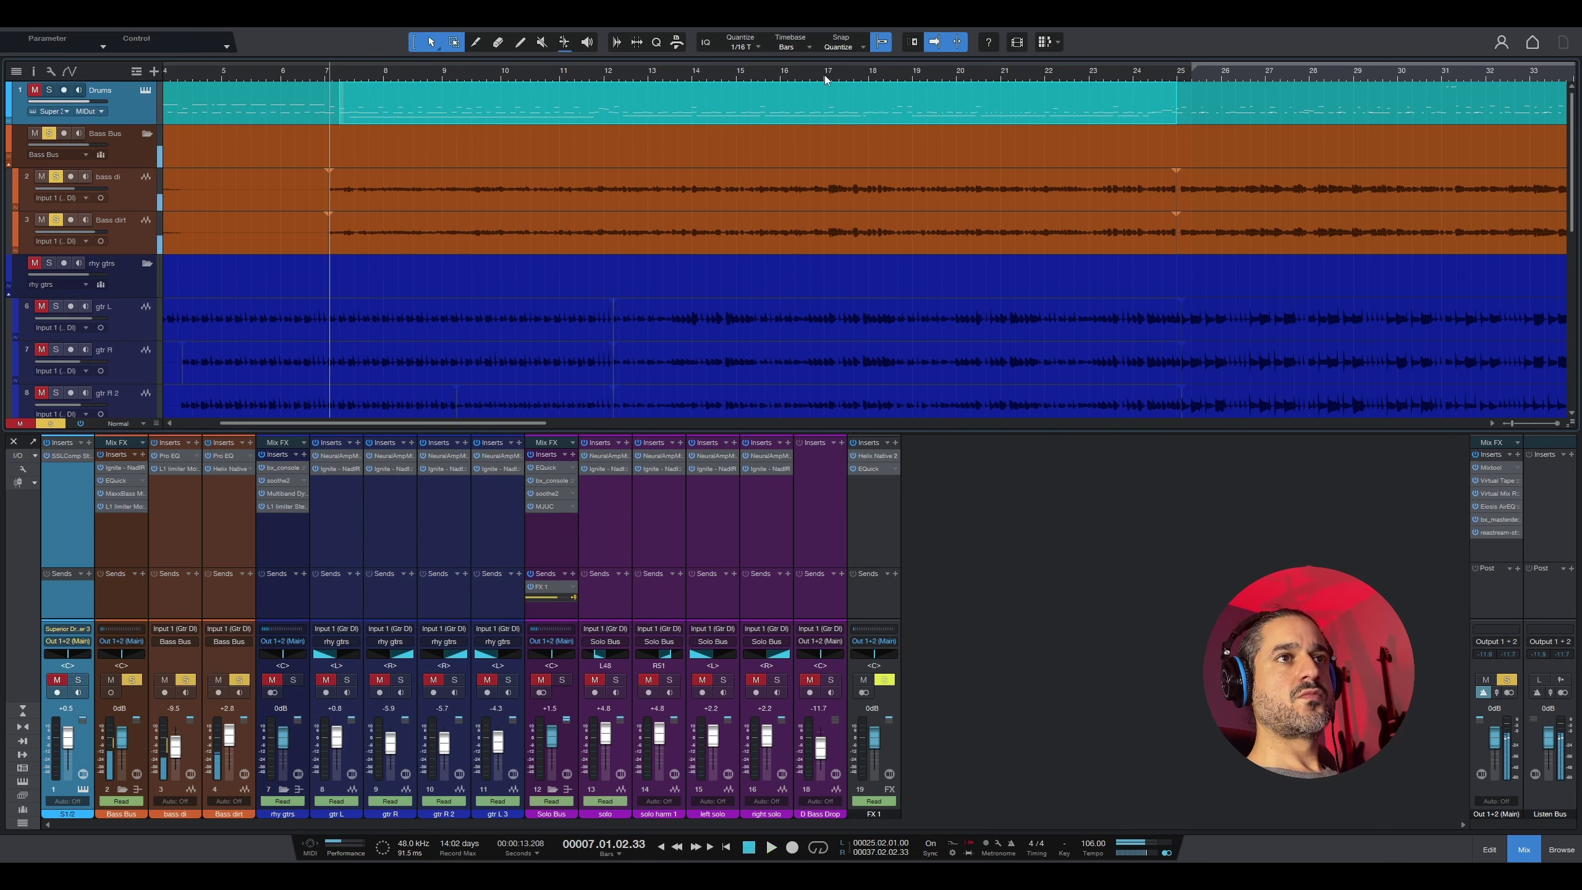
left_click(824, 74)
key("space")
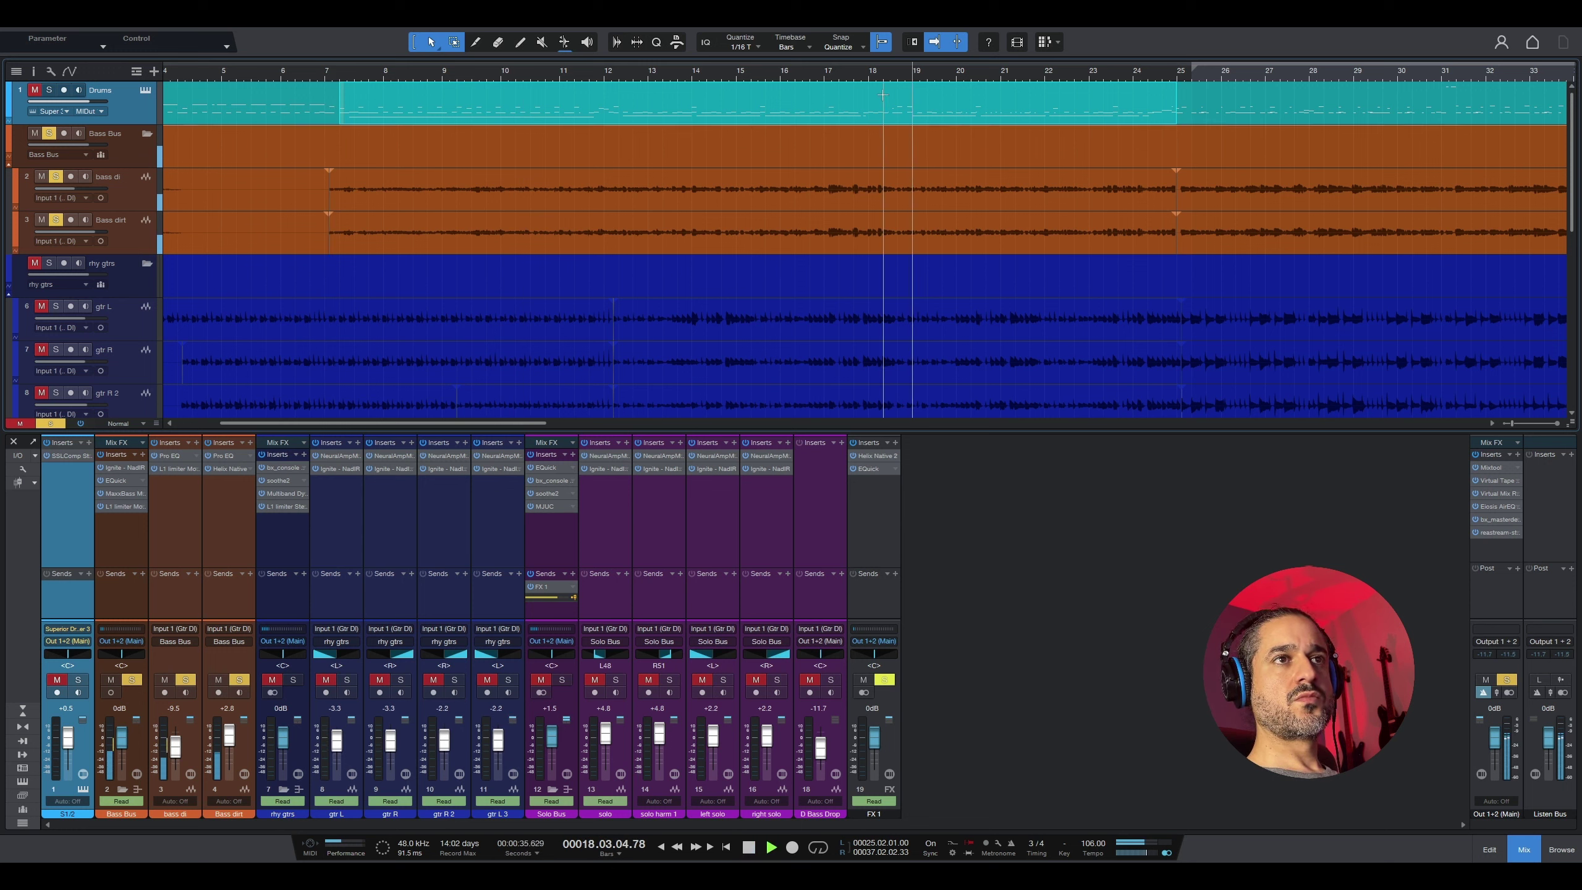
Step: Play the soloed bass tracks from around bar 26 and stop playback
key("space")
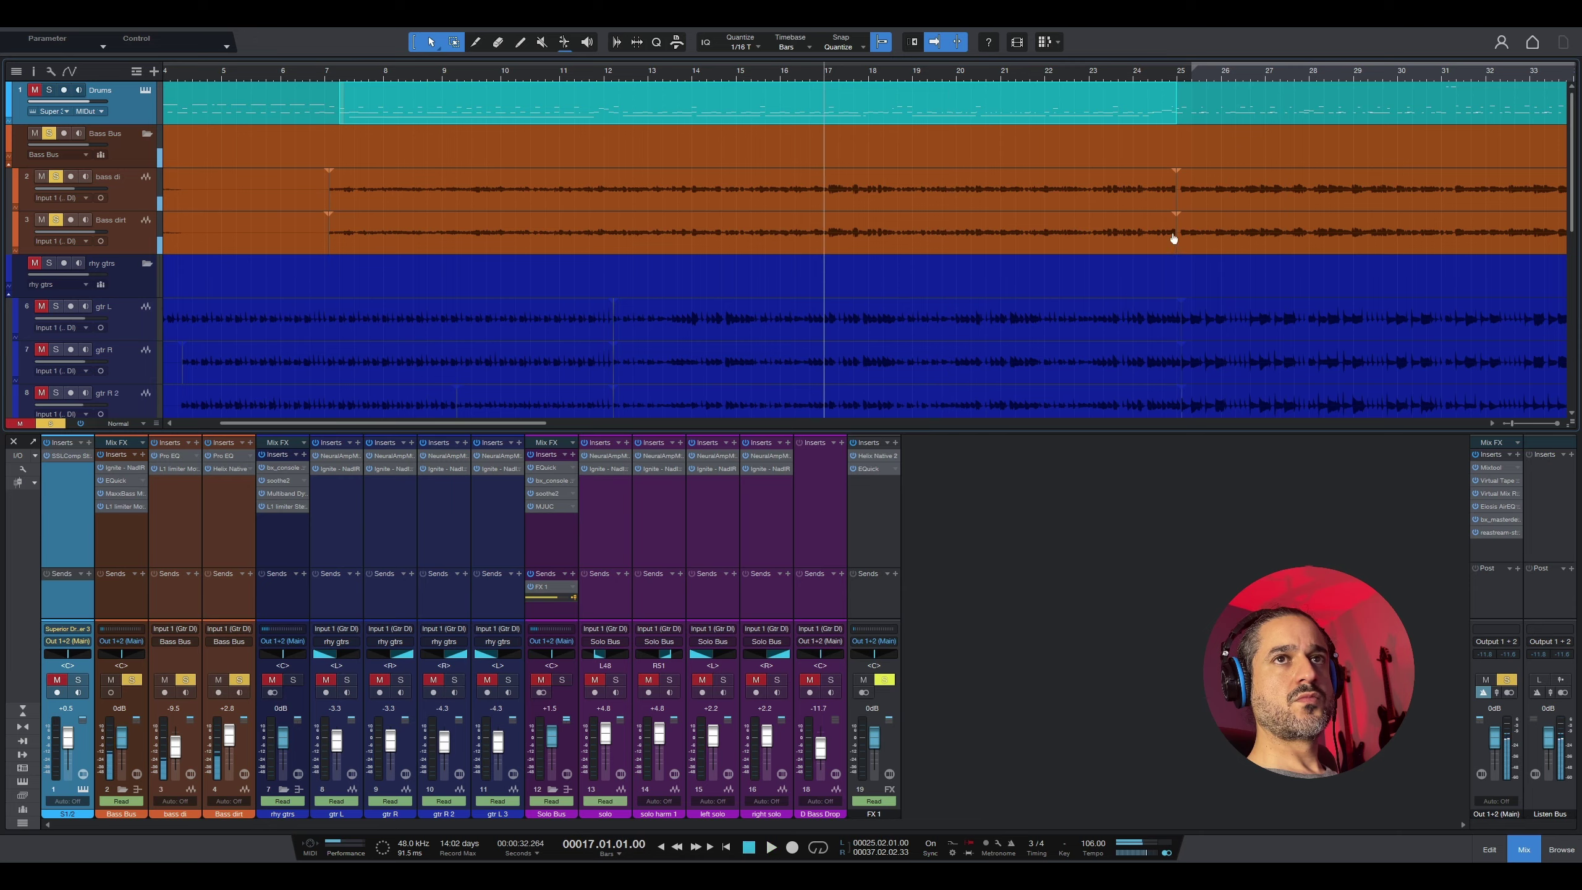
scroll(1173, 237, "right", 5)
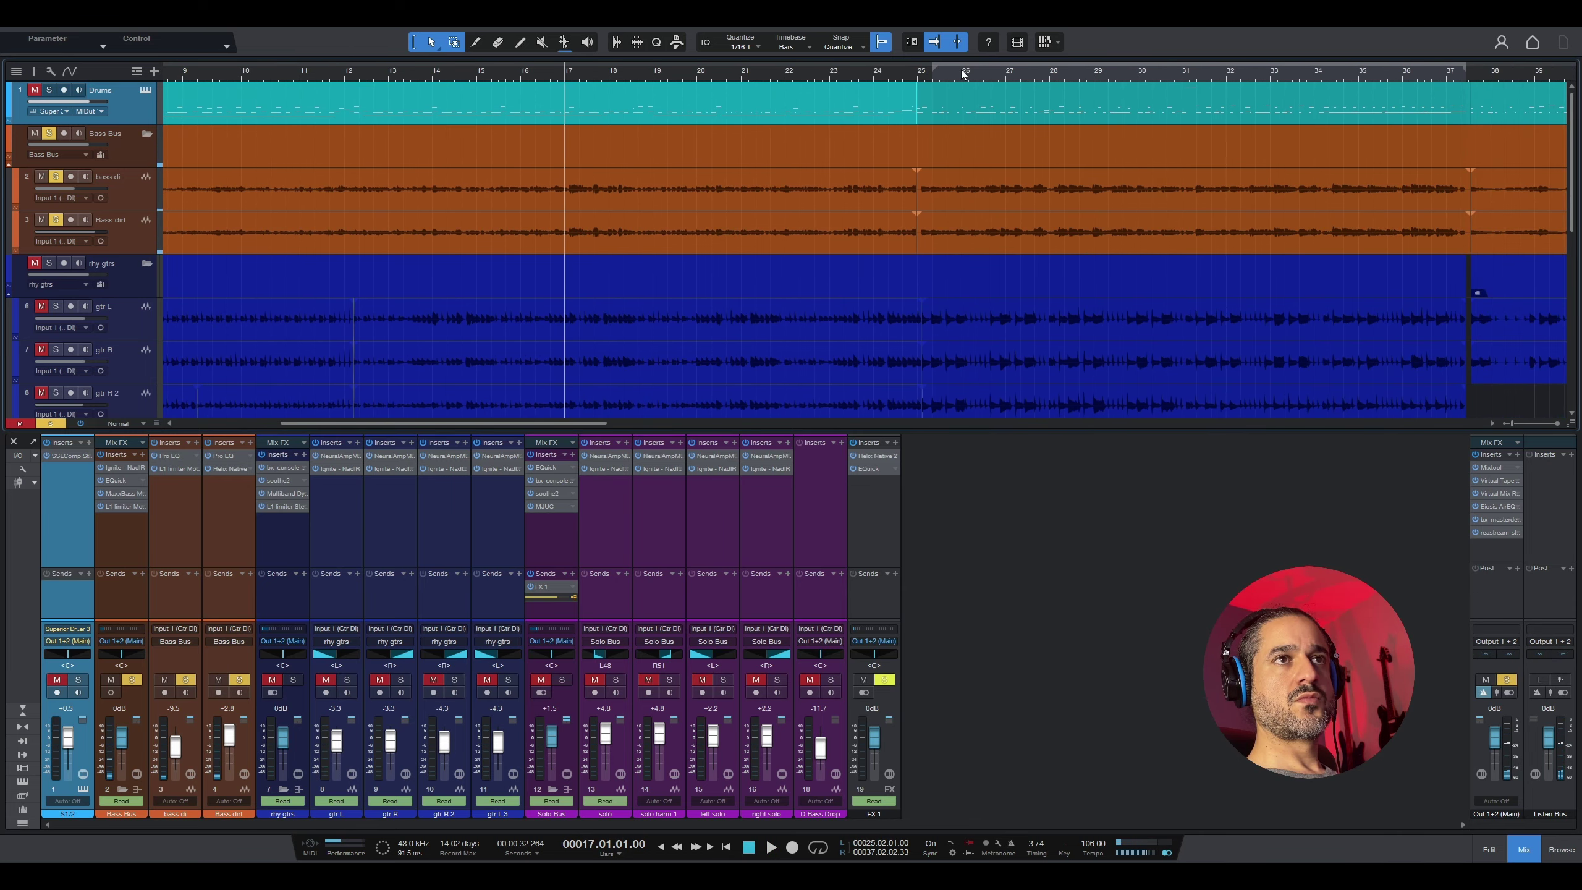
left_click(962, 73)
key("space")
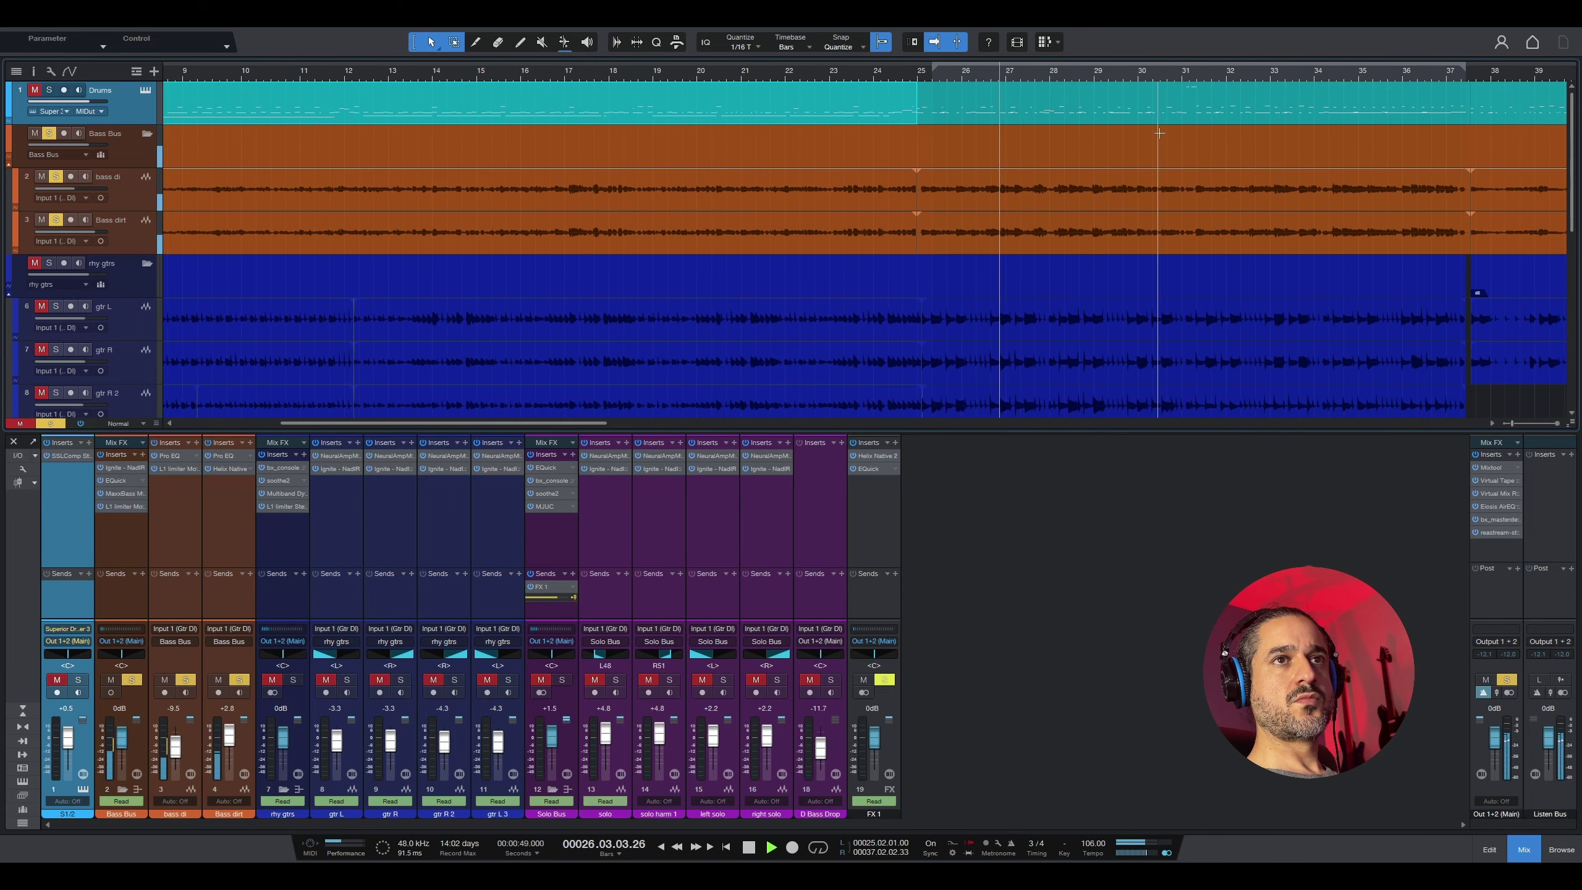
key("f")
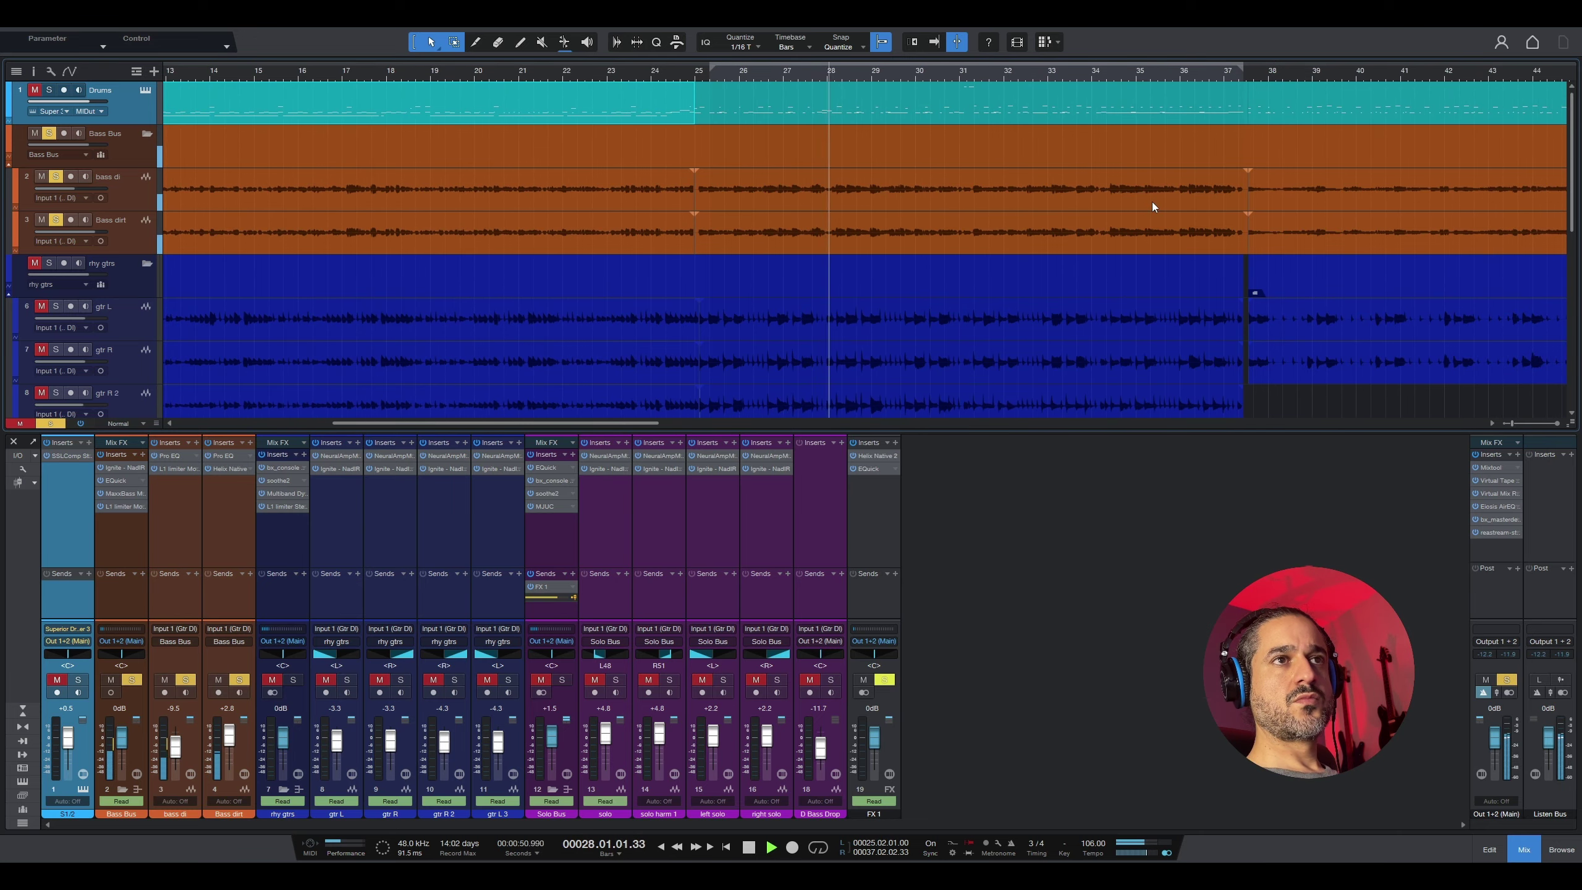
key("f")
key("space")
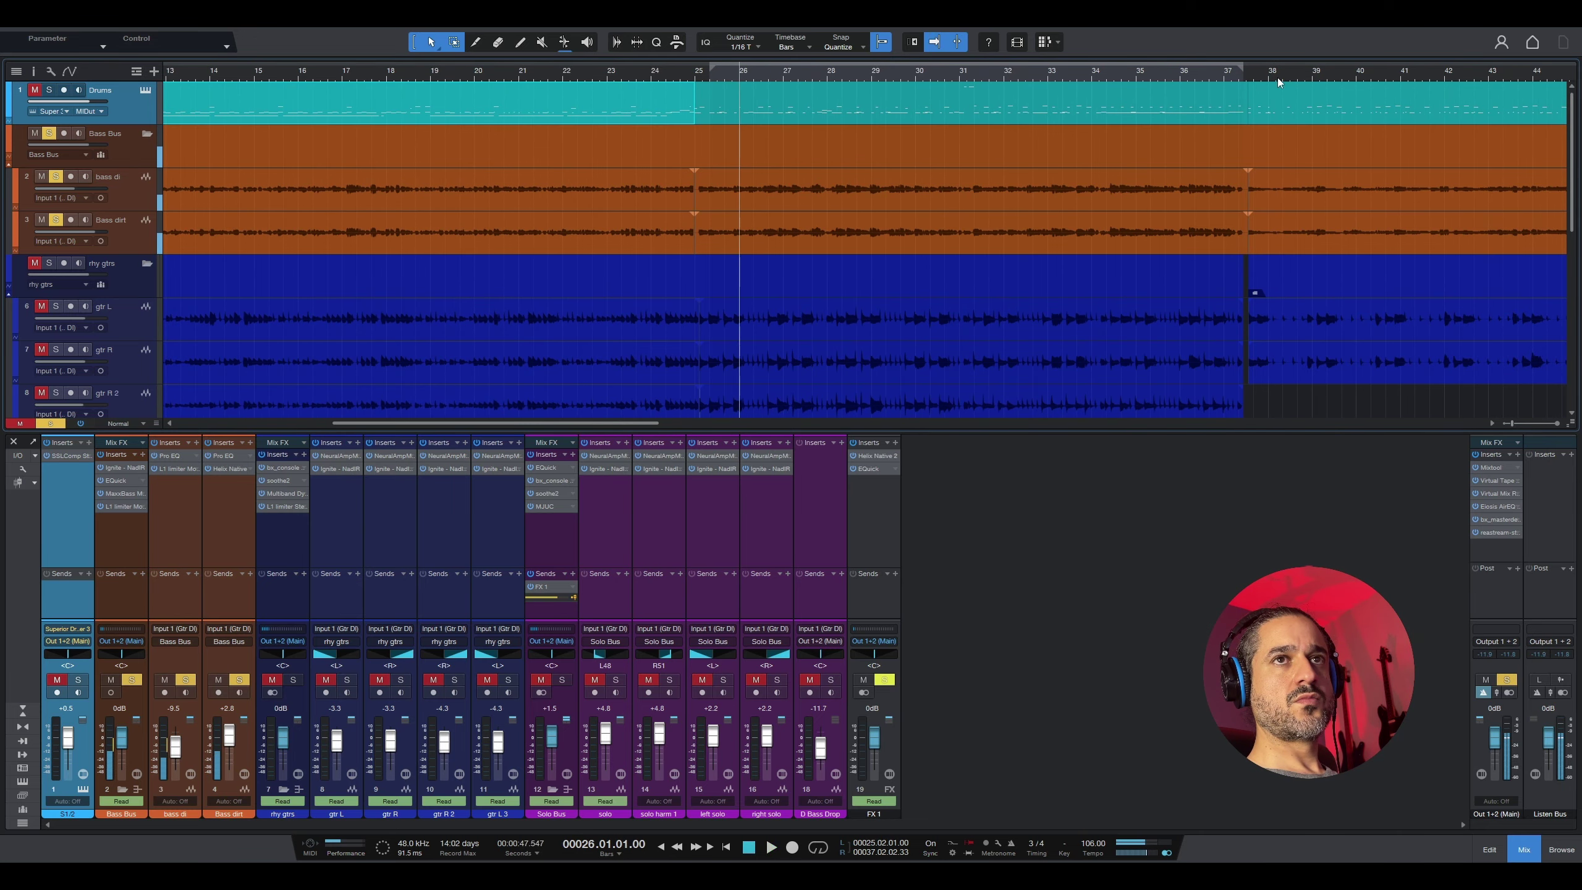
Step: Listen to the soloed bass part from around bar 38 and stop playback
left_click(1278, 82)
key("space")
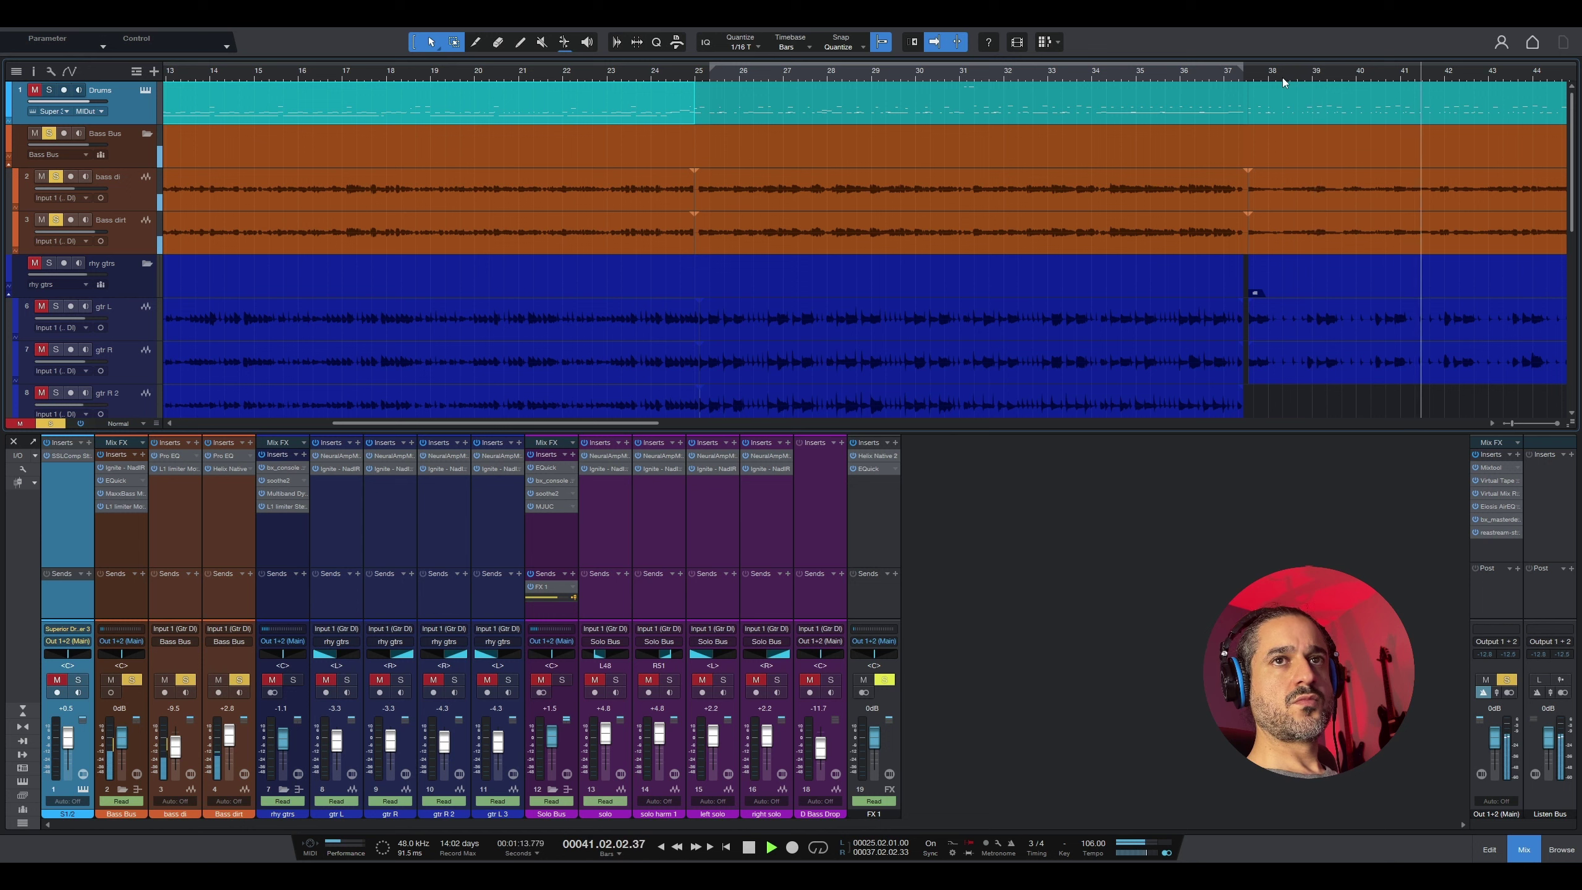
key("space")
Step: Bypass the insert effects on the Bass Bus, bass di and Bass dirt channels
left_click(183, 671)
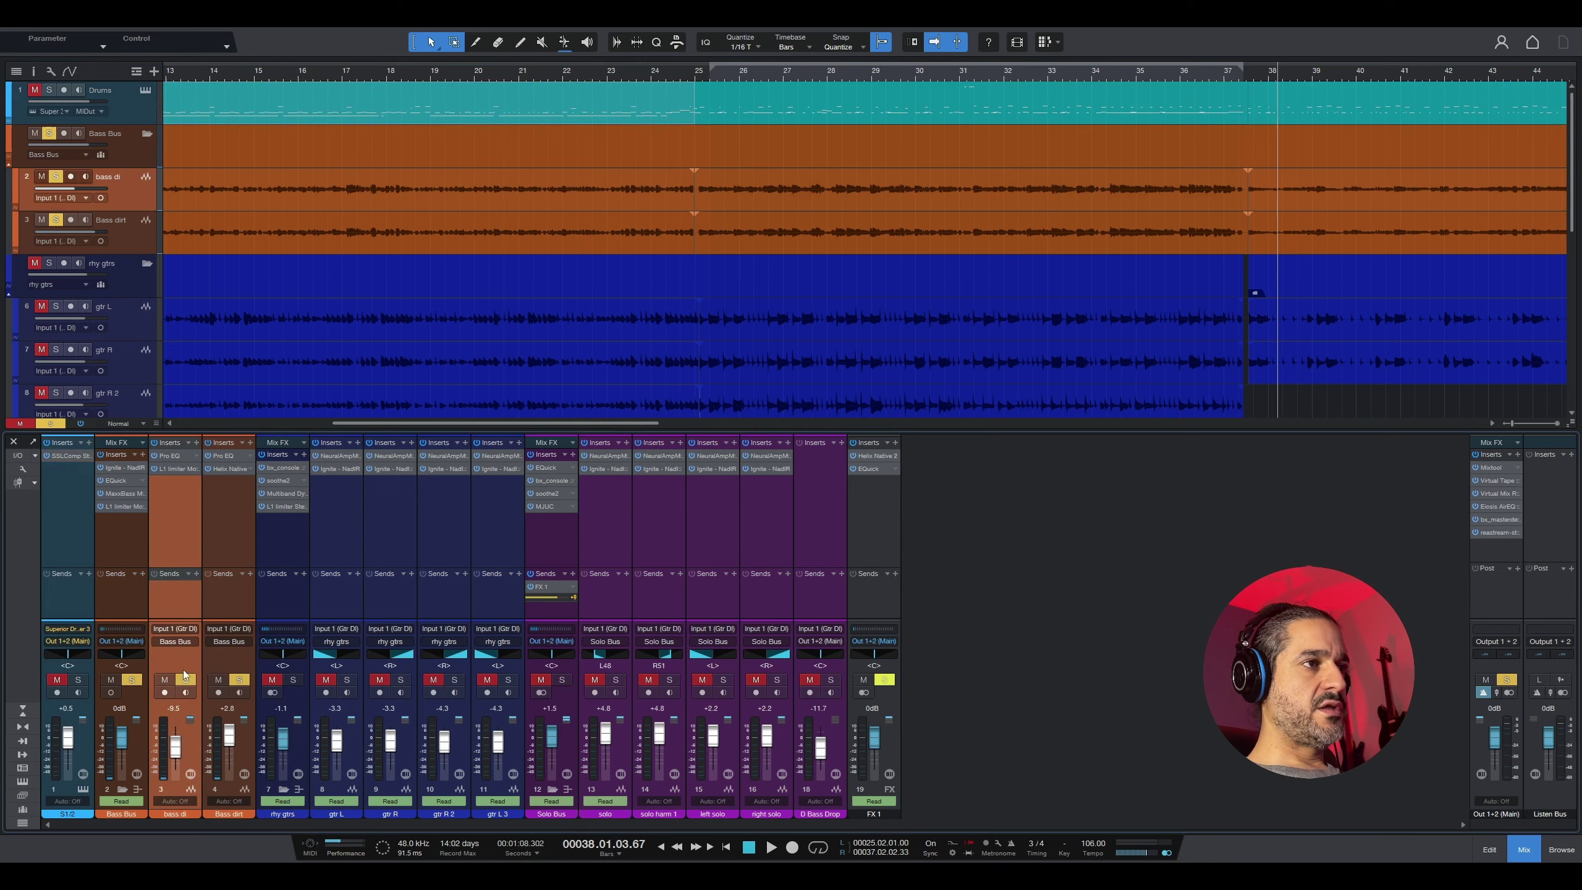
left_click(113, 555)
left_click(177, 542)
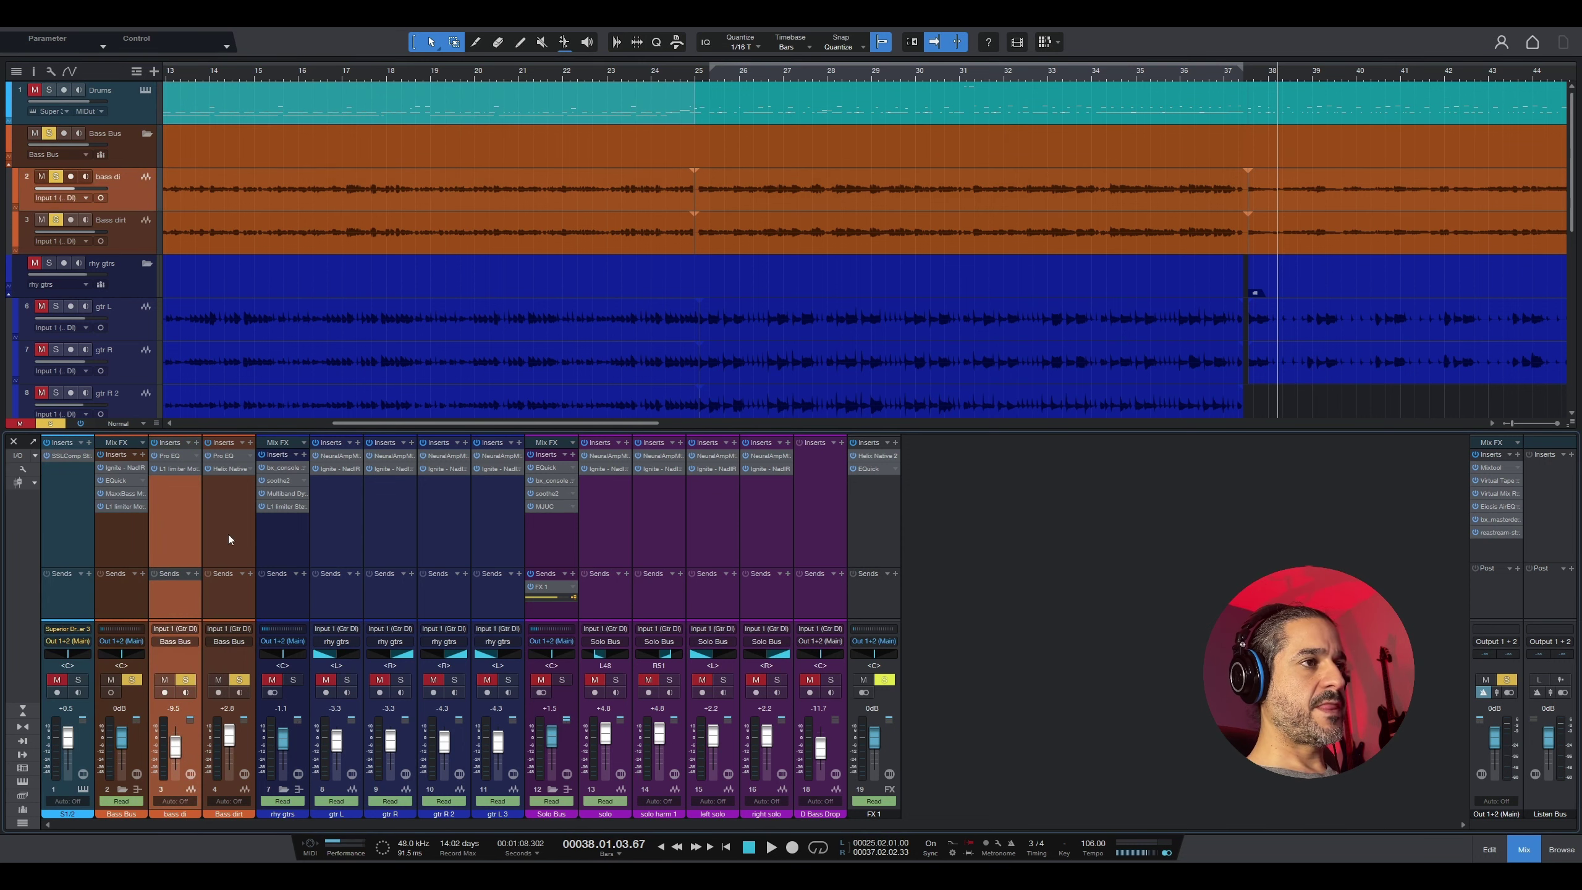
left_click(217, 541)
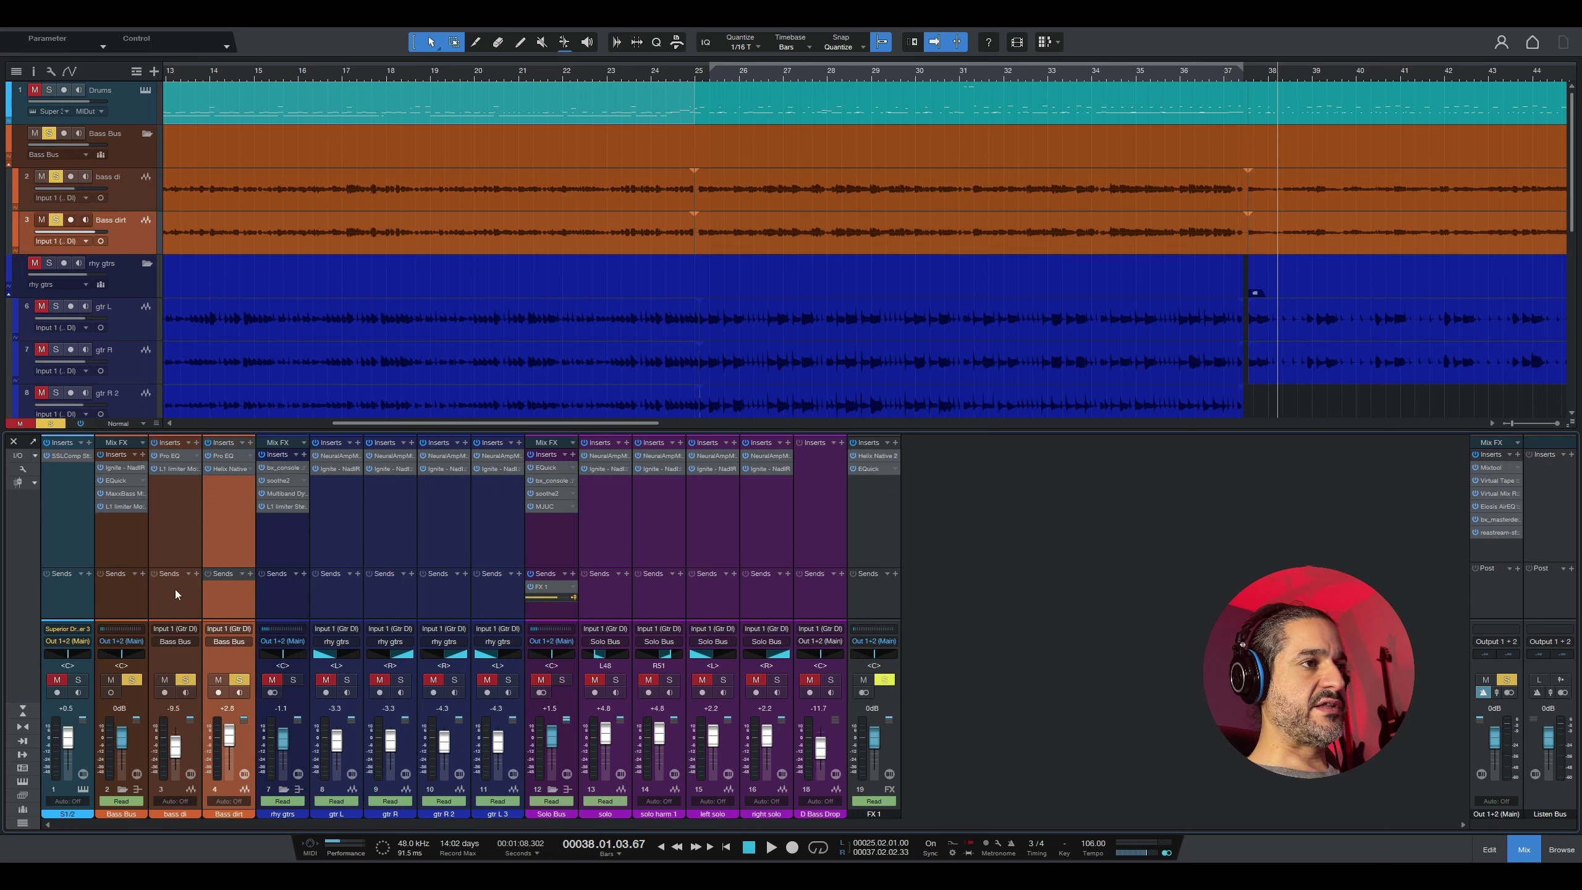
left_click(175, 589)
left_click(230, 529)
left_click(102, 454)
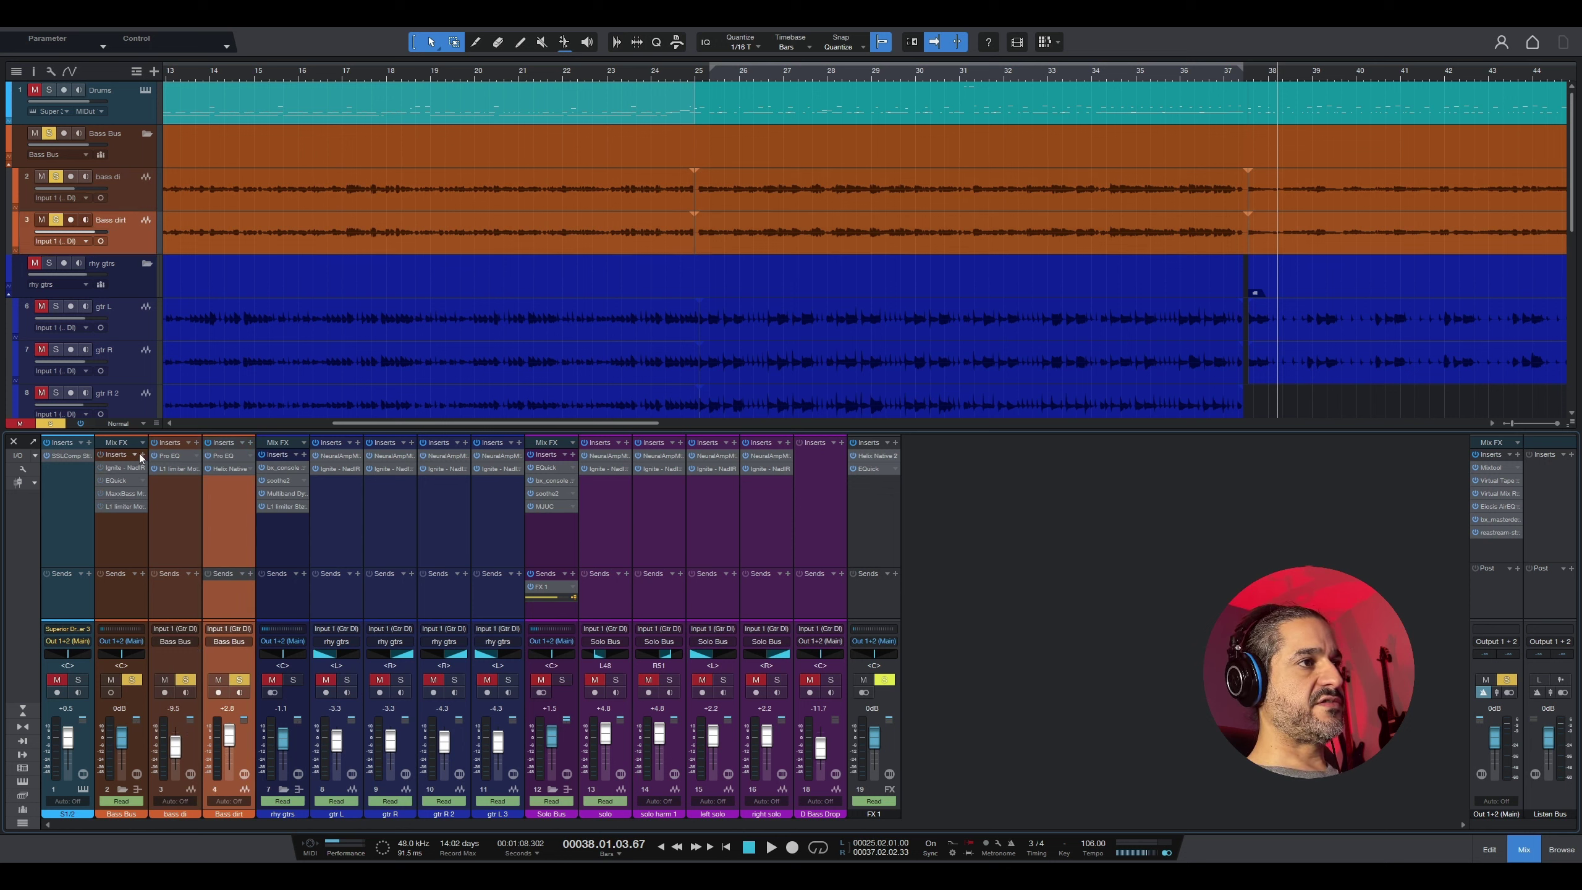
left_click(155, 443)
Step: Solo only the bass di track, listen to the unprocessed signal from around bar 17, and stop playback
left_click(184, 680, "shift")
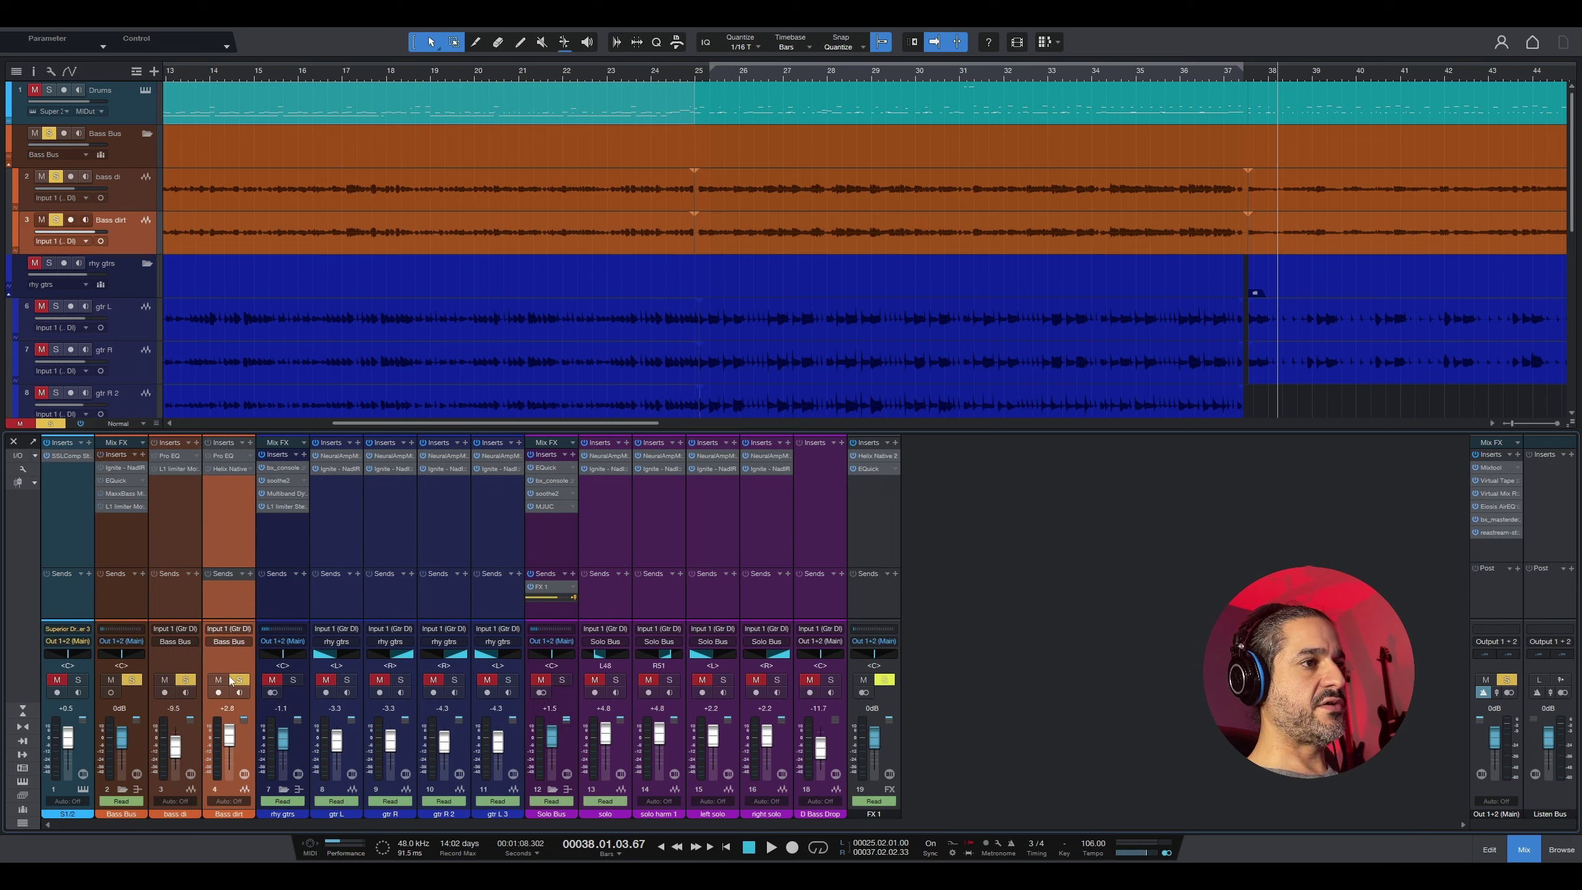
left_click(188, 681)
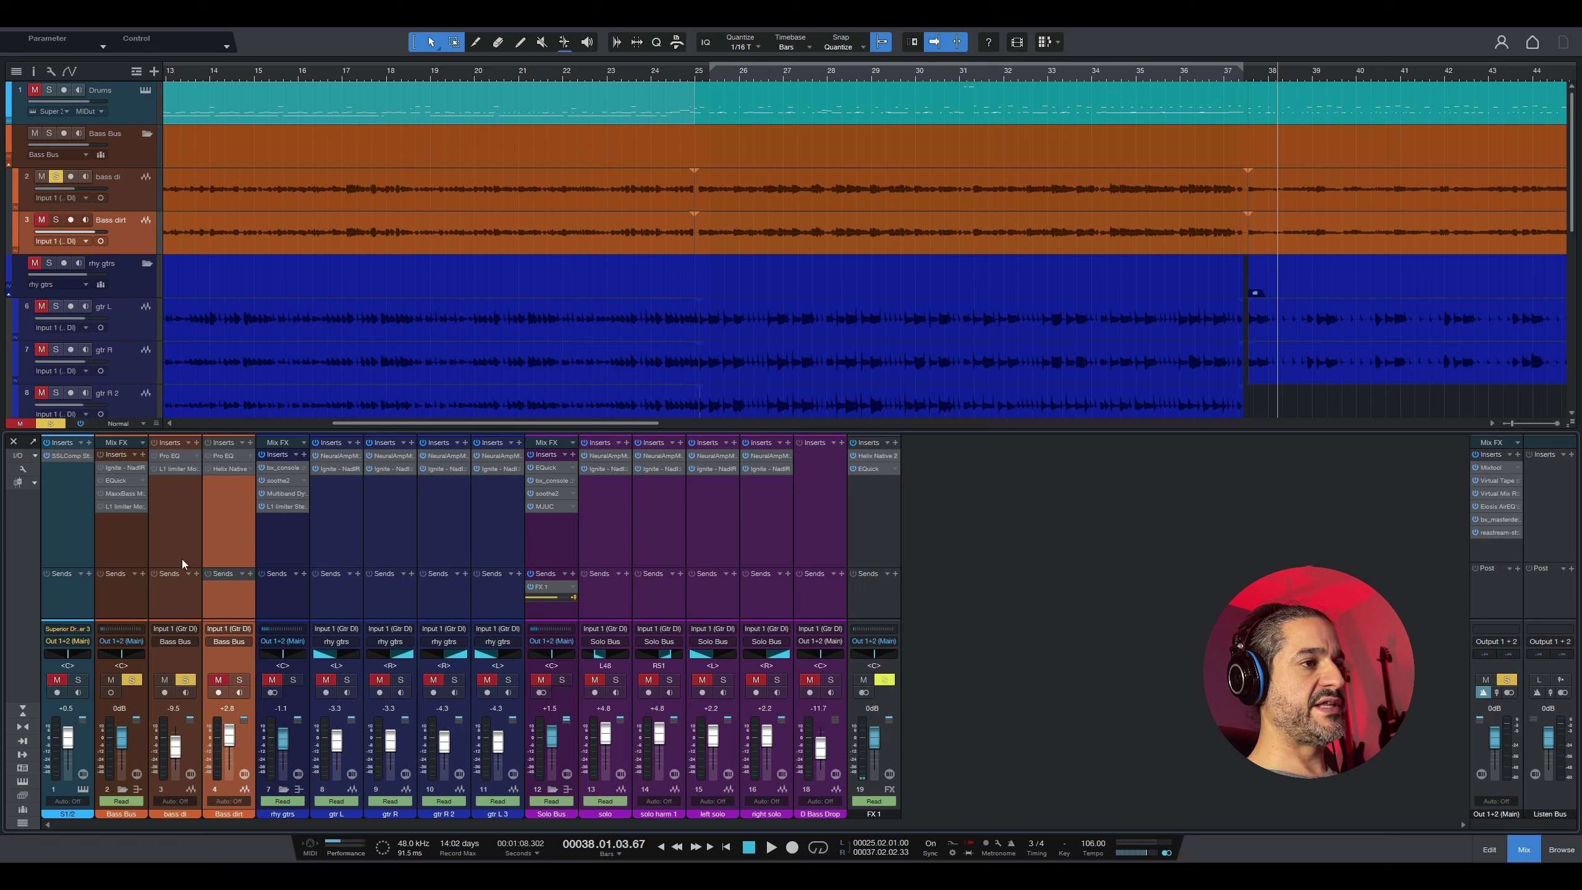
key("space")
left_click(422, 179)
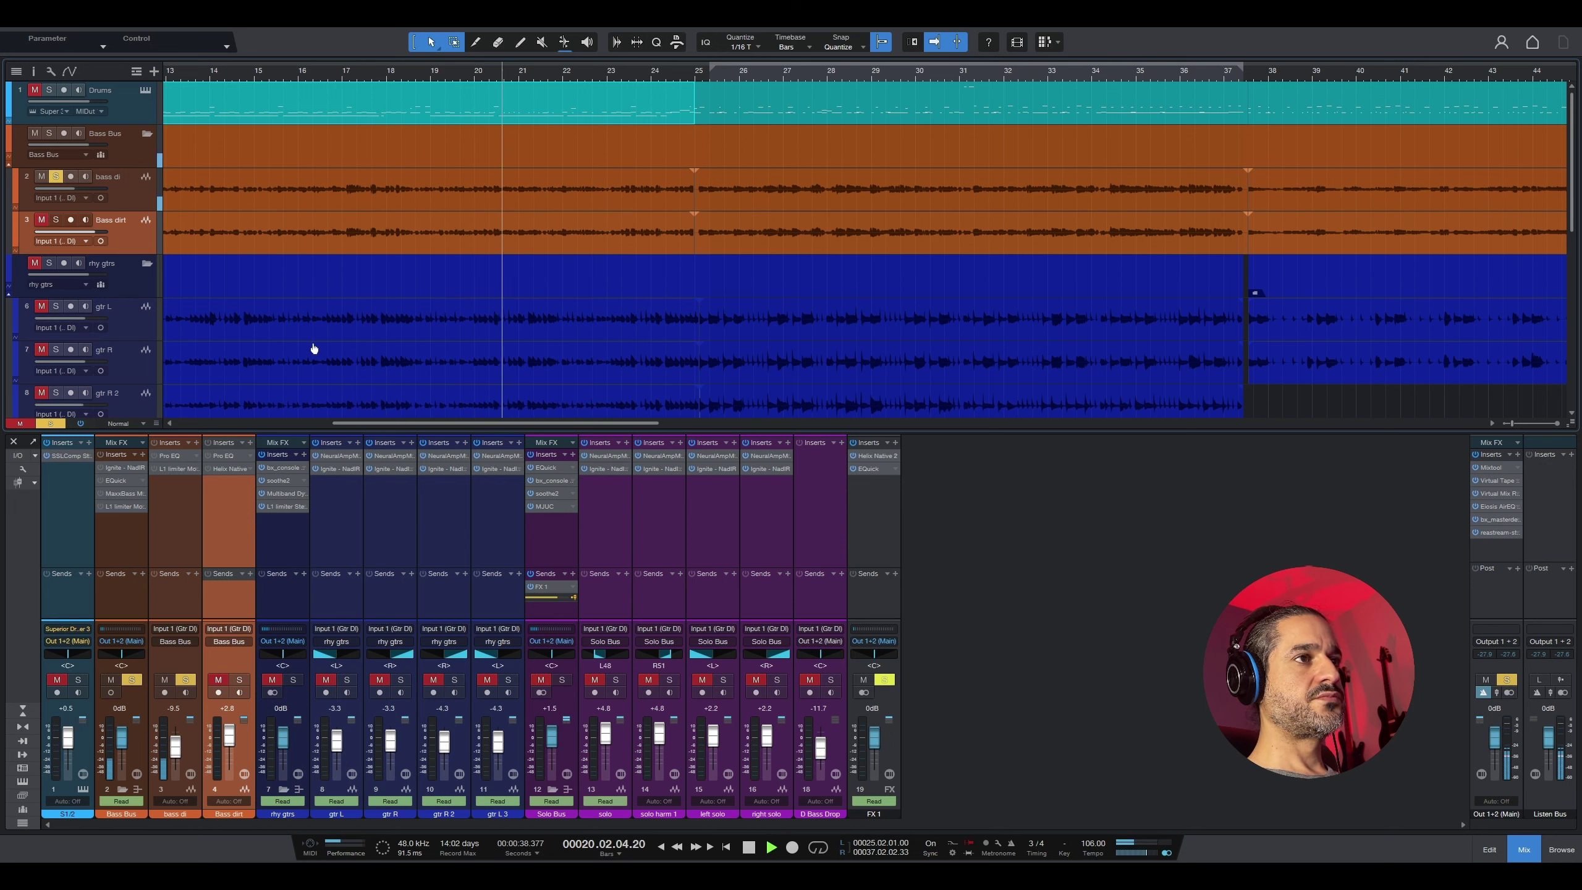
key("space")
left_click(176, 519)
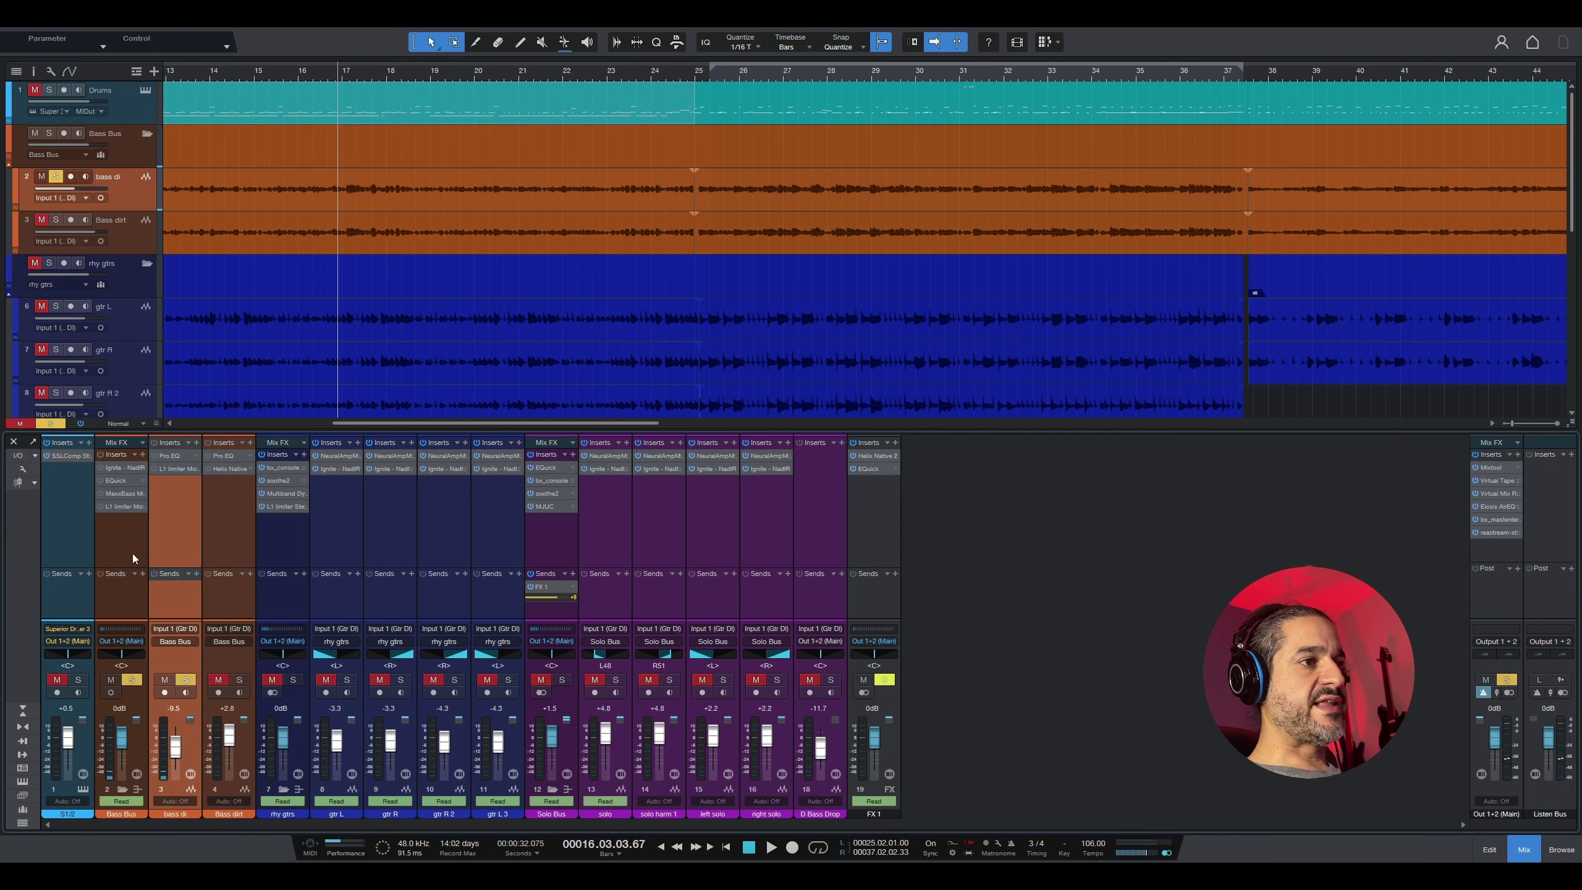
Step: Solo Bass dirt together with bass di, and inspect the Pro EQ filter settings on the bass di channel
left_click(56, 221)
left_click(214, 558)
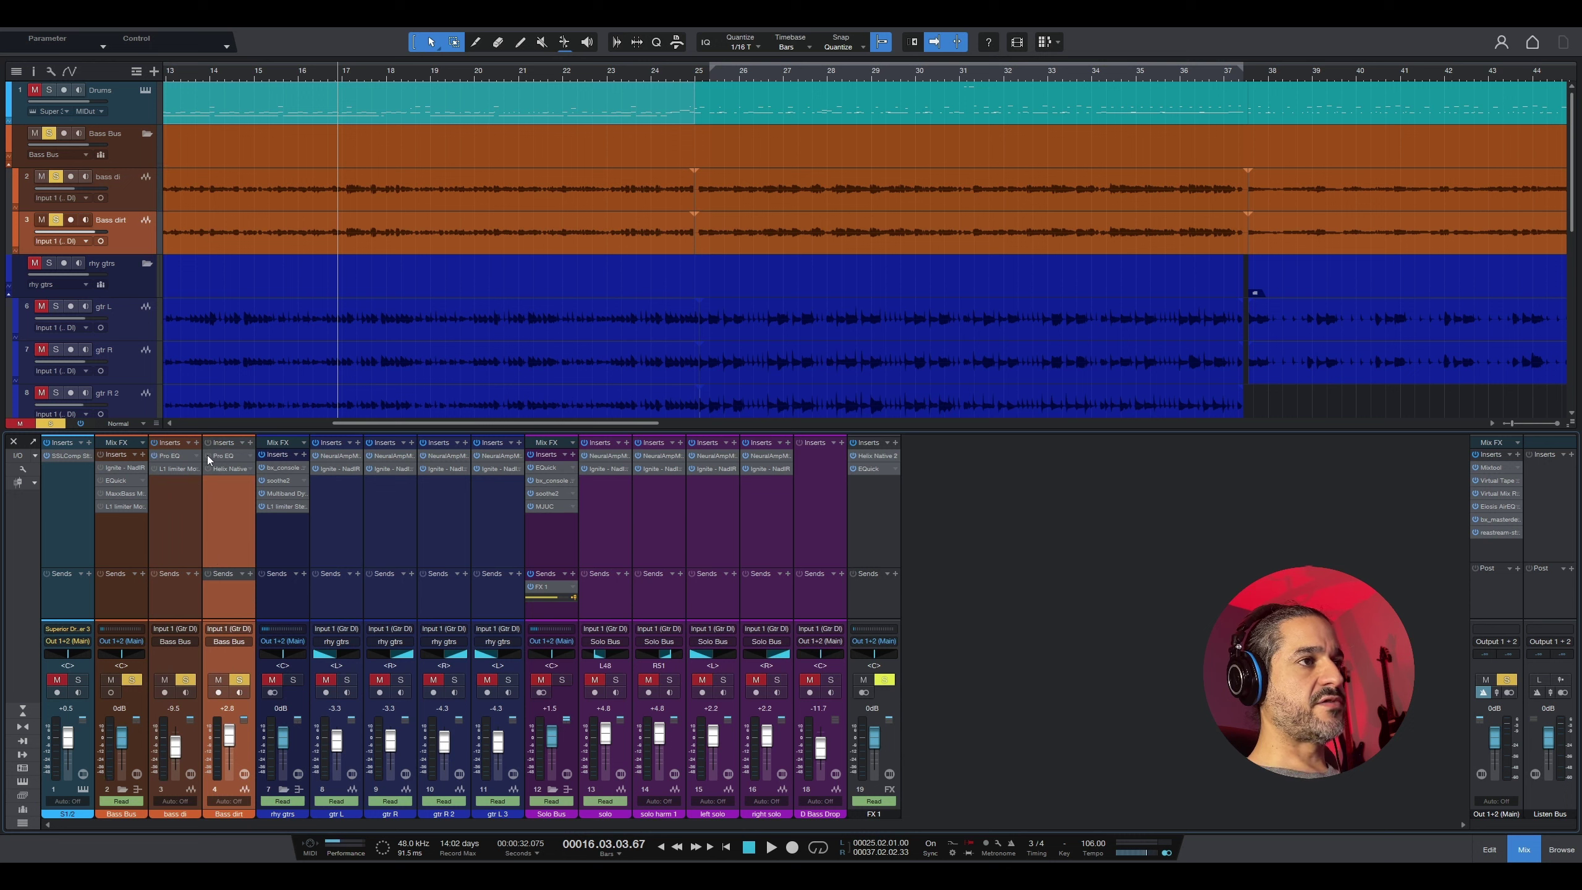
left_click(175, 519)
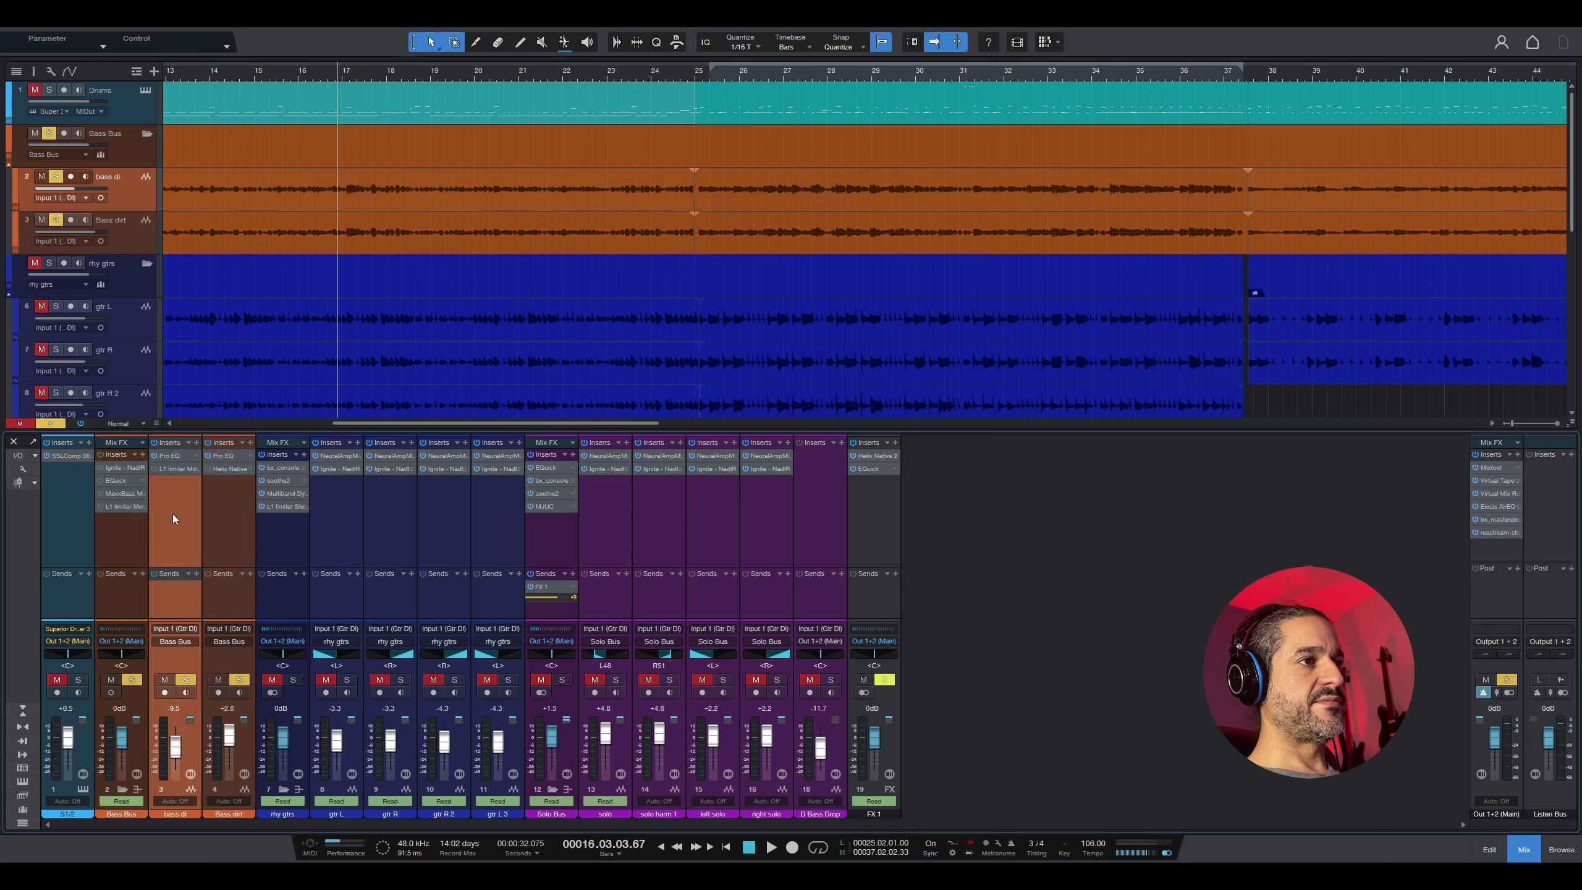
left_click(169, 459)
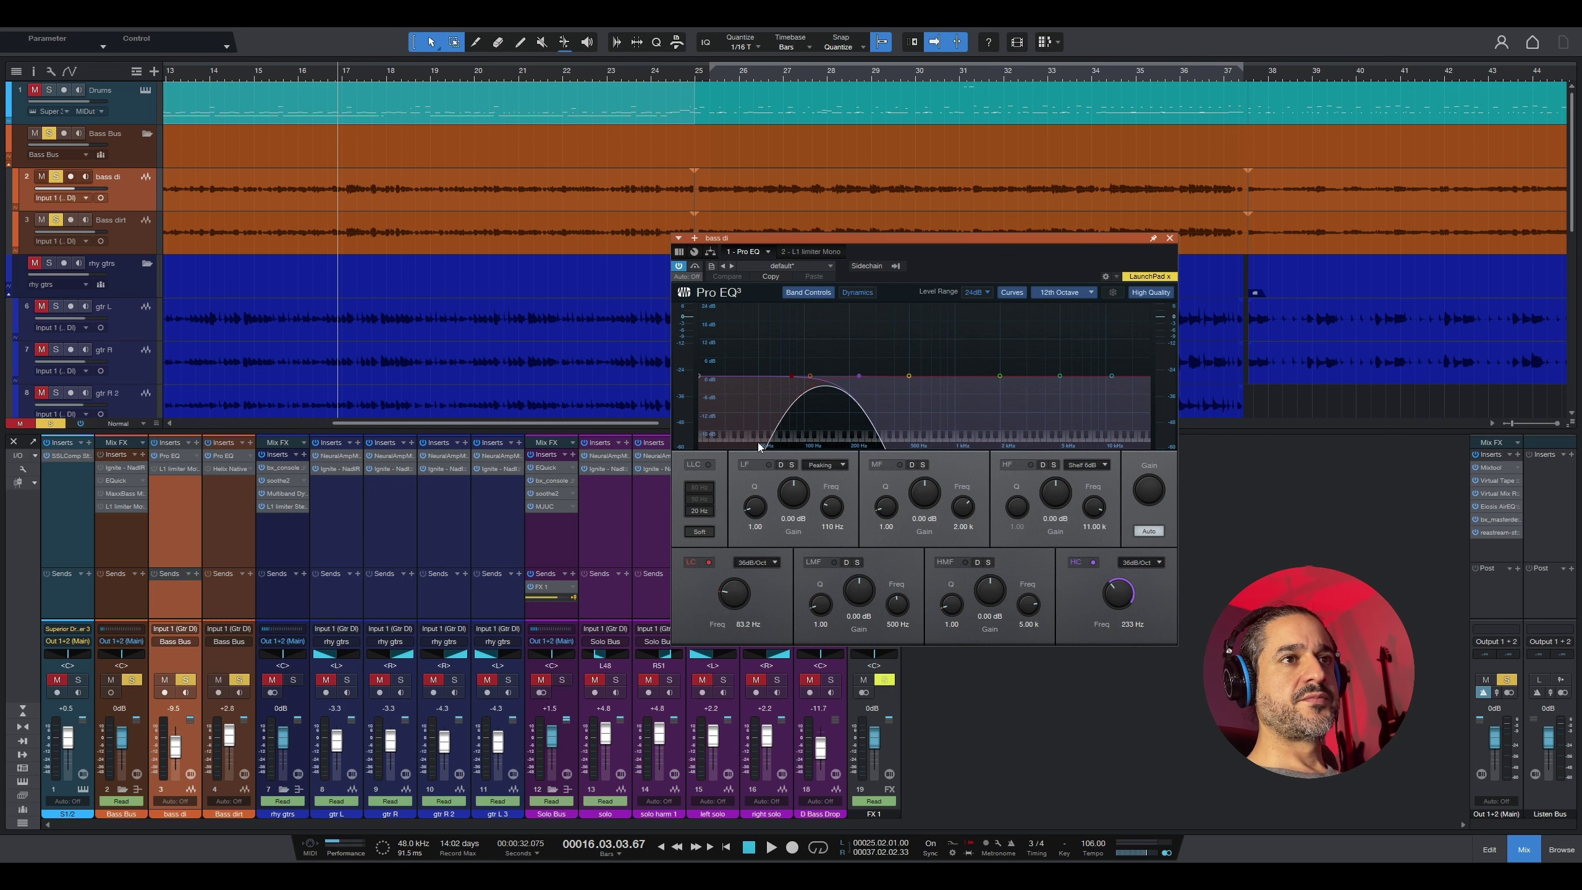
left_click(1169, 239)
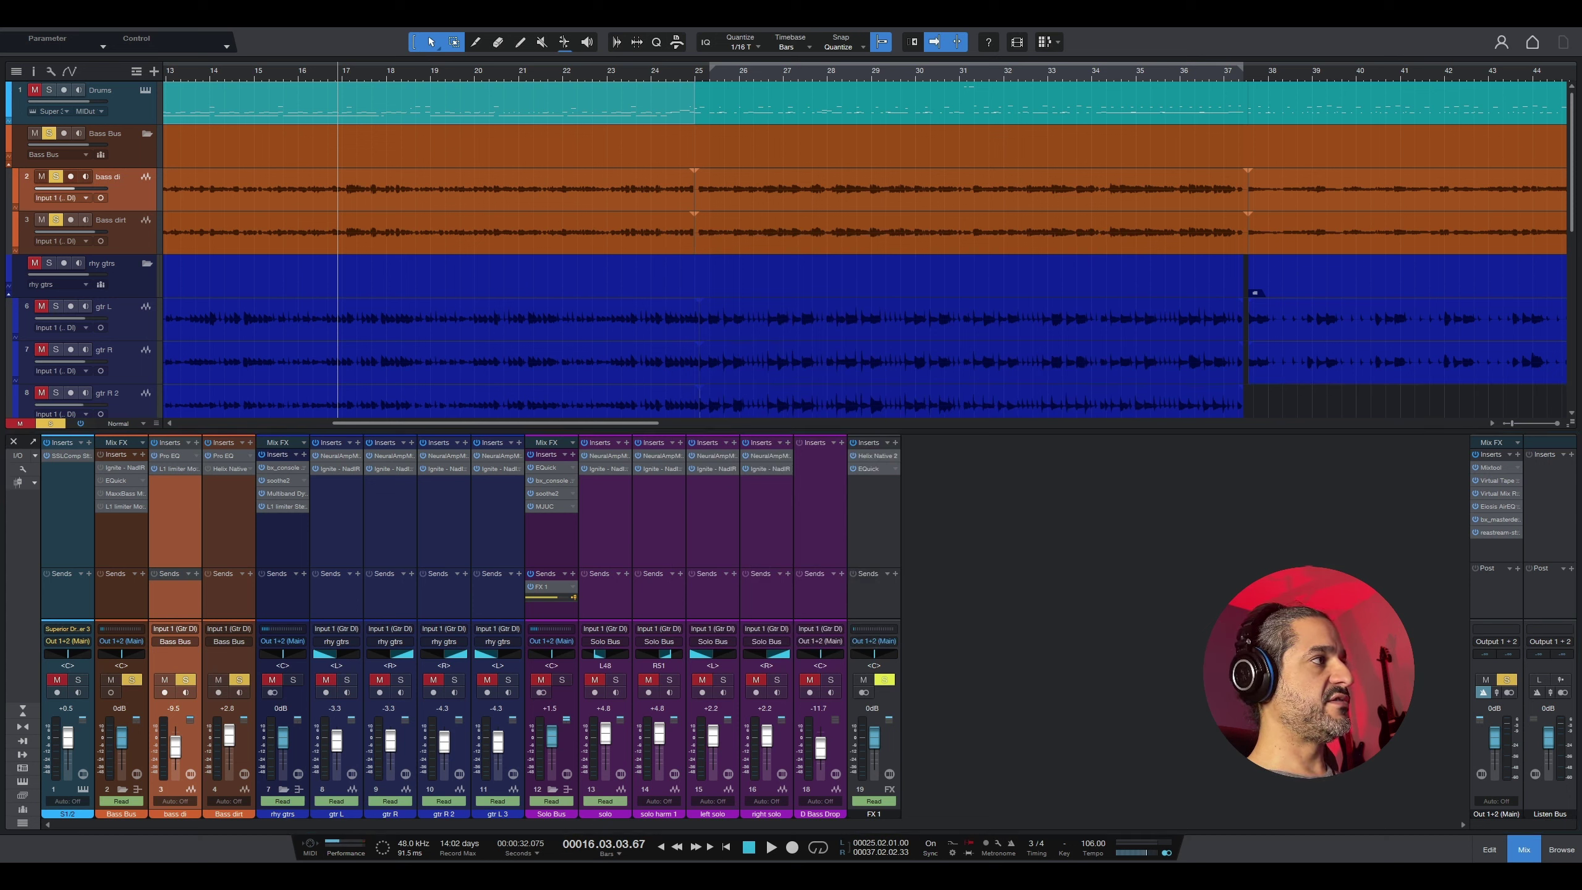
Step: Inspect the Pro EQ settings on the Bass dirt channel and close the plug-in
left_click(227, 475)
double_click(224, 455)
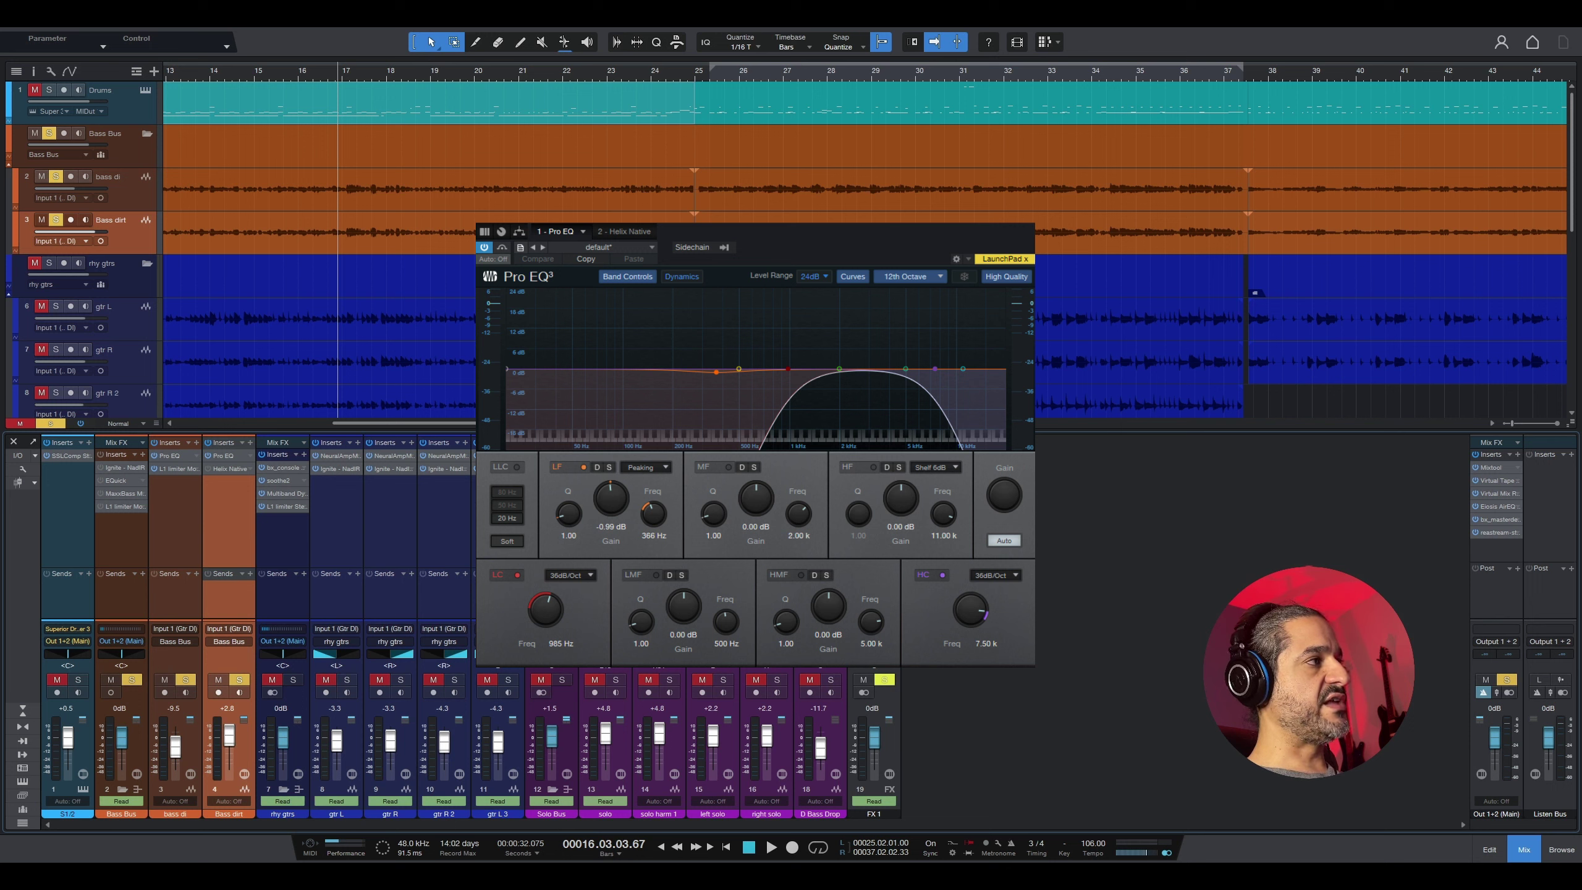
key("Escape")
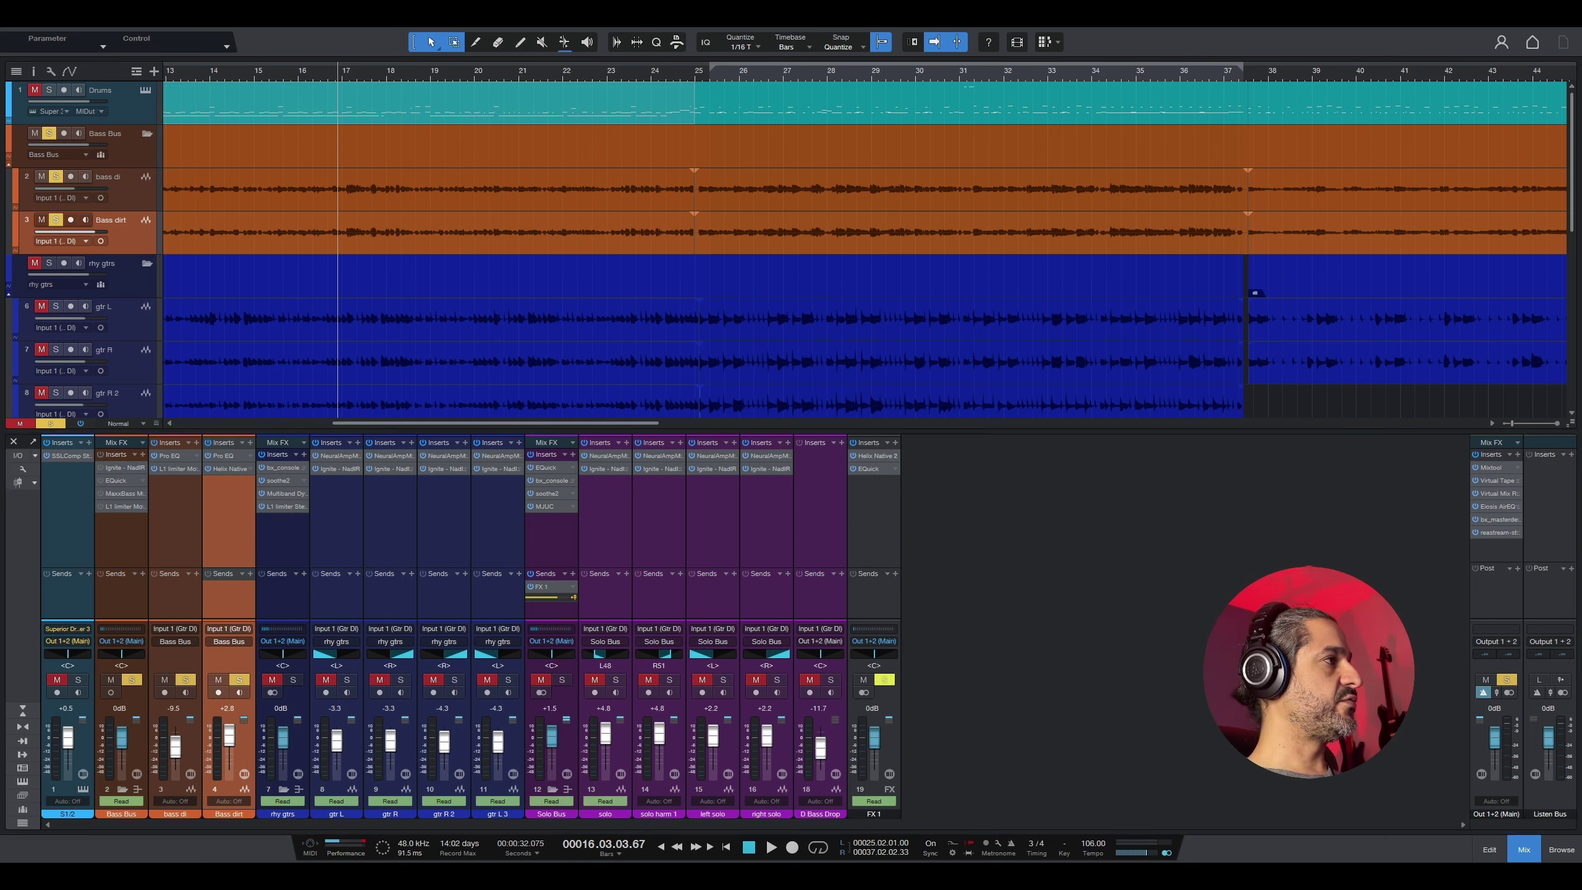
Step: Examine the Obsidian 7000 distortion parameters in Helix Native on the Bass dirt channel, and close the plug-in
left_click(229, 468)
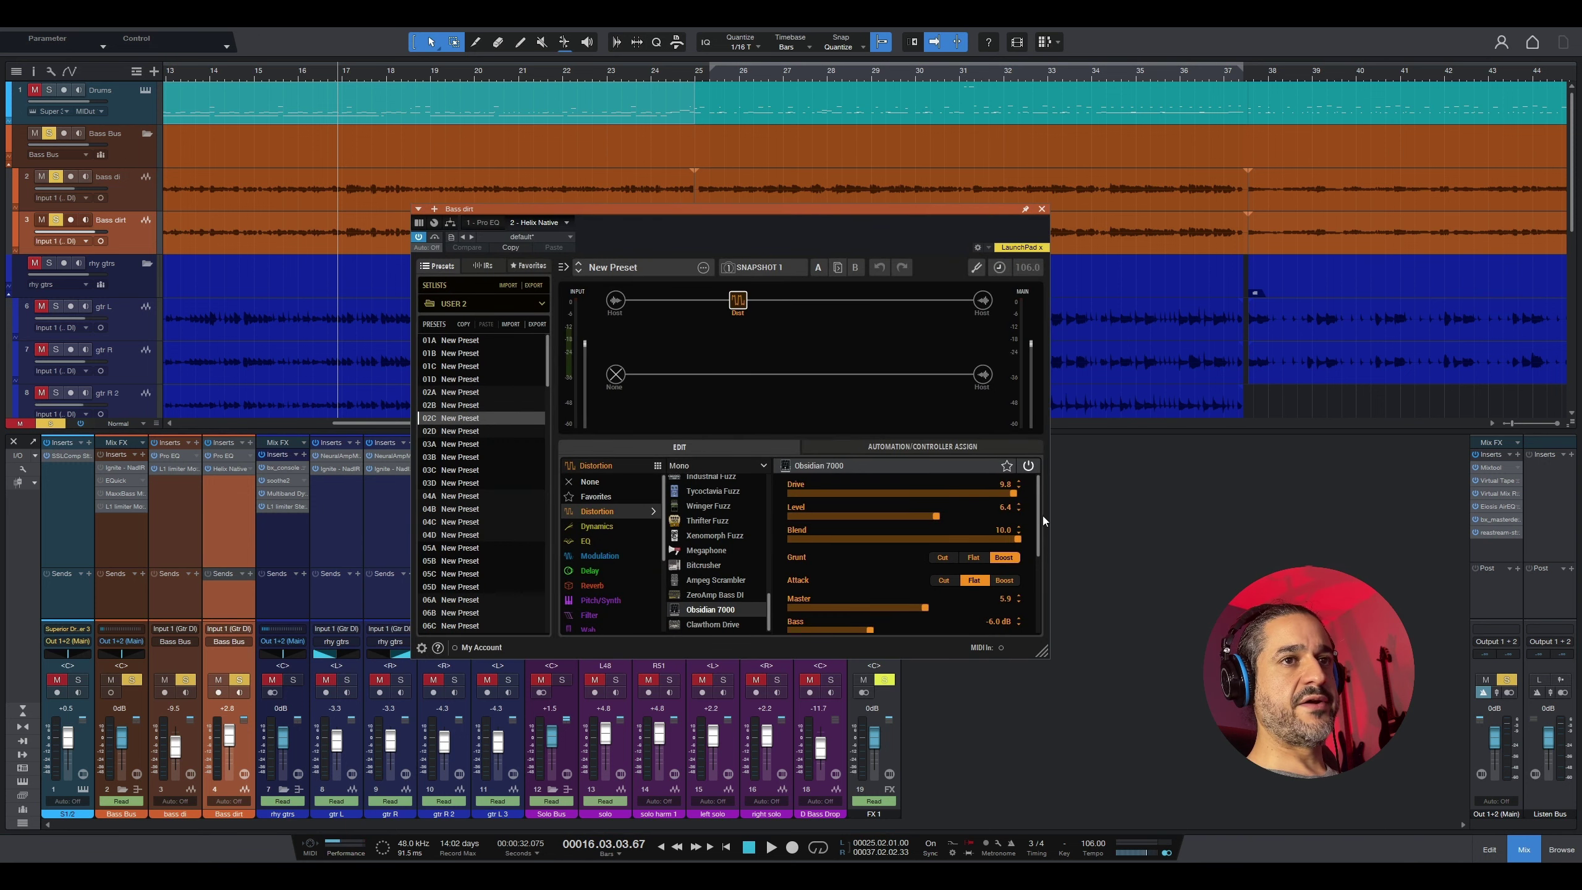
left_click_drag(1043, 516, 1042, 534)
scroll(1040, 539, "down", 3)
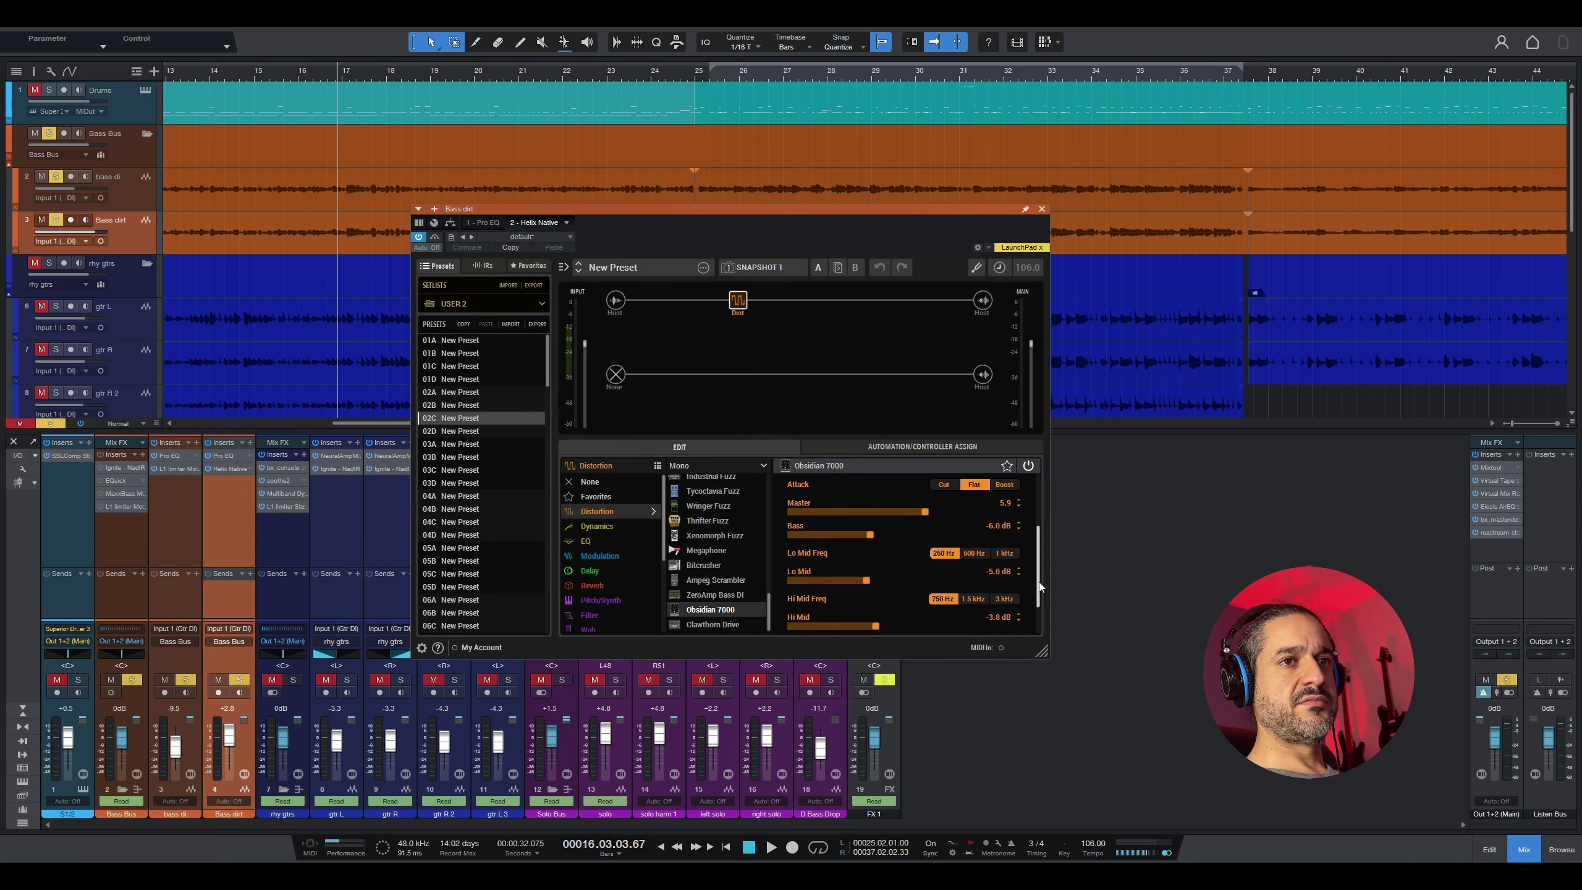
scroll(1039, 539, "down", 3)
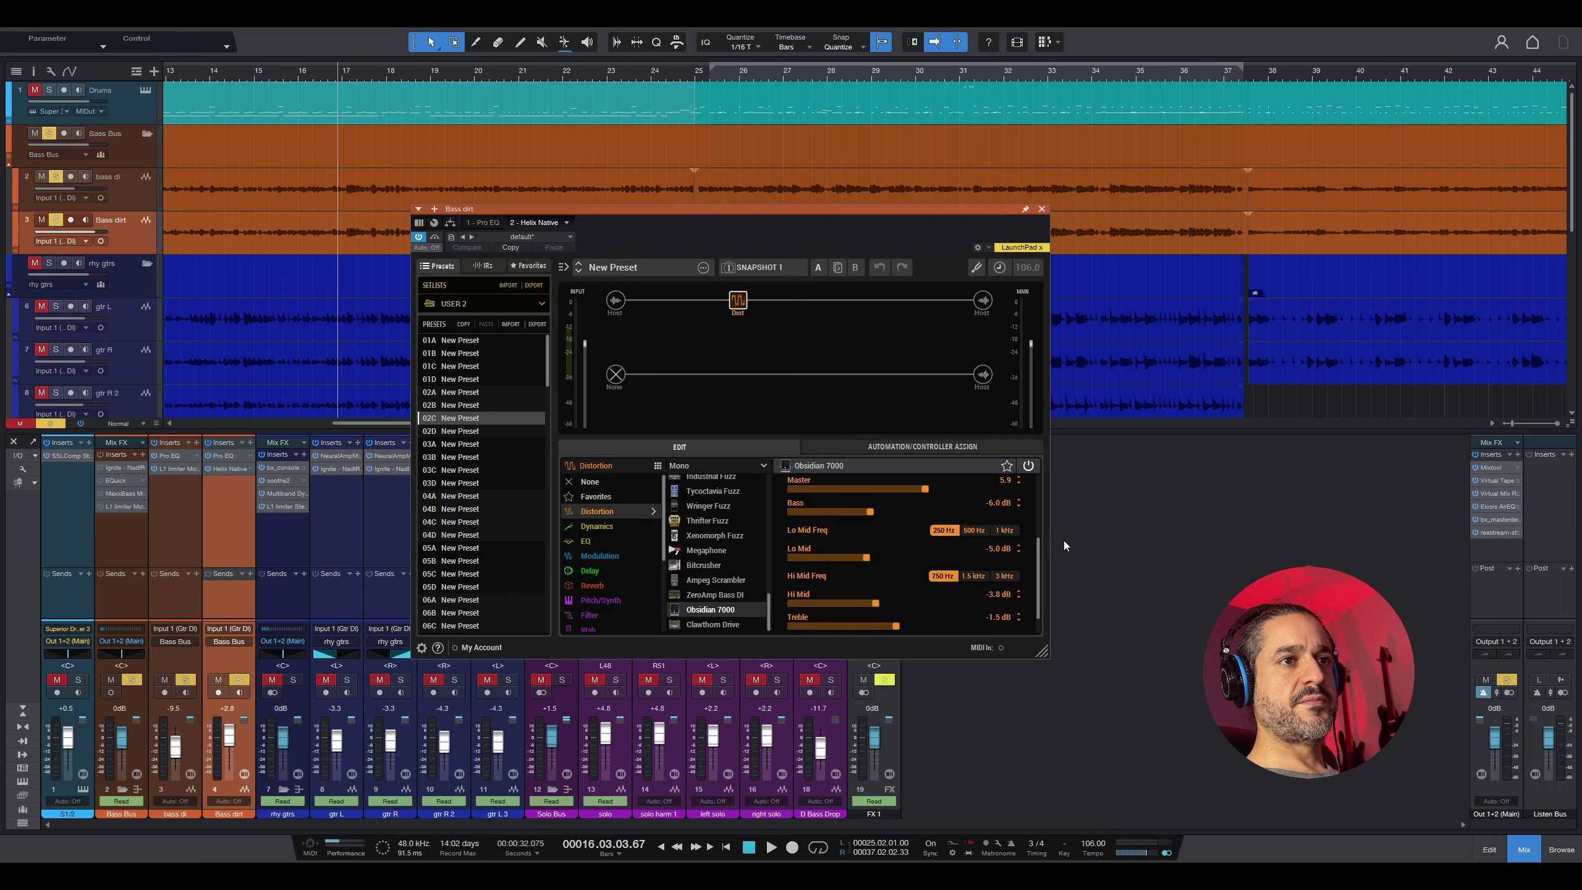
scroll(1041, 586, "up", 7)
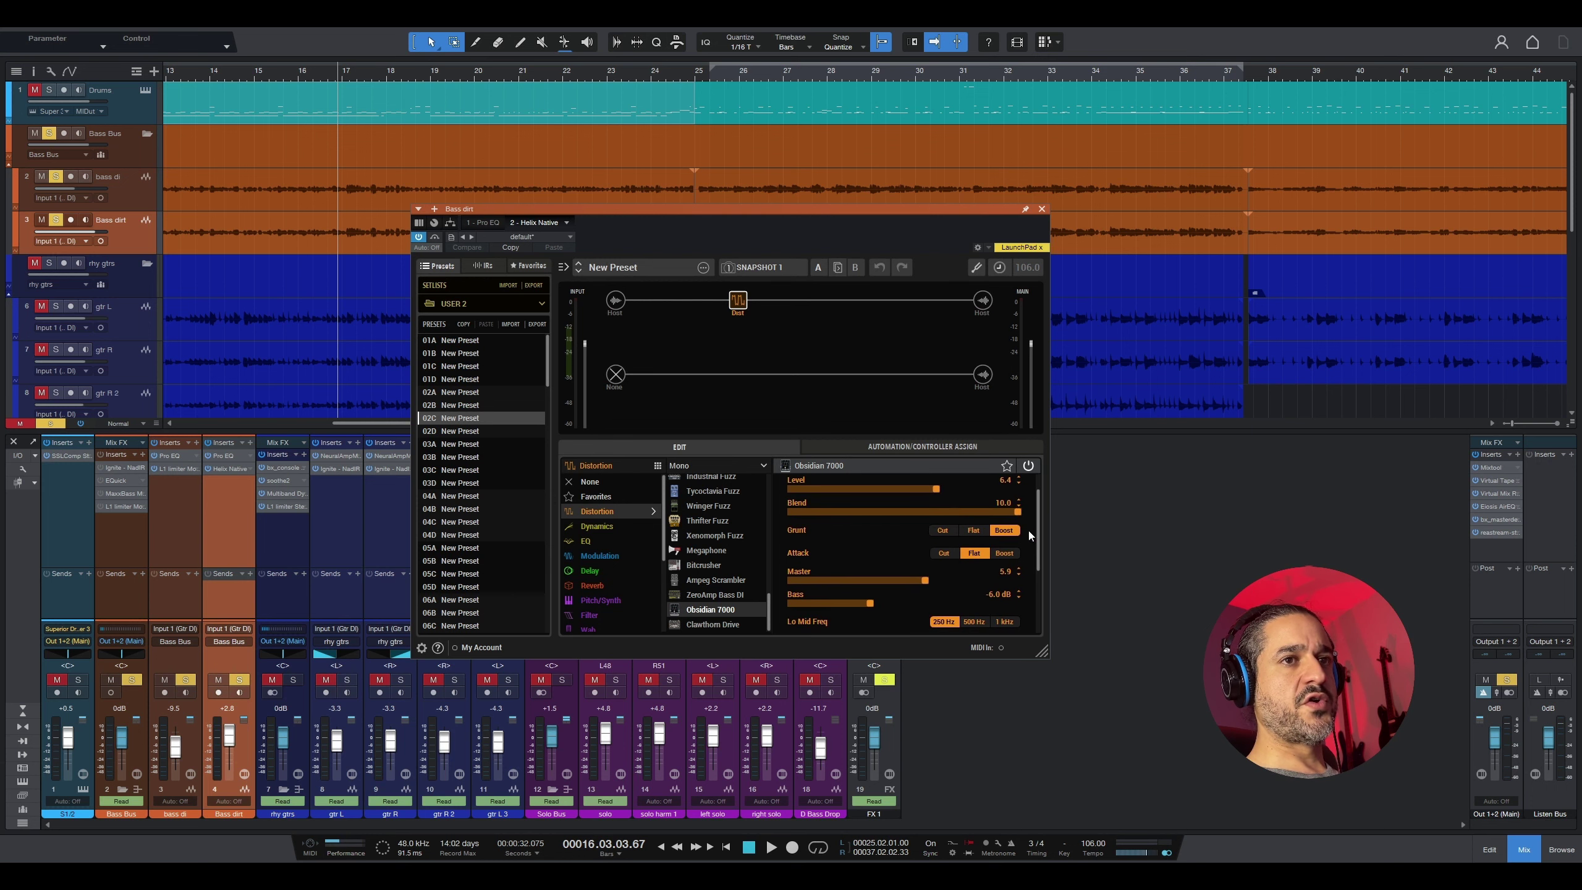
left_click(1041, 209)
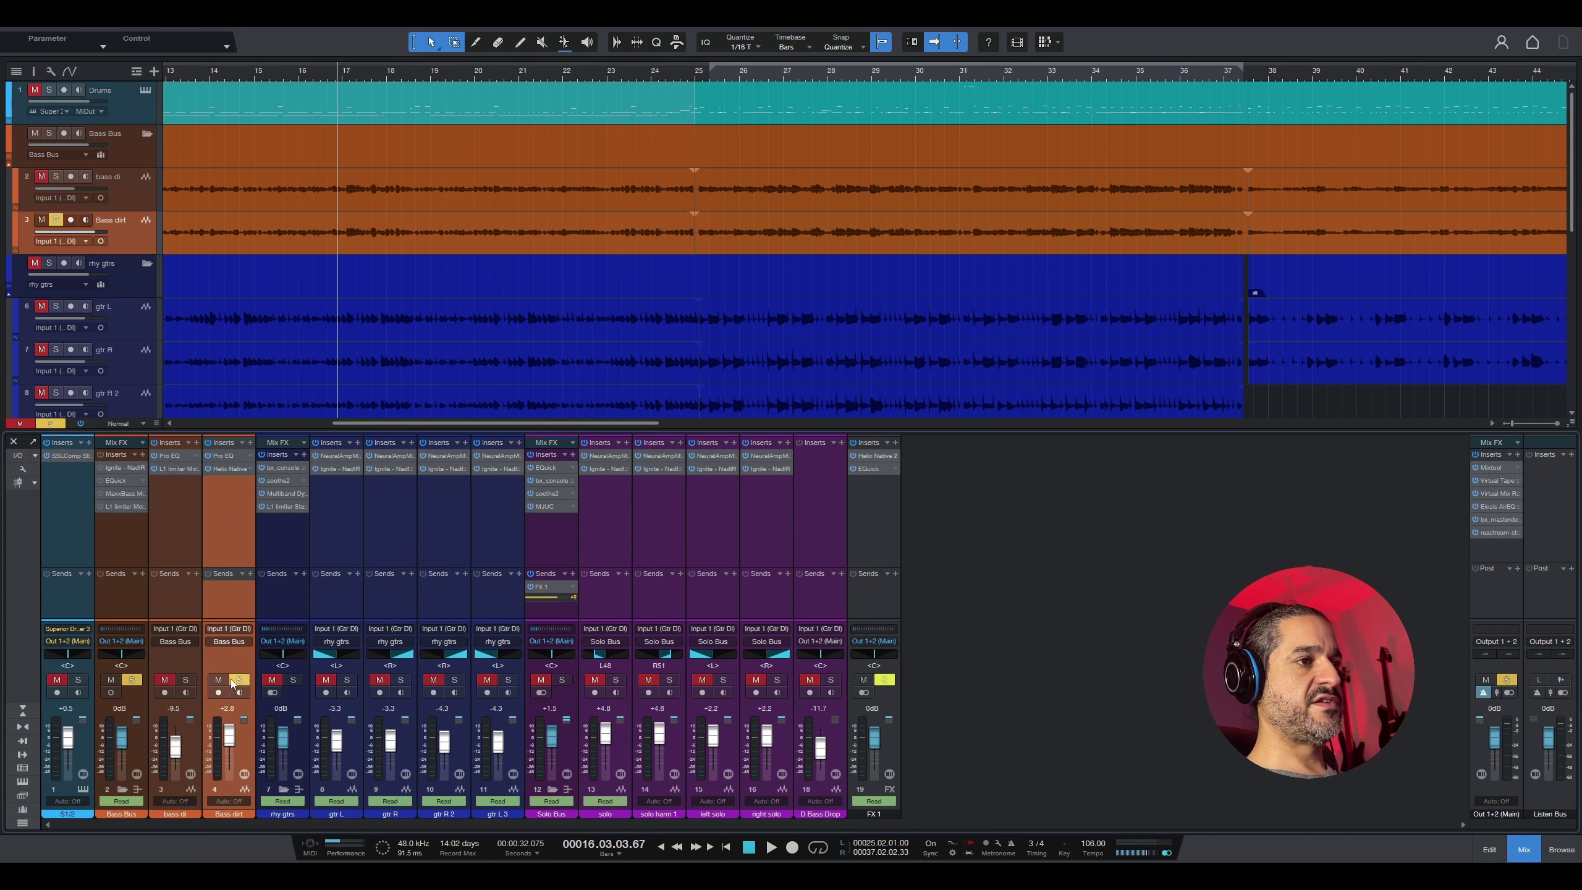
Step: Play the processed Bass dirt track alone from around bar 17, and play bass di alone from the same spot
key("space")
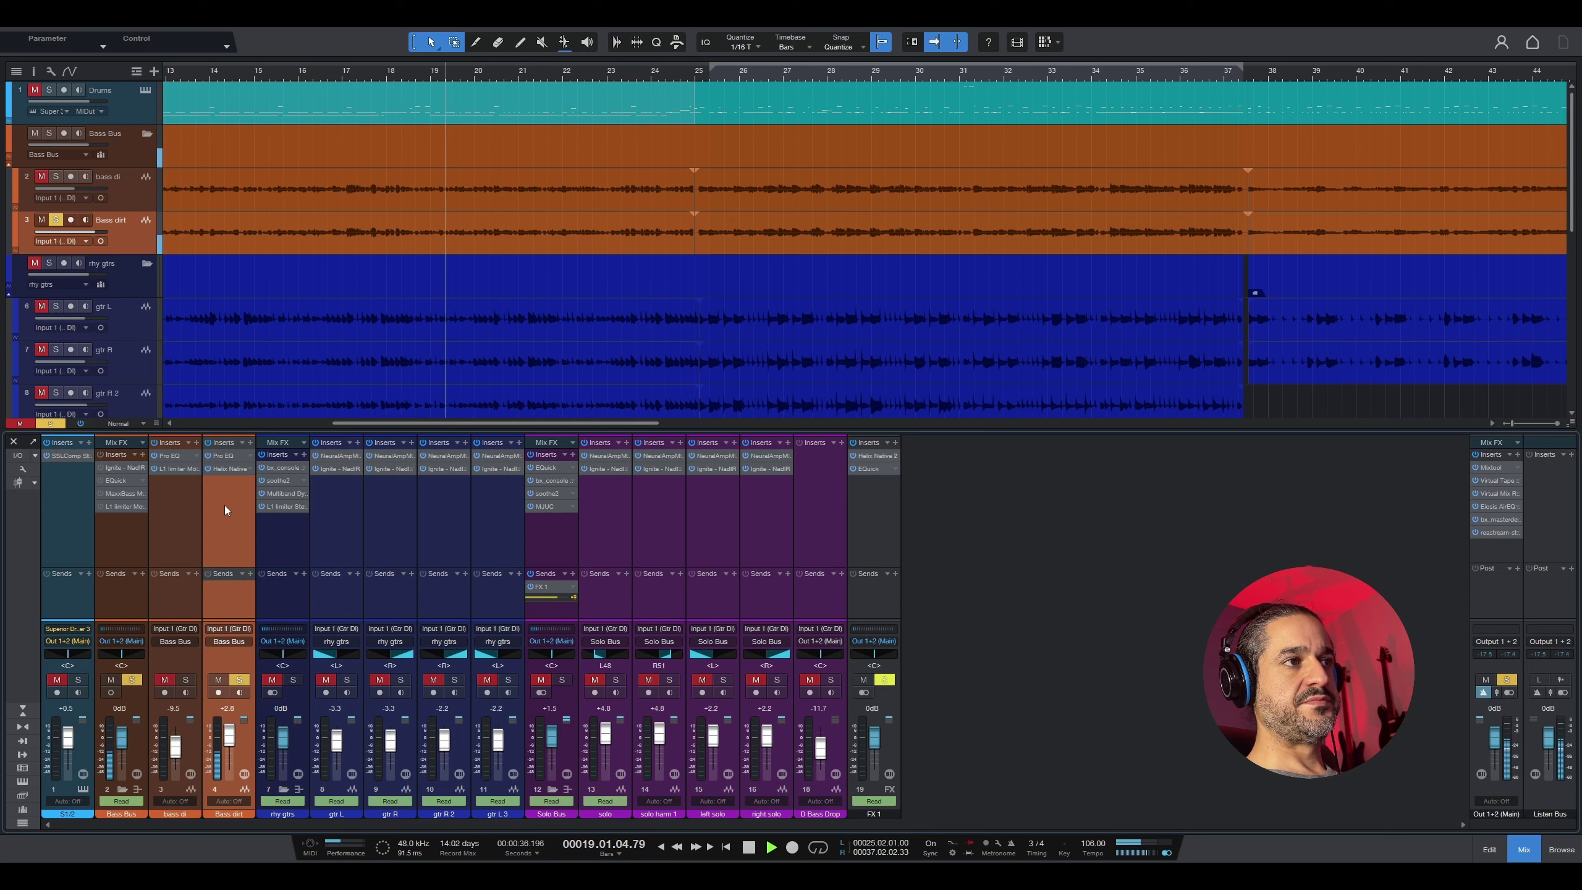
key("space")
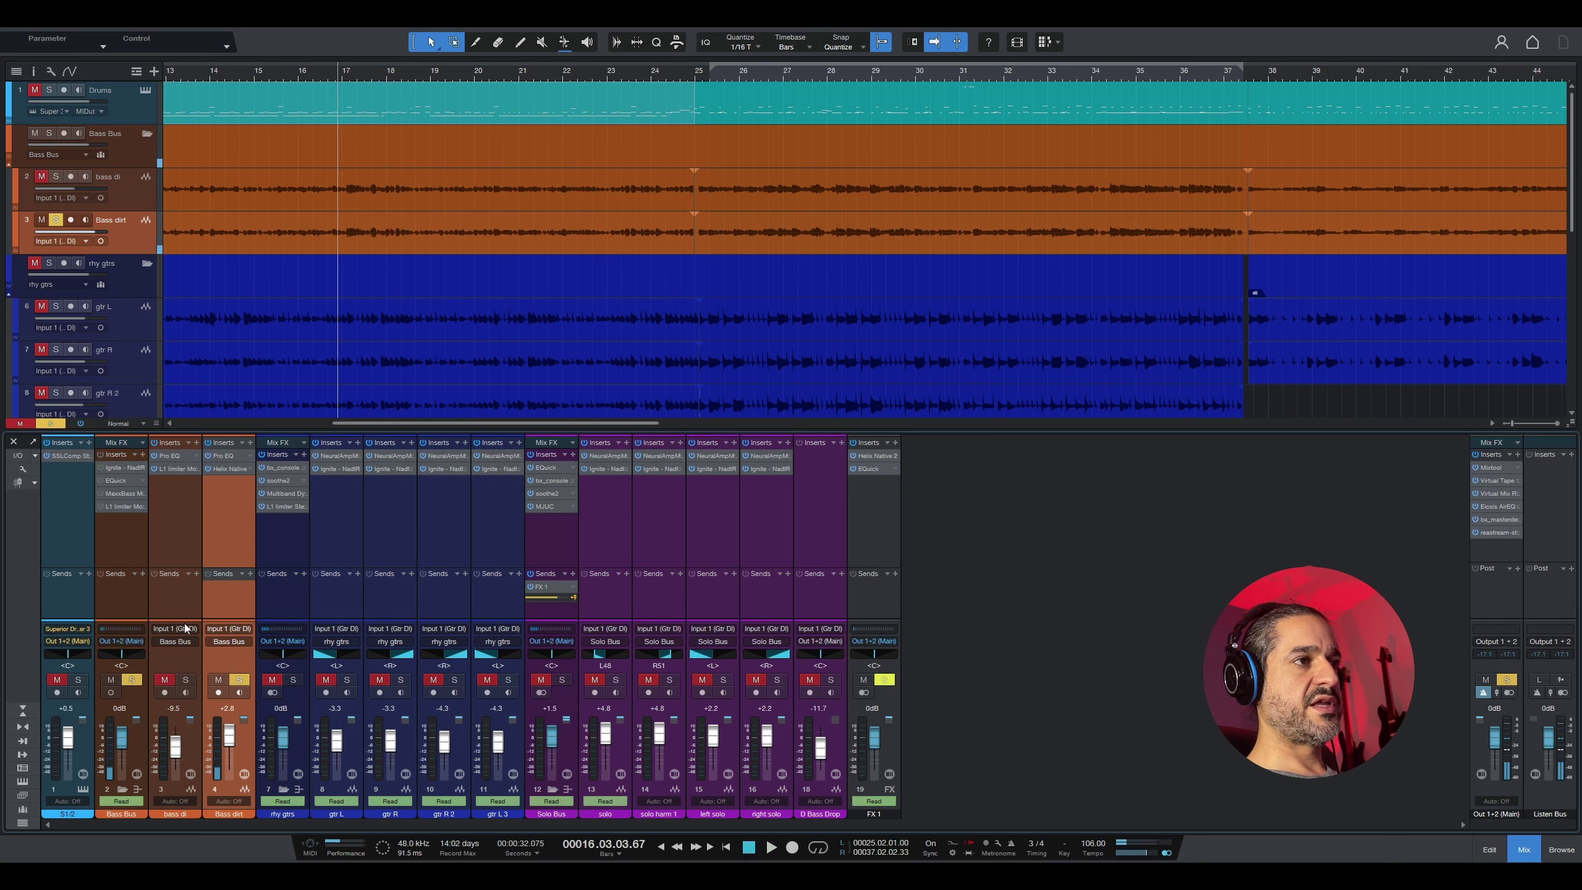
left_click(186, 680)
left_click(241, 679)
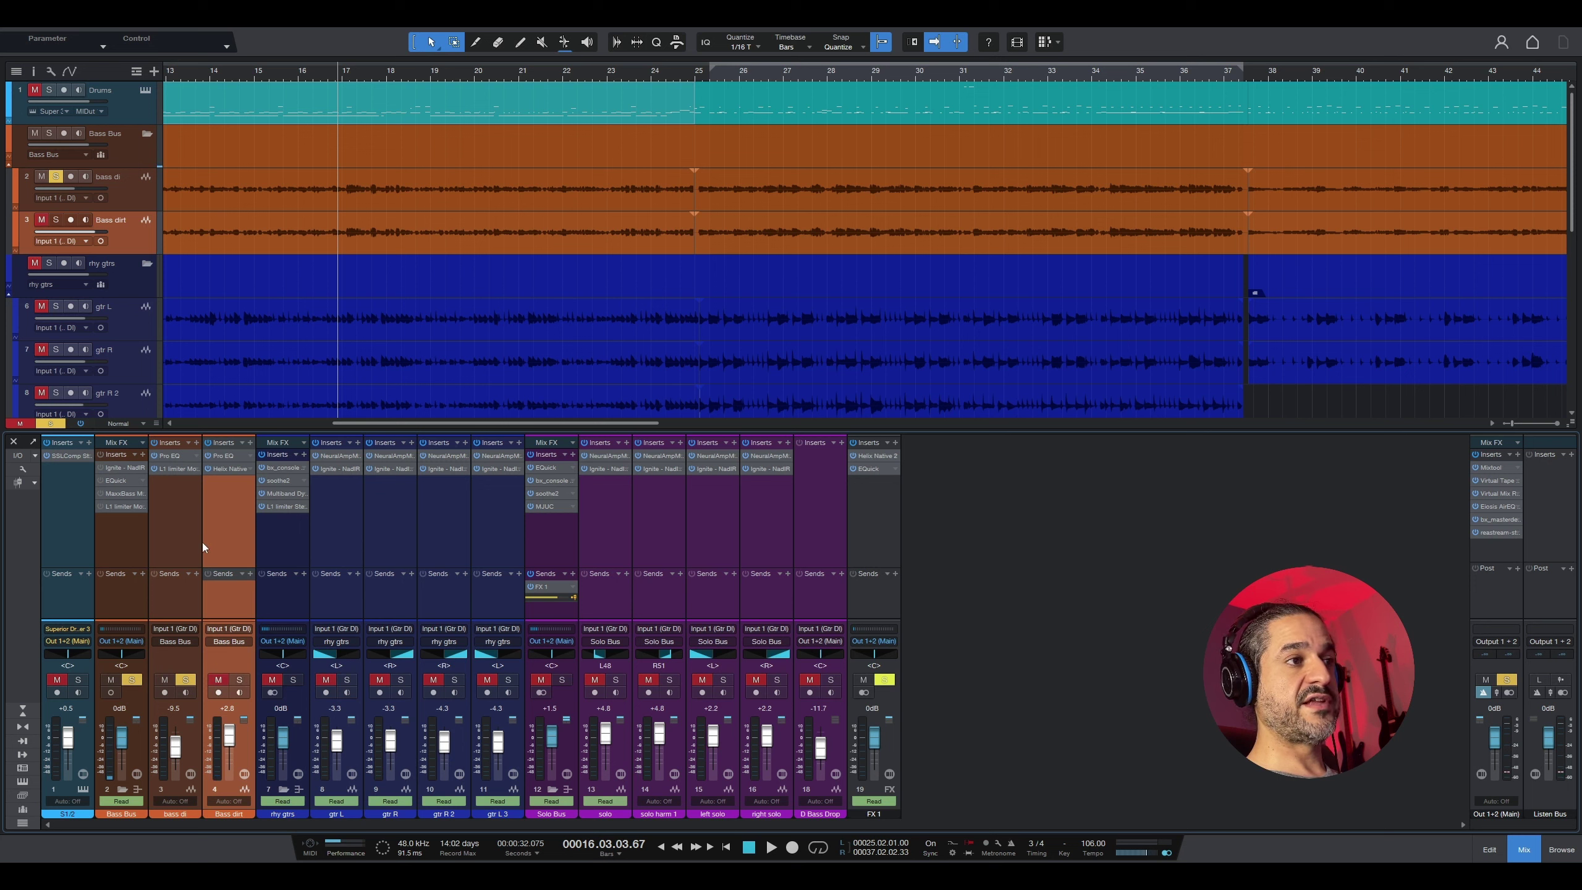
key("space")
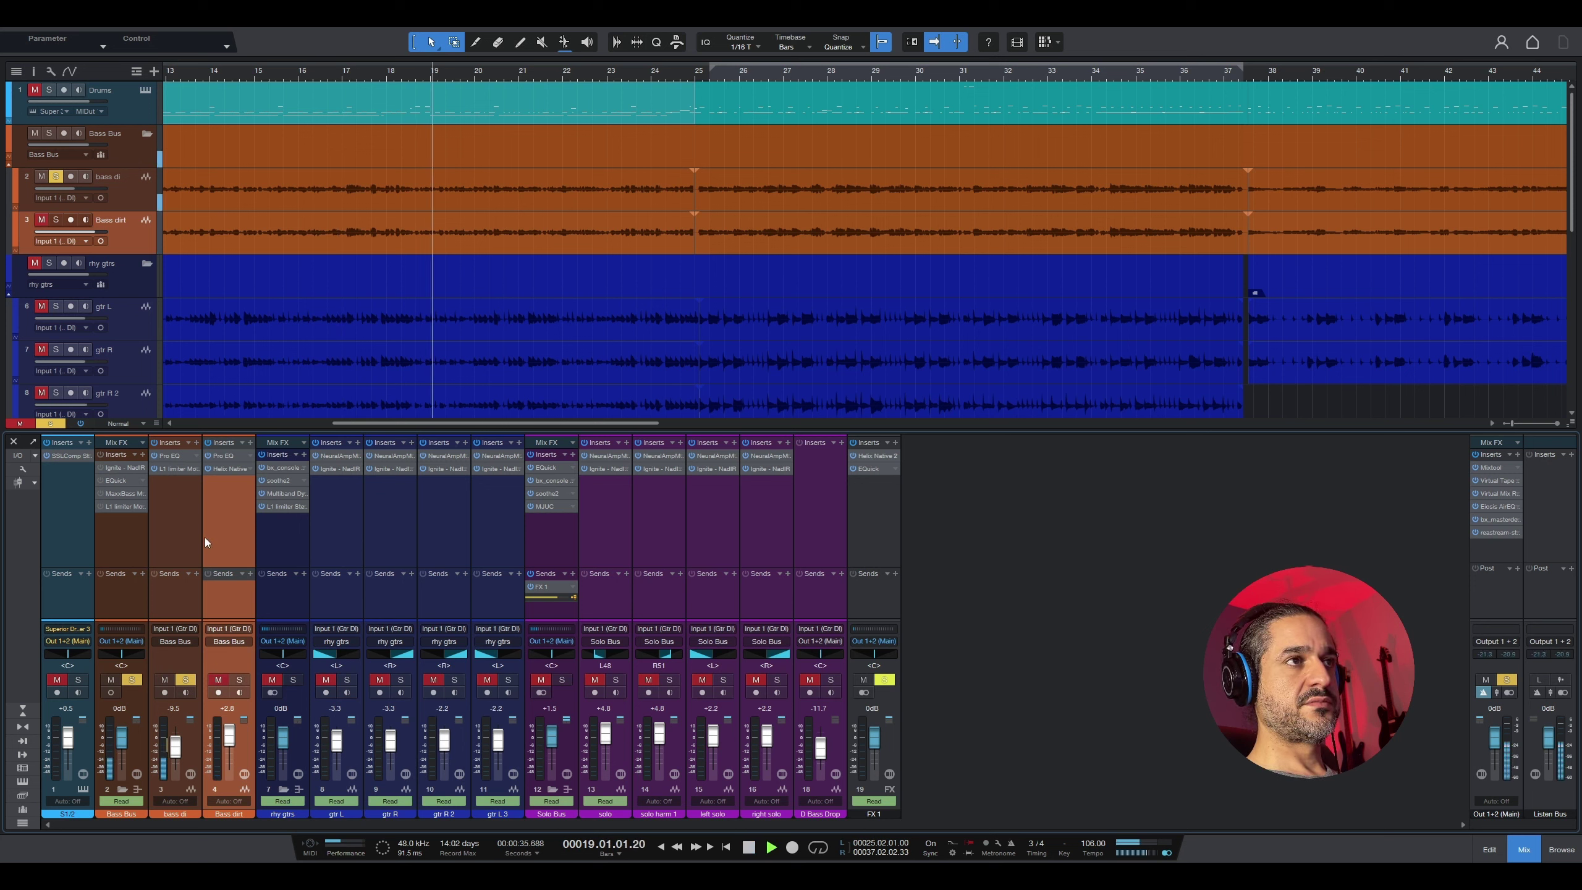
key("space")
Step: Solo Bass dirt alongside bass di, listen to both together from around bar 17, and stop playback
left_click(240, 679)
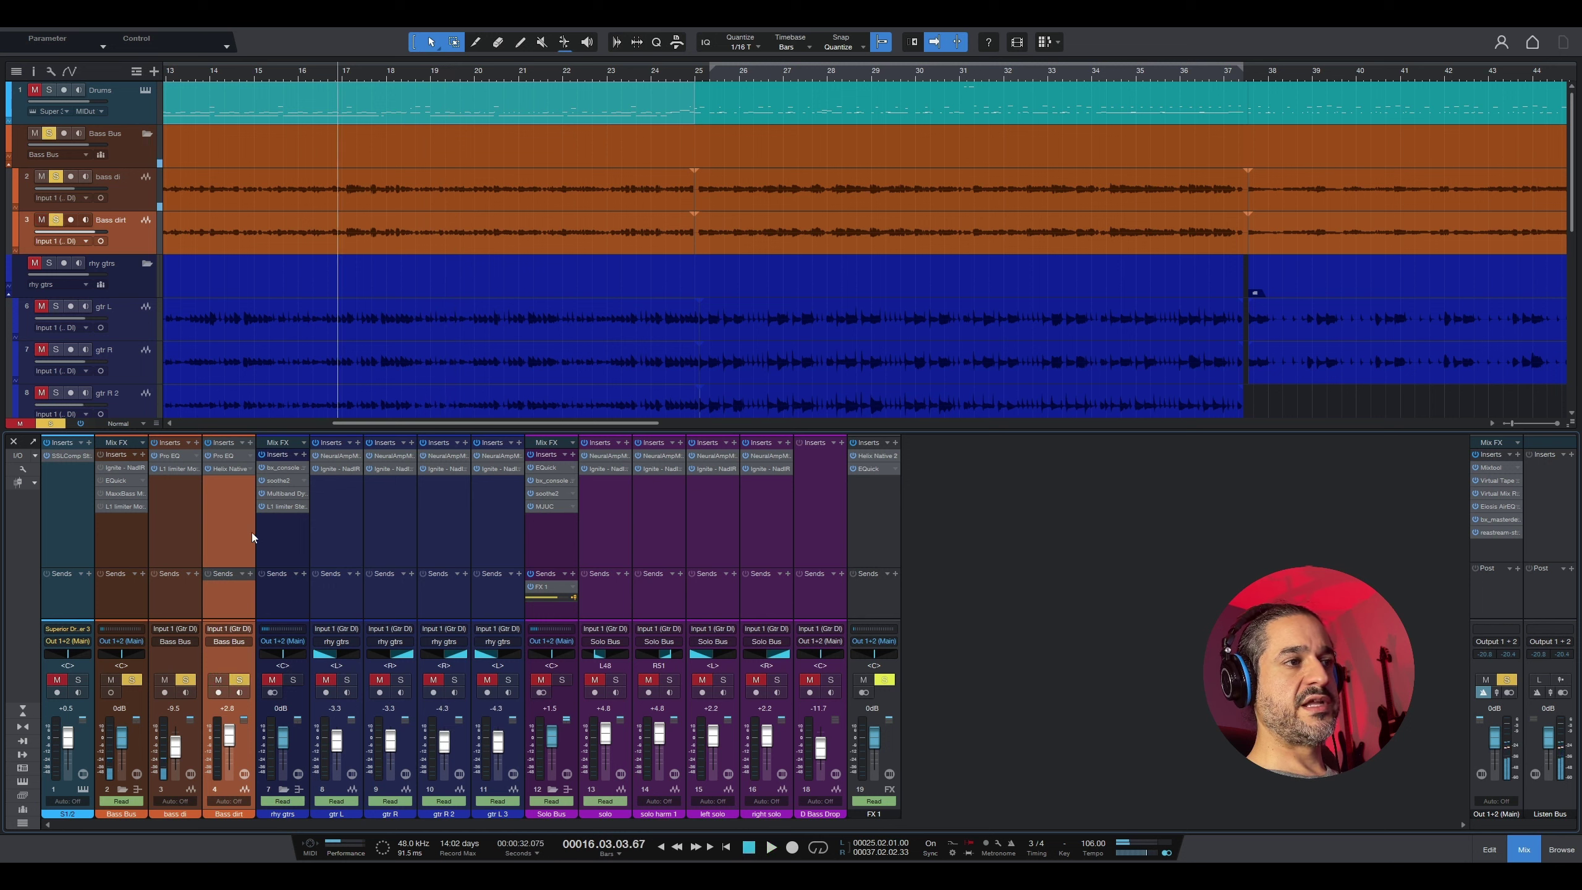
key("space")
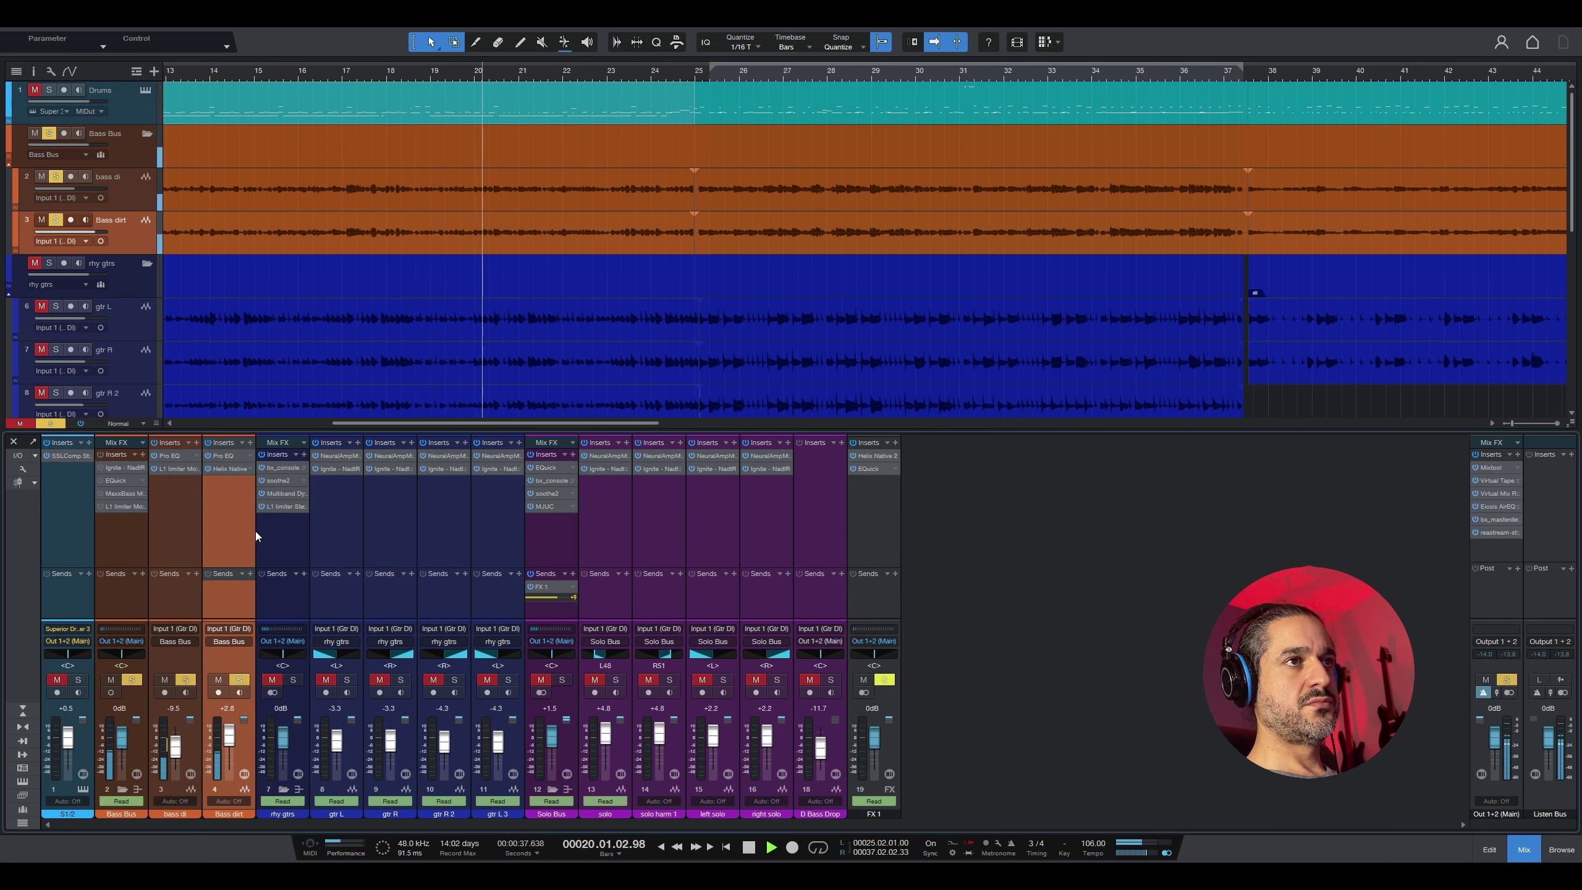
key("space")
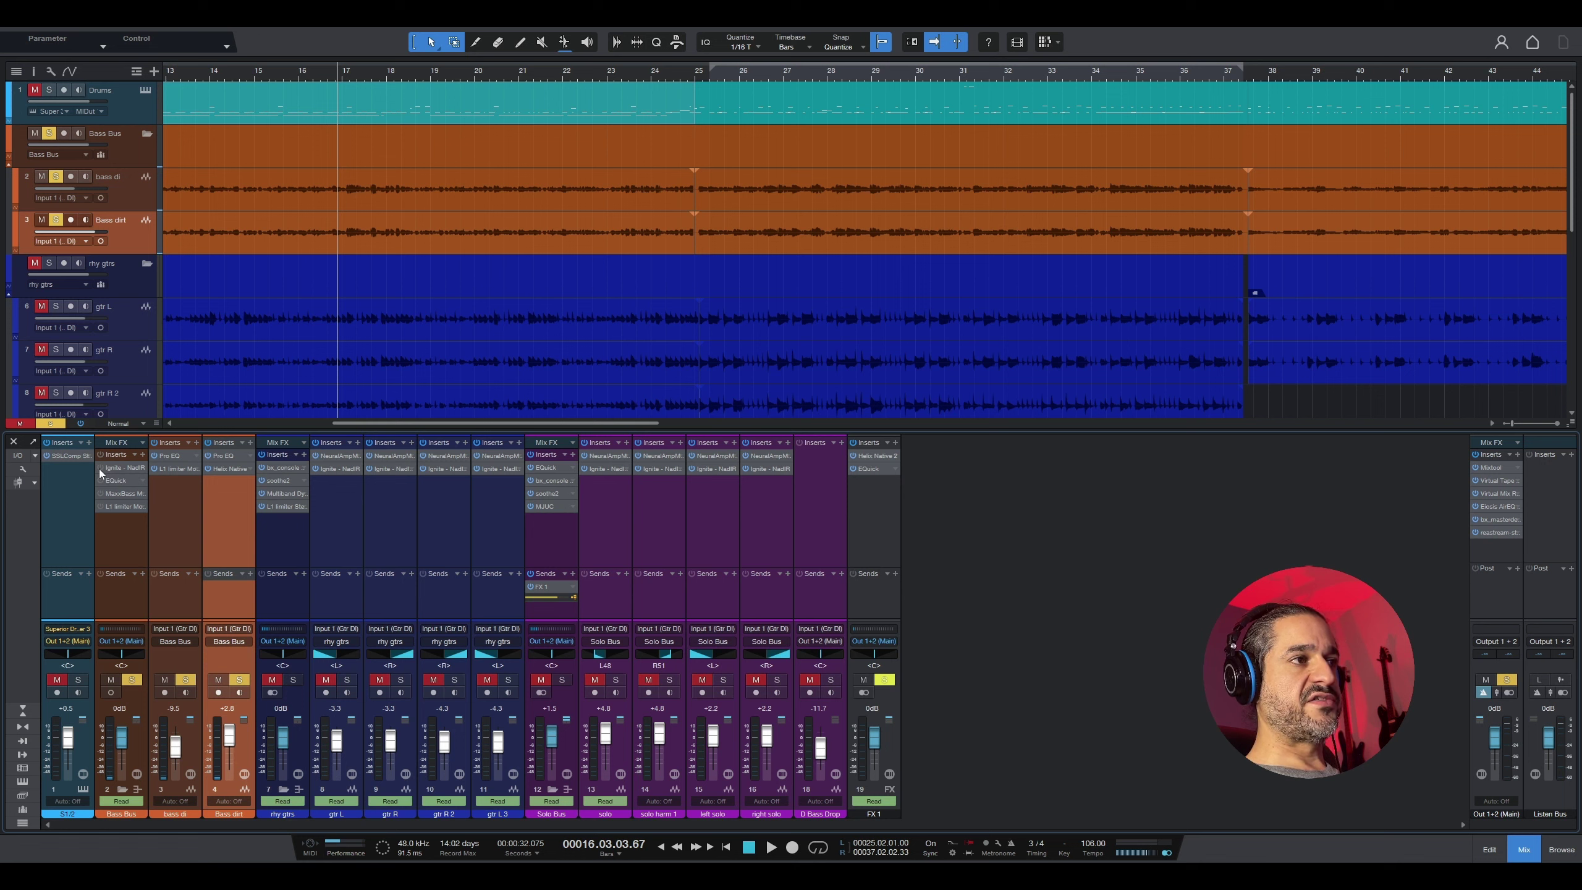
Step: Compare the bass sound with the Bass Bus's Ignite NadIR cabinet plug-in bypassed and active during playback
left_click_drag(1581, 214, 833, 214)
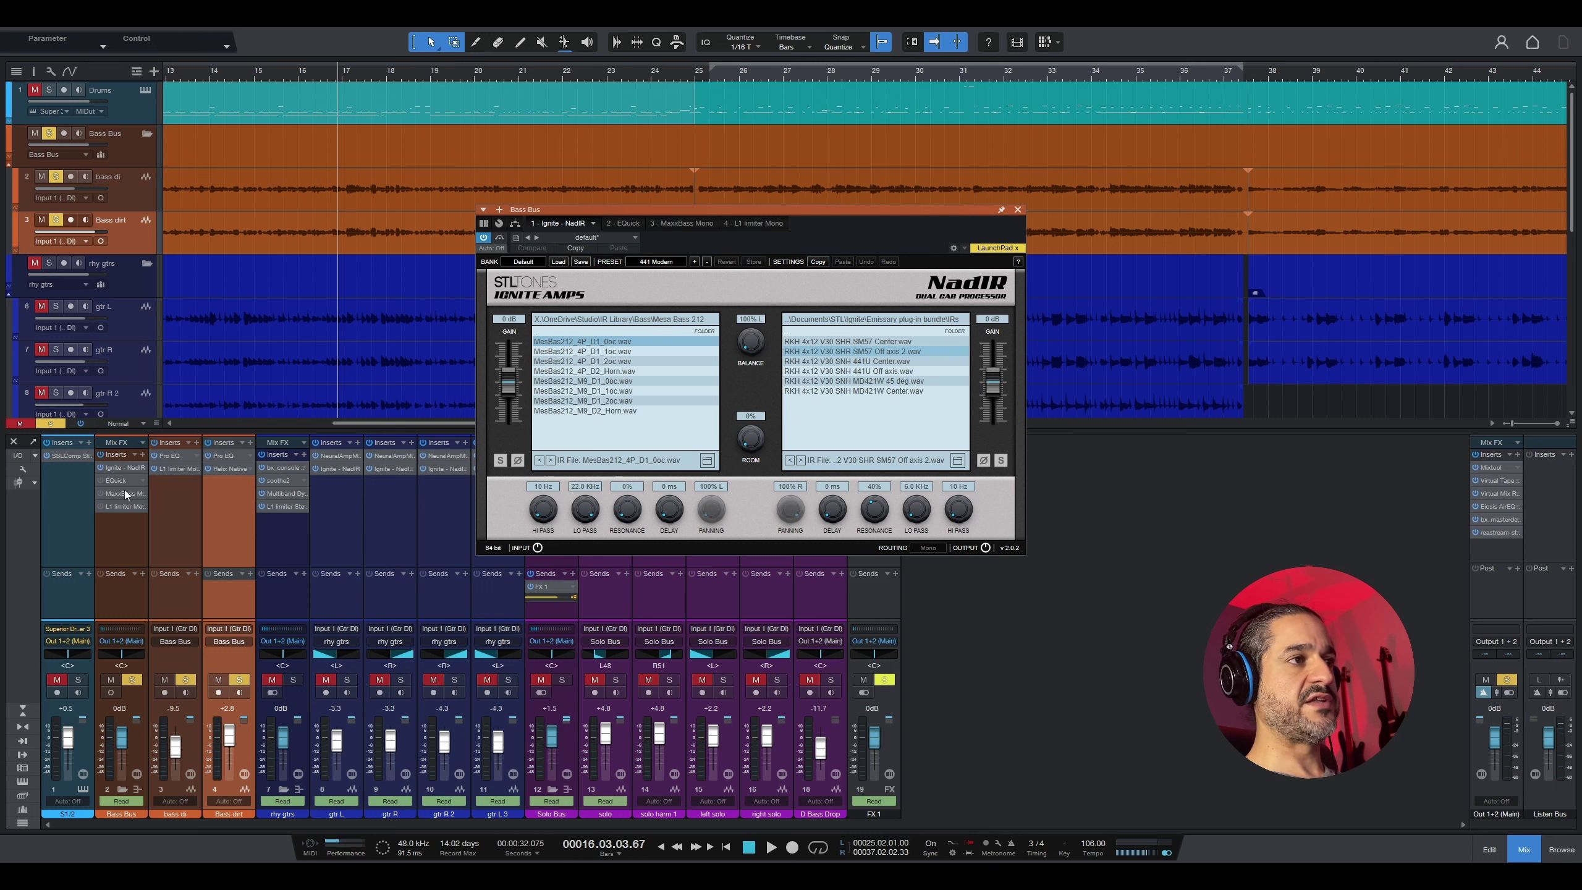
key("space")
left_click(100, 467)
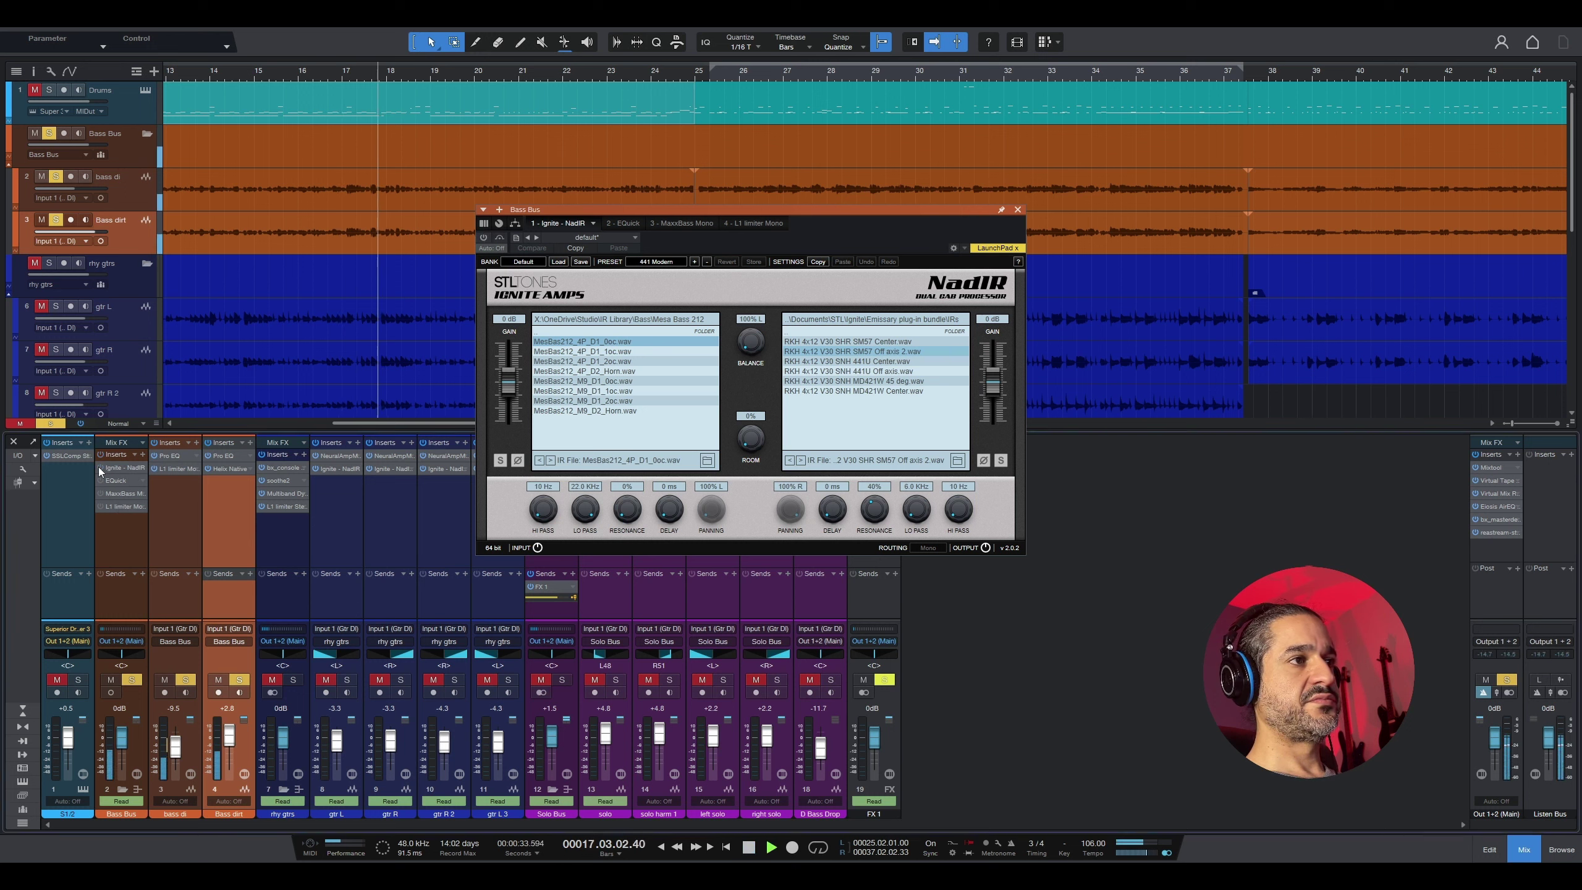
left_click(100, 467)
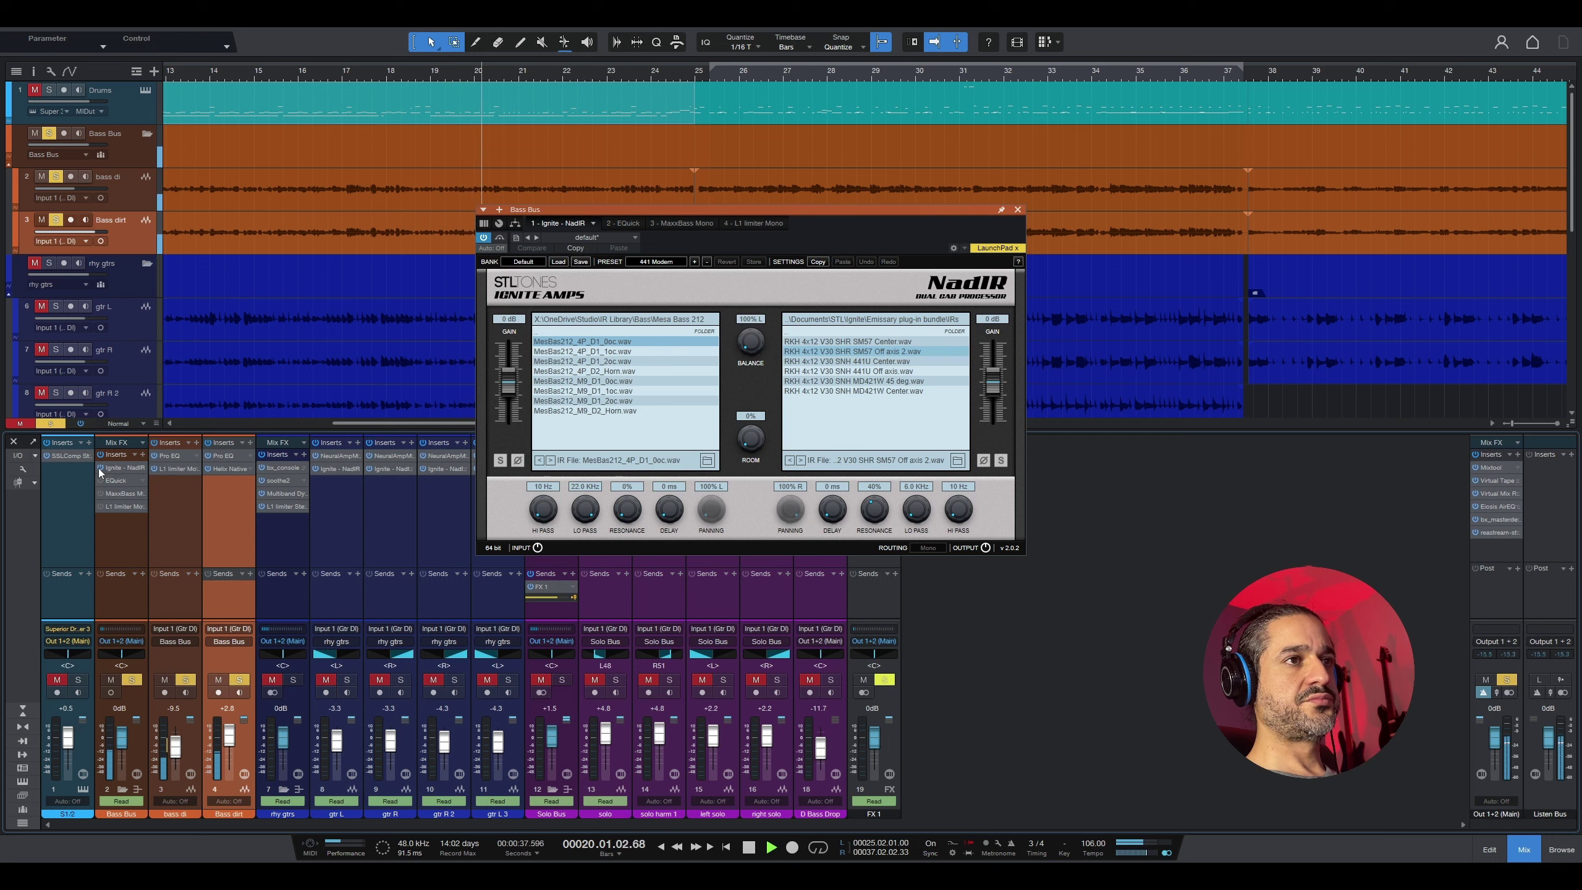
Step: Open the Bass Bus's EQuick plug-in, audition its 467 Hz cut band during playback, close the plug-in and stop playback
key("space")
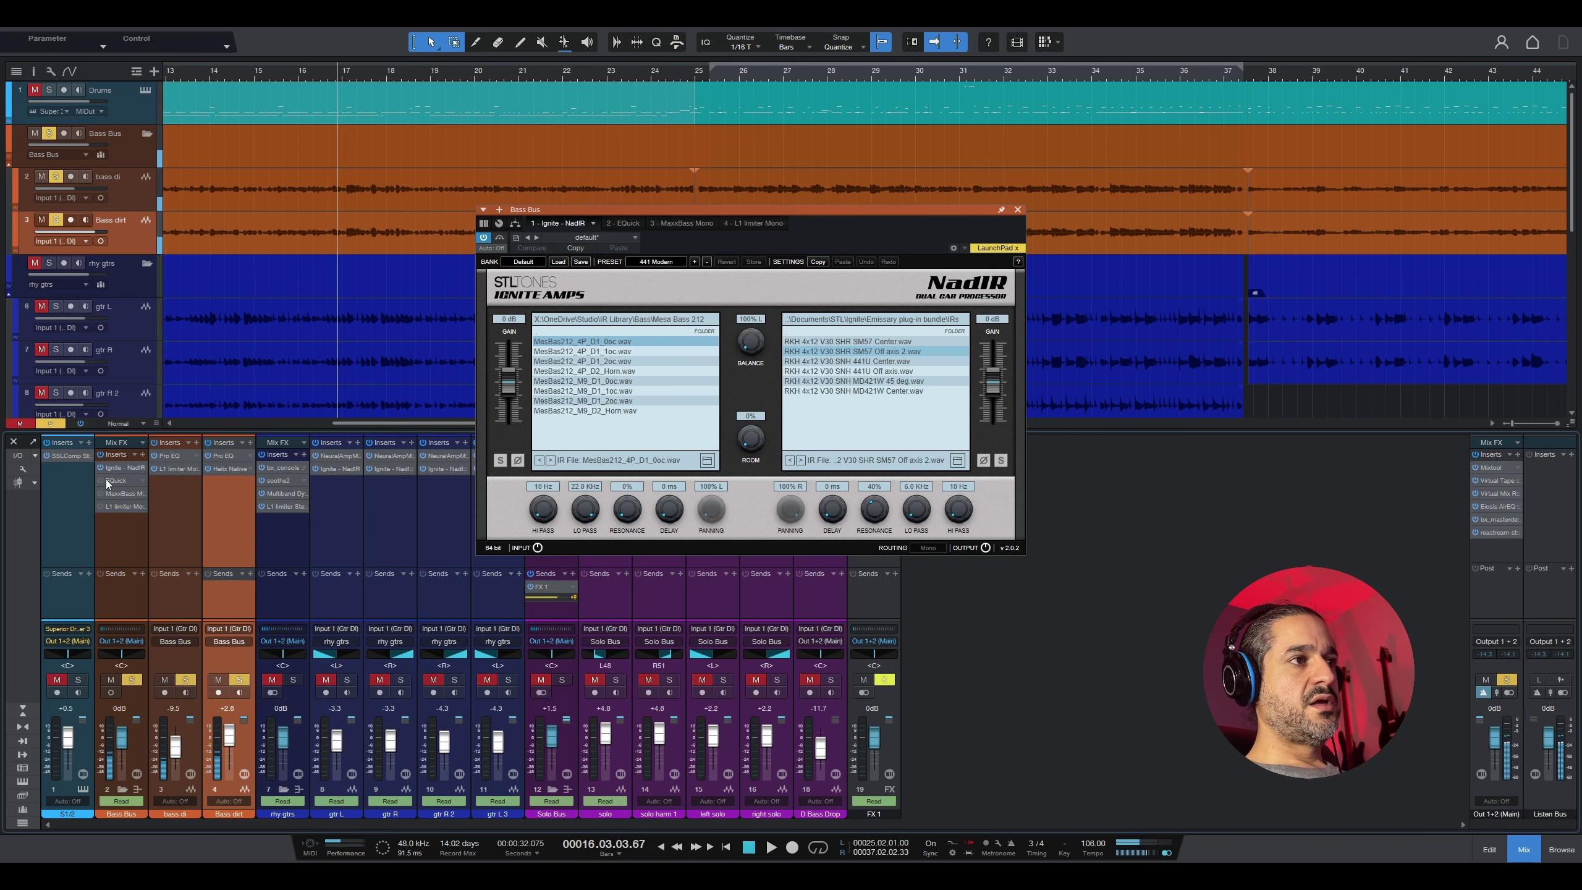
left_click(113, 481)
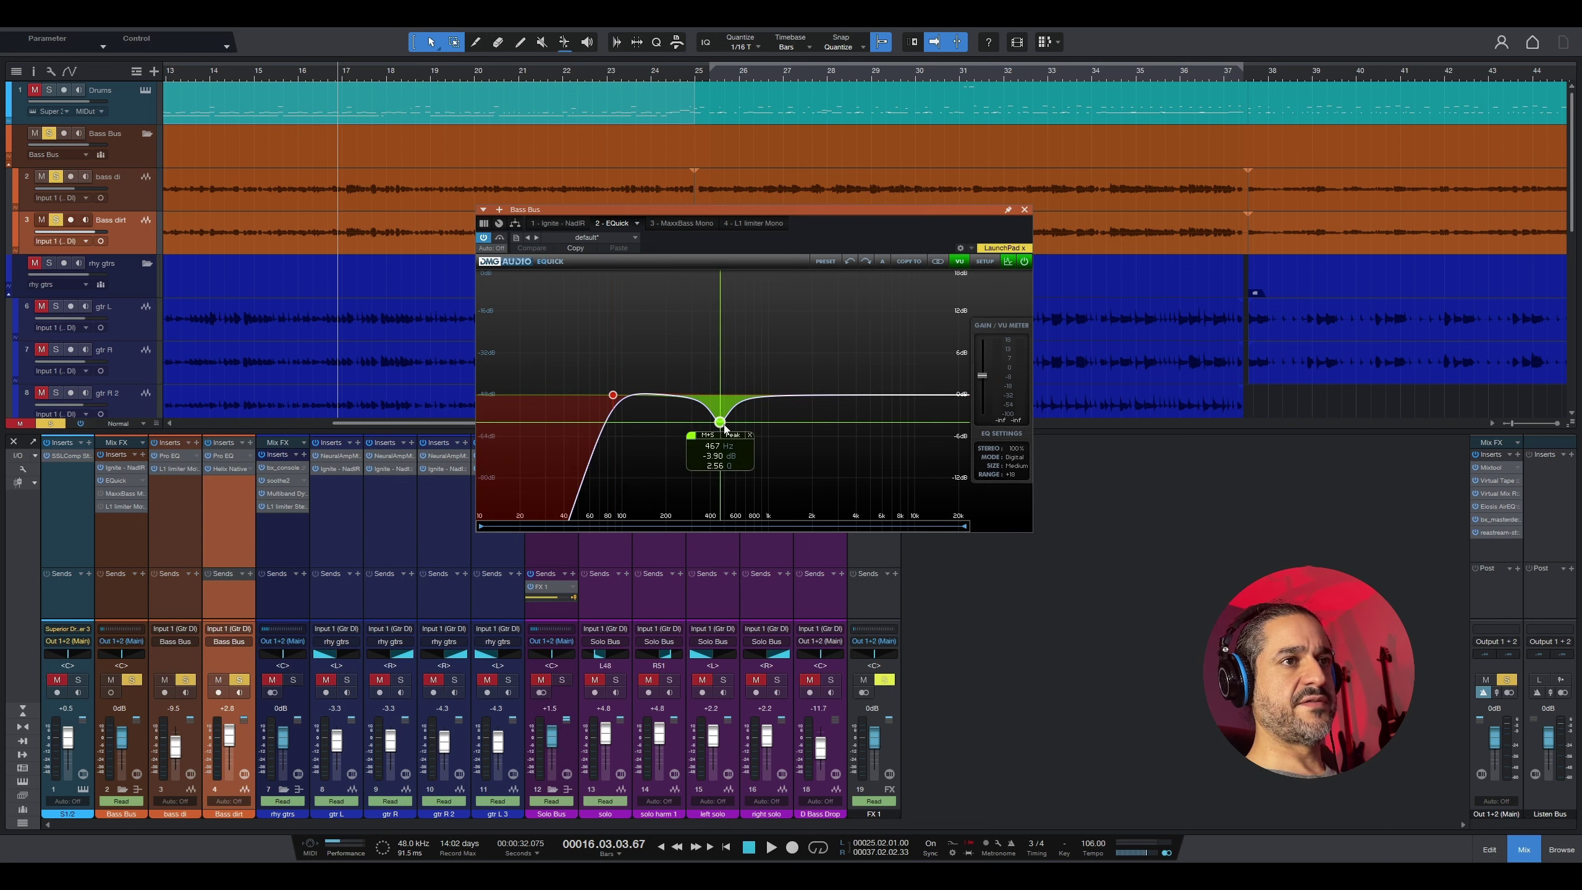
key("space")
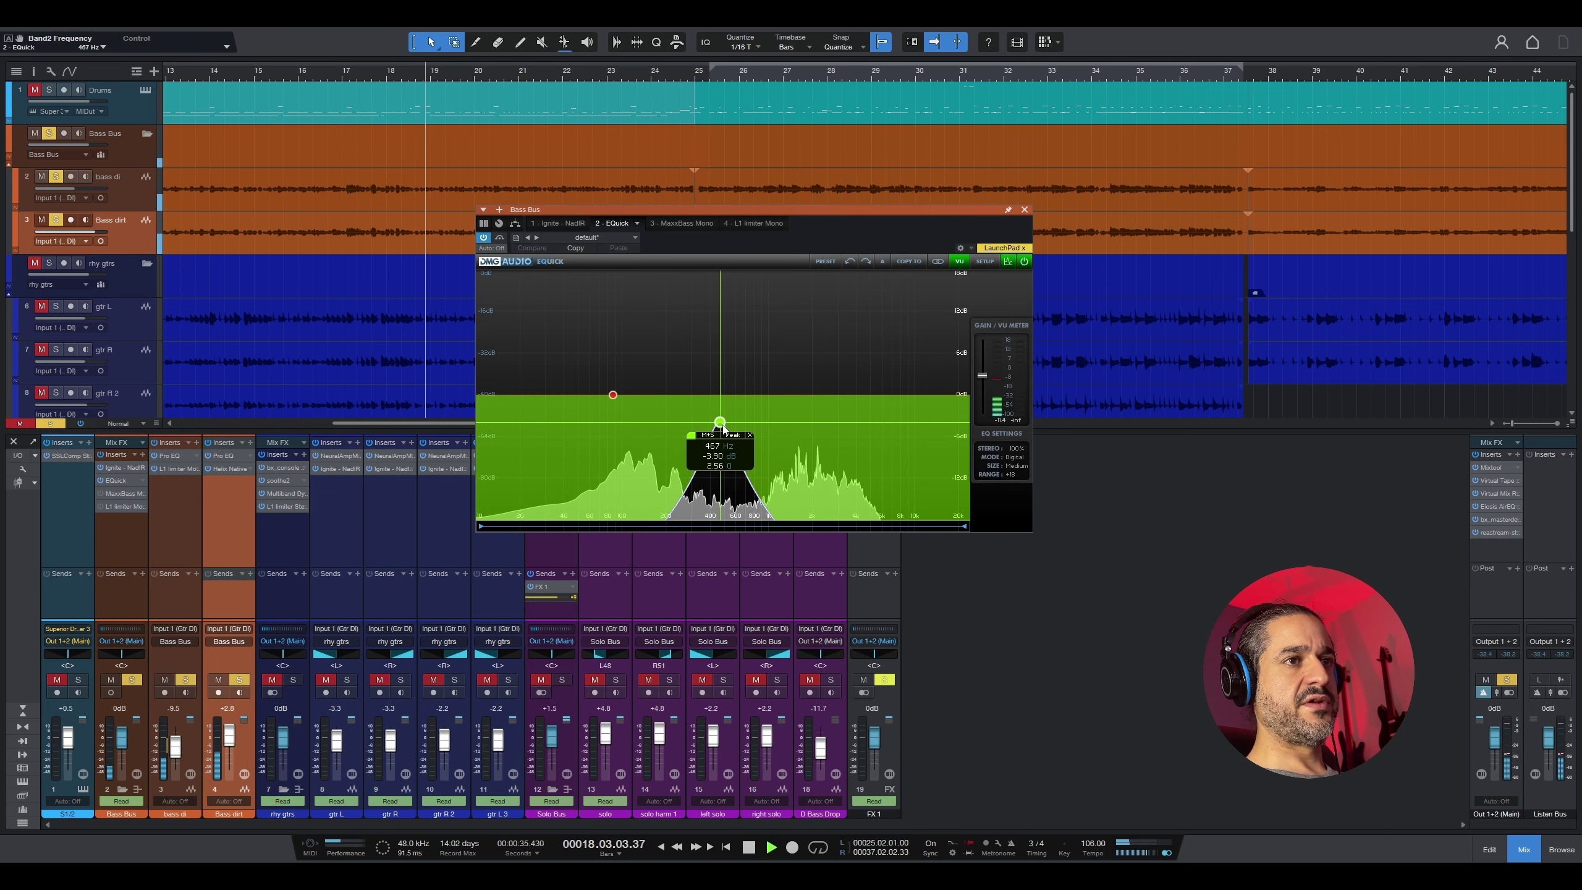
left_click_drag(723, 429, 723, 415)
left_click(1025, 209)
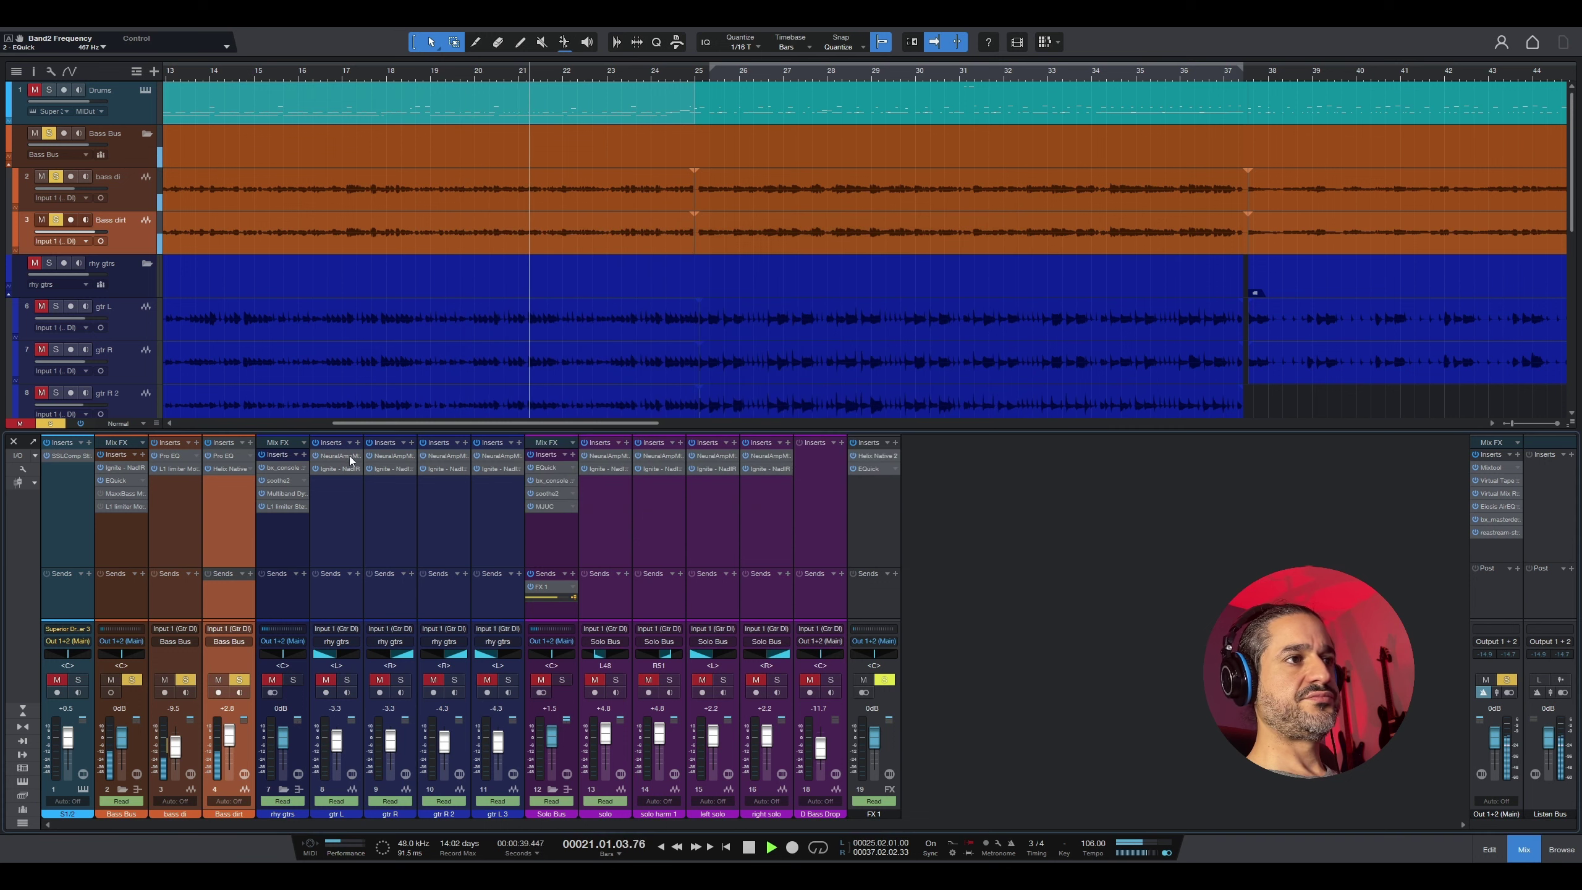
key("space")
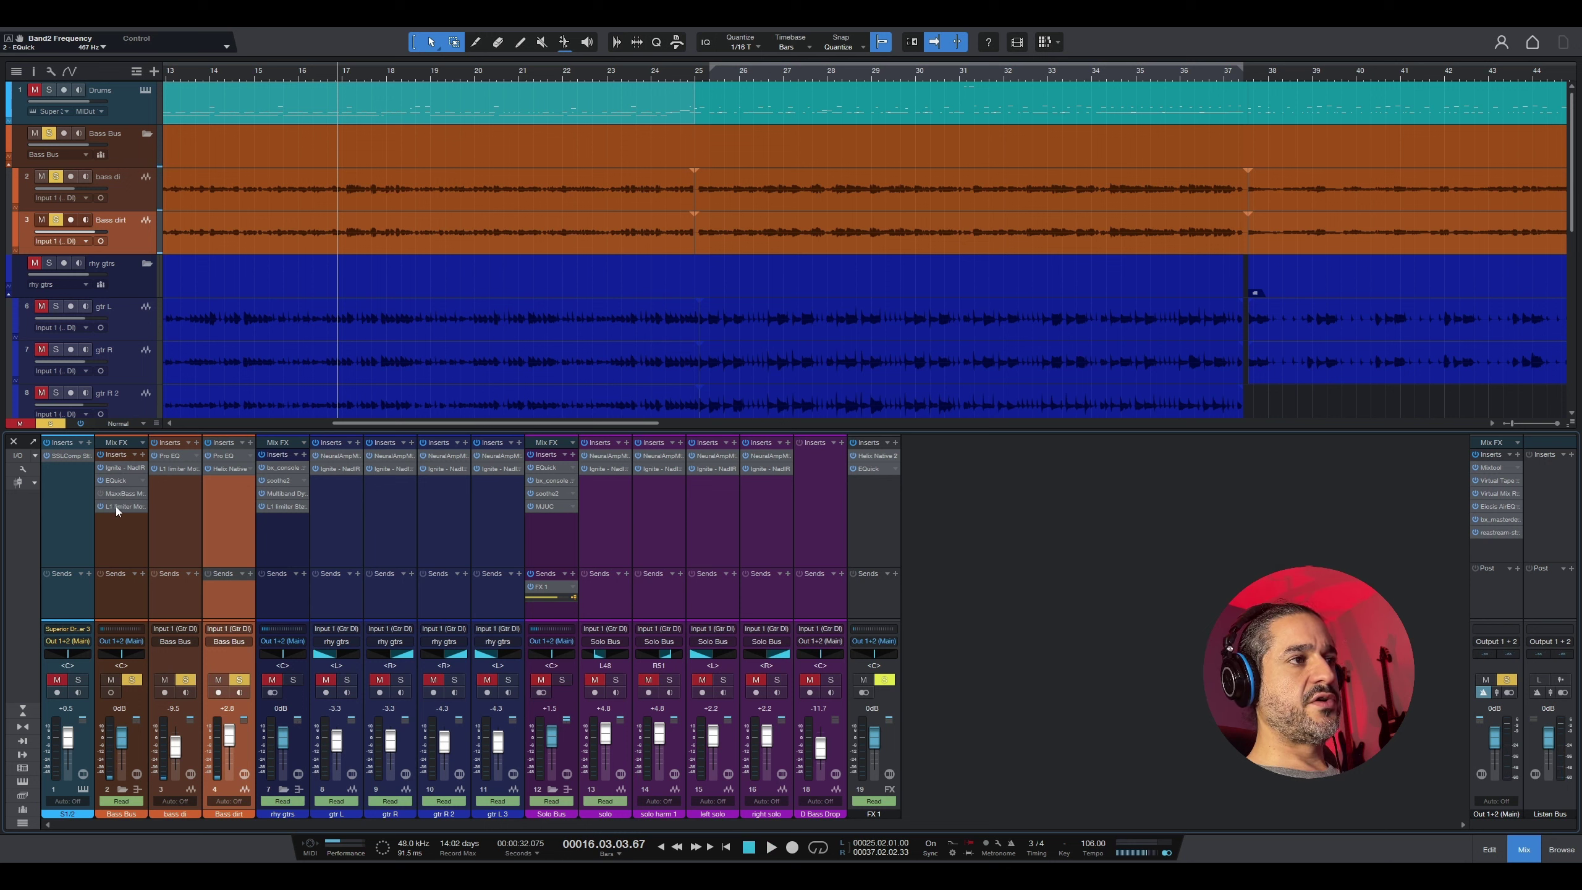
Step: Open the L1 limiter on the Bass Bus, watch its gain reduction while playing the bass from around bar 17, and close it
left_click(116, 507)
double_click(106, 508)
key("space")
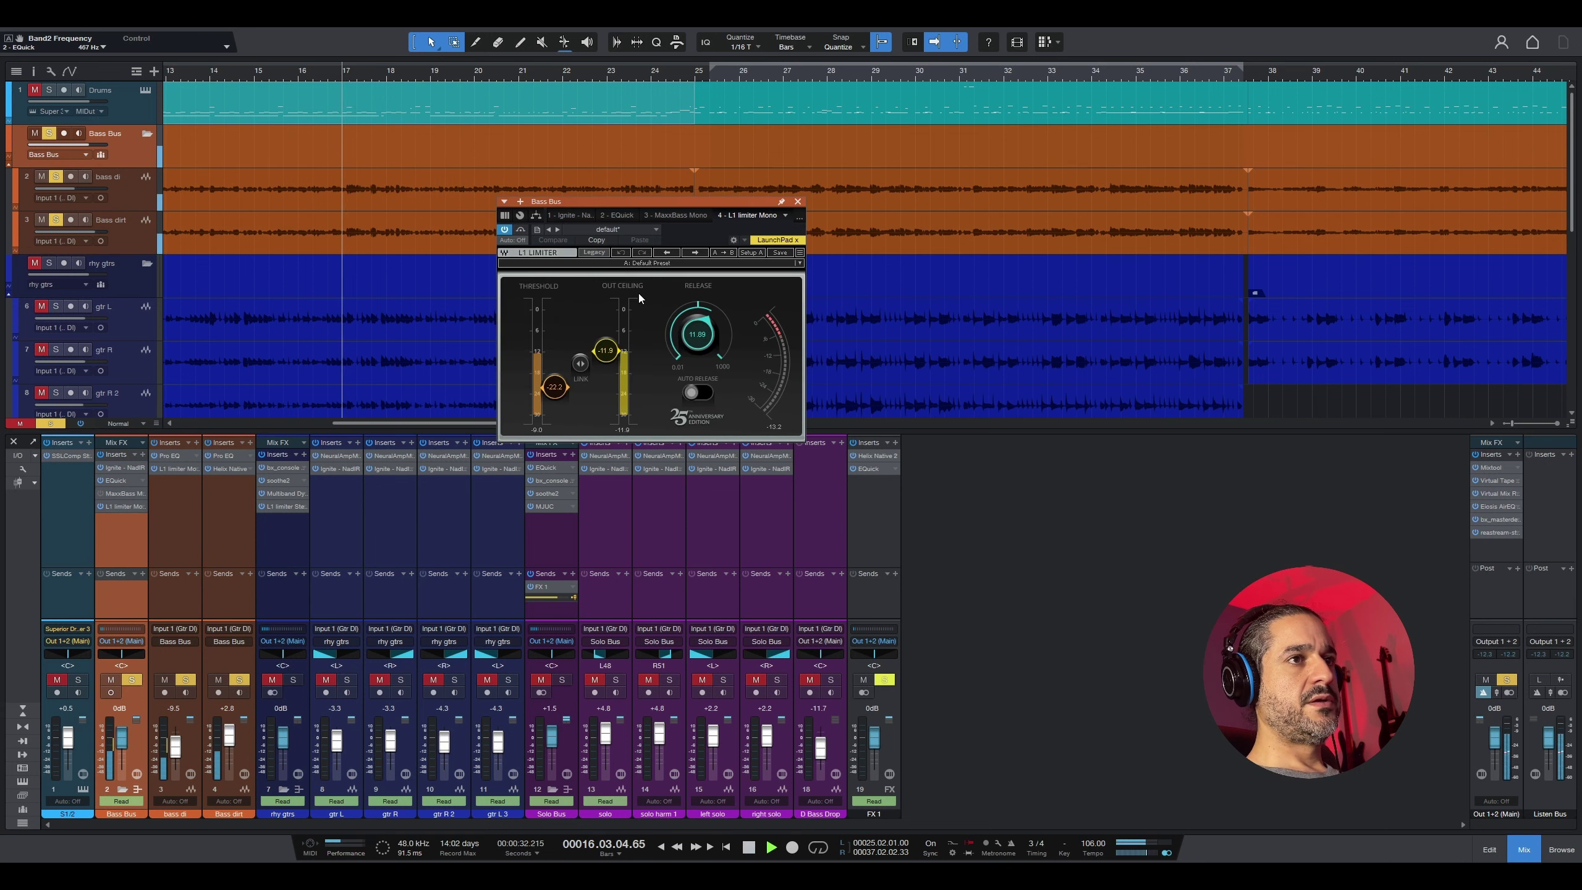
key("space")
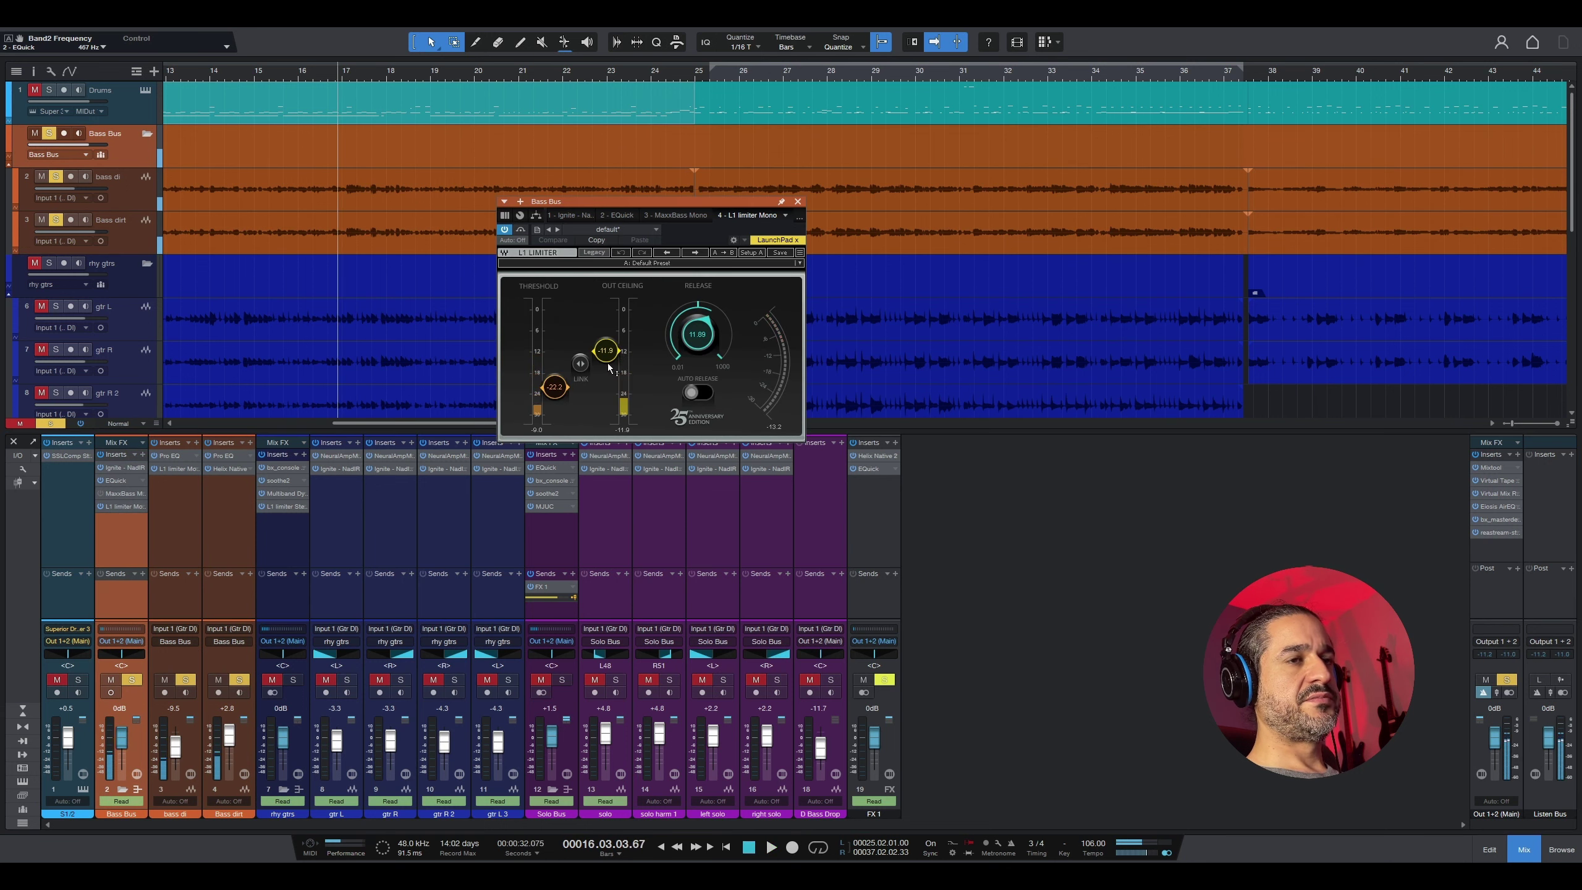
key("space")
key("space")
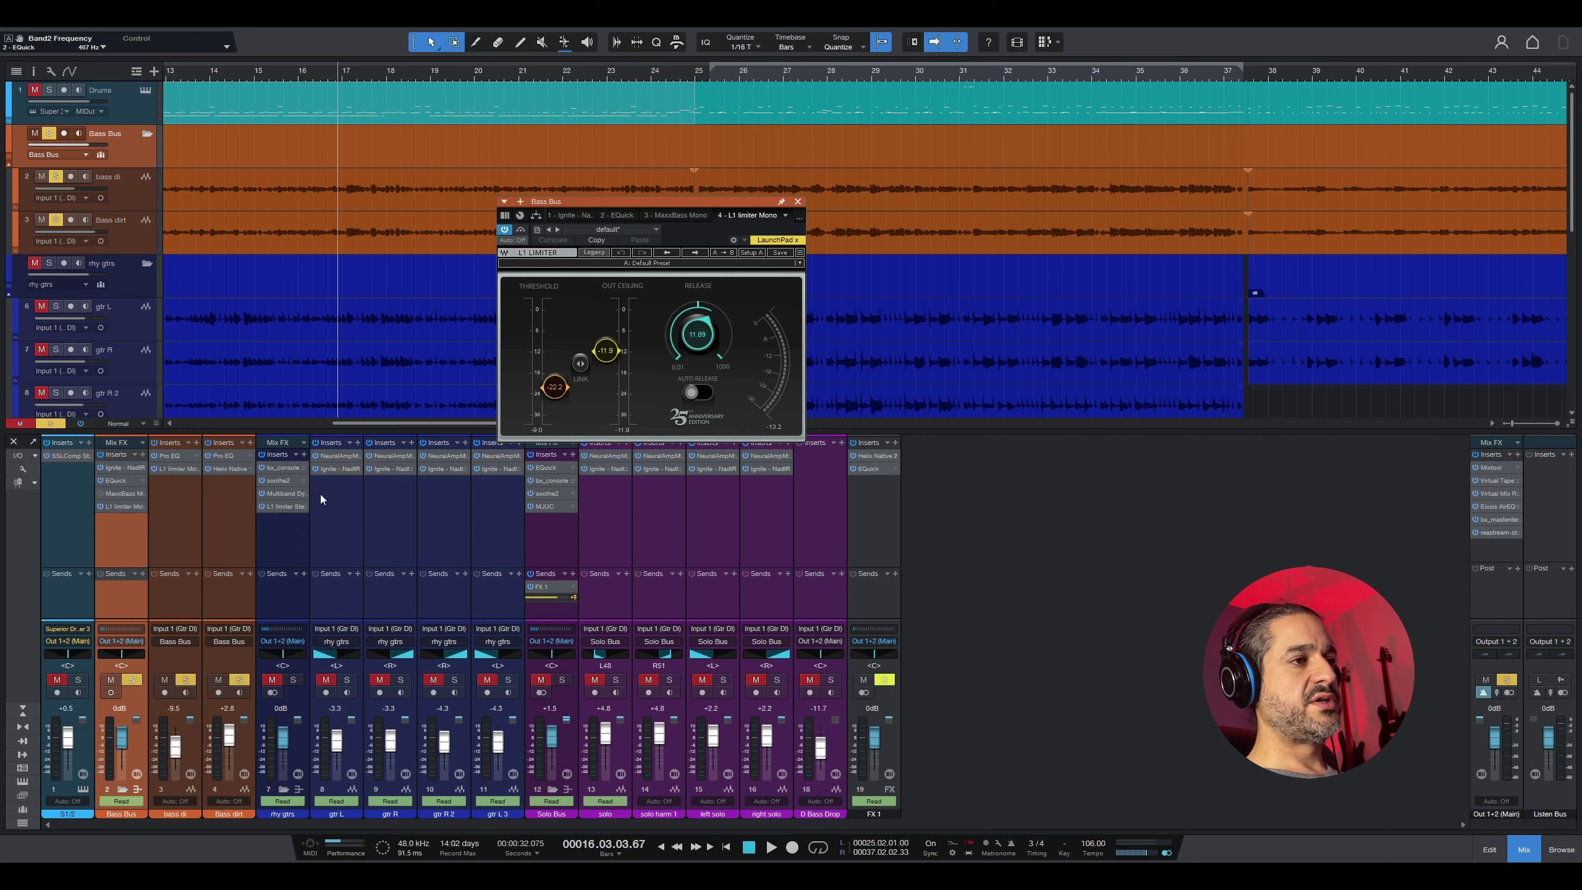
key("space")
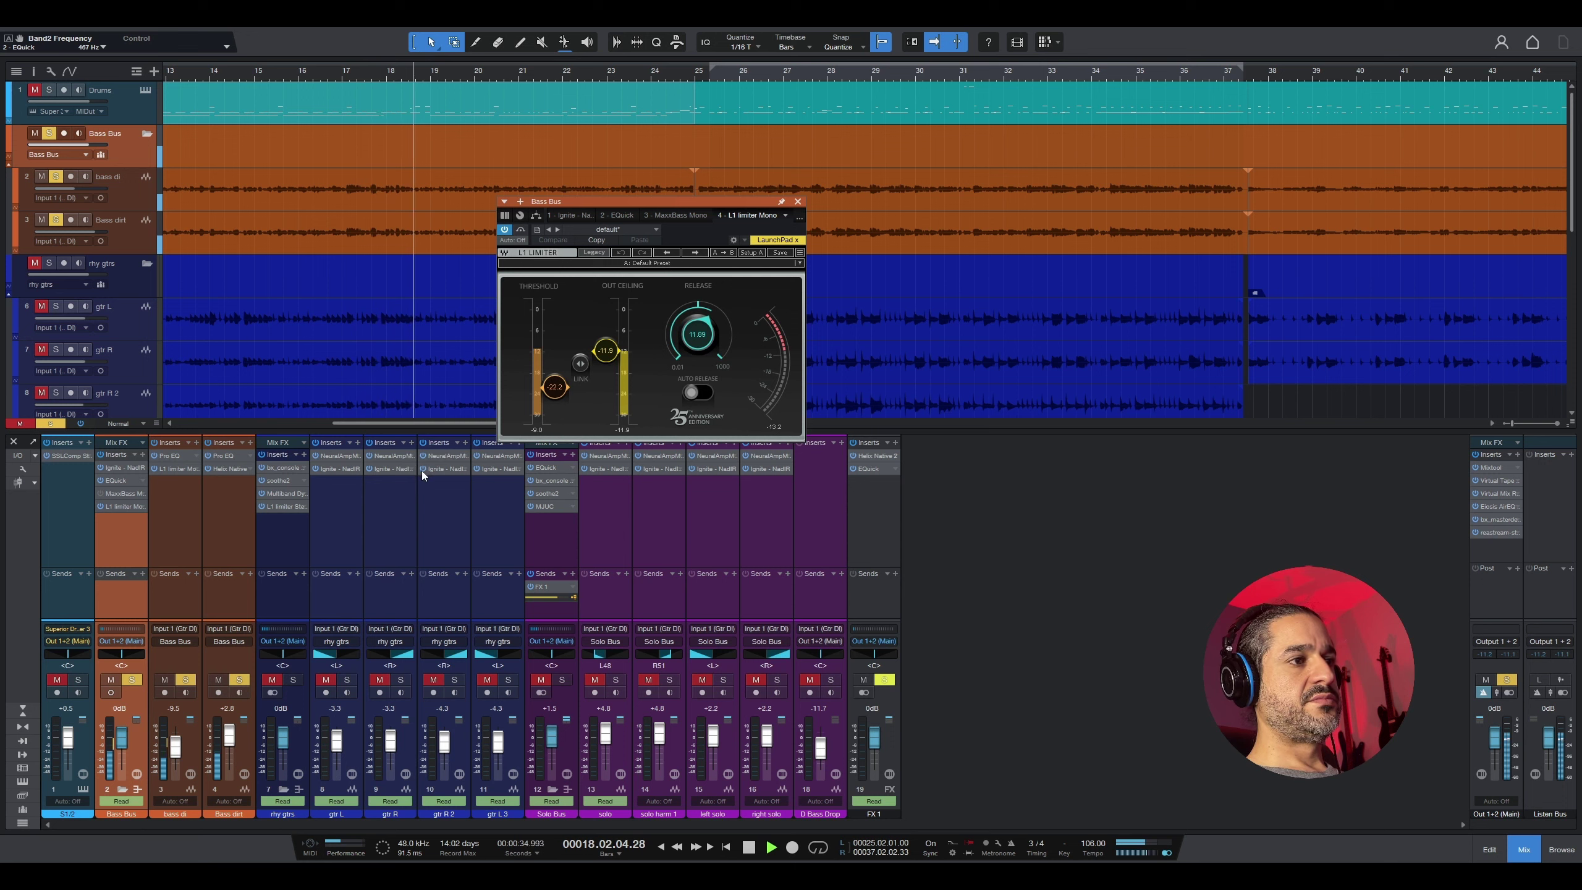
key("space")
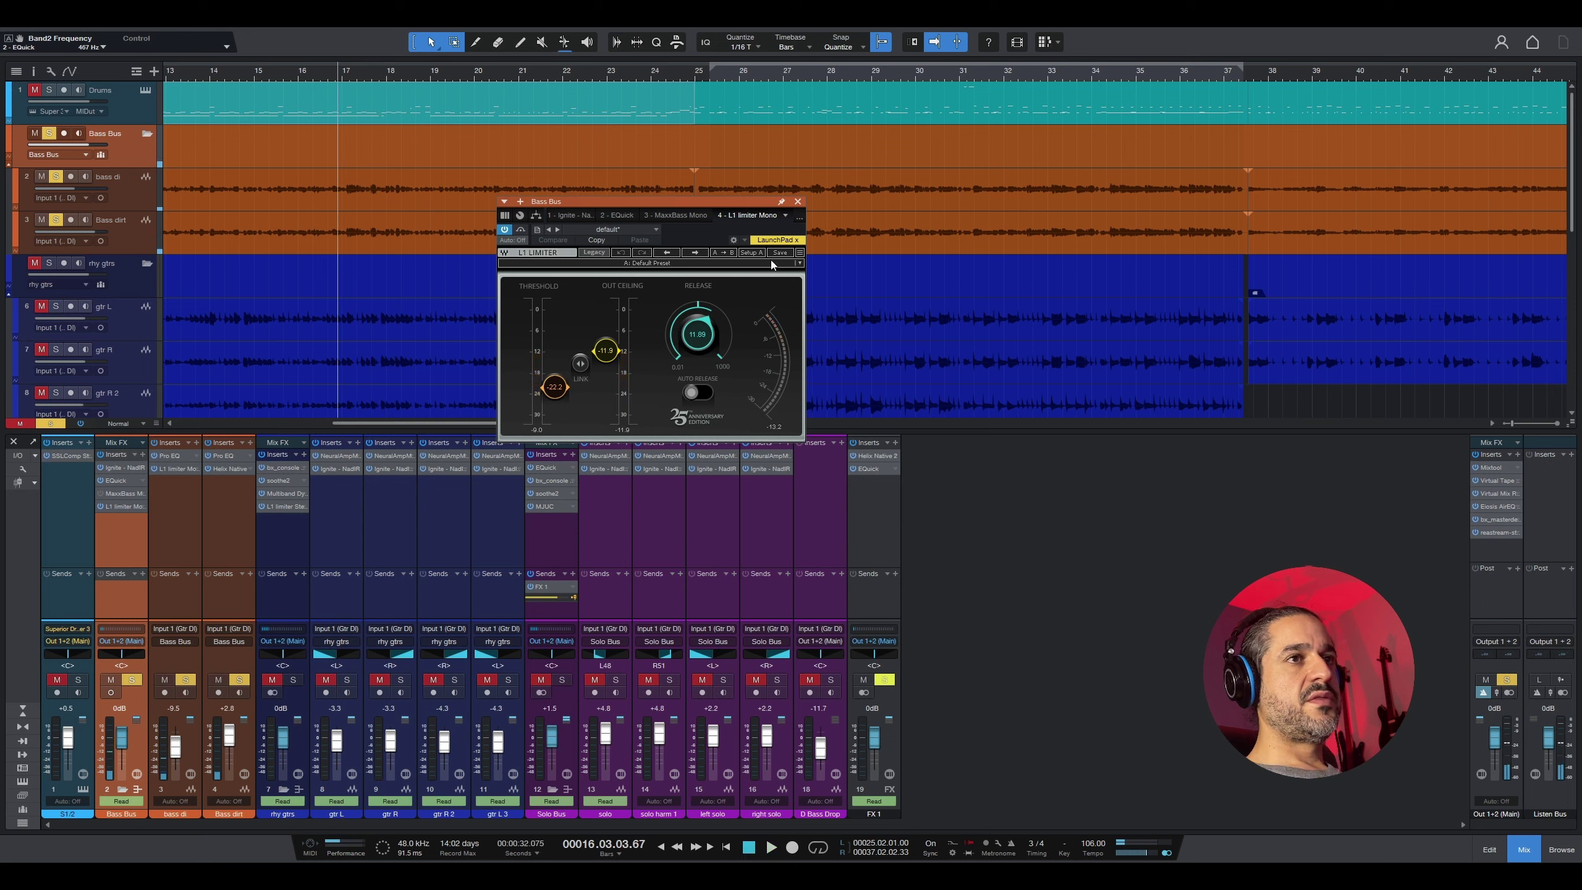
left_click(797, 203)
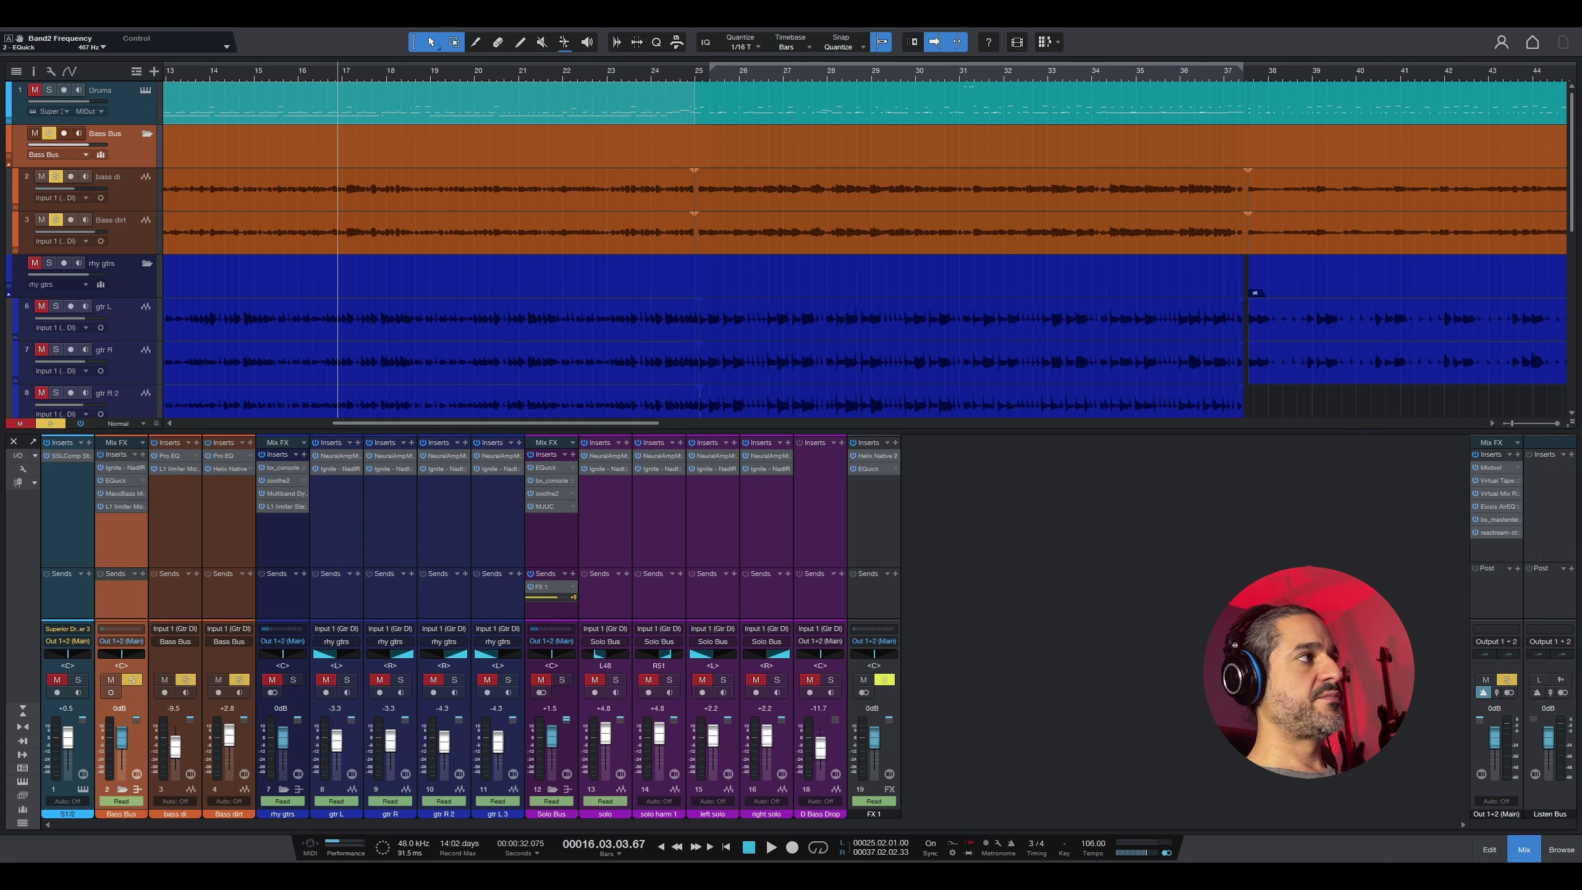
Step: Compare the bass sound with the Bass Bus's MaxxBass plug-in bypassed and active during playback, and close the plug-in
left_click(125, 493)
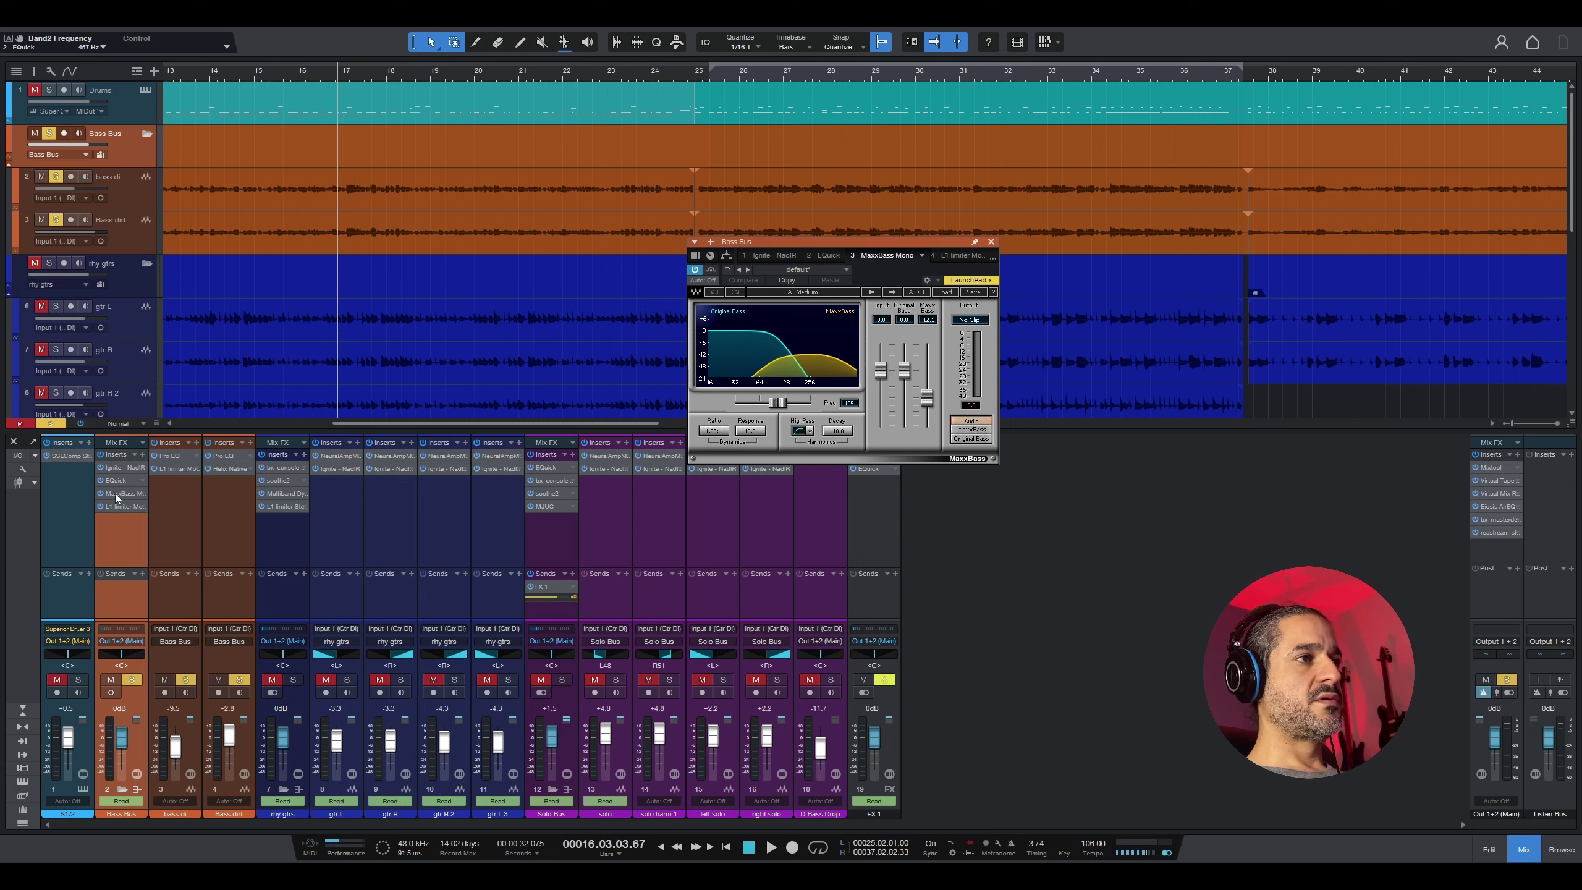
key("space")
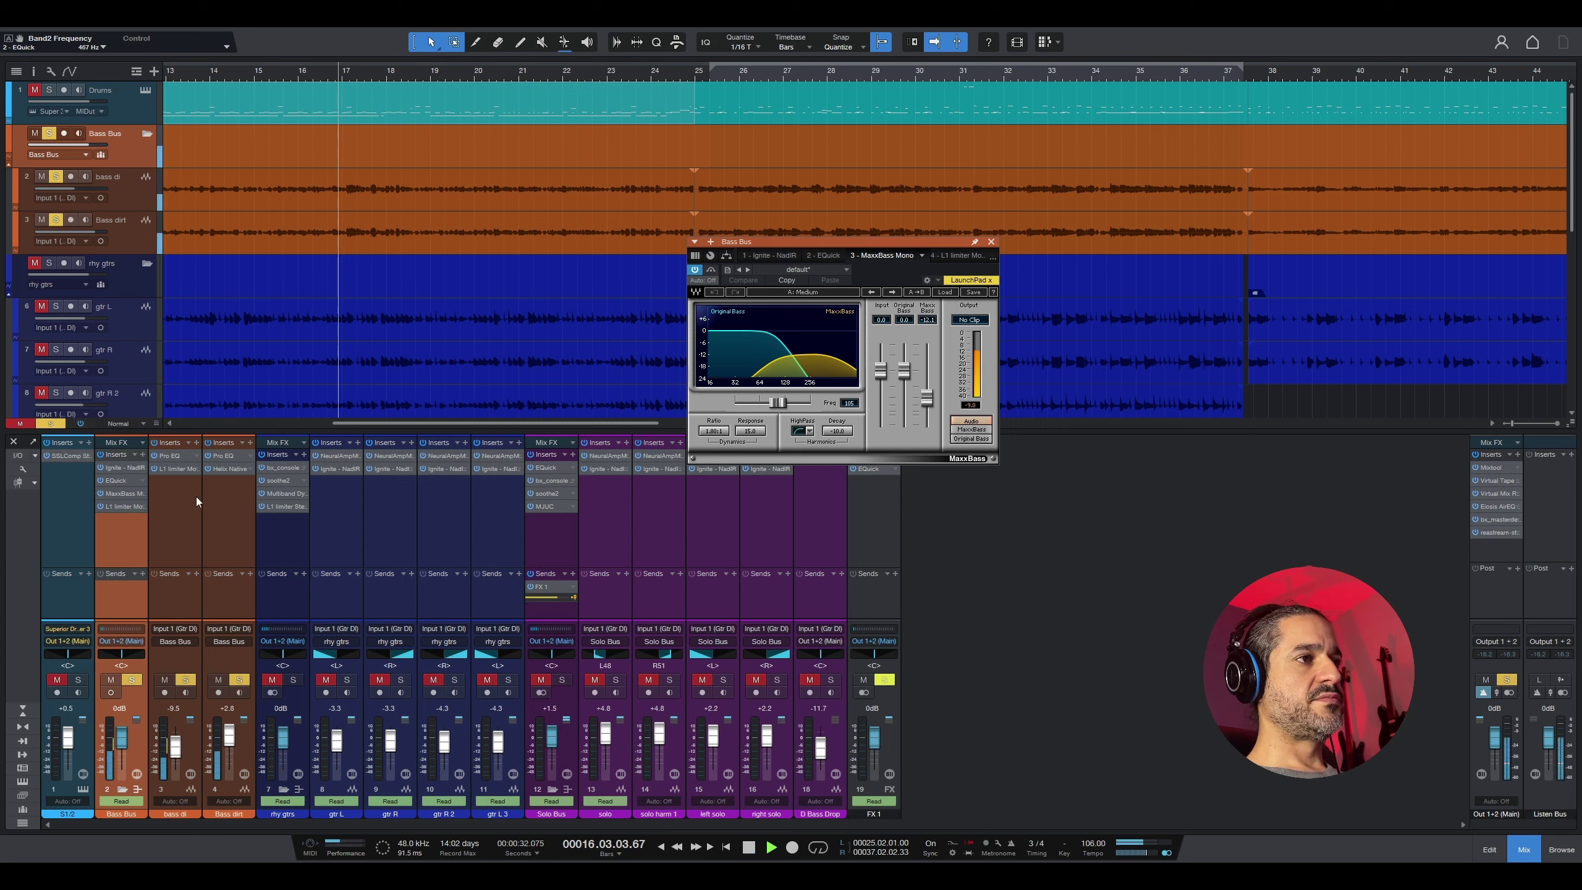
left_click(713, 274)
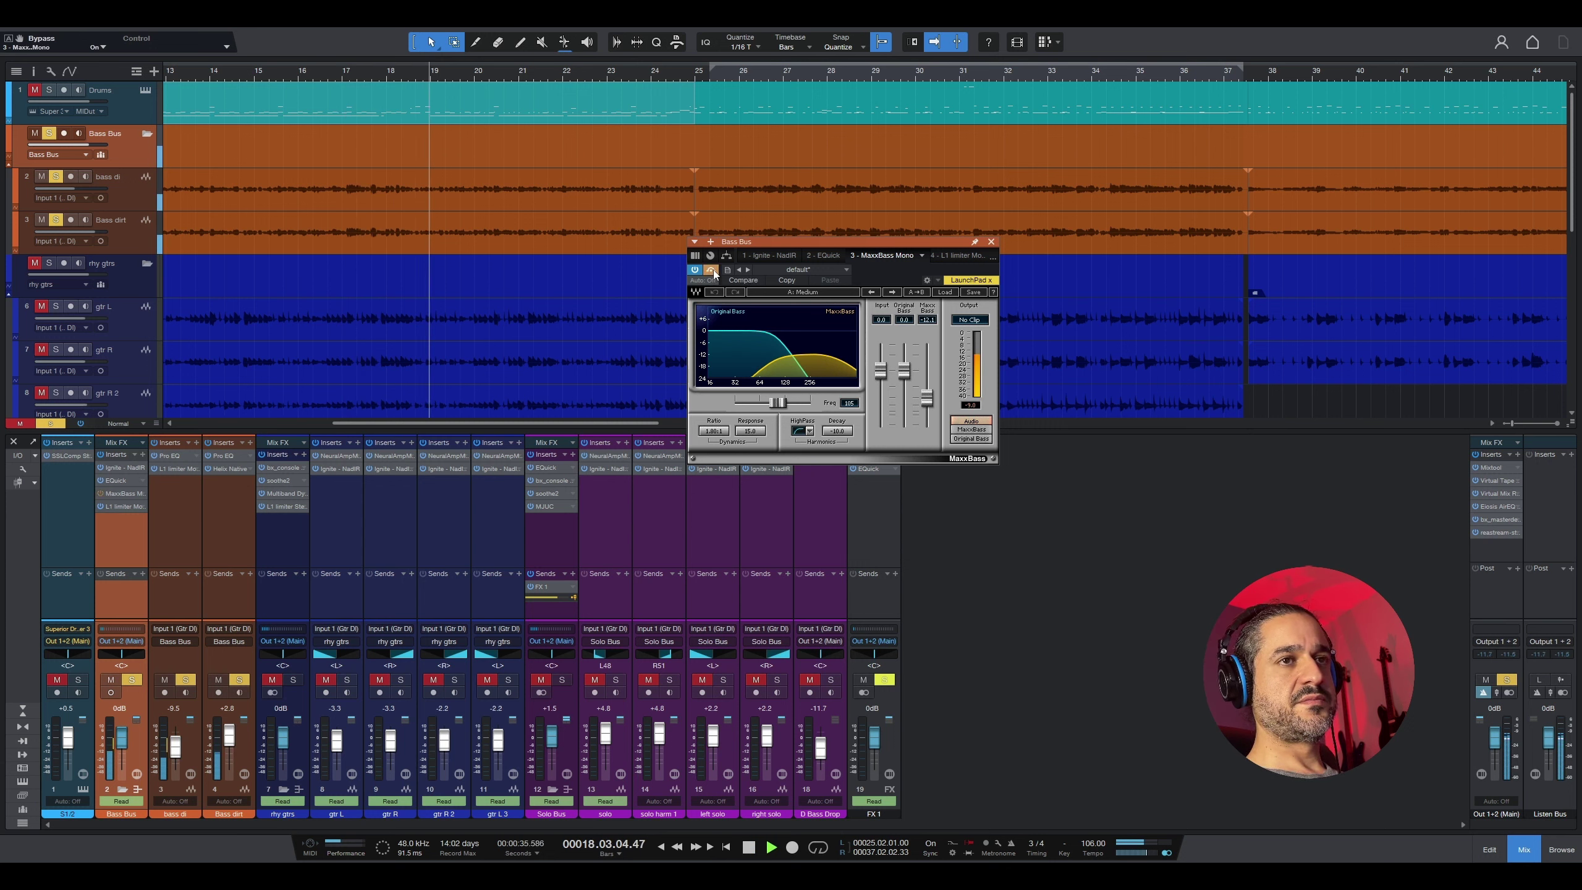
left_click(713, 274)
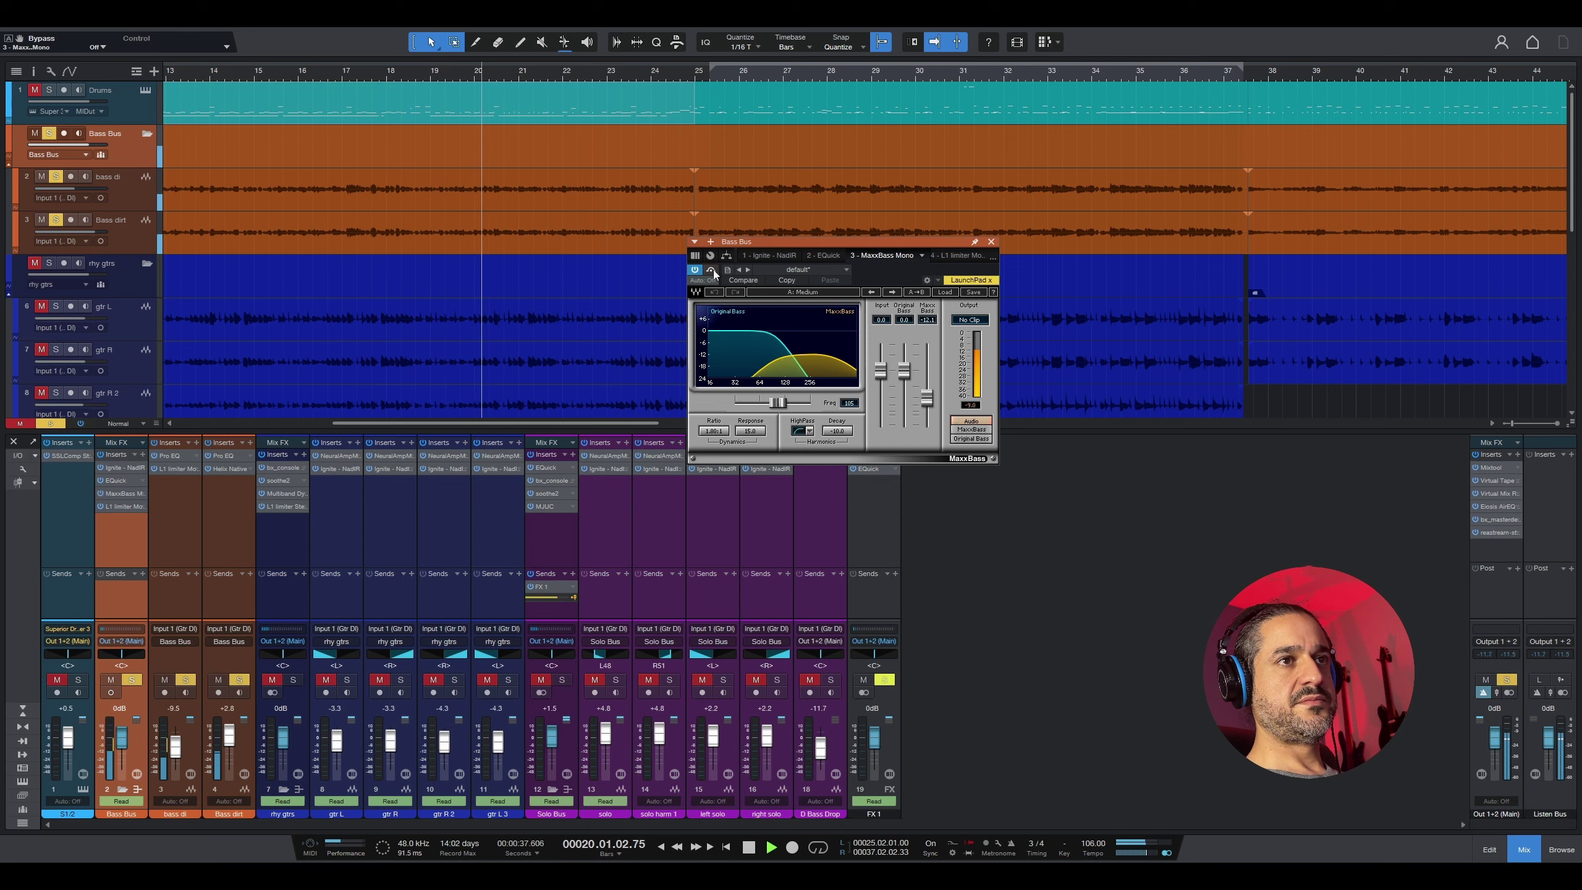
key("space")
left_click(991, 242)
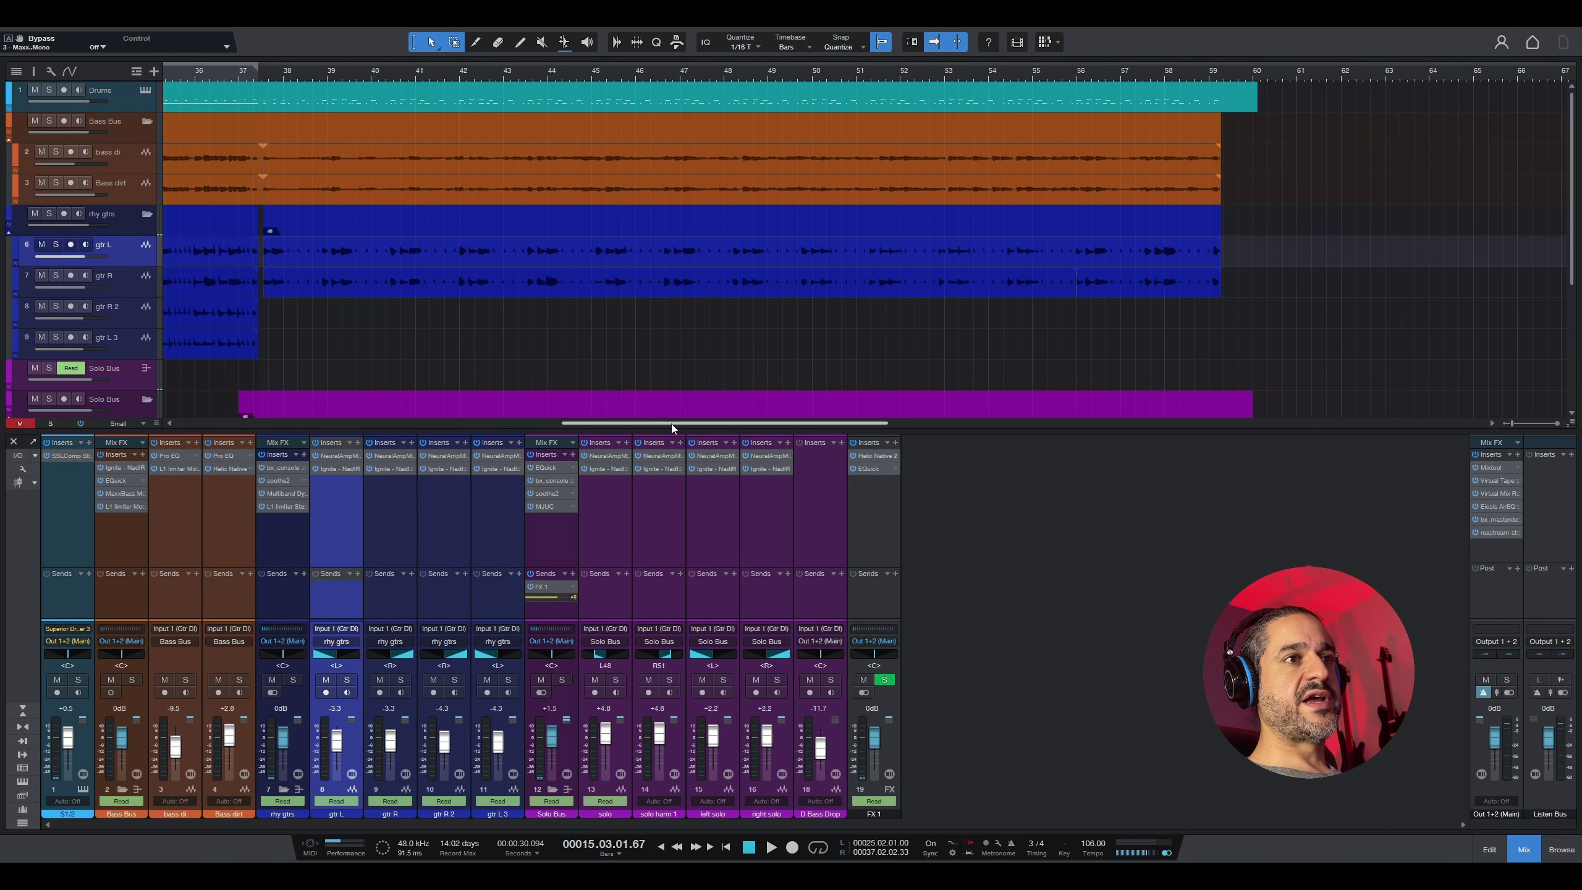
Step: Examine how the rhythm guitar and solo tracks are laid out across the arrangement, from the intro to the song's end
left_click_drag(600, 423, 331, 423)
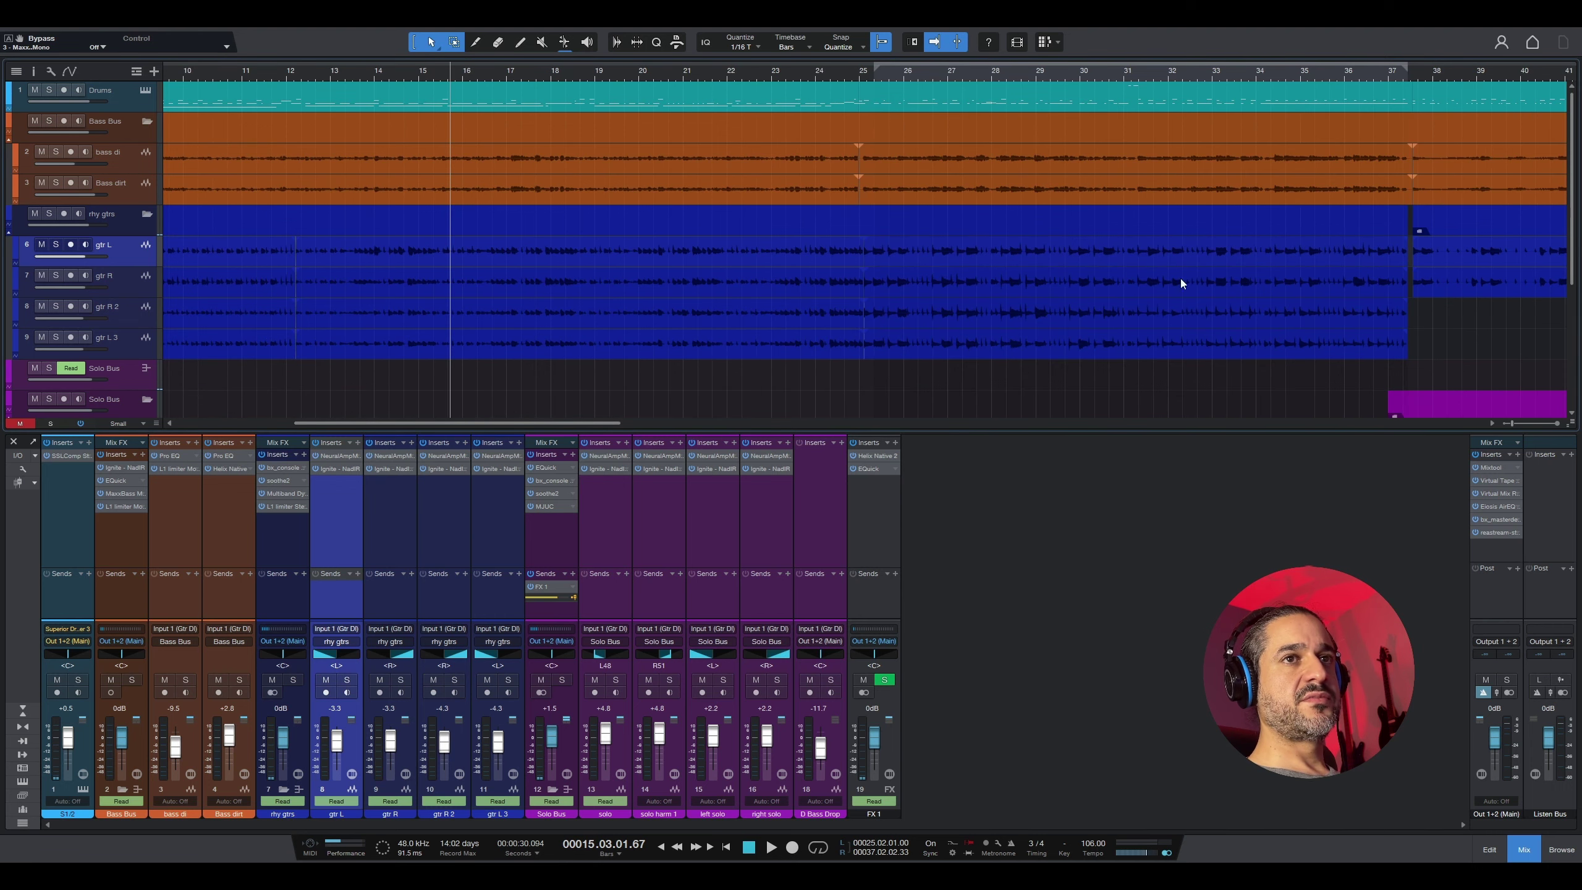
left_click_drag(614, 423, 368, 295)
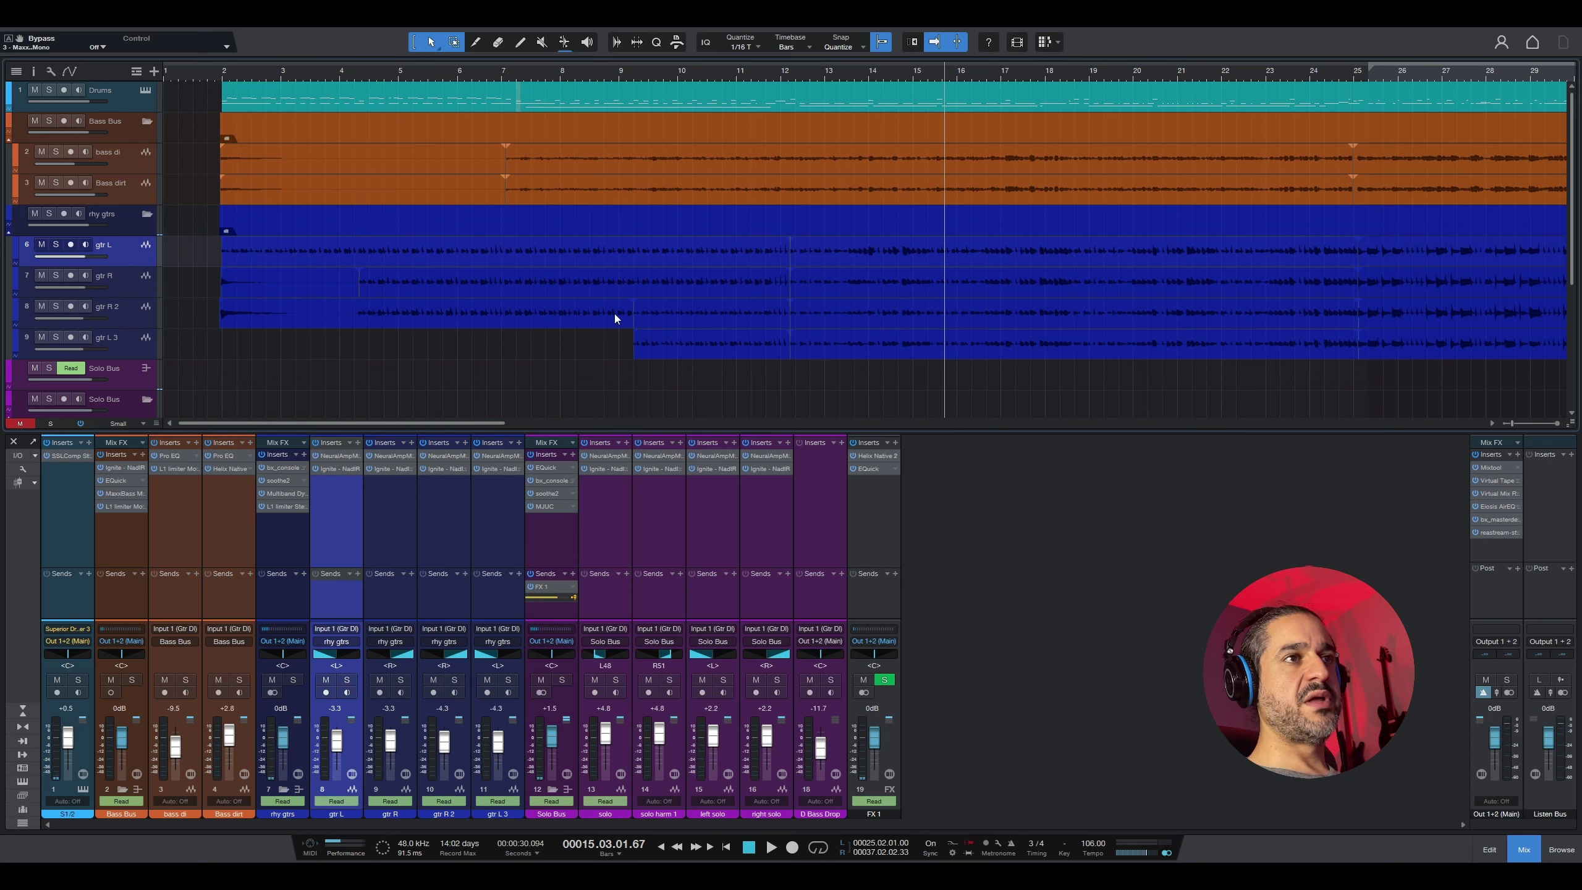
left_click_drag(345, 423, 709, 431)
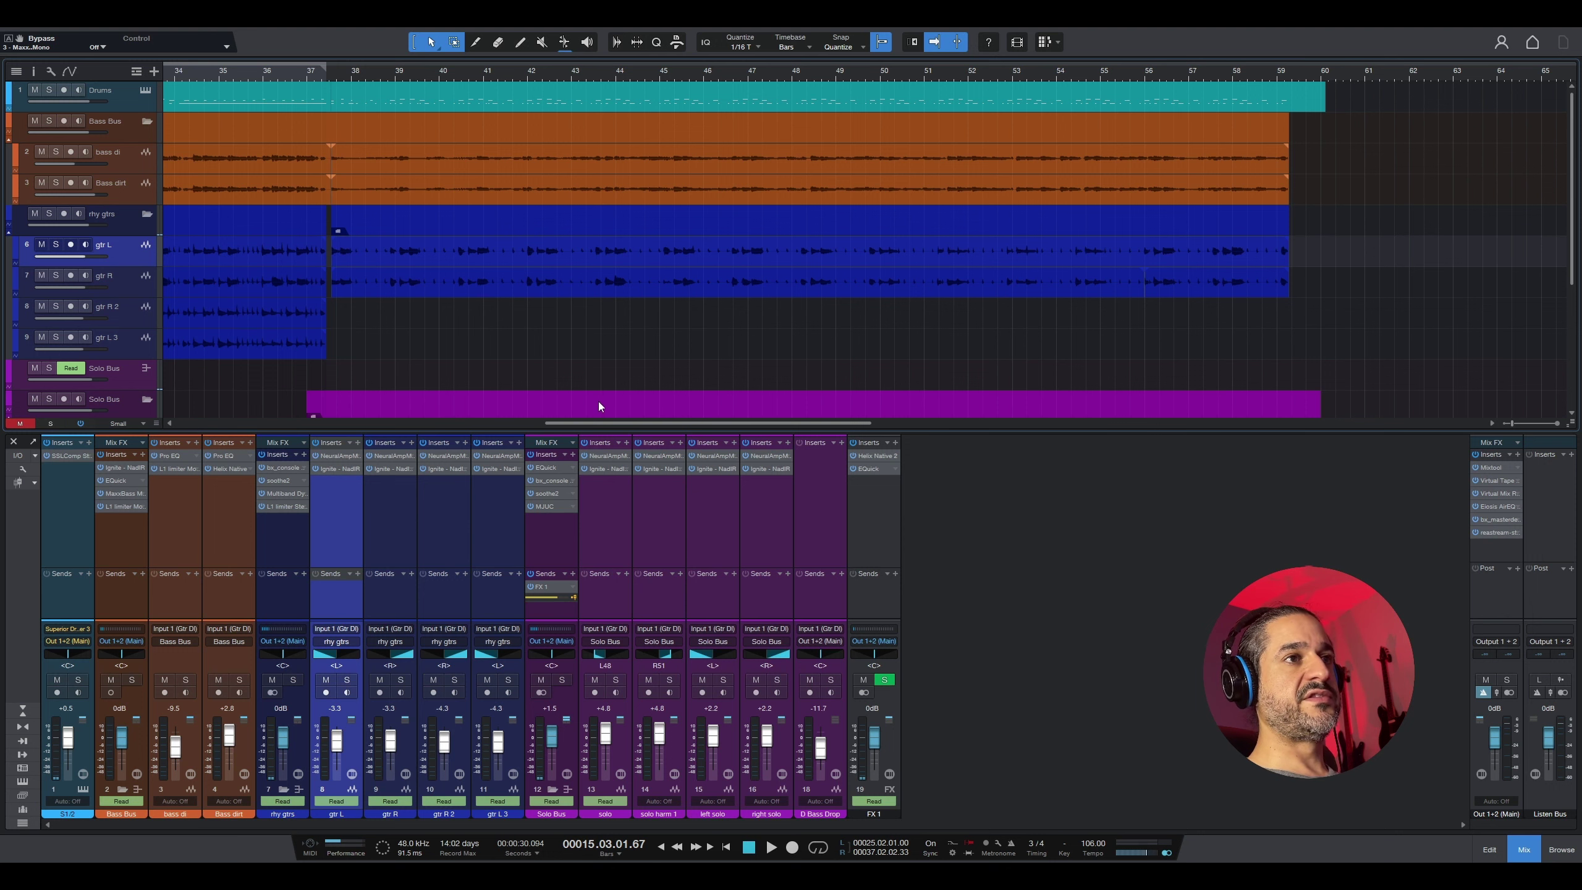
scroll(598, 406, "down", 1)
scroll(592, 399, "right", 2)
scroll(610, 404, "down", 1)
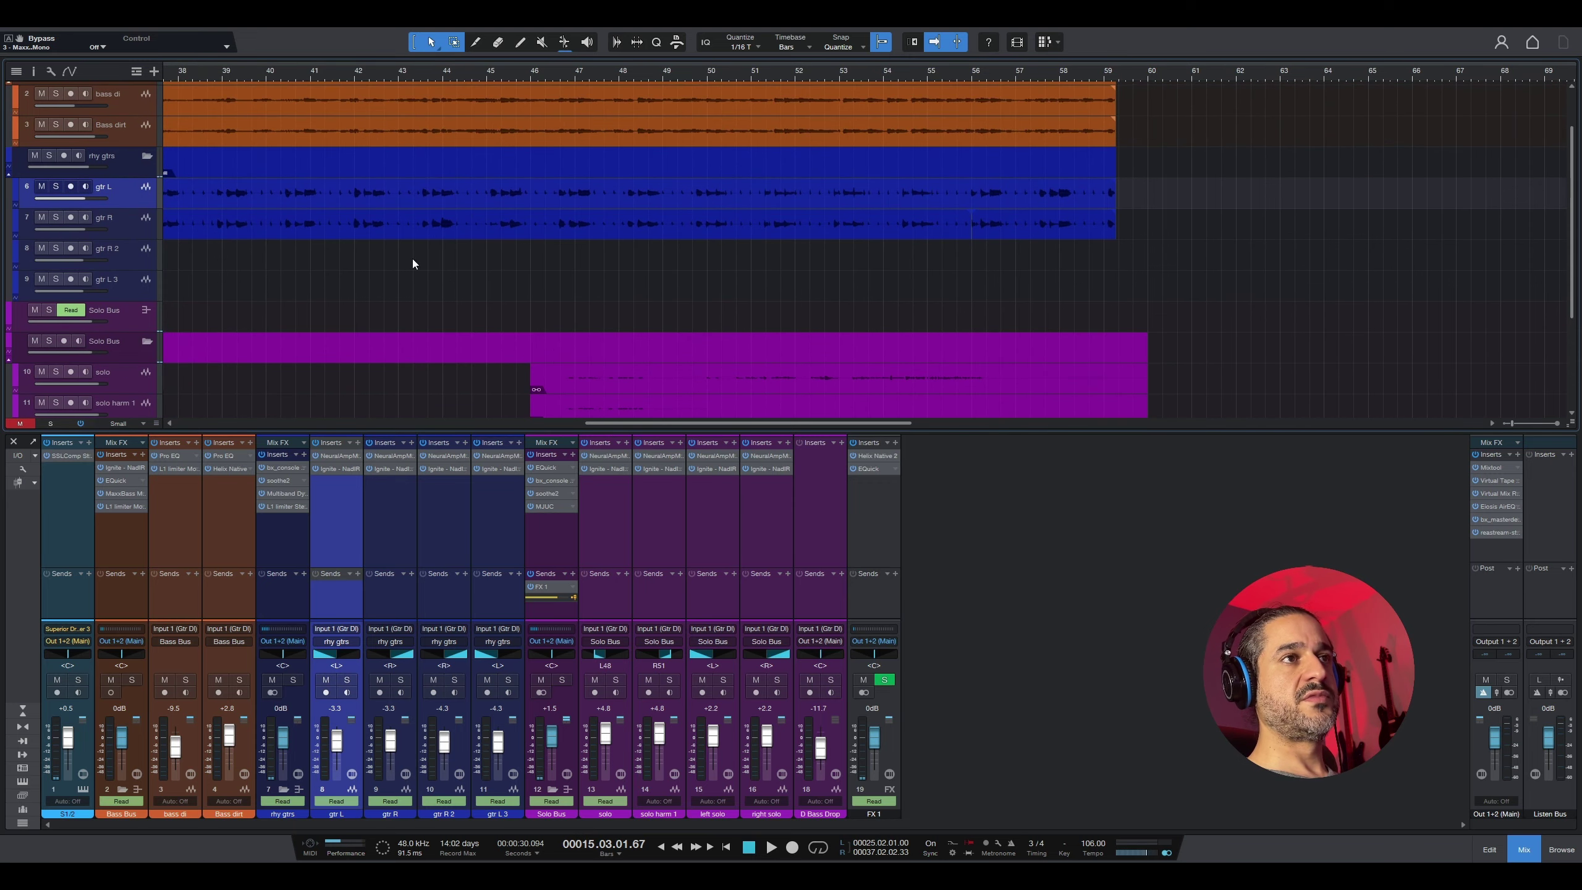
scroll(405, 255, "left", 4)
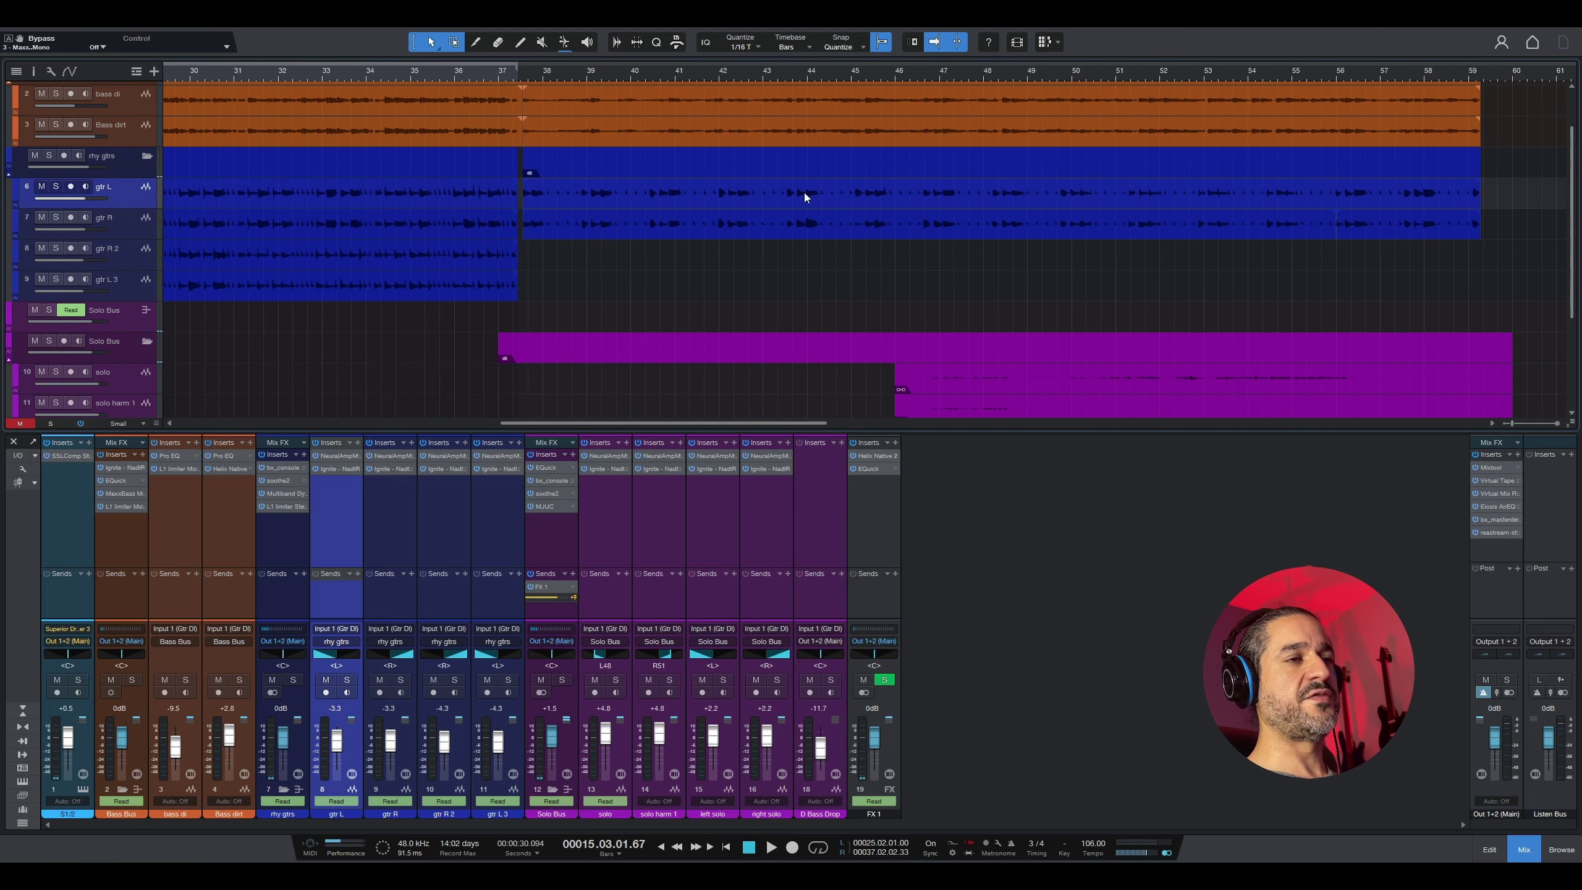
scroll(883, 325, "down", 1)
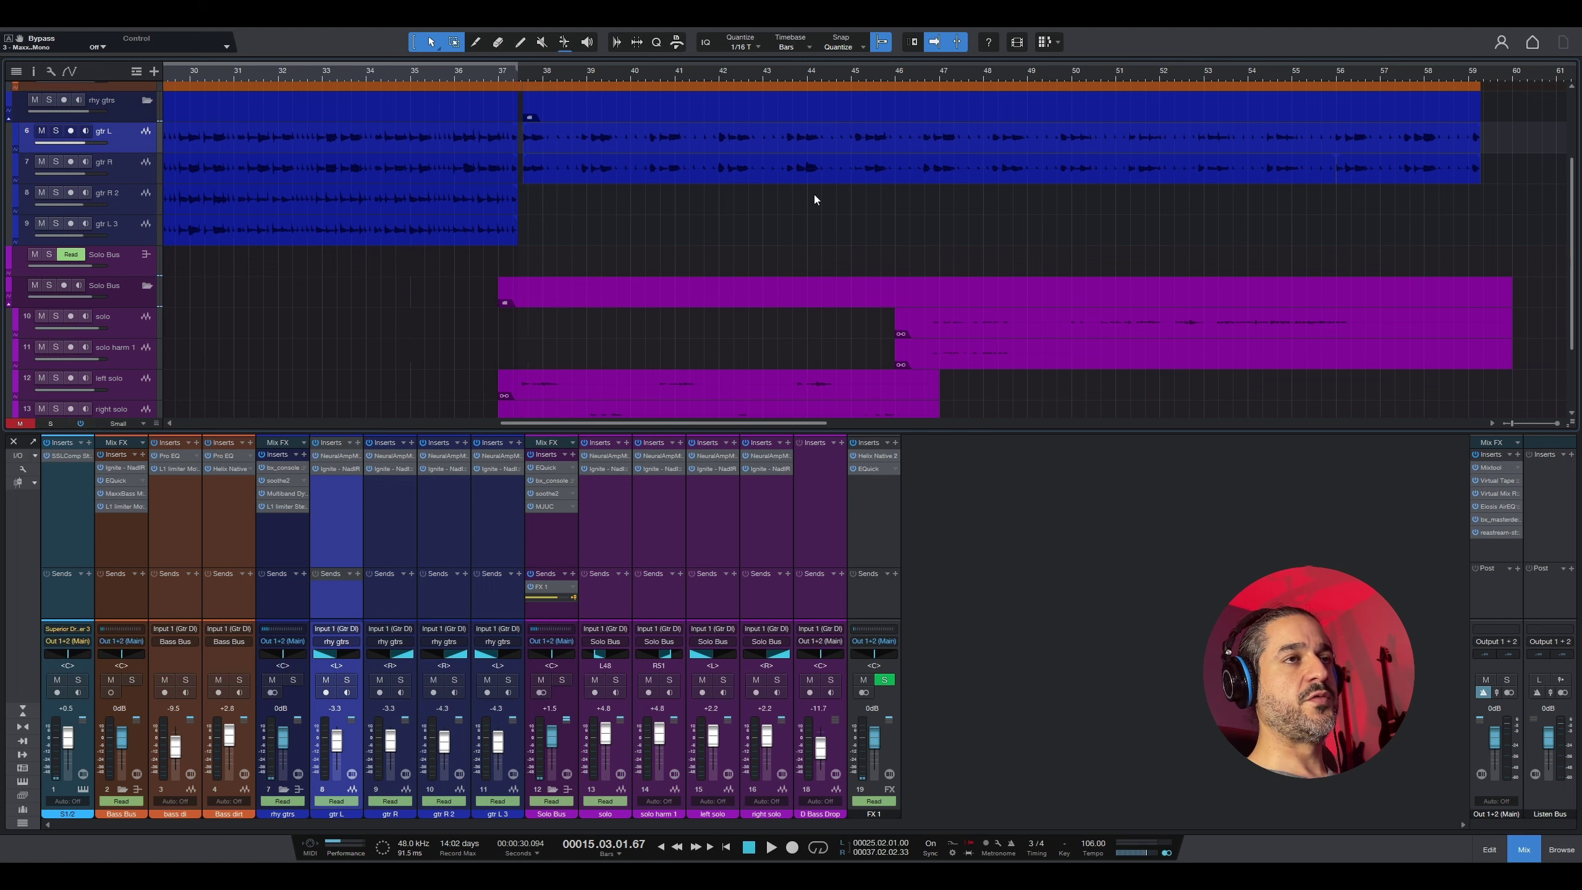
scroll(885, 218, "left", 10)
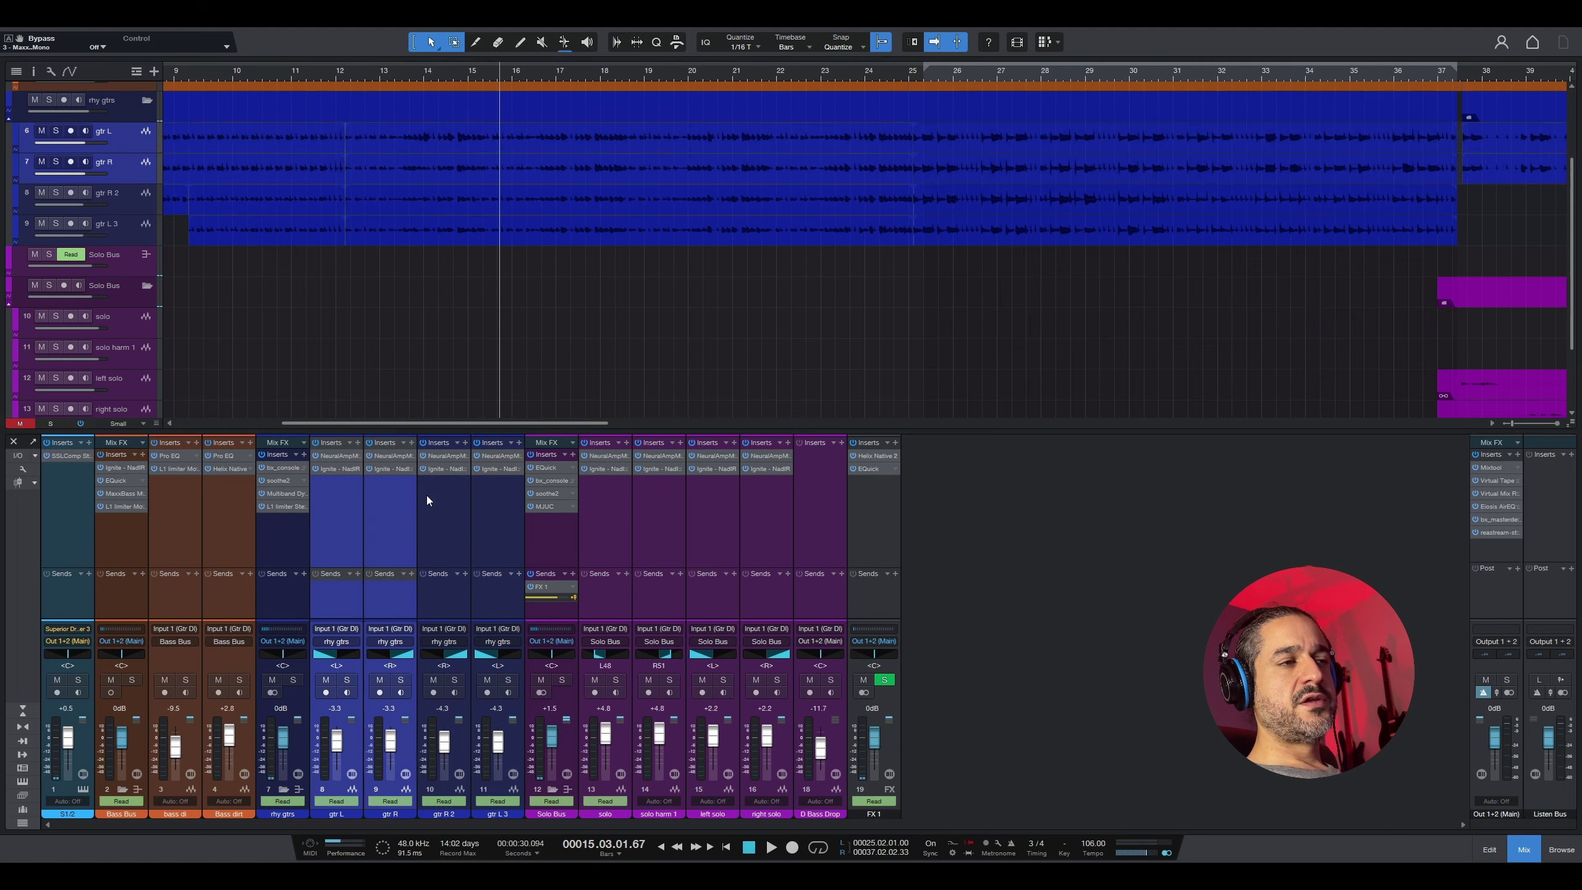
Step: Single out the rhythm guitar channels, and examine the amp model loaded in Neural Amp Modeler on gtr L
left_click(428, 500)
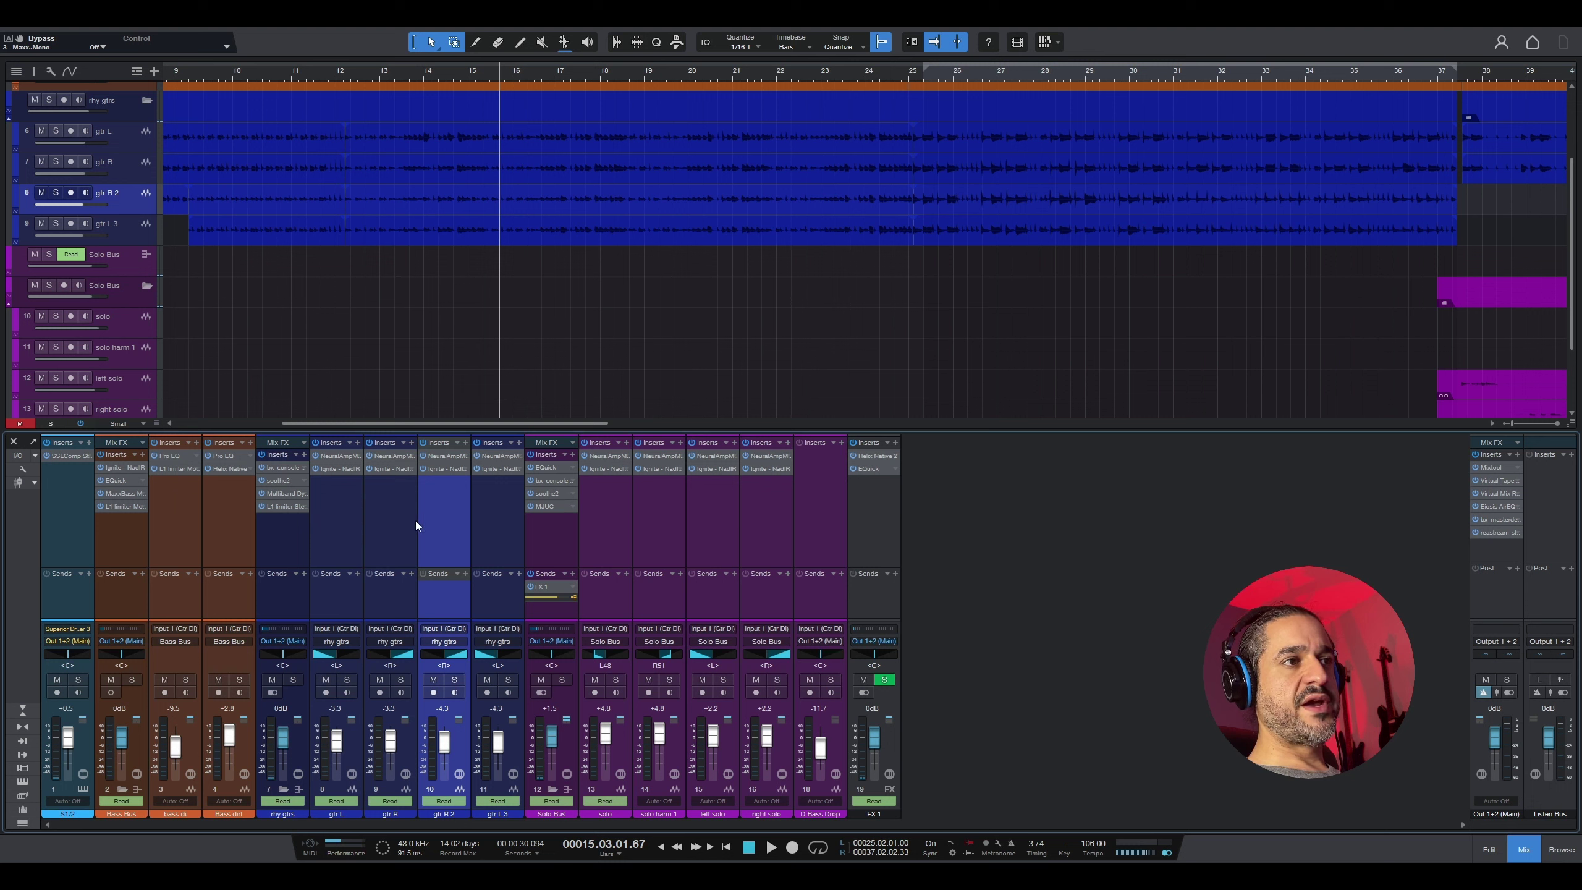
left_click(361, 517)
left_click(399, 521)
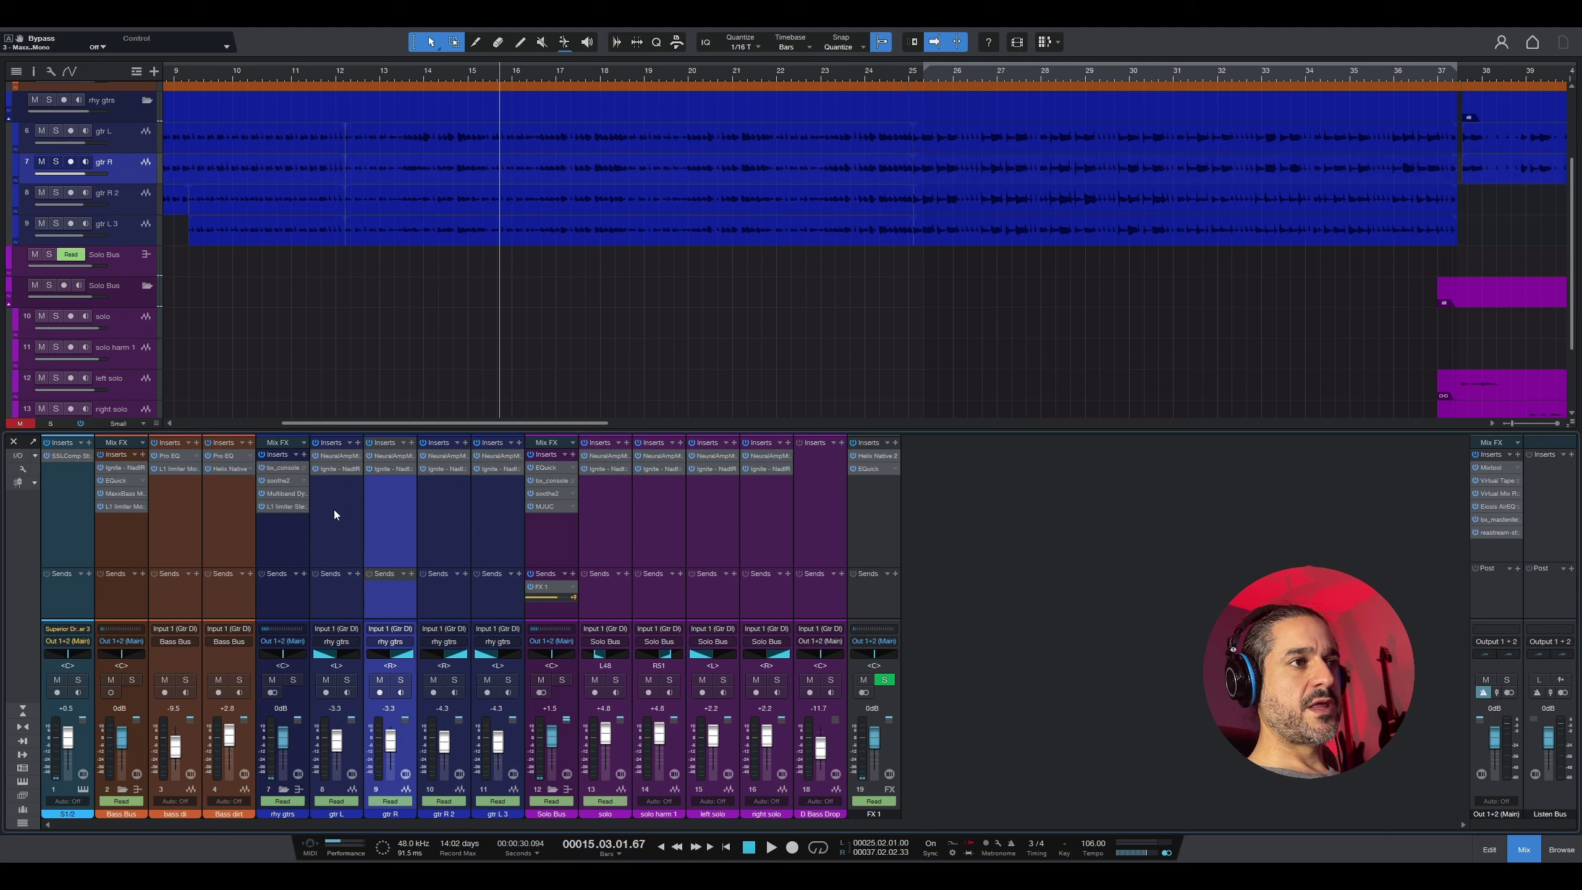
left_click(334, 514)
left_click(334, 461)
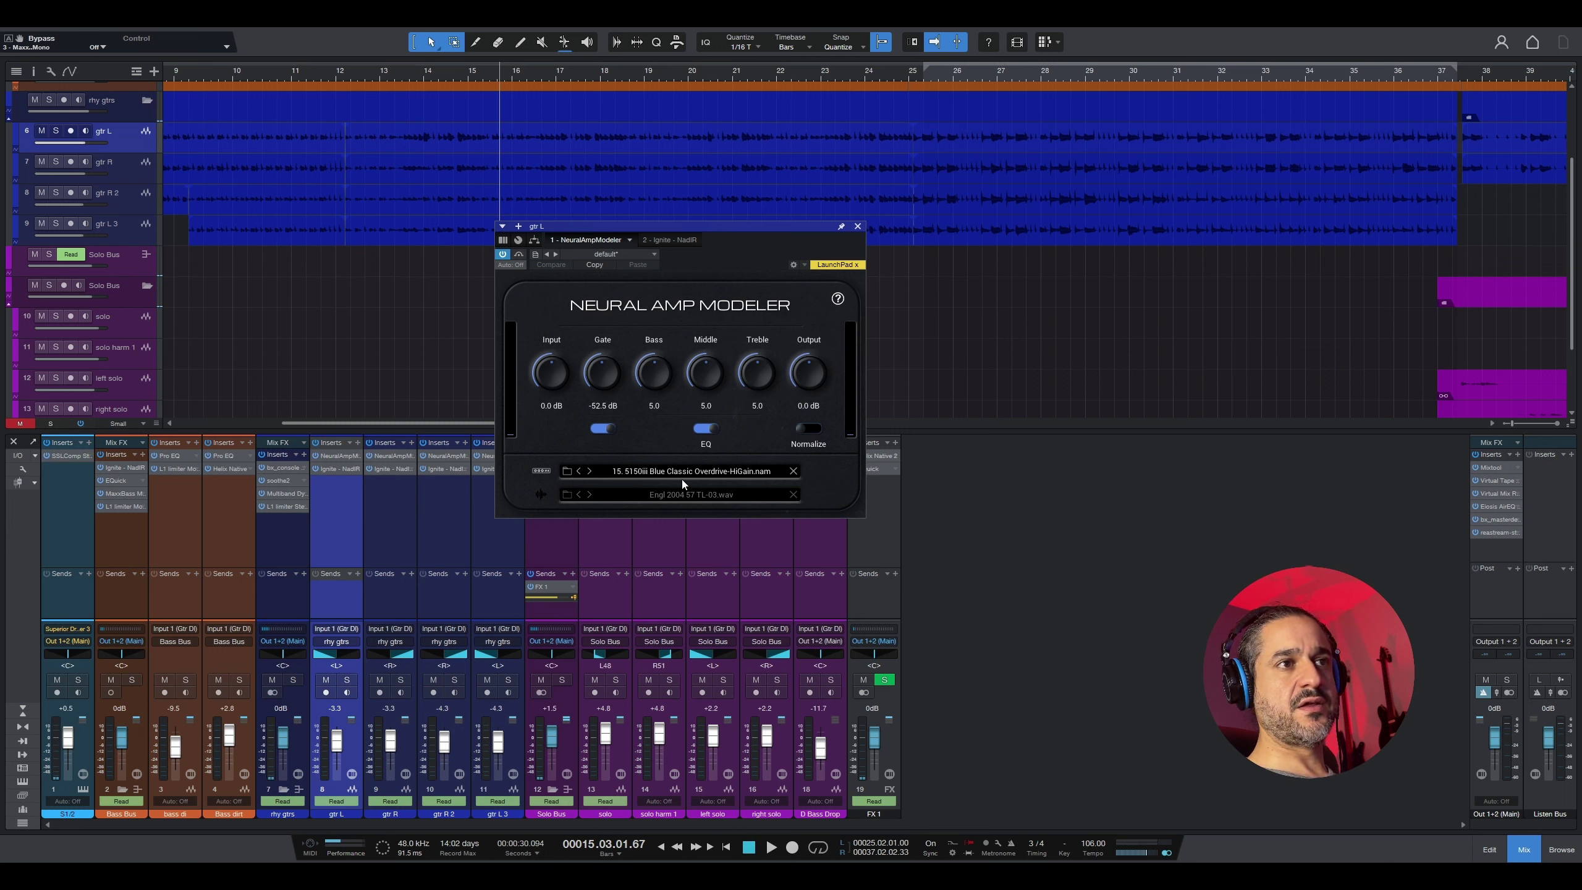
left_click(857, 226)
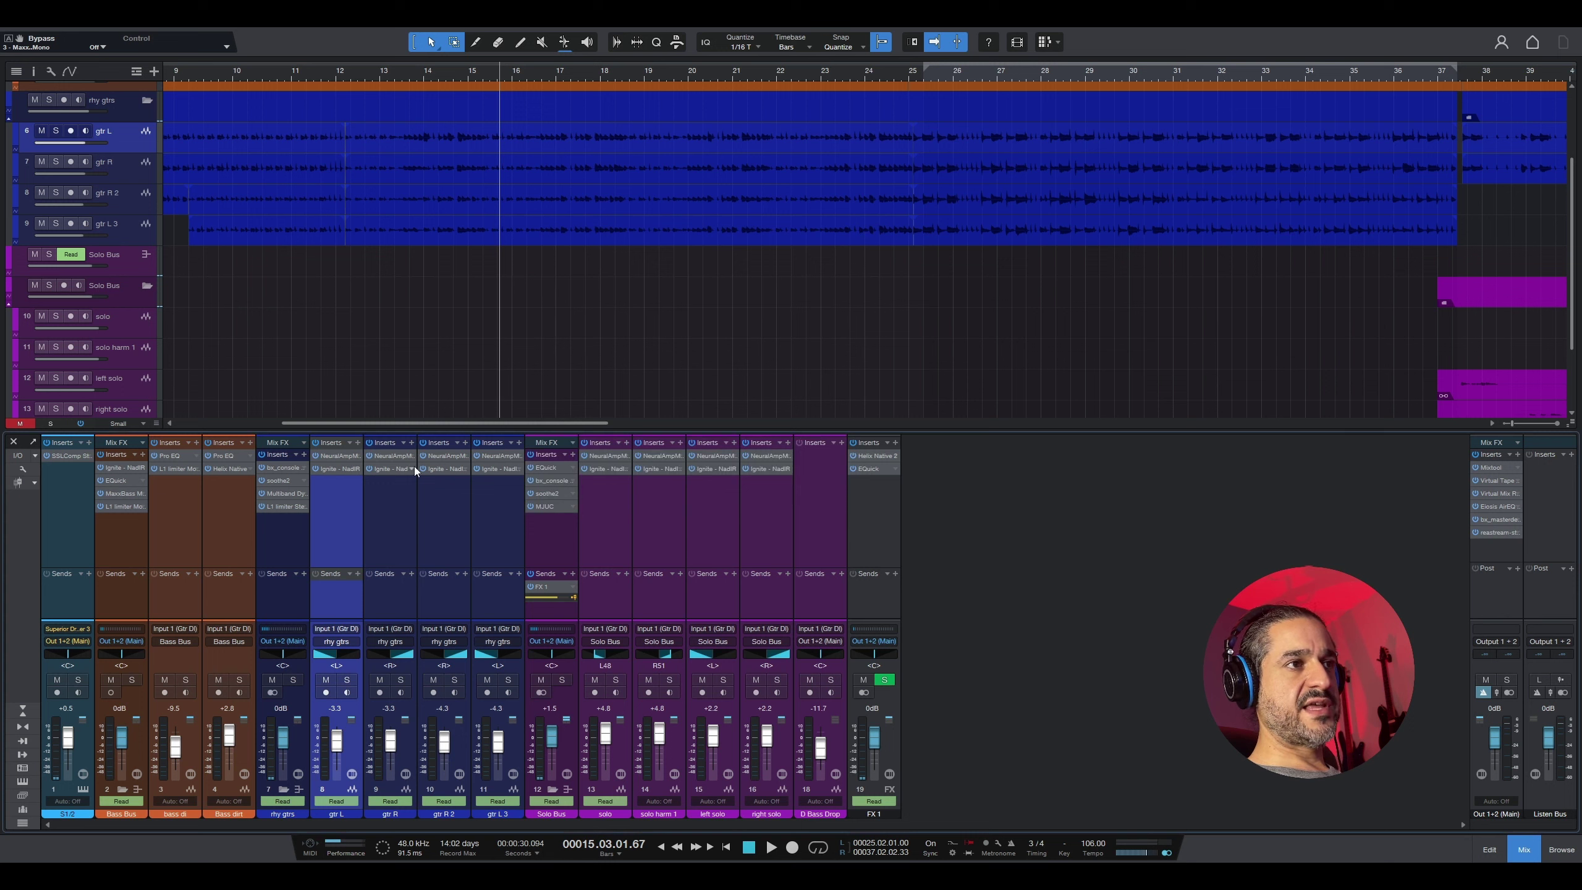
Step: Check the amp plug-in on gtr R, examine the cabinet impulse responses in NadIR on gtr R 2, and close the plug-in
left_click(392, 455)
left_click(393, 455)
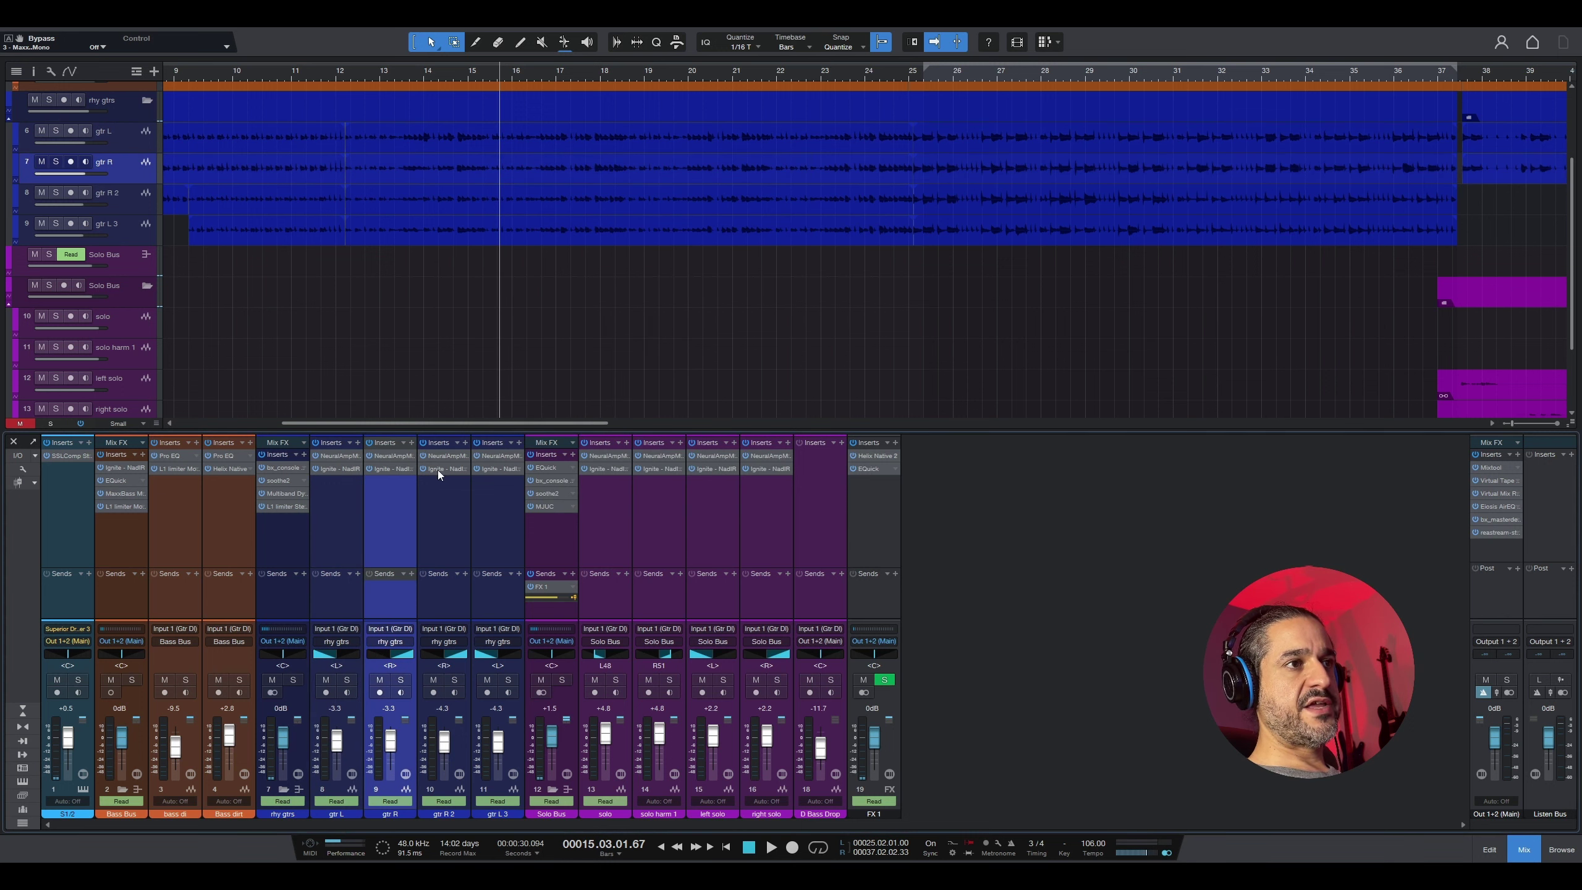
left_click(444, 469)
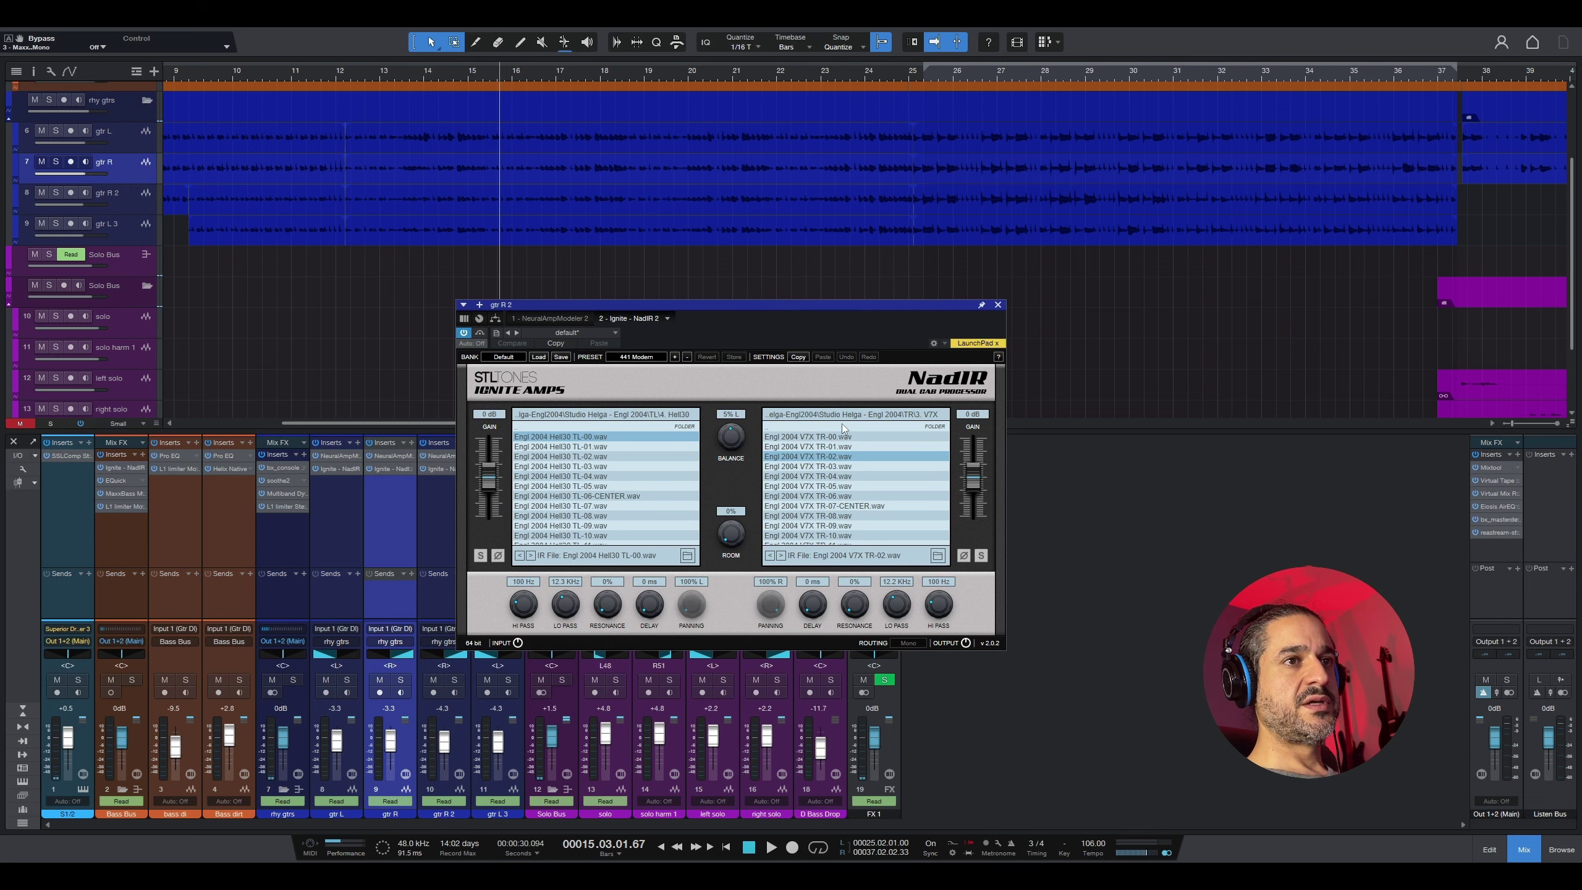
key("ctrl+w")
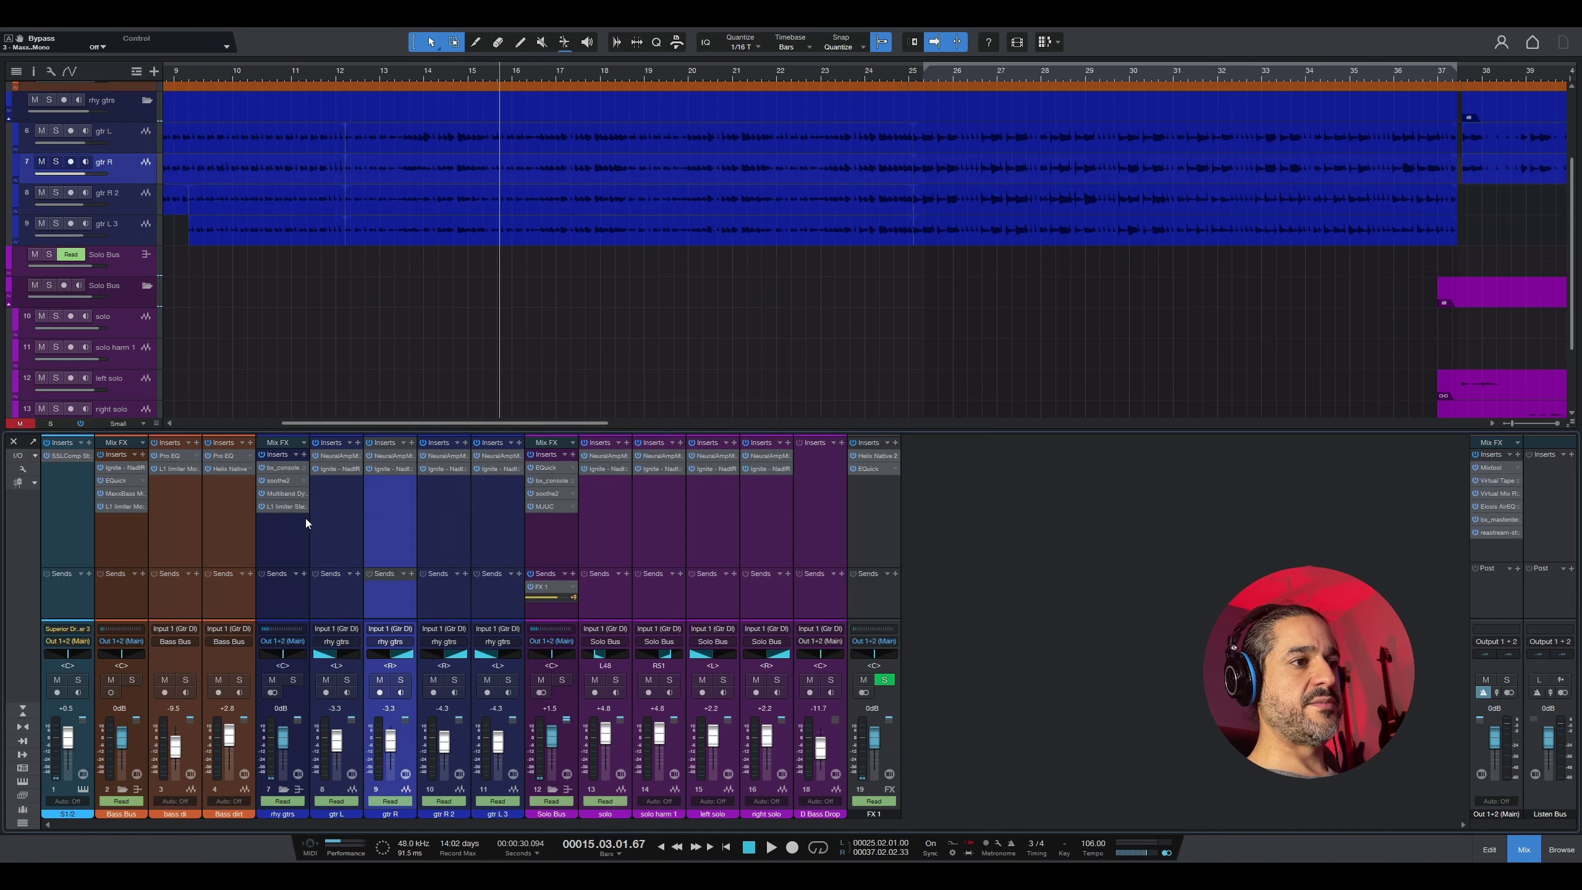
Step: Point out the rhy gtrs bus and the gtr R 2 and gtr L 3 channels, and open Neural Amp Modeler on gtr R 2
left_click(288, 539)
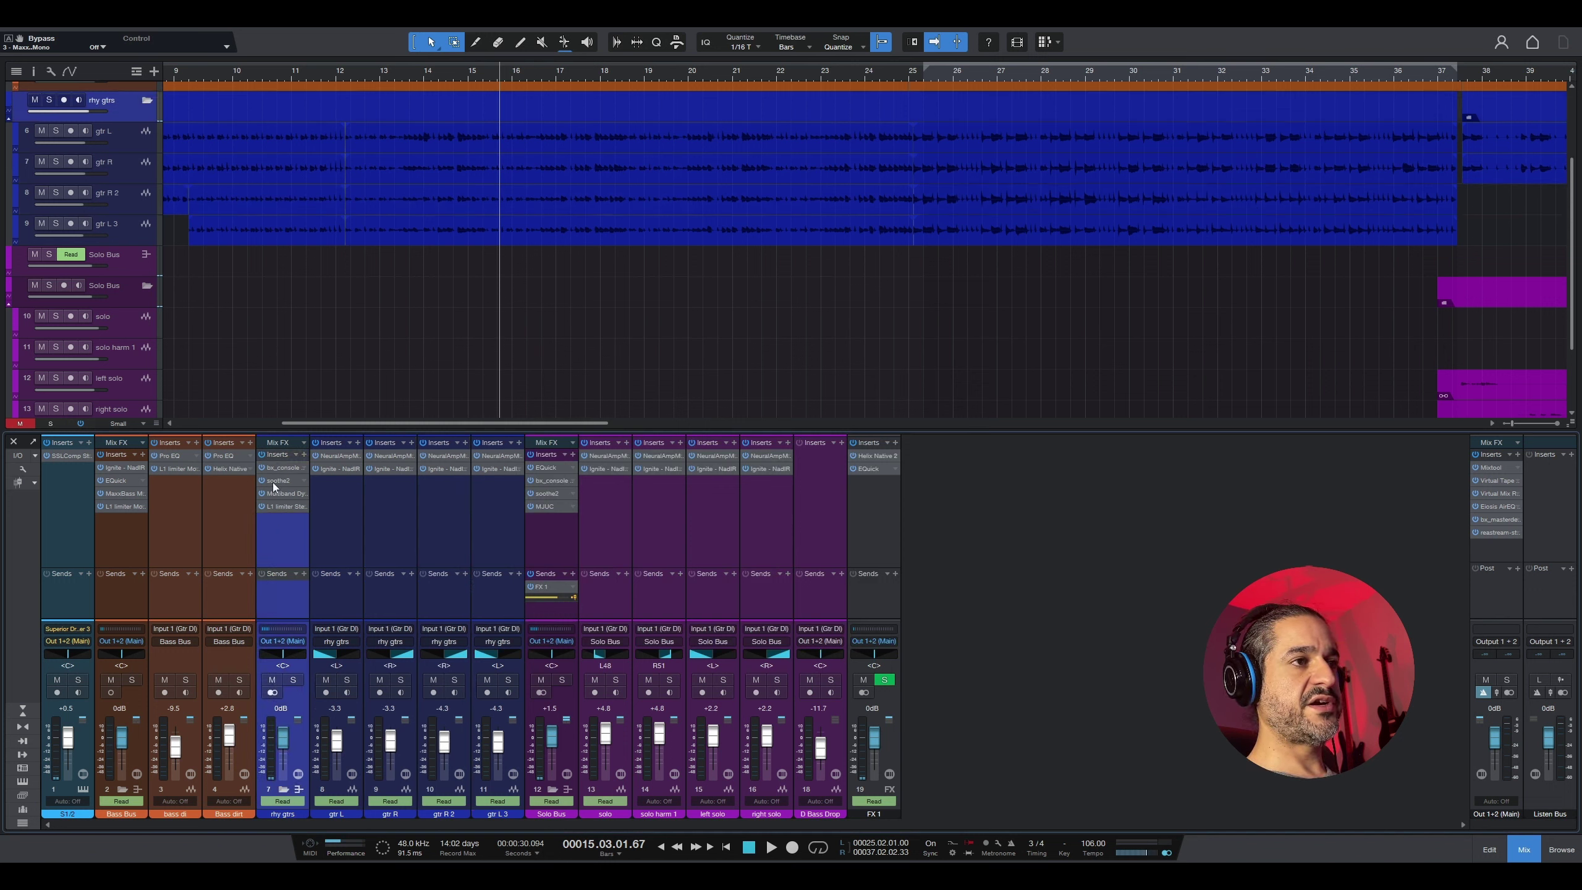
left_click(348, 517)
left_click(451, 522)
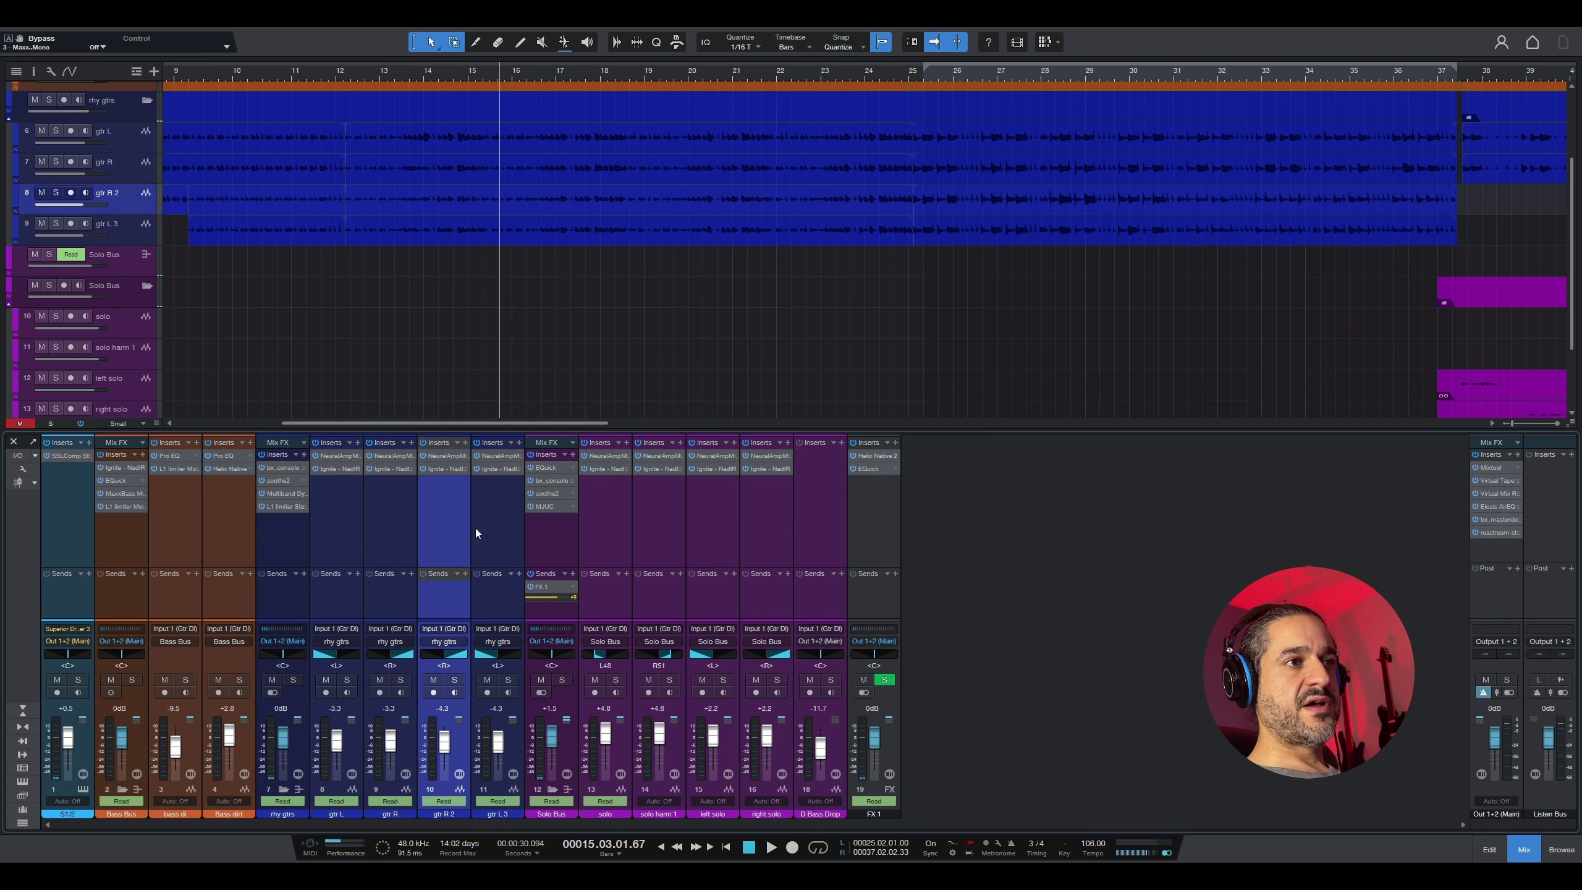
left_click(483, 533, "ctrl")
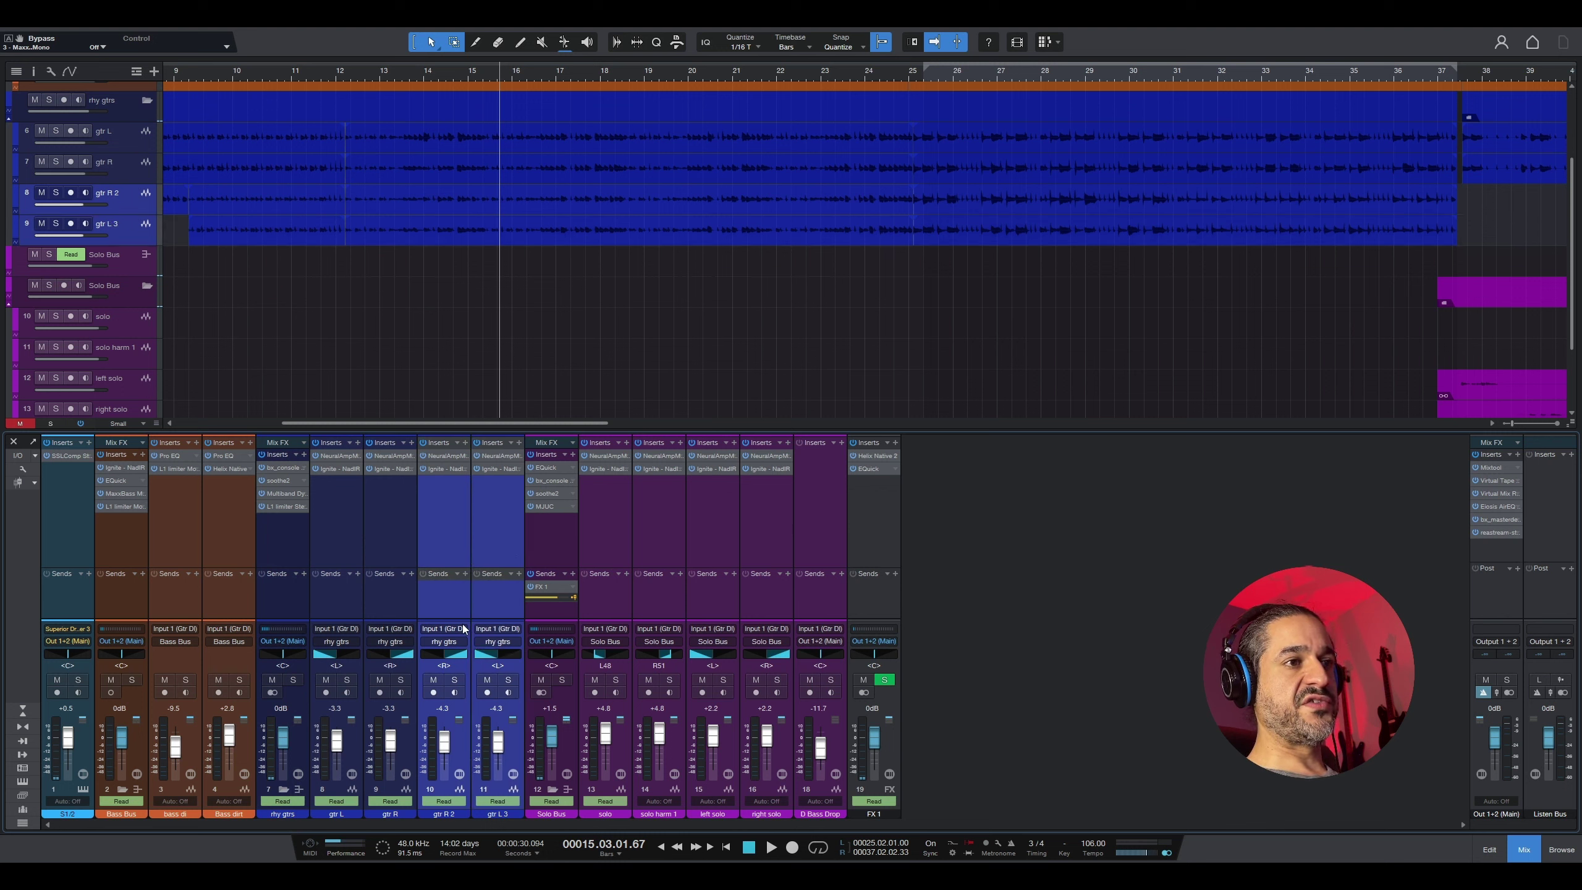
left_click(456, 495)
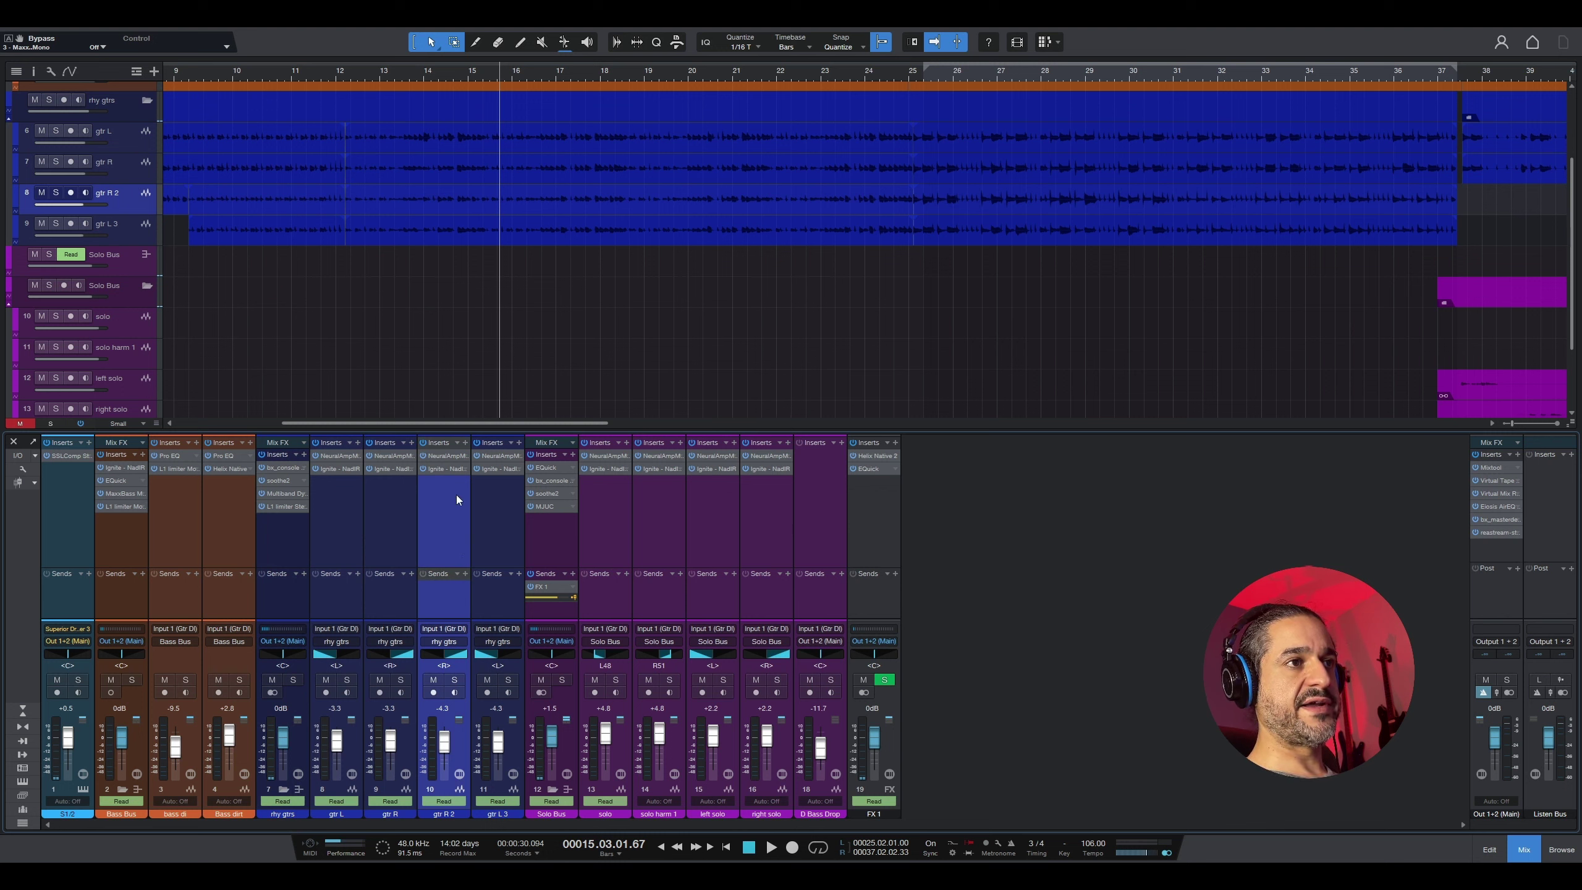
left_click(444, 455)
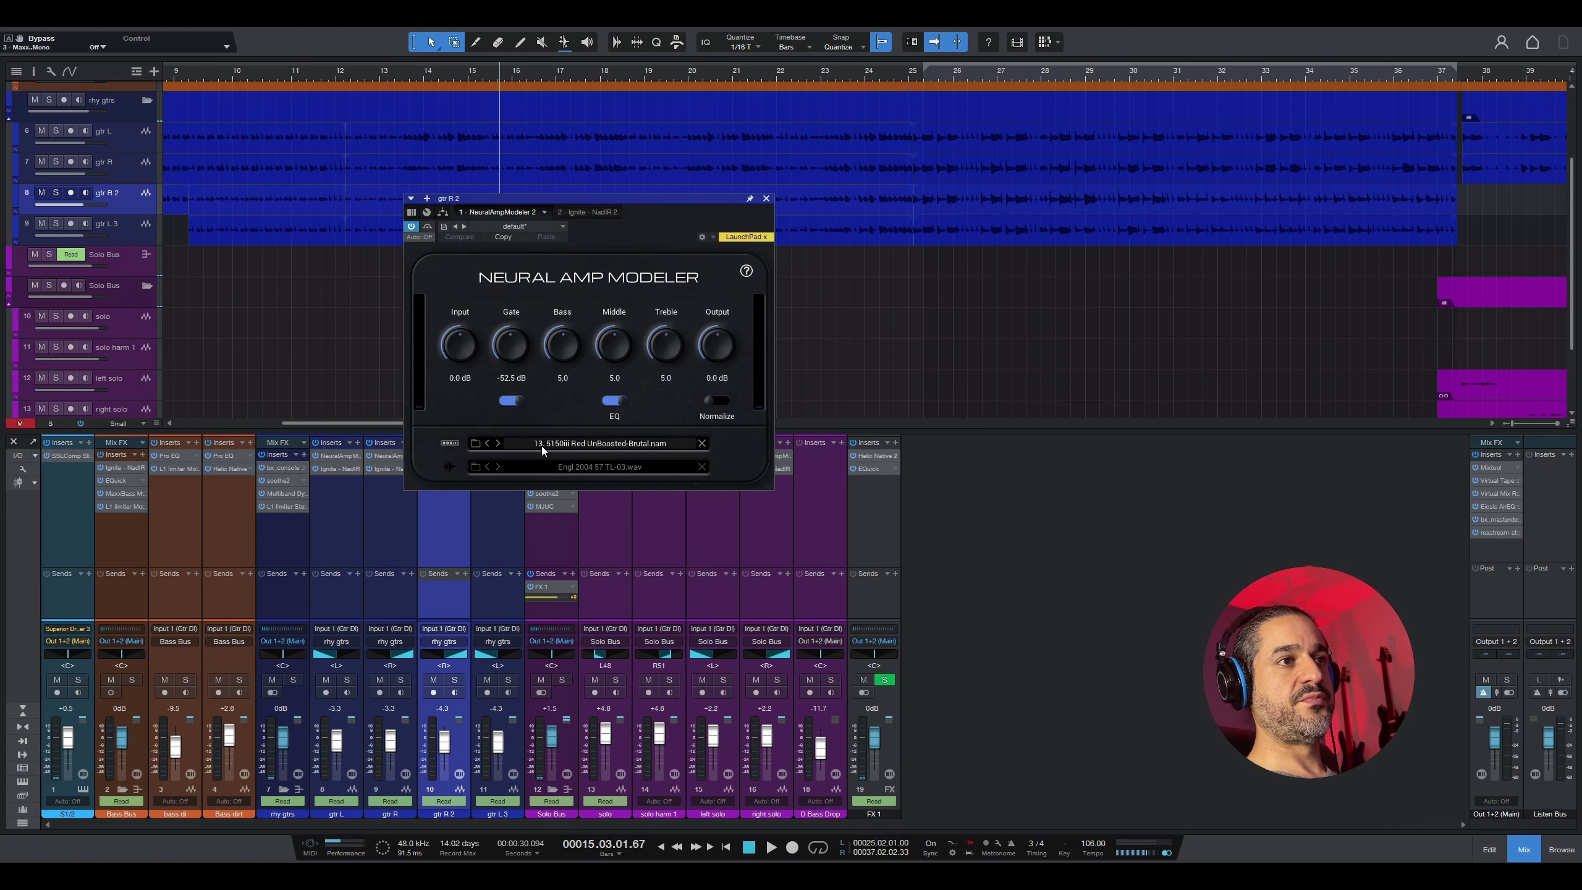
Step: Examine the cabinet impulse responses loaded in NadIR on gtr R 2, and close the plug-in
left_click(765, 199)
left_click(445, 469)
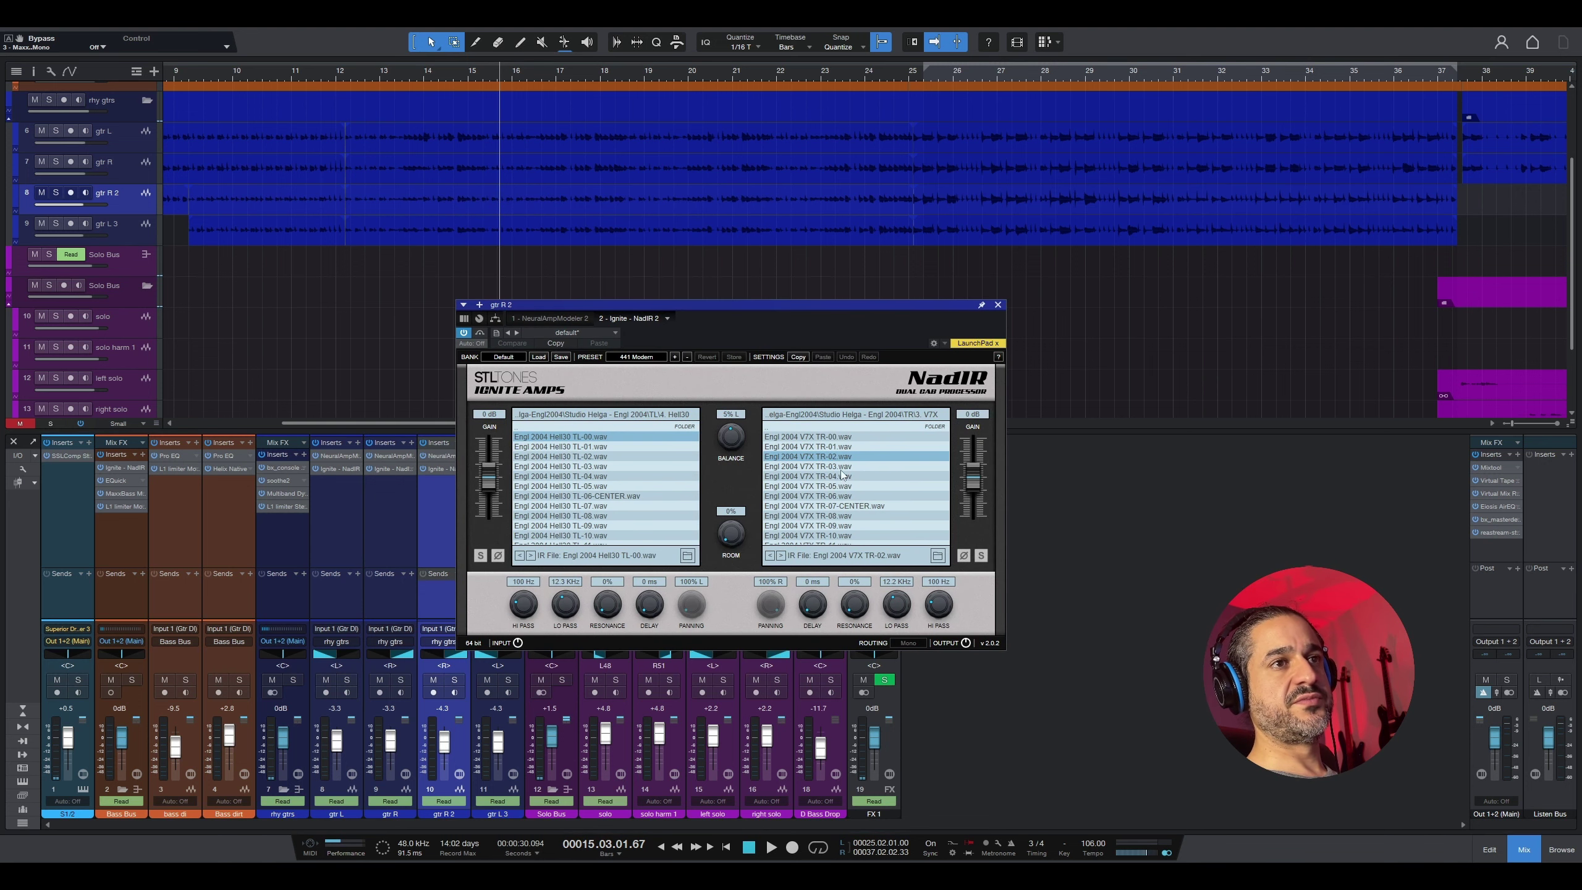
left_click(998, 305)
left_click(477, 516)
key("Left")
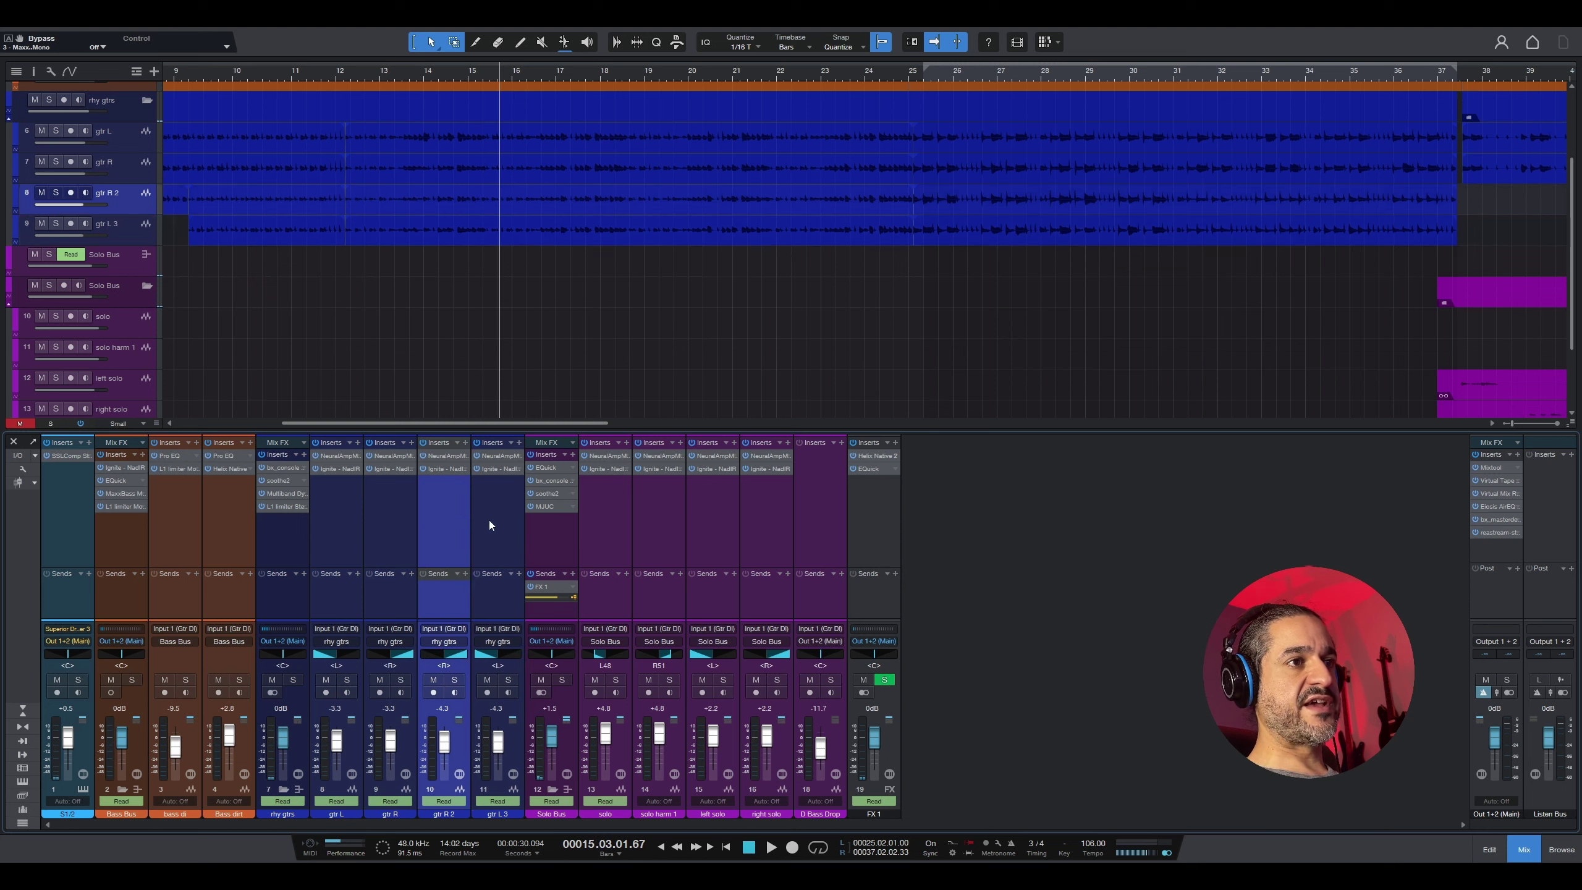
Step: Deactivate all inserts on the rhy gtrs bus, and solo the bus during playback to hear the unprocessed guitars
left_click(287, 554)
key("Right")
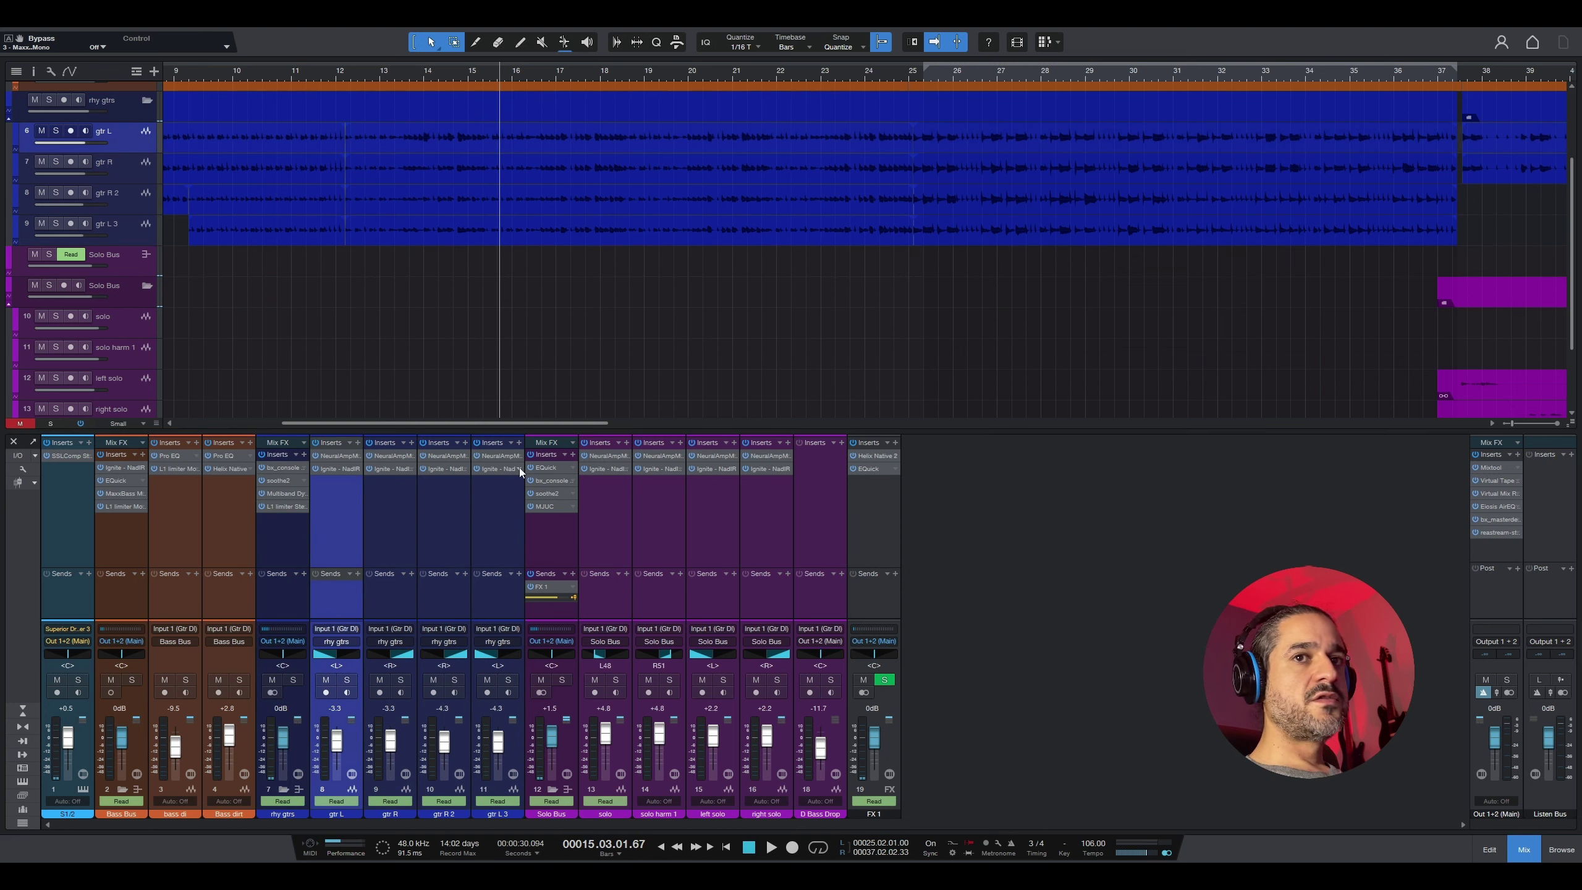
left_click(261, 456)
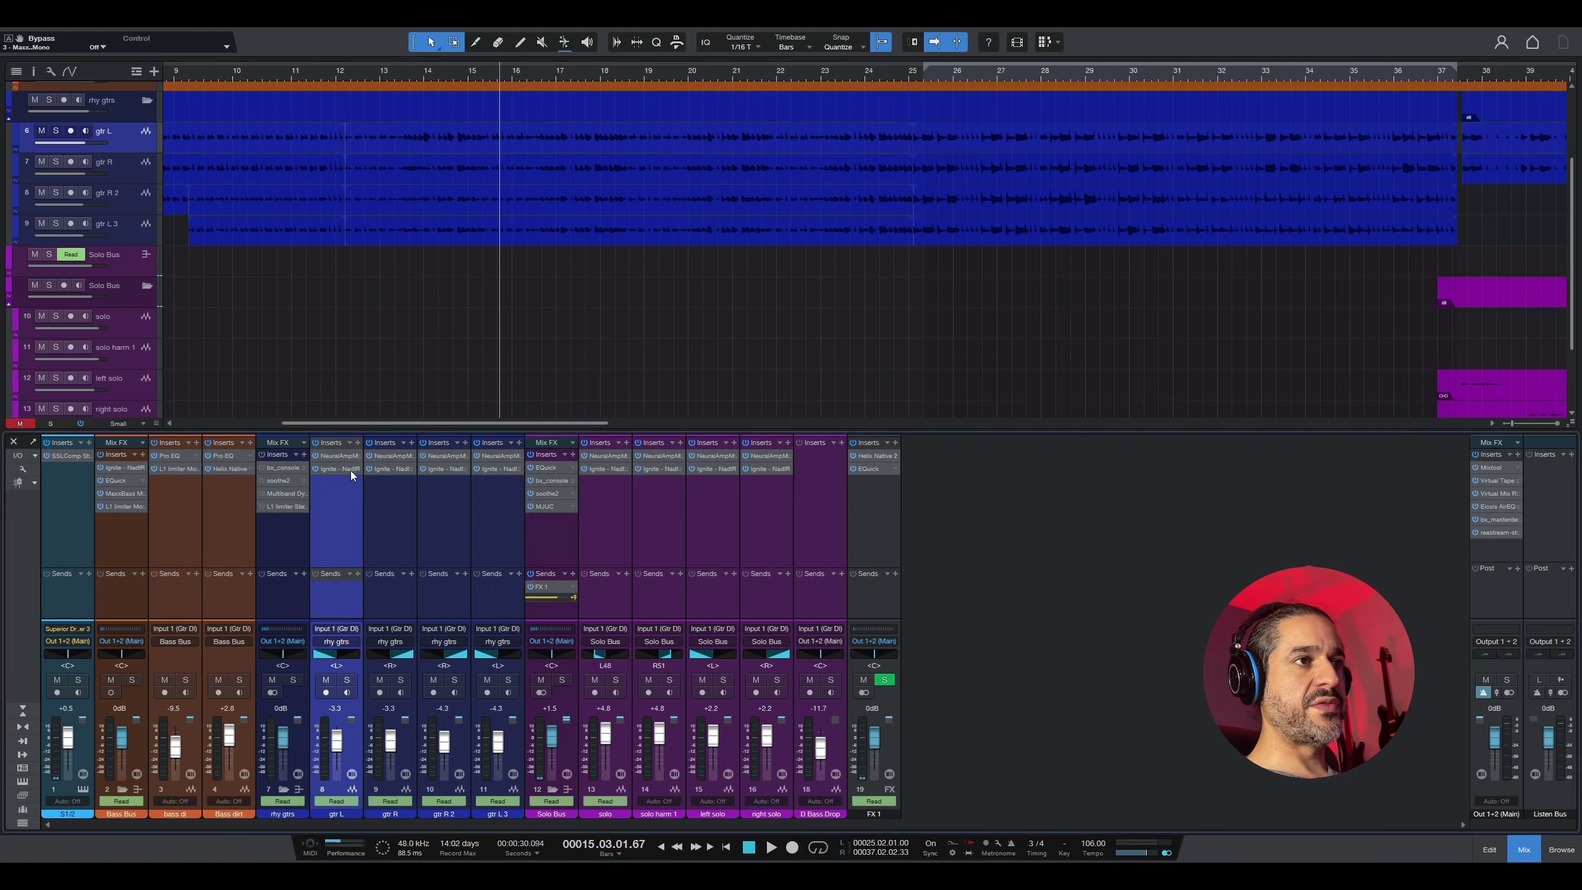
key("space")
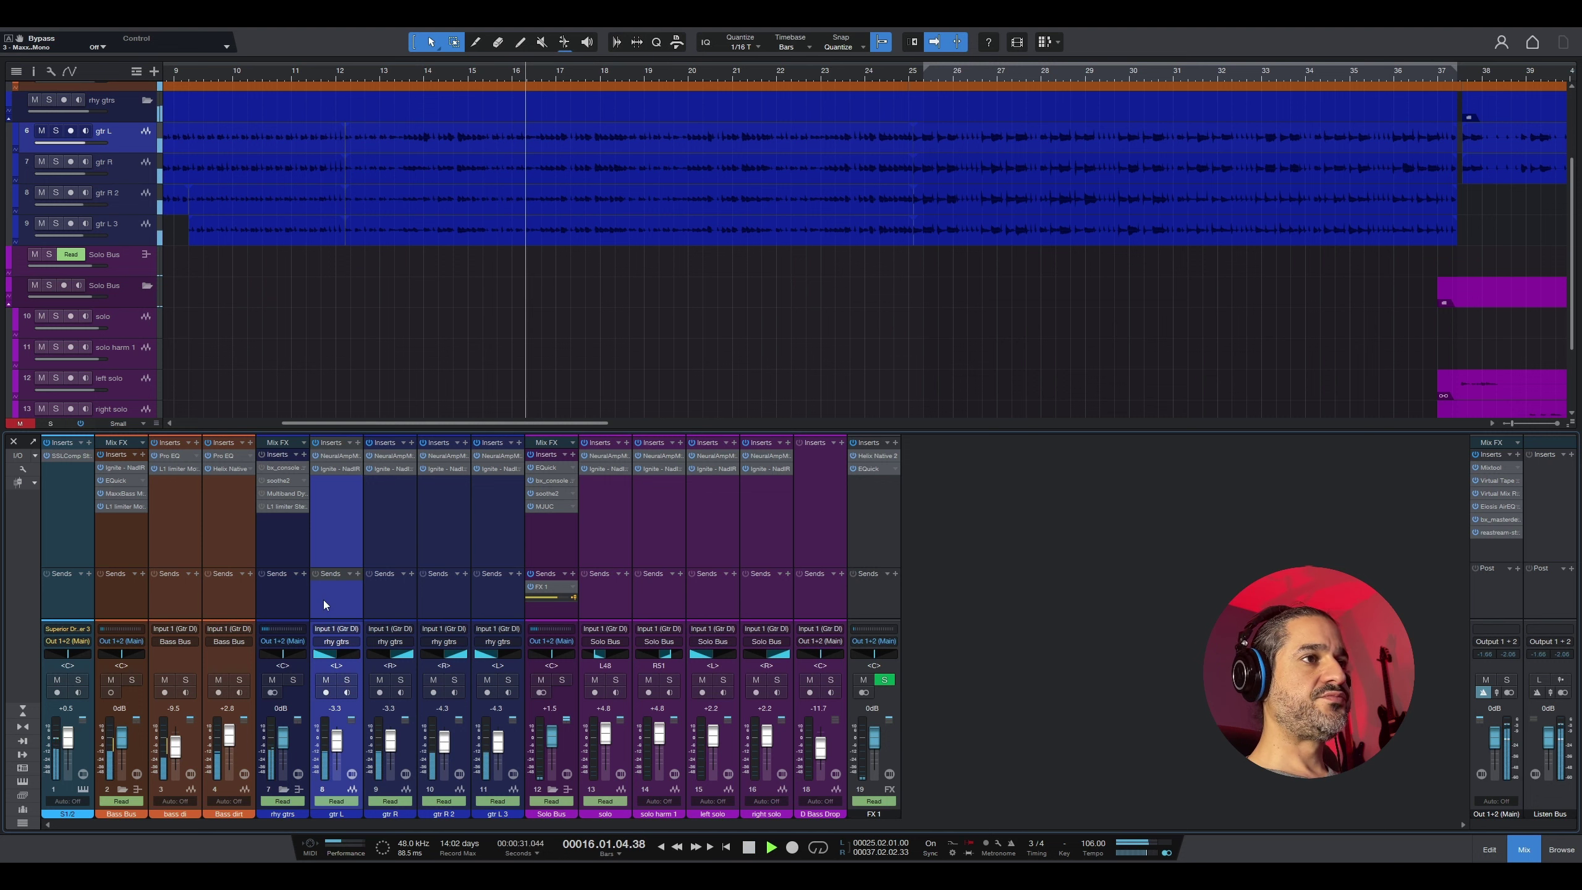
left_click(290, 679)
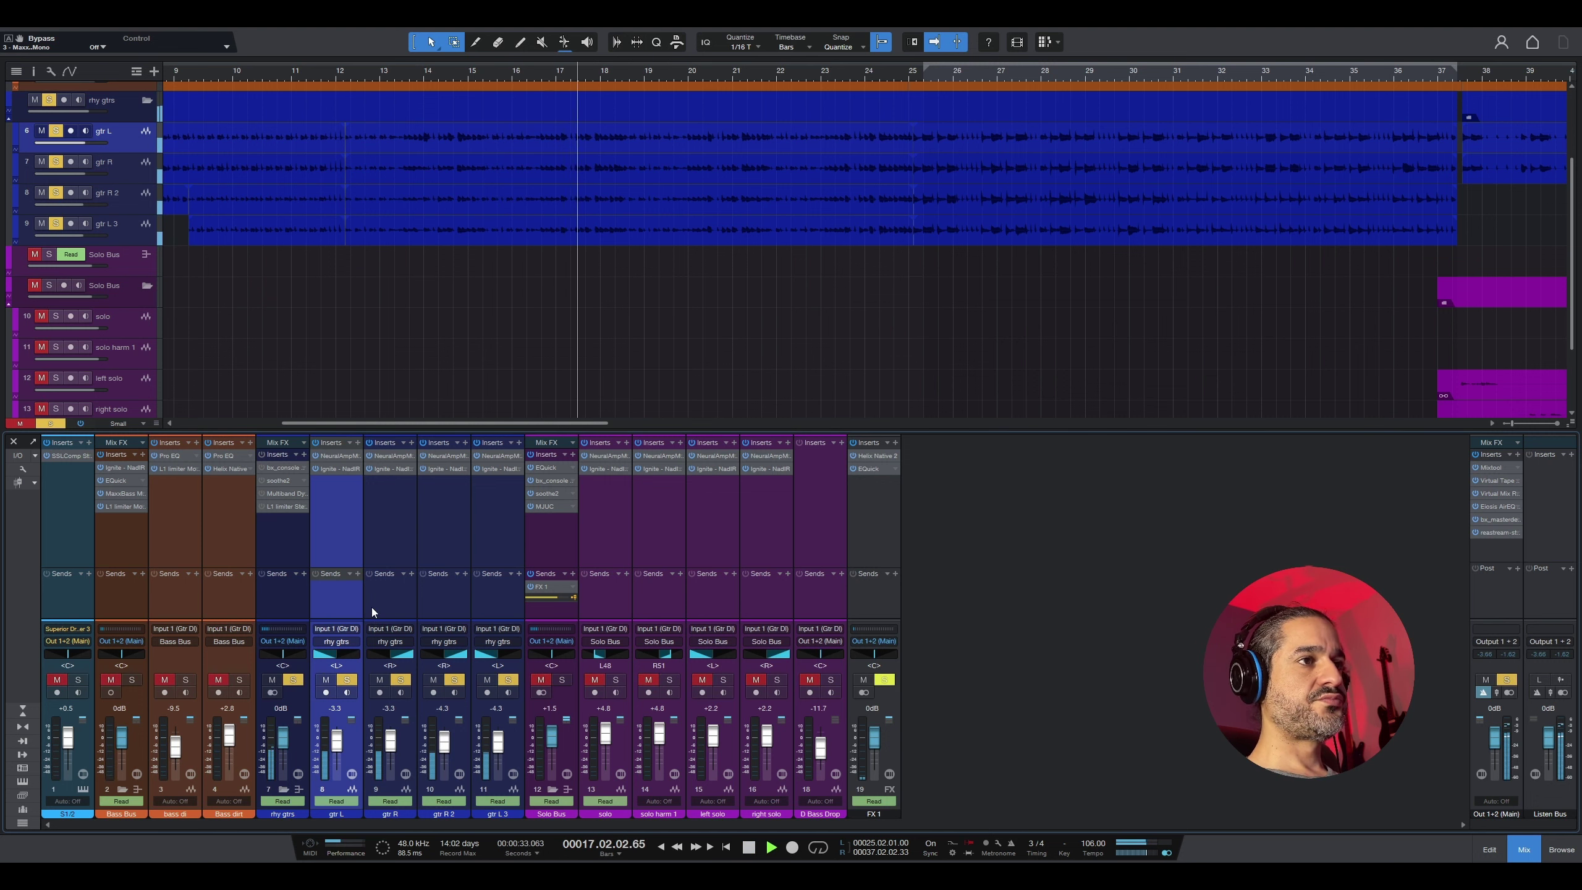
key("space")
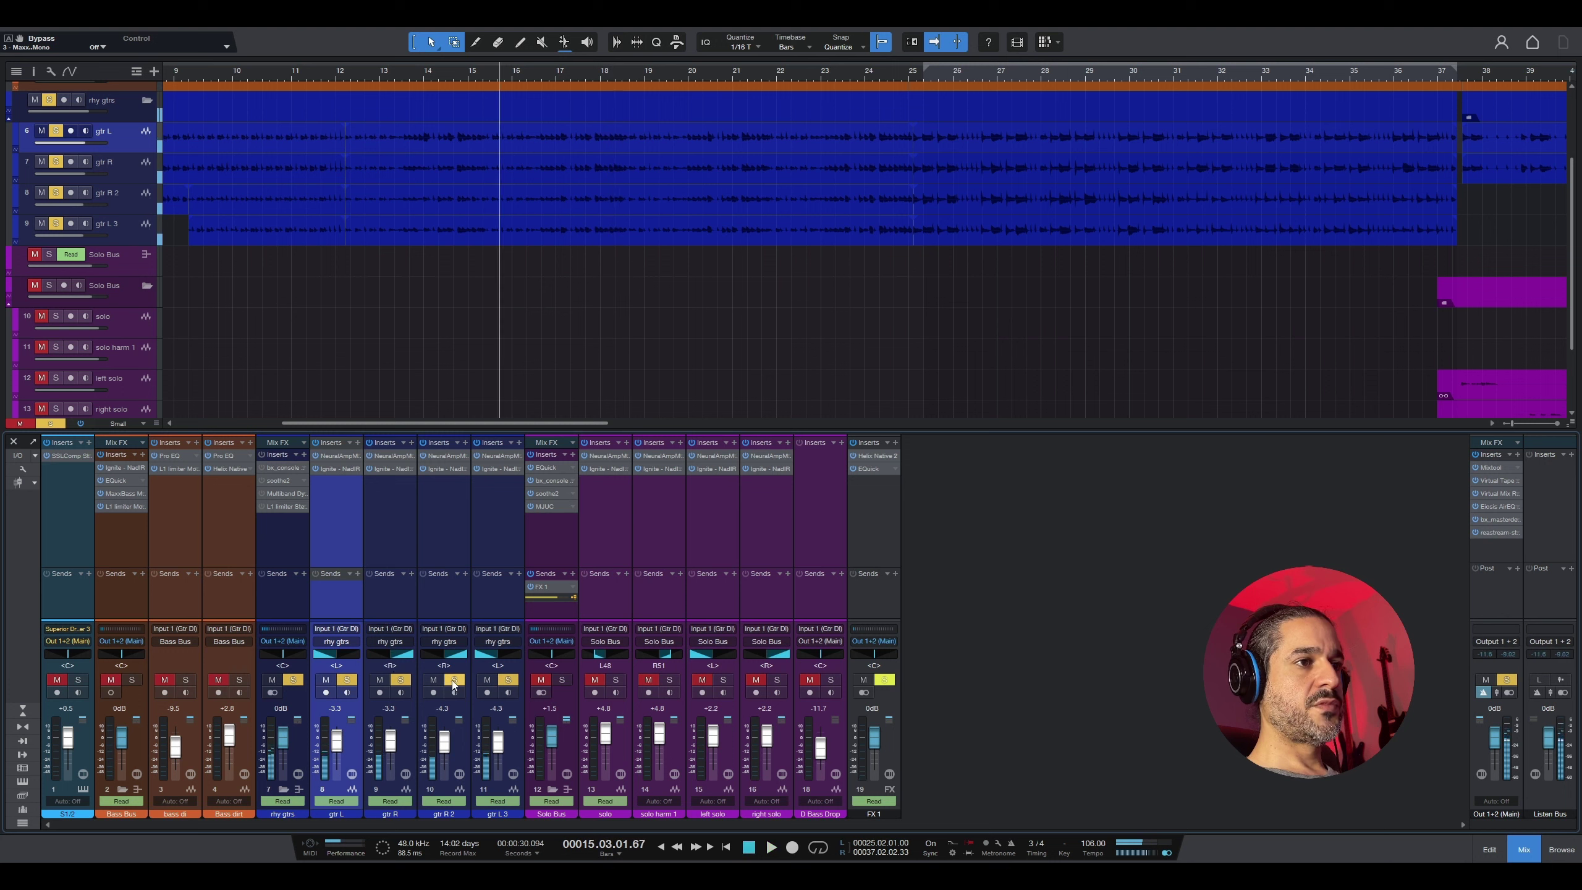
Step: Take gtr R 2 and gtr L 3 out of solo, and listen to gtr L and gtr R alone
left_click(454, 680)
left_click(503, 681)
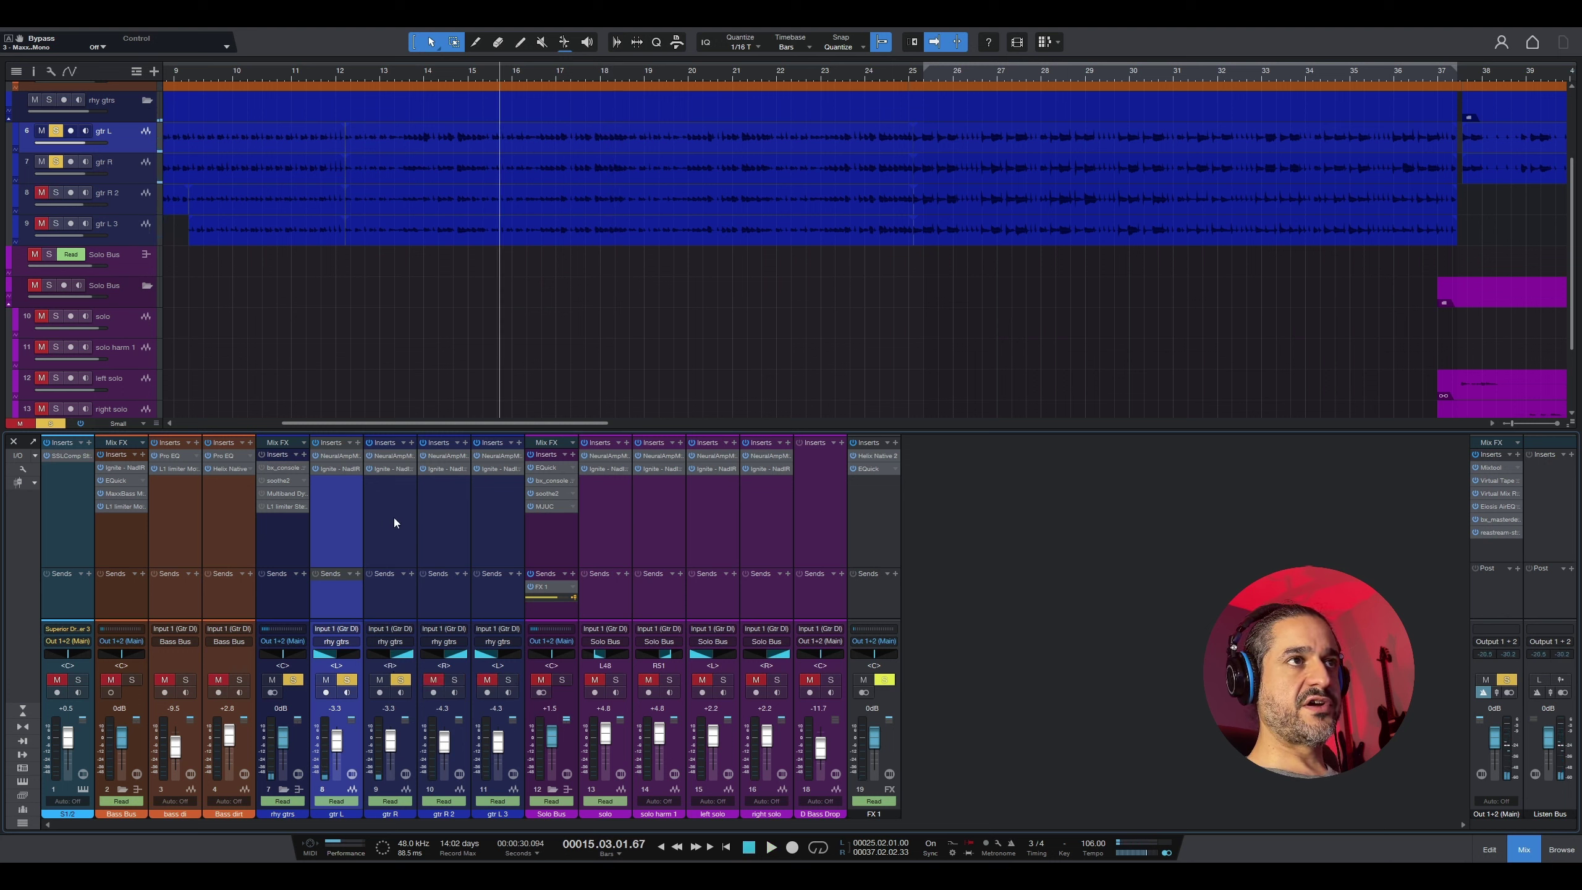
key("space")
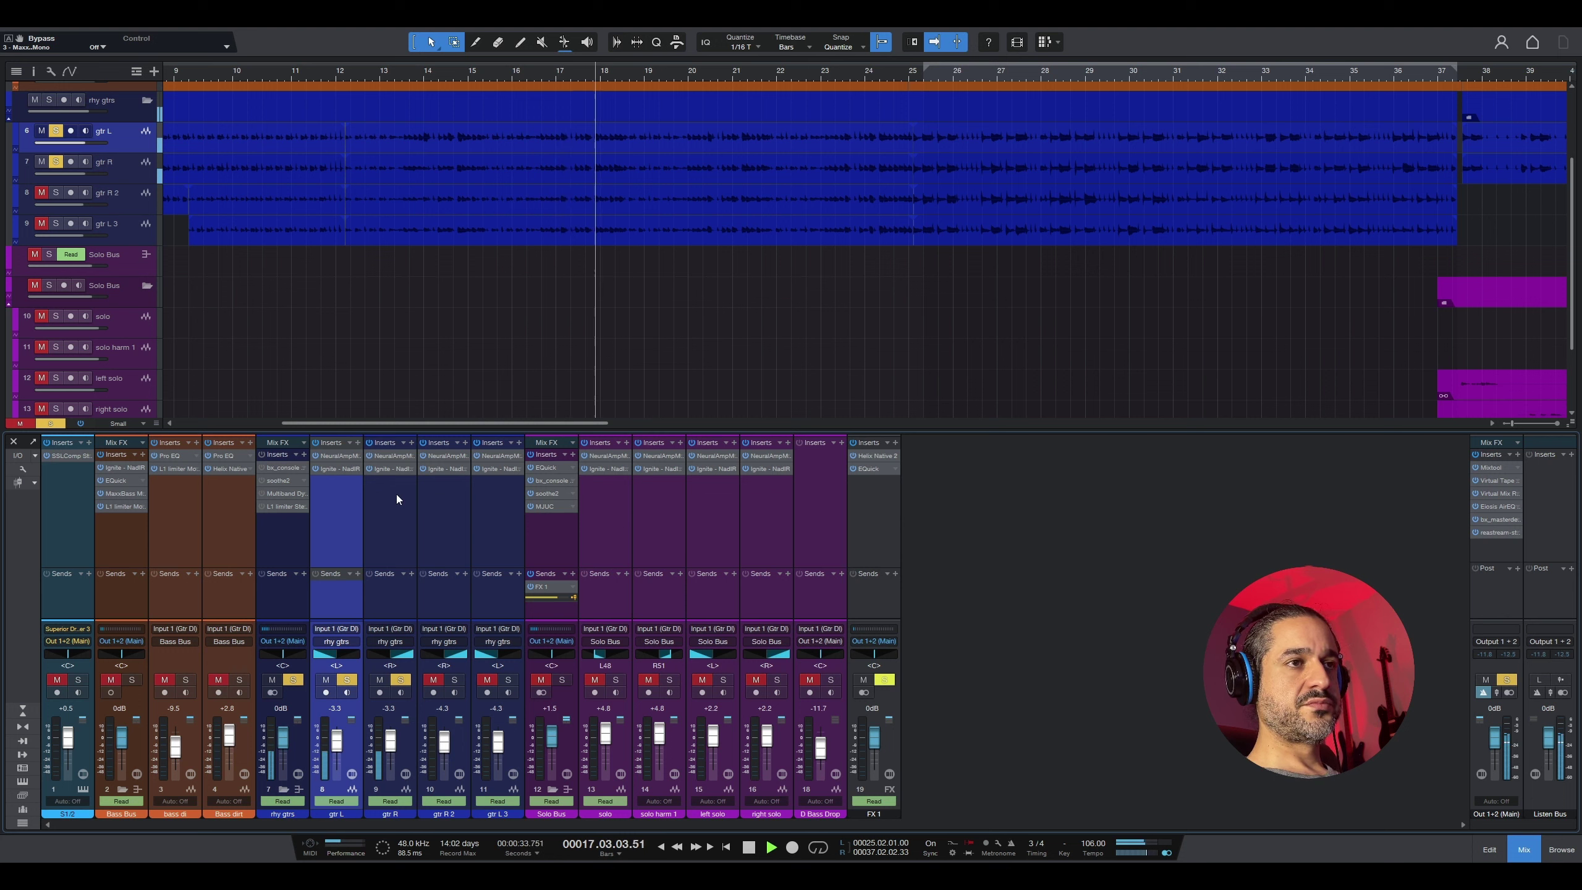
key("space")
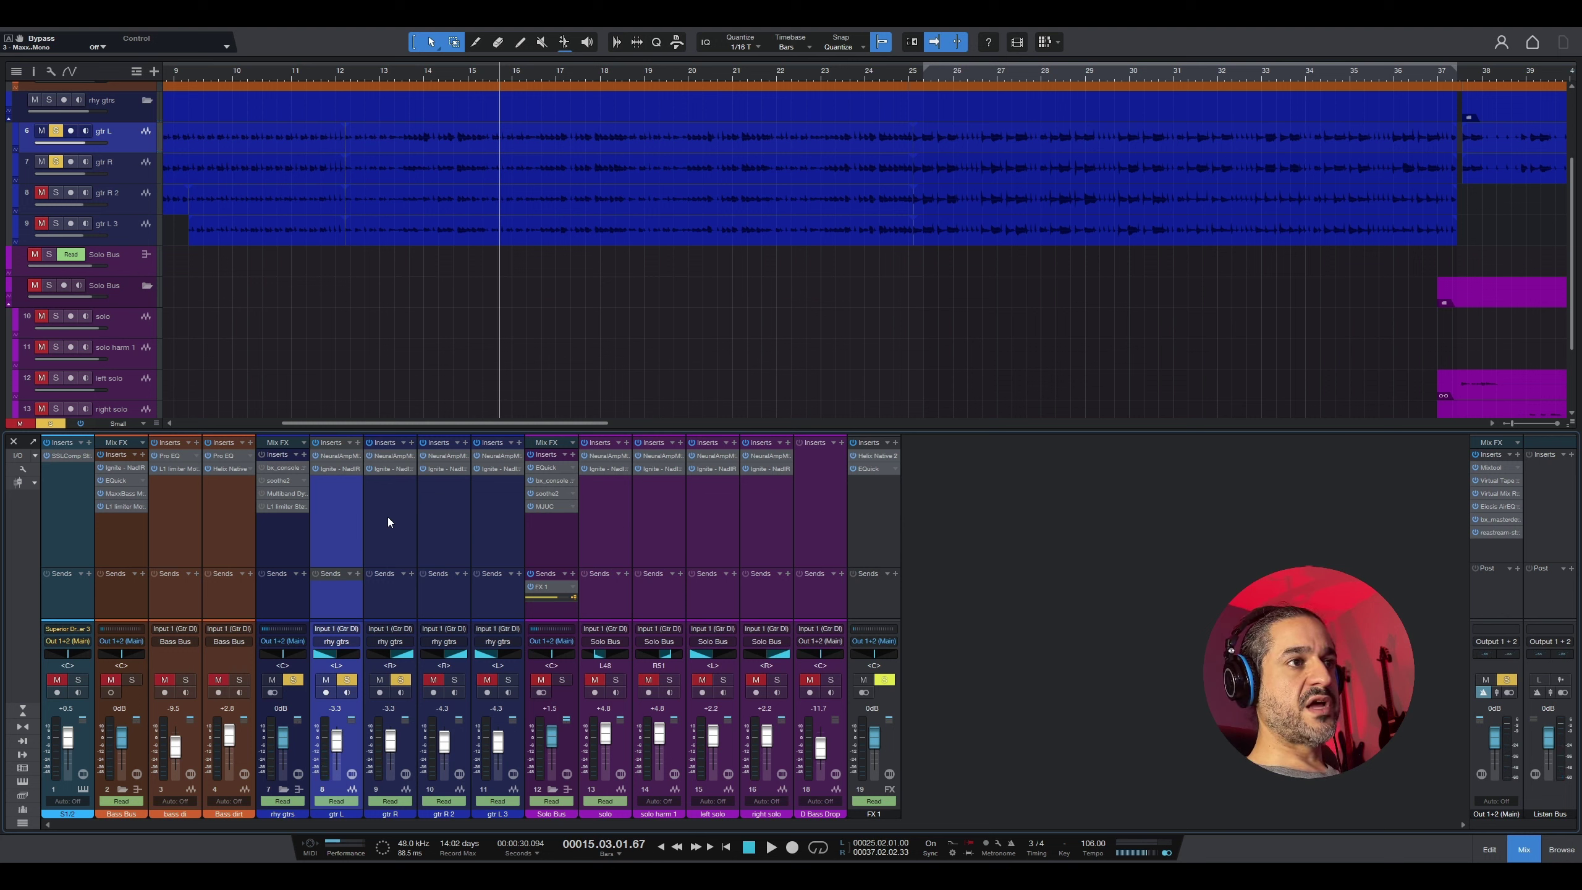
Step: Point out the gtr R and gtr L 3 channels, and move the solo from gtr L and gtr R to gtr R 2 and gtr L 3
left_click(367, 521)
left_click(350, 487)
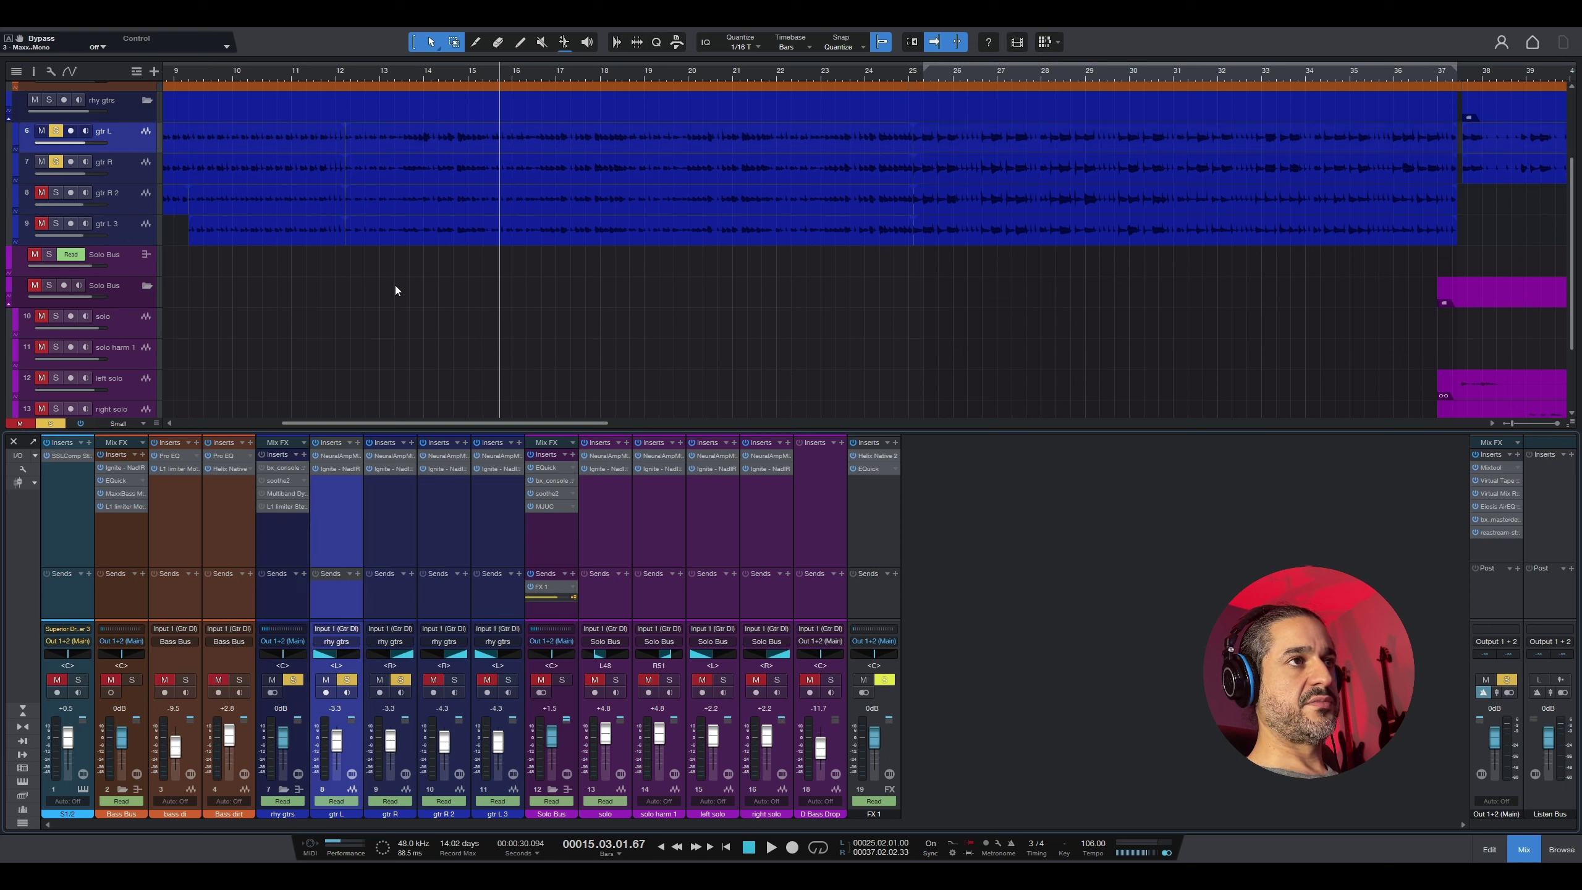
left_click(399, 520)
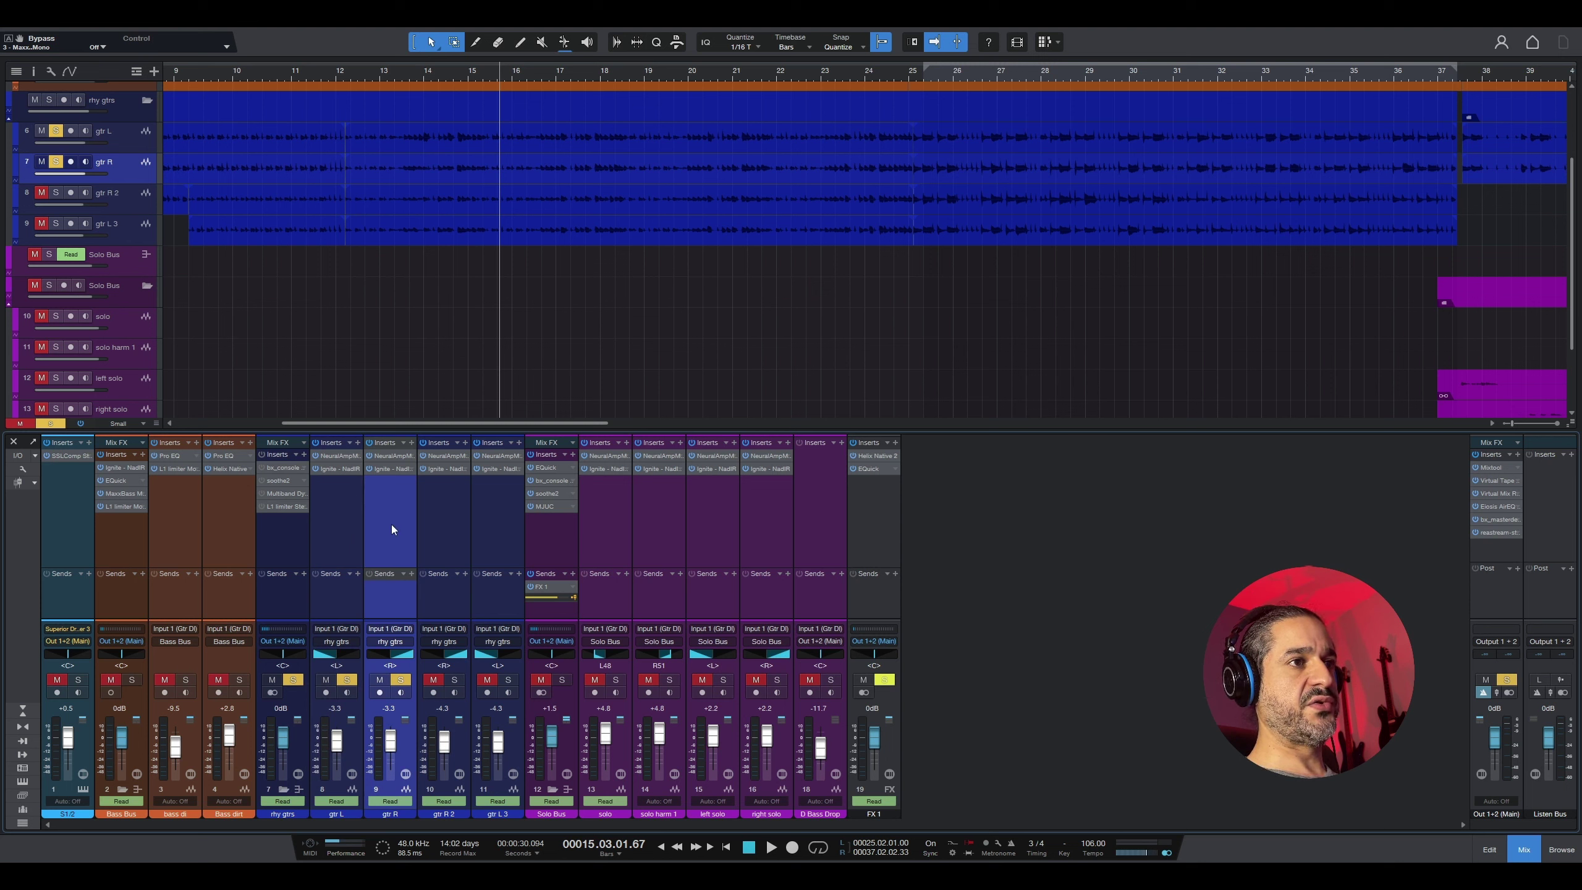
left_click(495, 526)
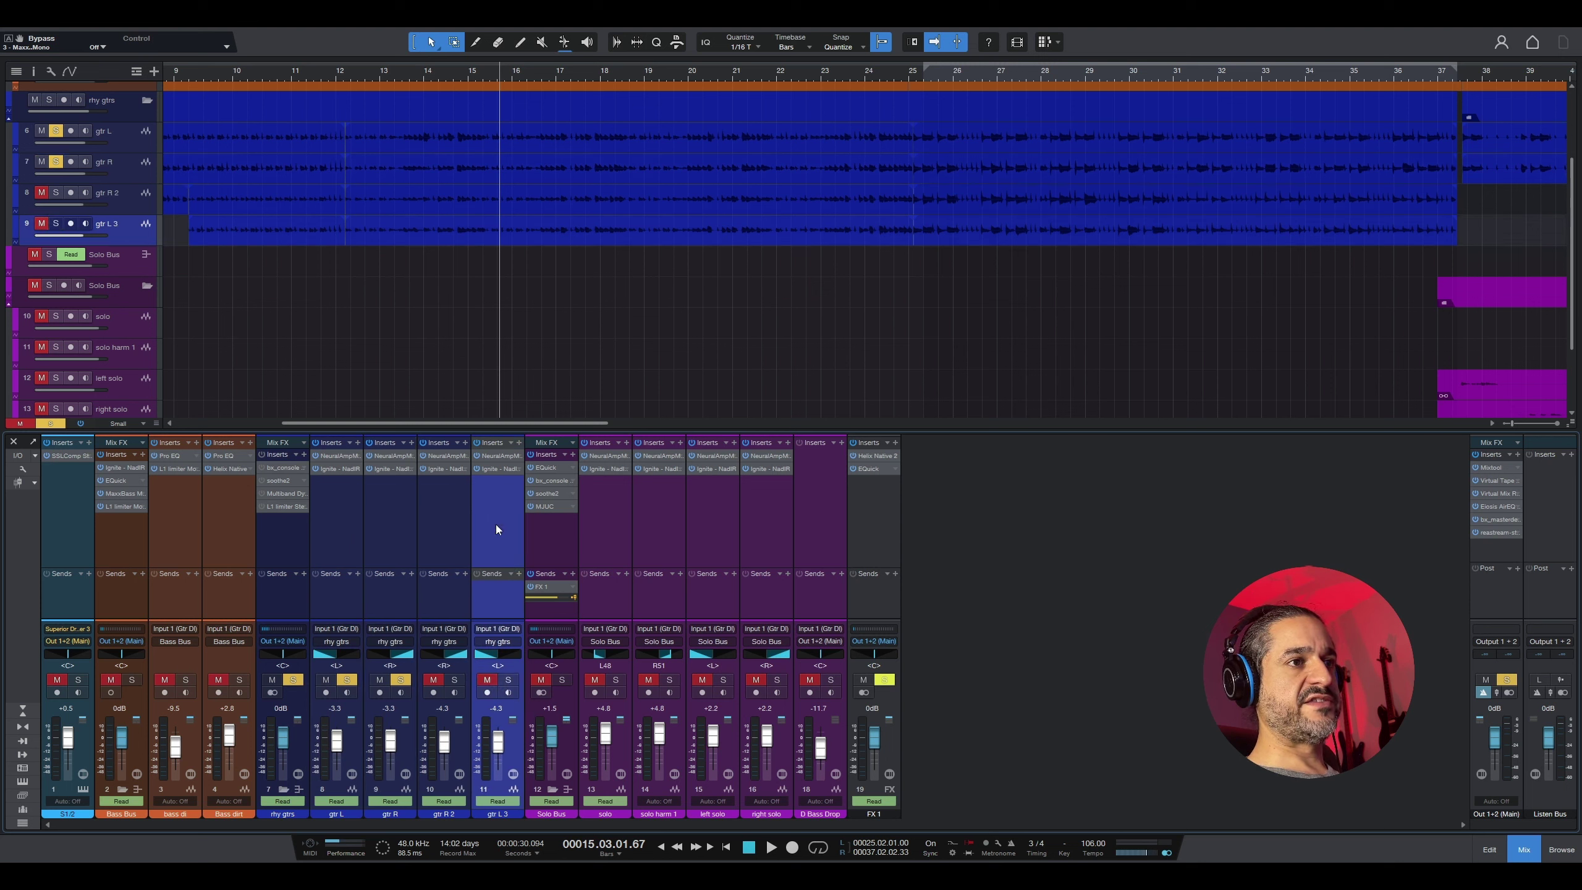
left_click(400, 679)
left_click(347, 679)
left_click(454, 679)
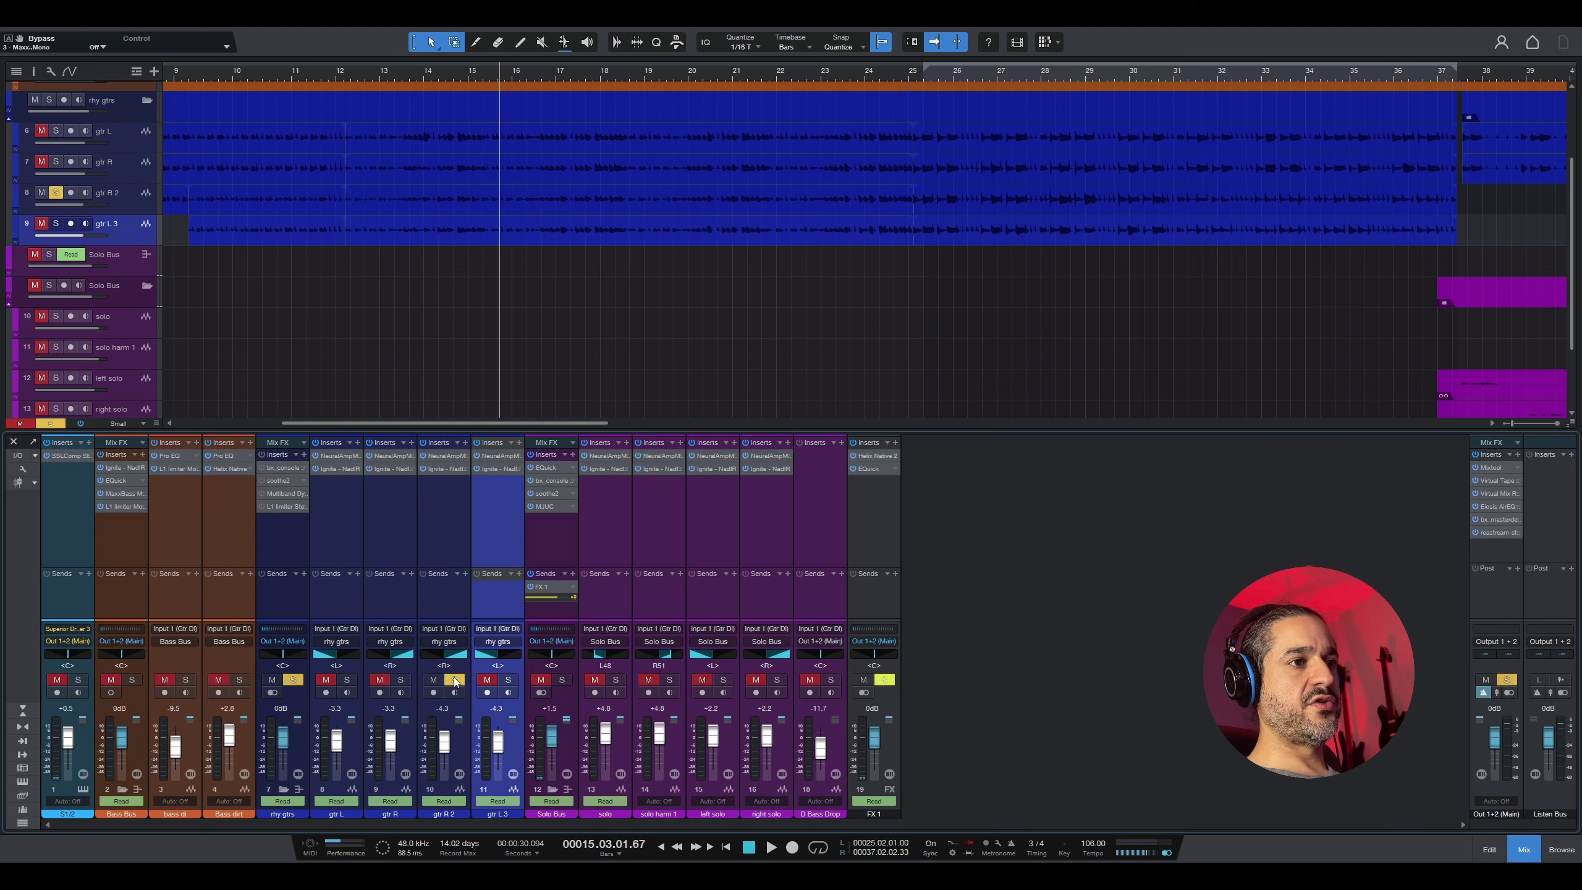
left_click(508, 680)
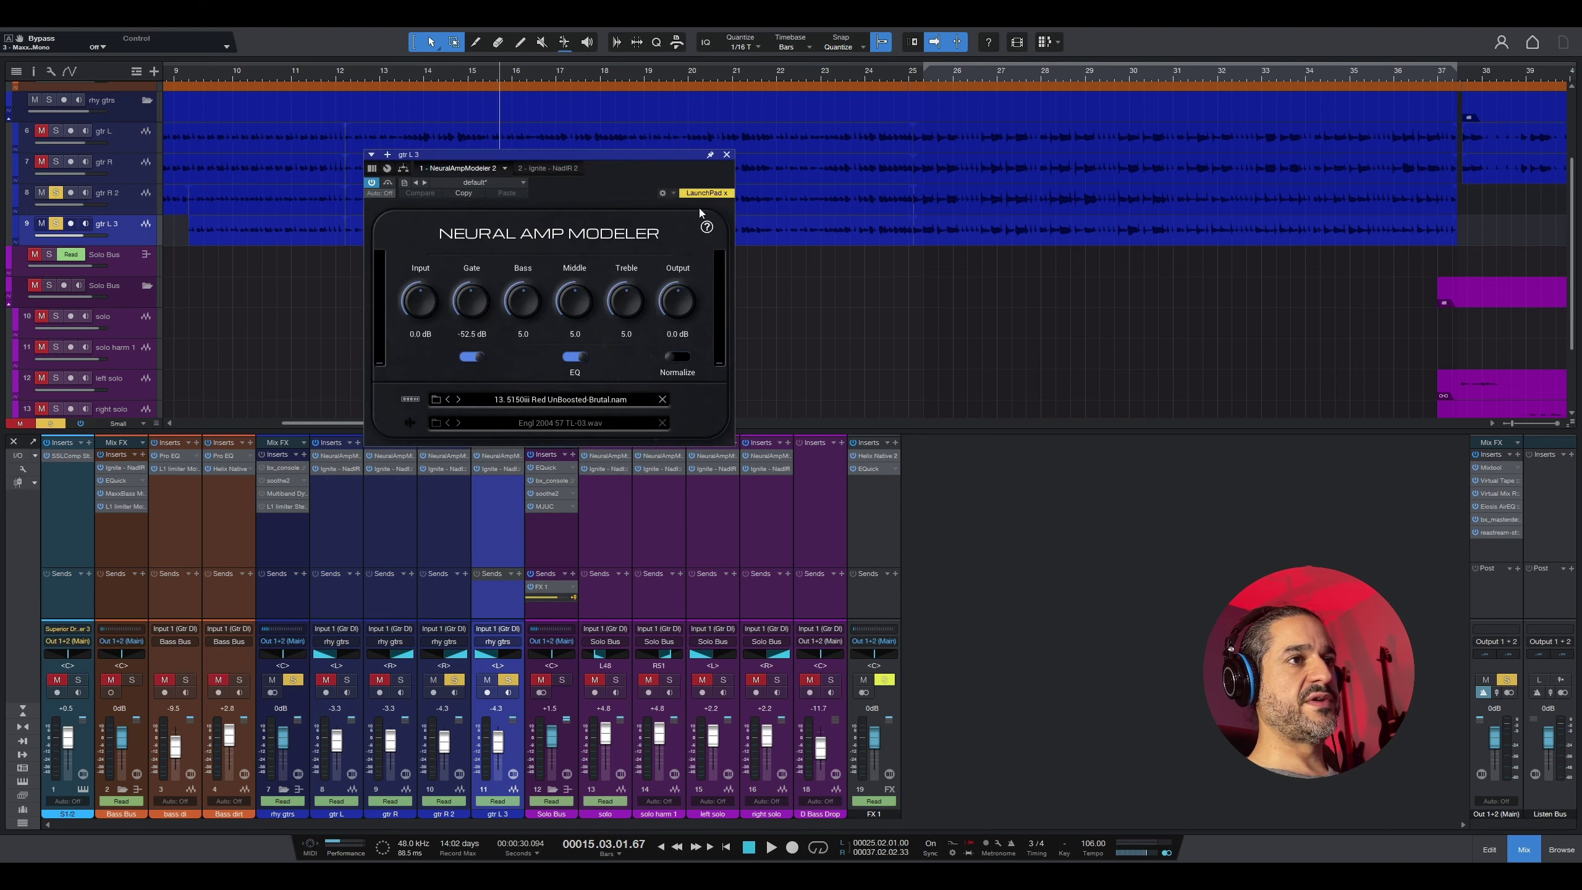
Step: Close Neural Amp Modeler on gtr L 3, and listen to gtr R 2 and gtr L 3 on their own
left_click(726, 154)
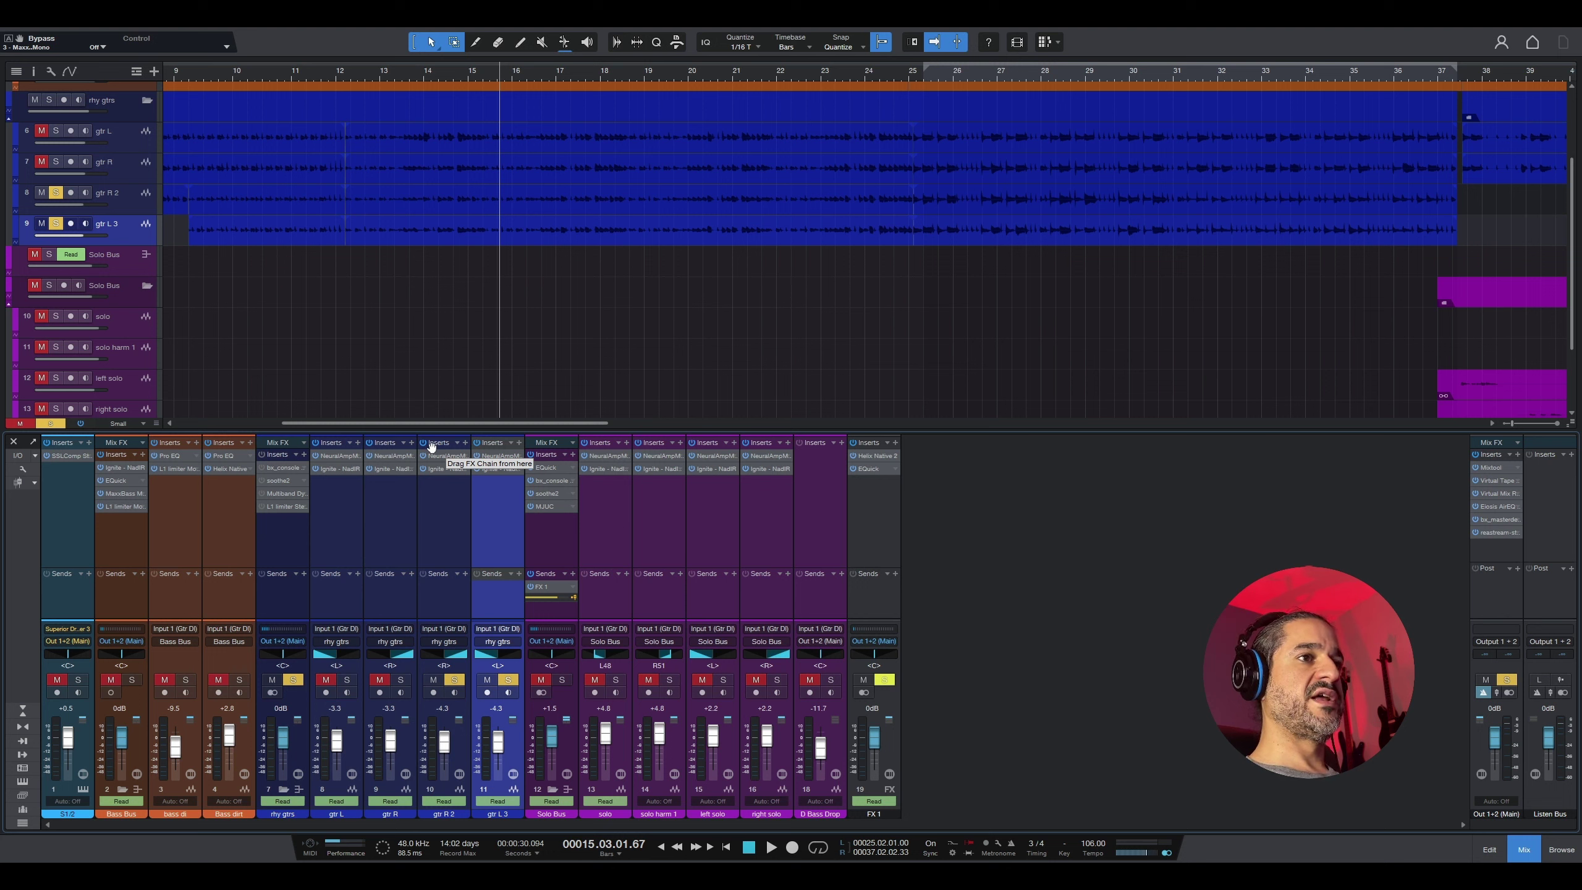
key("space")
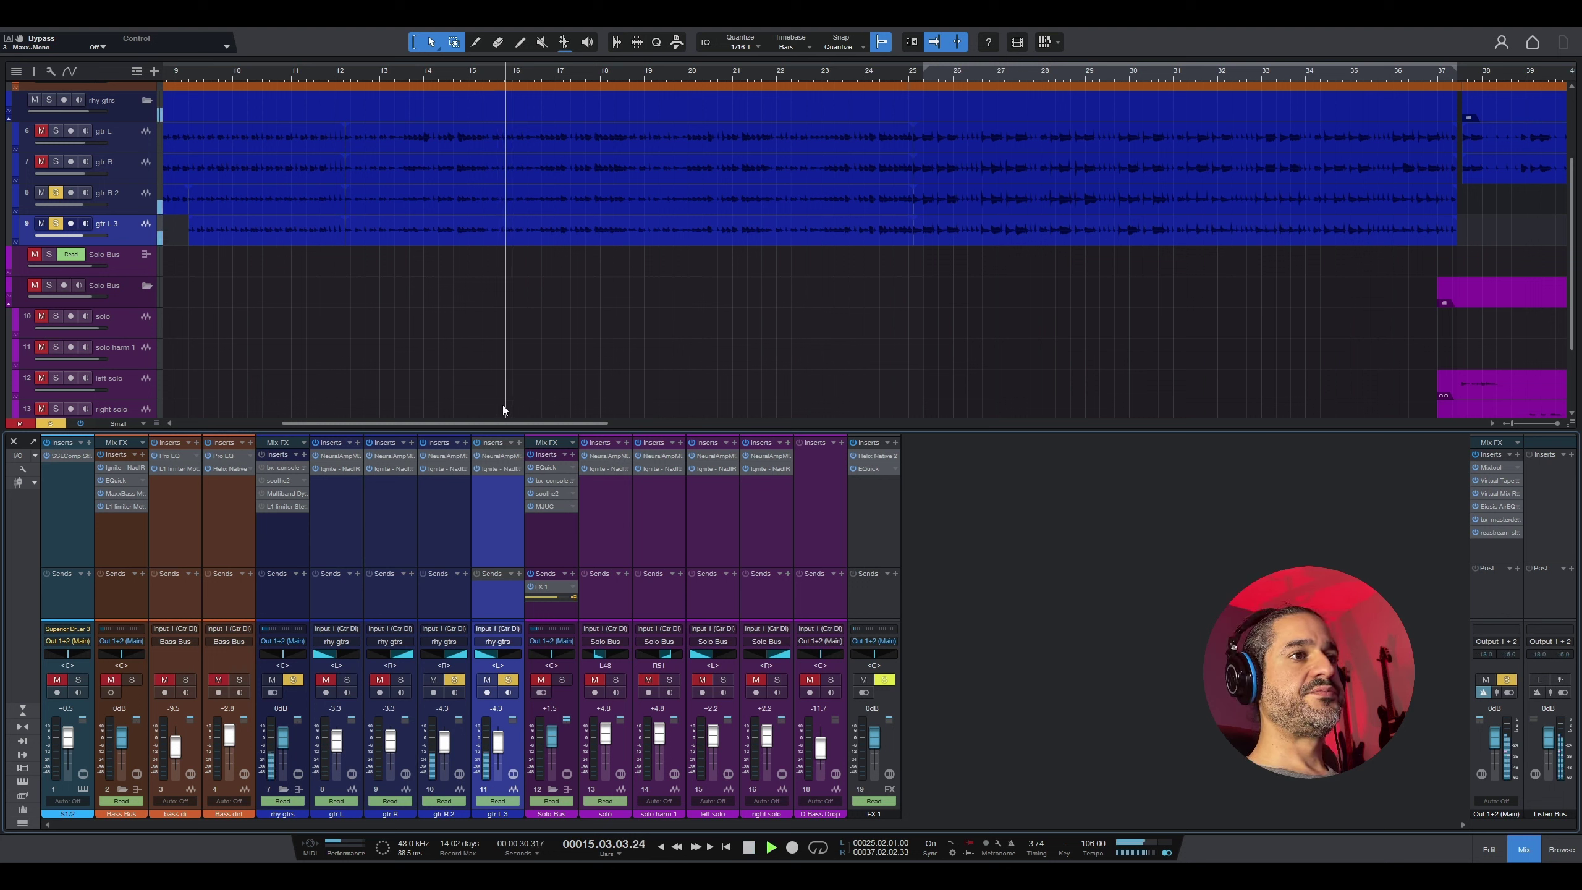
key("space")
Step: Add gtr R and gtr L to the solo, and play all four rhythm guitars together
left_click(402, 680)
left_click(349, 680)
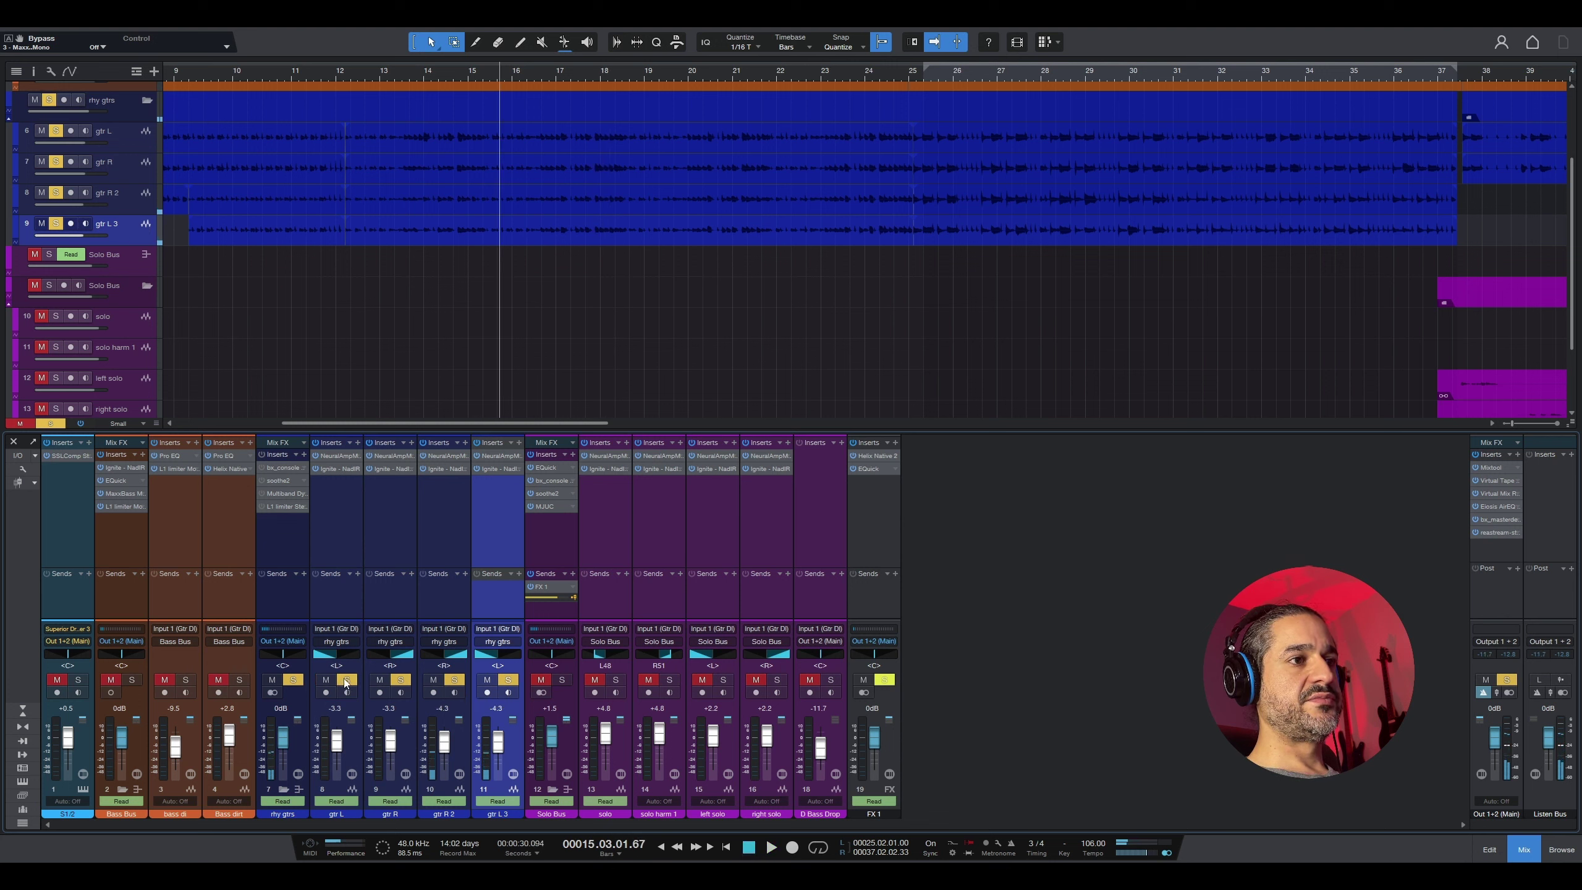
key("space")
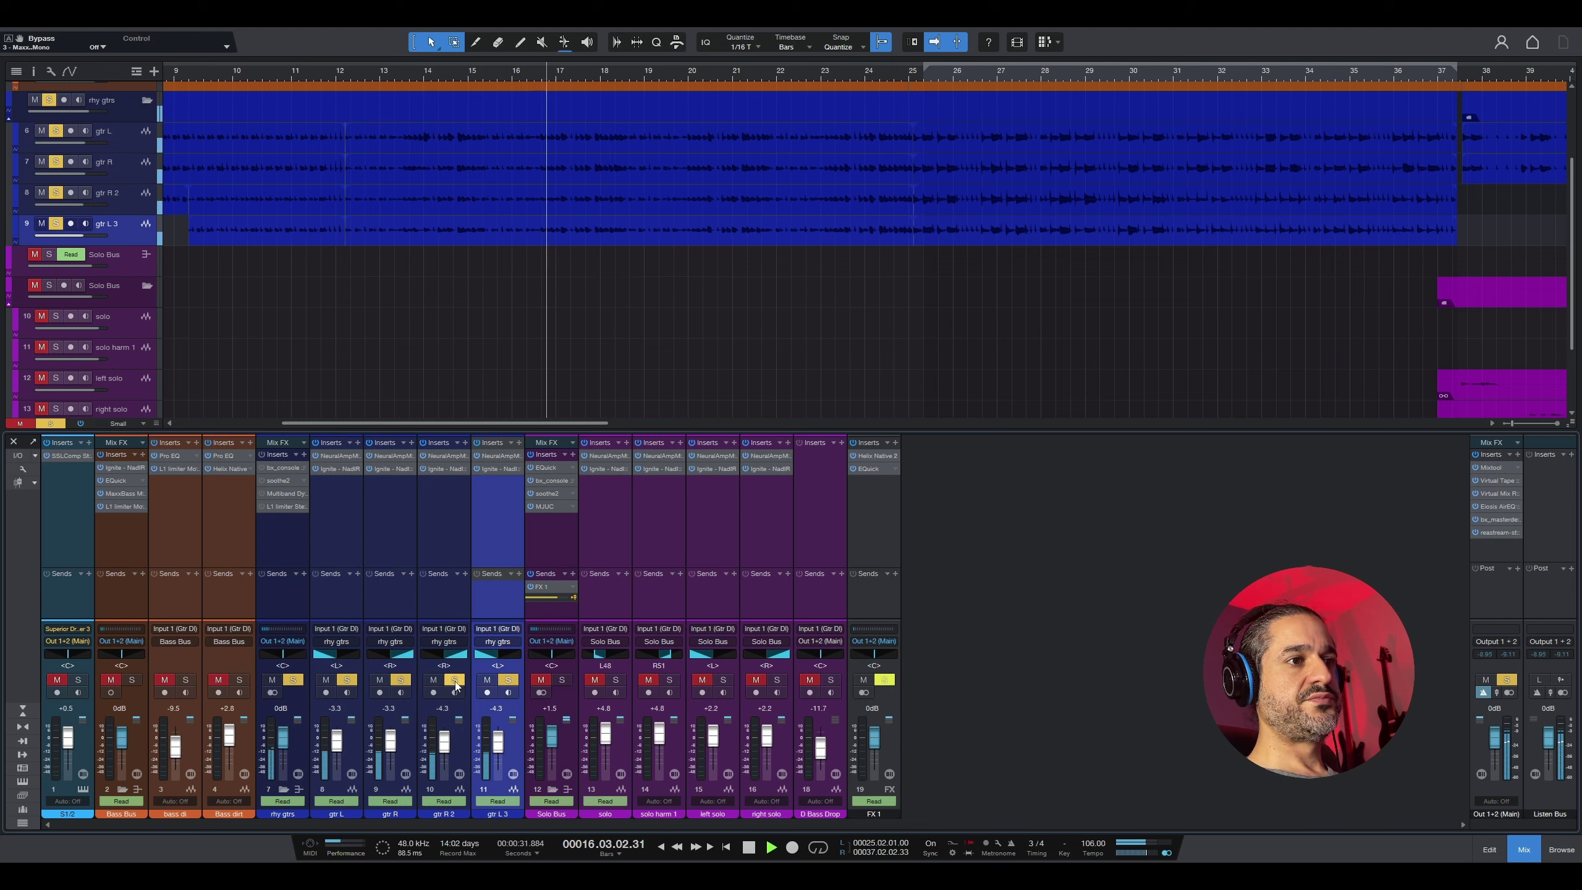
Step: Select gtr R 2 and gtr L 3 together, and compare the rhythm guitars with the pair muted and unmuted during playback
left_click(447, 537)
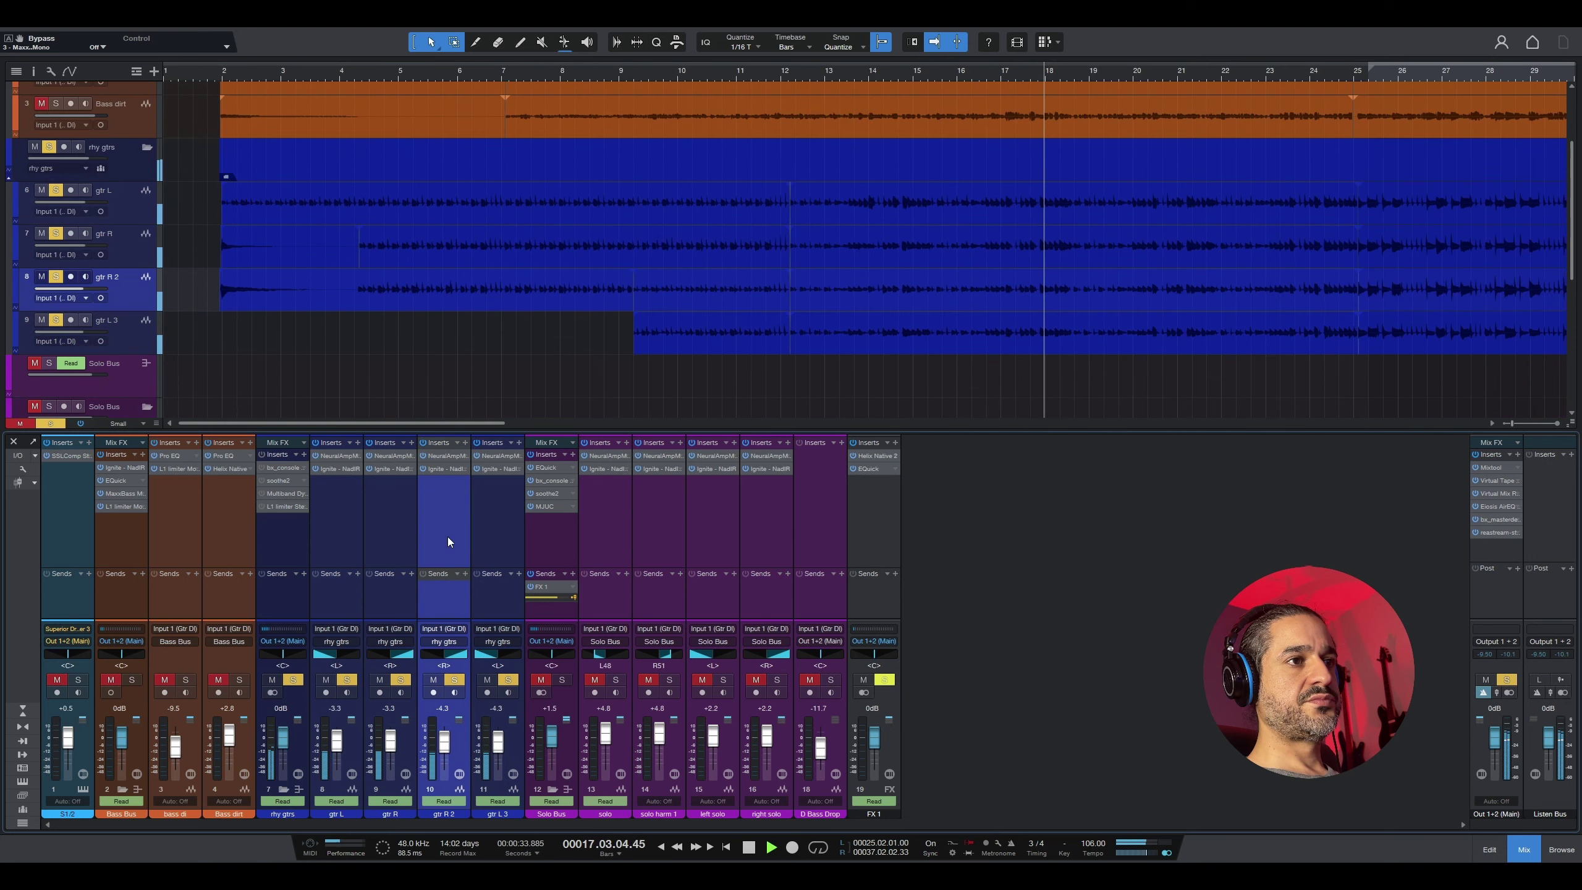
left_click(489, 544, "ctrl")
left_click(434, 680)
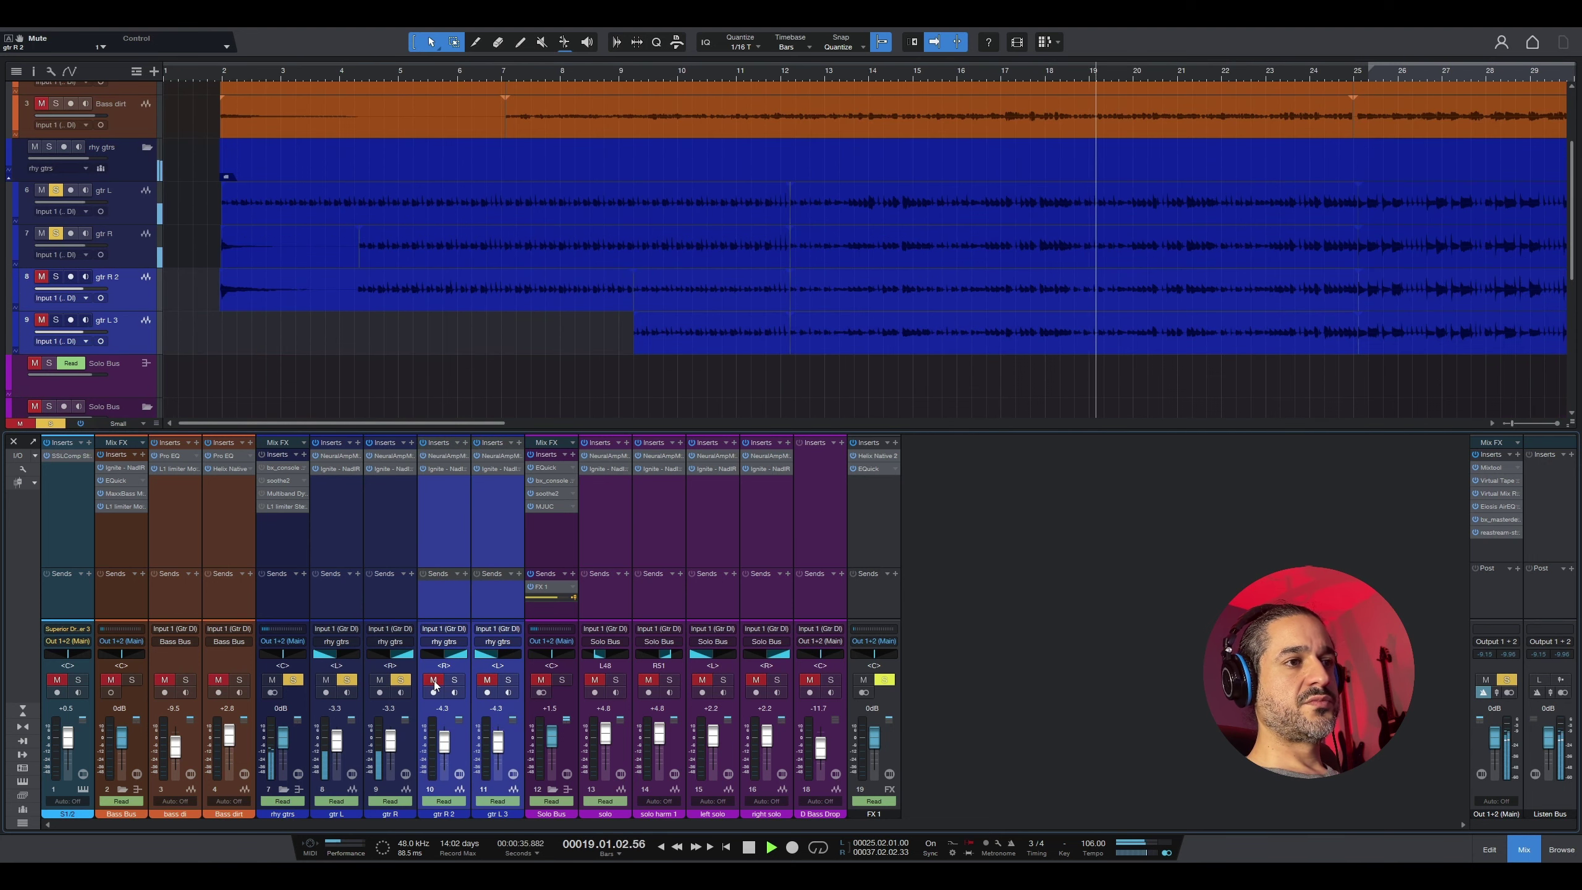
key("space")
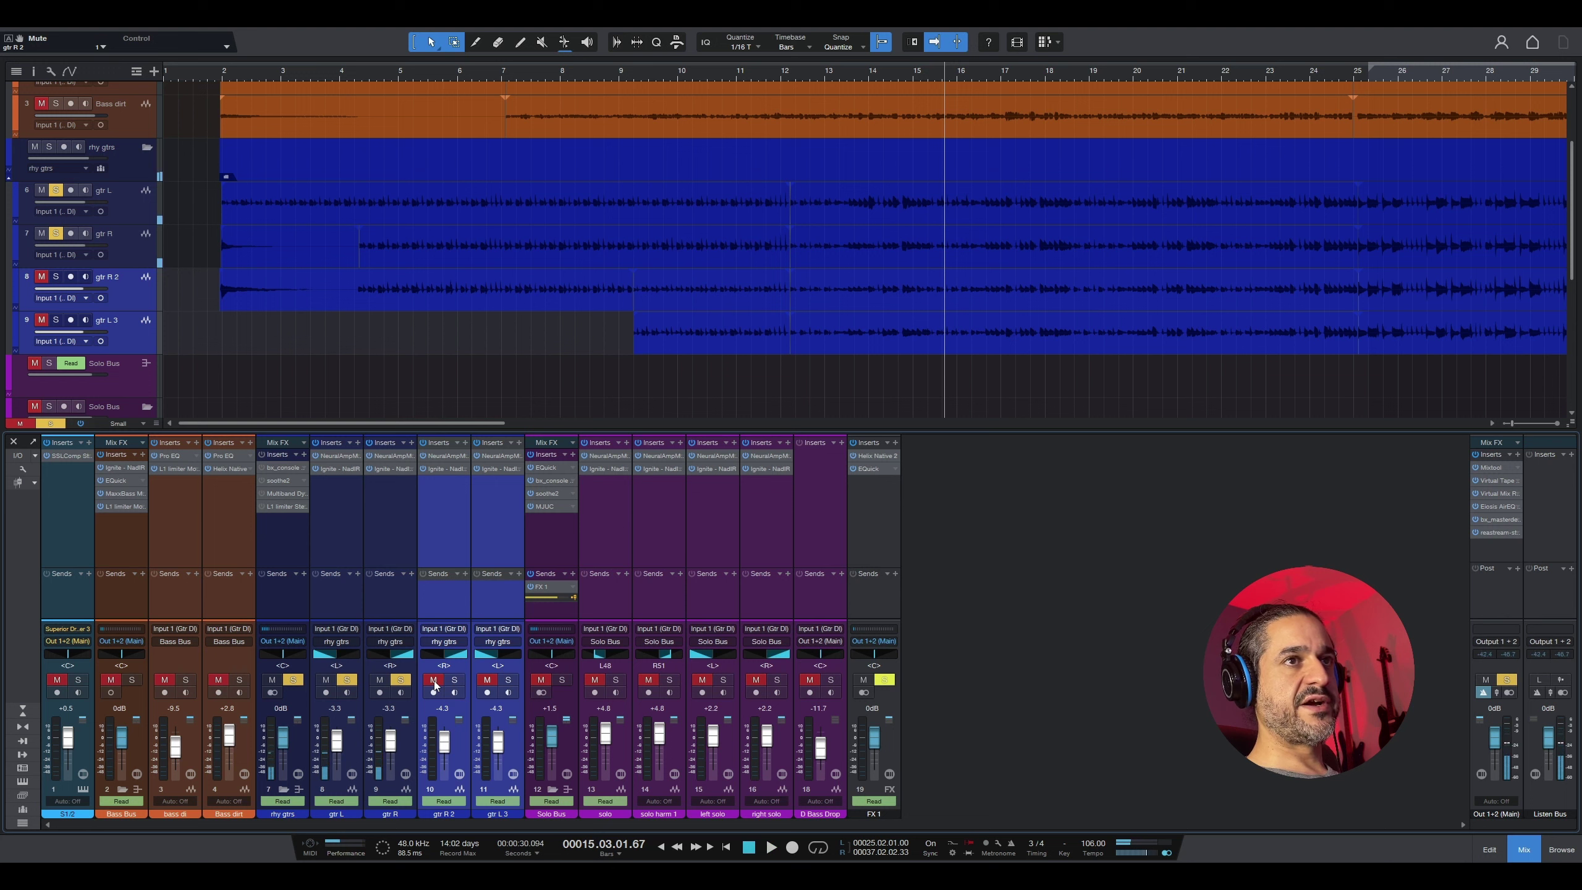
key("space")
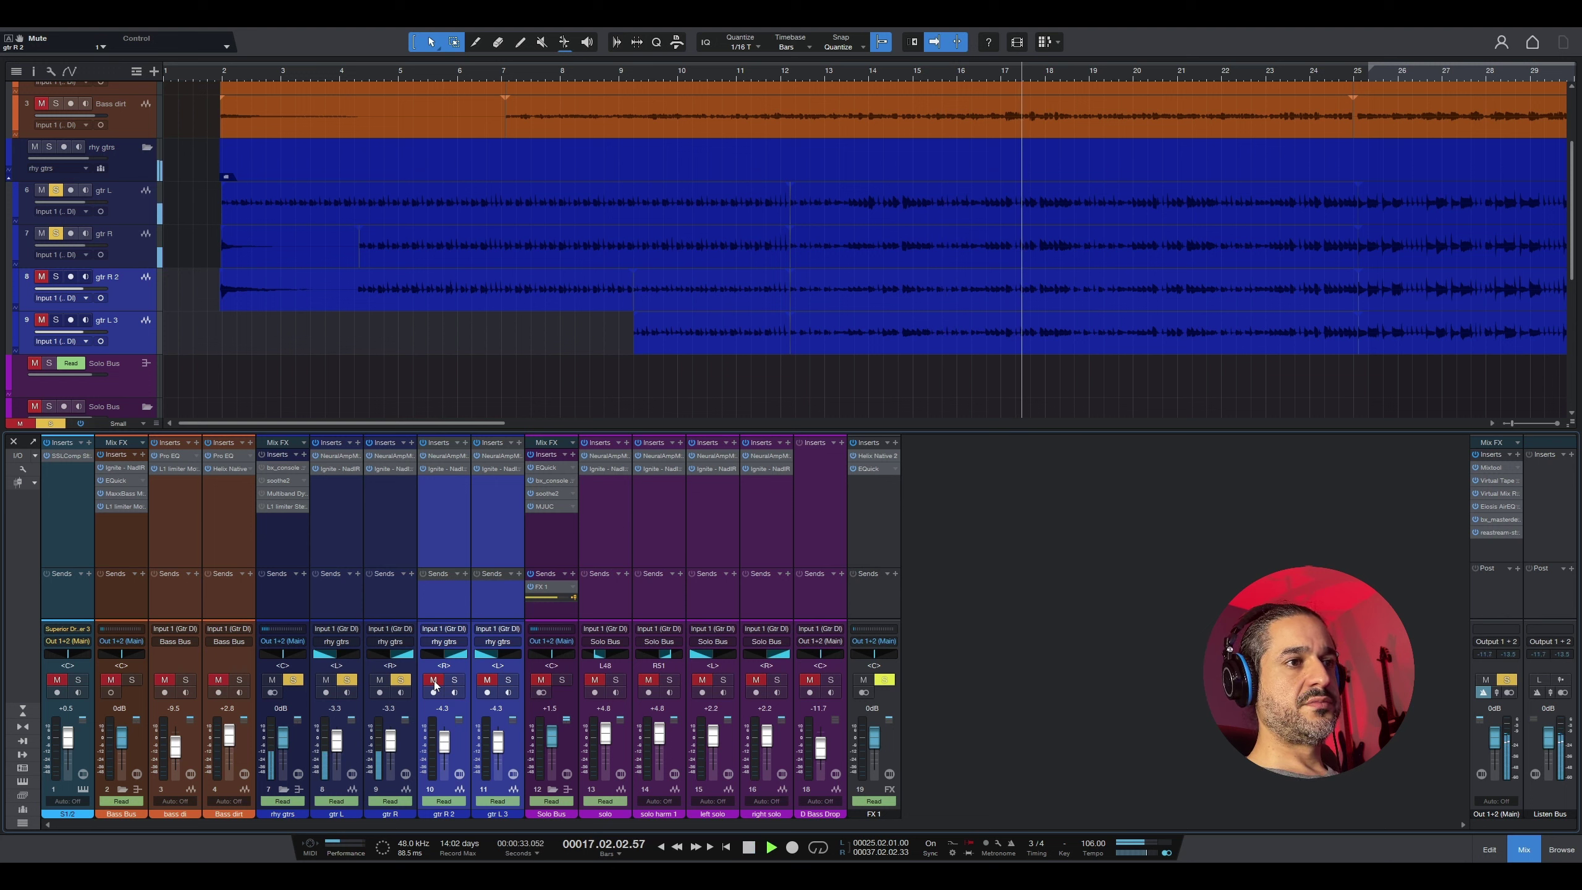
left_click(434, 680)
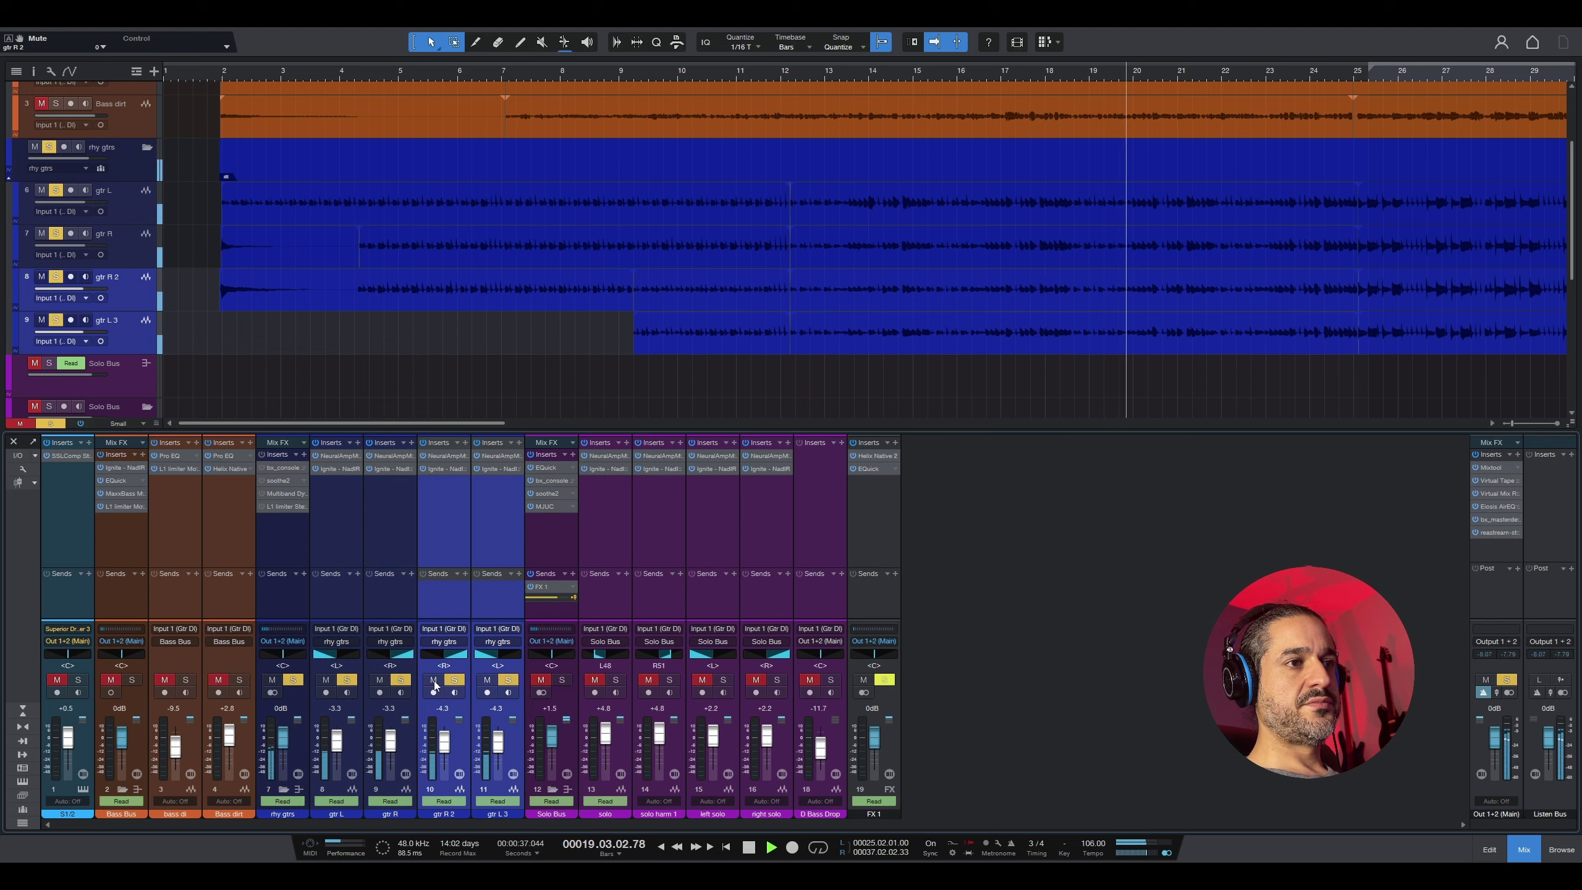
left_click(433, 680)
key("space")
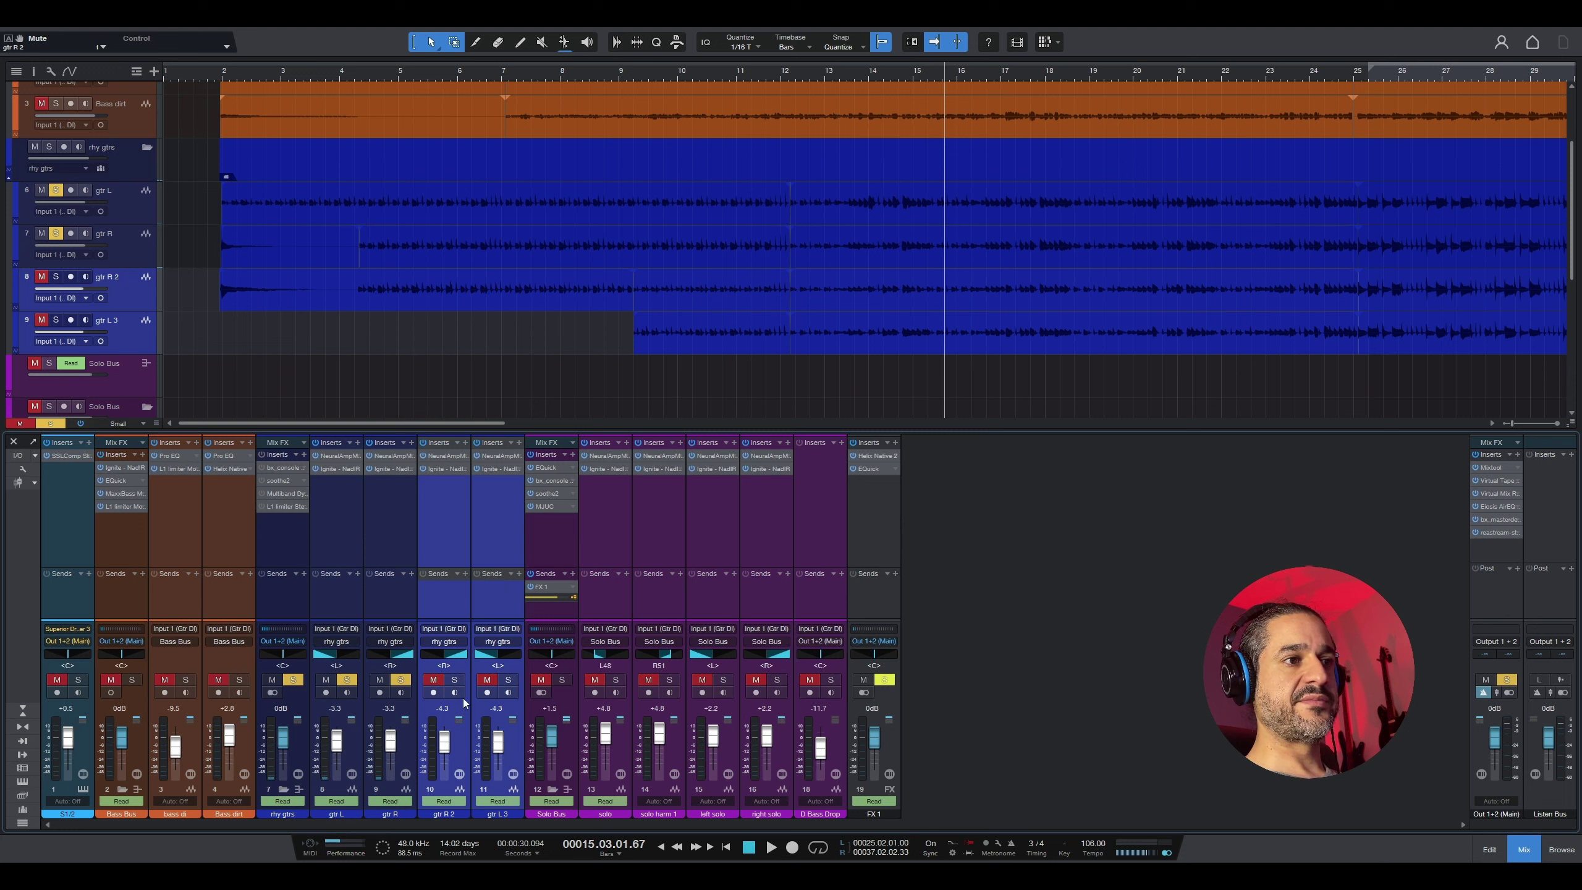
Step: Unmute and solo gtr R 2 and gtr L 3, and play all four rhythm guitars again from around bar 19
key("m")
key("s")
key("space")
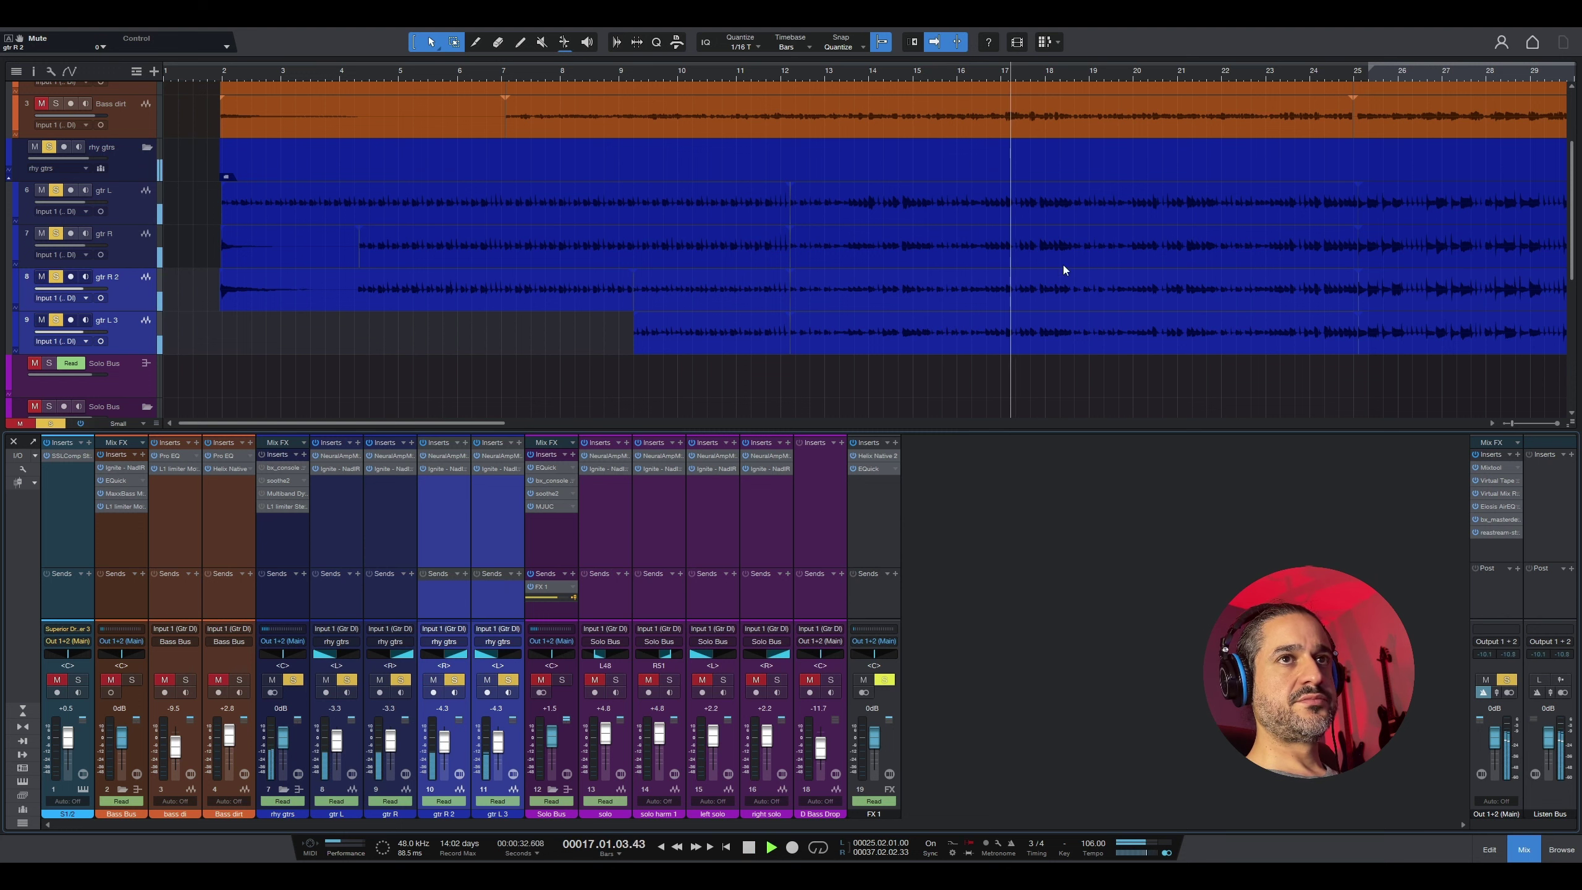
key("space")
left_click(1099, 72)
key("space")
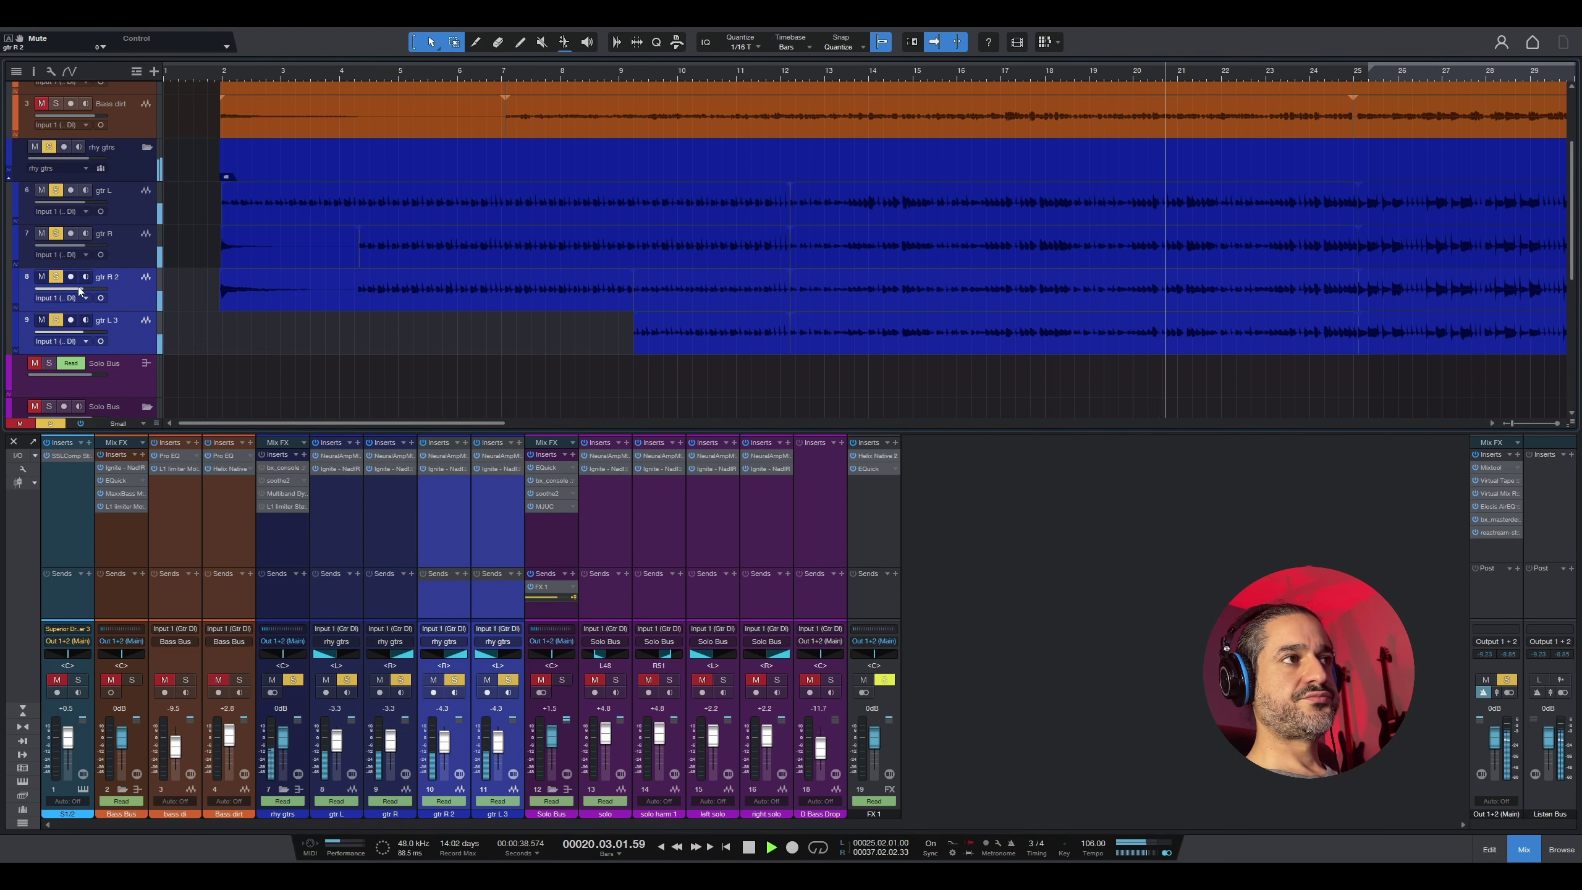
Step: Unsolo and mute gtr L and gtr R during playback to hear only gtr R 2 and gtr L 3
left_click(55, 189)
left_click(41, 190)
left_click(55, 233)
left_click(42, 233)
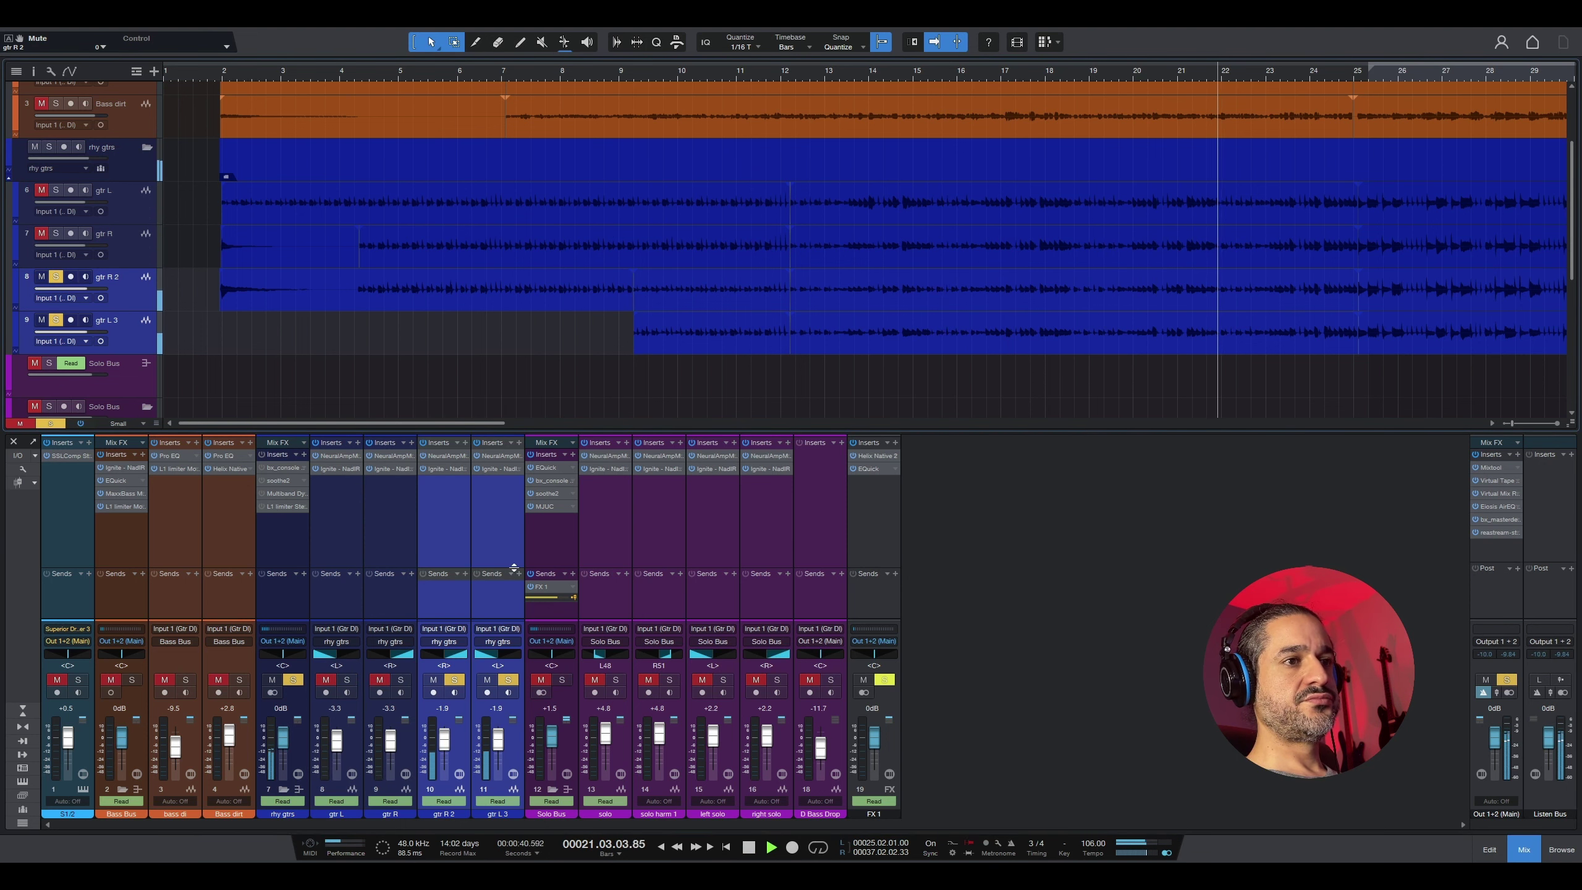
key("space")
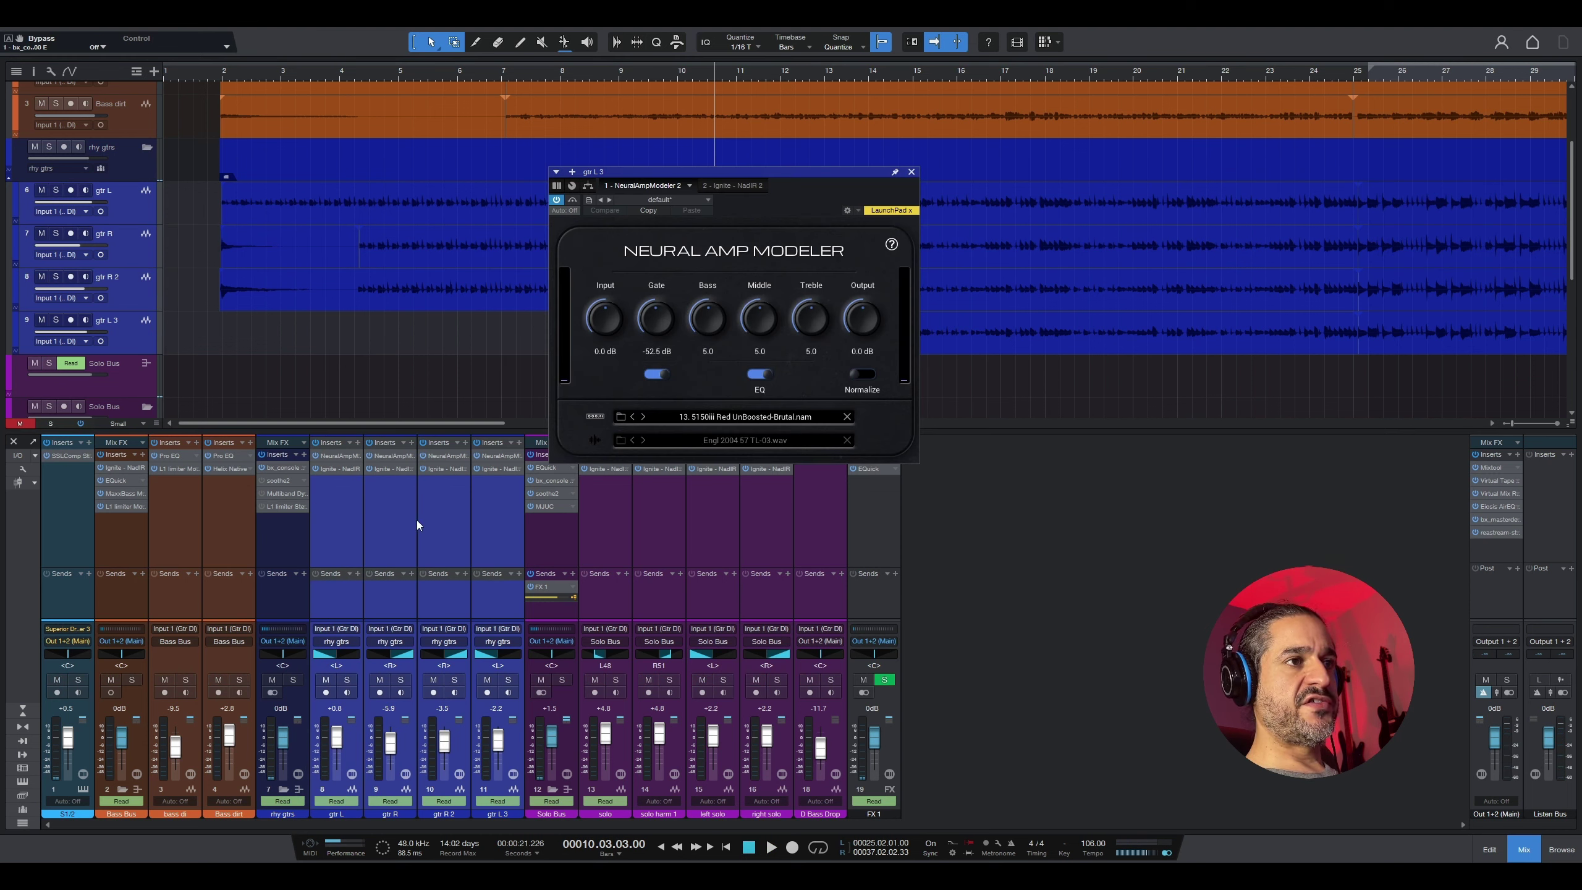
Step: Open bx_console SSL 4000 E on the rhy gtrs bus, and play the full mix with the plug-in bypassed
left_click(284, 470)
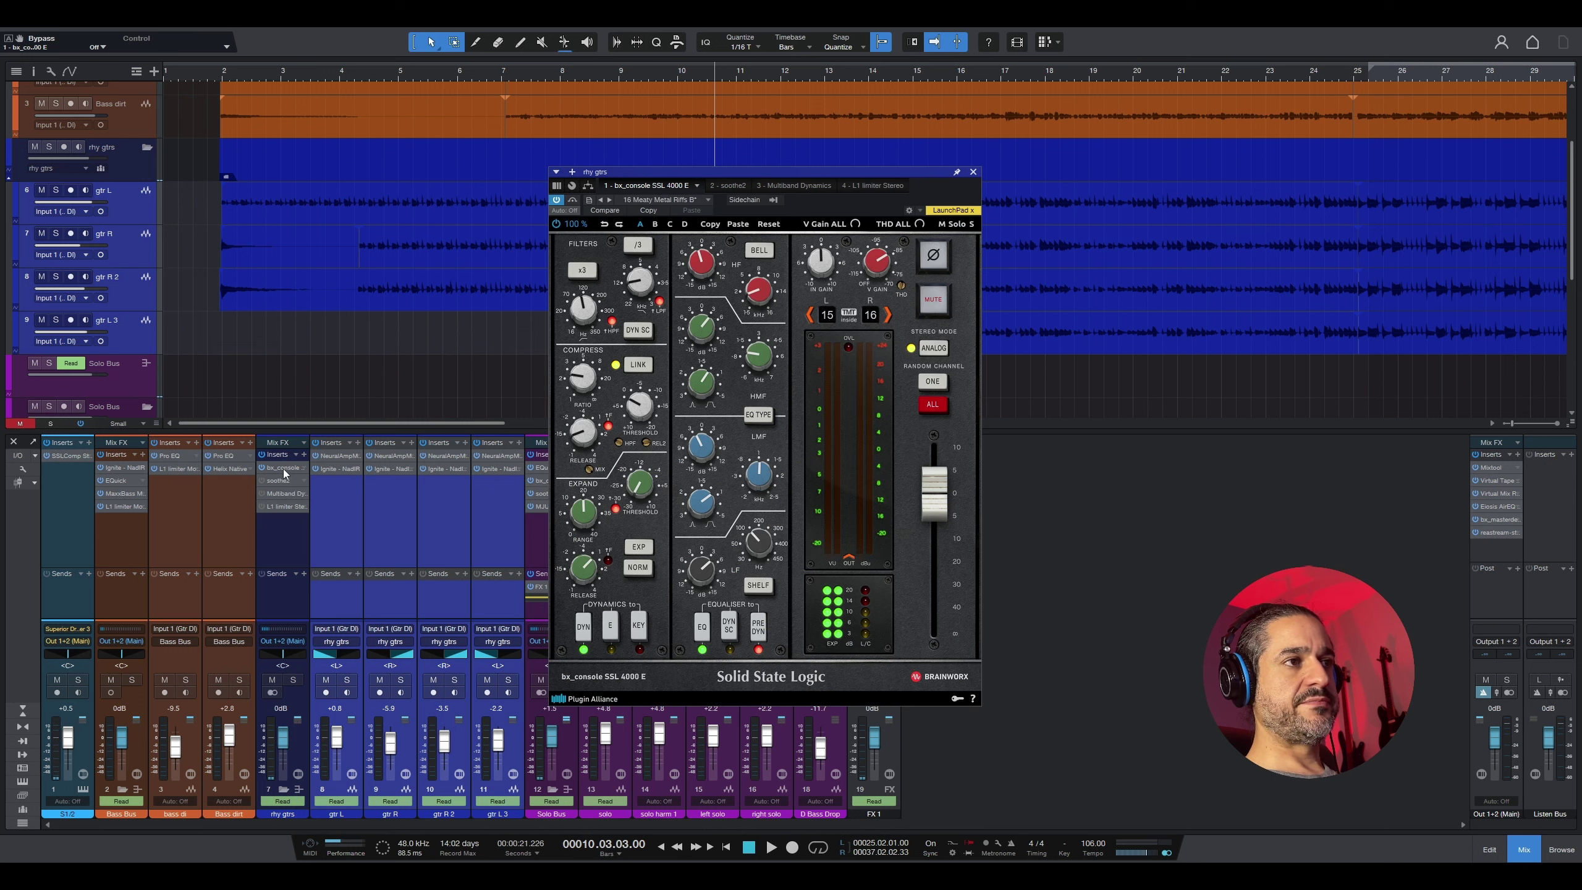
left_click_drag(821, 173, 808, 143)
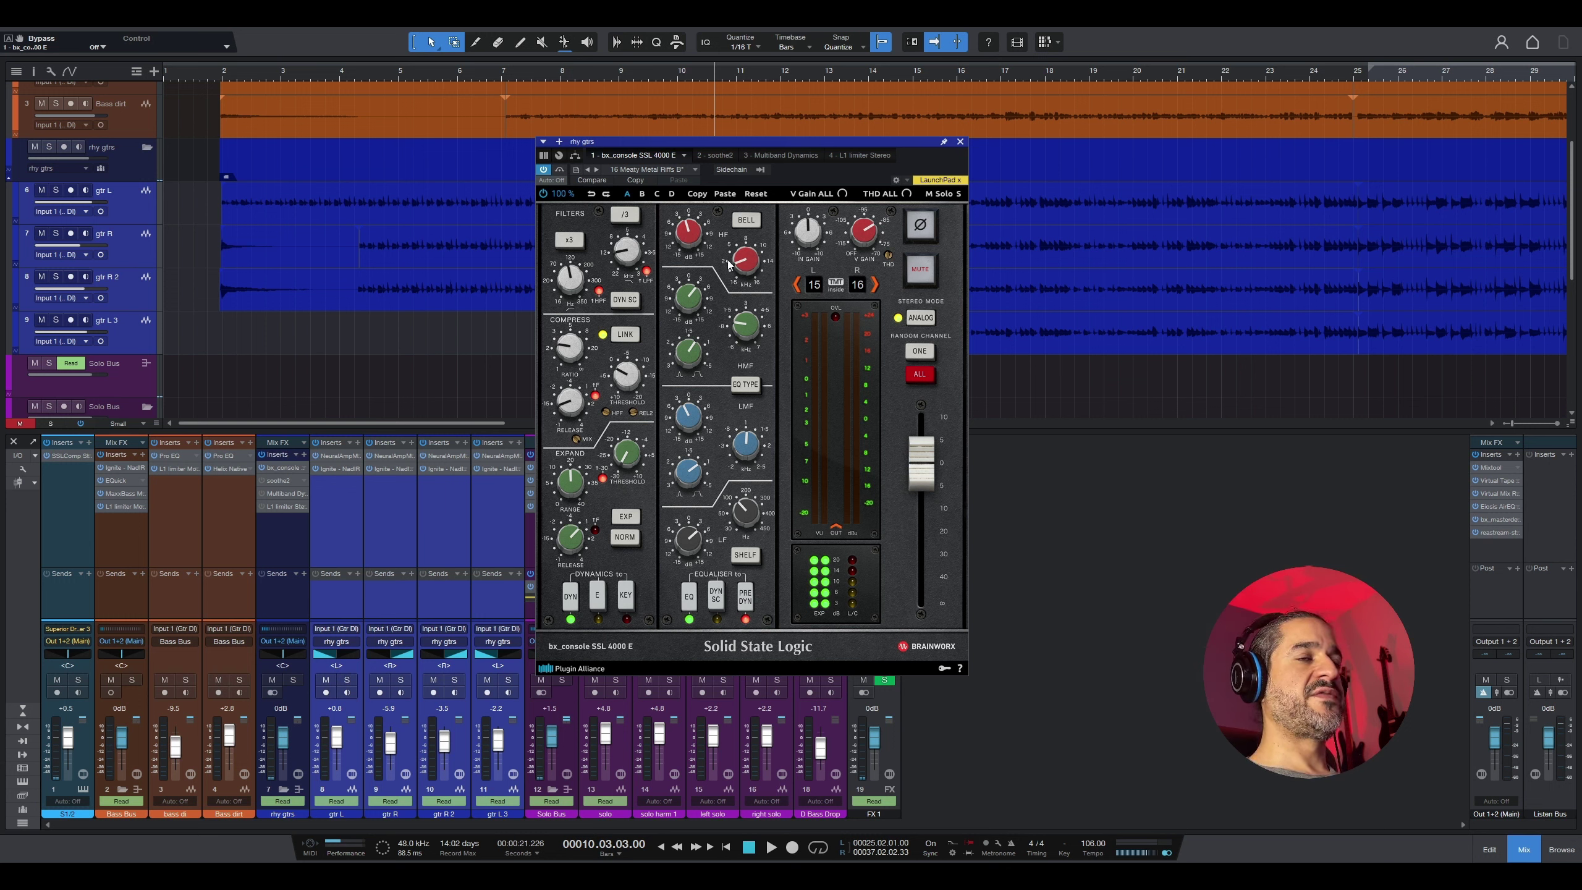
key("space")
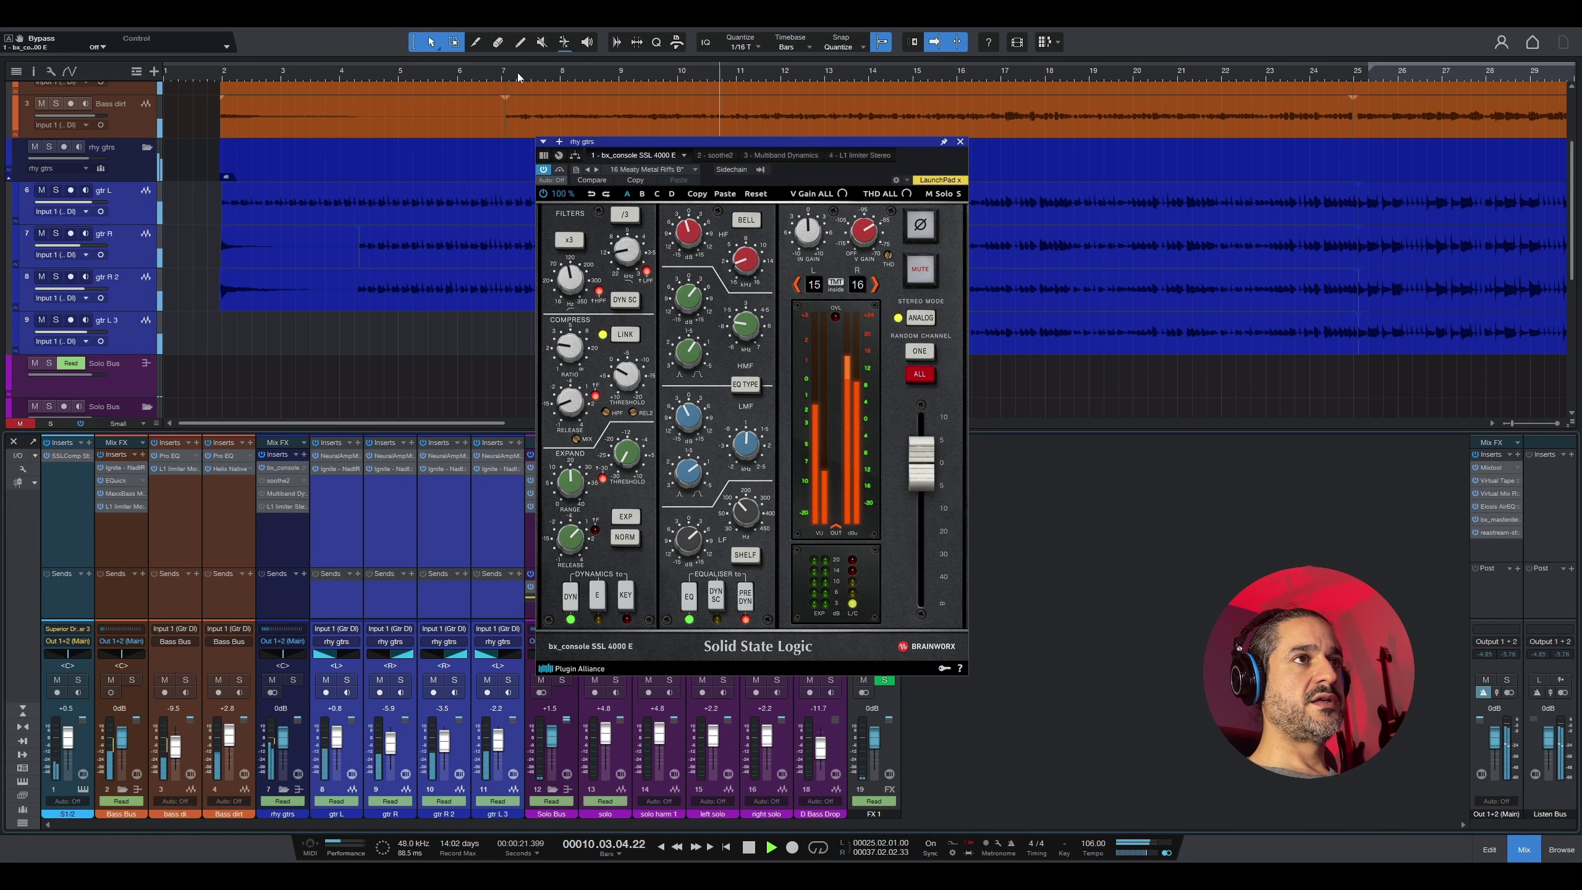
left_click(560, 170)
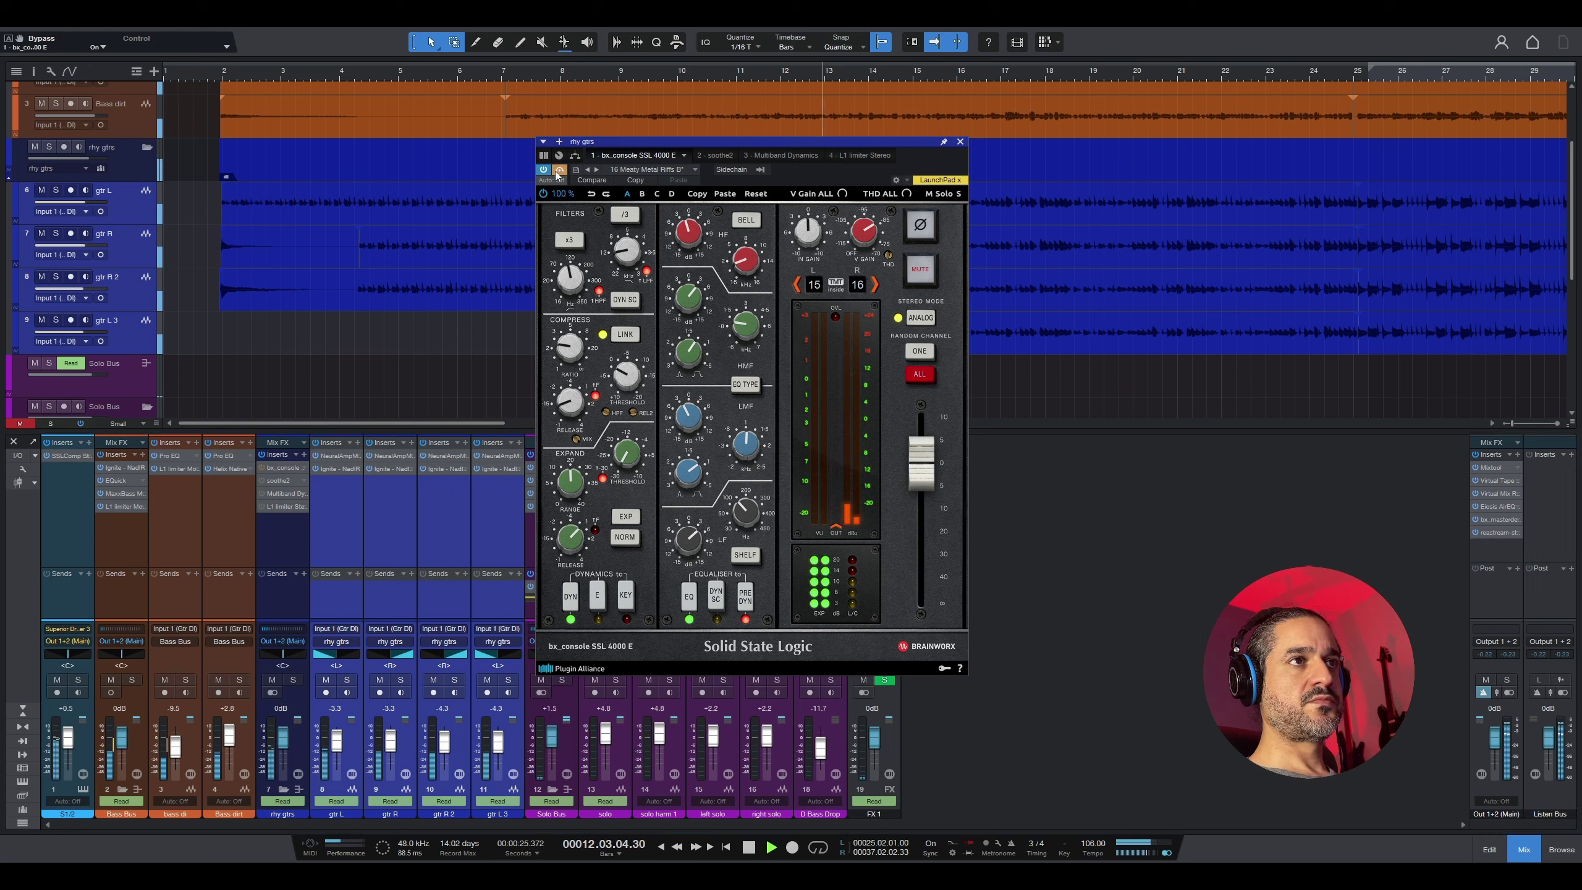
key("space")
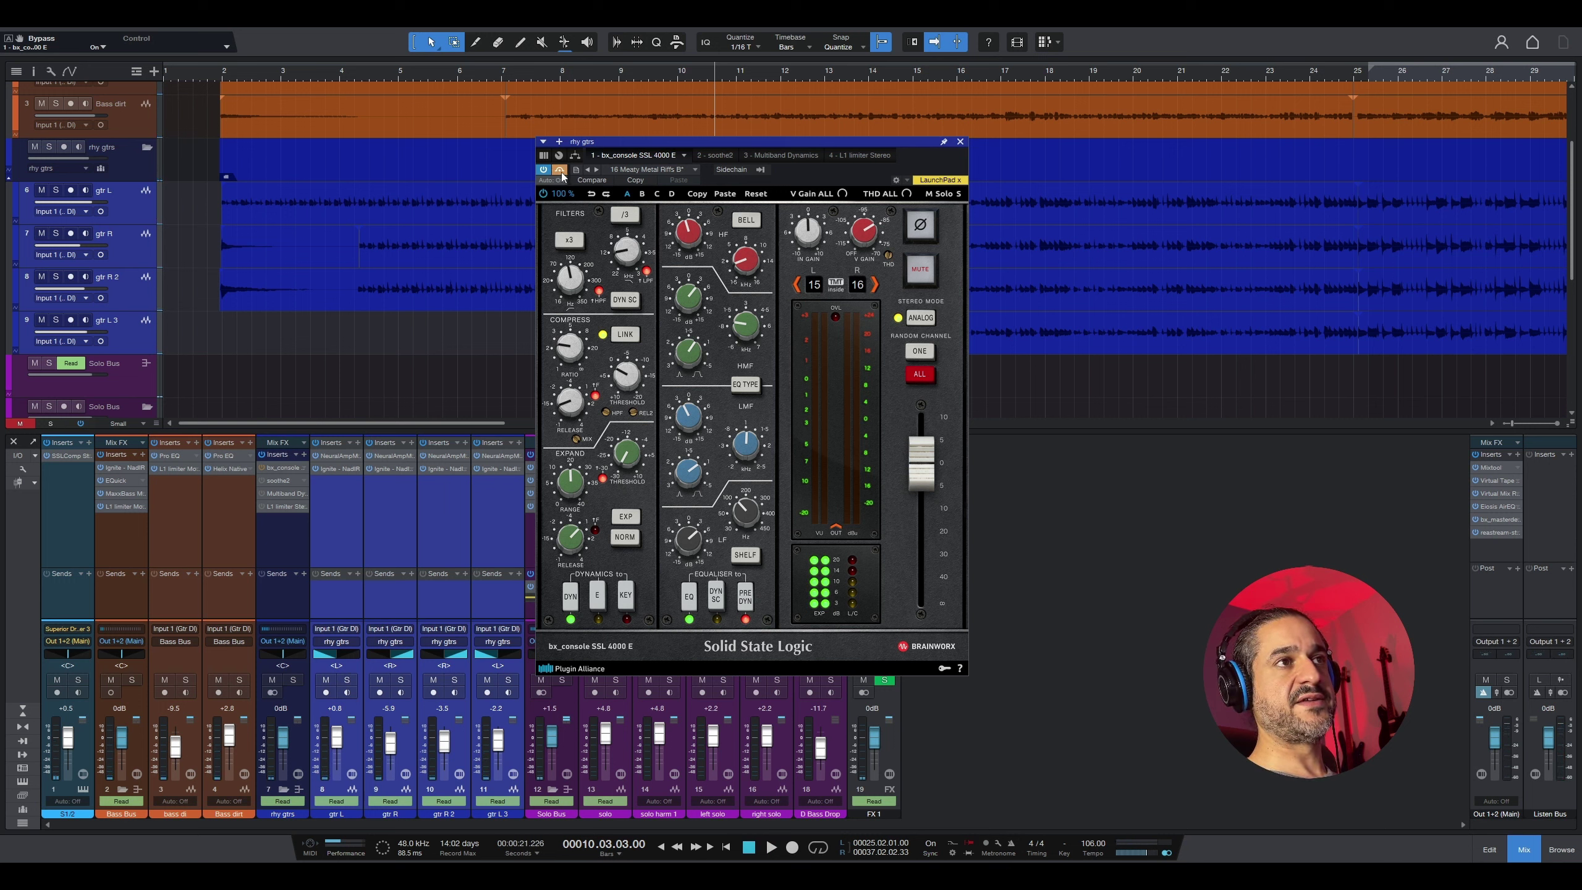
key("space")
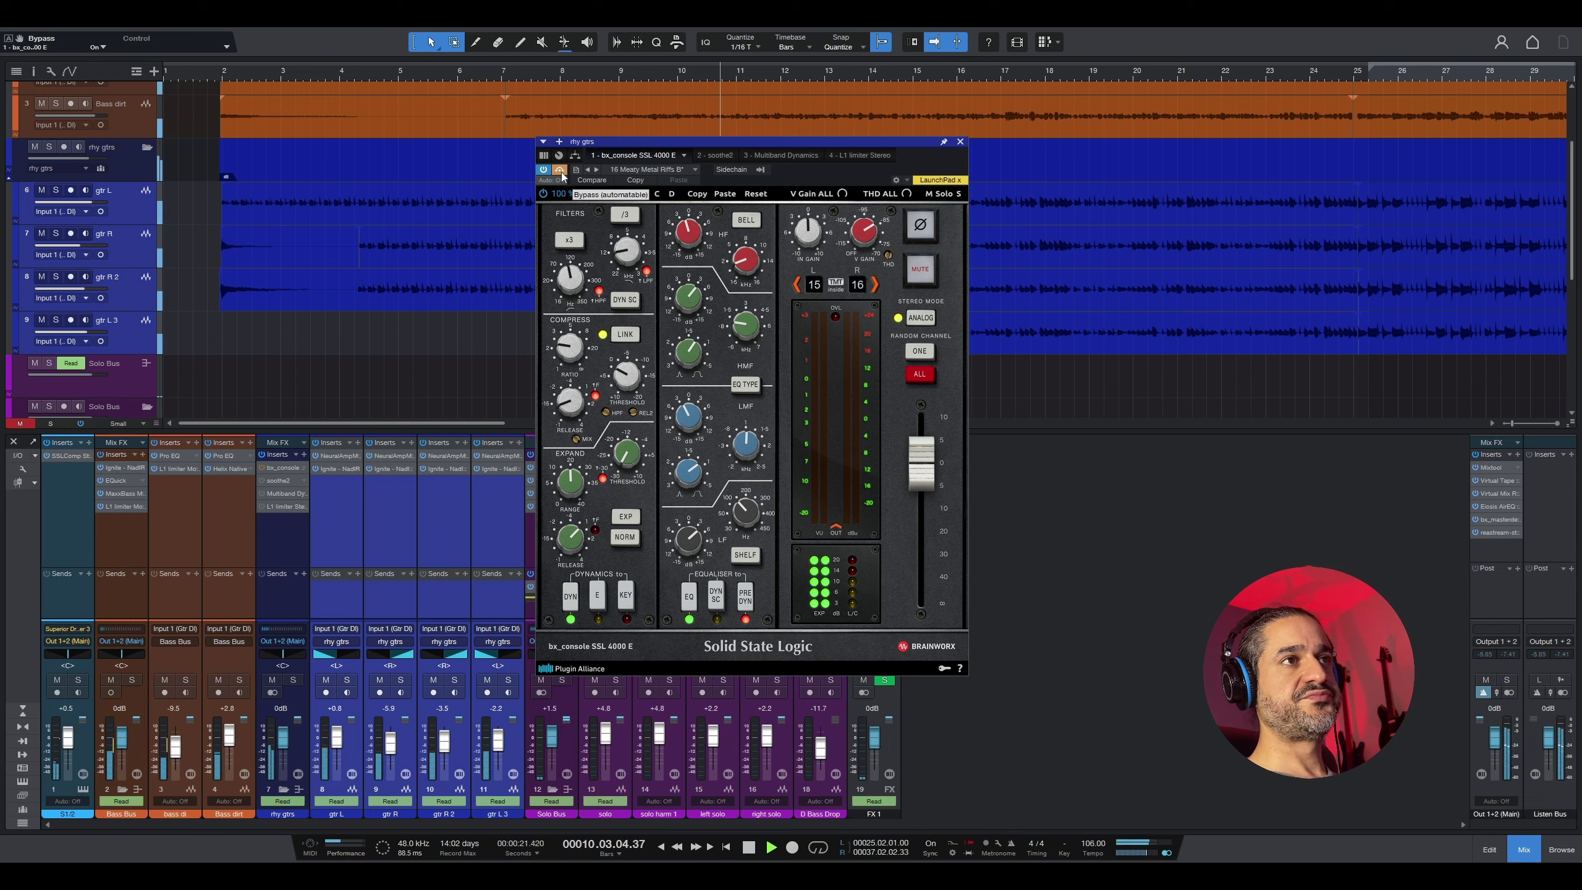
Step: Solo the rhy gtrs bus and compare the guitars with bx_console SSL 4000 E active and bypassed during playback
left_click(559, 170)
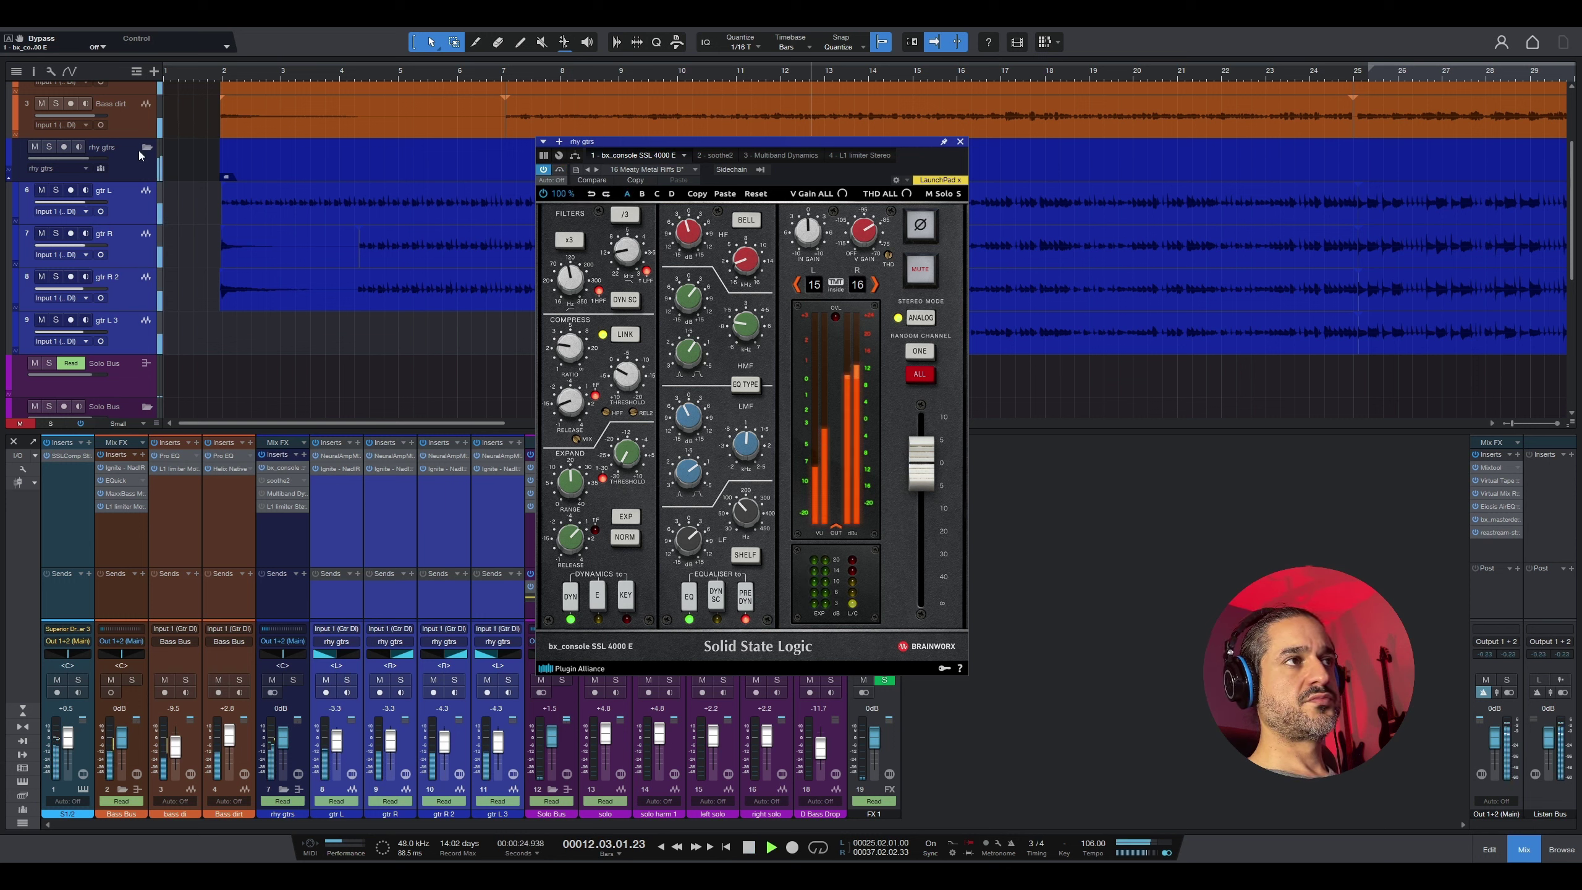
left_click(50, 147)
left_click(560, 170)
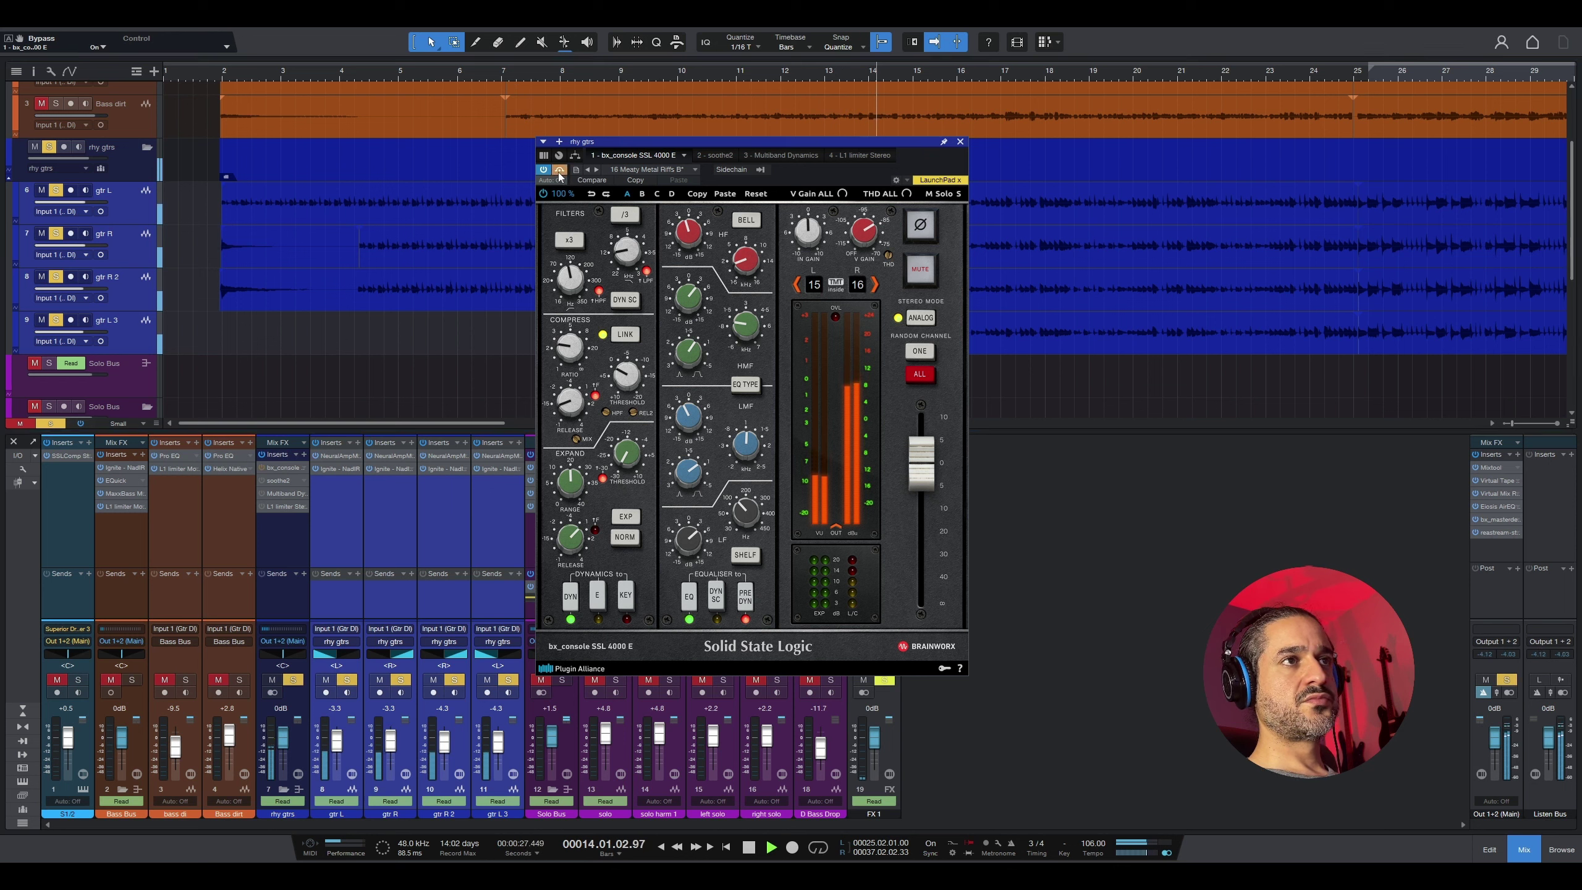
left_click(559, 174)
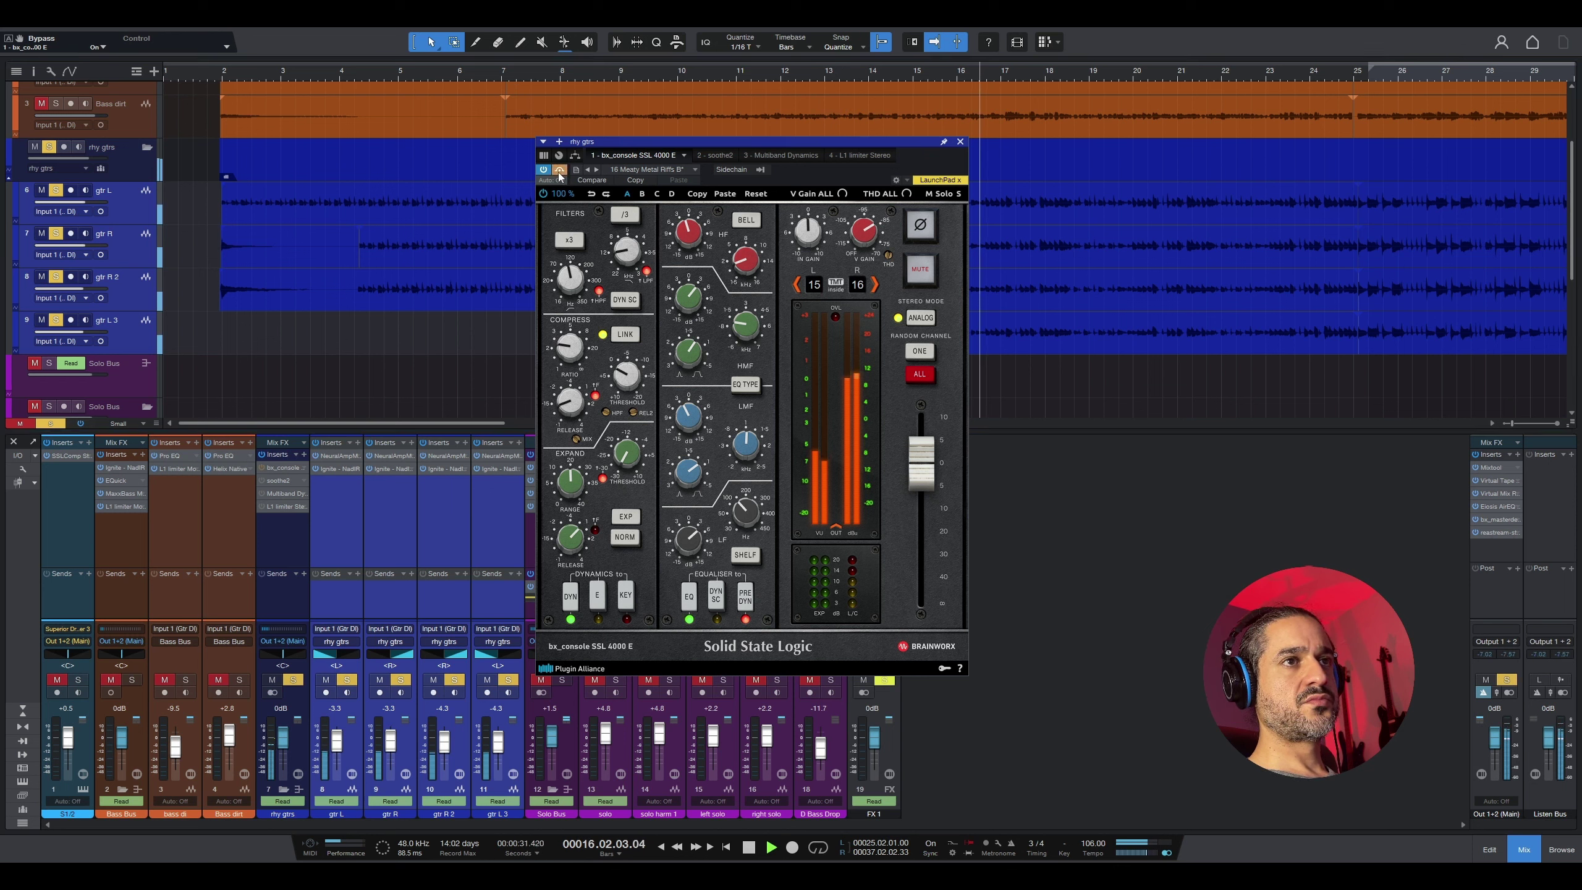
left_click(559, 174)
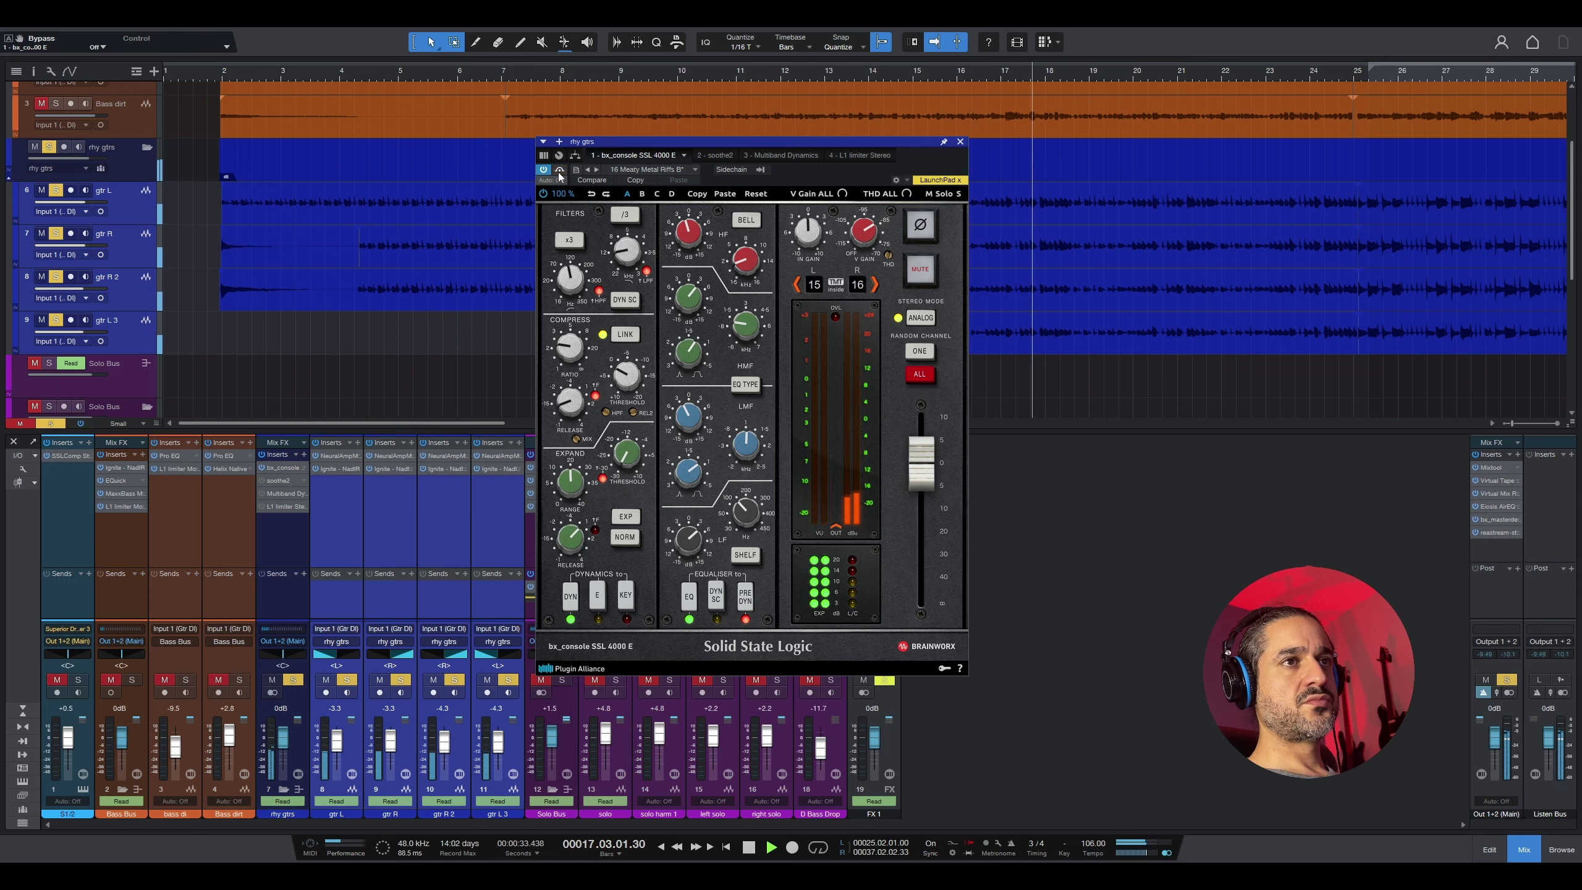
left_click(559, 174)
key("space")
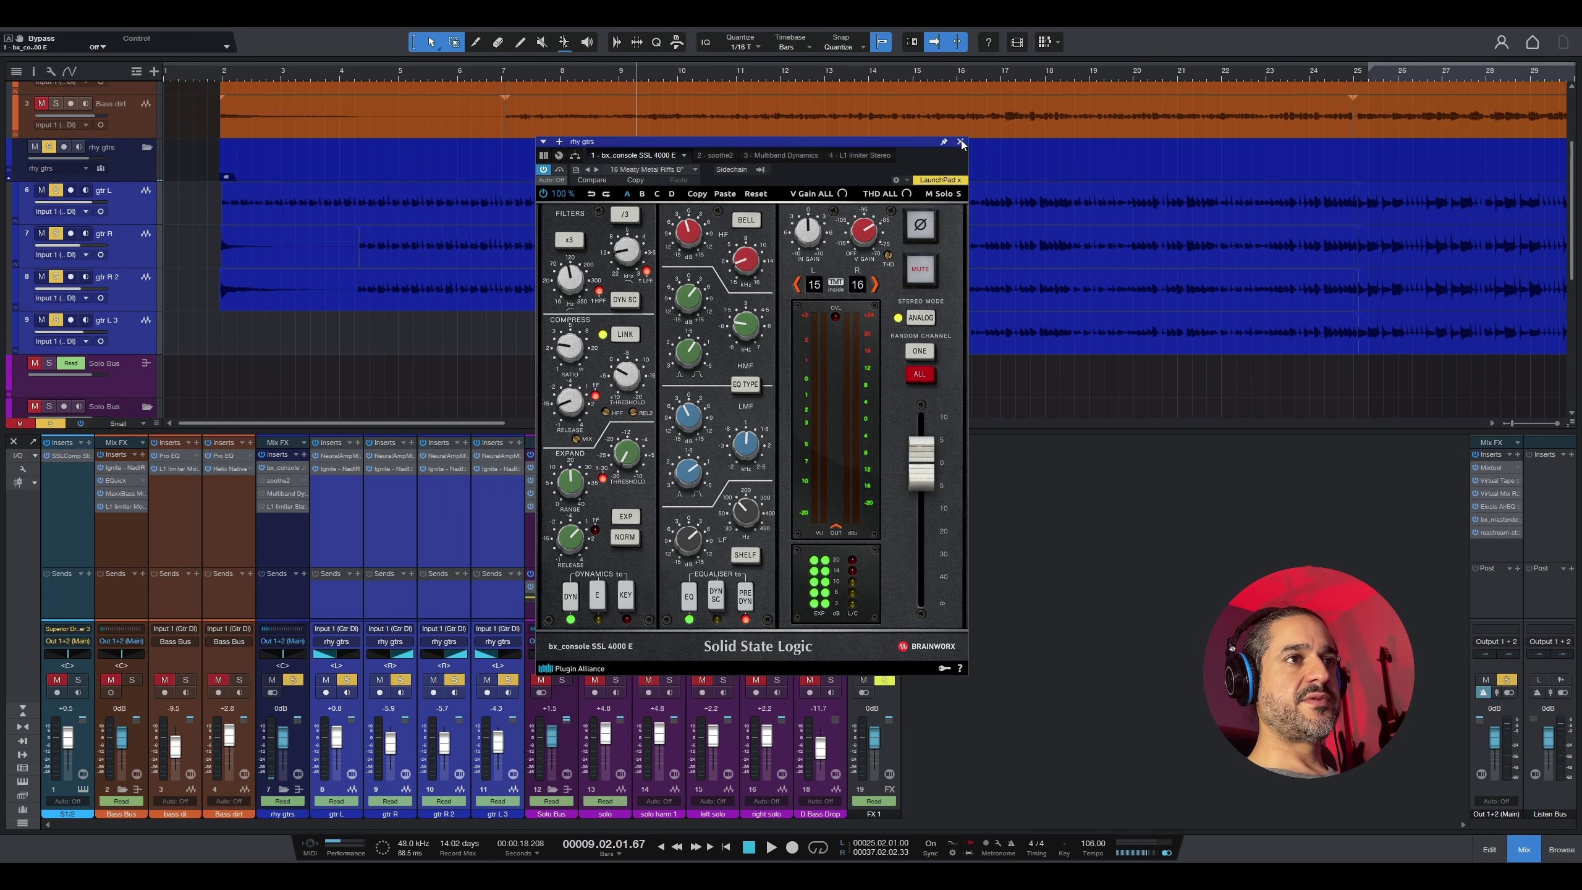
left_click(960, 143)
Step: Open soothe2 on the rhy gtrs bus and examine its Egtr harsh curve
left_click(261, 480)
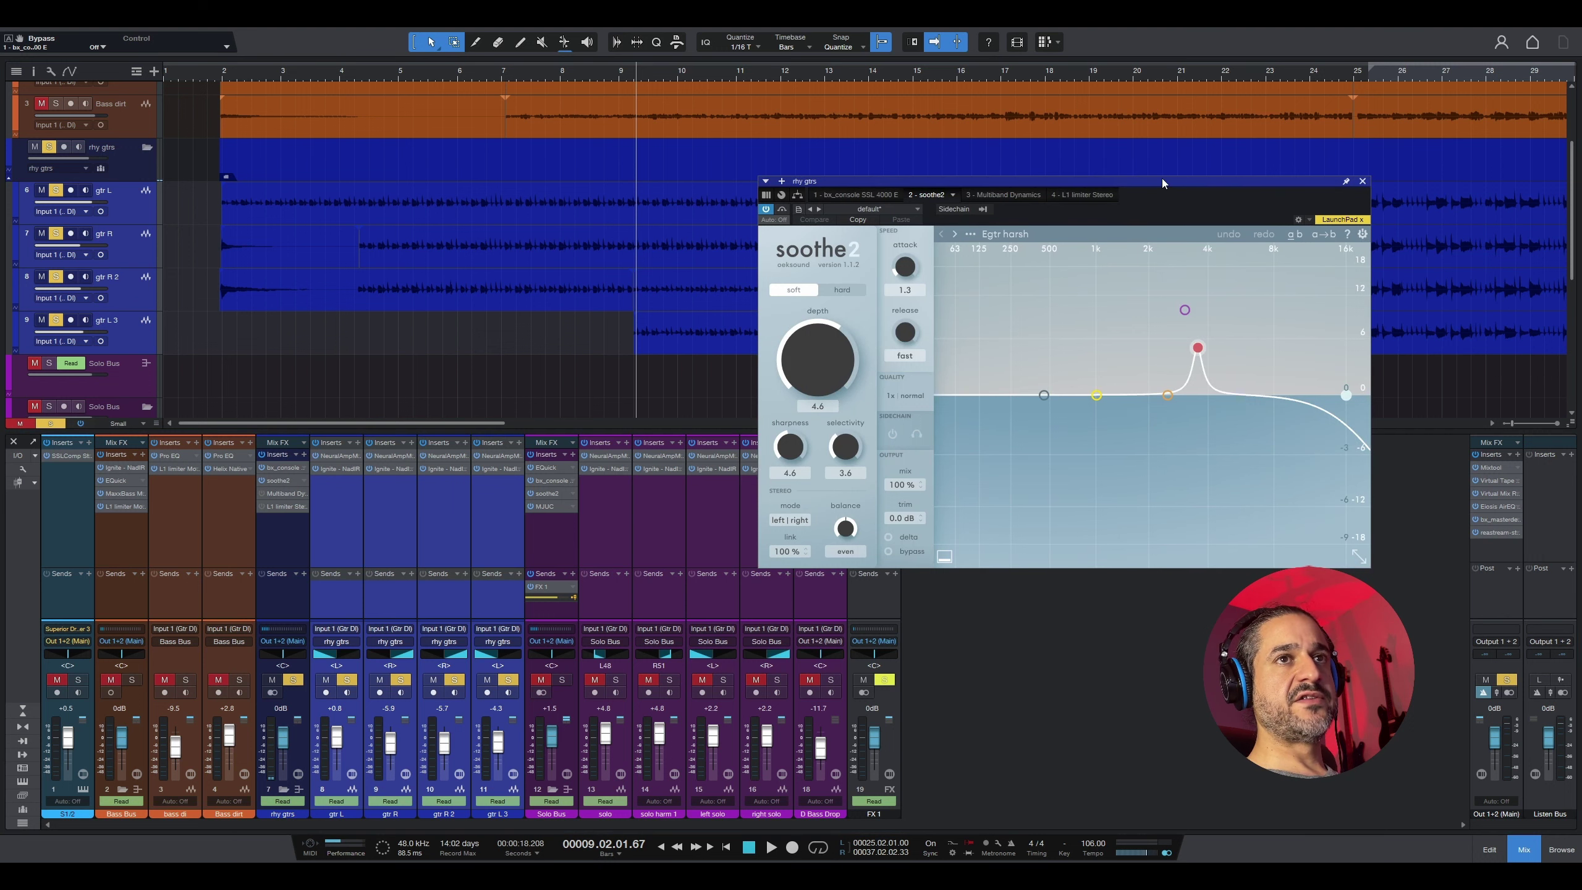
left_click_drag(1162, 180, 839, 159)
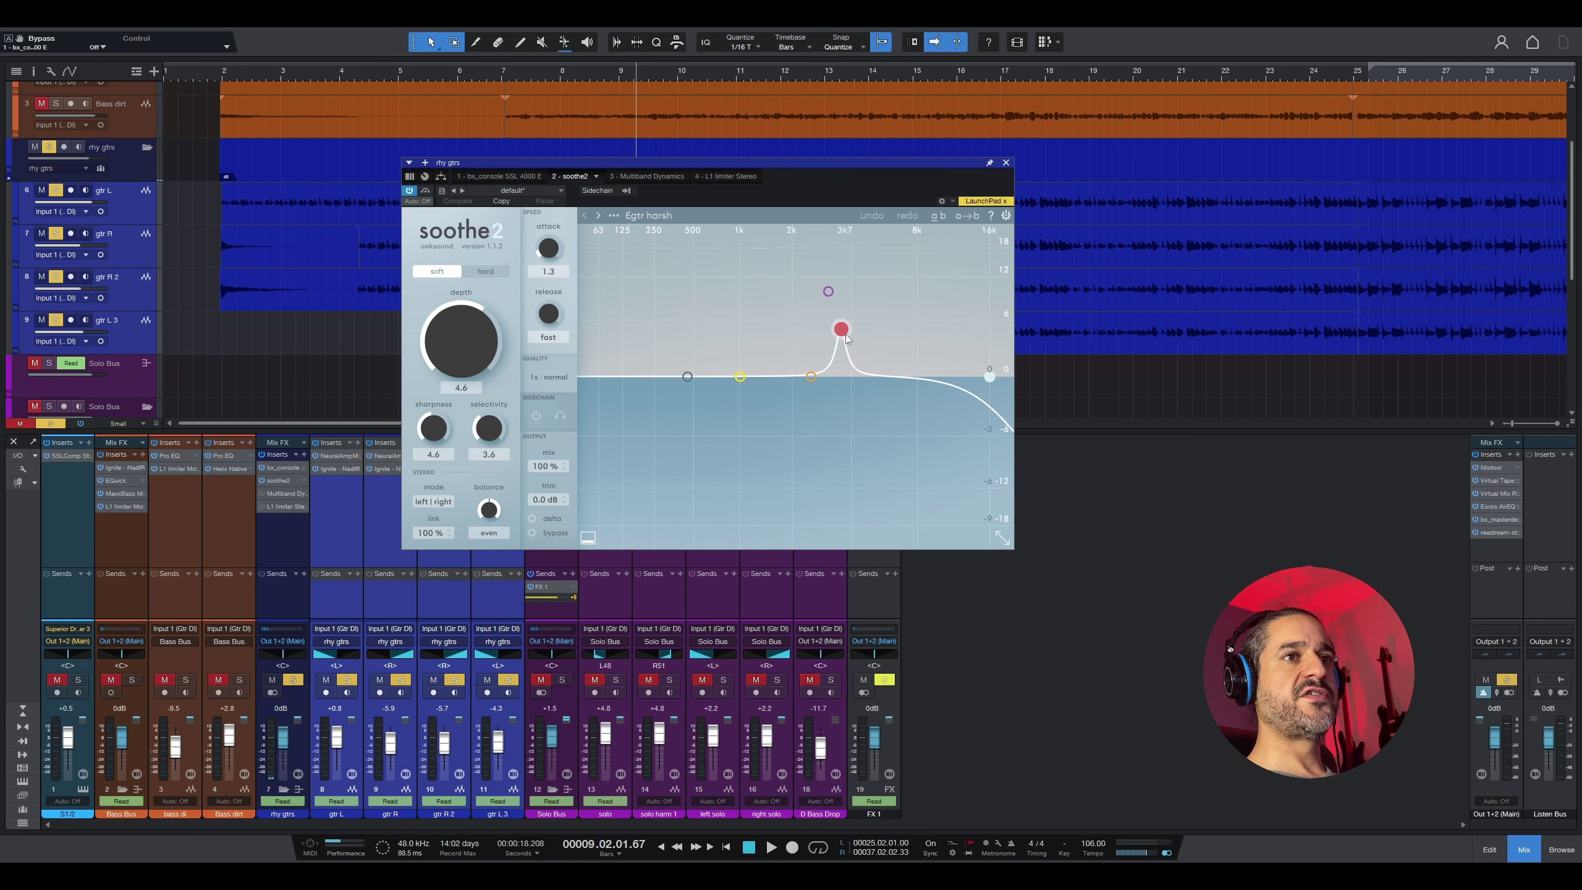
left_click_drag(940, 196, 1032, 232)
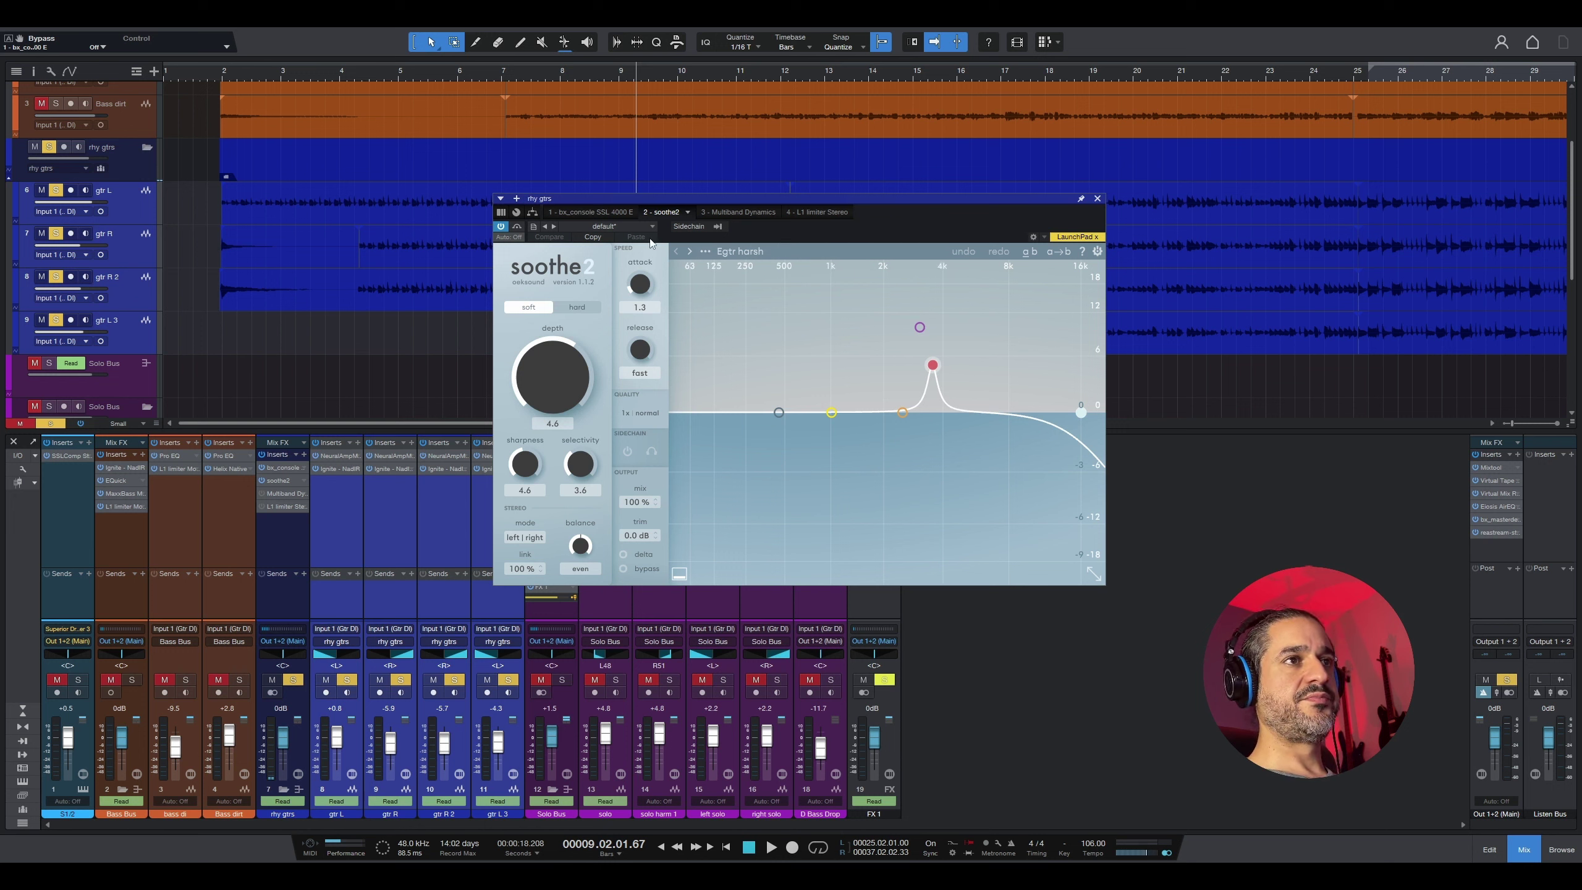
Step: Play the soloed rhythm guitars and compare them with soothe2 active and bypassed
key("space")
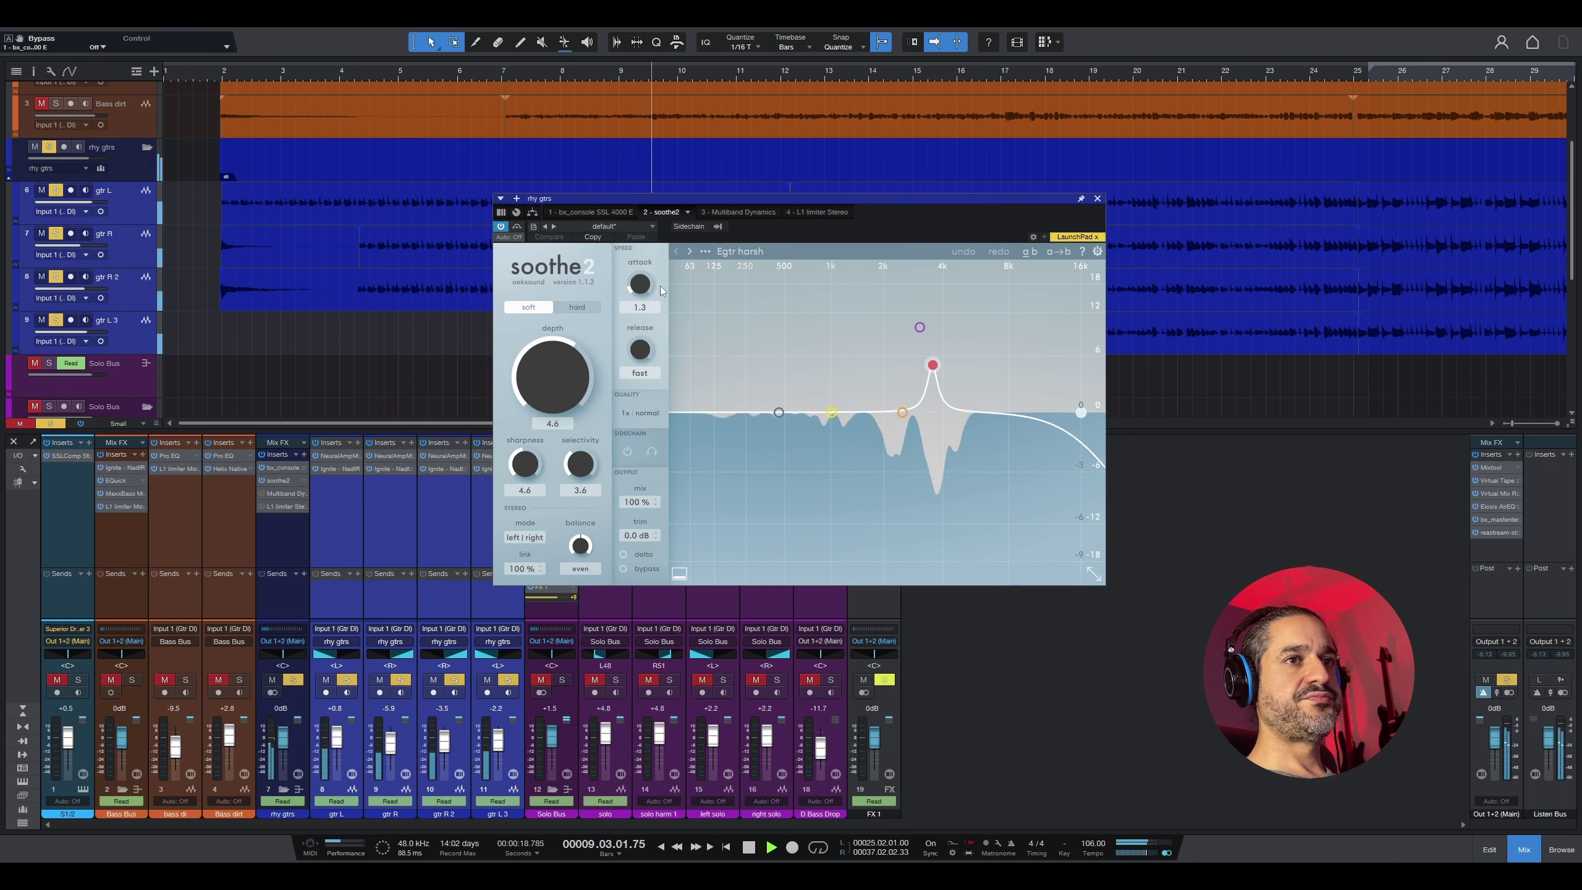
left_click(517, 228)
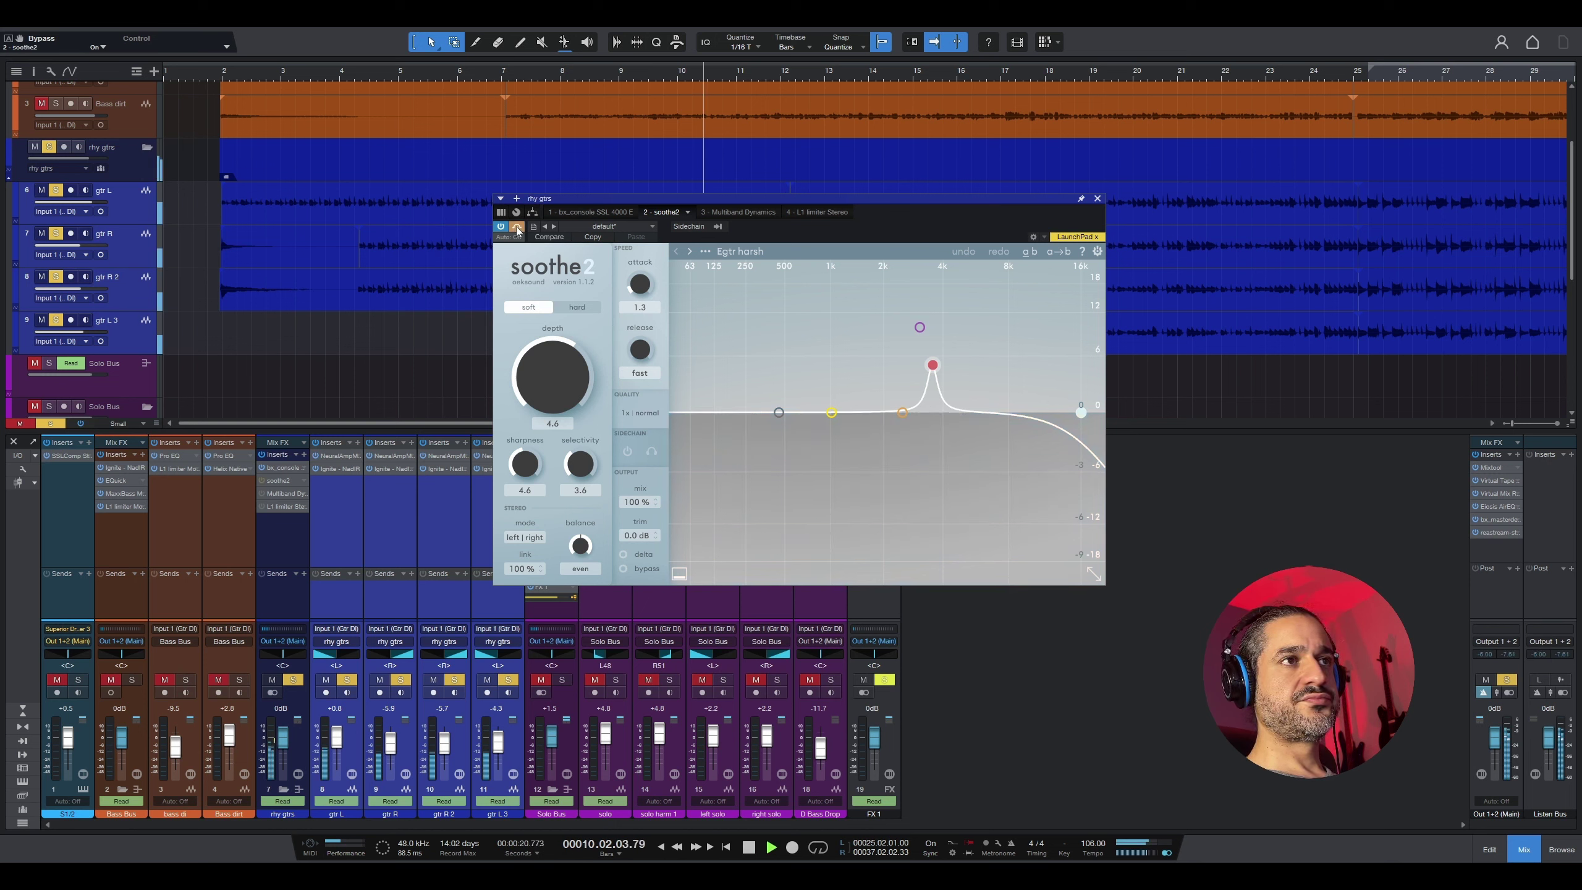
left_click(517, 228)
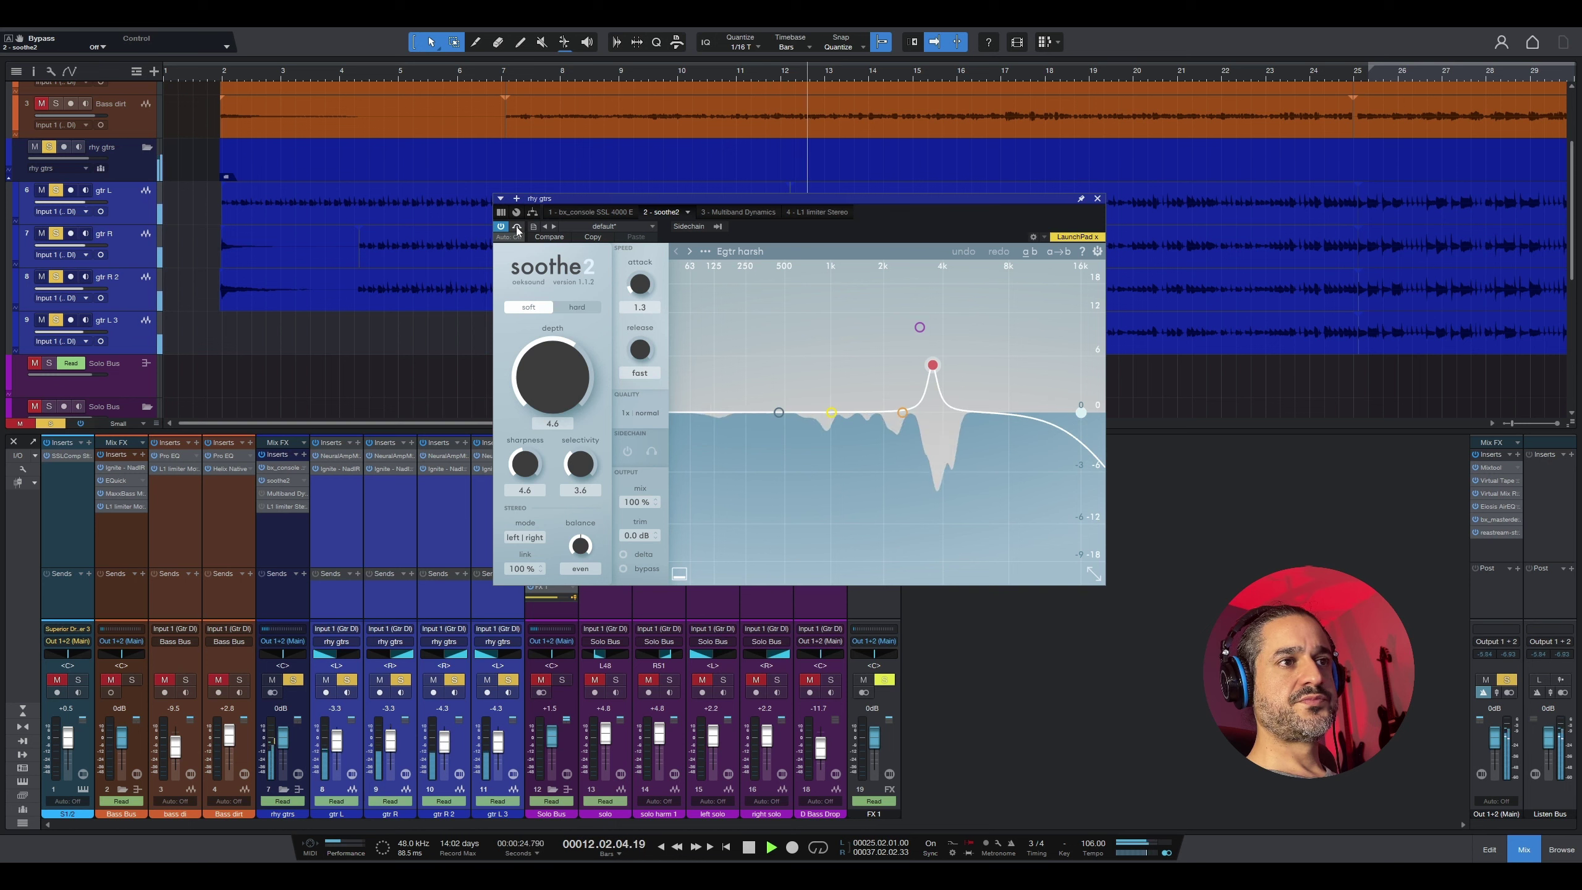
left_click(517, 228)
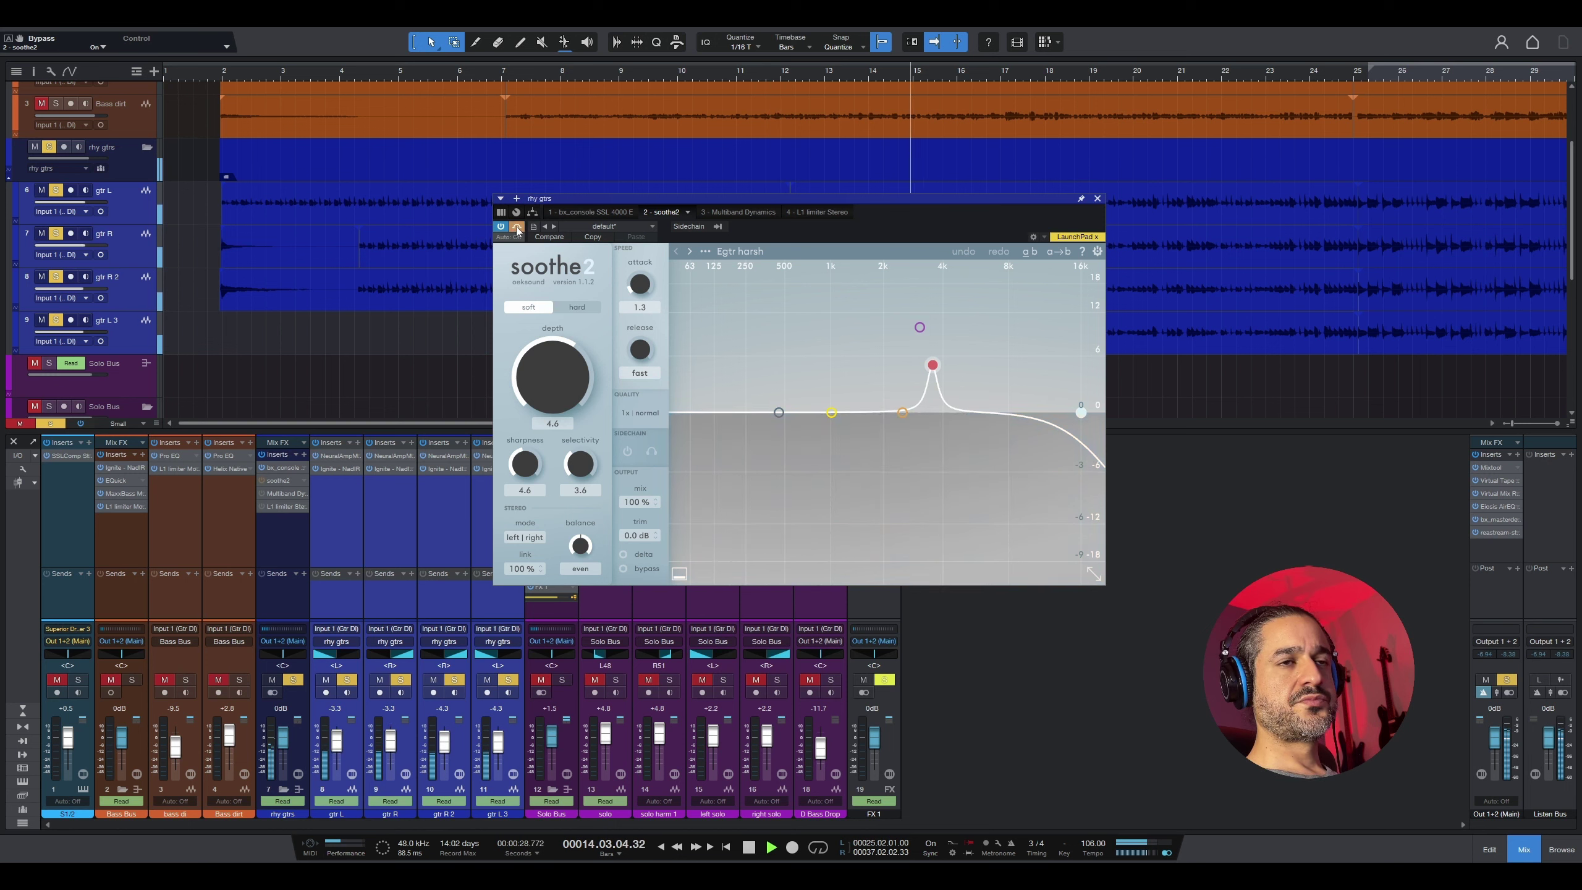
left_click(517, 228)
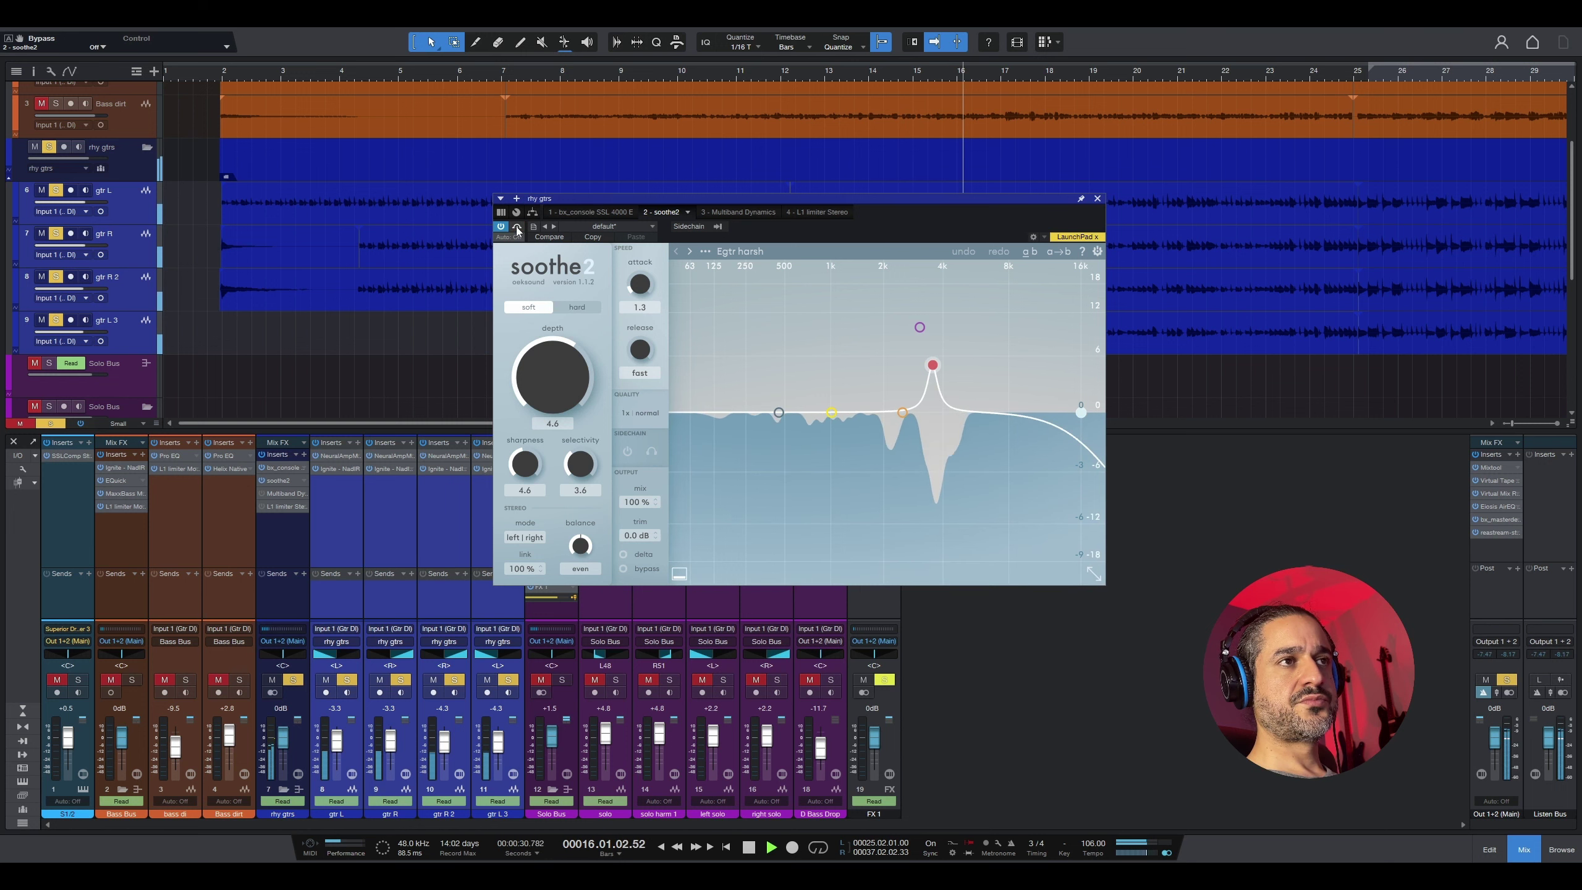
key("space")
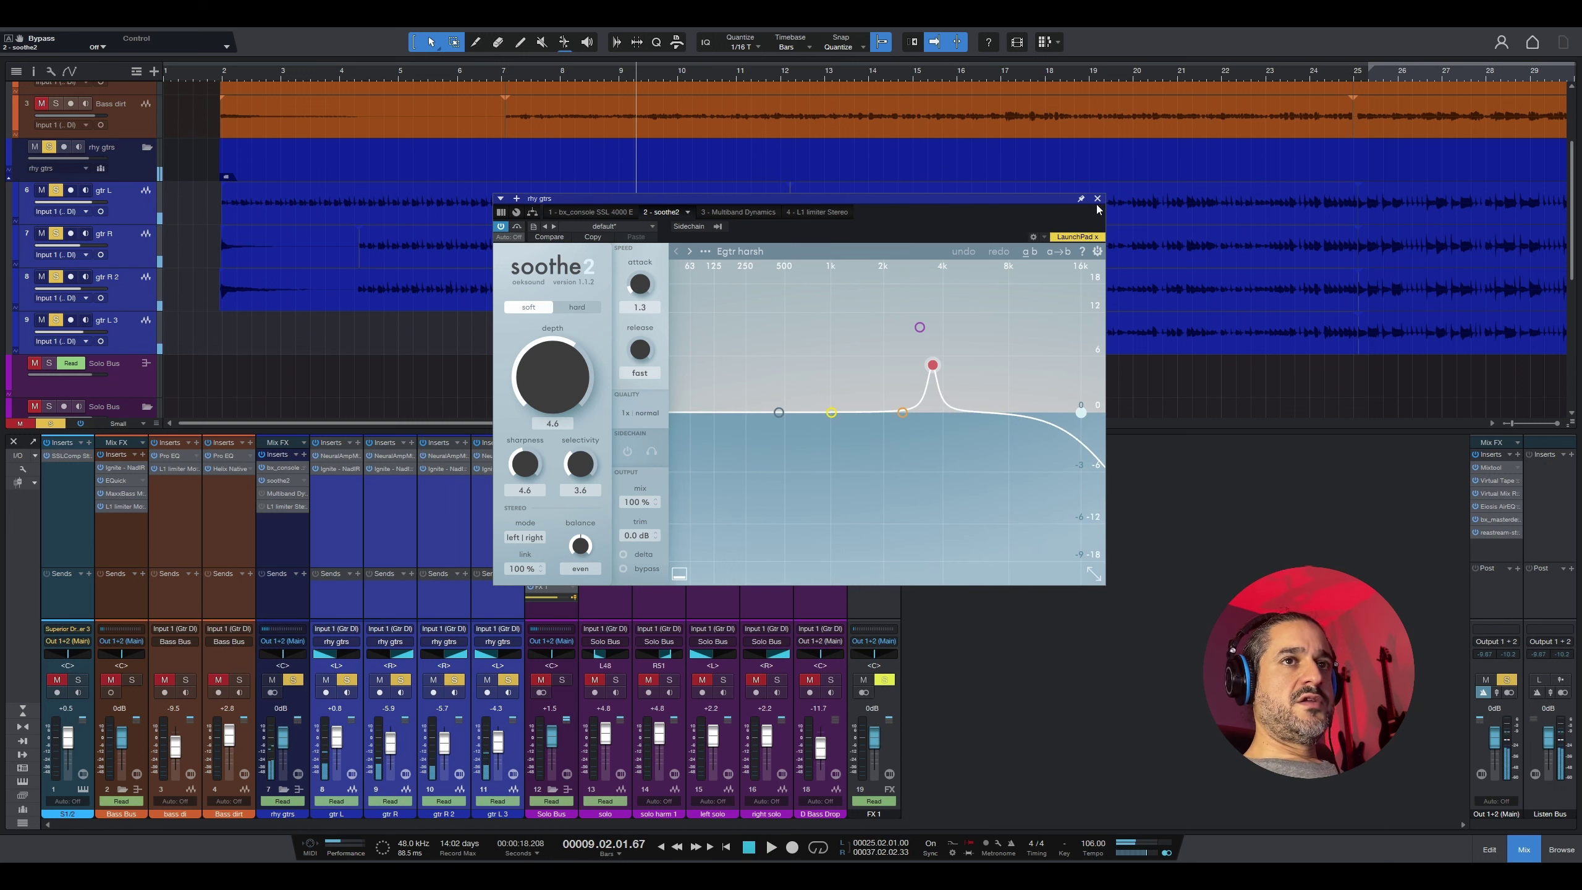
left_click(1097, 199)
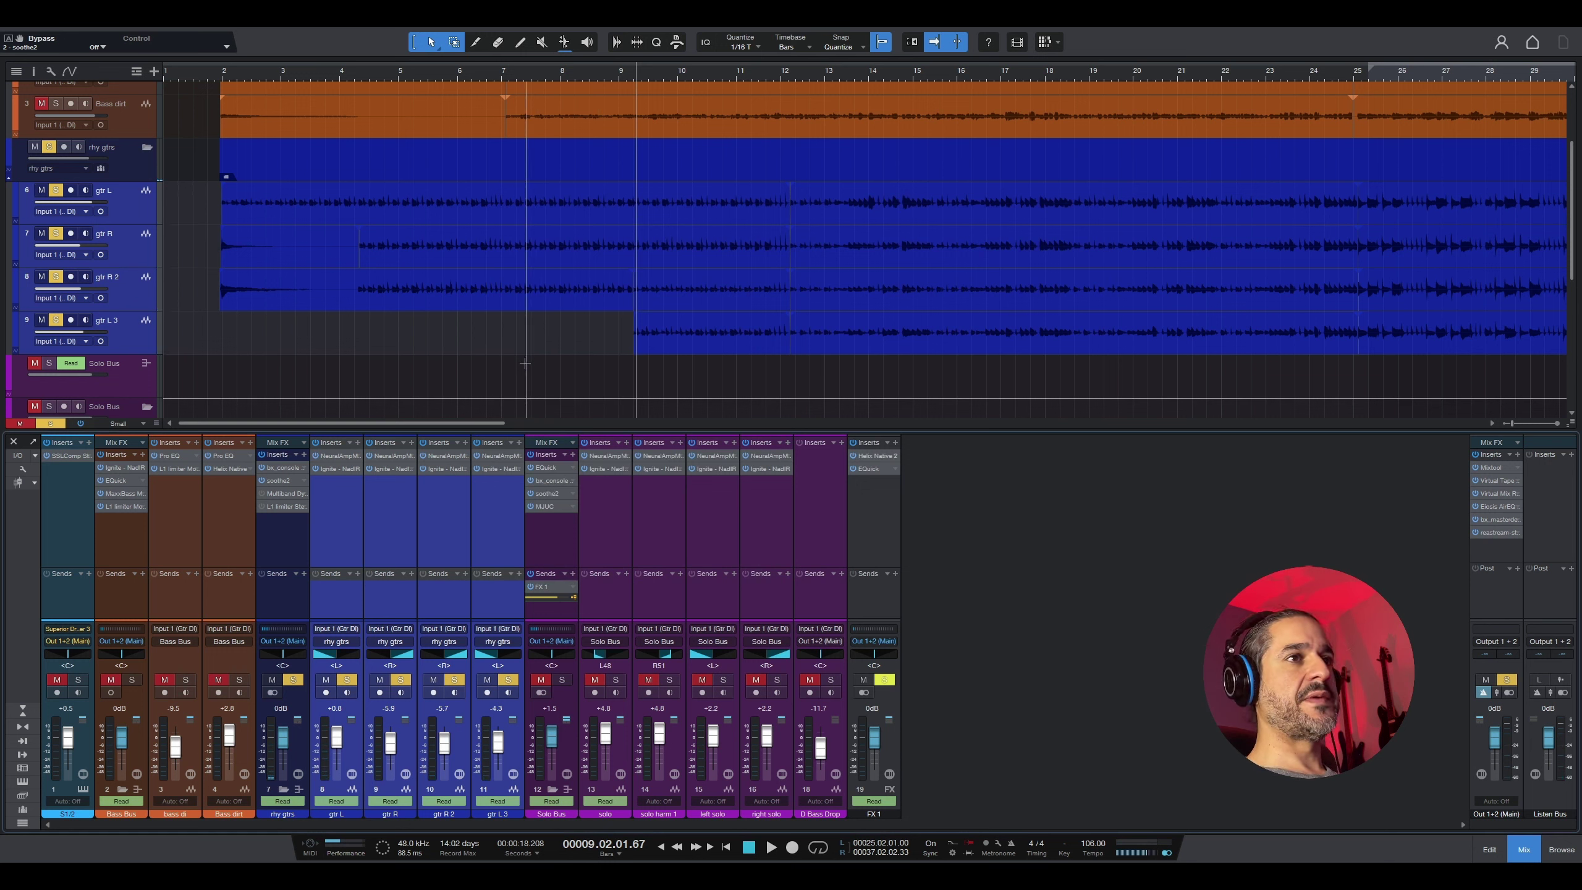
Step: Insert EQuick after soothe2 on the rhy gtrs bus, enable its spectrum analyzer and play the guitars
left_click(301, 469)
type("eq")
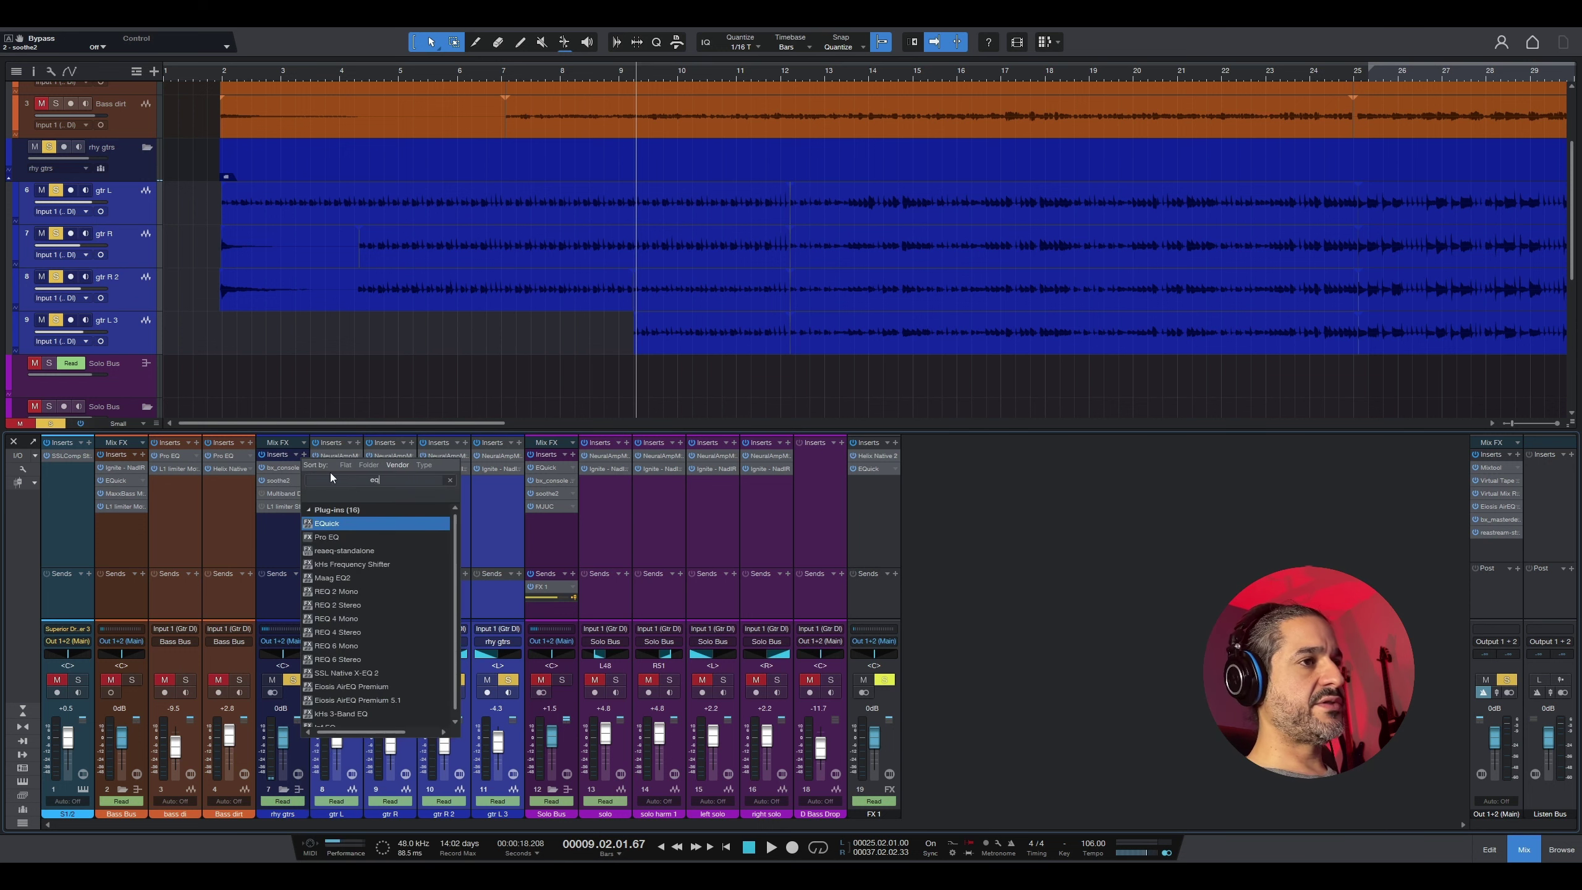
double_click(338, 524)
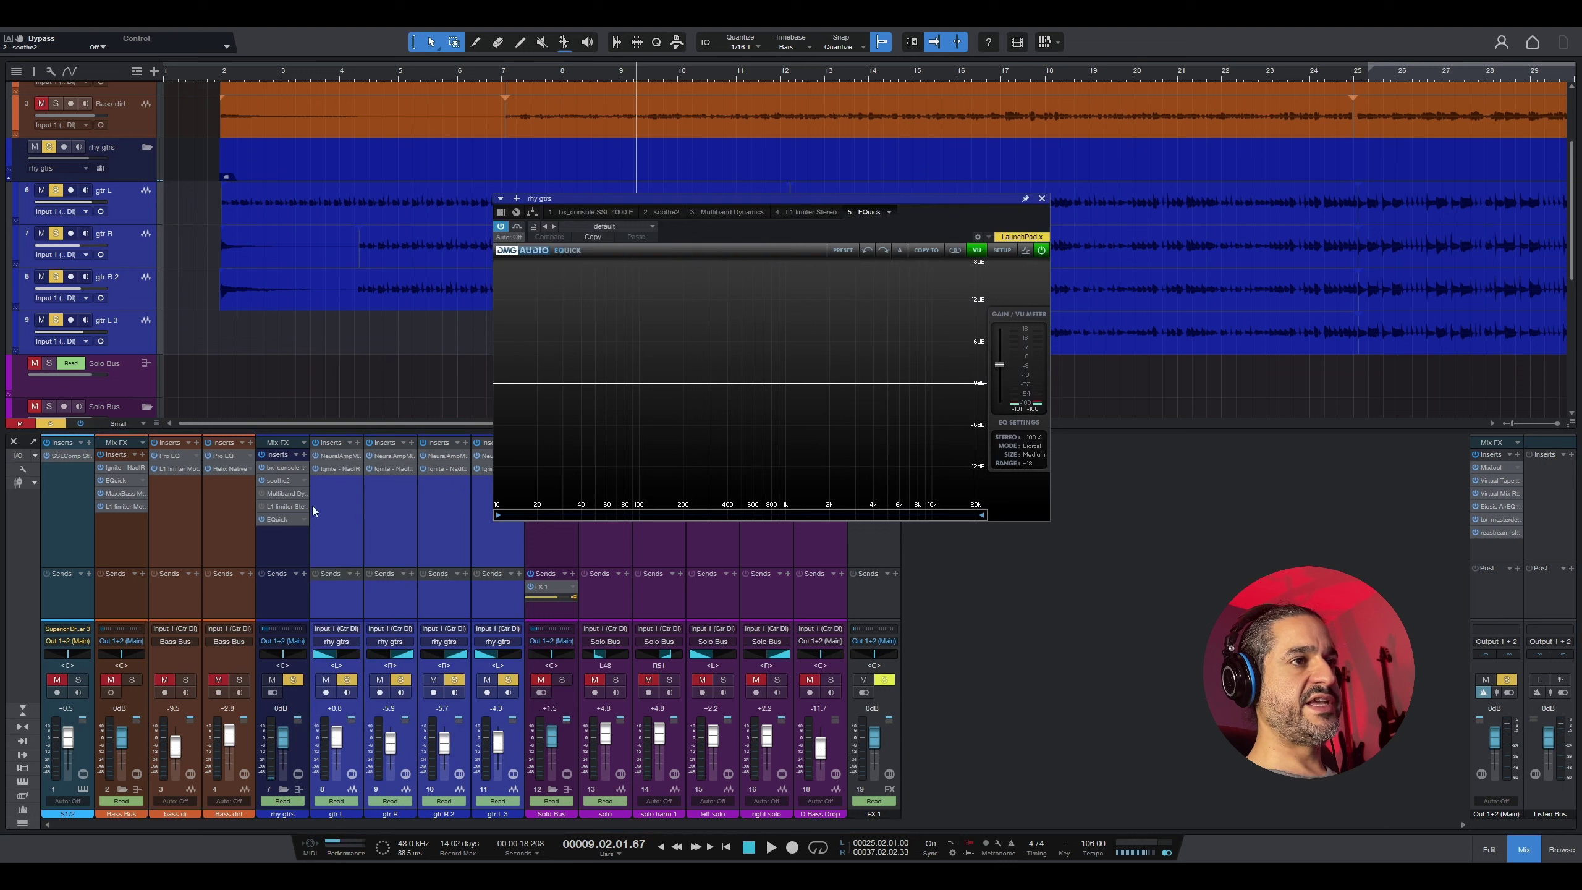
left_click(1027, 250)
key("space")
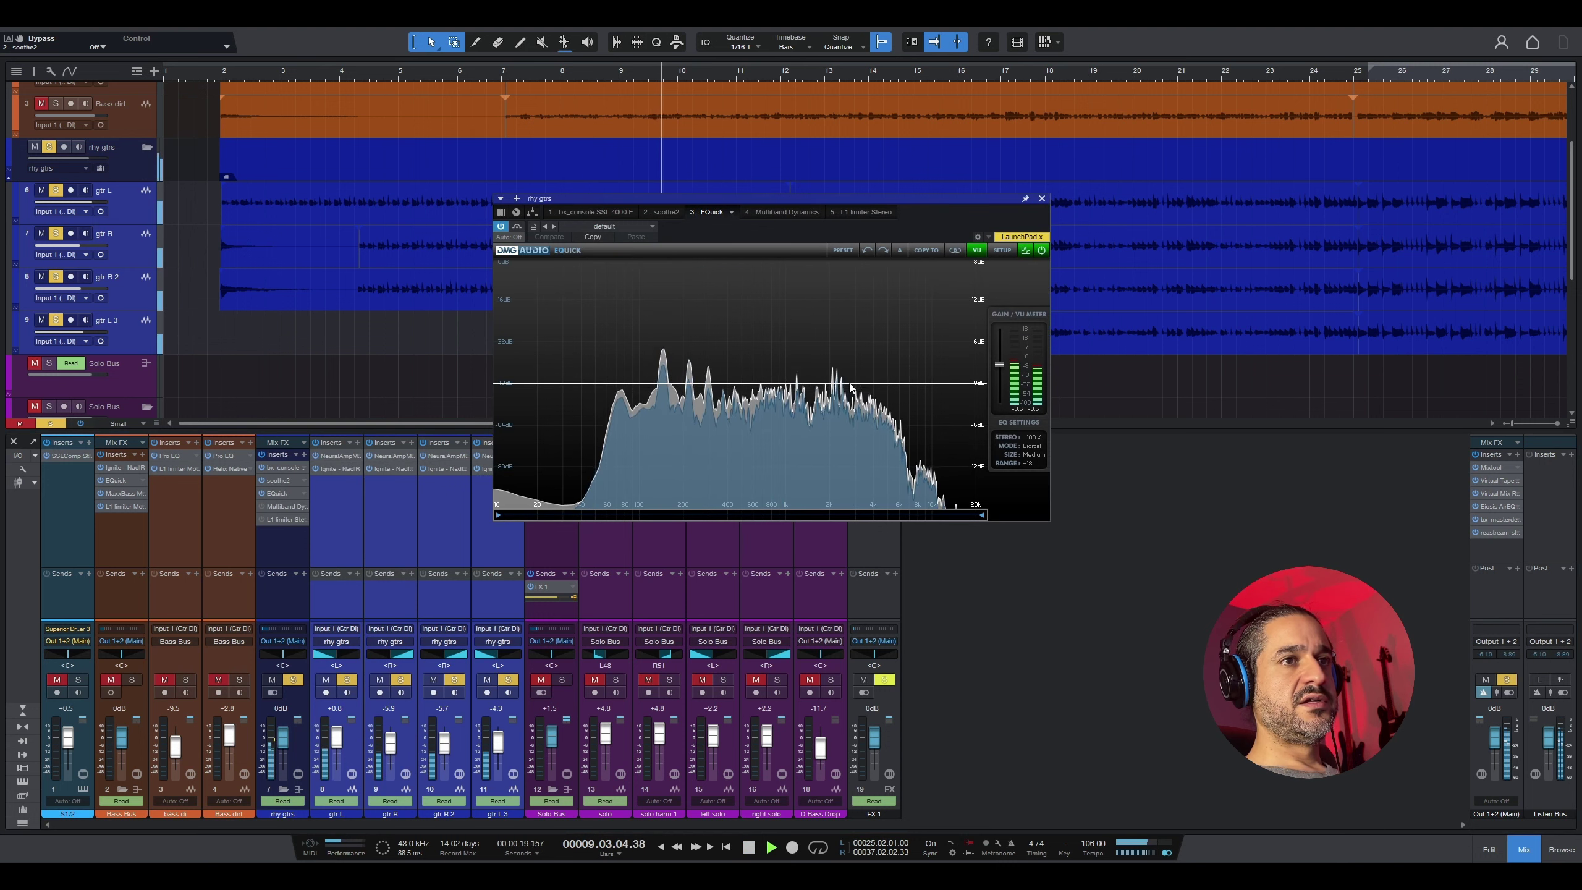
Step: Add an EQuick peak band at 2689 Hz with a 4.43 dB boost and narrow its Q to 5.33
left_click_drag(850, 384, 848, 352)
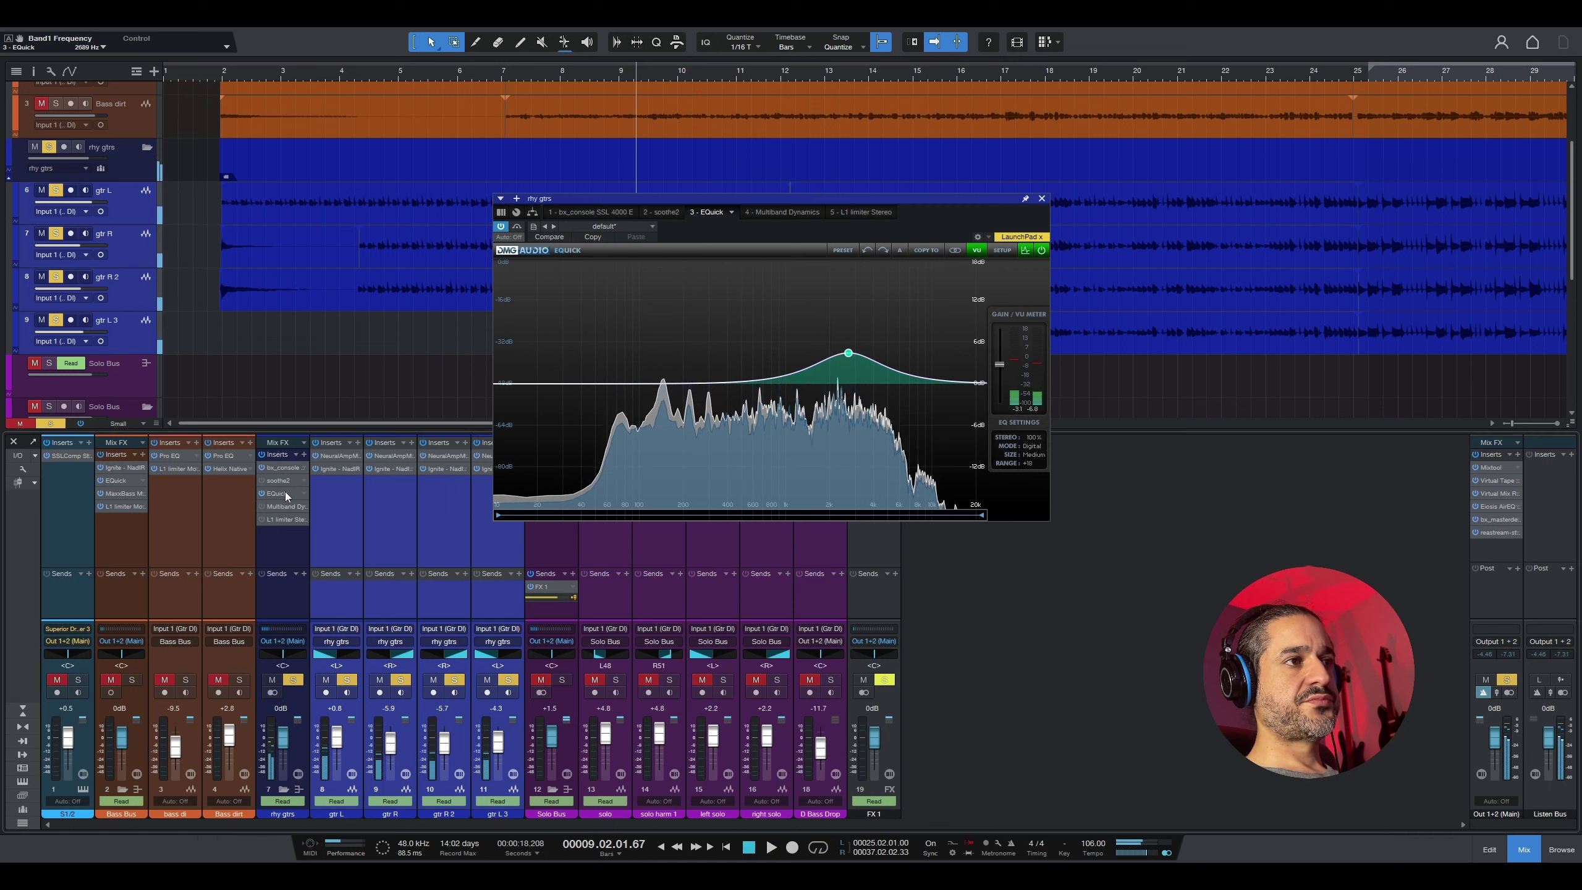
key("space")
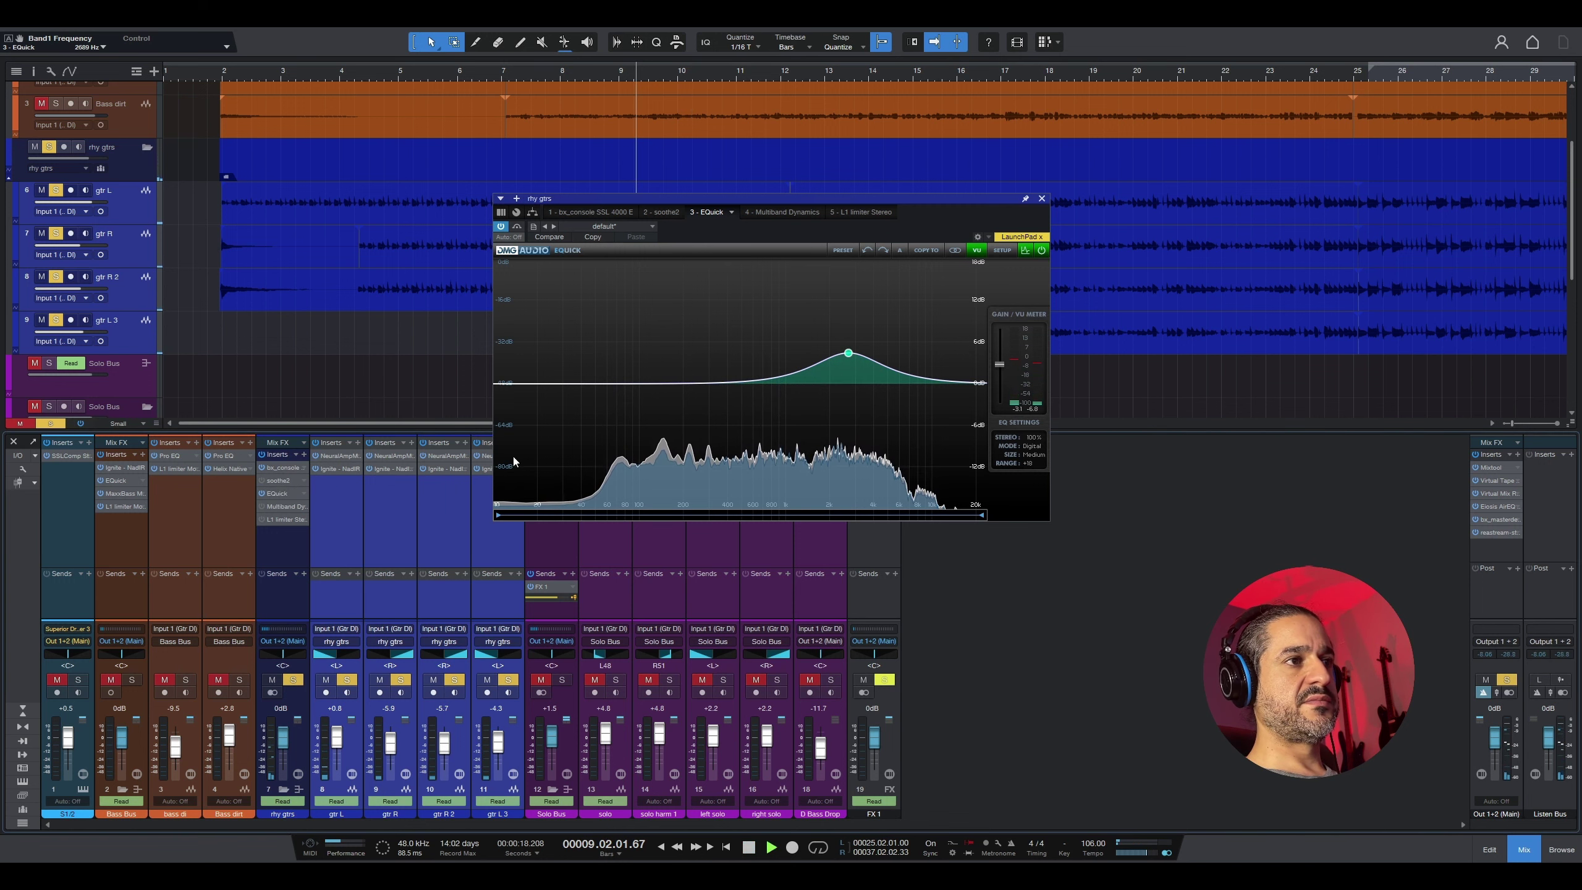
key("space")
mouse_move(848, 356)
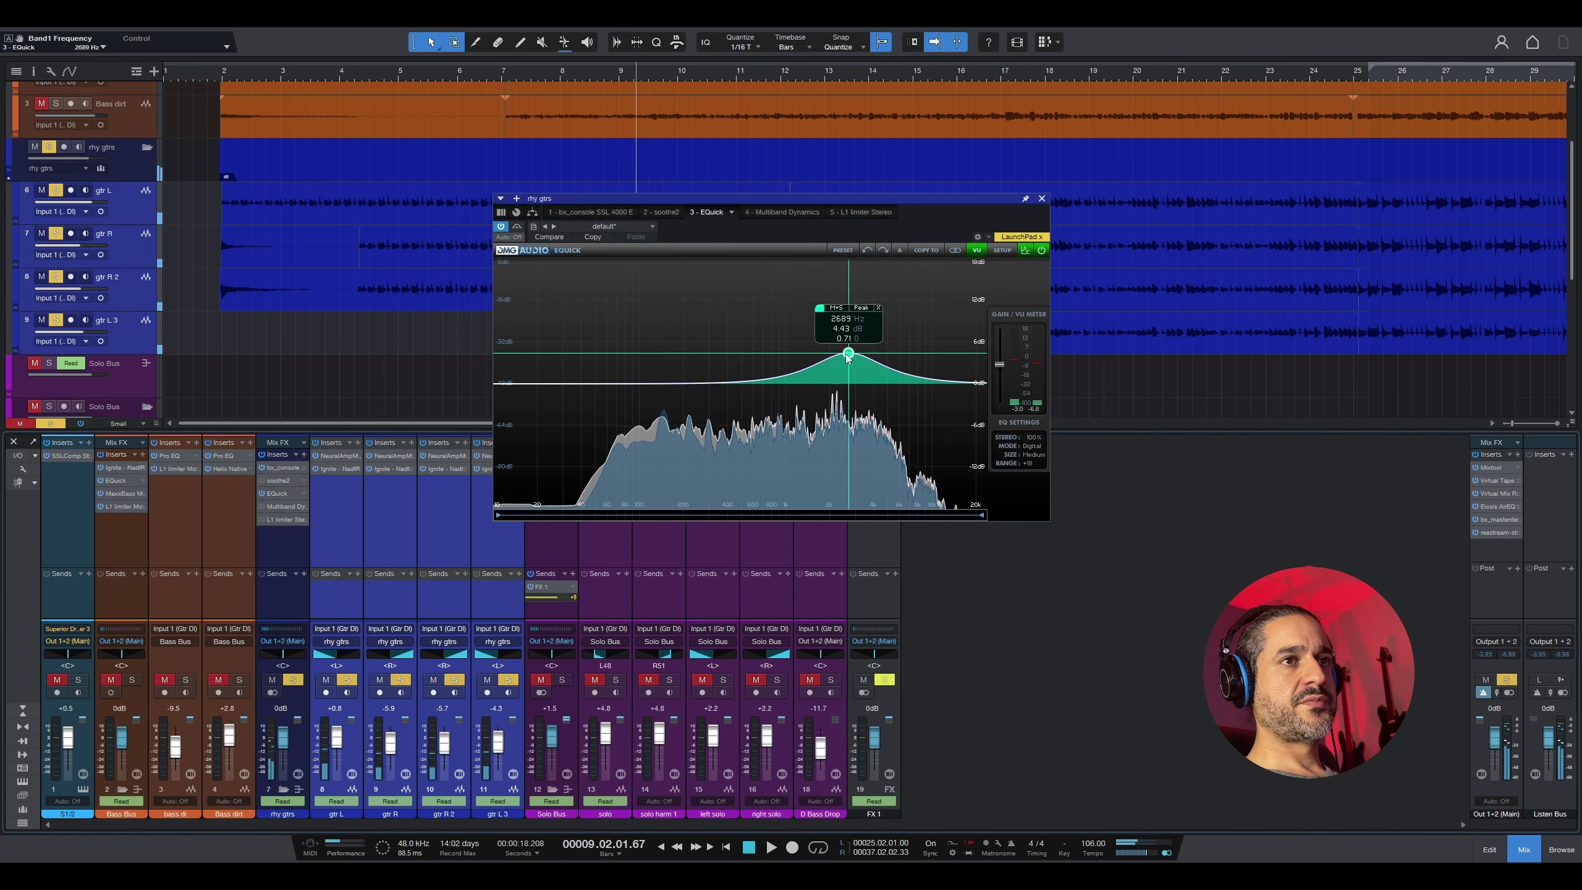
scroll(848, 354, "up", 10)
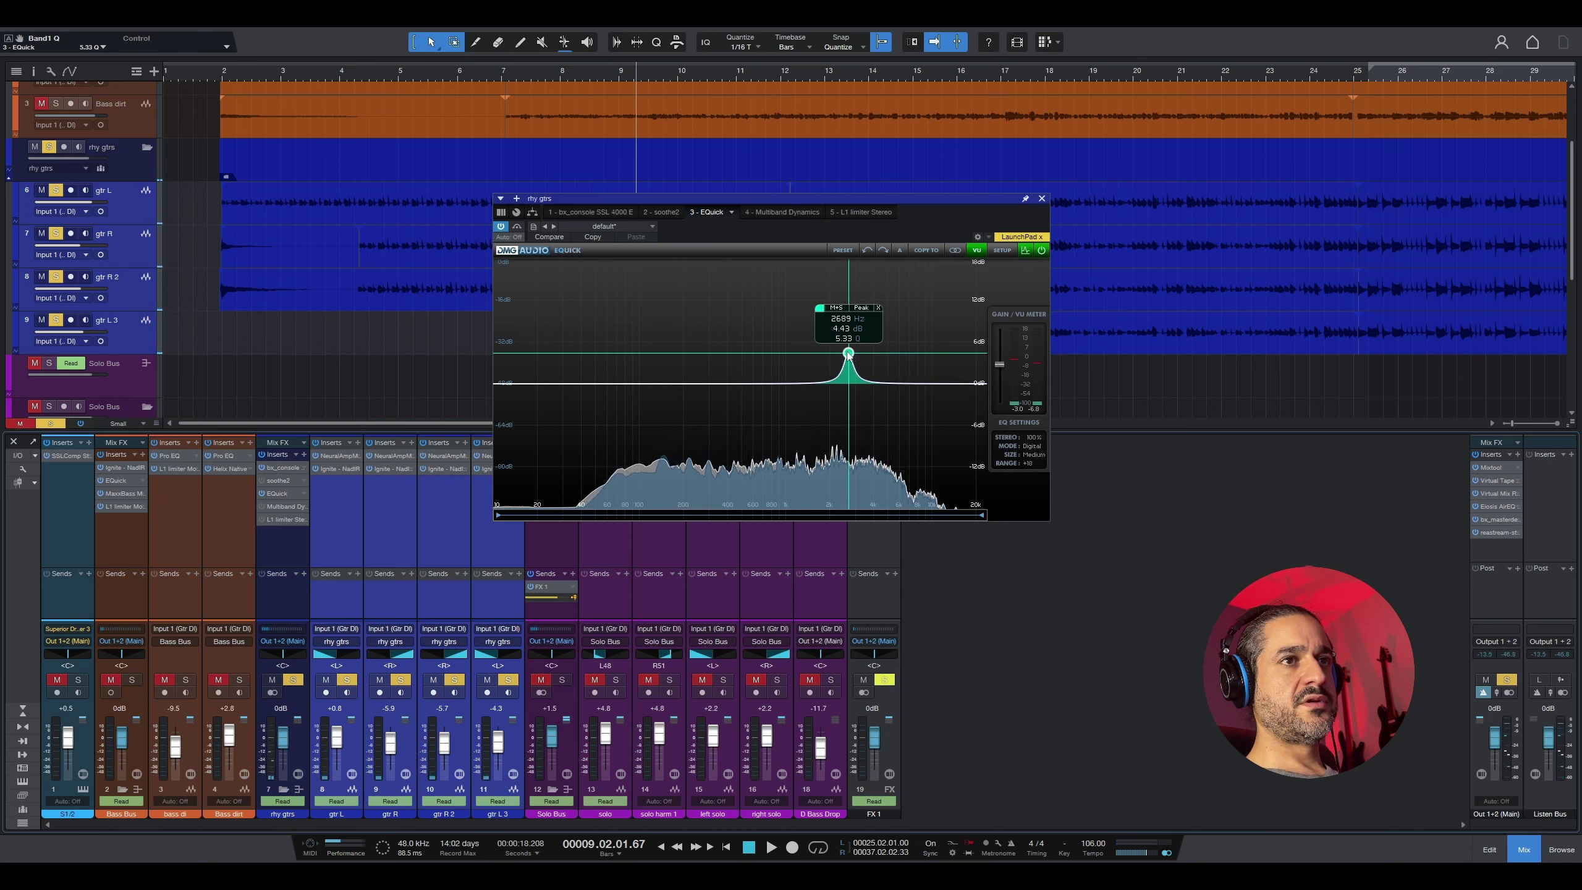
Step: Turn the narrow EQuick band into a cut of -2.82 dB, play the guitars briefly and close the plug-in
left_click_drag(849, 354, 853, 403)
key("space")
key("space")
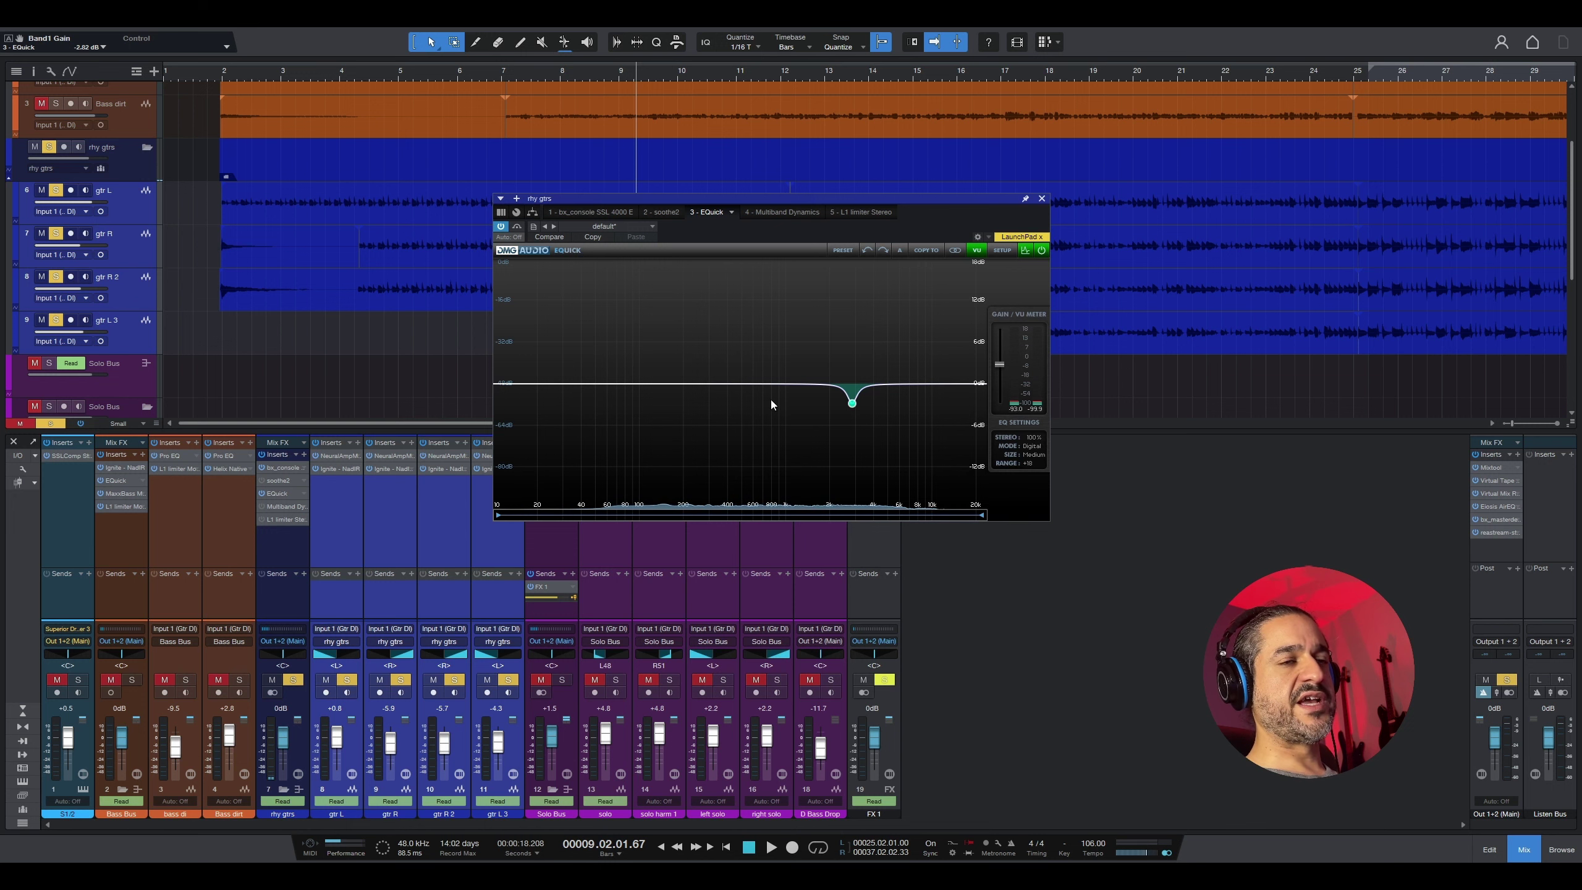
left_click(1043, 199)
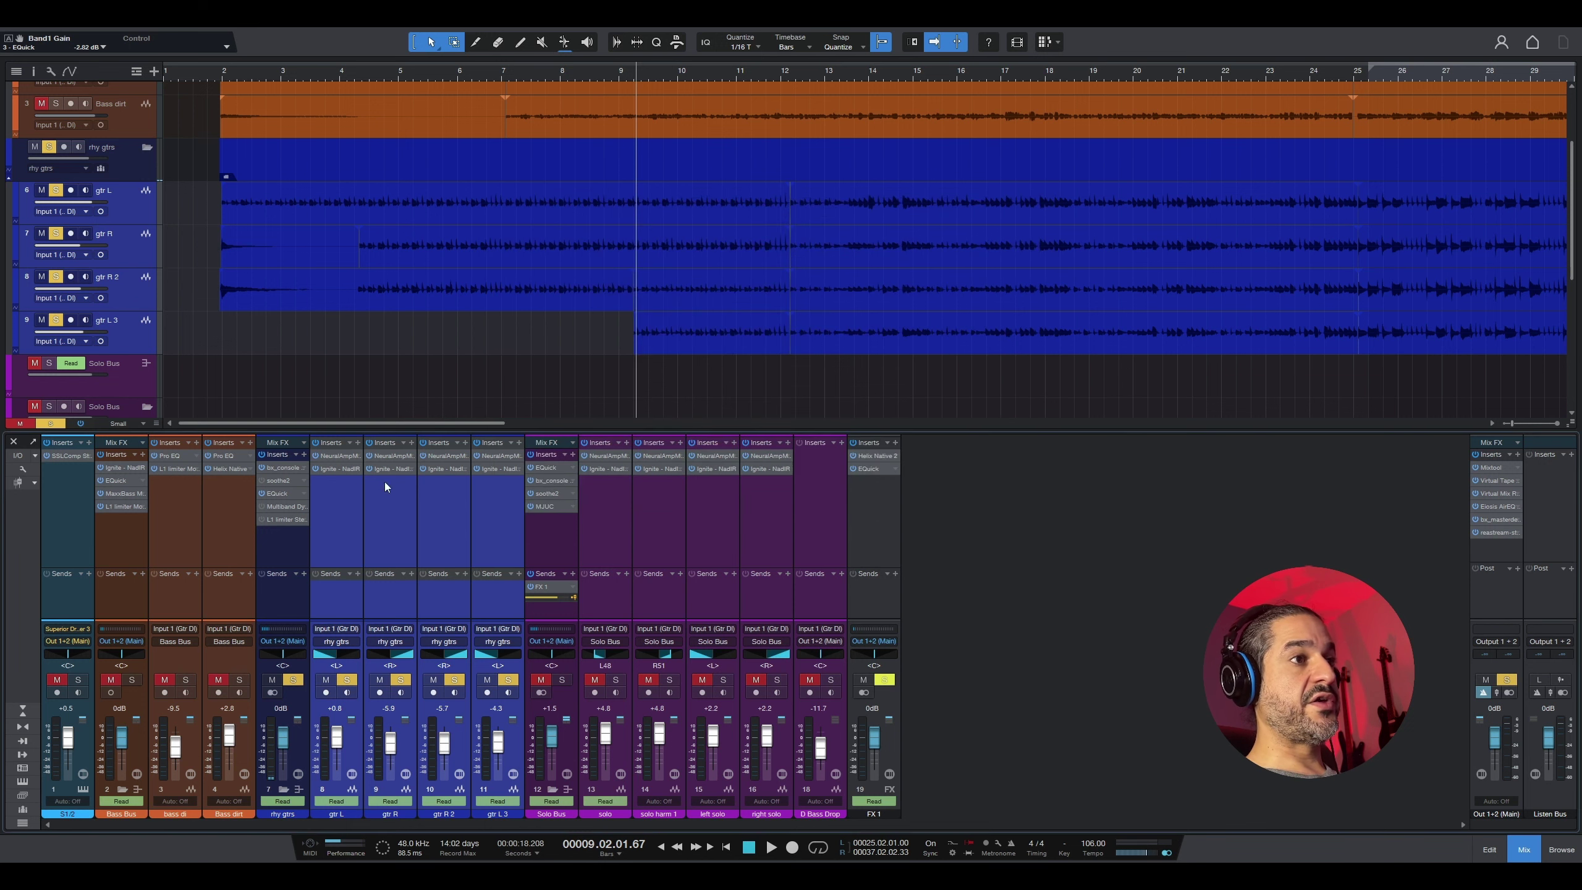
Step: Insert FabFilter Pro-Q 3 at the end of the rhy gtrs bus chain and start playback
left_click(303, 455)
left_click(303, 458)
left_click(304, 456)
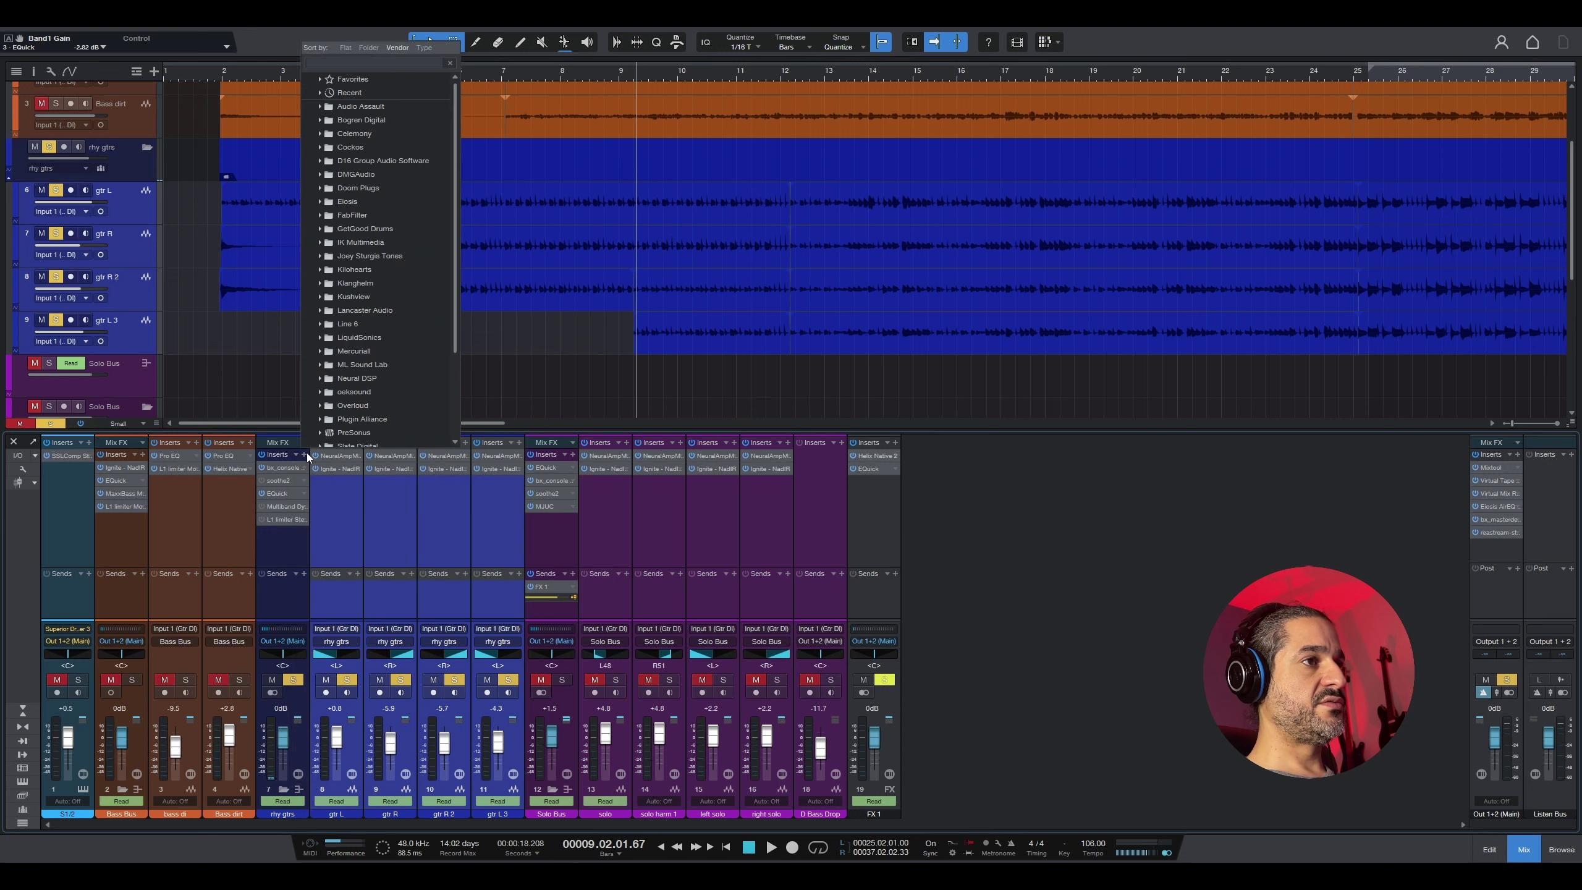
type("fab")
left_click(346, 161)
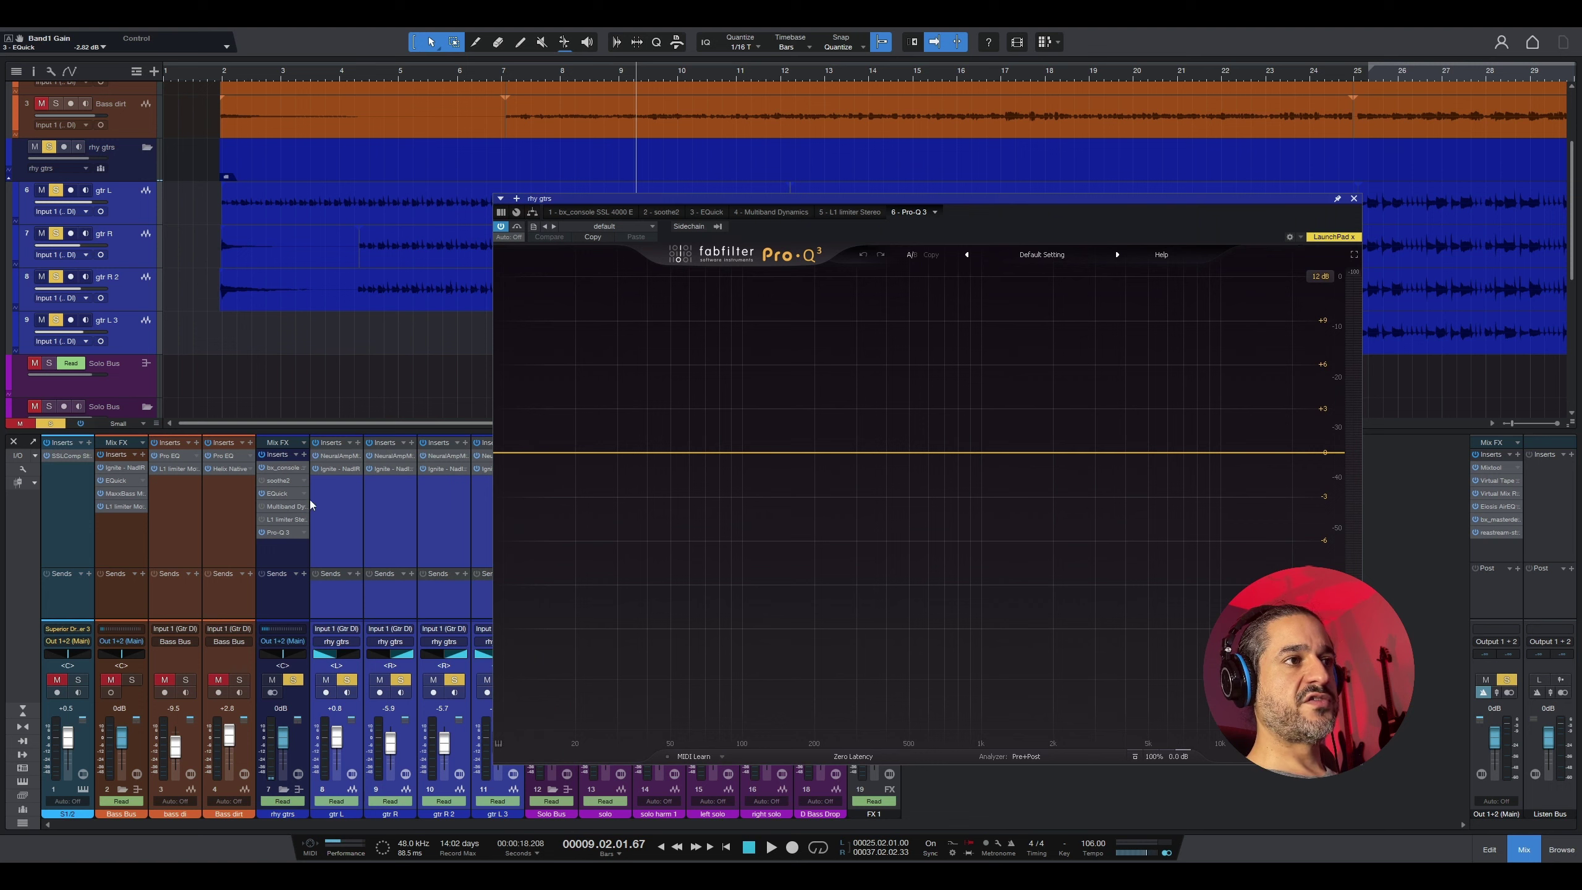
key("space")
Step: Add a Pro-Q 3 bell band around 3.5 kHz with 0 dB gain, Q 2.233 and a dynamic range of -4.74 dB
left_click_drag(1108, 452, 1111, 431)
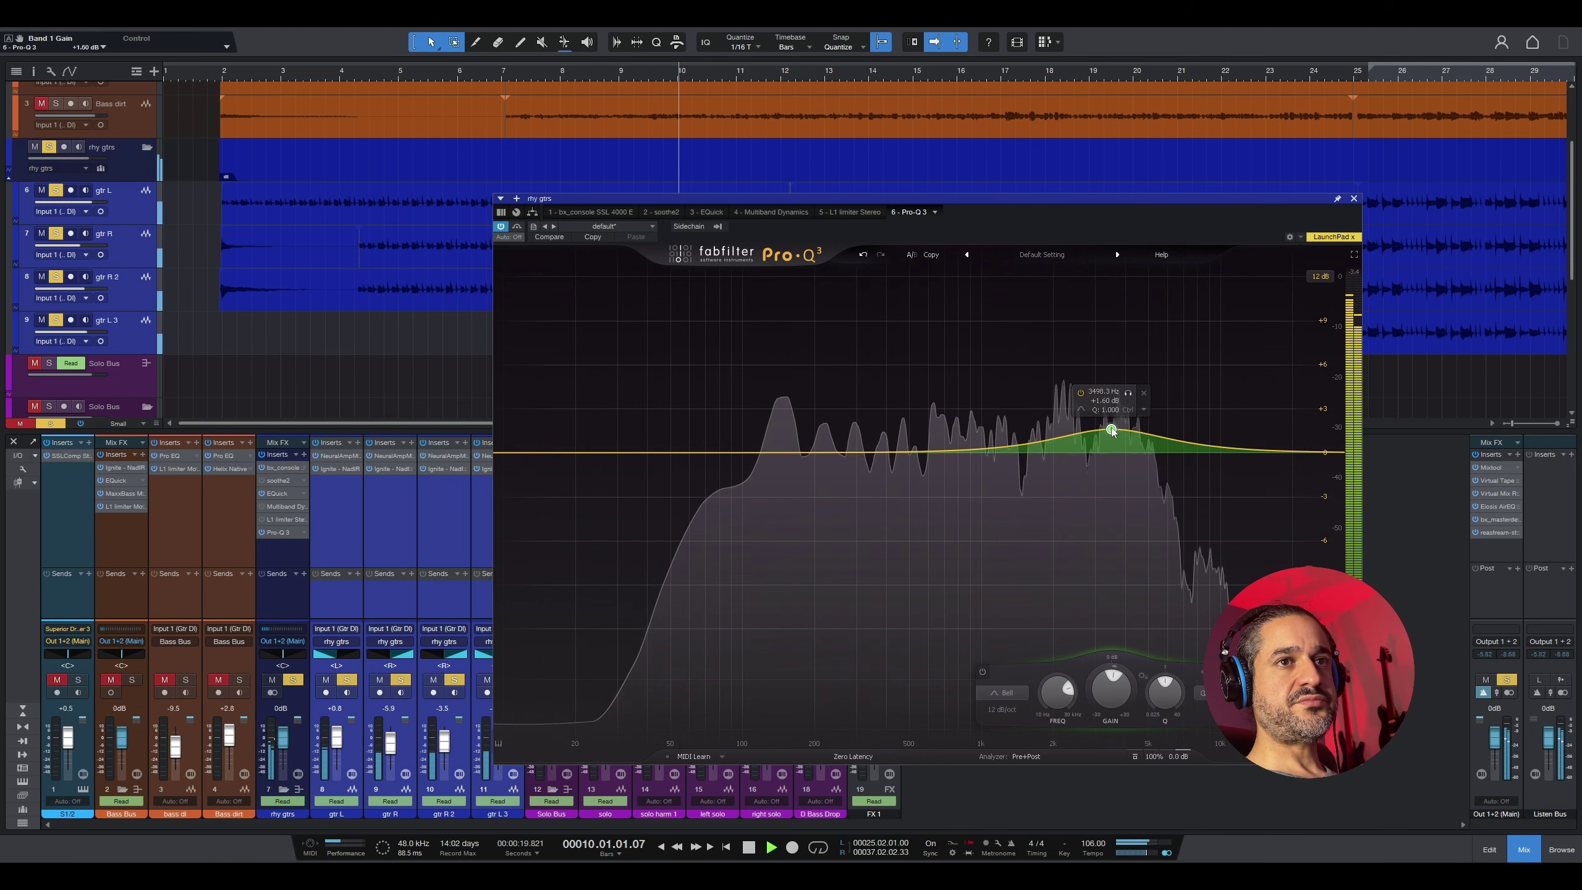
scroll(1112, 431, "up", 10)
key("space")
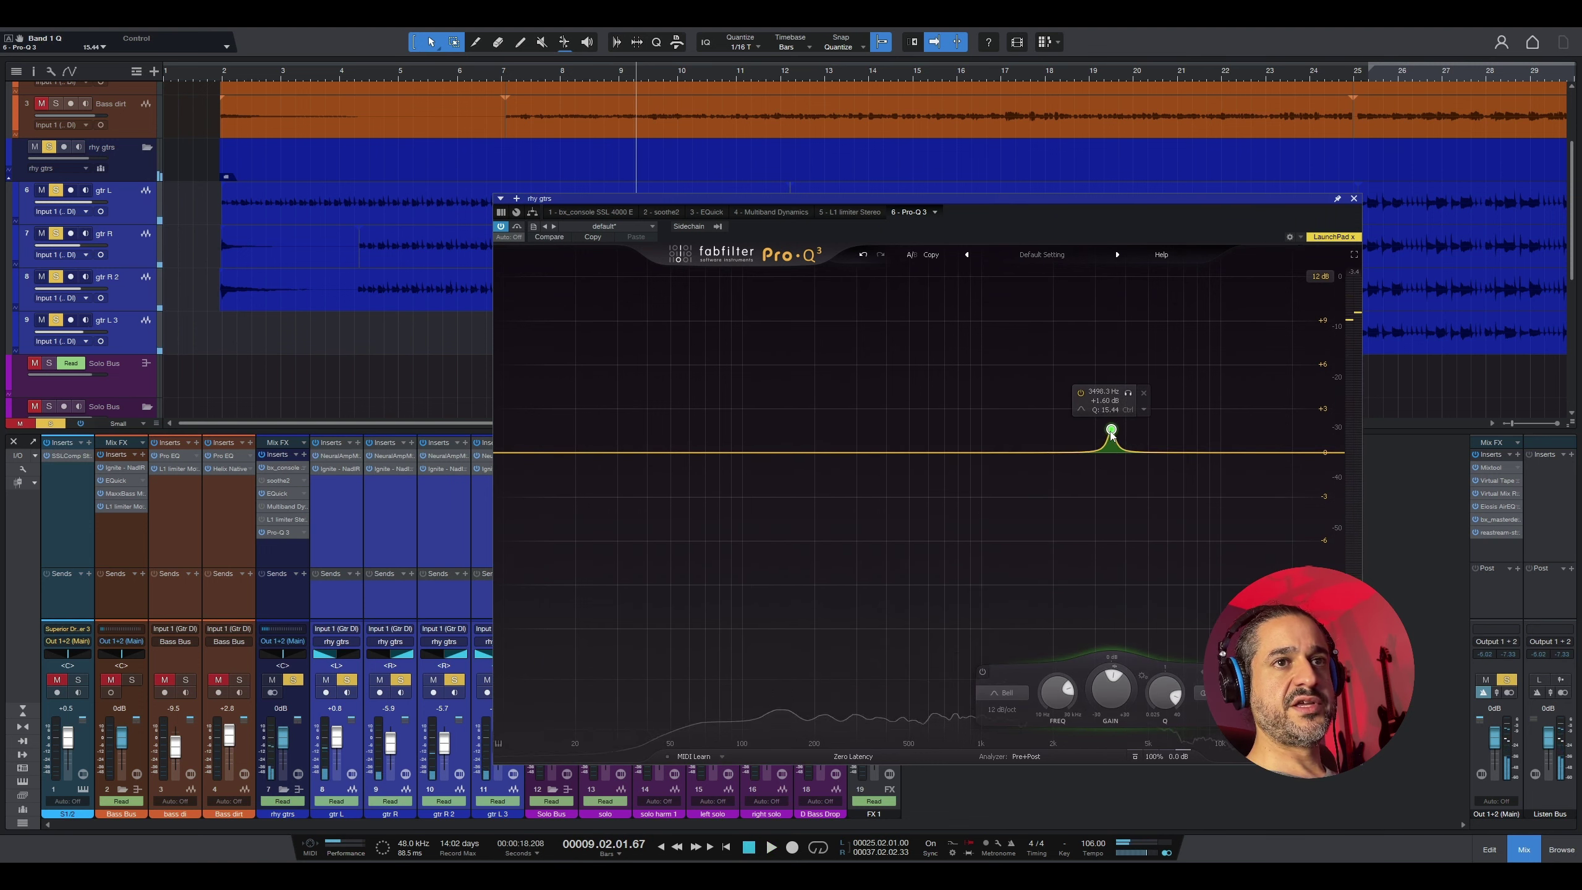
scroll(1112, 431, "down", 7)
left_click_drag(1113, 439, 1115, 458)
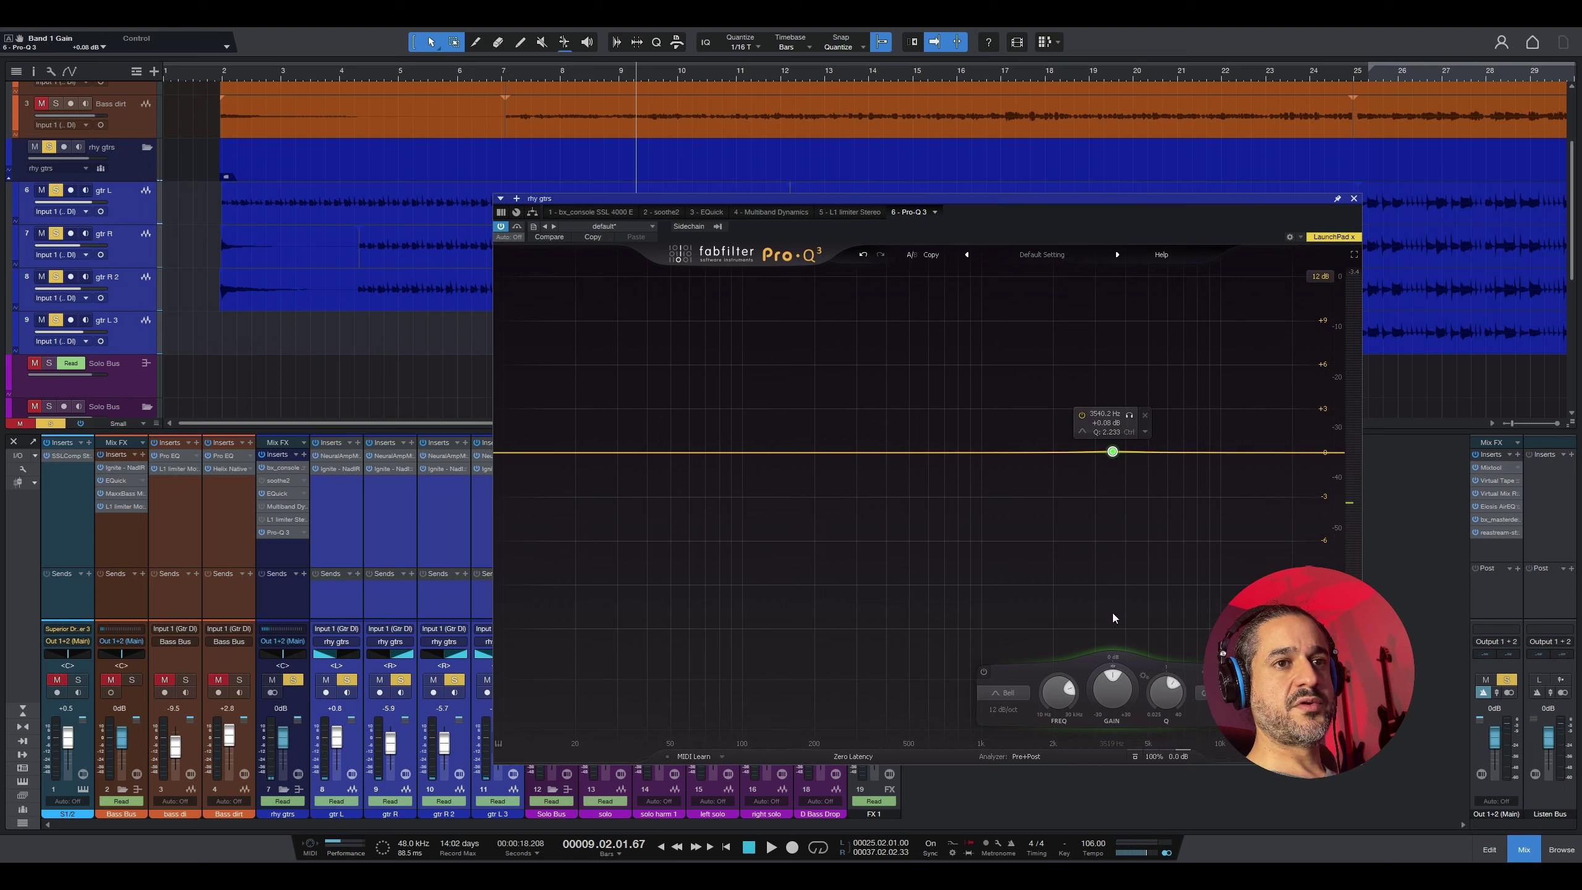
left_click_drag(1111, 673, 1083, 723)
Step: Play the rhythm guitars and compare them with Pro-Q 3 bypassed and active
key("space")
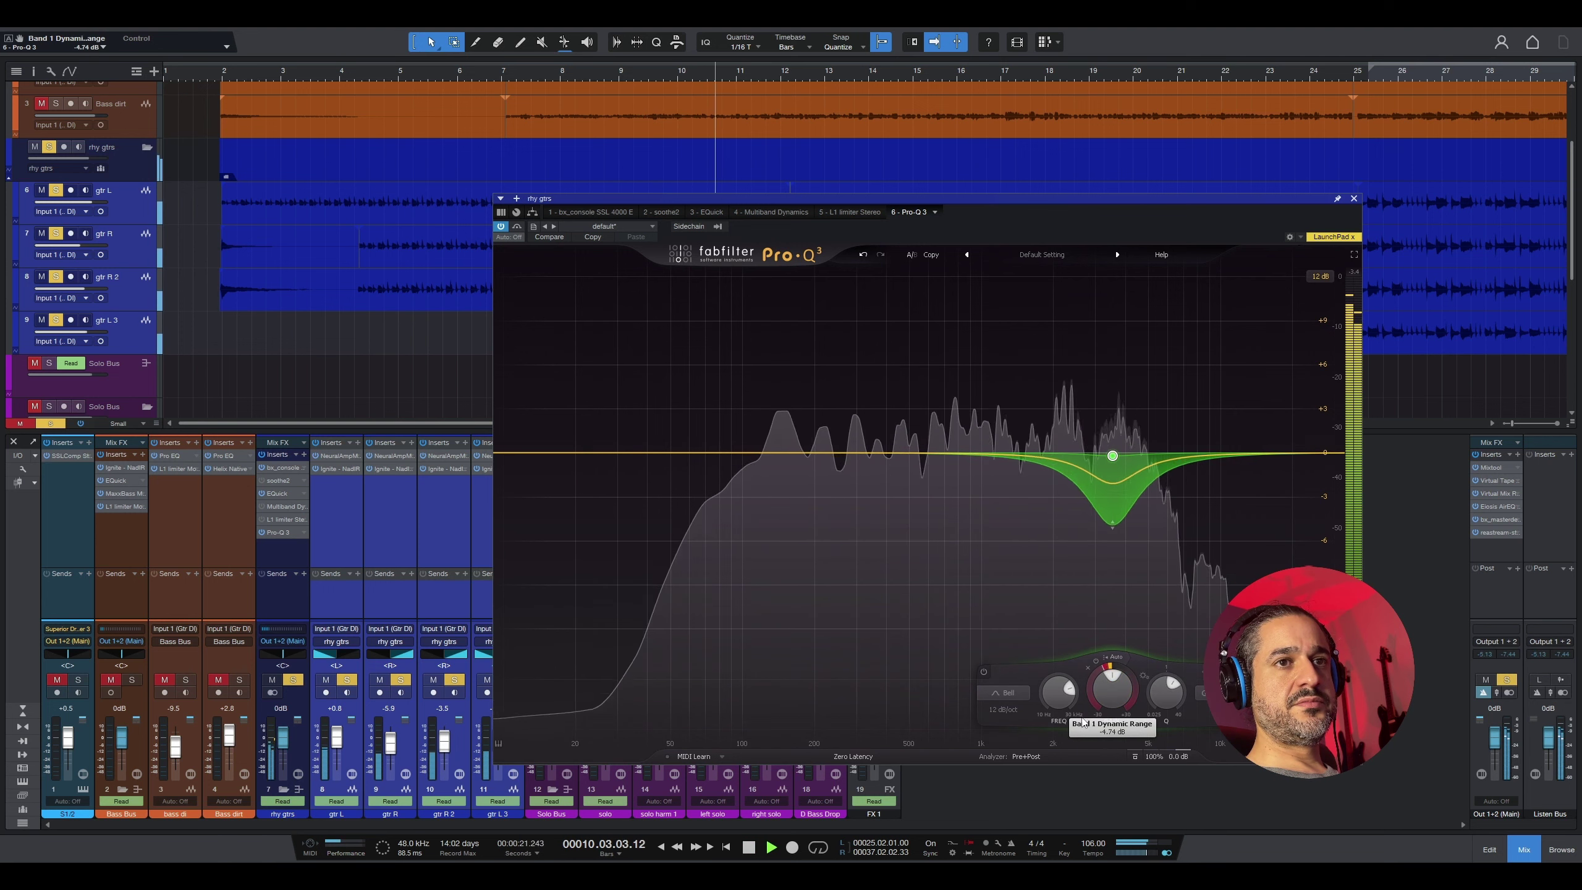
left_click(517, 227)
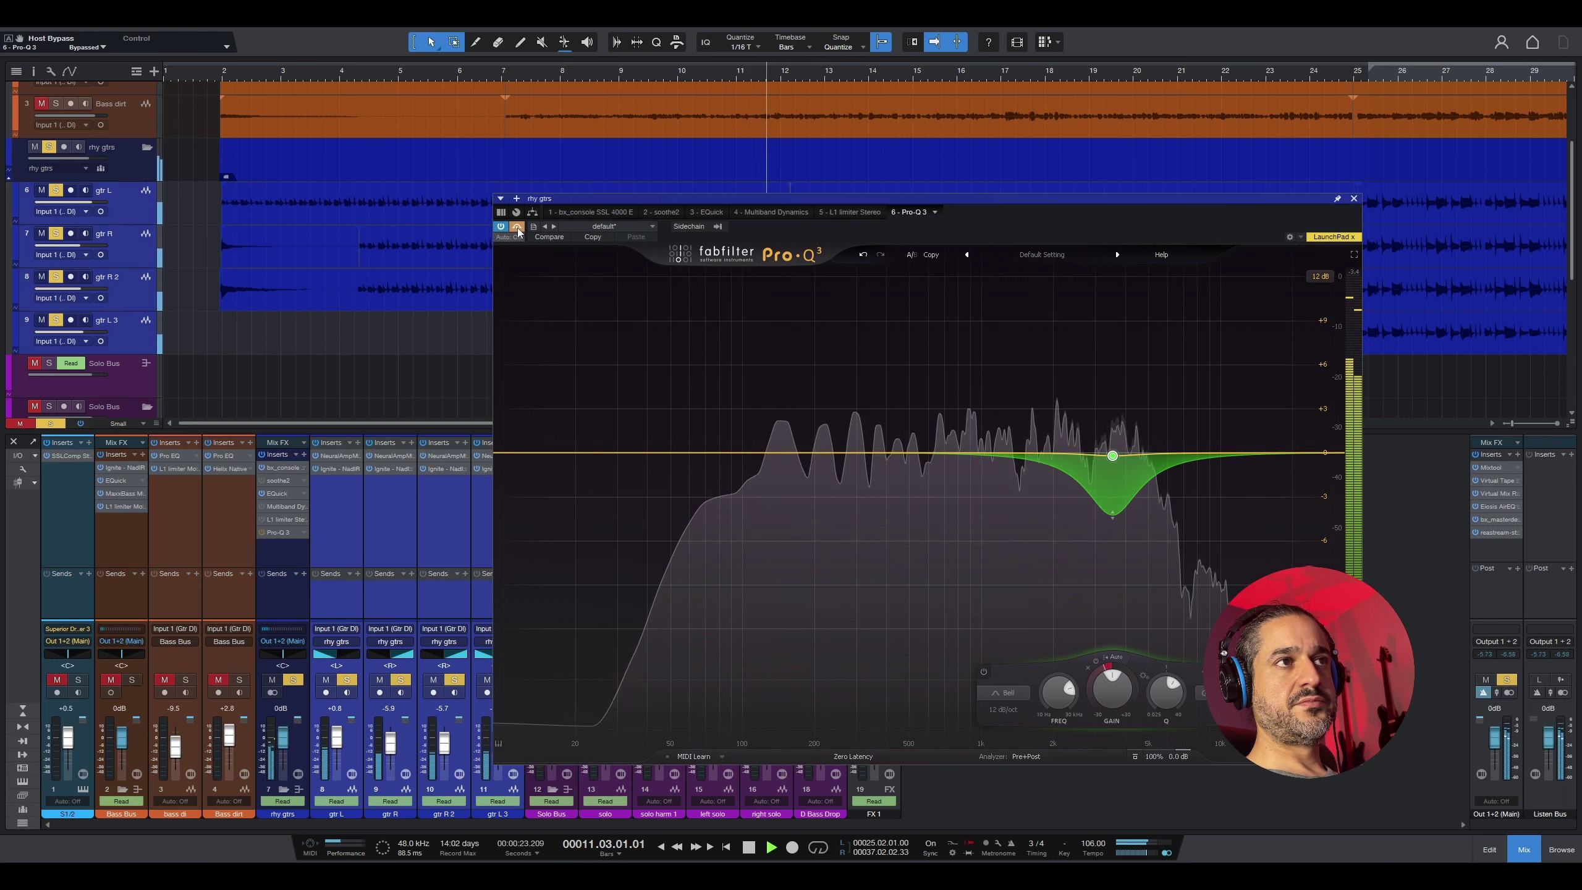
left_click(517, 227)
key("space")
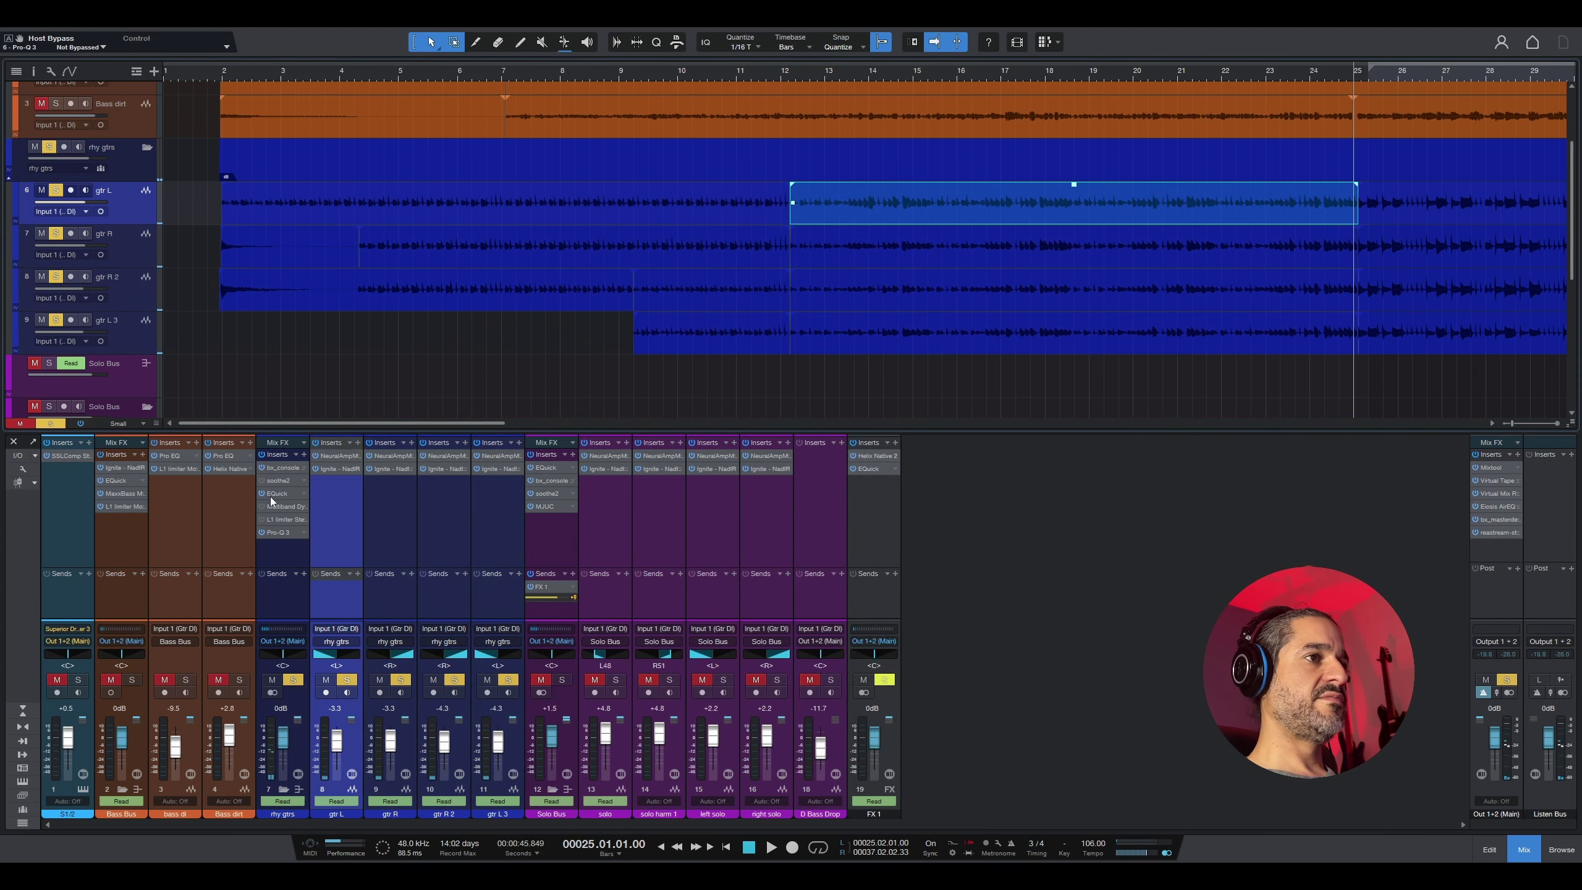
Step: Remove Pro-Q 3 and EQuick from the rhy gtrs bus inserts
right_click(276, 534)
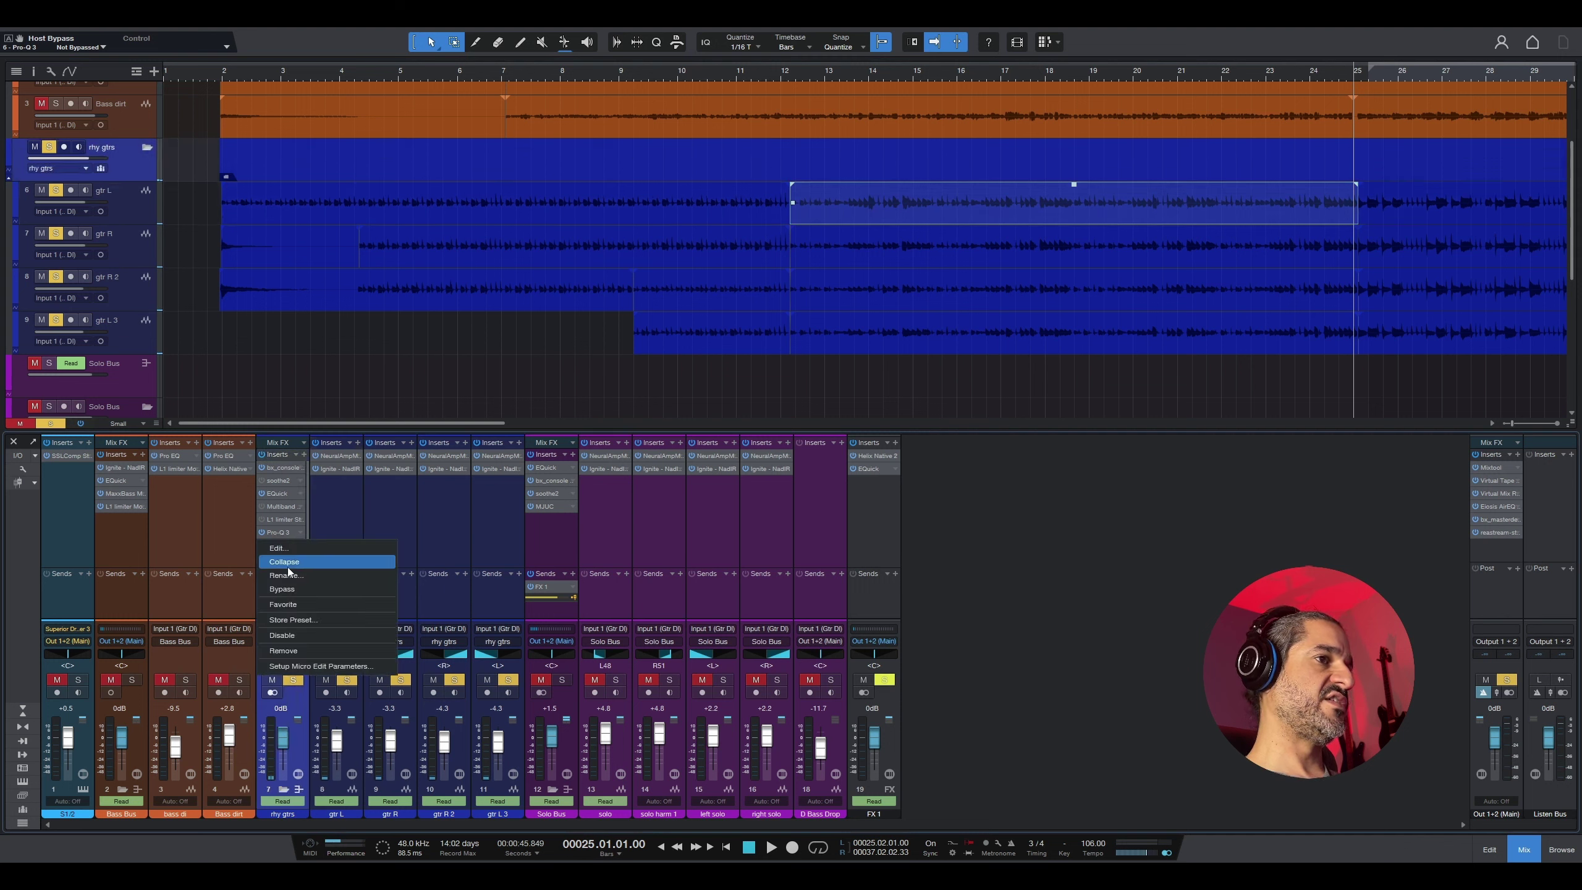
left_click(293, 650)
right_click(271, 497)
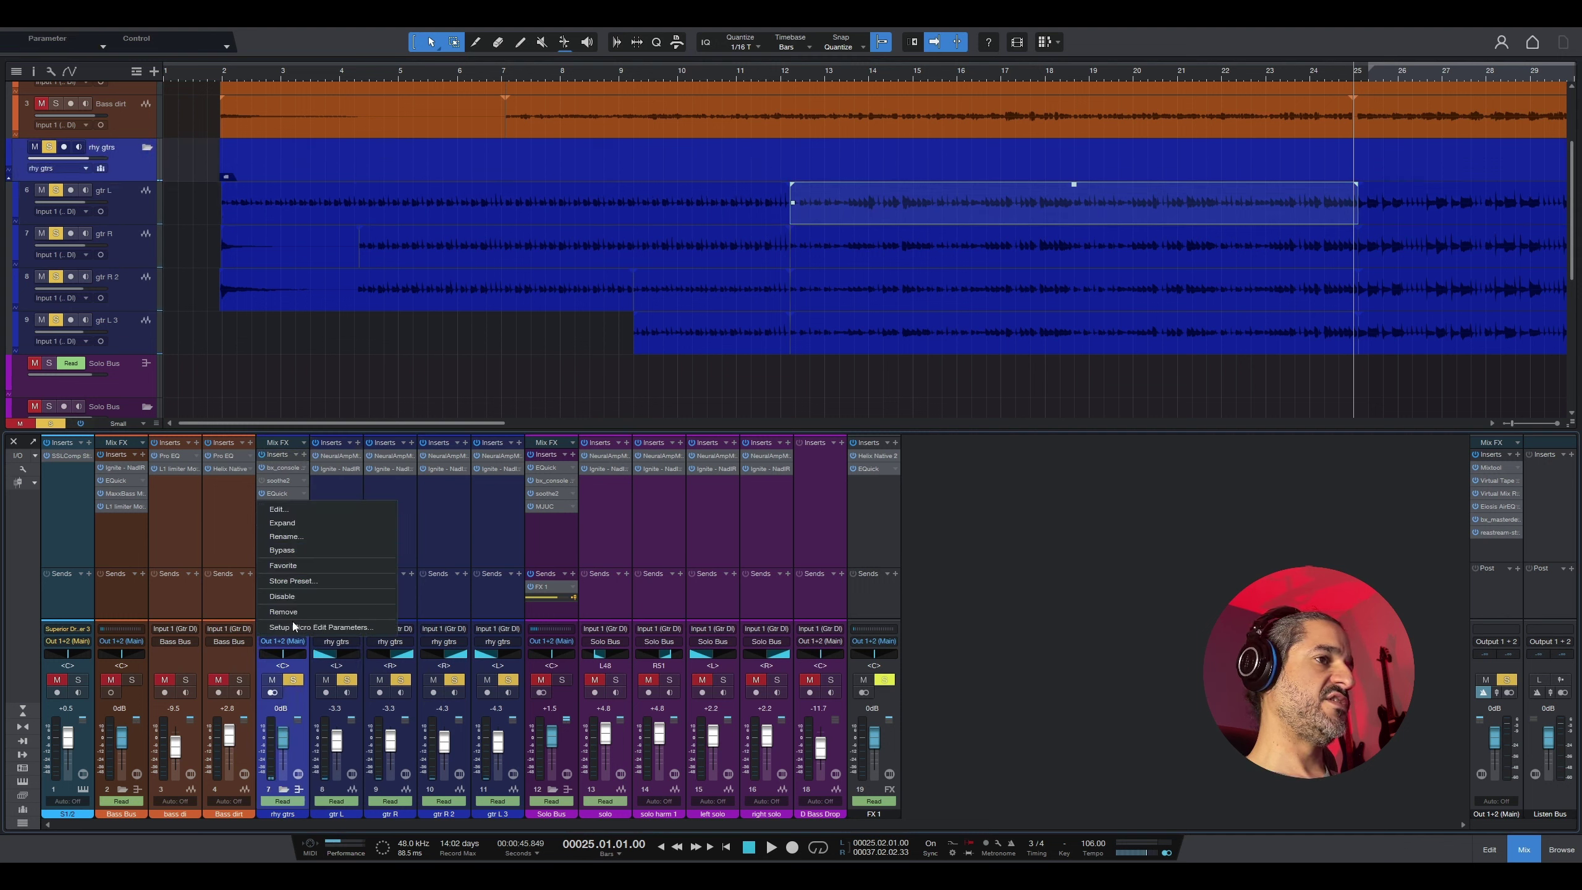
left_click(291, 615)
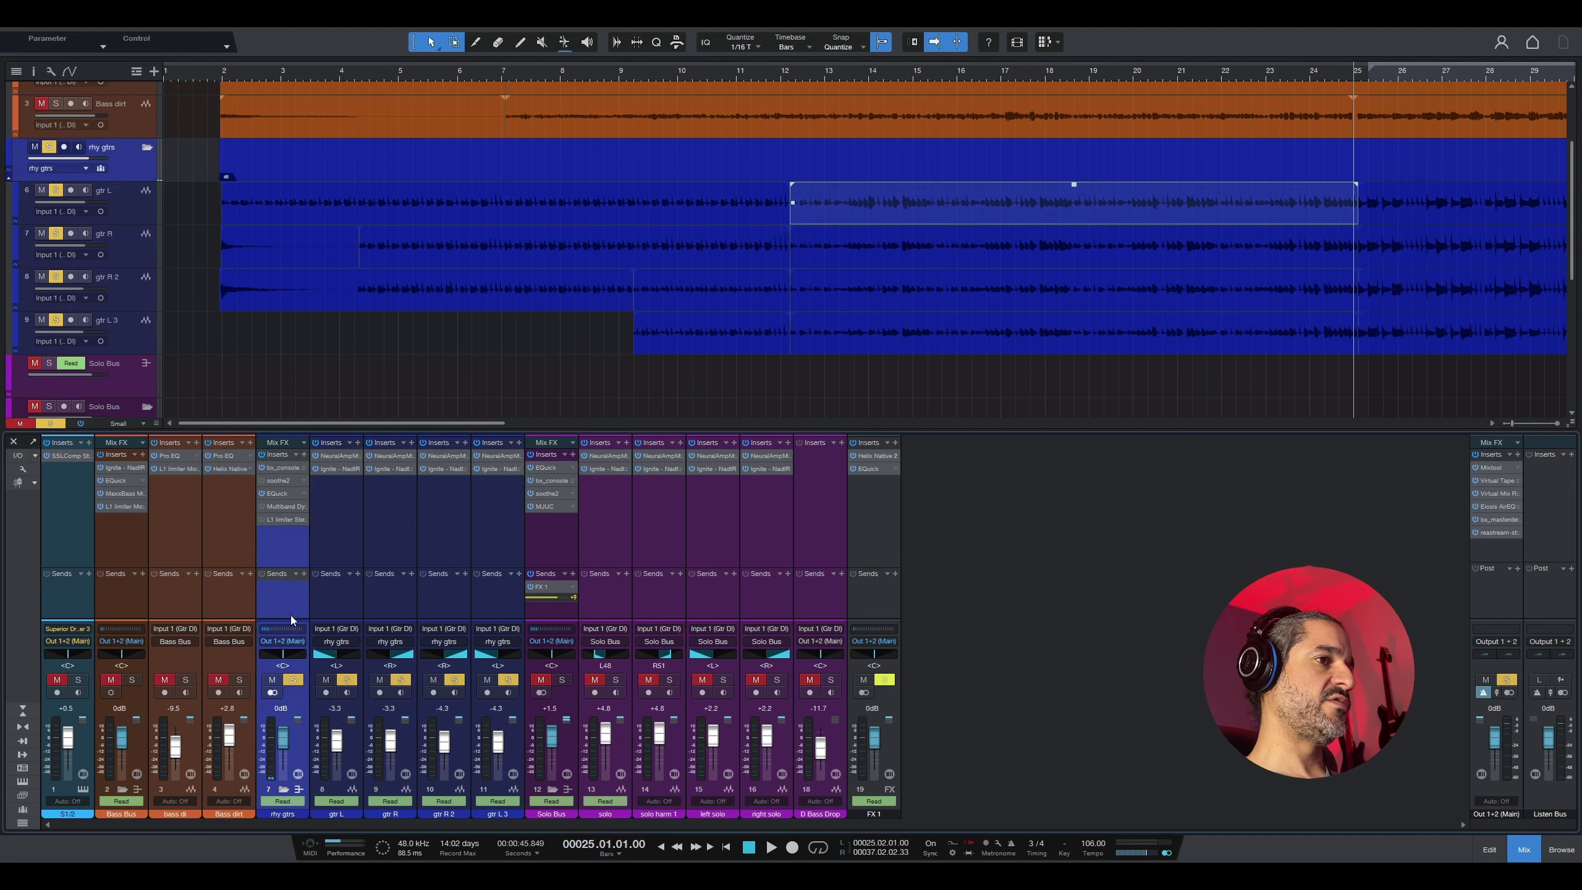
Step: Reactivate soothe2 on the rhy gtrs bus, view its Egtr harsh preset settings and close the plug-in
left_click(265, 478)
double_click(278, 484)
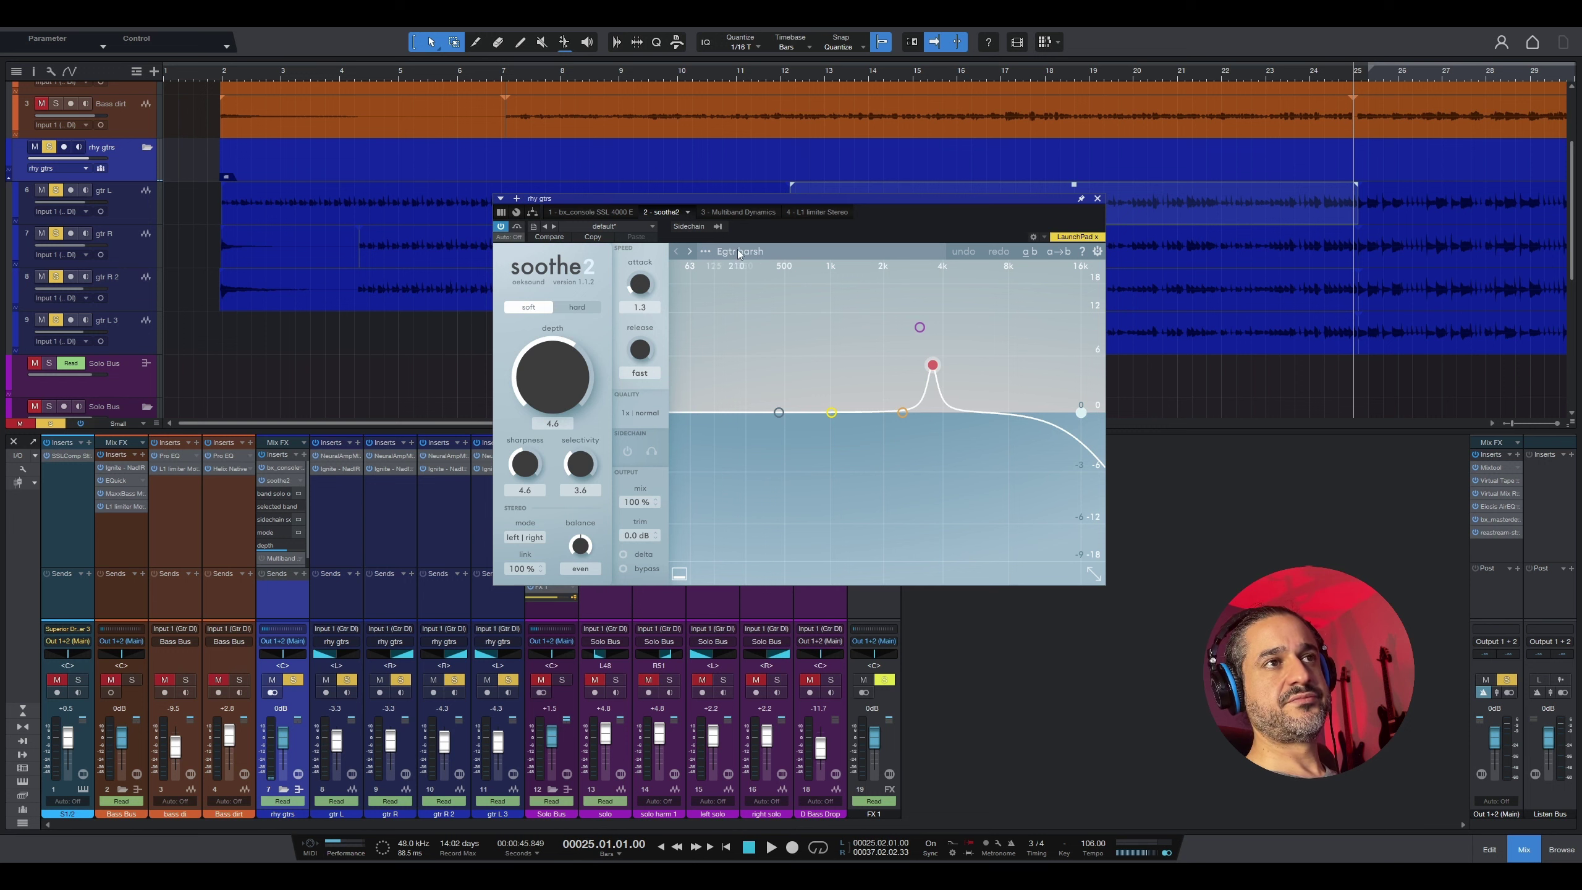
left_click(1097, 198)
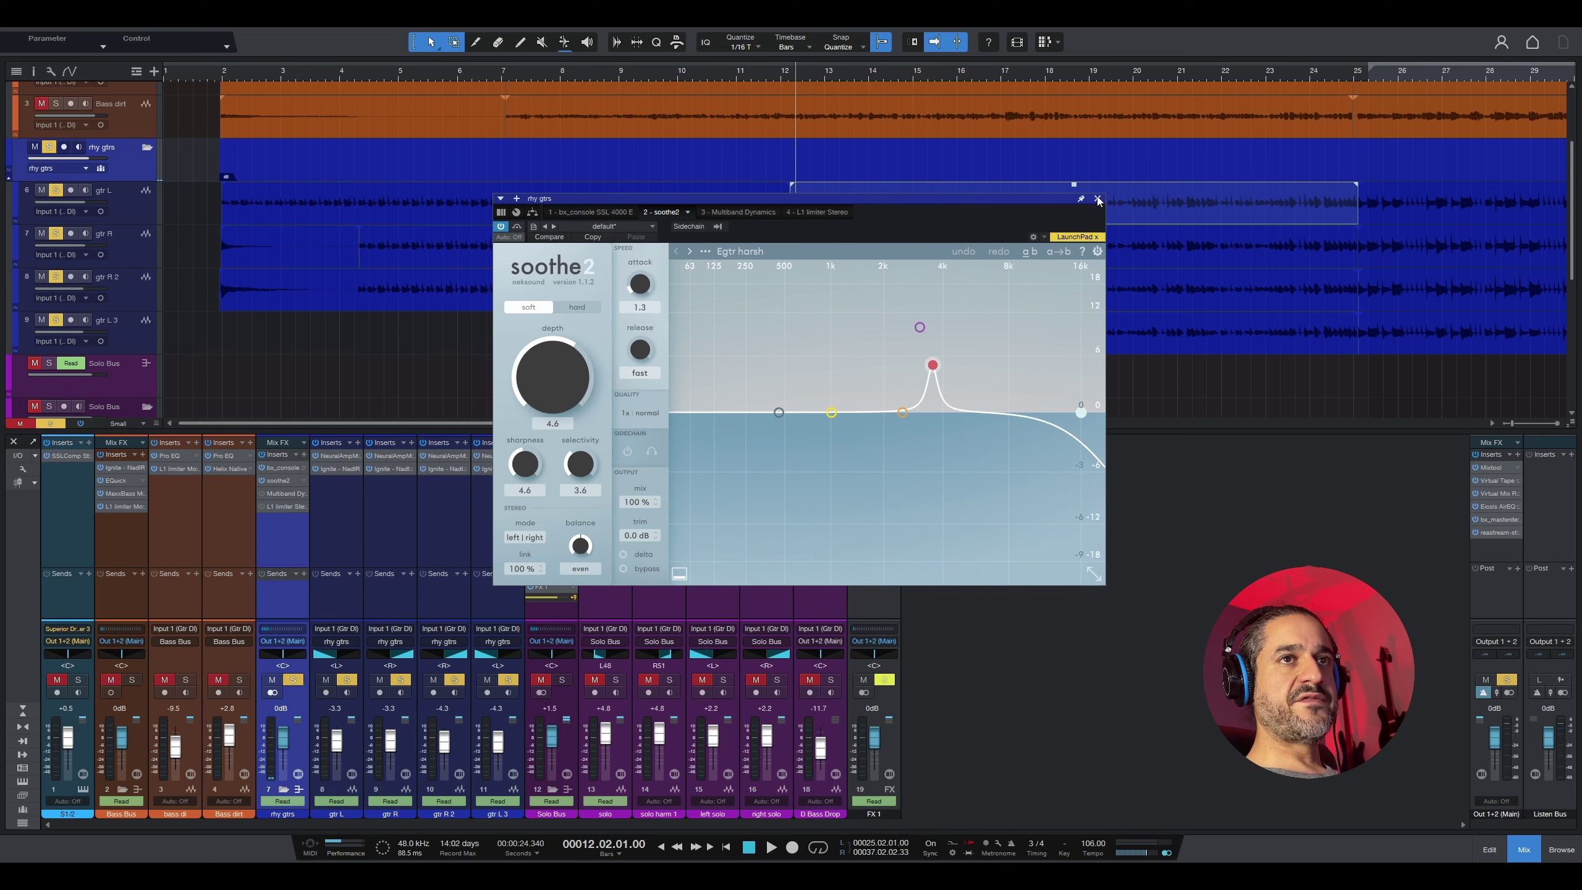
left_click(1097, 199)
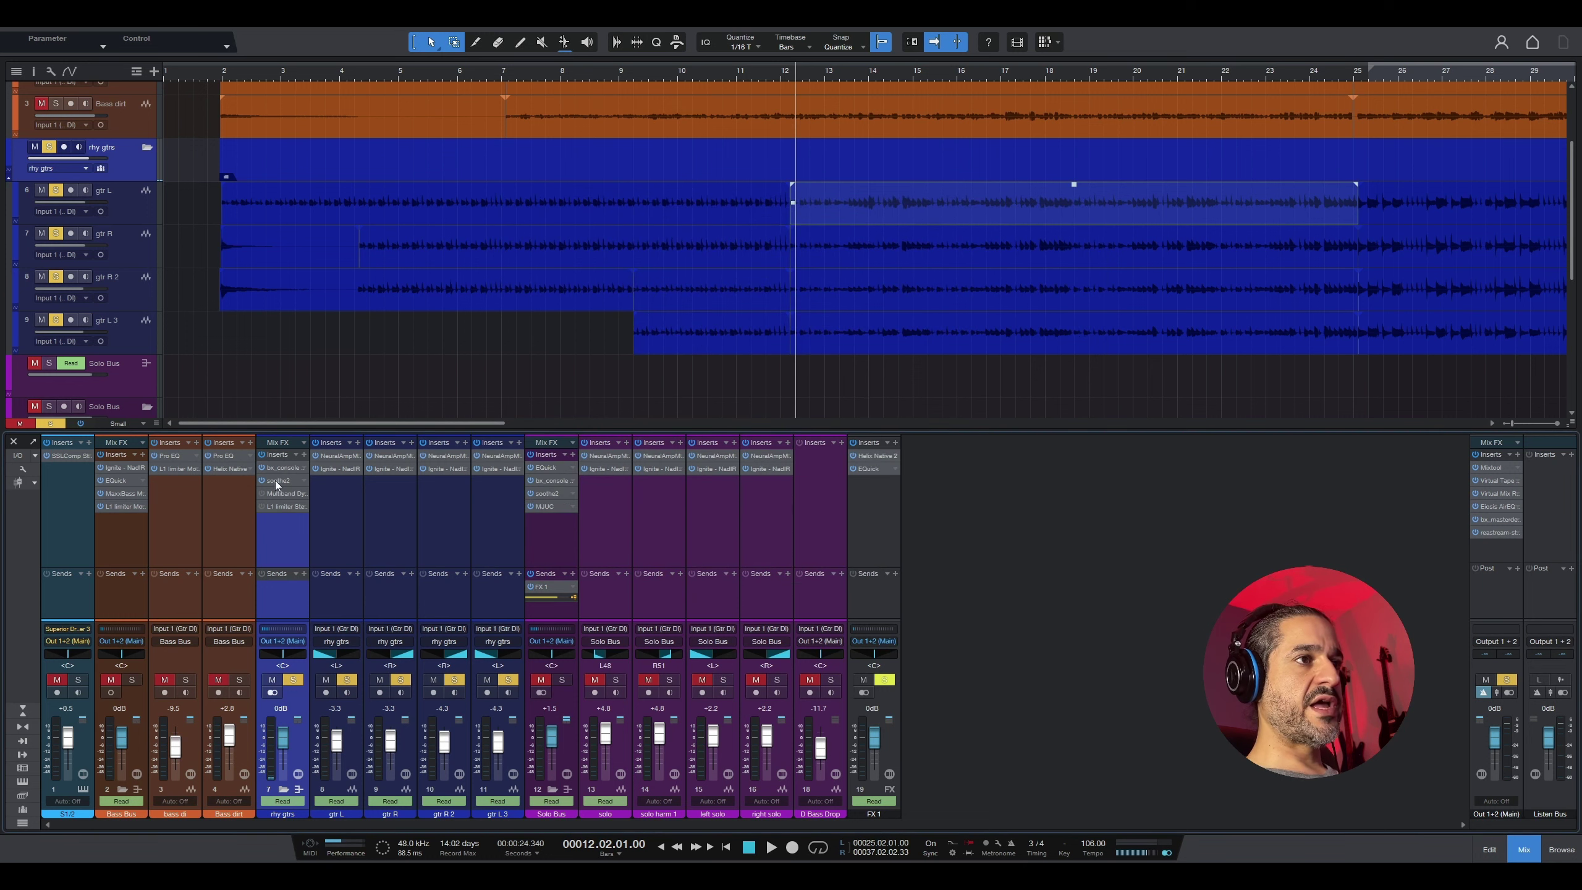
Step: Open Multiband Dynamics on the rhy gtrs bus and display its LM band settings
left_click(288, 494)
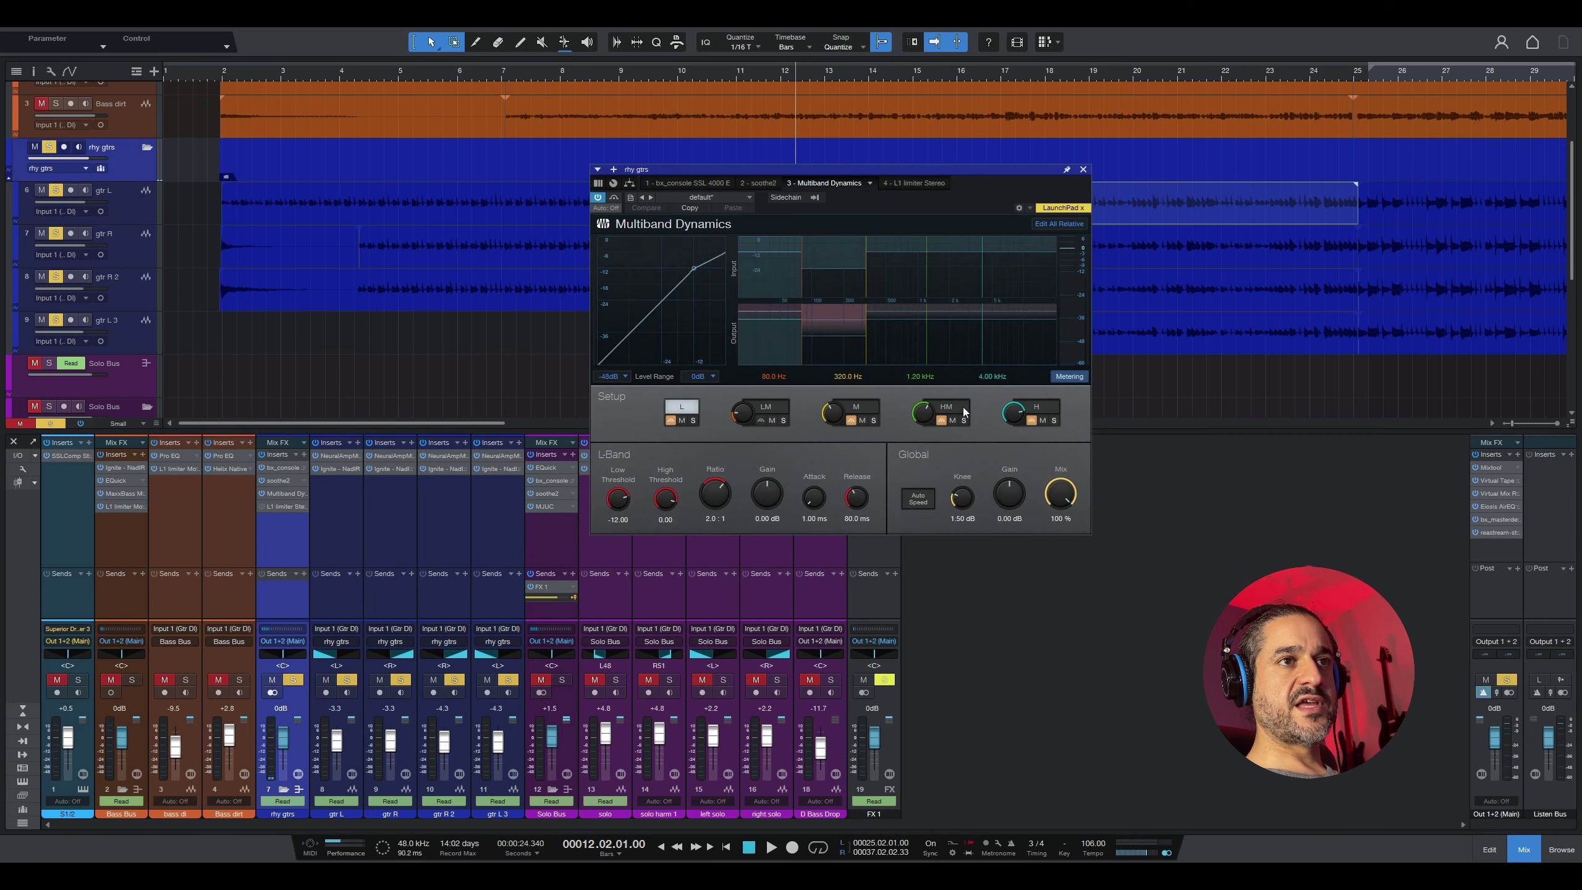
left_click(783, 407)
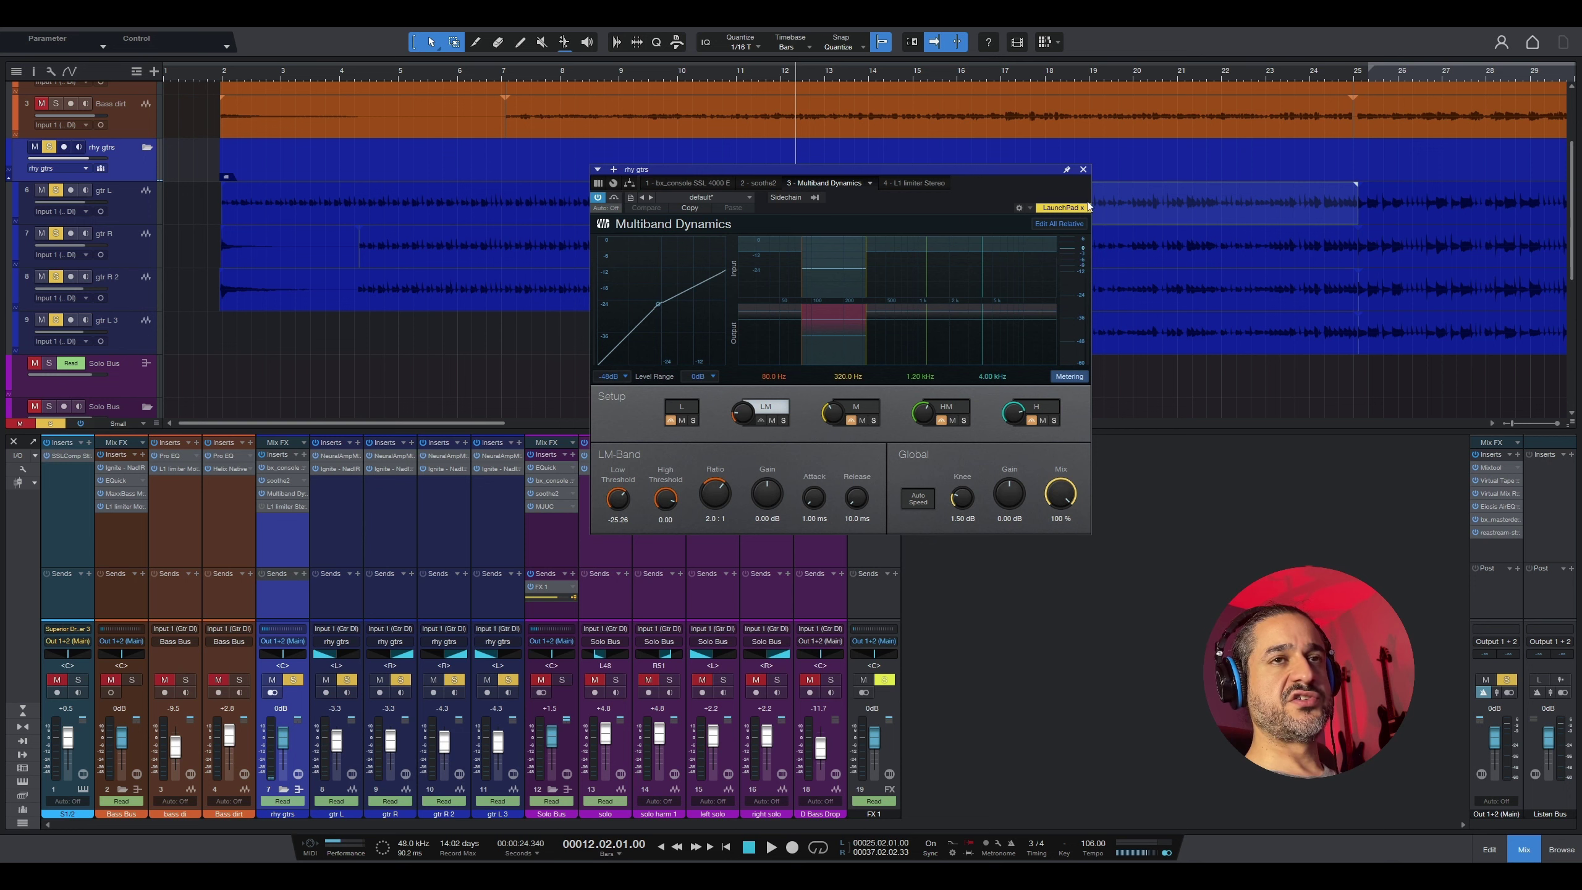
left_click_drag(917, 170, 787, 187)
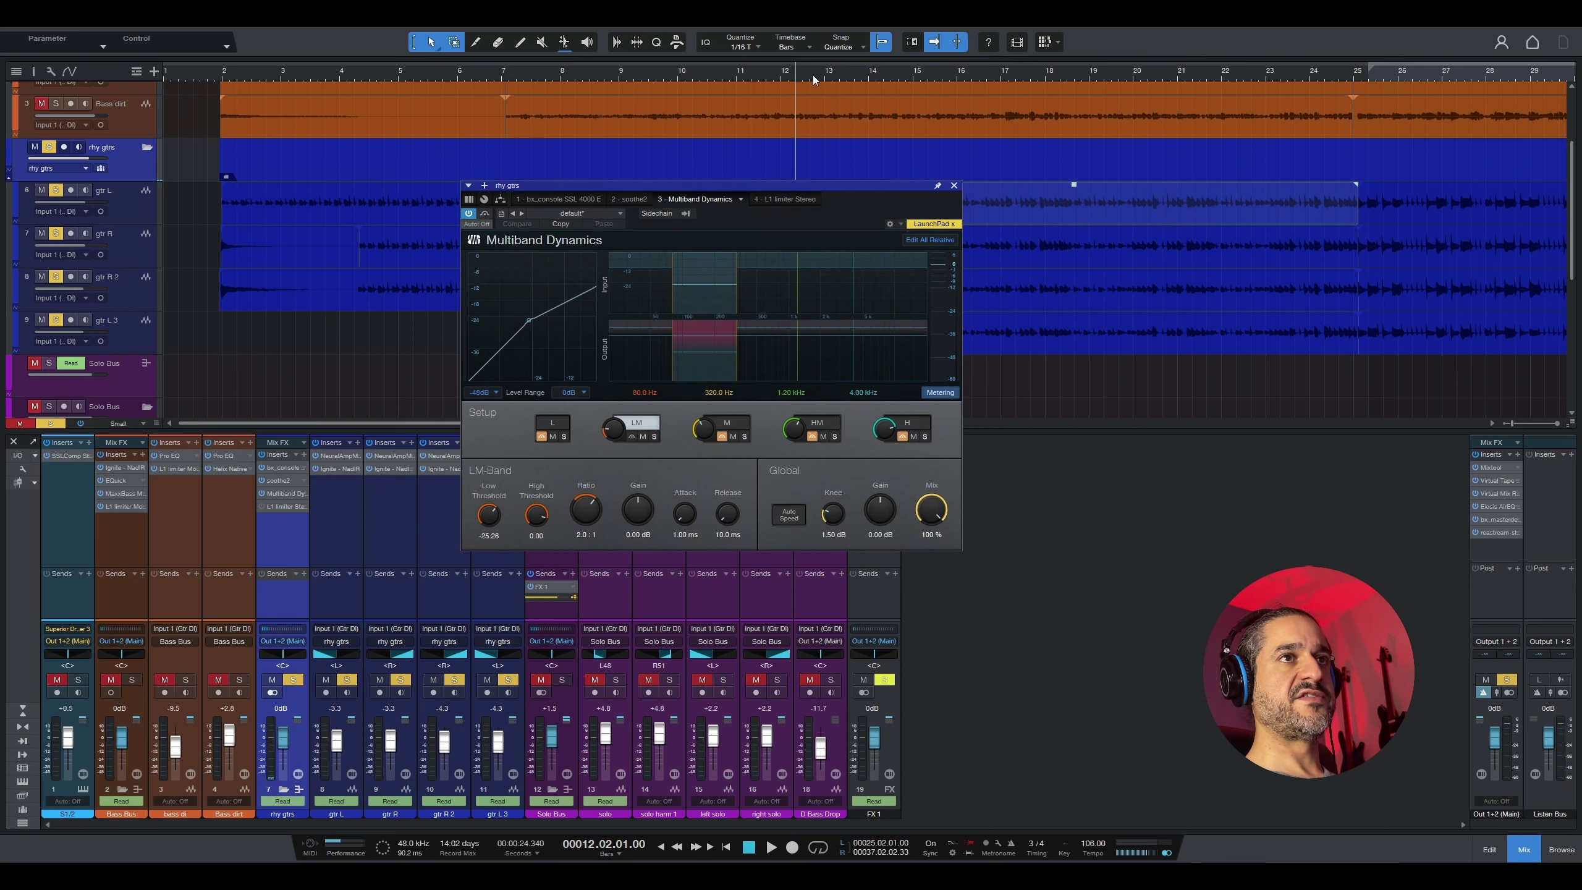
Step: Play the rhythm guitars and audition the LM band of Multiband Dynamics soloed and in context
key("space")
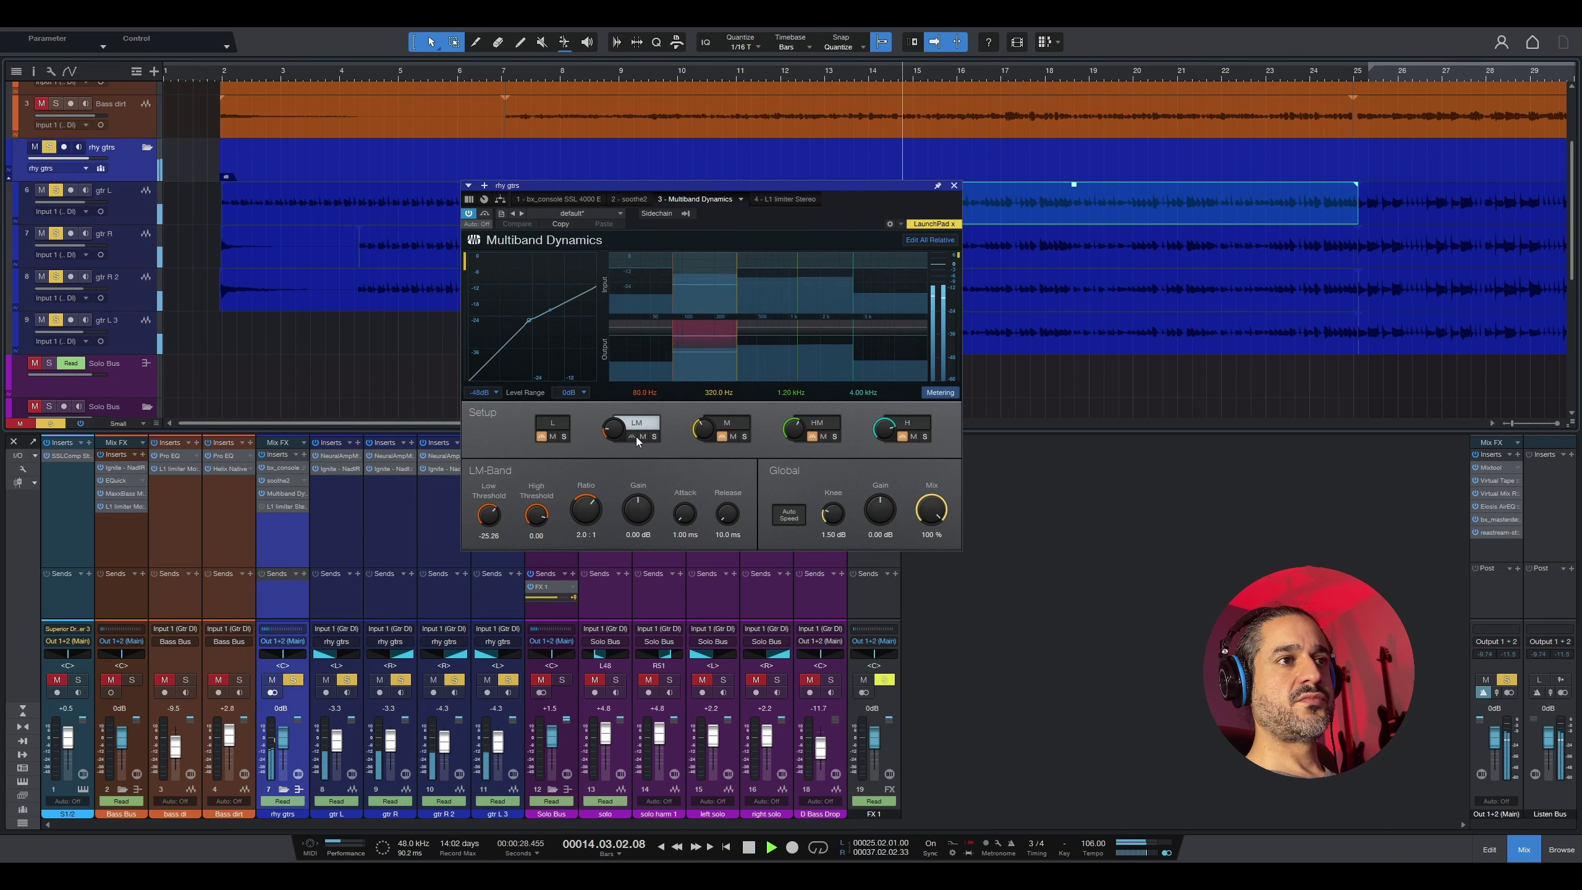
left_click(655, 437)
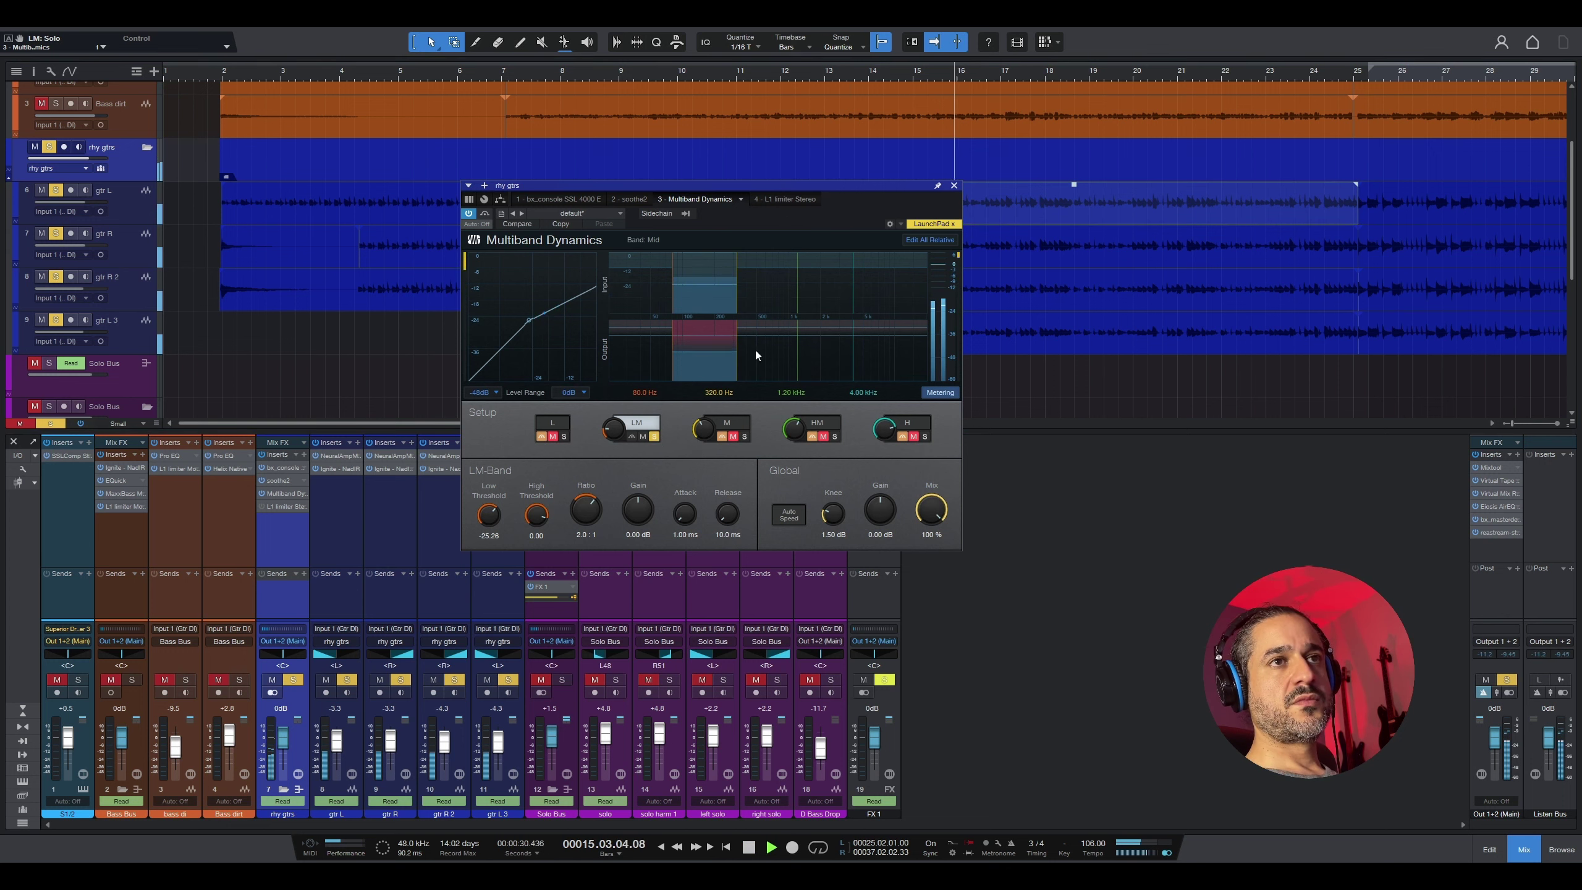
left_click(654, 436)
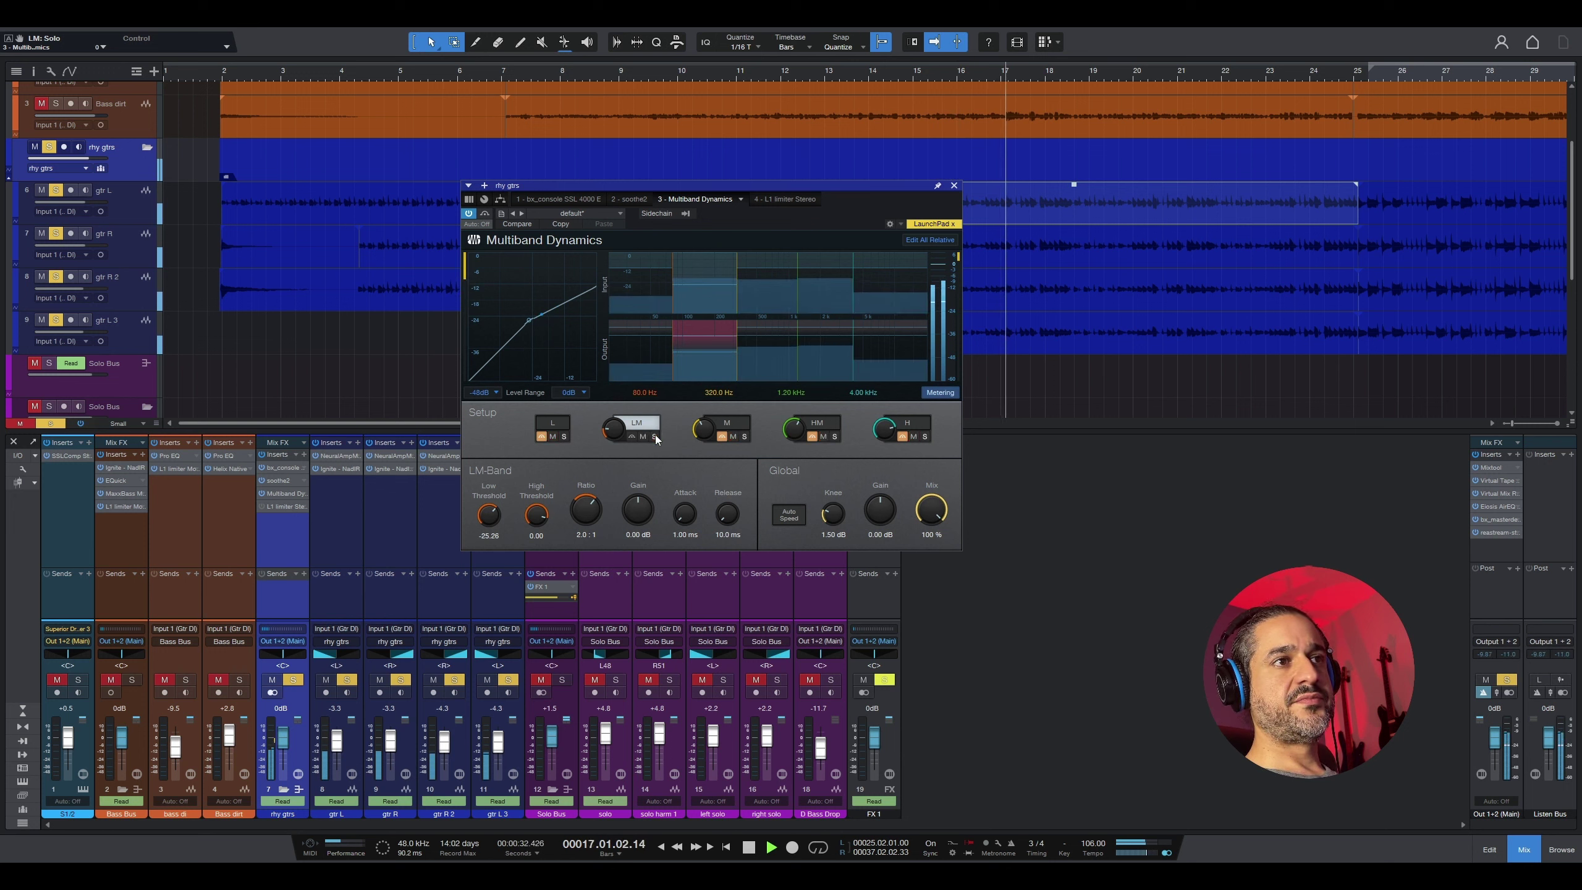
key("space")
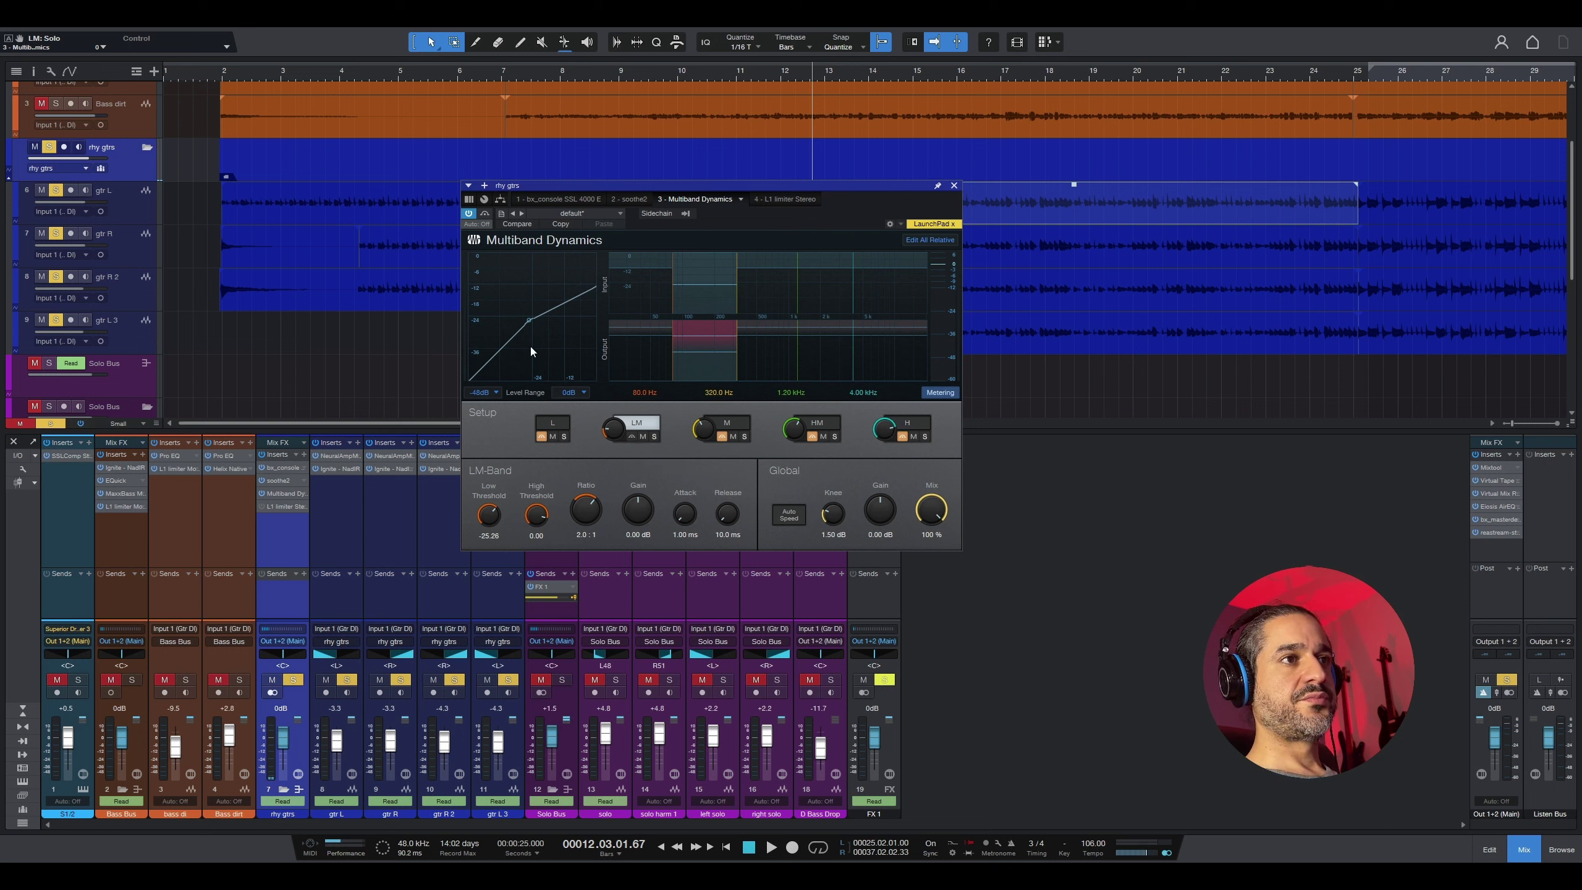
key("space")
left_click(653, 436)
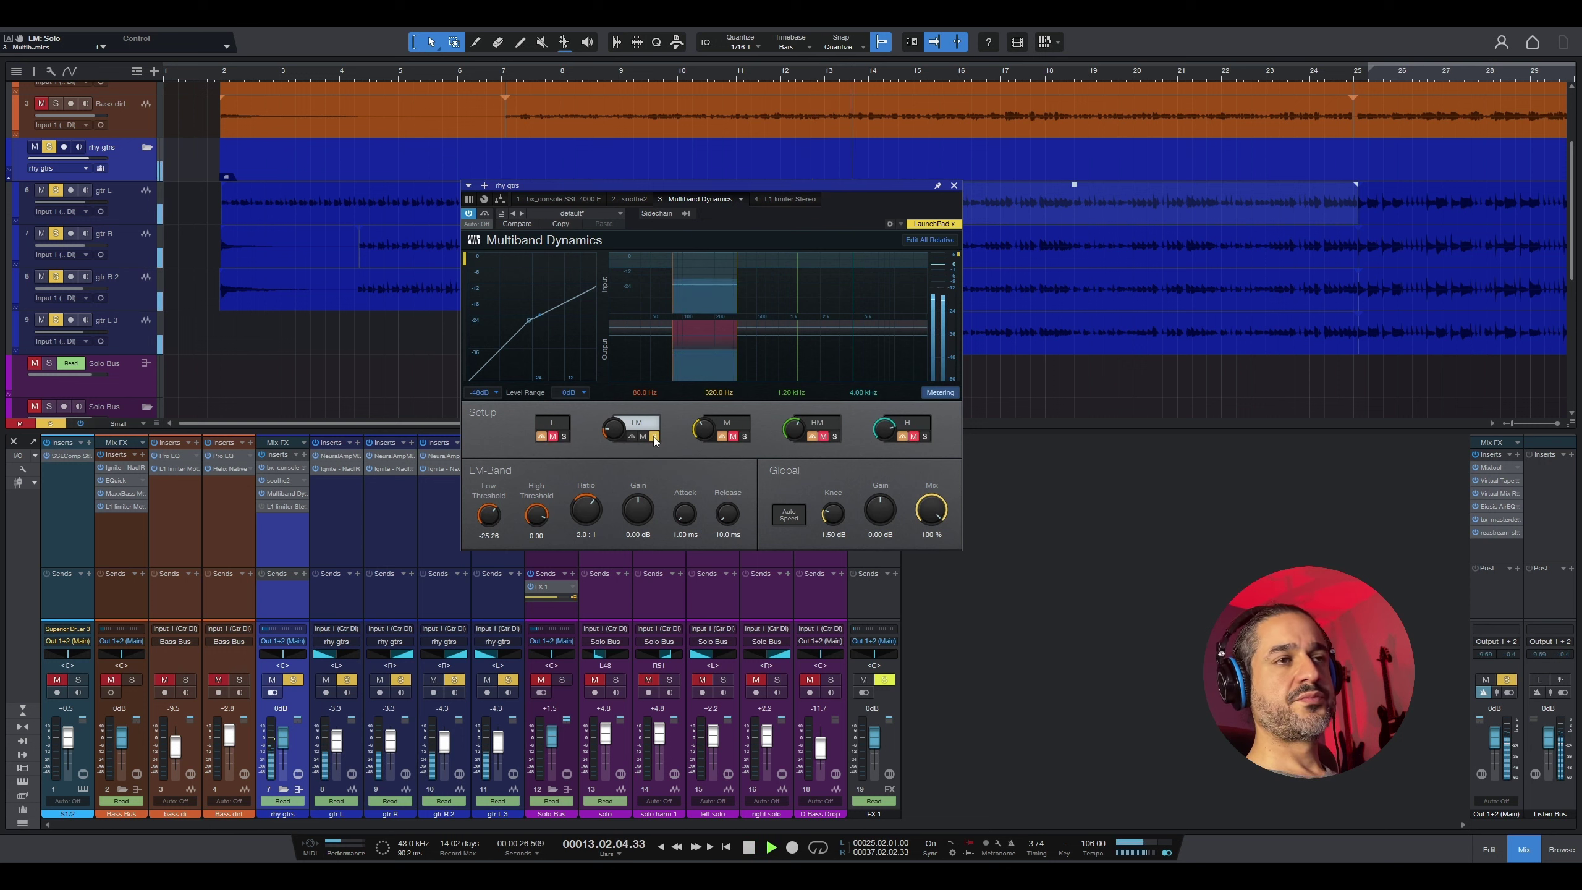
left_click(653, 436)
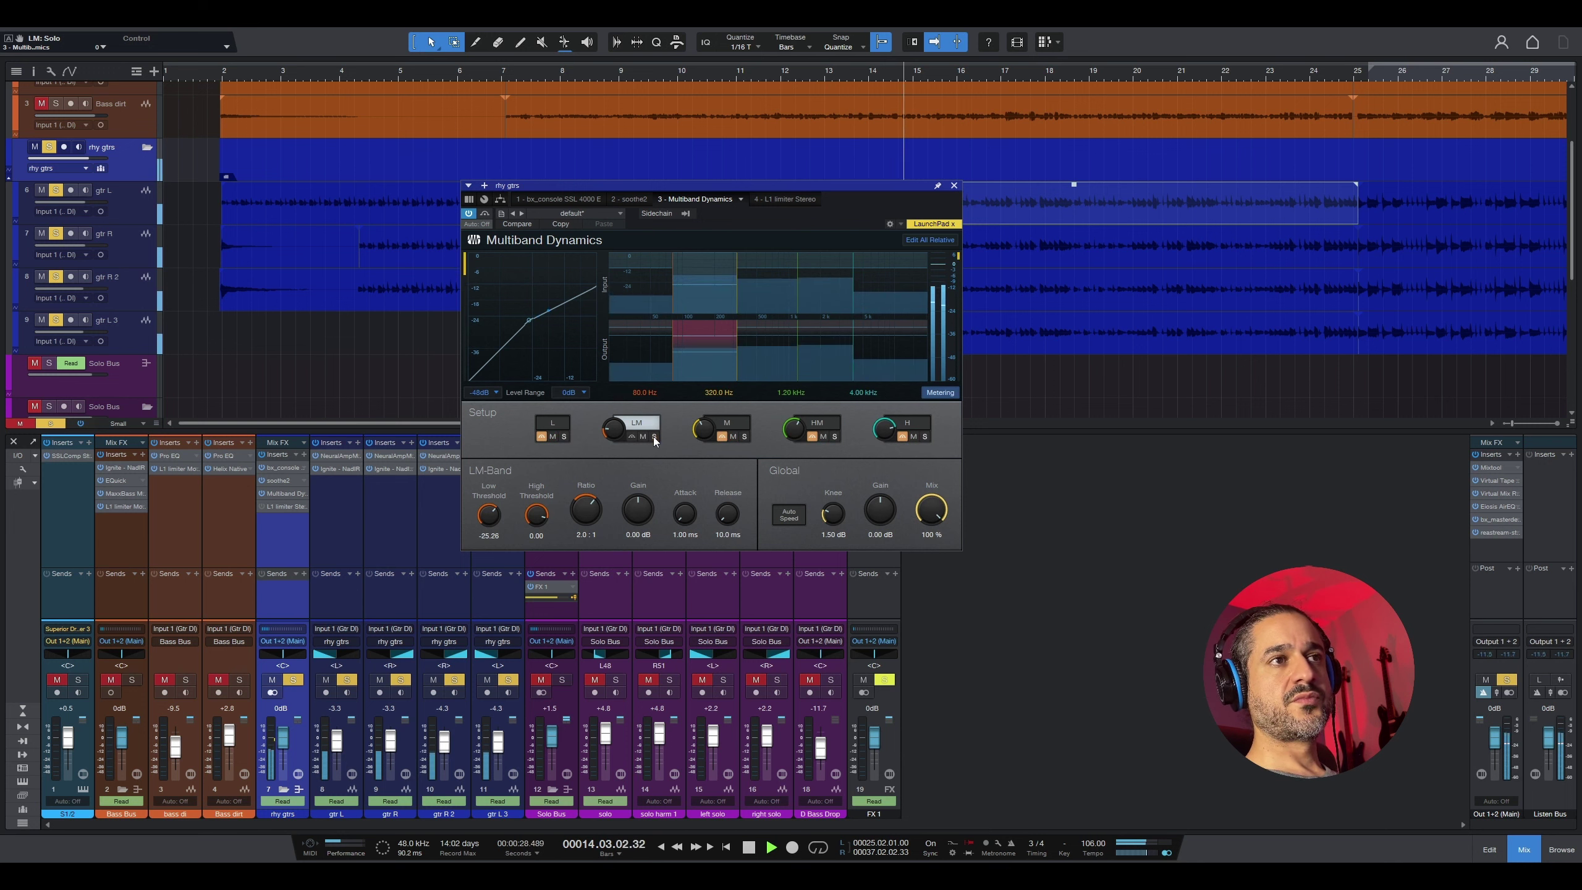
Step: Compare the rhythm guitars with Multiband Dynamics bypassed and active, stop playback and close the plug-in
left_click(485, 214)
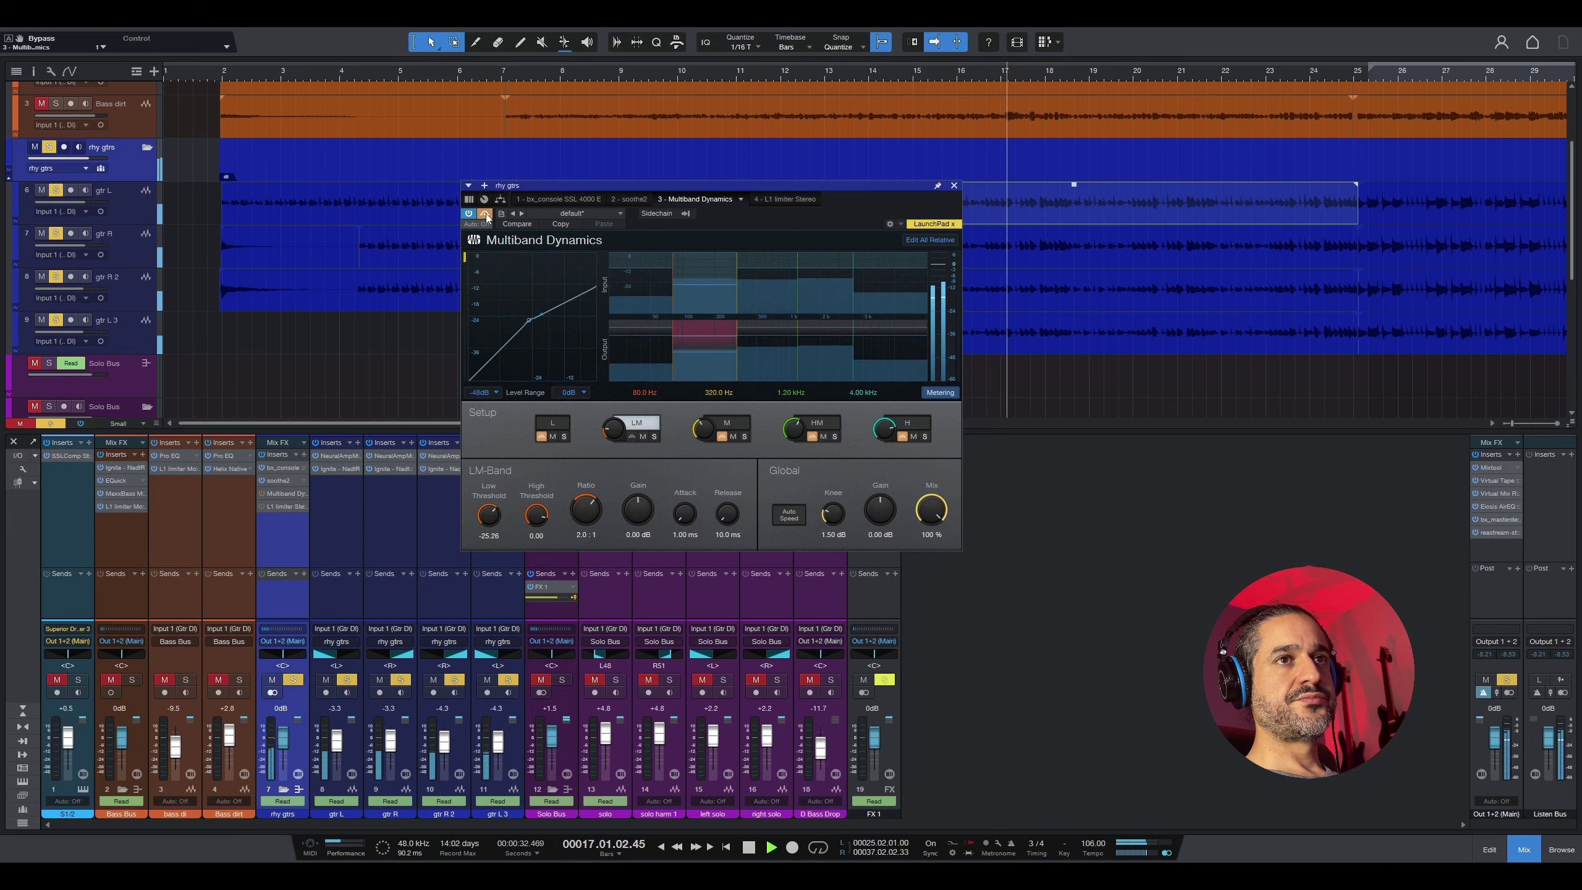
left_click(486, 214)
key("space")
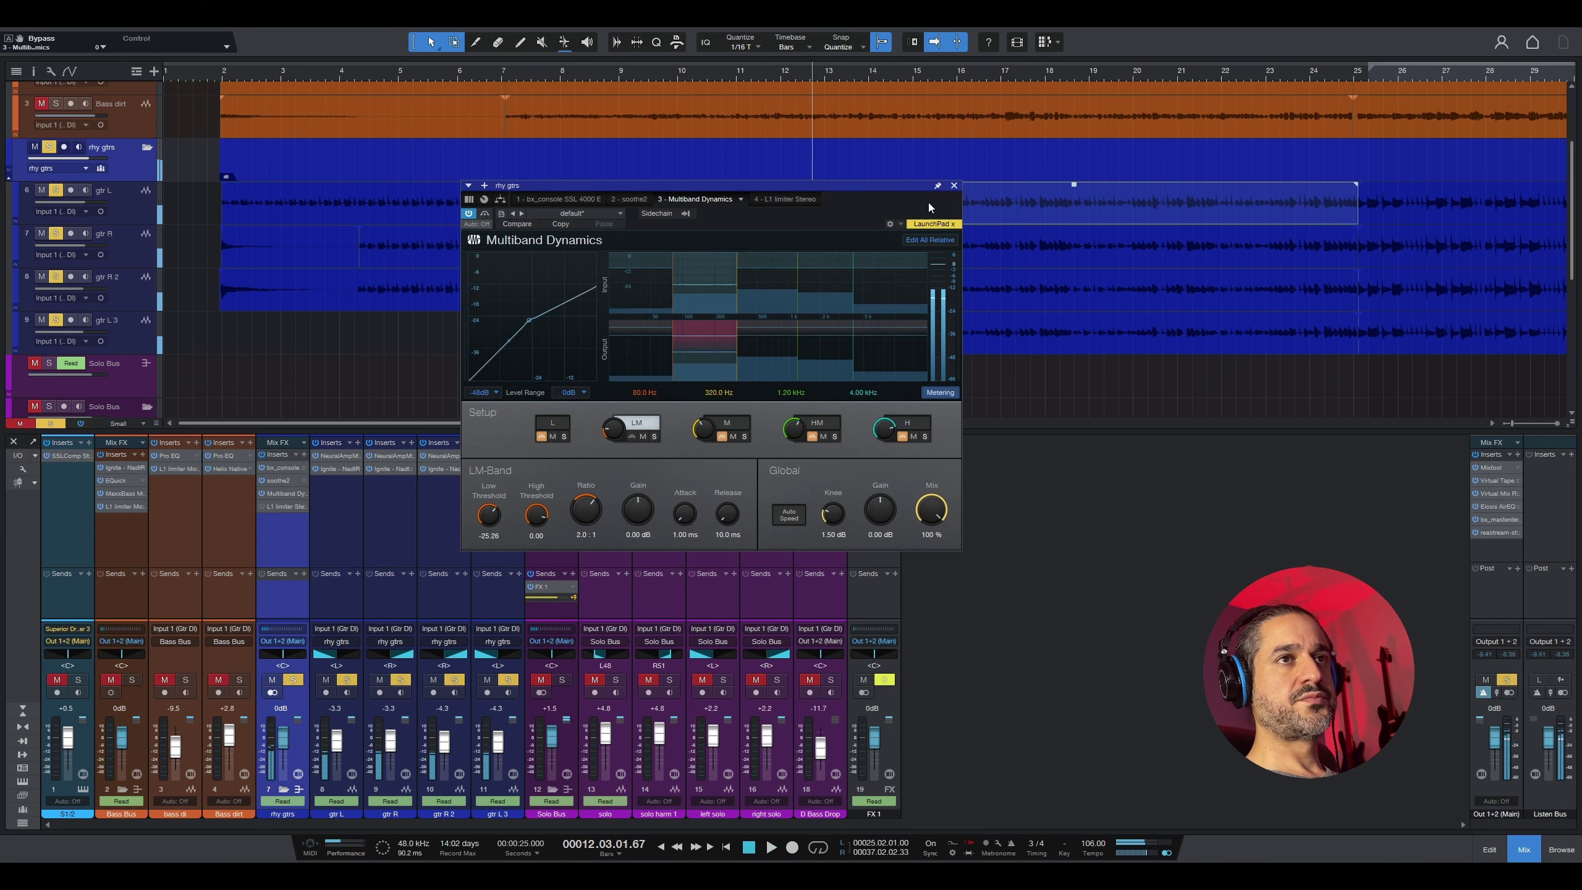
left_click(954, 184)
Step: Open the L1 limiter on the rhy gtrs bus, watch its gain reduction during playback and close it
left_click(287, 506)
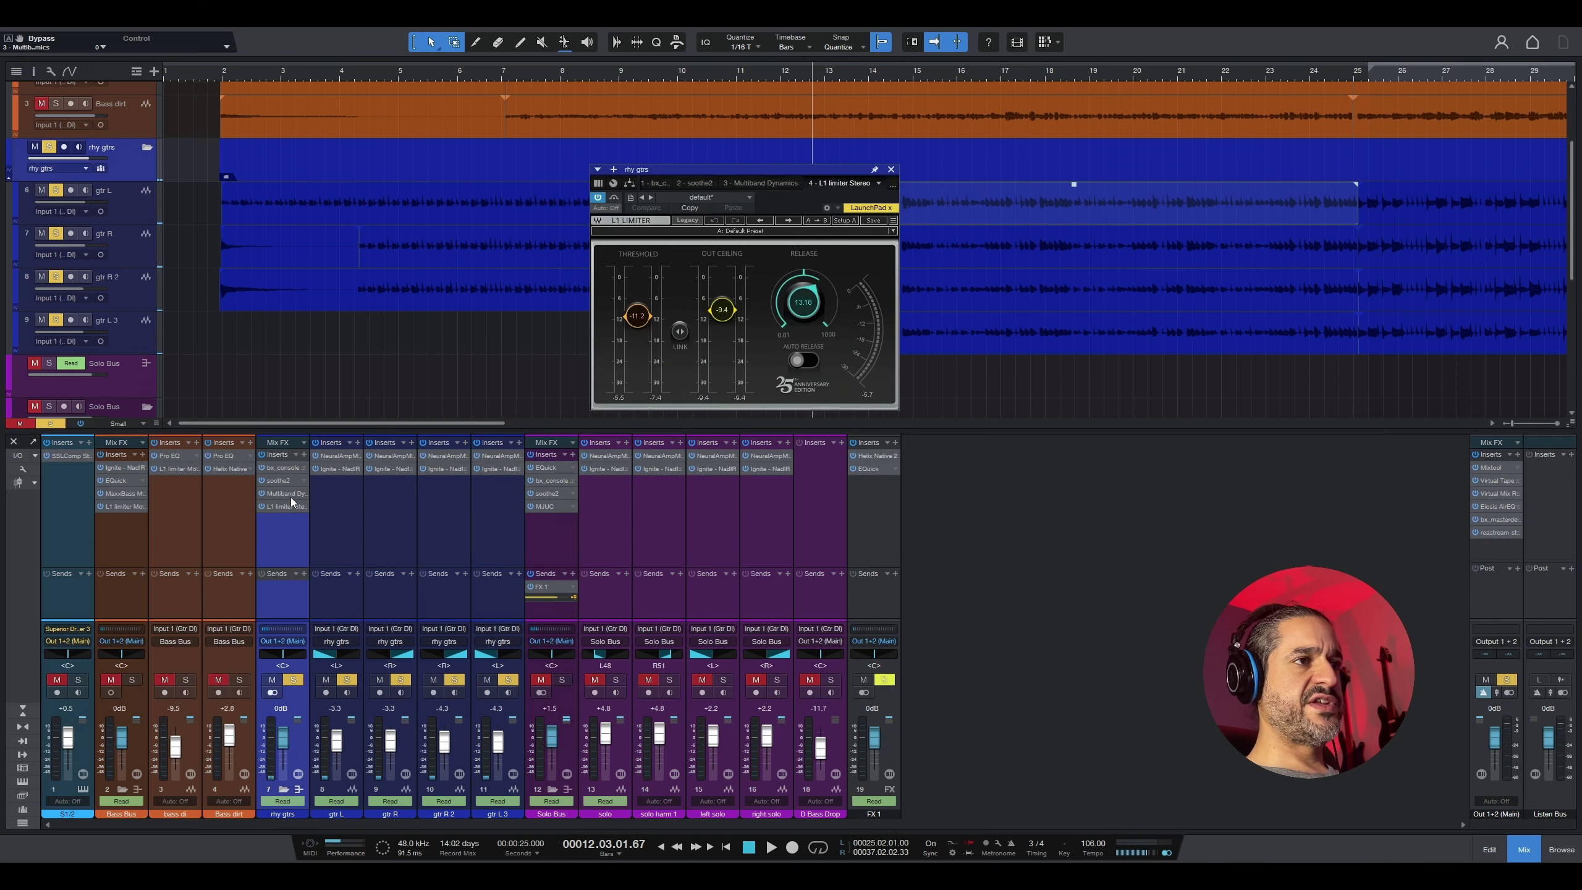
left_click_drag(732, 166, 881, 176)
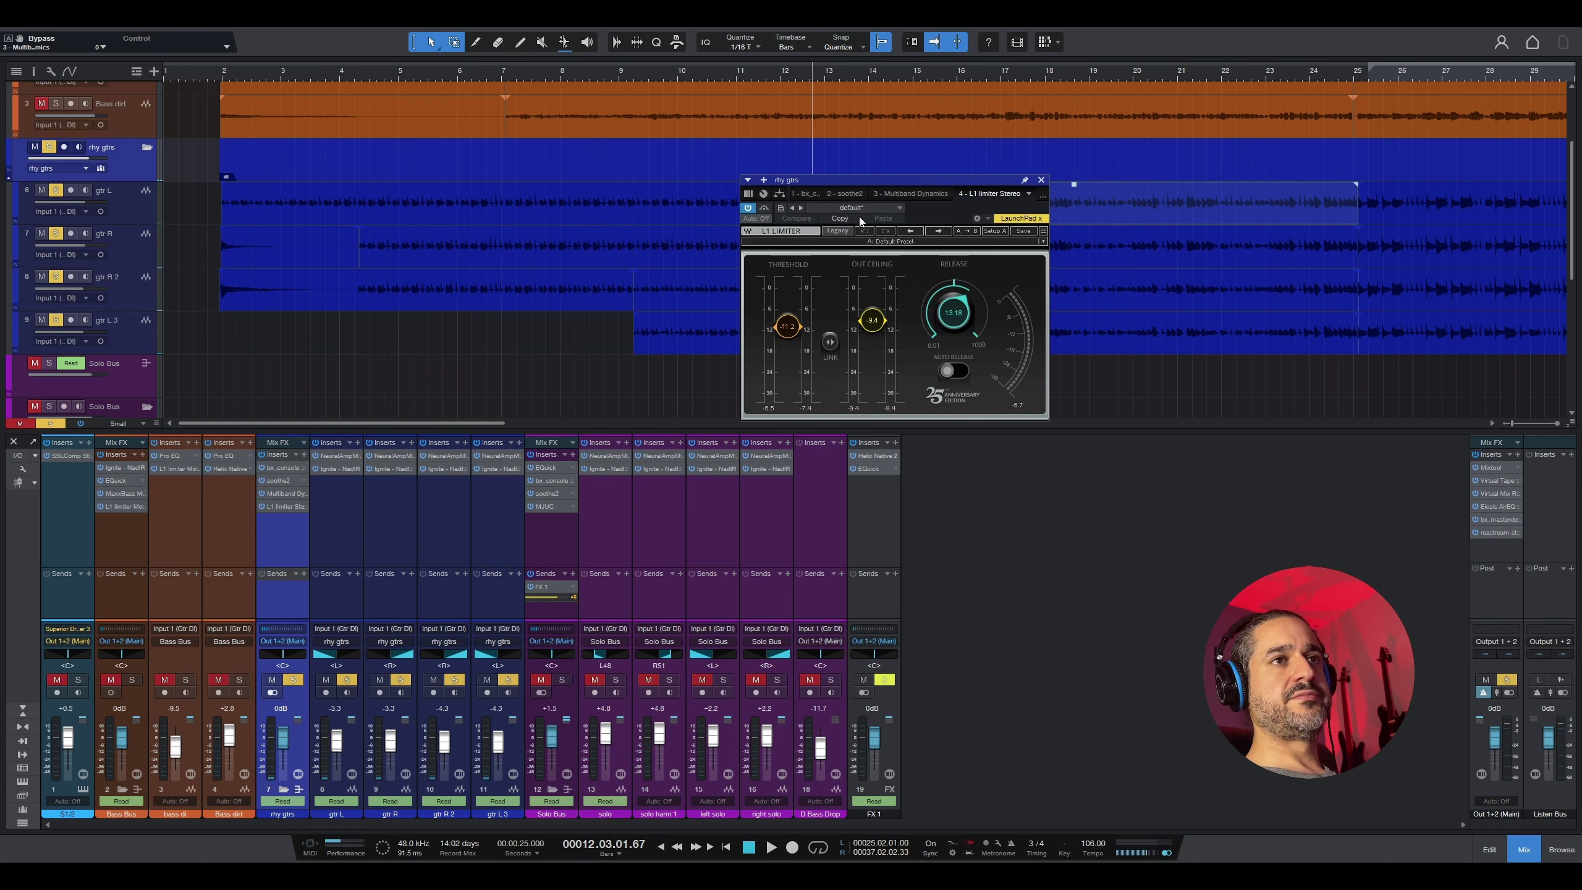
key("space")
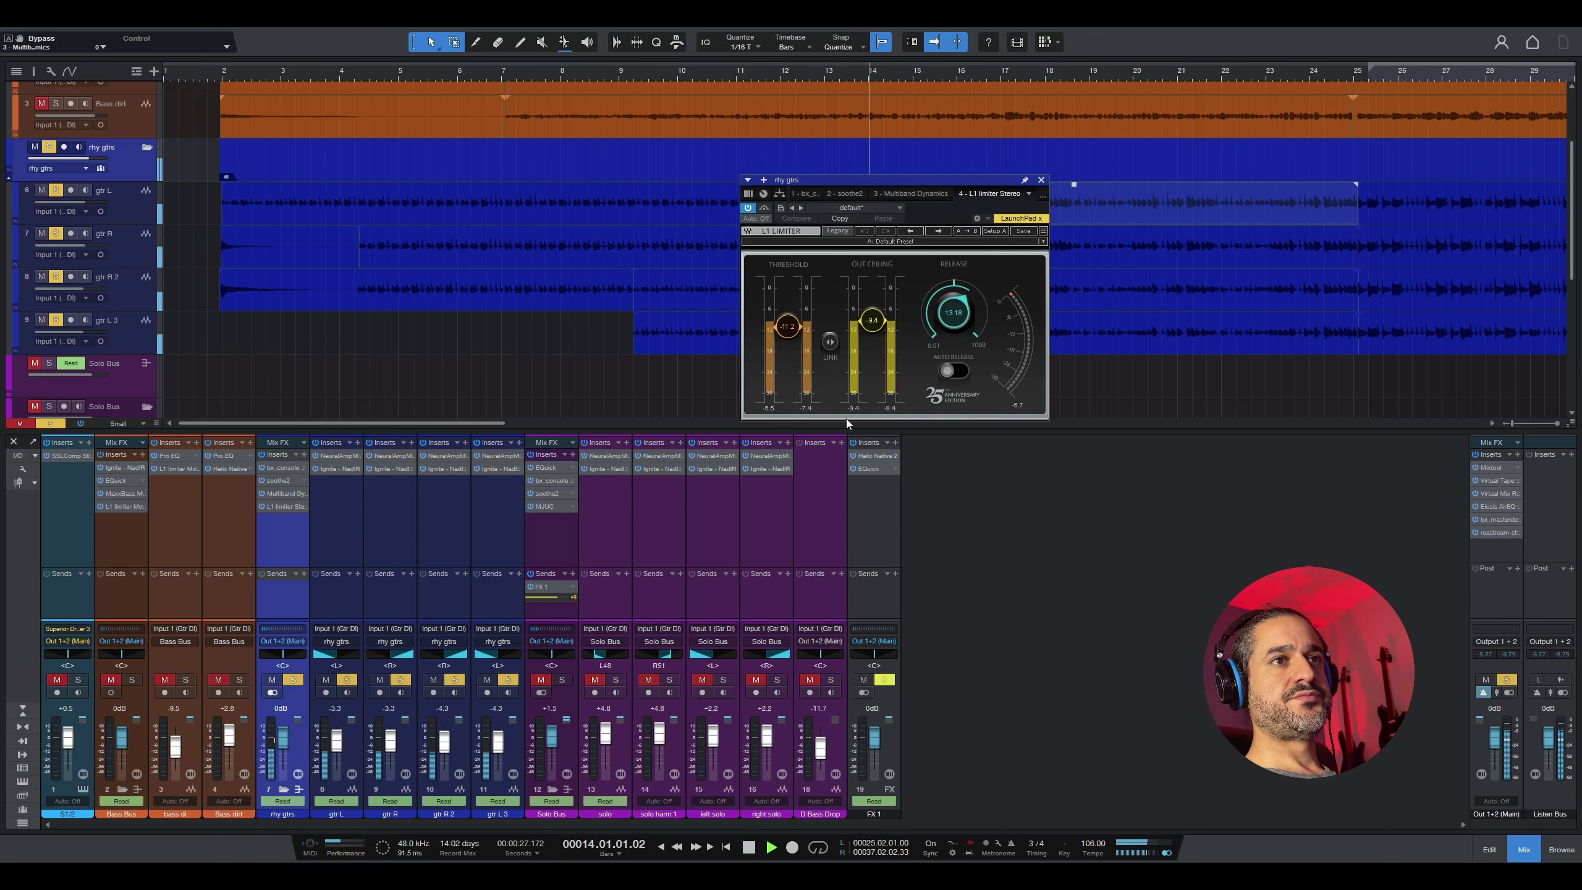
key("space")
left_click(1041, 181)
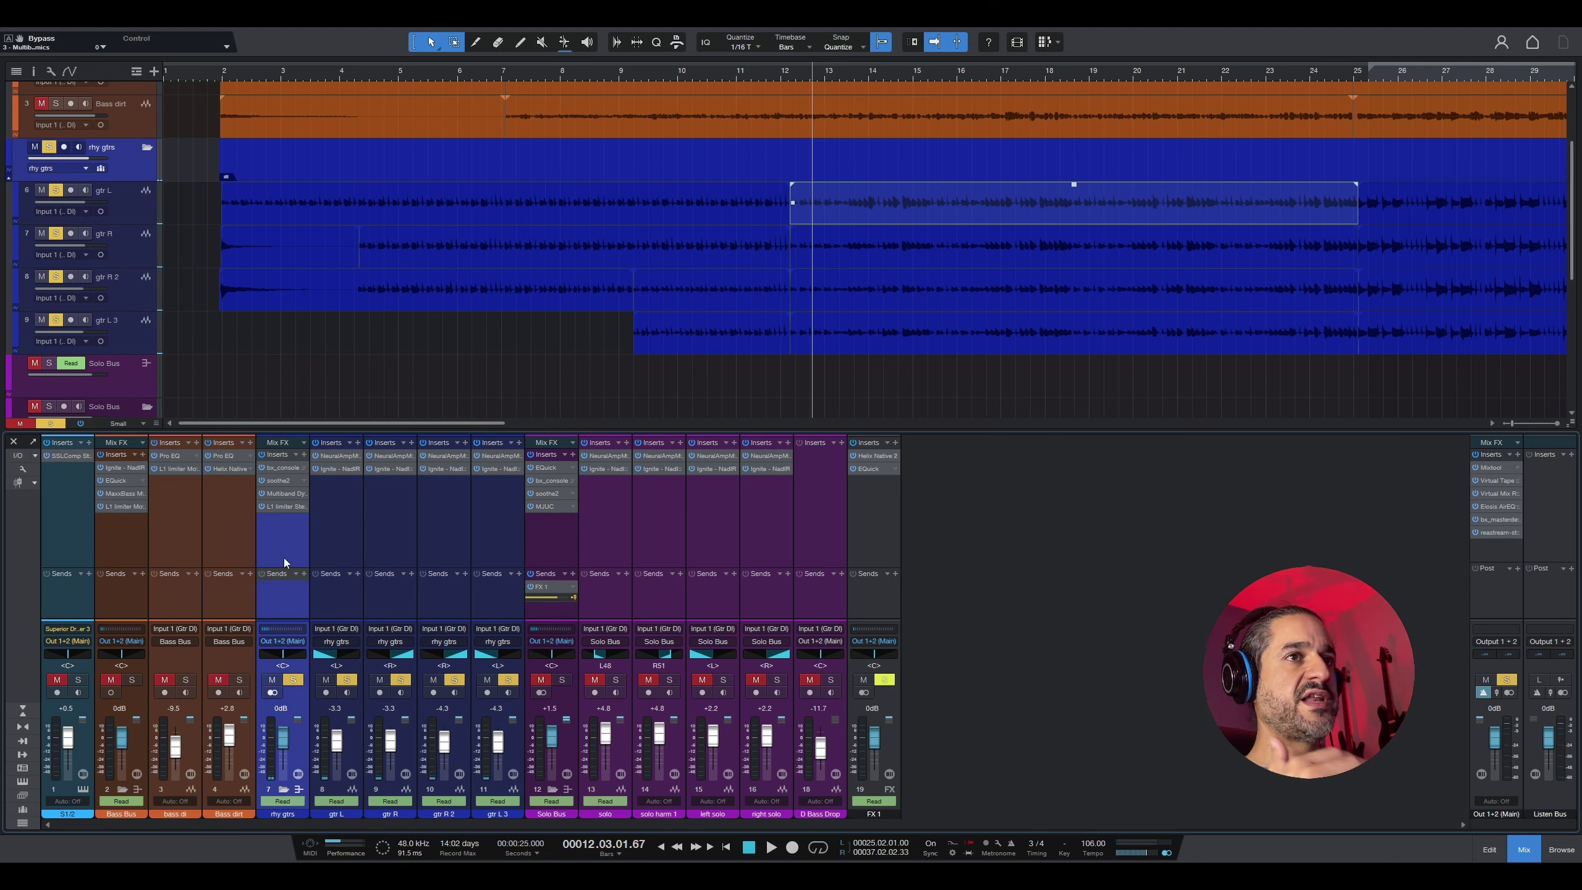
Step: Play the soloed rhy gtrs bus to compare the sound with all its inserts bypassed and active
left_click(293, 679)
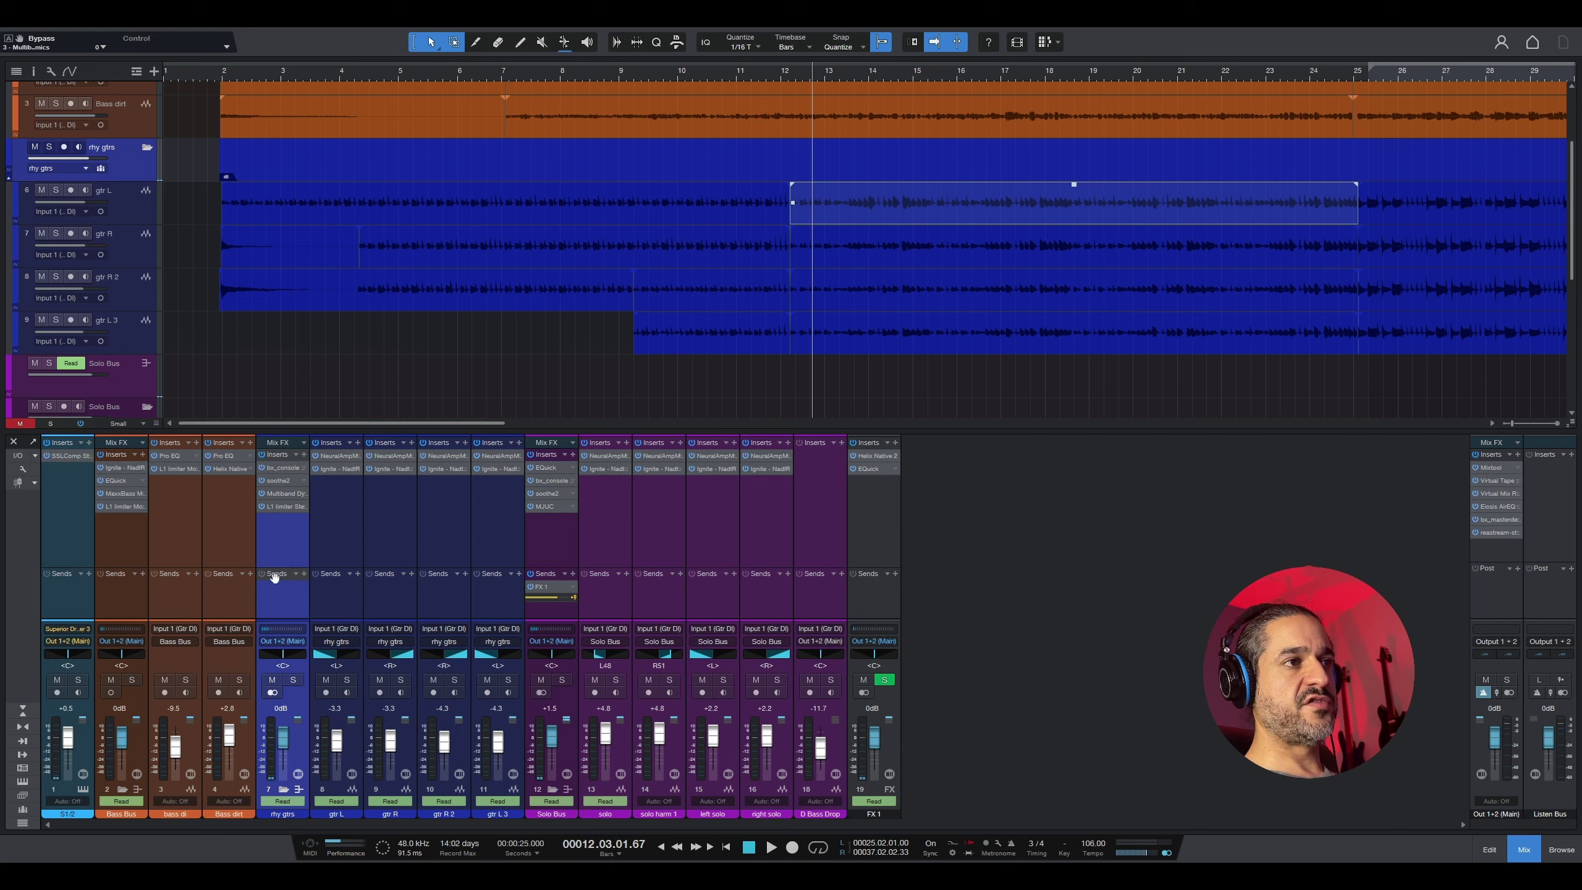
left_click(294, 680)
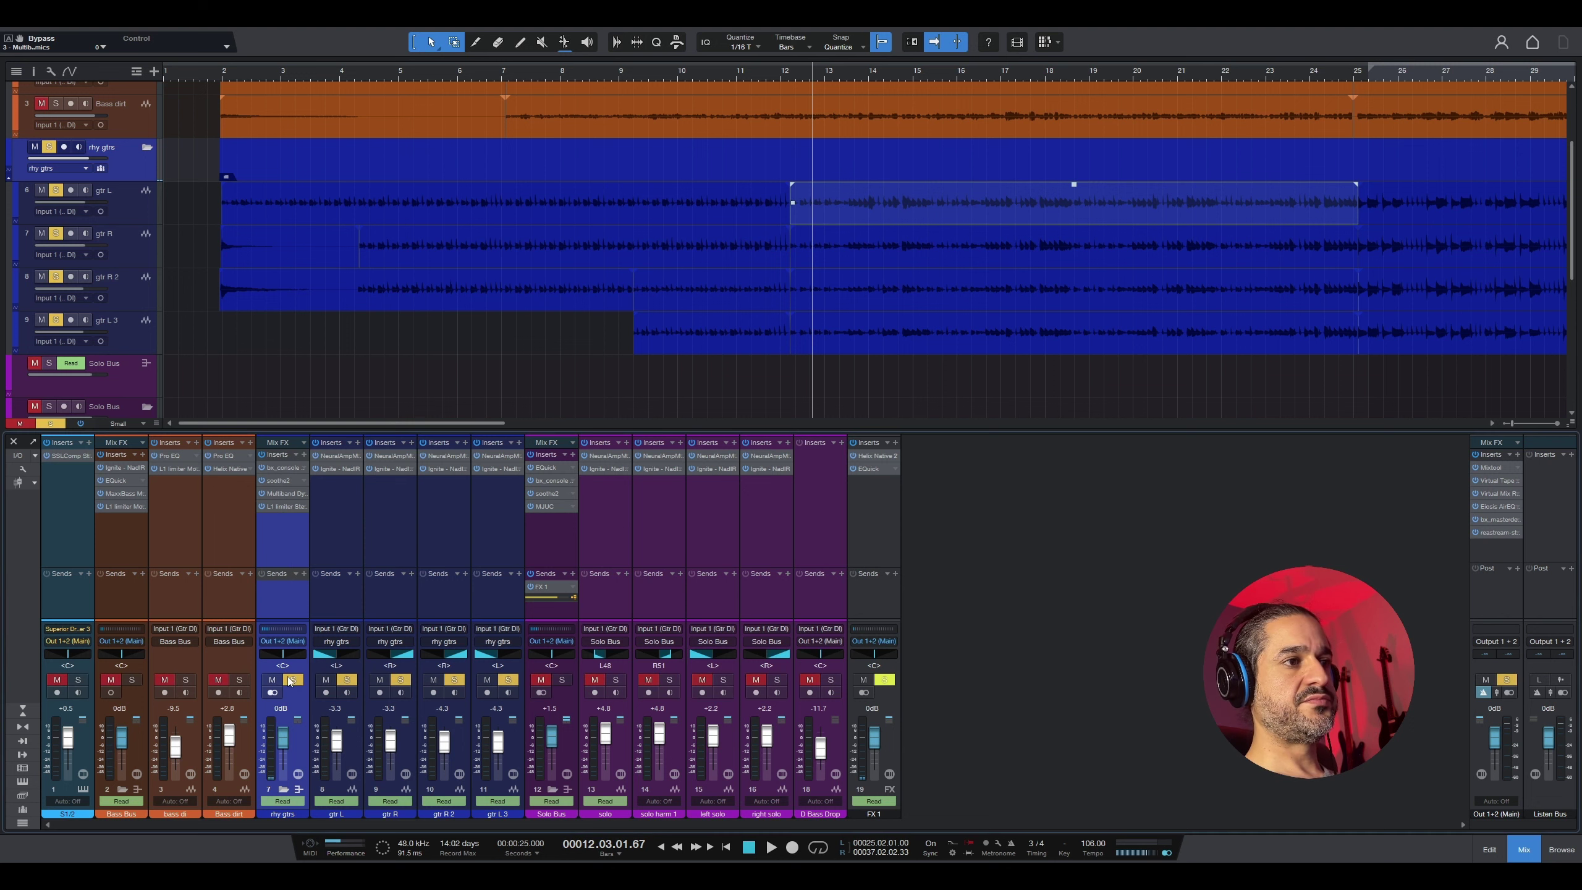
key("space")
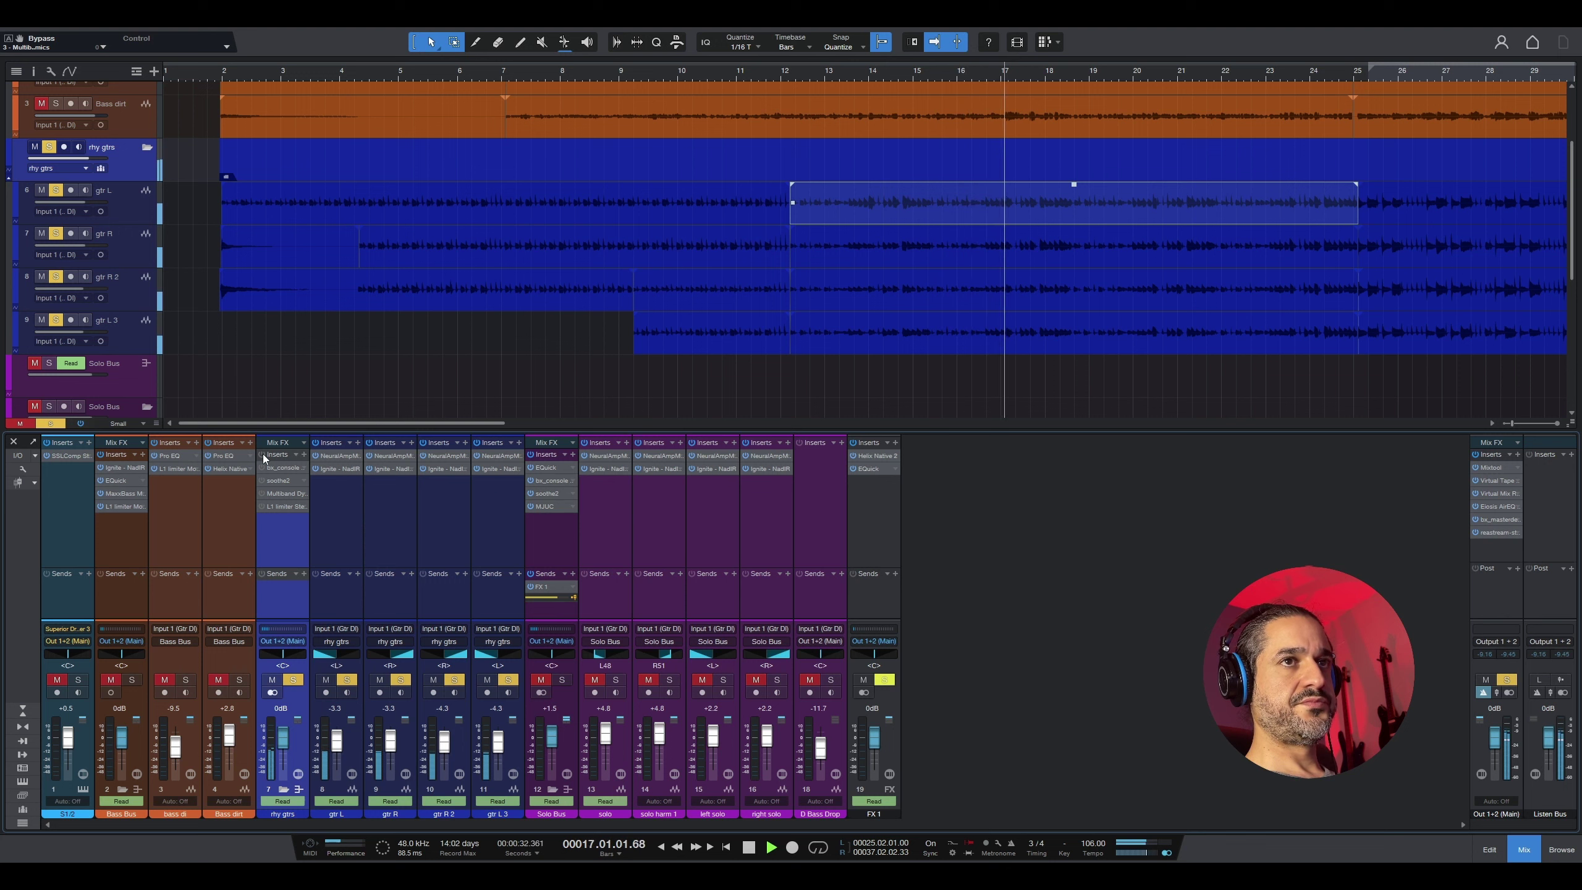
key("space")
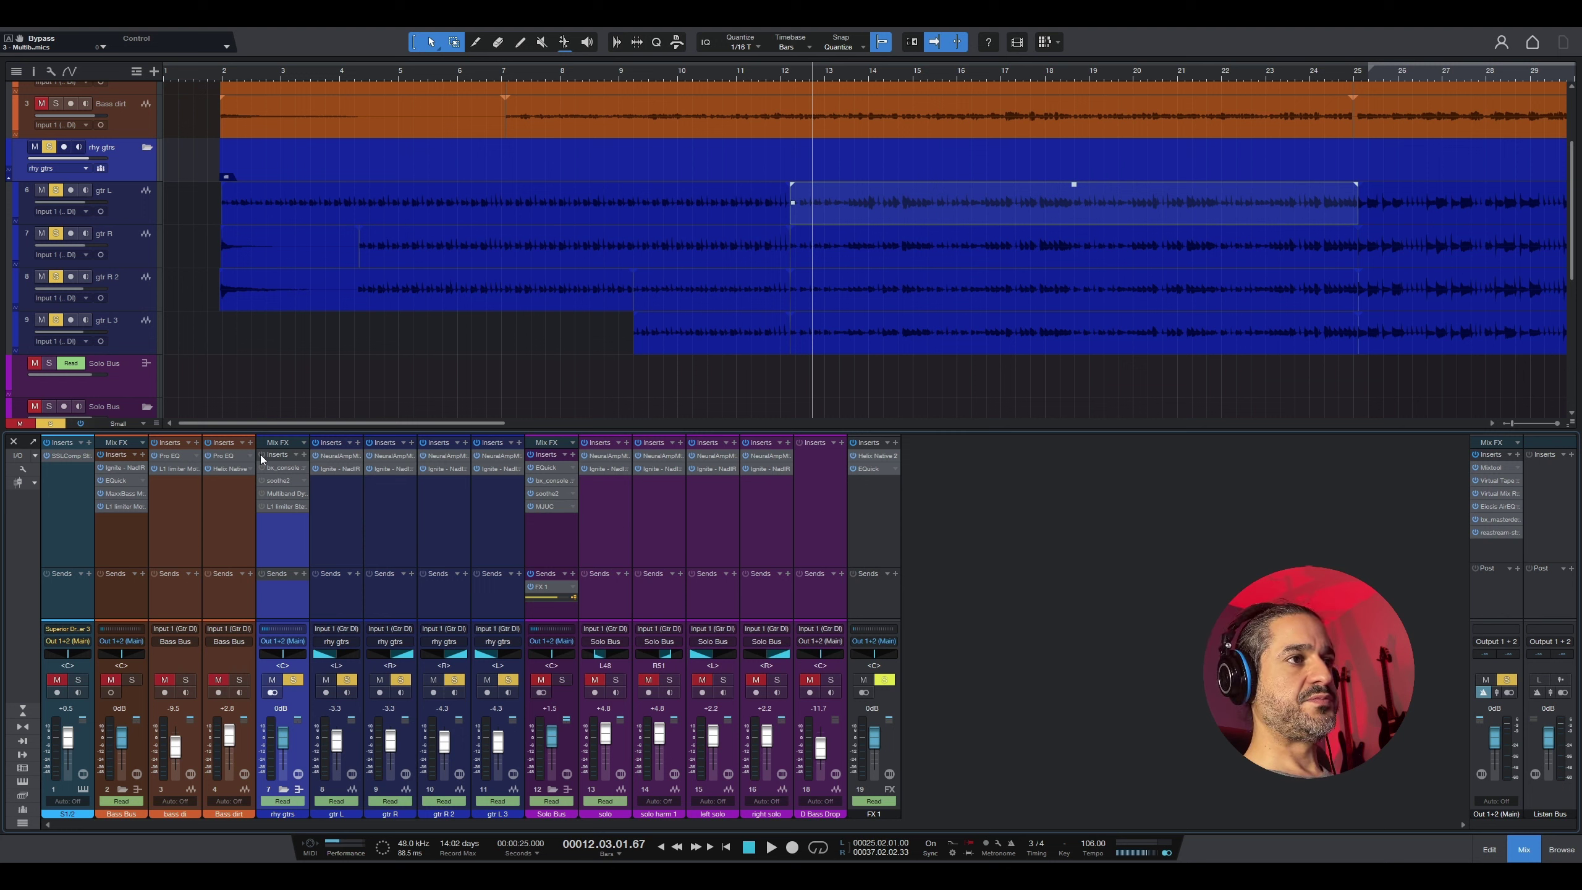
key("space")
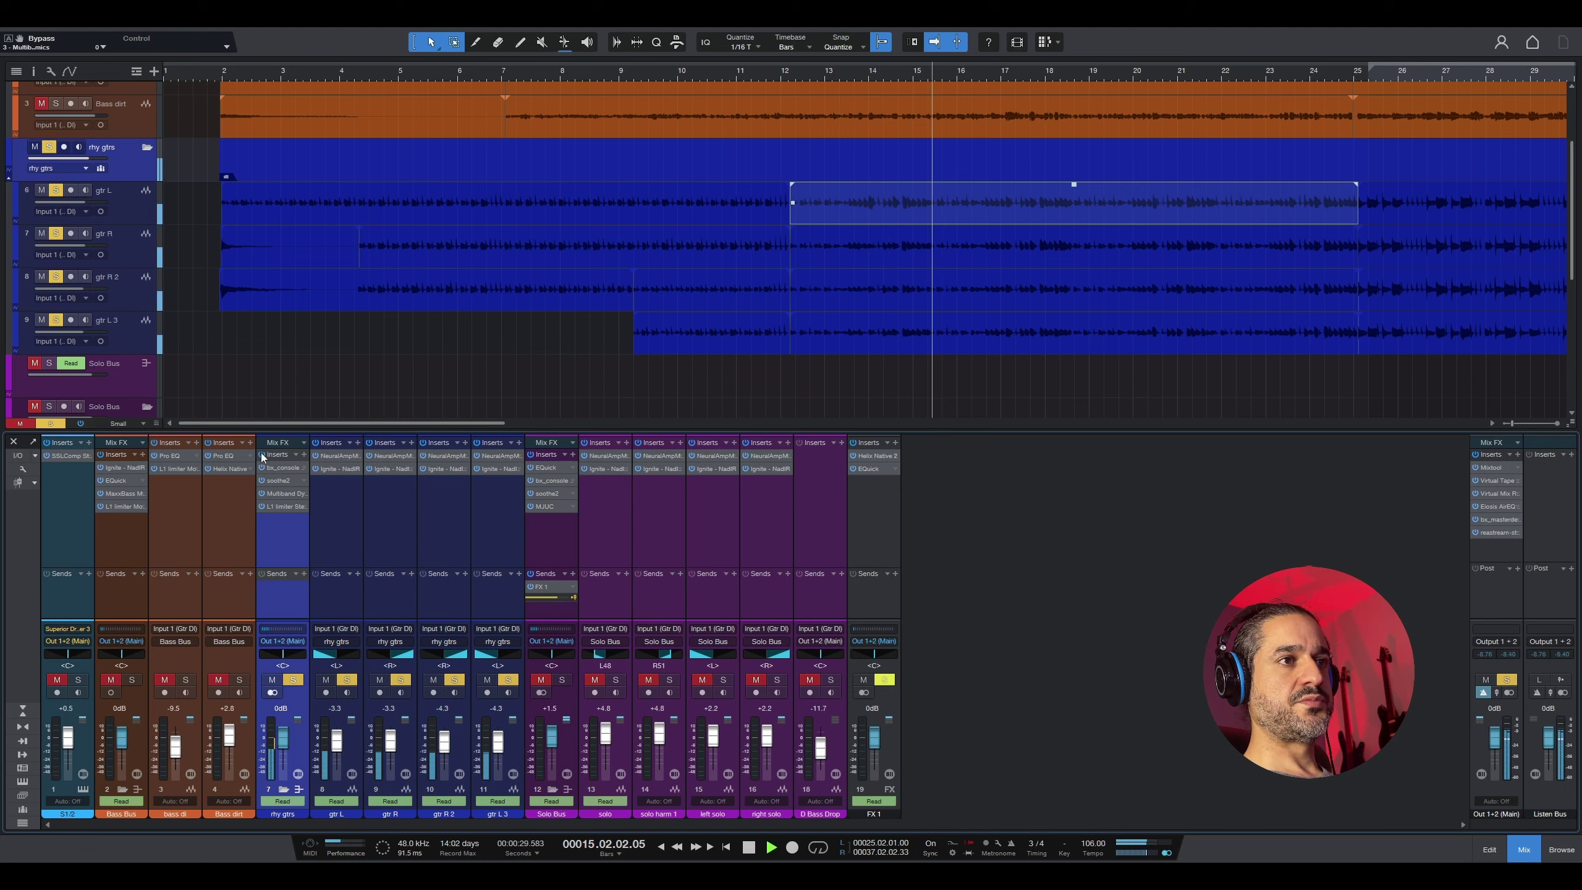
key("space")
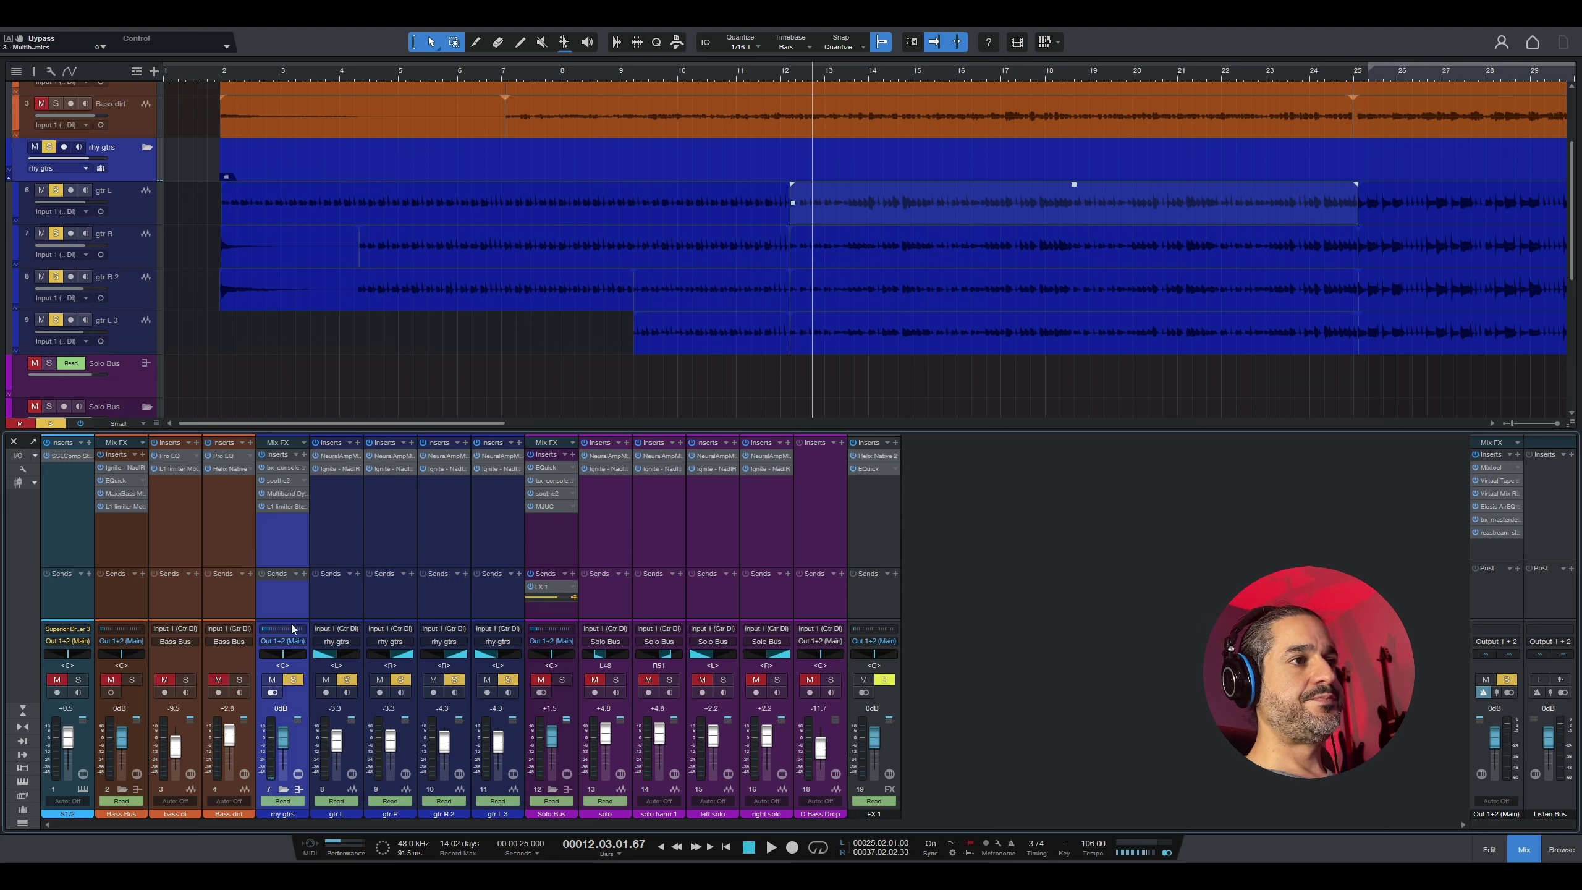
Step: Clear all solos and highlight the gtr L 3, Bass dirt and bass di channels in turn
left_click(50, 423)
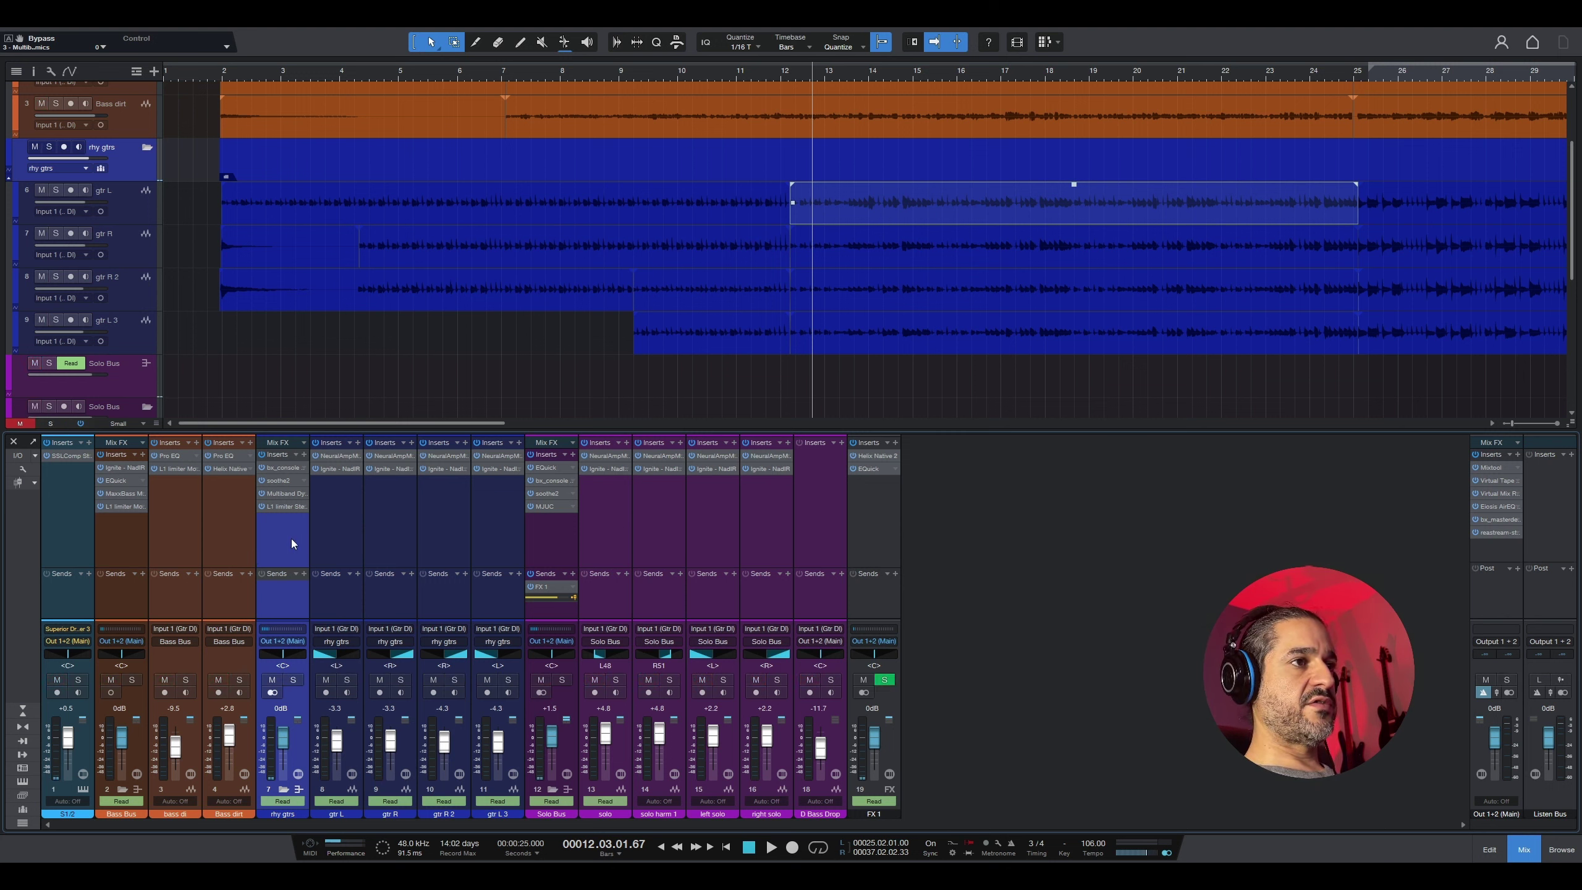
left_click(499, 548)
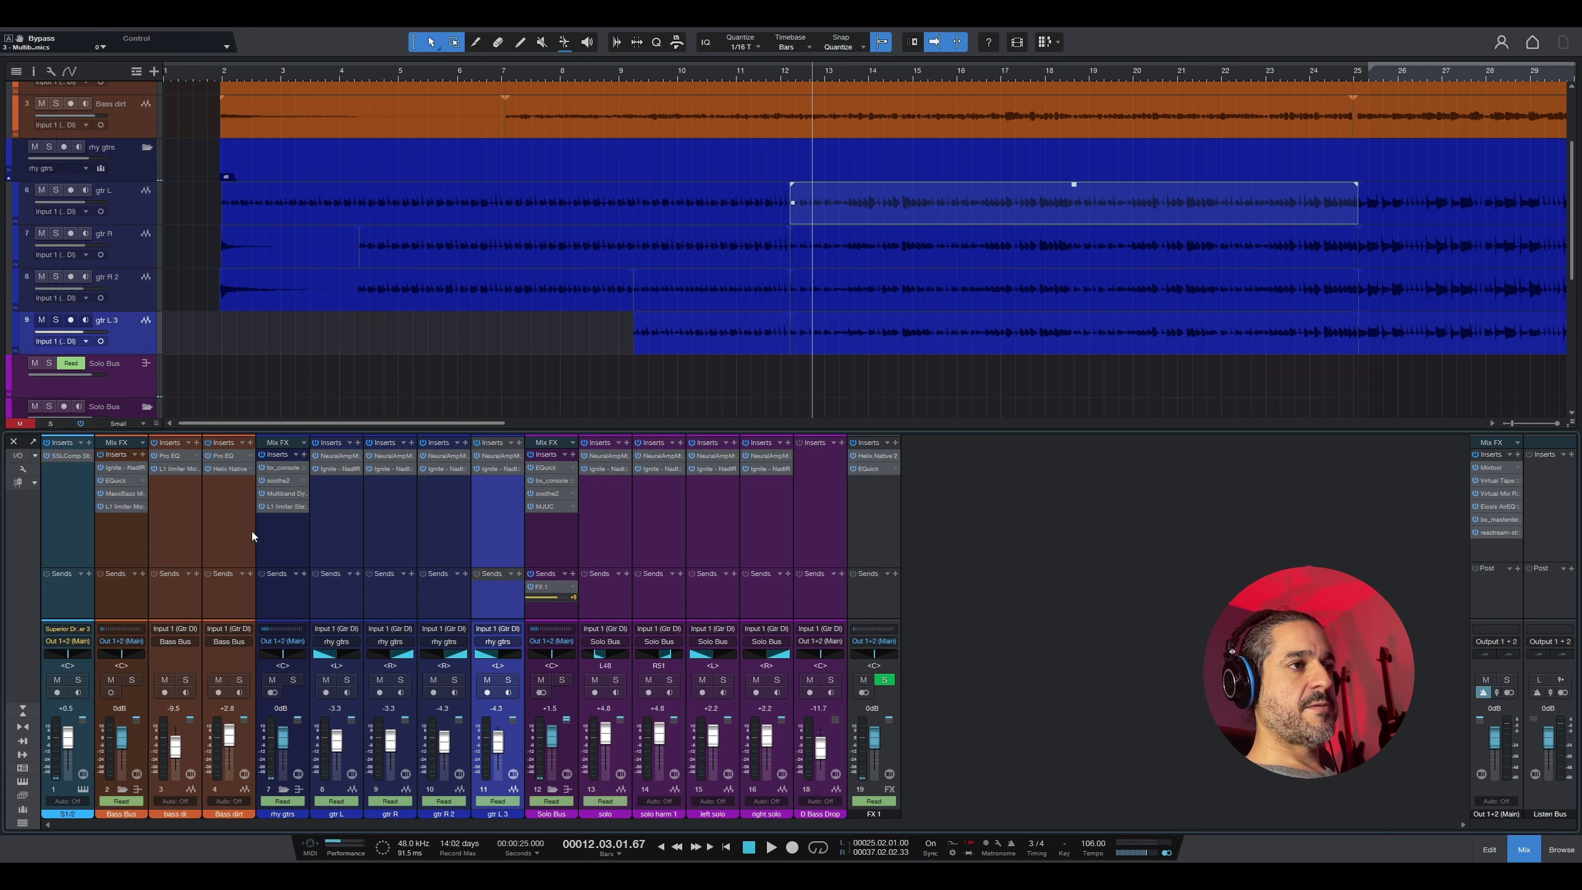
left_click(226, 531)
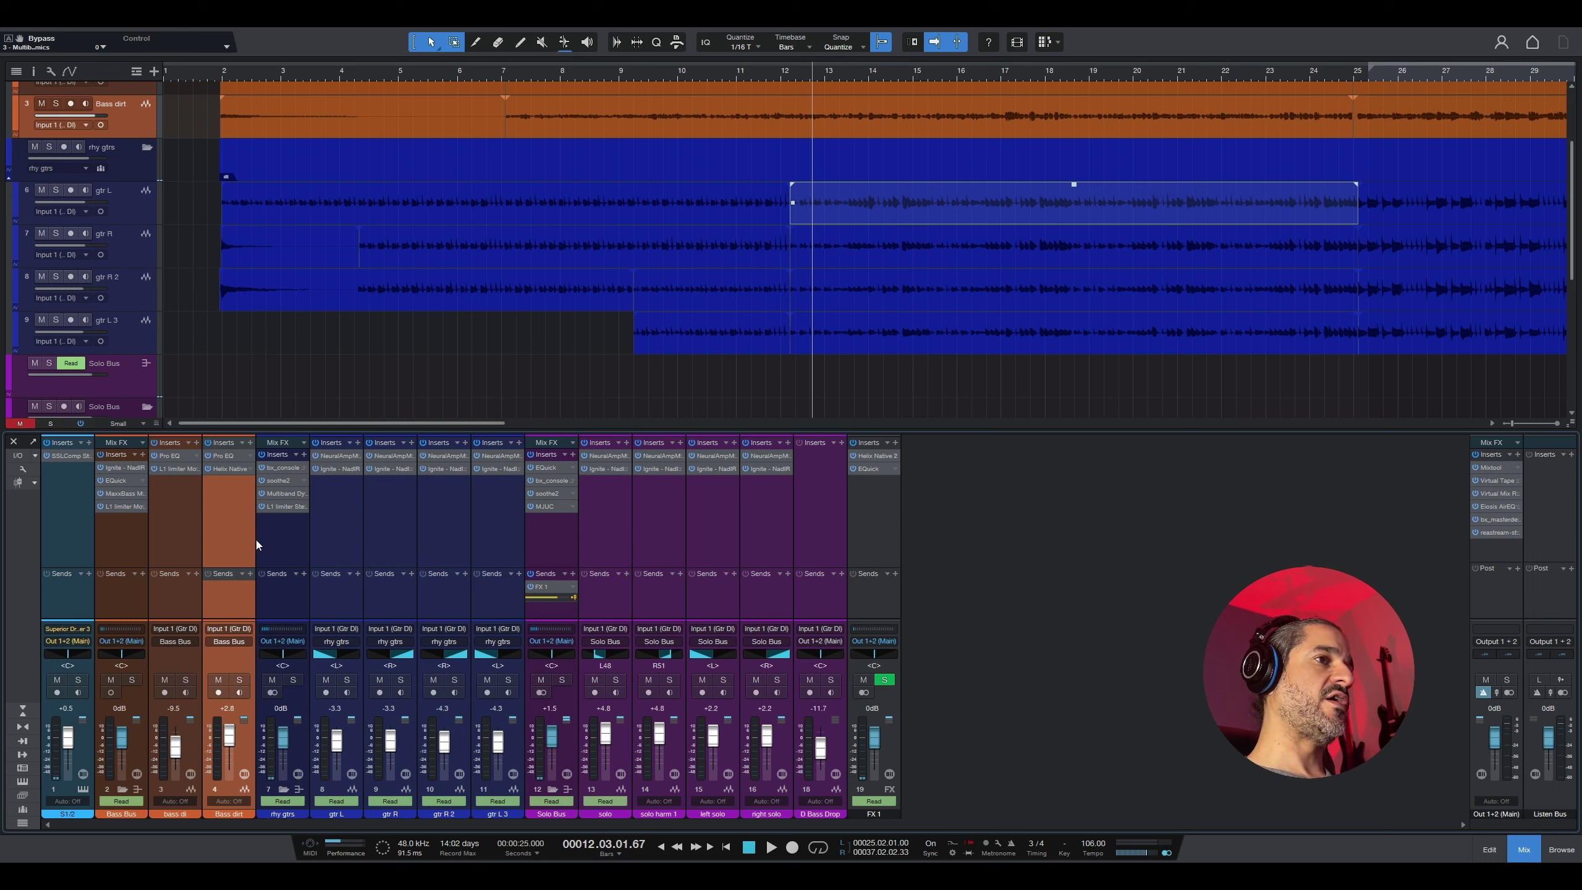
left_click(194, 498)
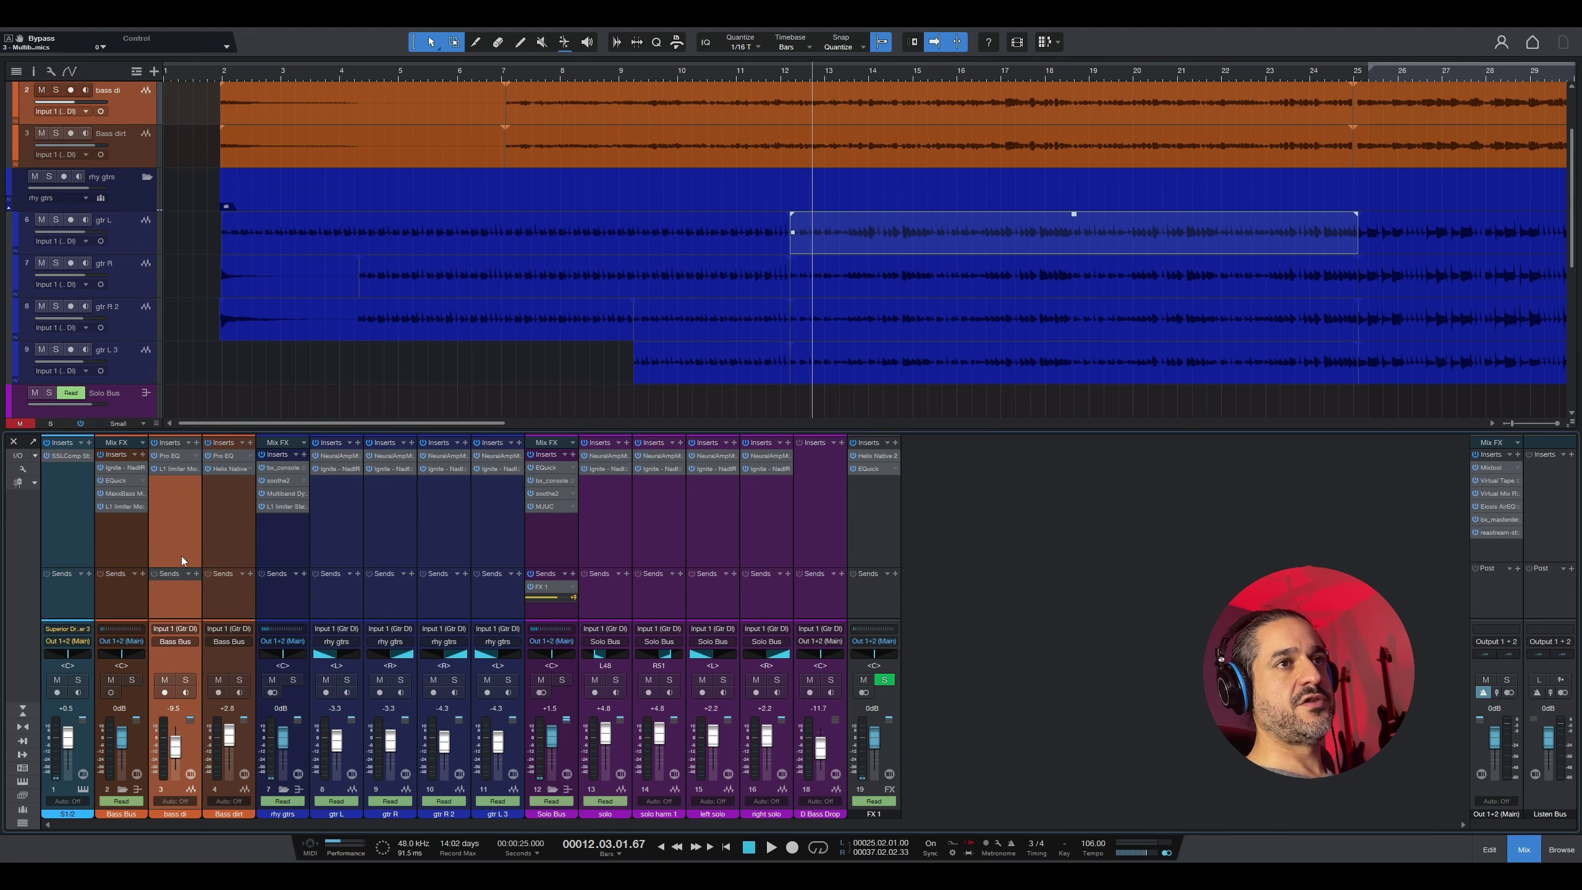
left_click(227, 515)
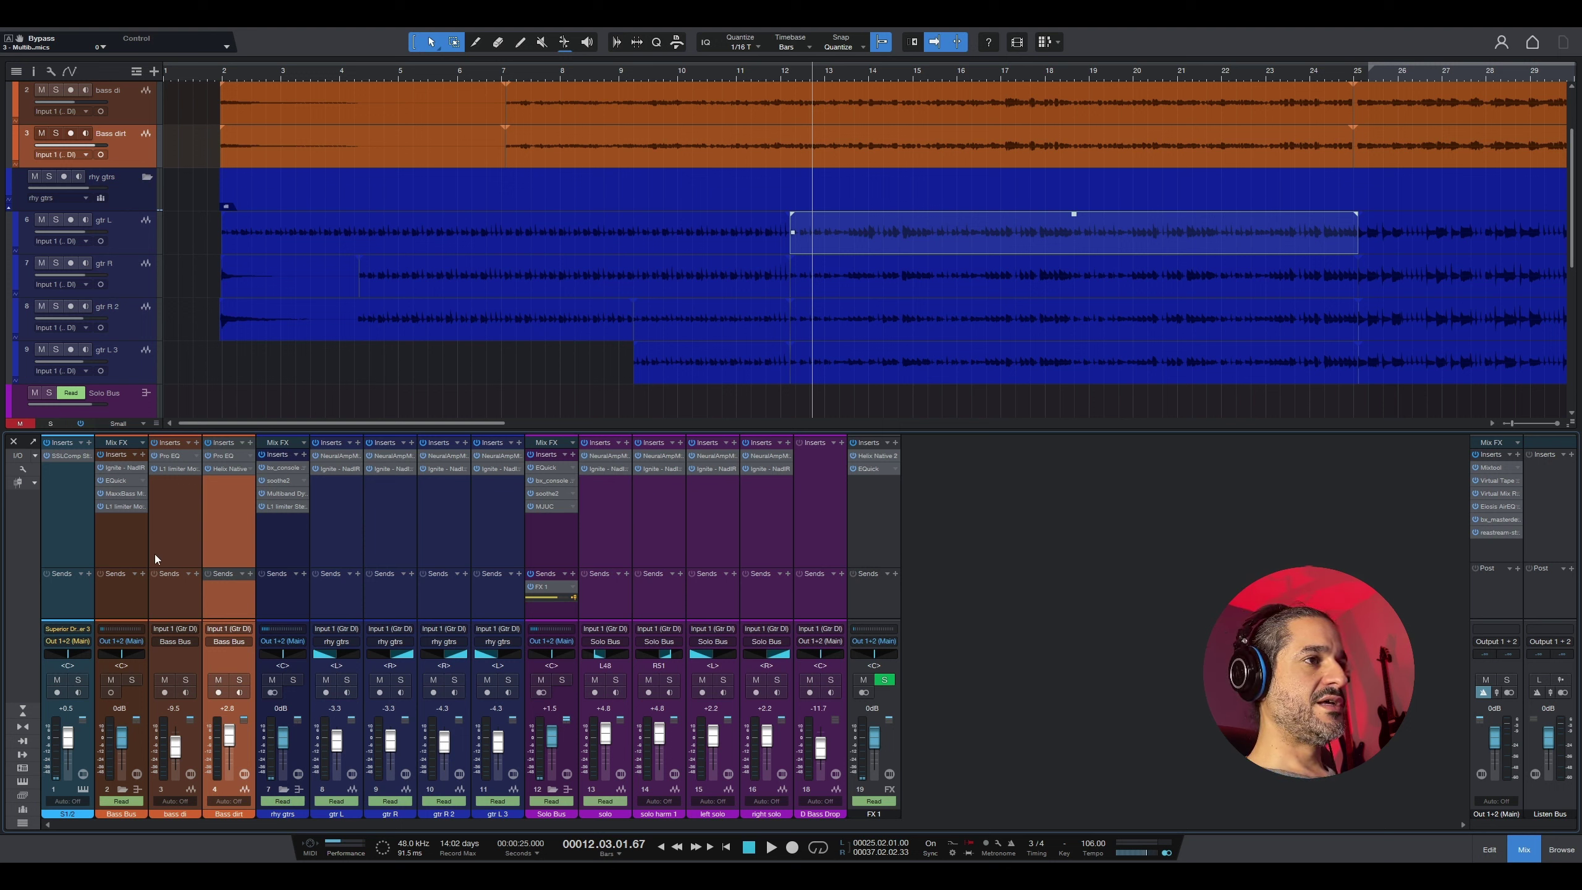
Step: Play the rhy gtrs bus soloed, add the Bass Bus to the solo and stop playback
left_click(292, 680)
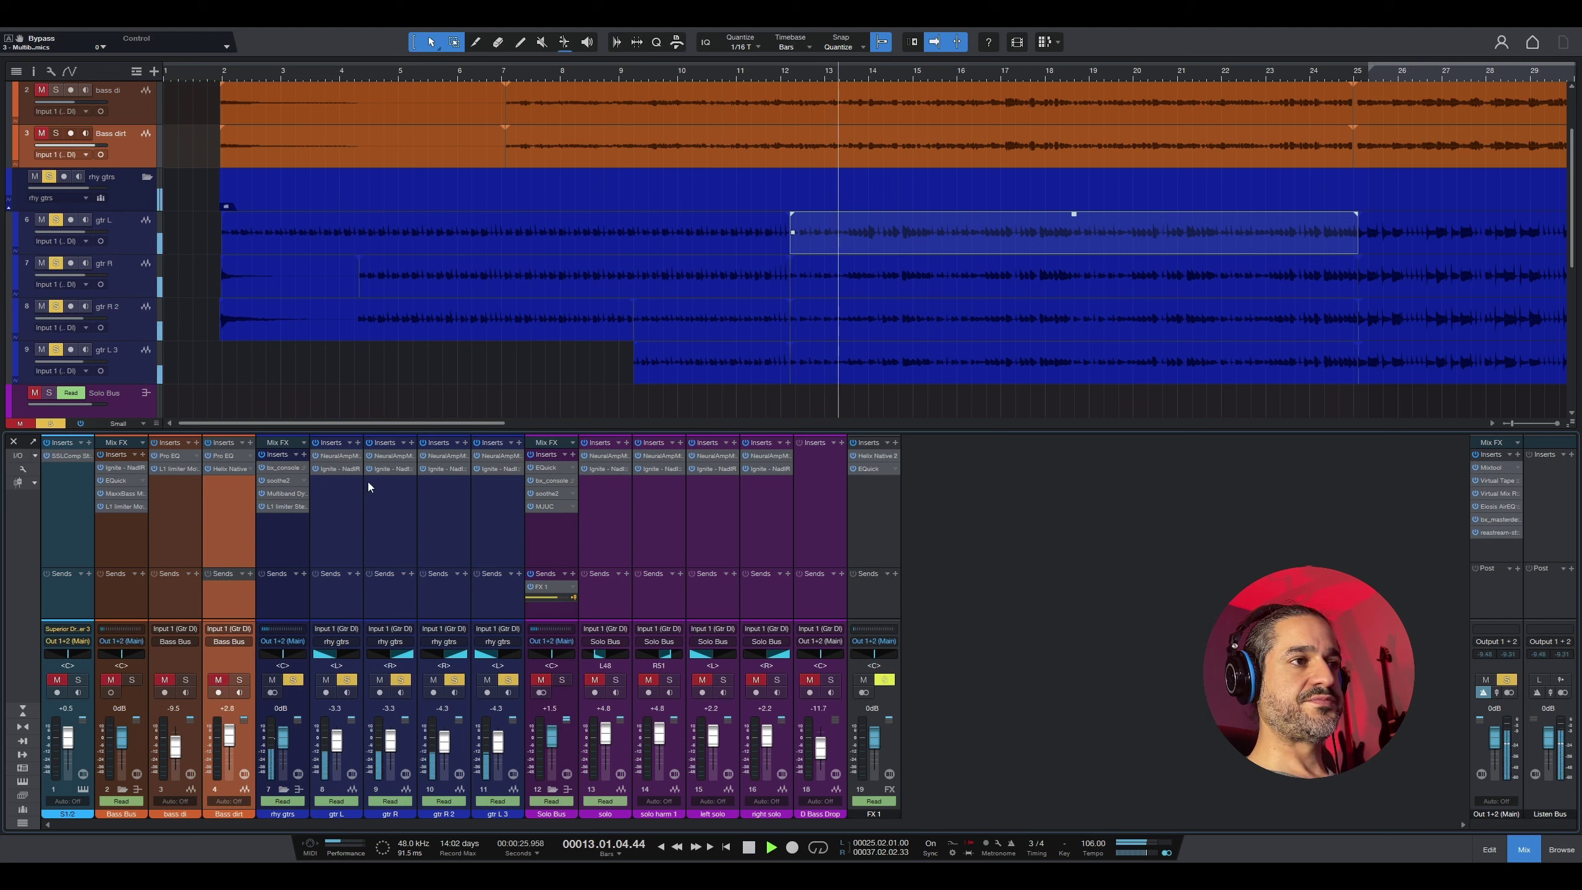
left_click(133, 680)
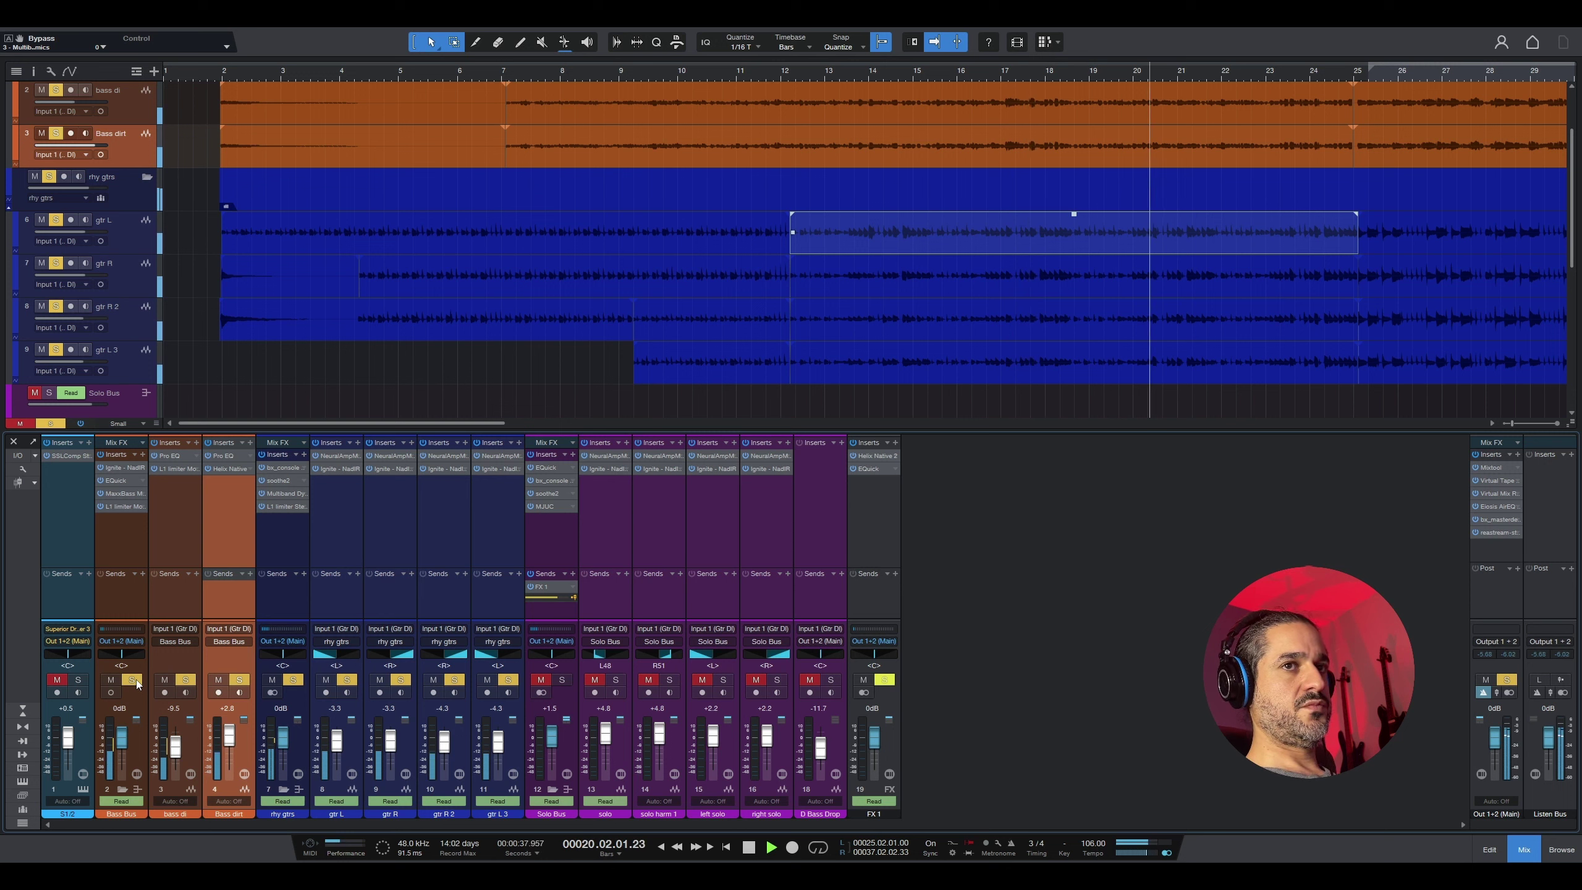
key("space")
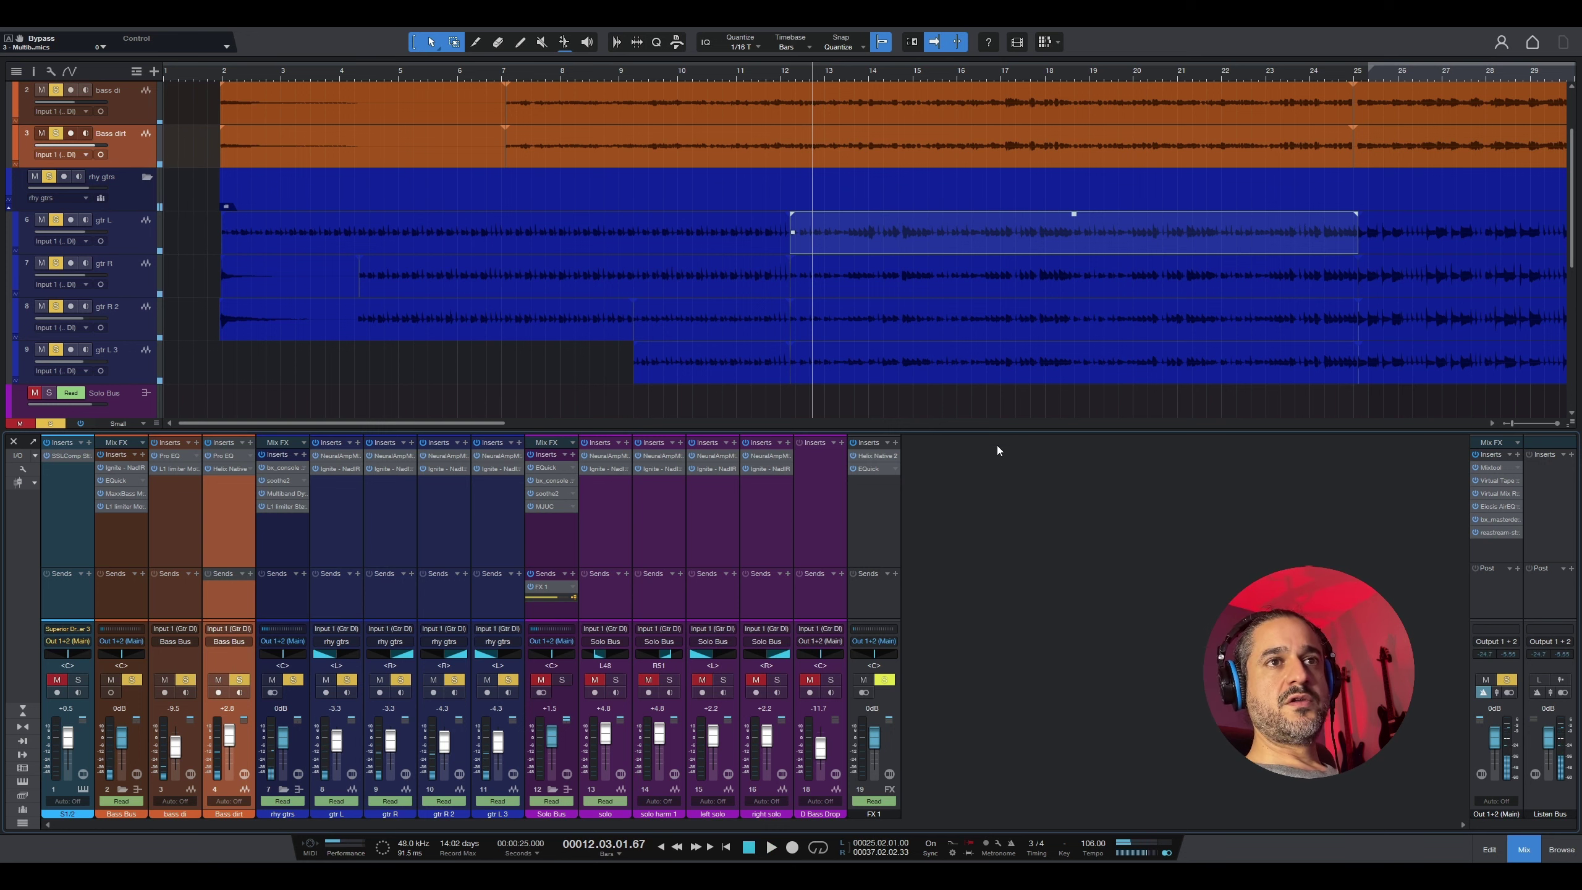
Step: Play the section from about bar 27 and compare the rhythm guitars with and without the Bass Bus
left_click_drag(396, 424, 563, 430)
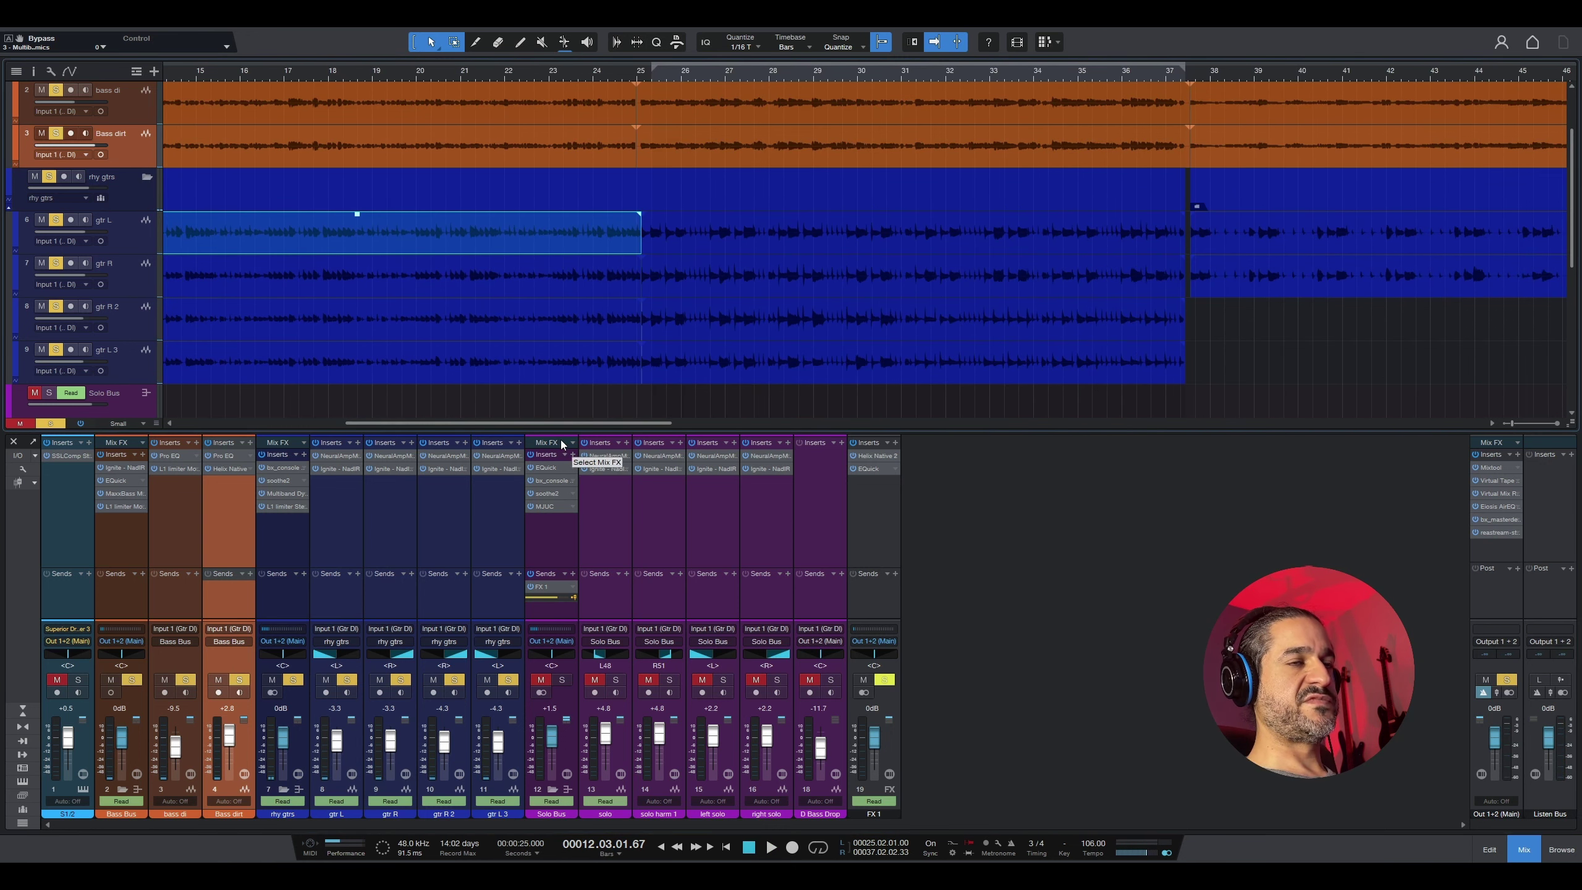
left_click(721, 74)
key("space")
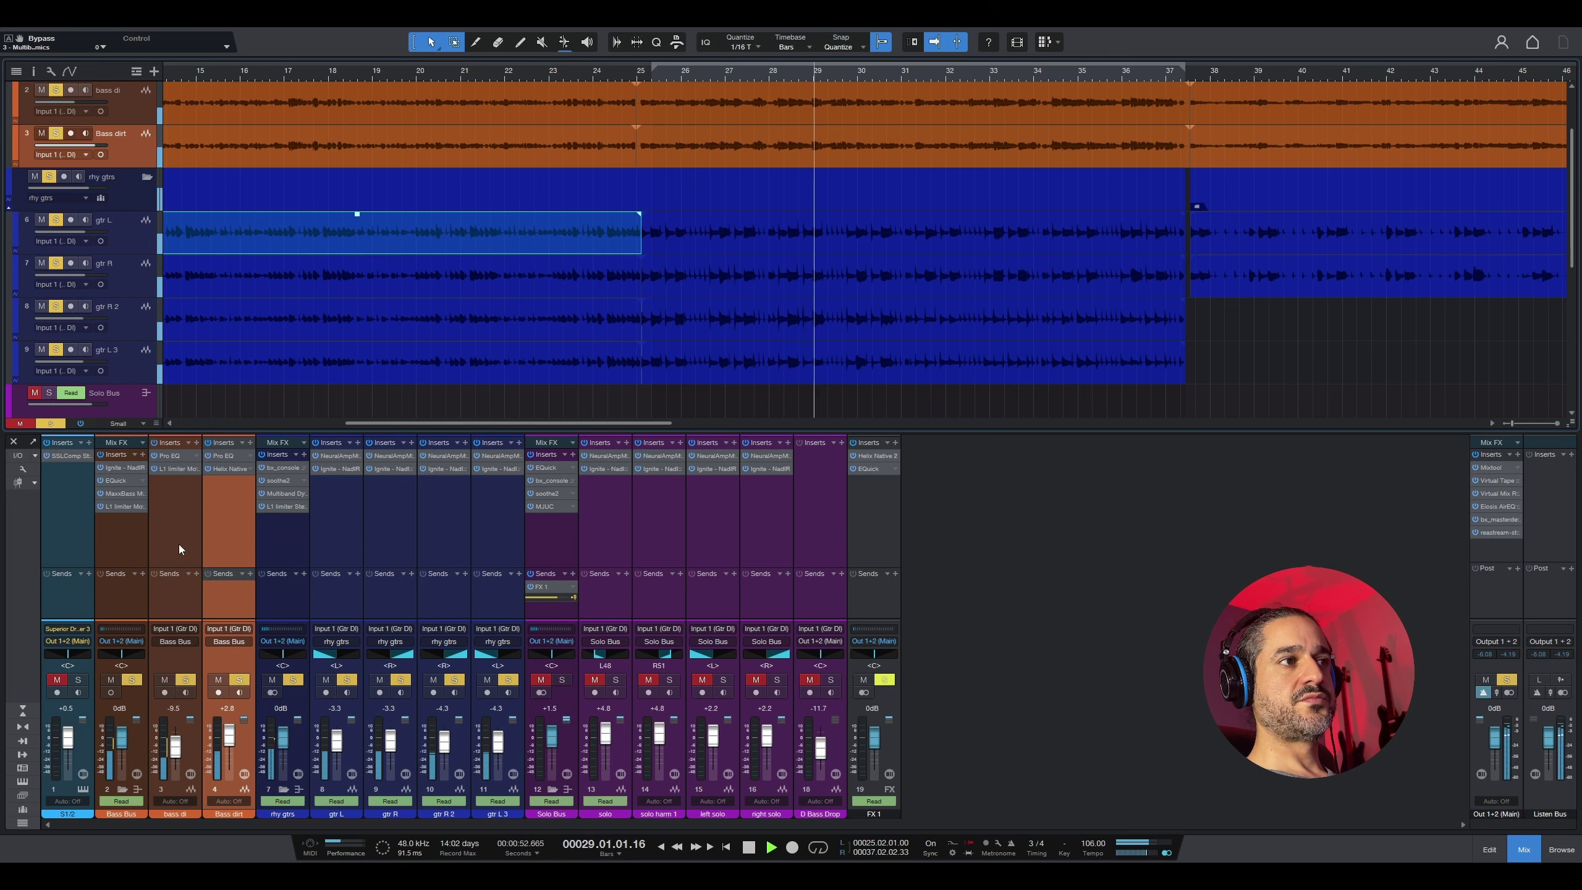
left_click(131, 680)
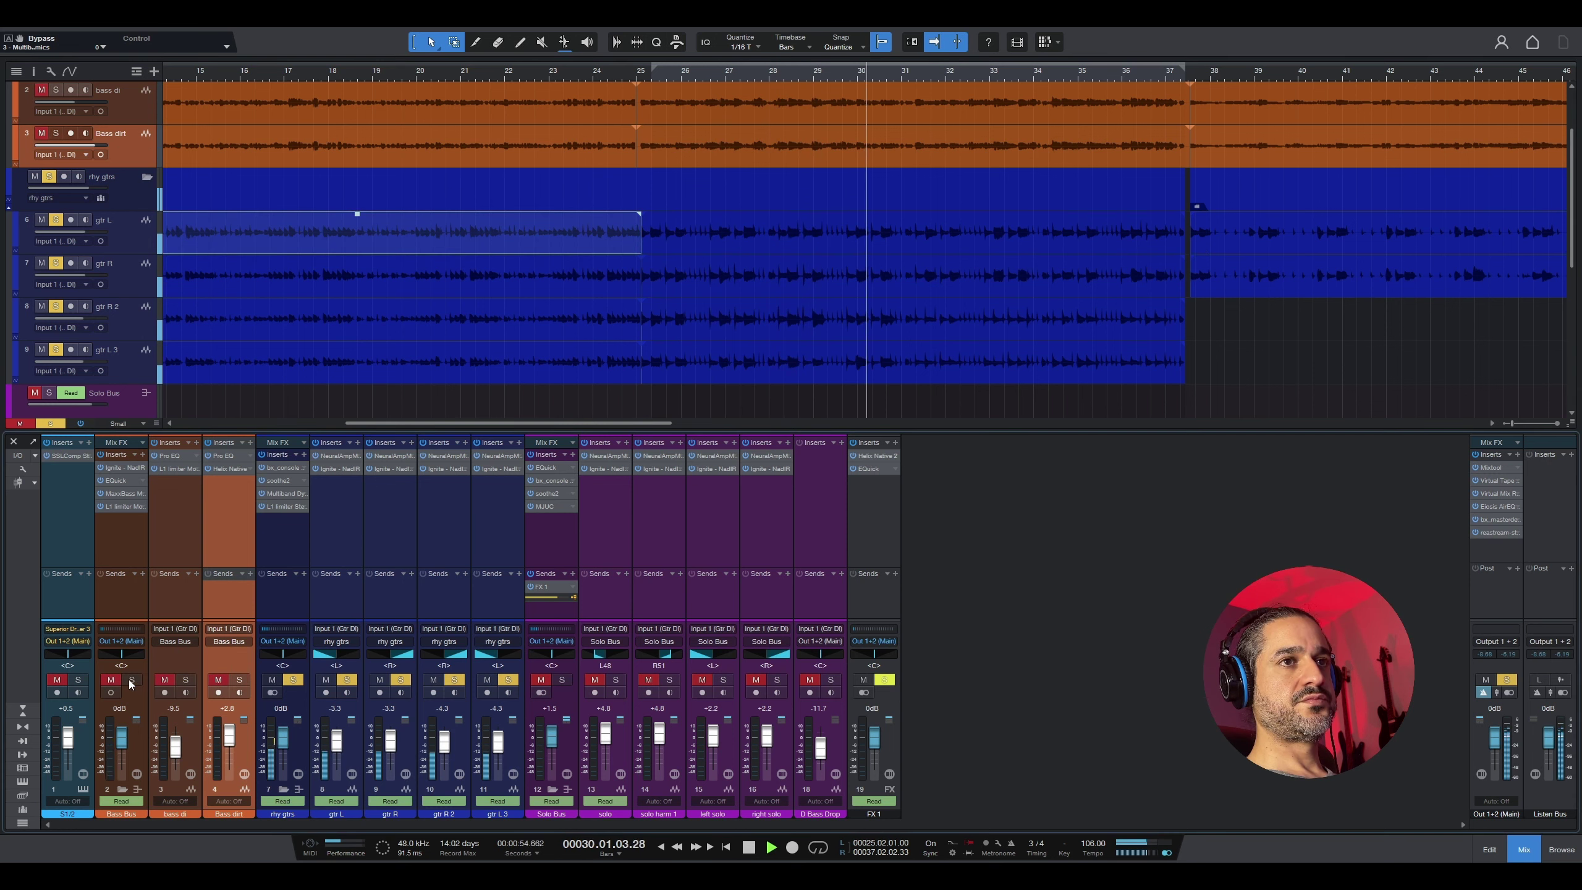
Step: Toggle the Bass Bus solo on and off against the playing rhythm guitars, leave it soloed and stop playback
left_click(132, 679)
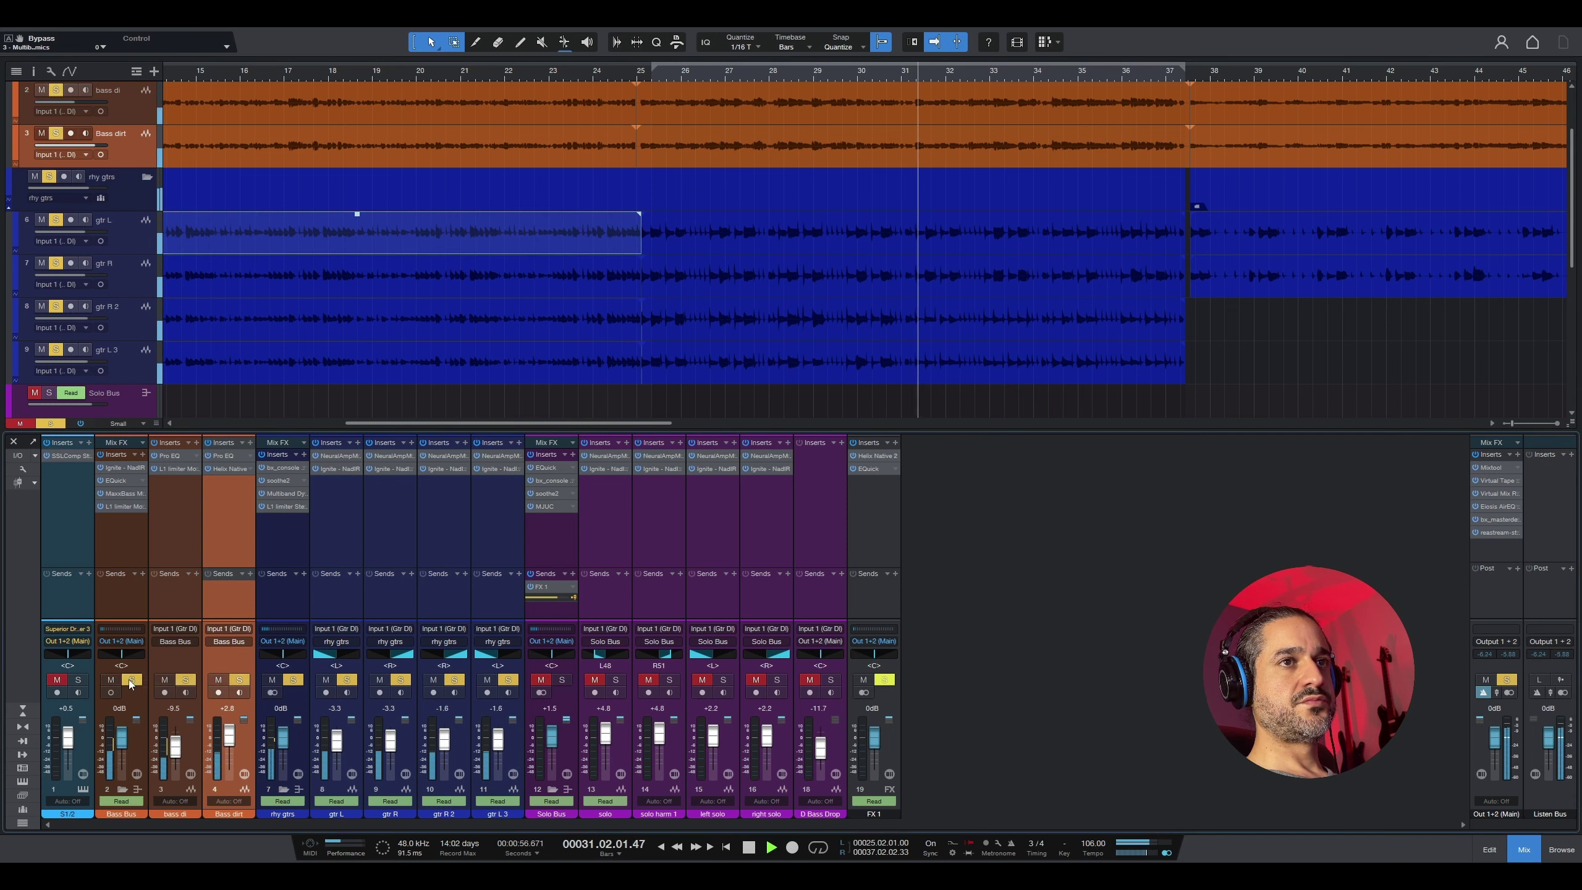
left_click(132, 680)
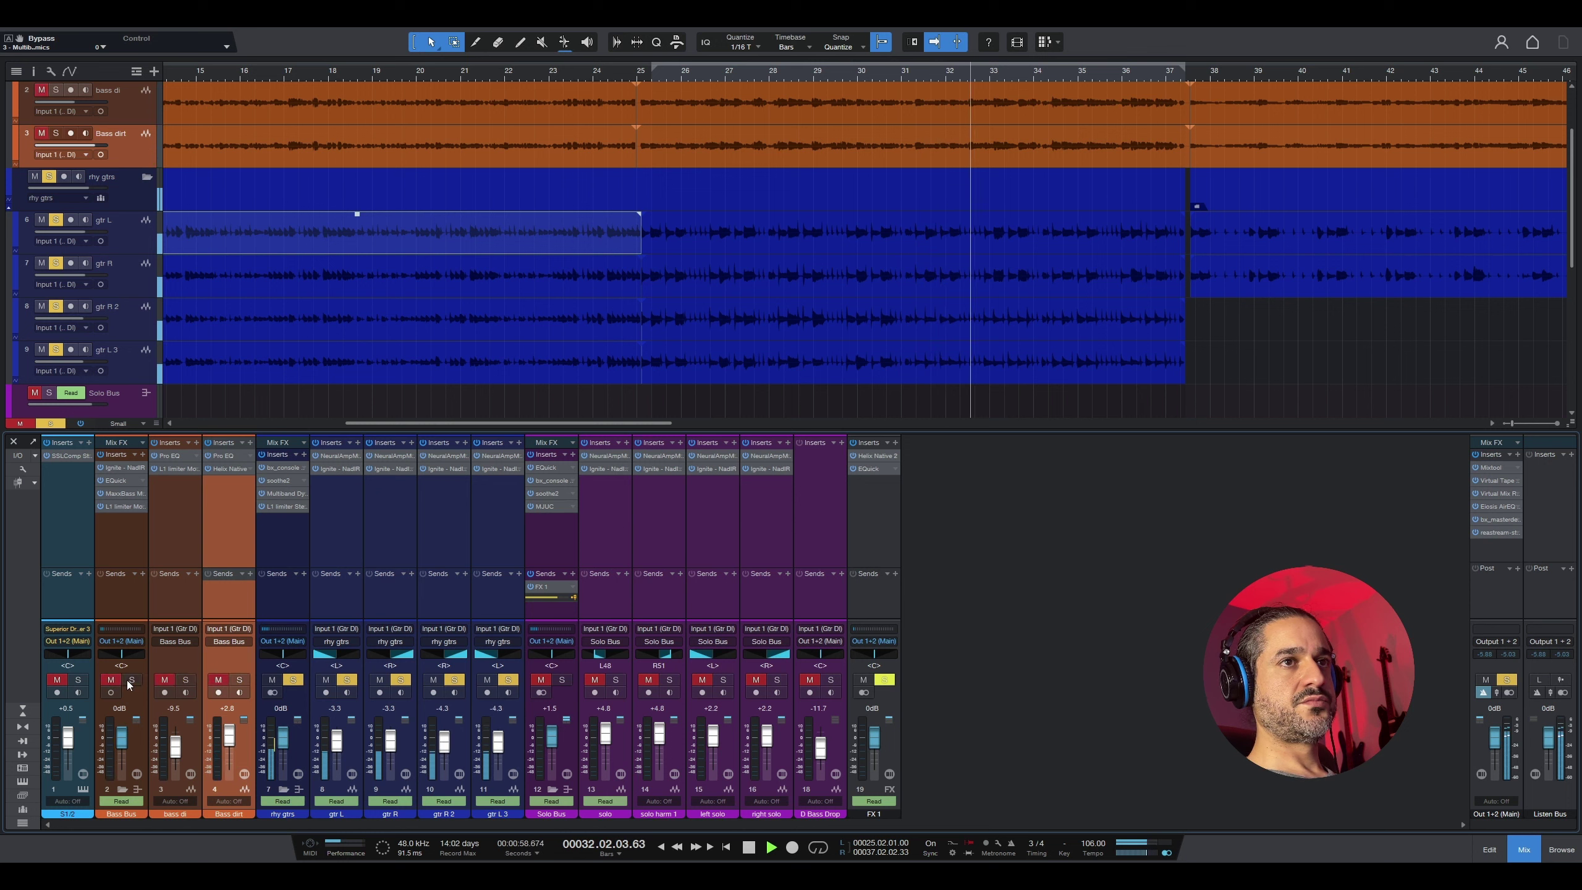
left_click(132, 680)
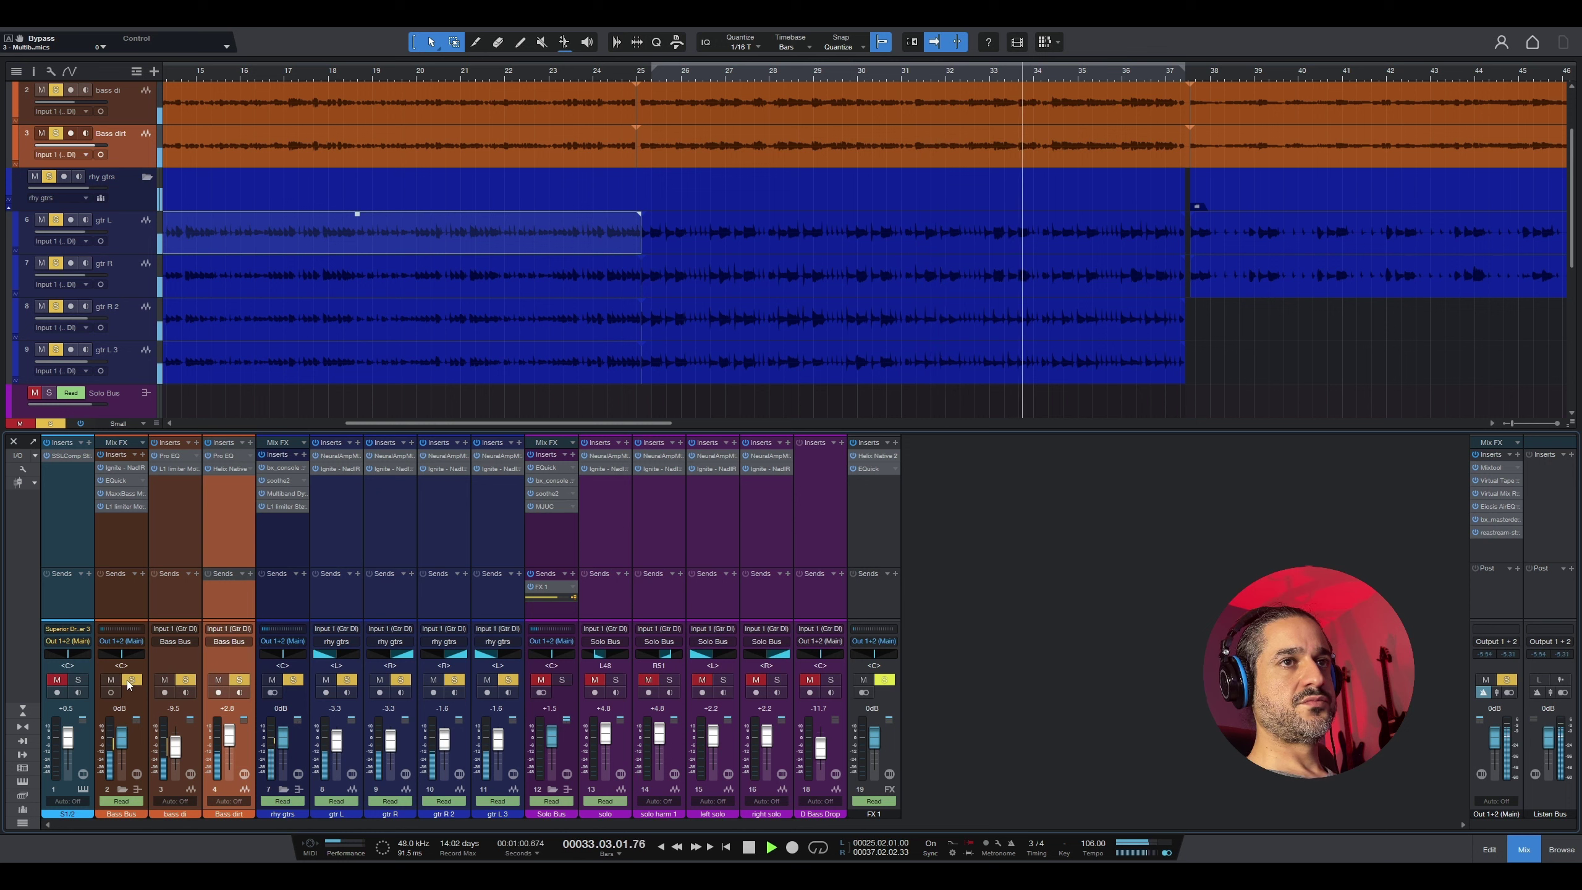
key("space")
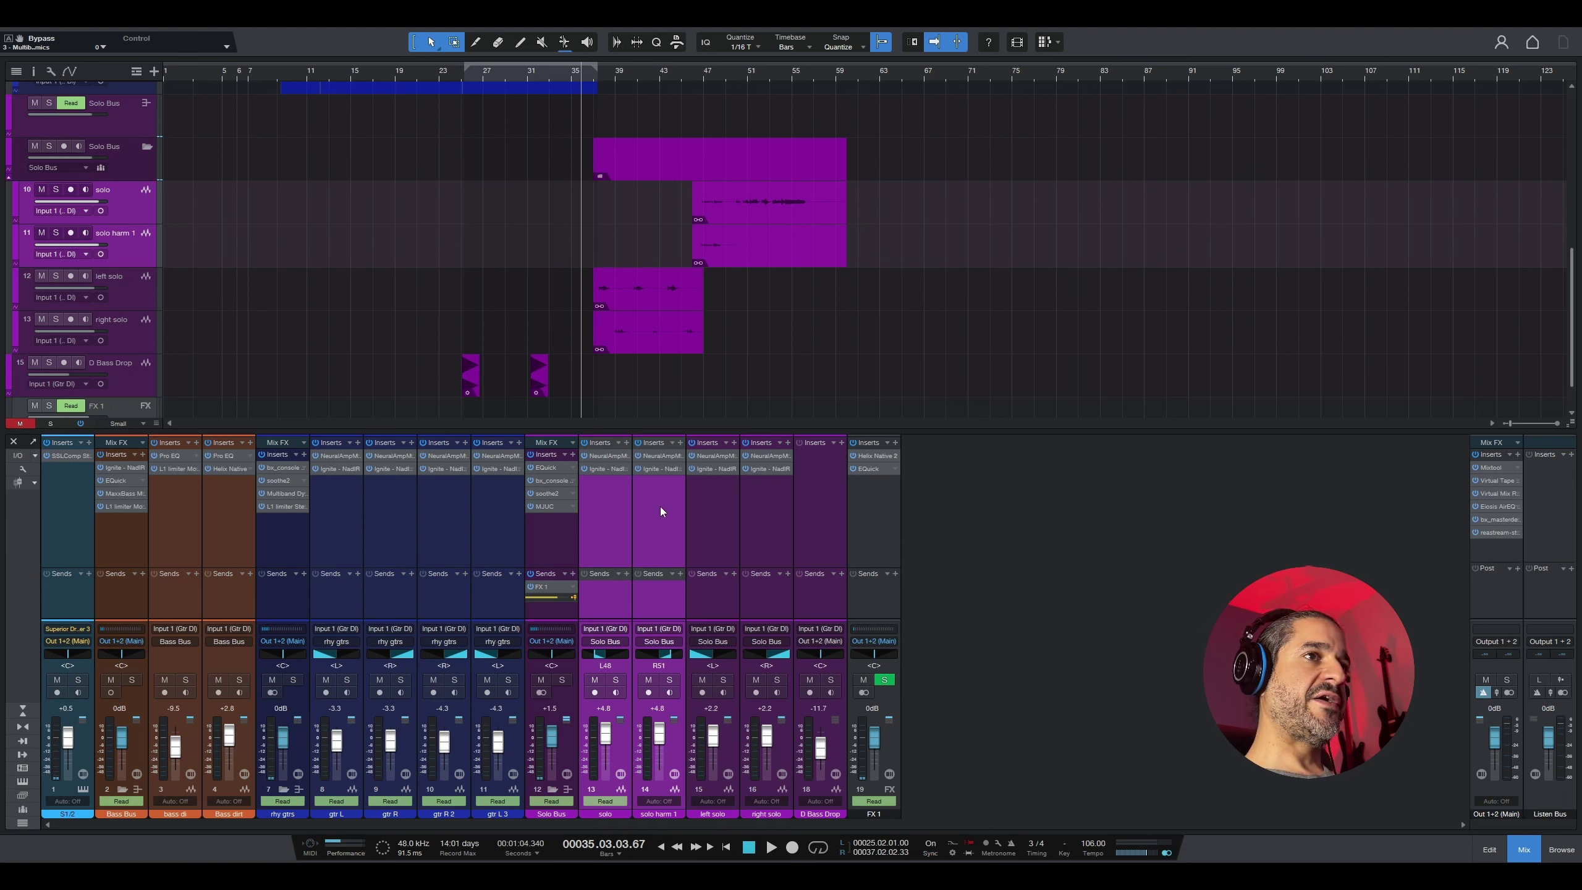
Step: Solo the Solo Bus and play its left and right solo parts from about bar 37
left_click(620, 294)
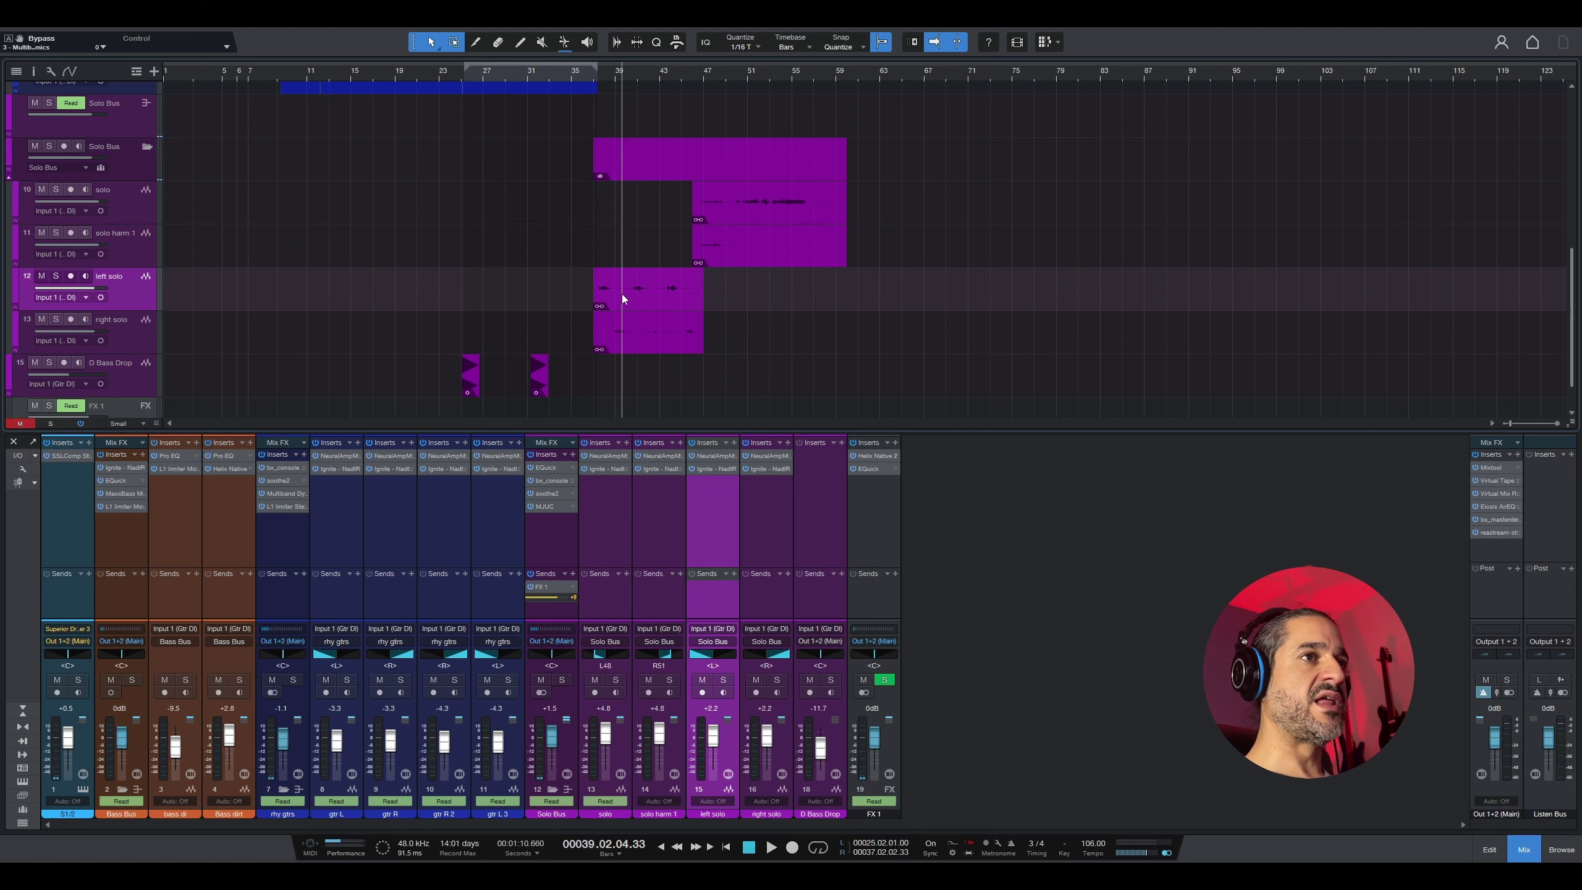
key("e")
key("e")
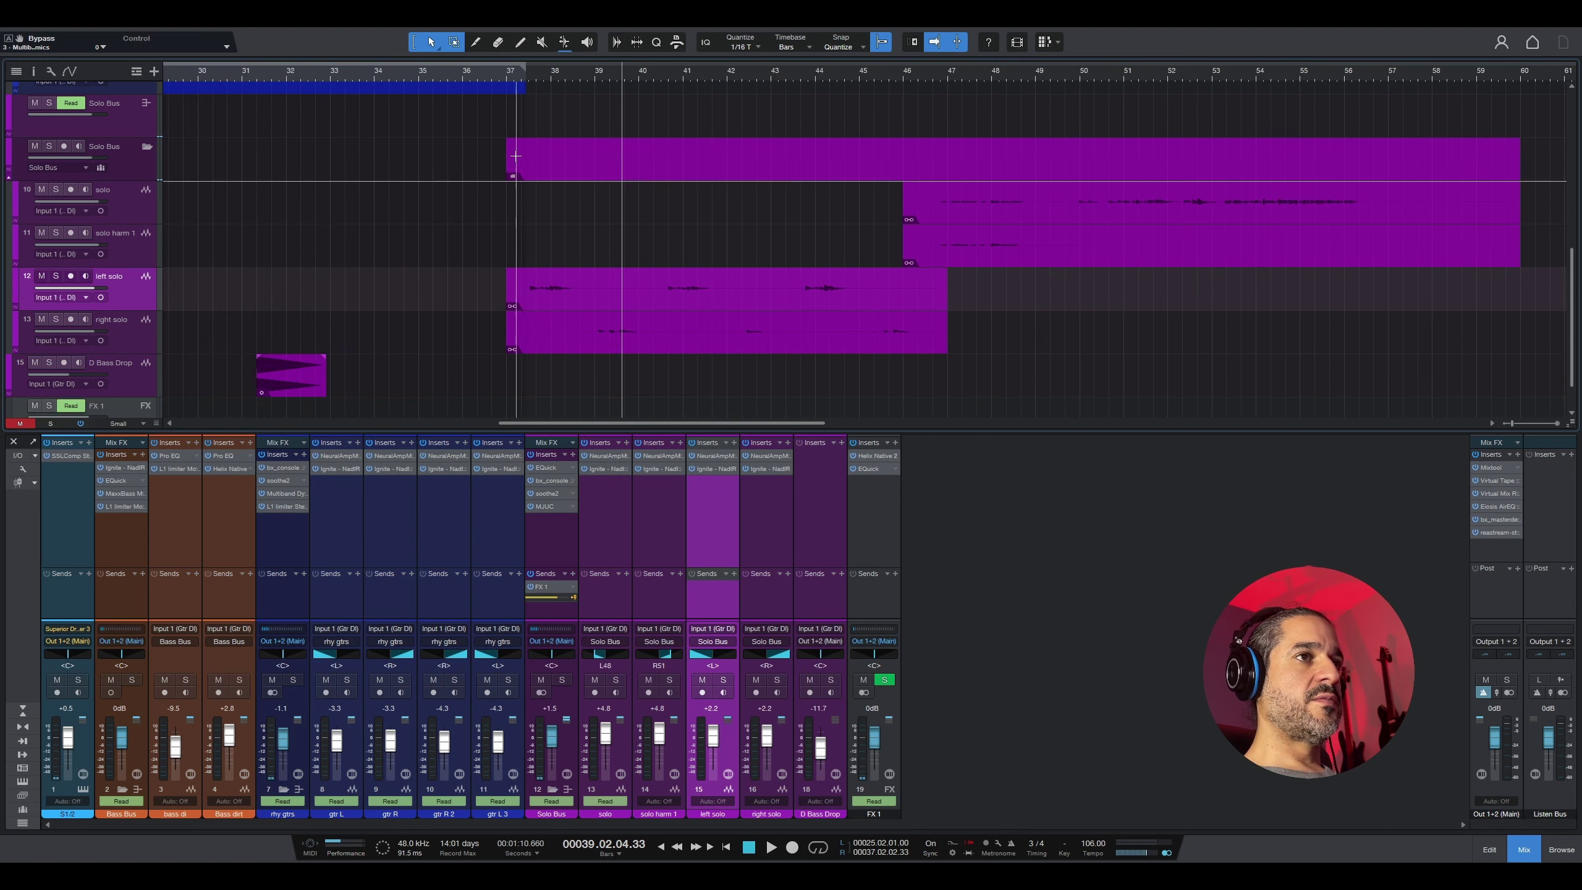
left_click(520, 76)
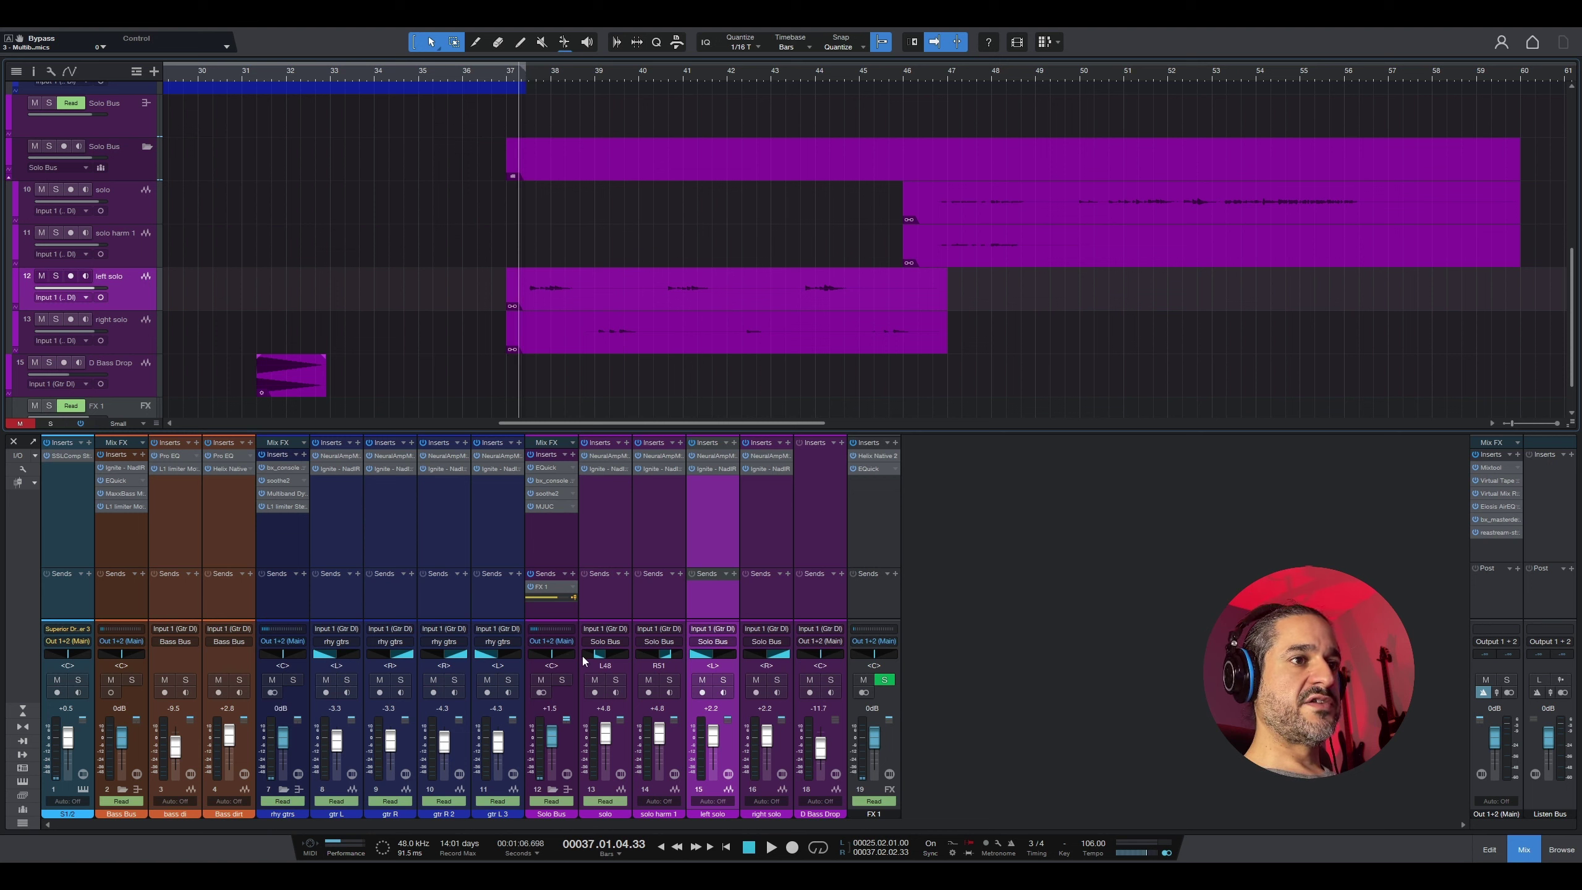
left_click(562, 679)
key("space")
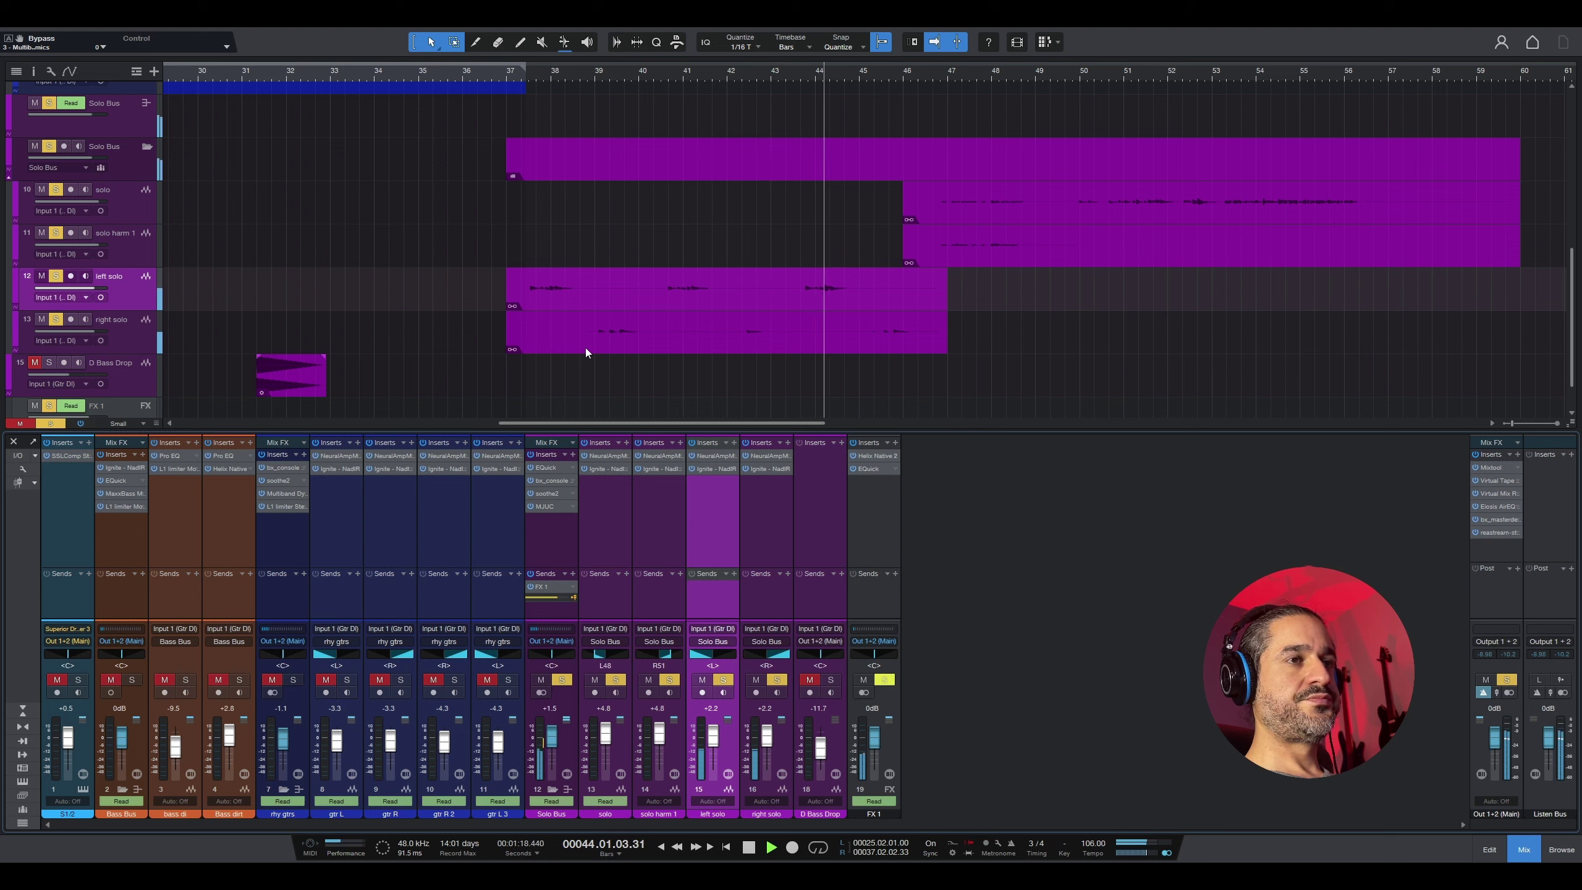
key("space")
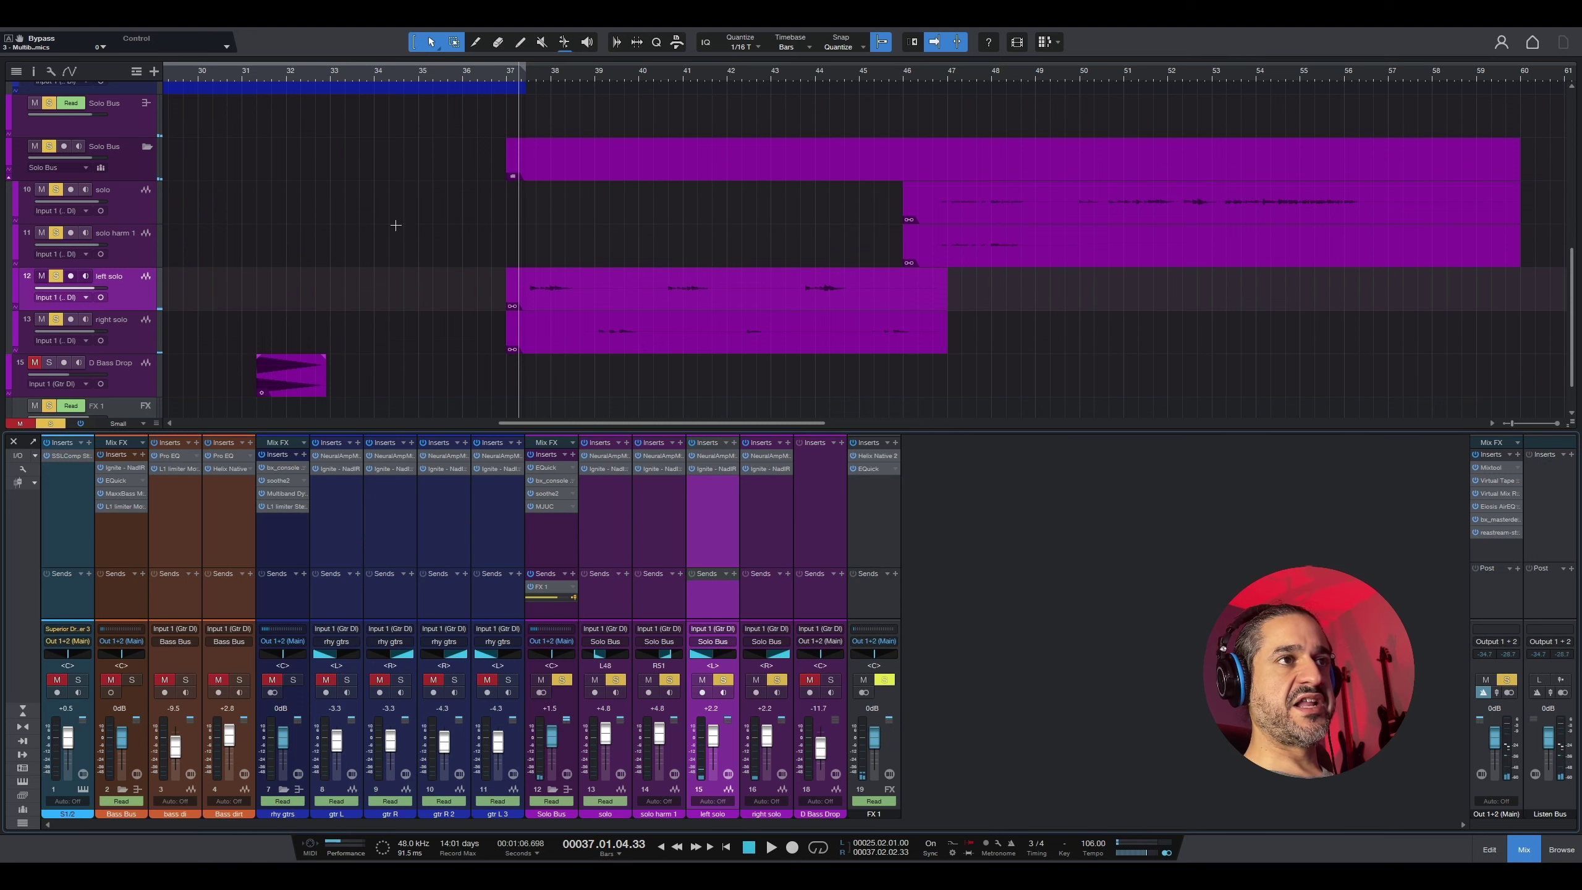
Step: Highlight the last gtr R clip, the gtr R 2 clip near bar 9 and the first gtr R clip in turn
scroll(734, 250, "down", 5)
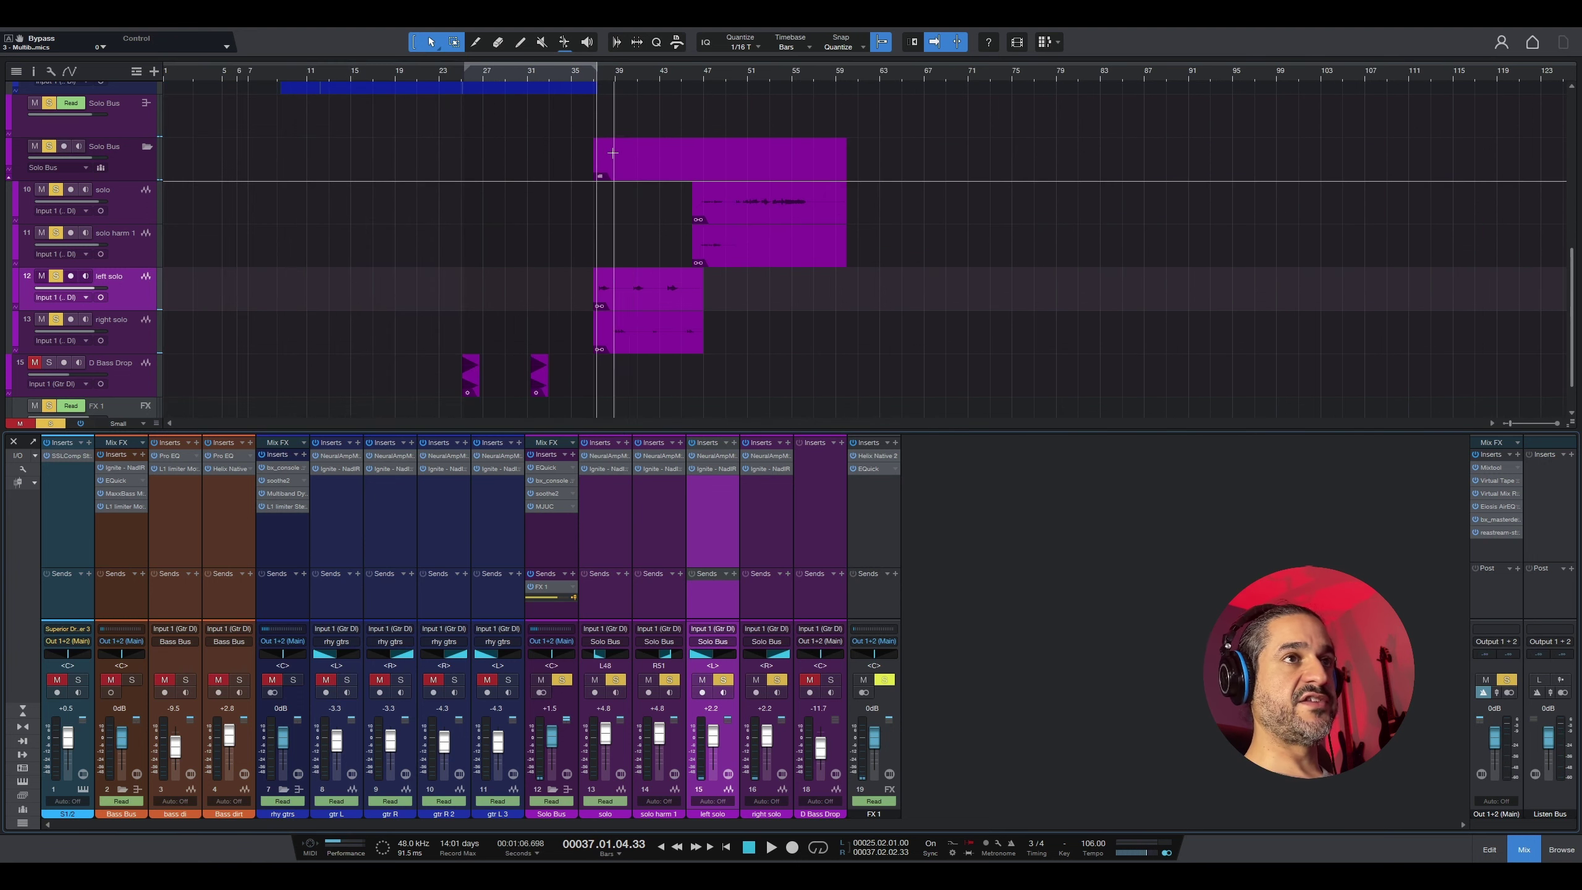
scroll(608, 156, "down", 2)
scroll(501, 165, "up", 4)
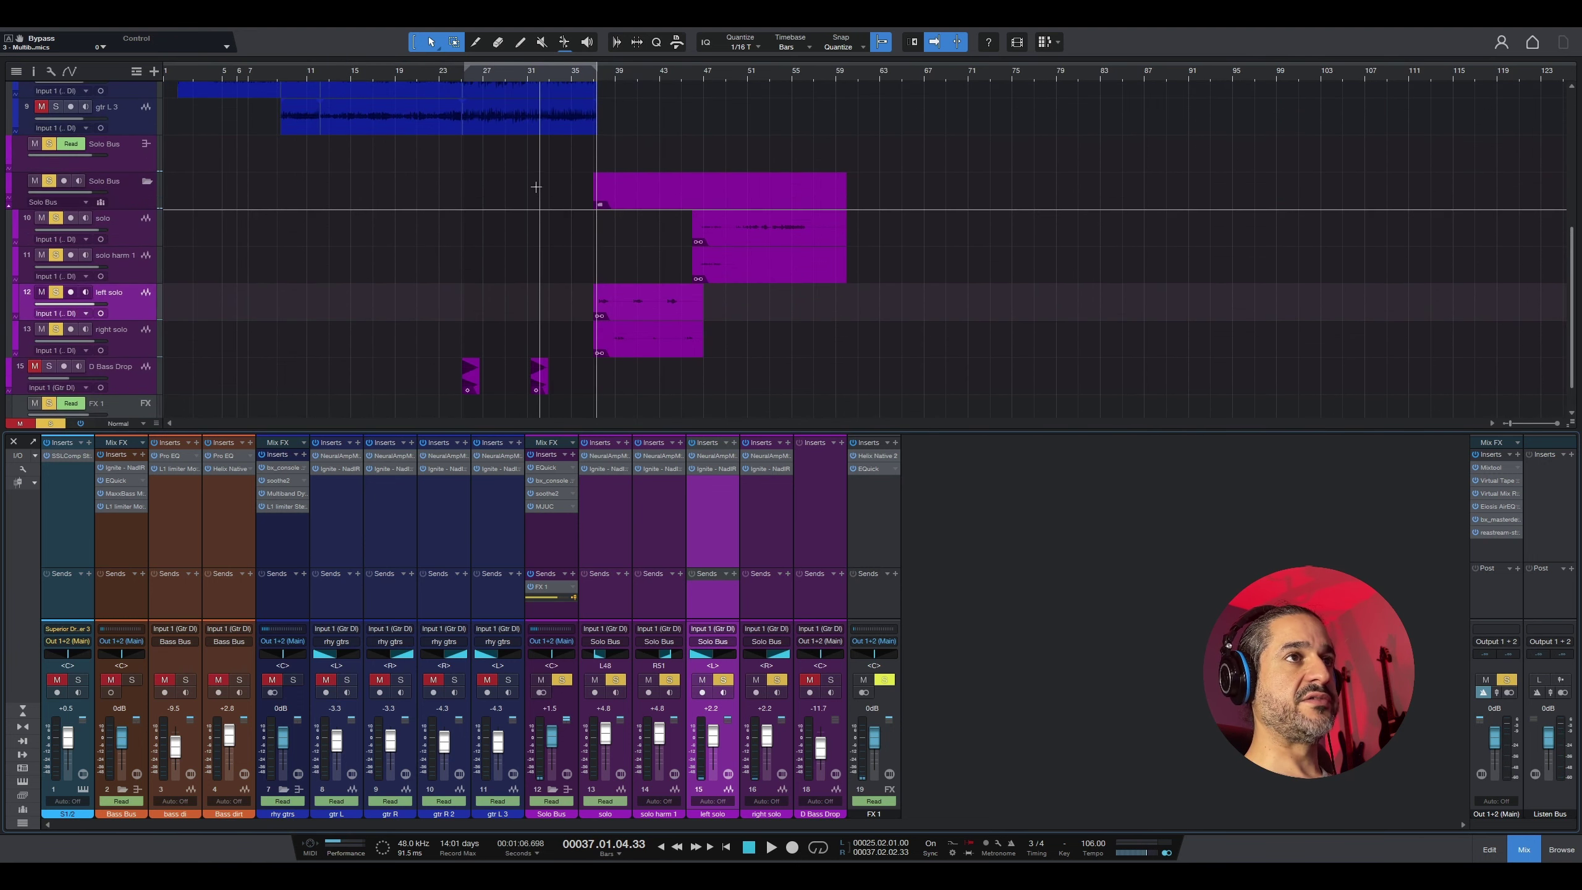
left_click(828, 183)
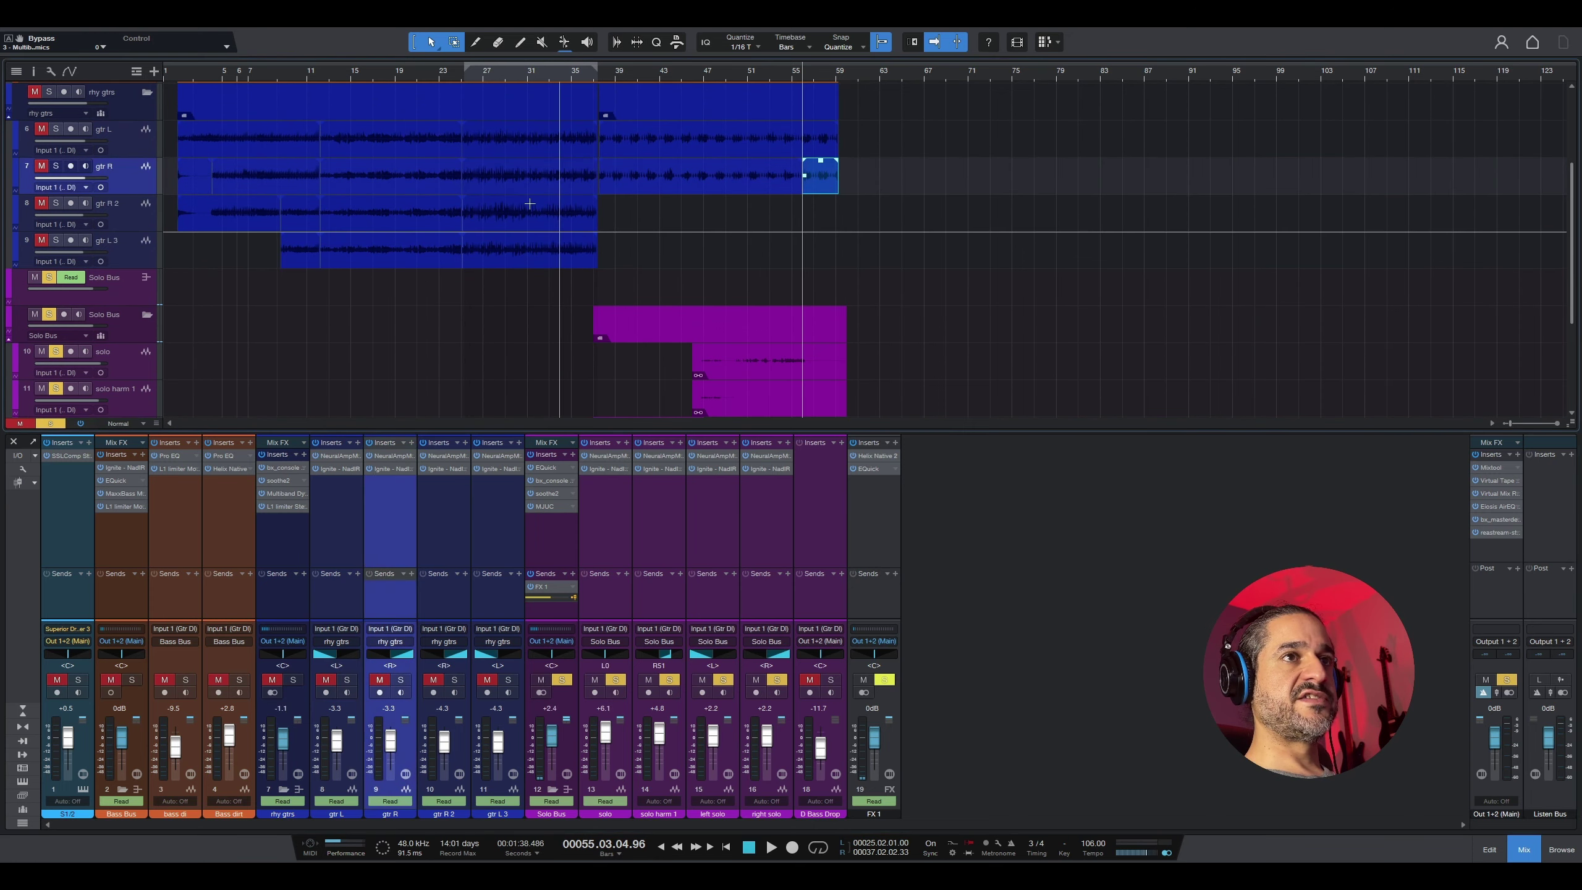
left_click(288, 212)
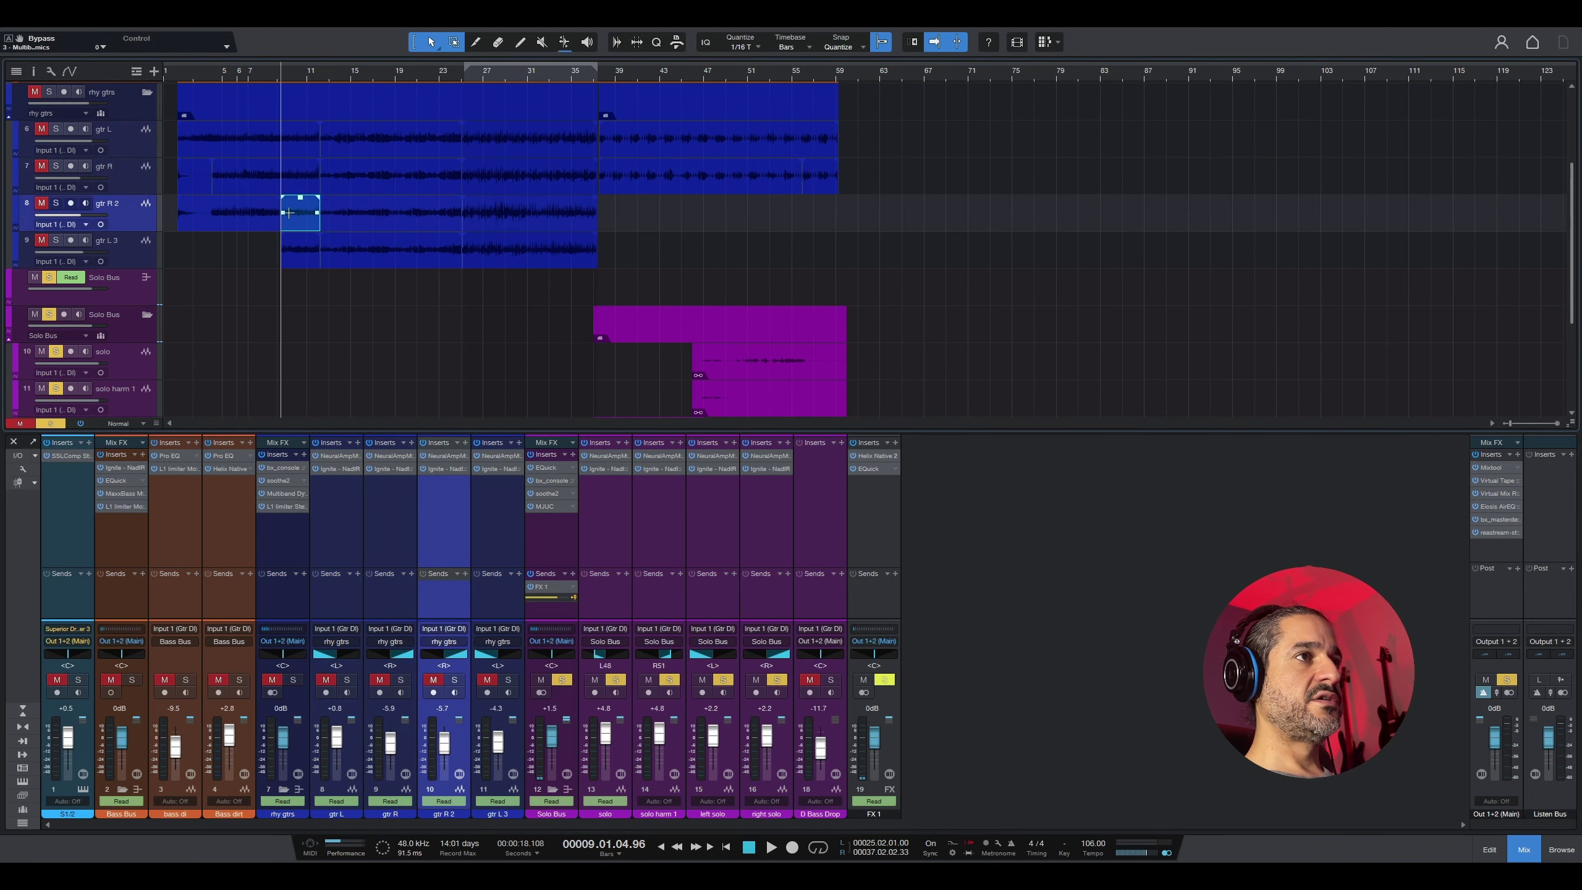
left_click(185, 188)
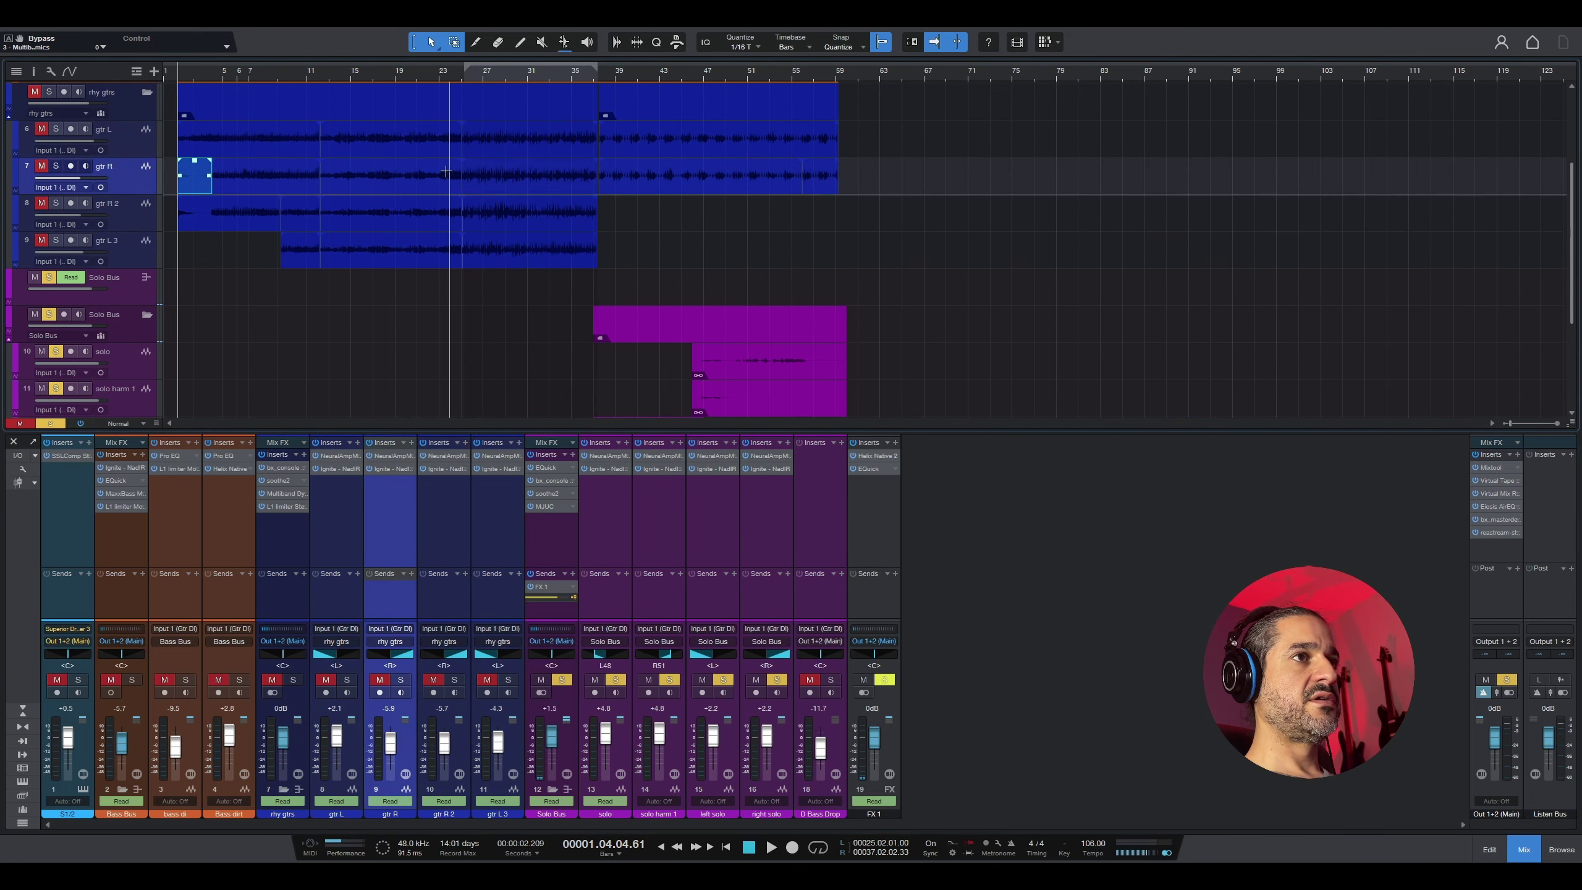
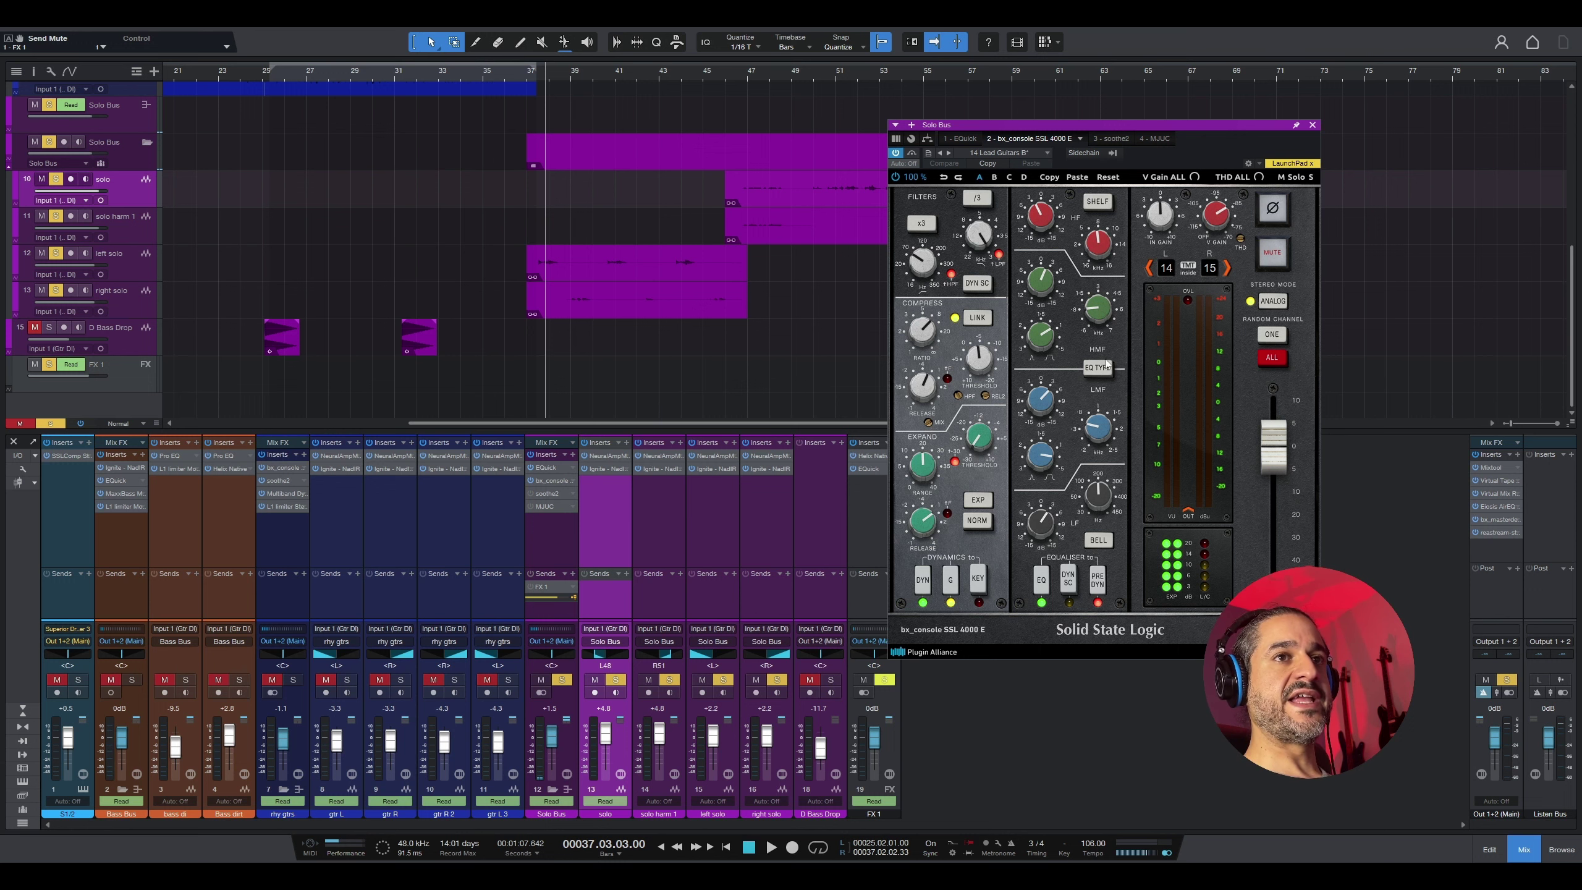
Step: Play the Solo Bus from bar 37 twice, comparing its sound with bx_console SSL 4000 E switched off and on
left_click(545, 487)
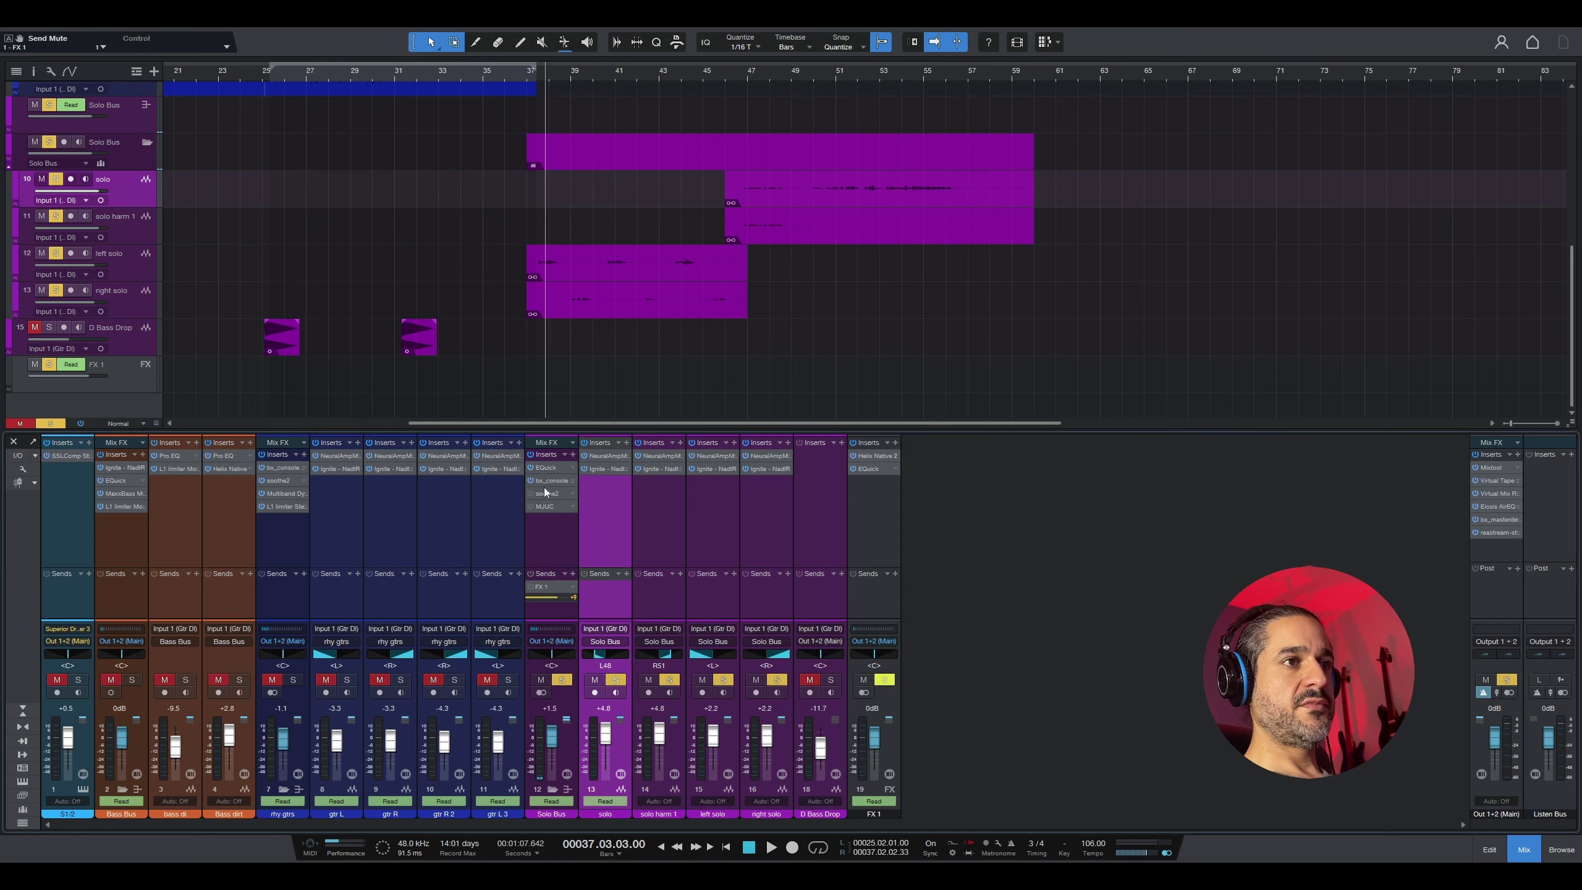
key("space")
left_click(531, 481)
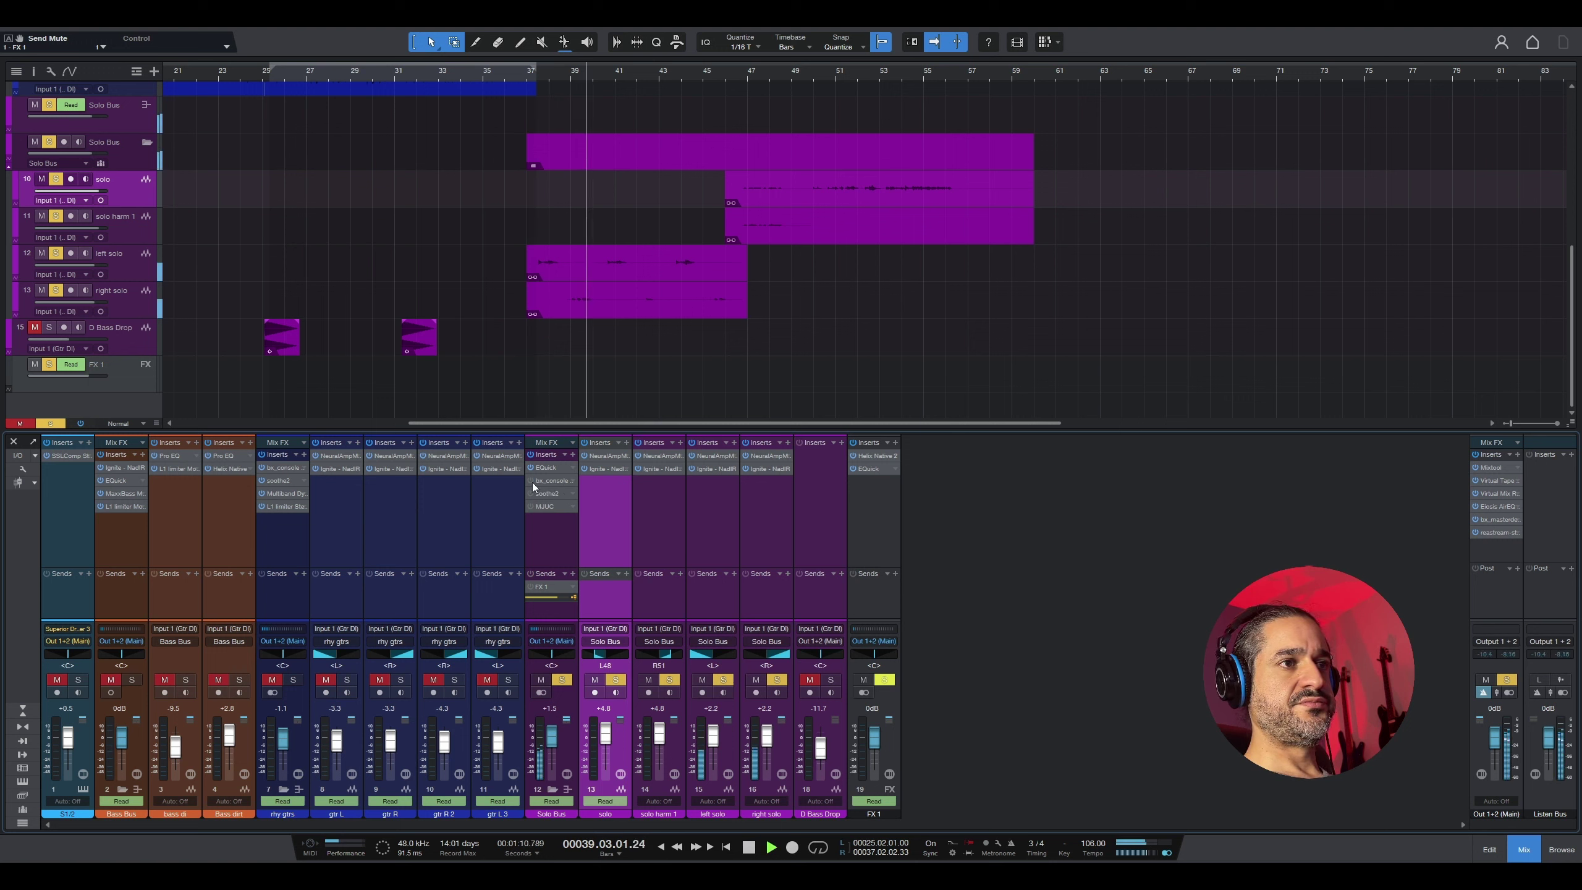
left_click(532, 481)
key("space")
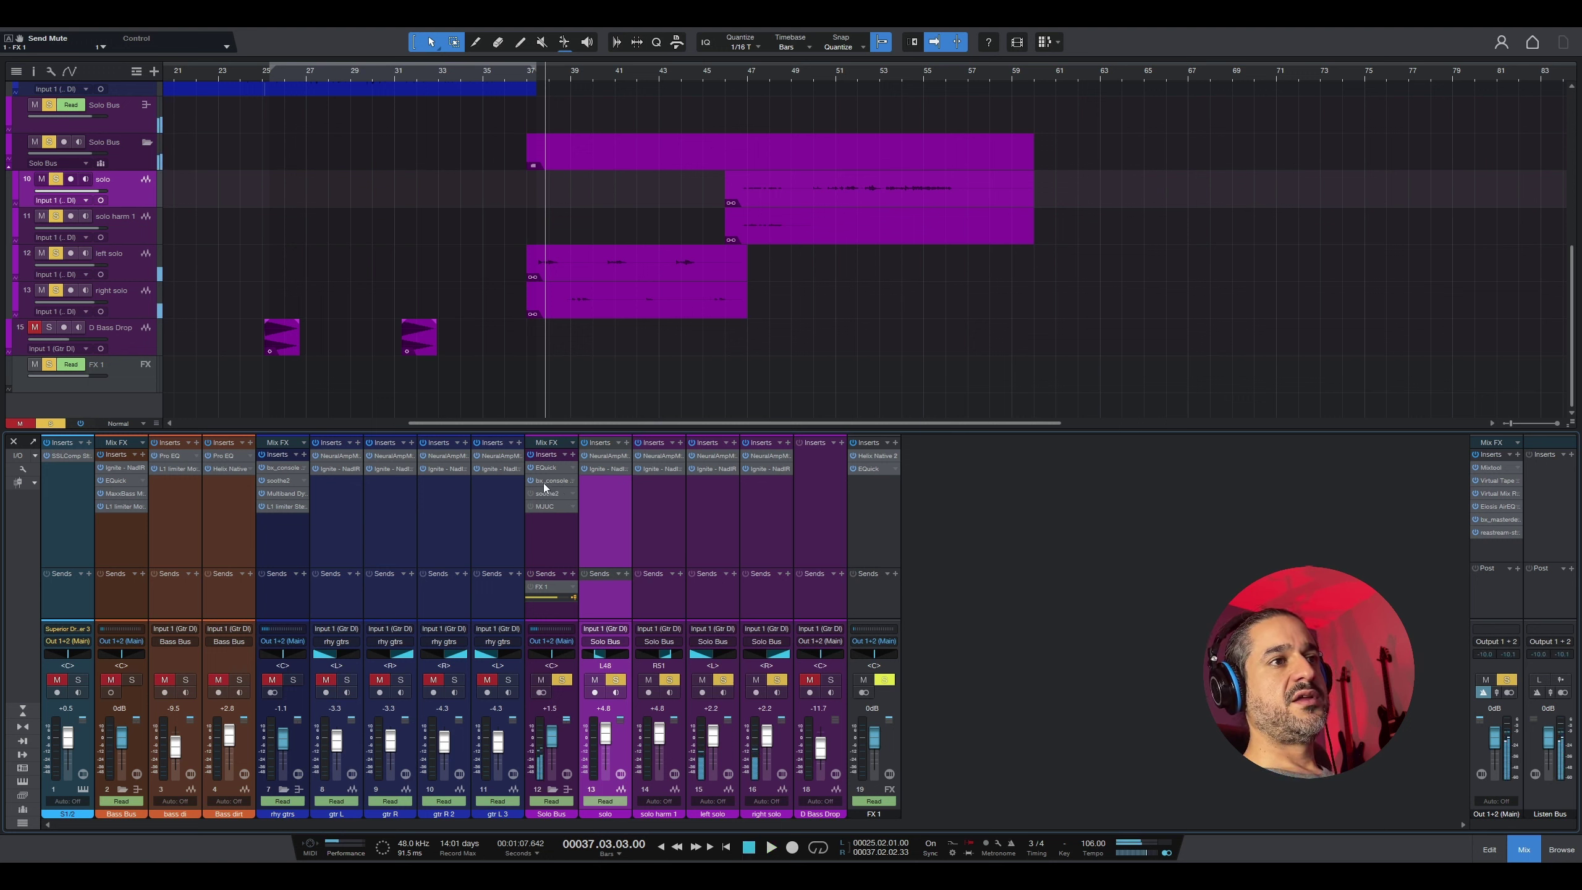
key("space")
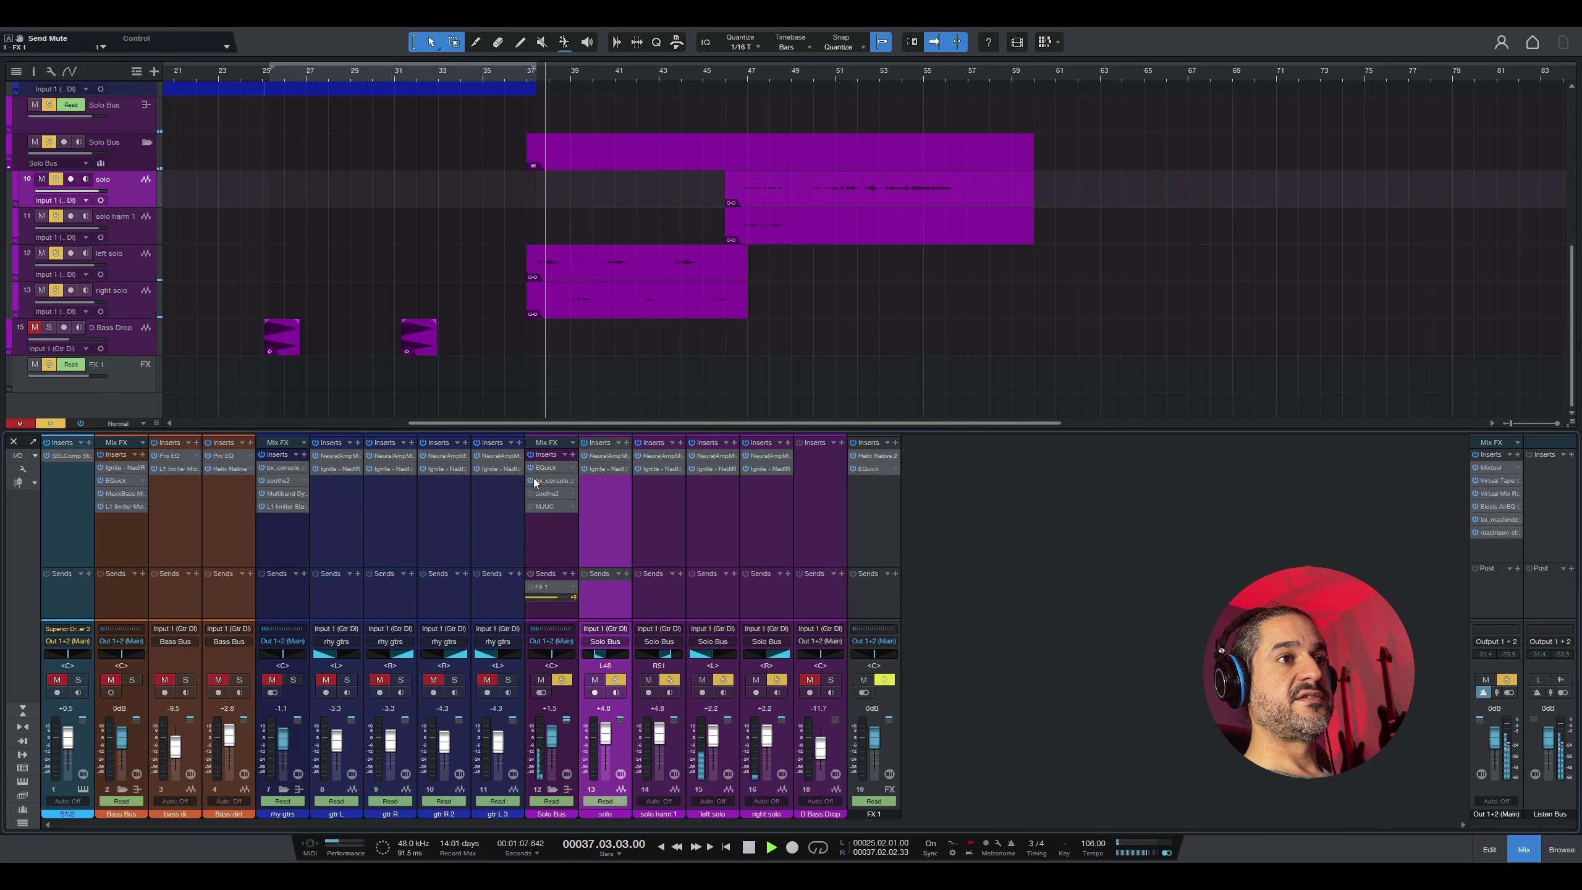
left_click(531, 481)
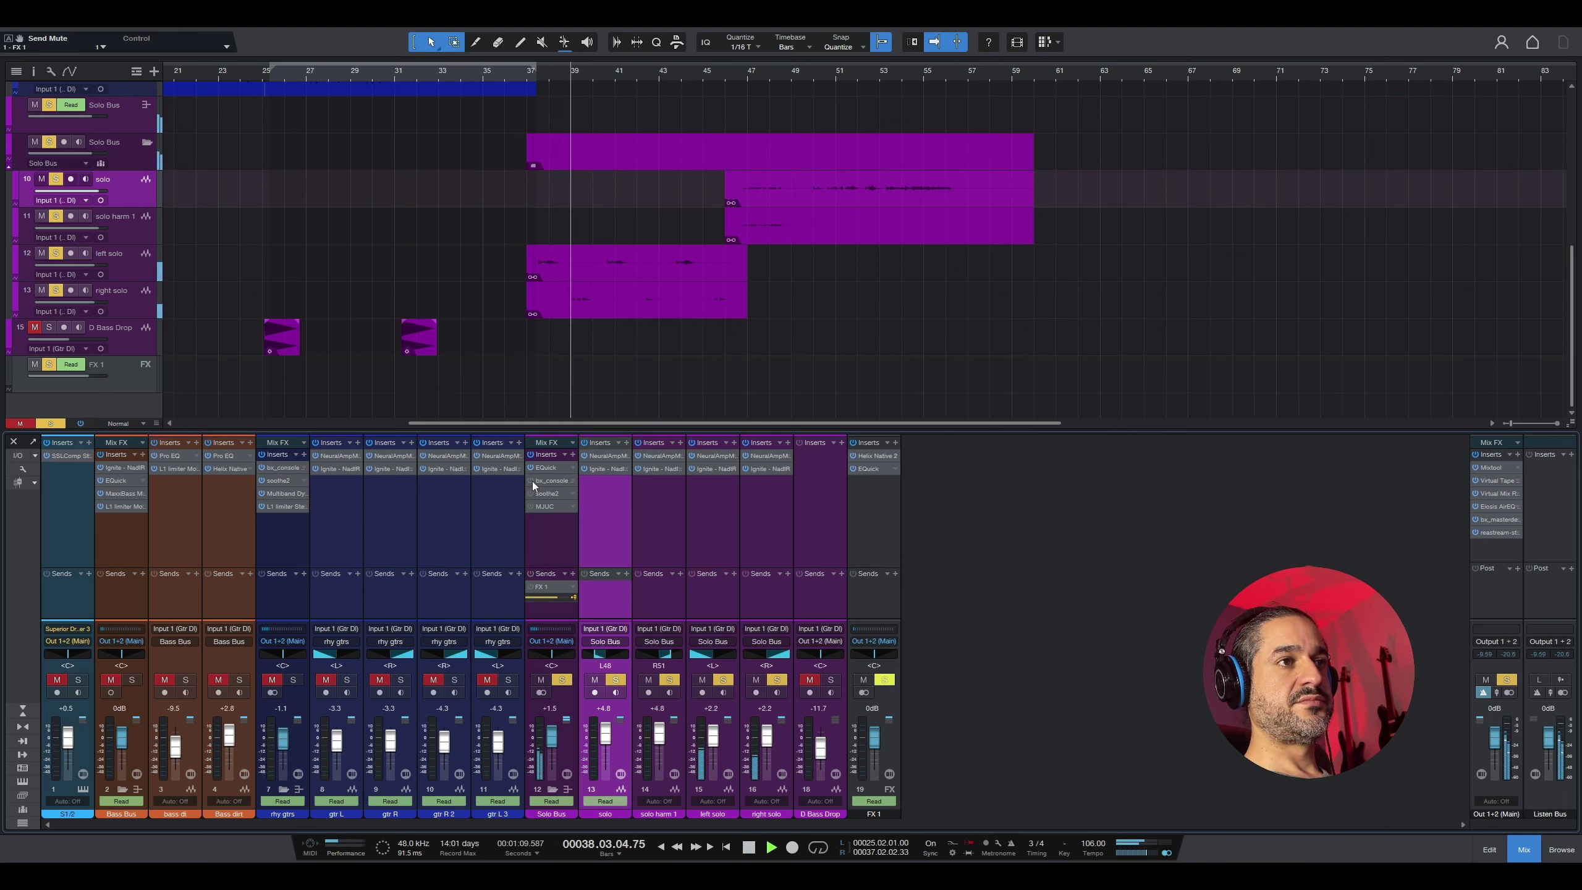
left_click(531, 481)
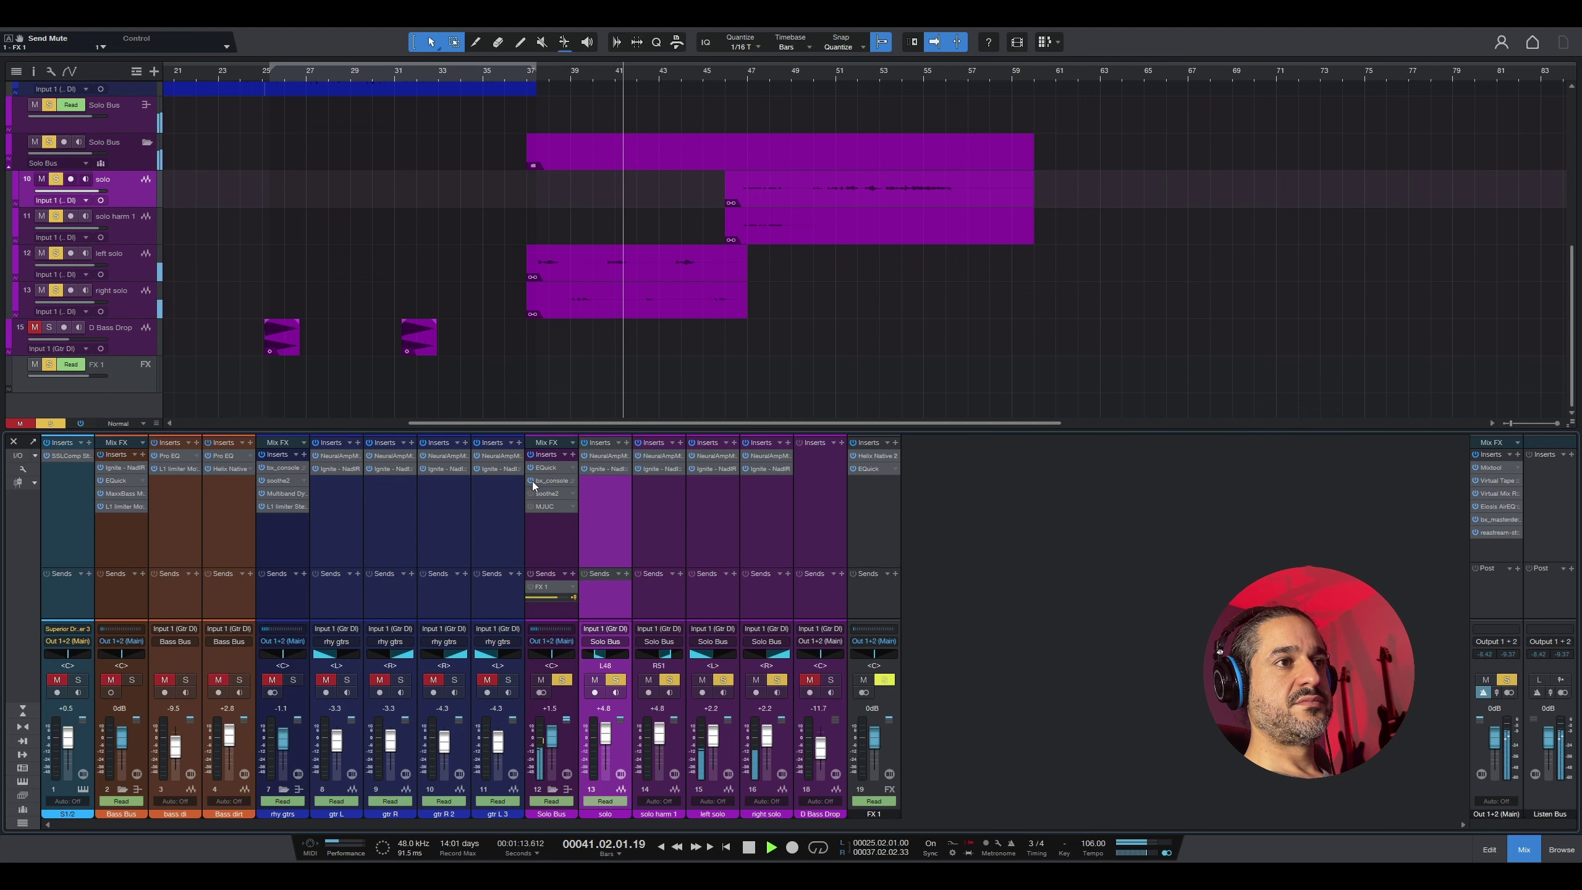
left_click(531, 481)
key("space")
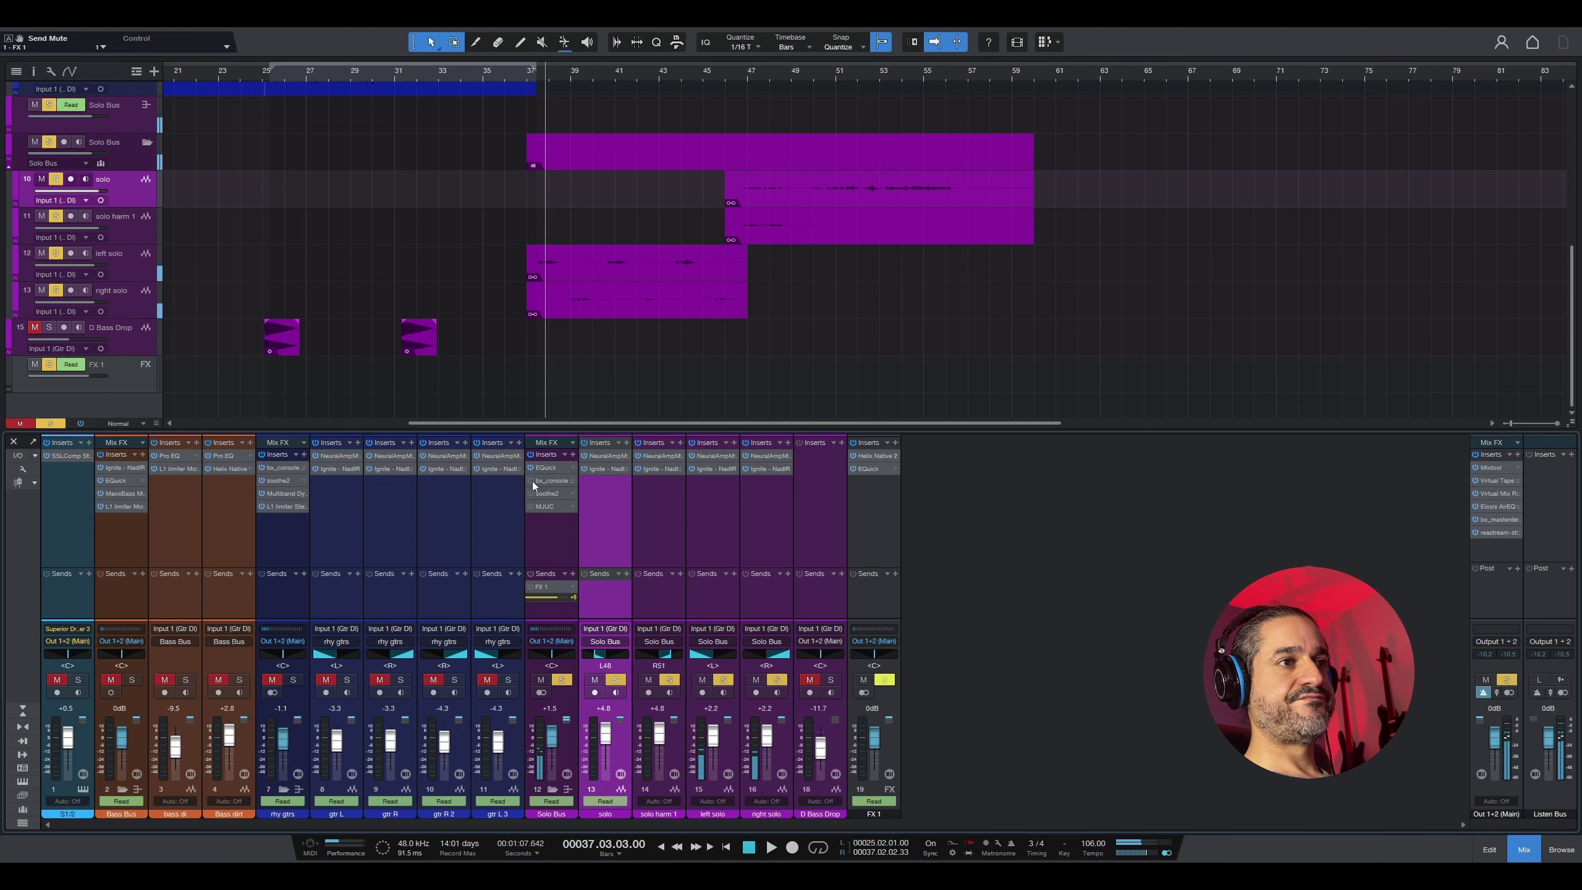
left_click(531, 481)
Step: Open soothe2 on the Solo Bus, compare it bypassed and active during playback, and close its window
left_click(531, 494)
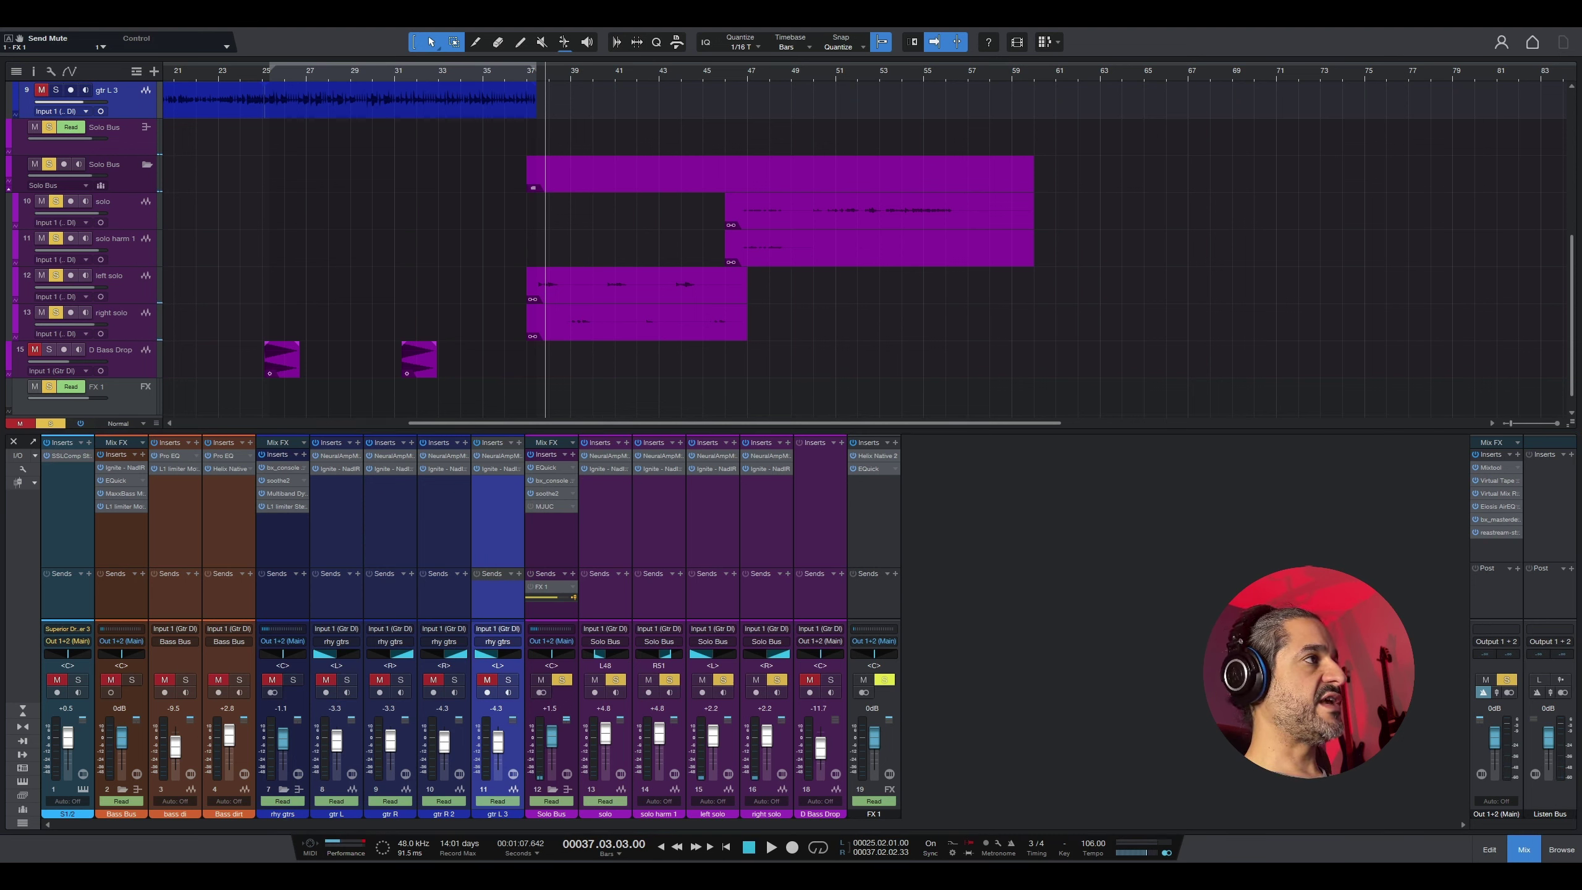
double_click(547, 494)
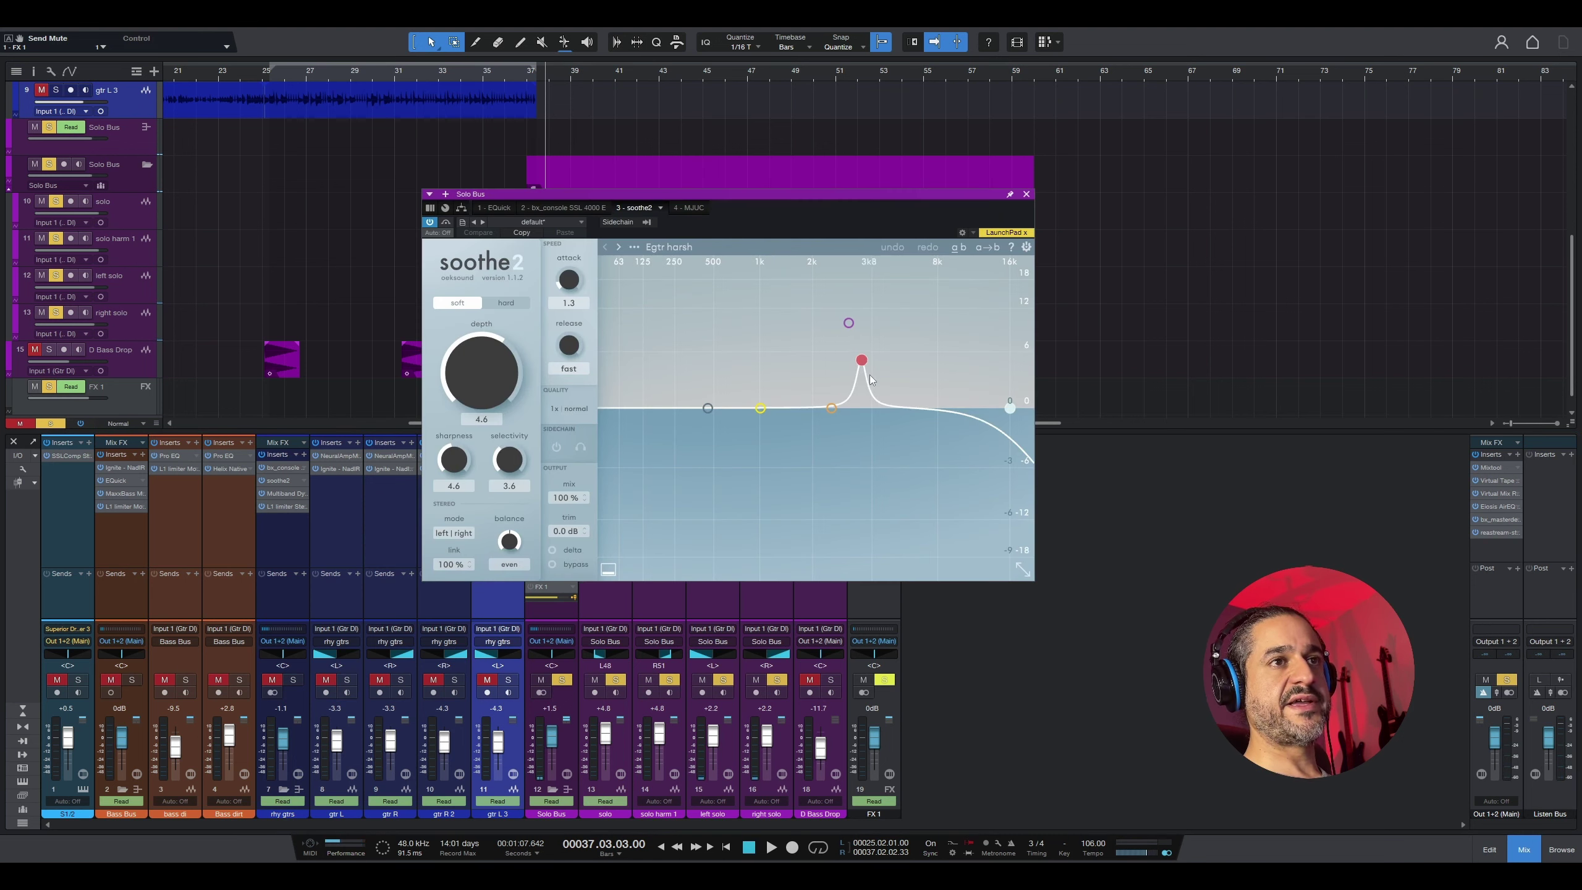
key("space")
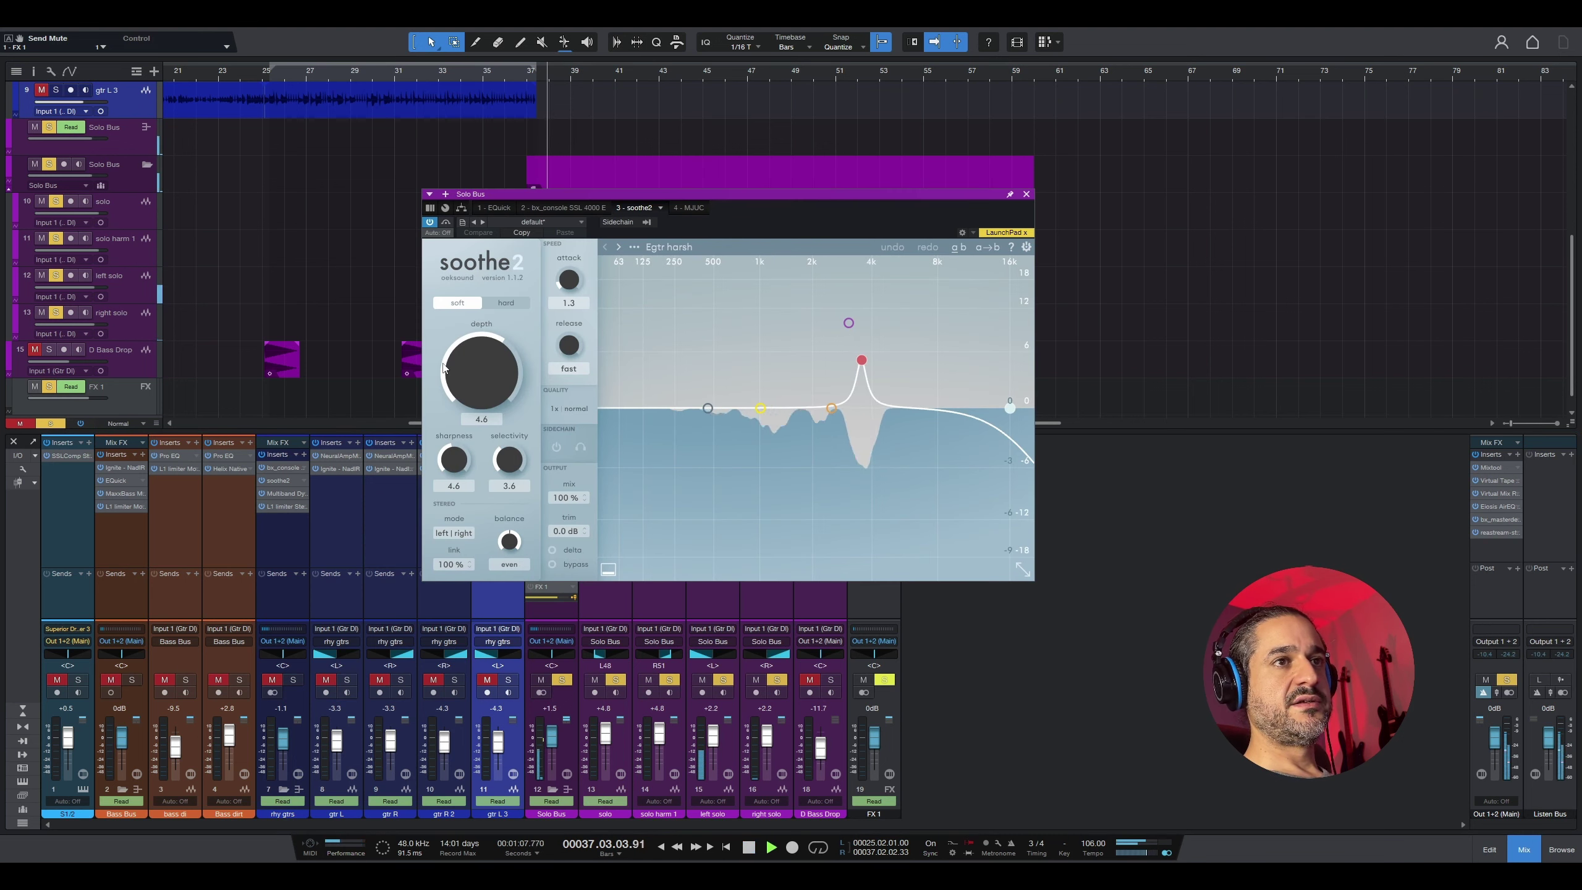
left_click(446, 222)
left_click(445, 222)
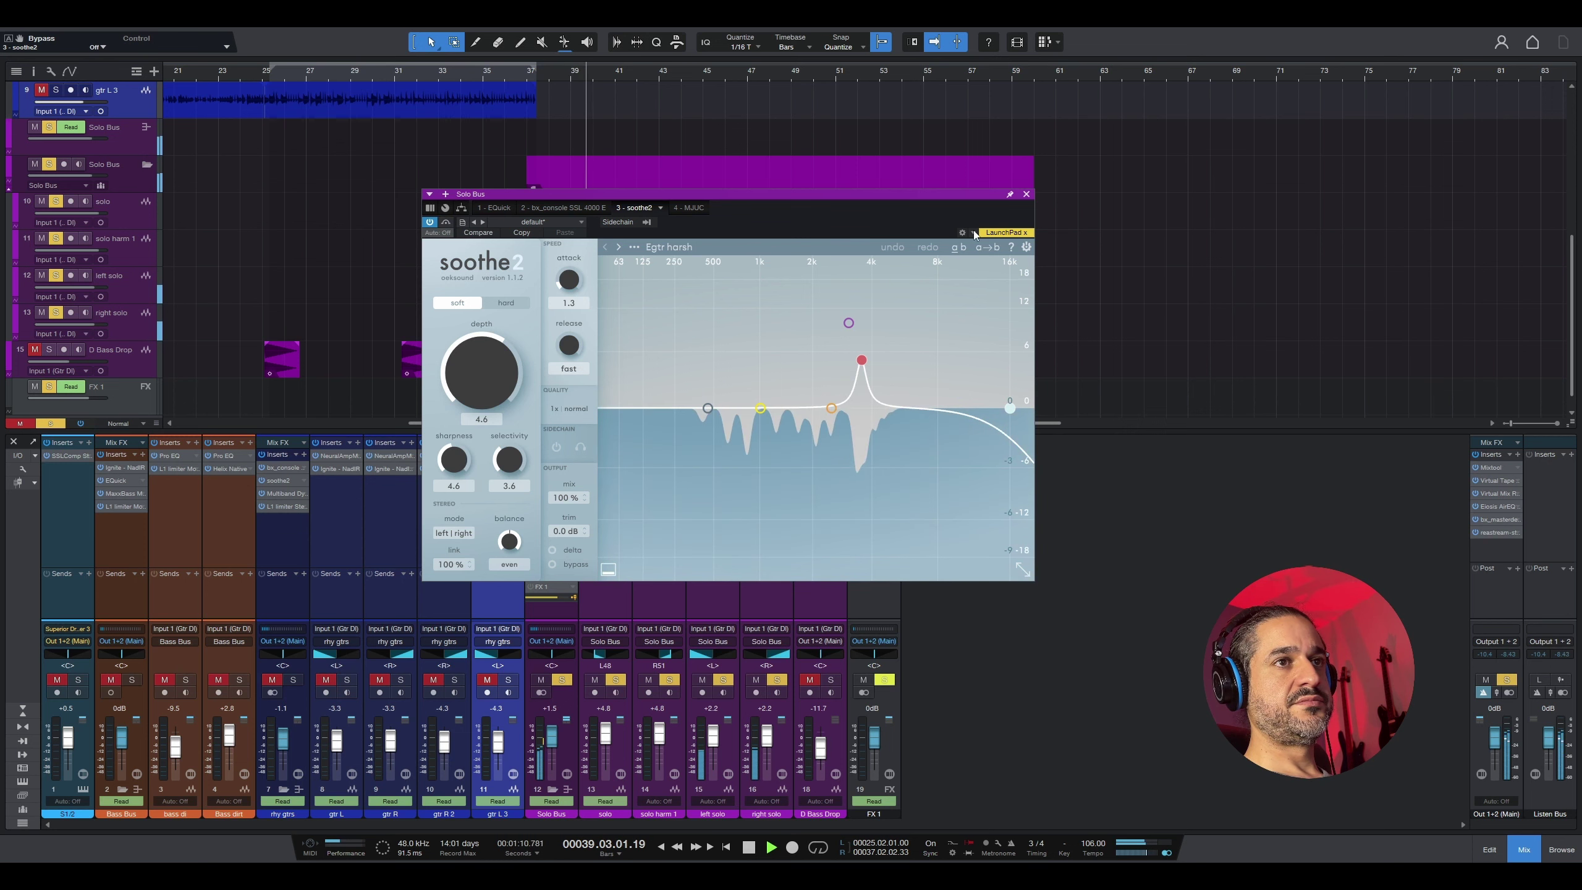
left_click(1026, 194)
key("space")
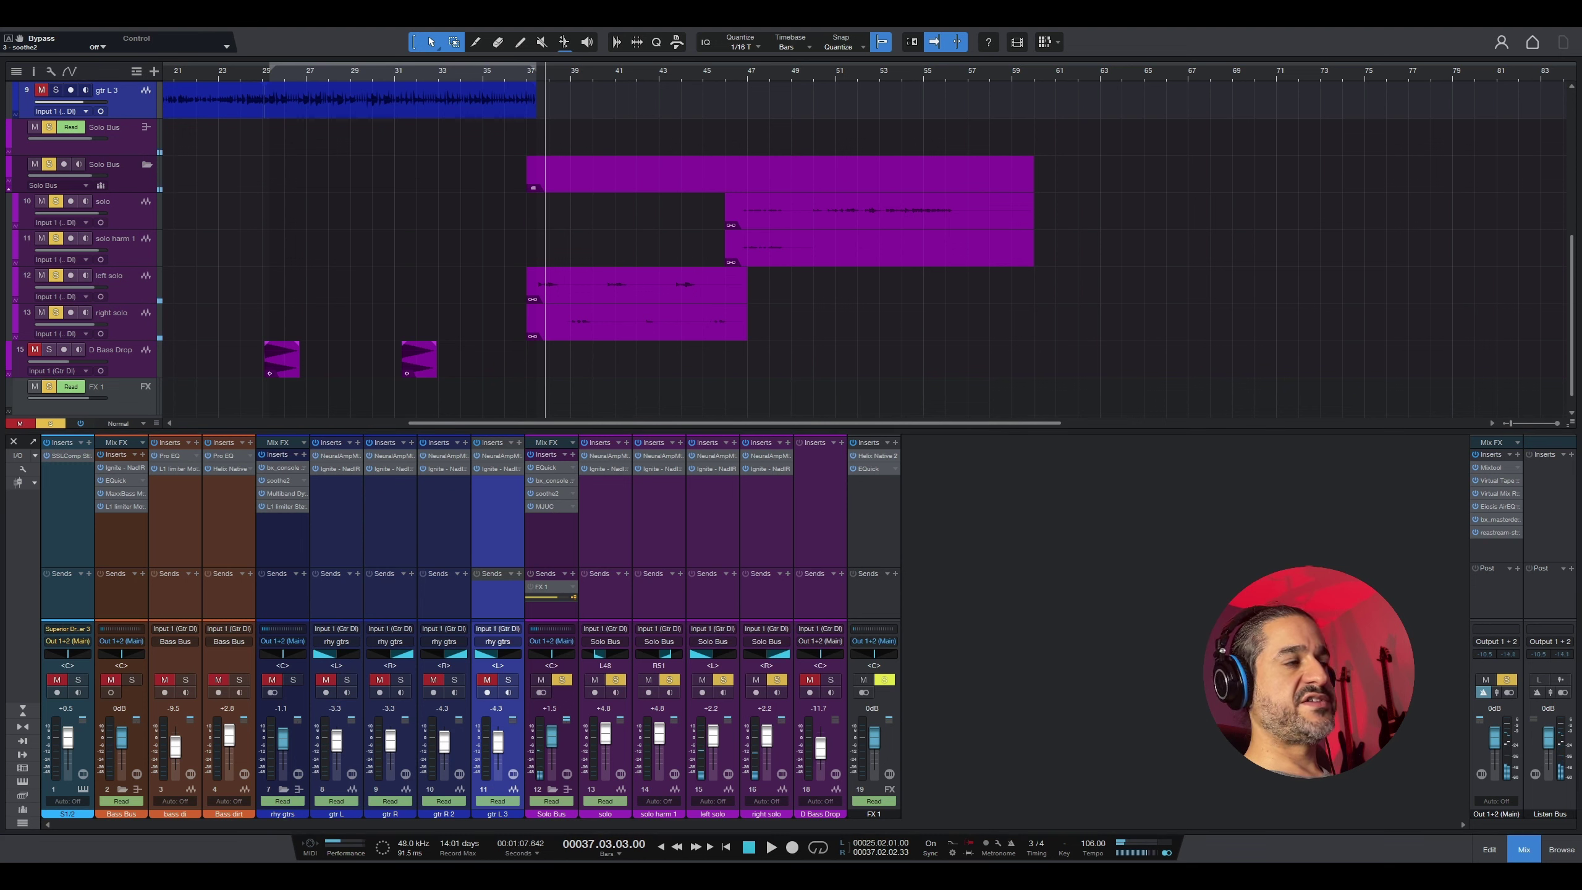
Step: Open the MJUC compressor on the Solo Bus and point out its Drive and Timbre controls
left_click(552, 506)
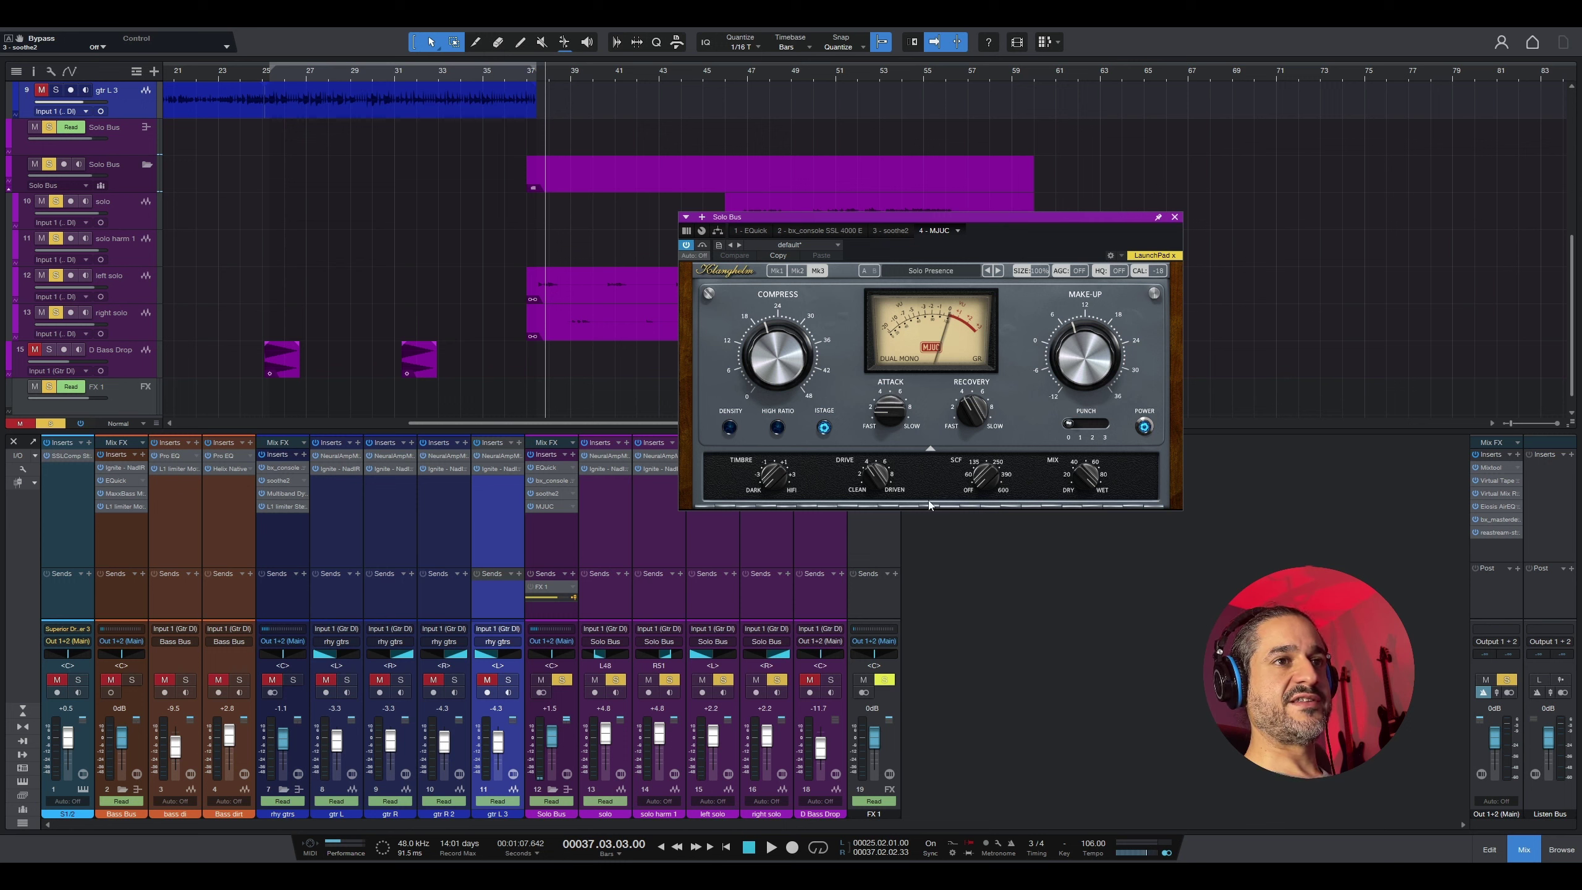
left_click(877, 475)
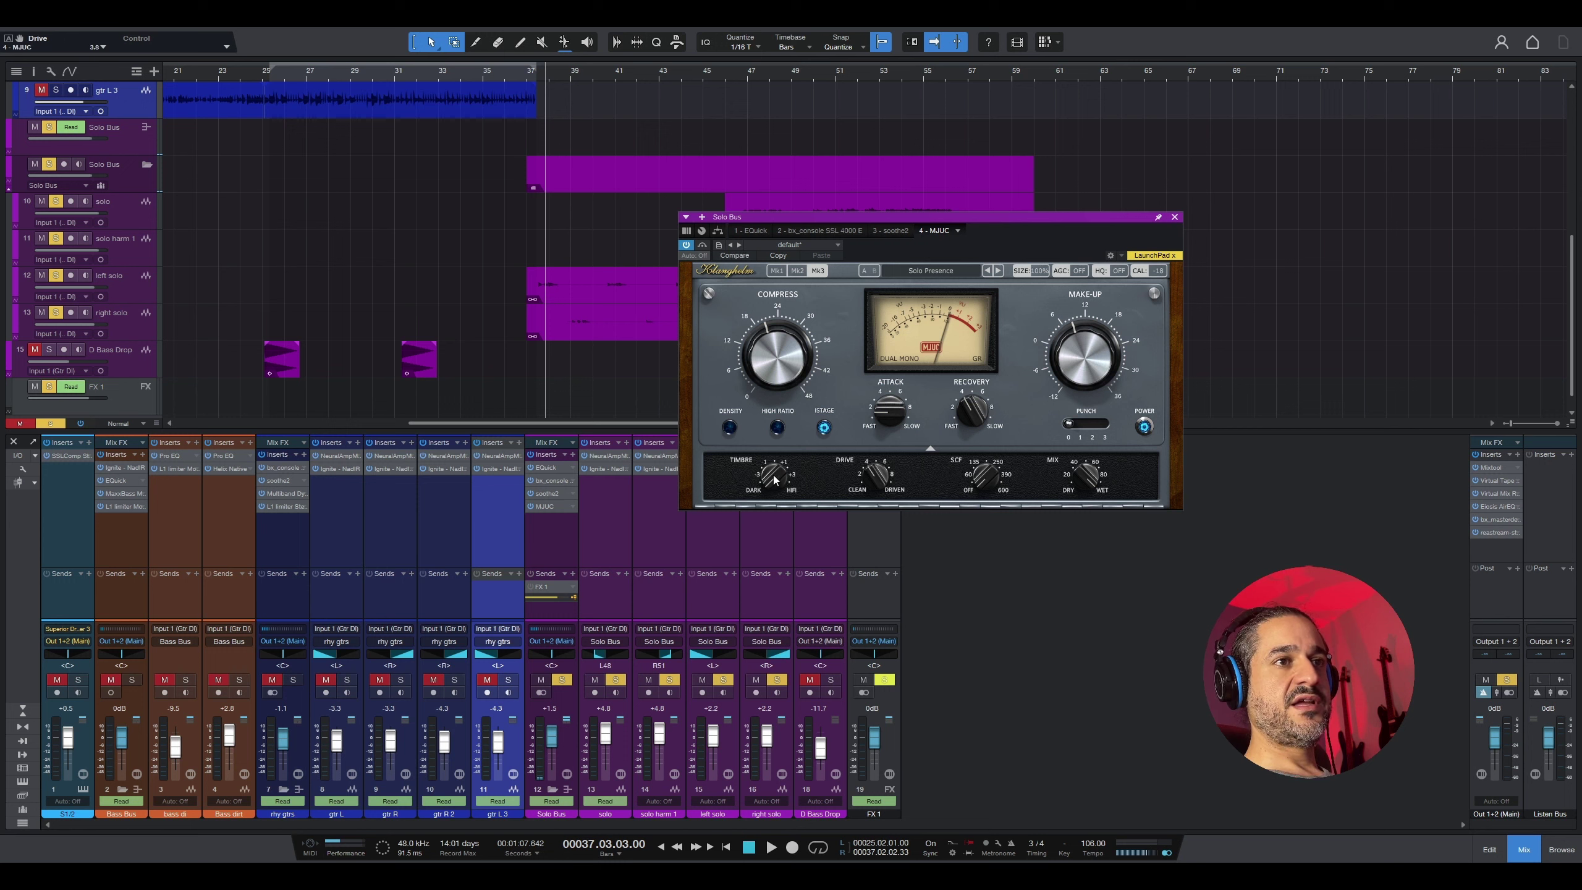
left_click_drag(770, 453, 794, 490)
Step: Play the solo guitars to compare MJUC bypassed and active, leaving it active, and stop playback
key("space")
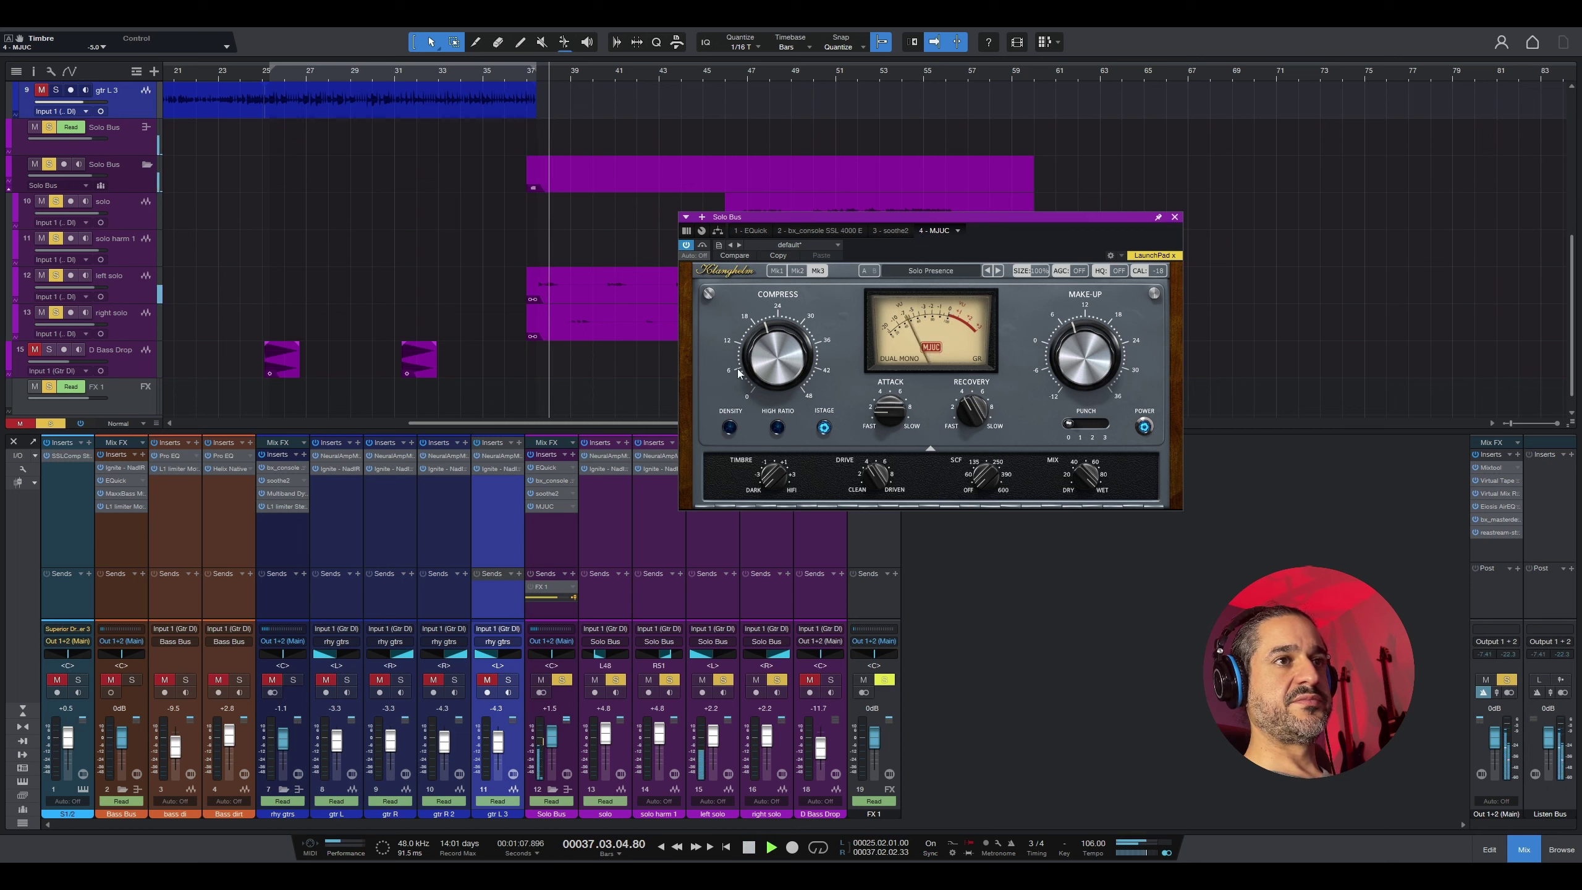
left_click(702, 245)
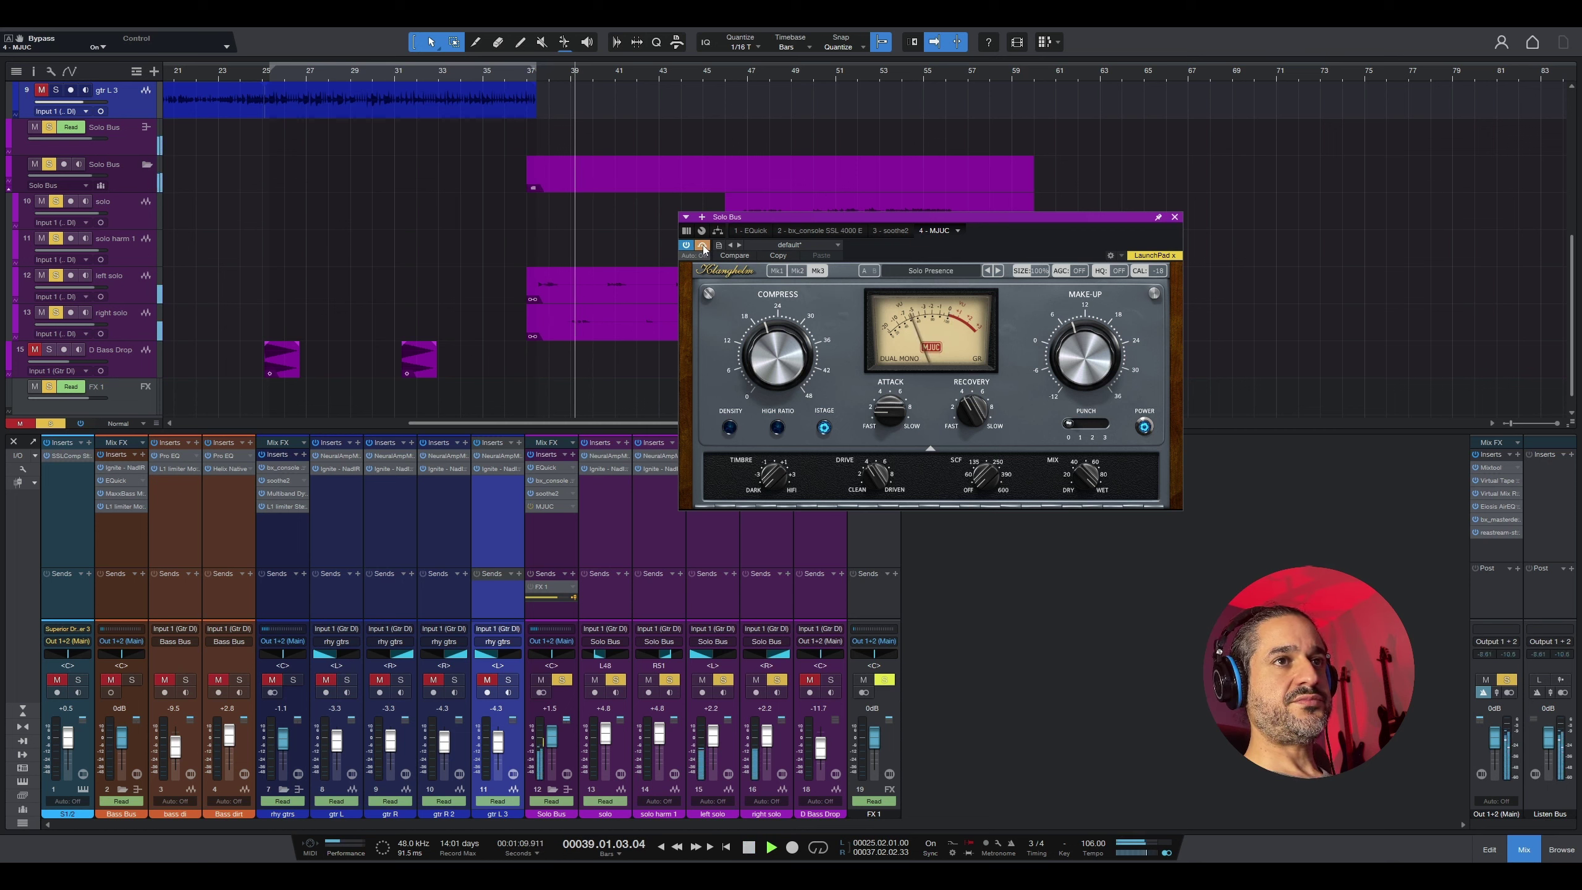
left_click(702, 245)
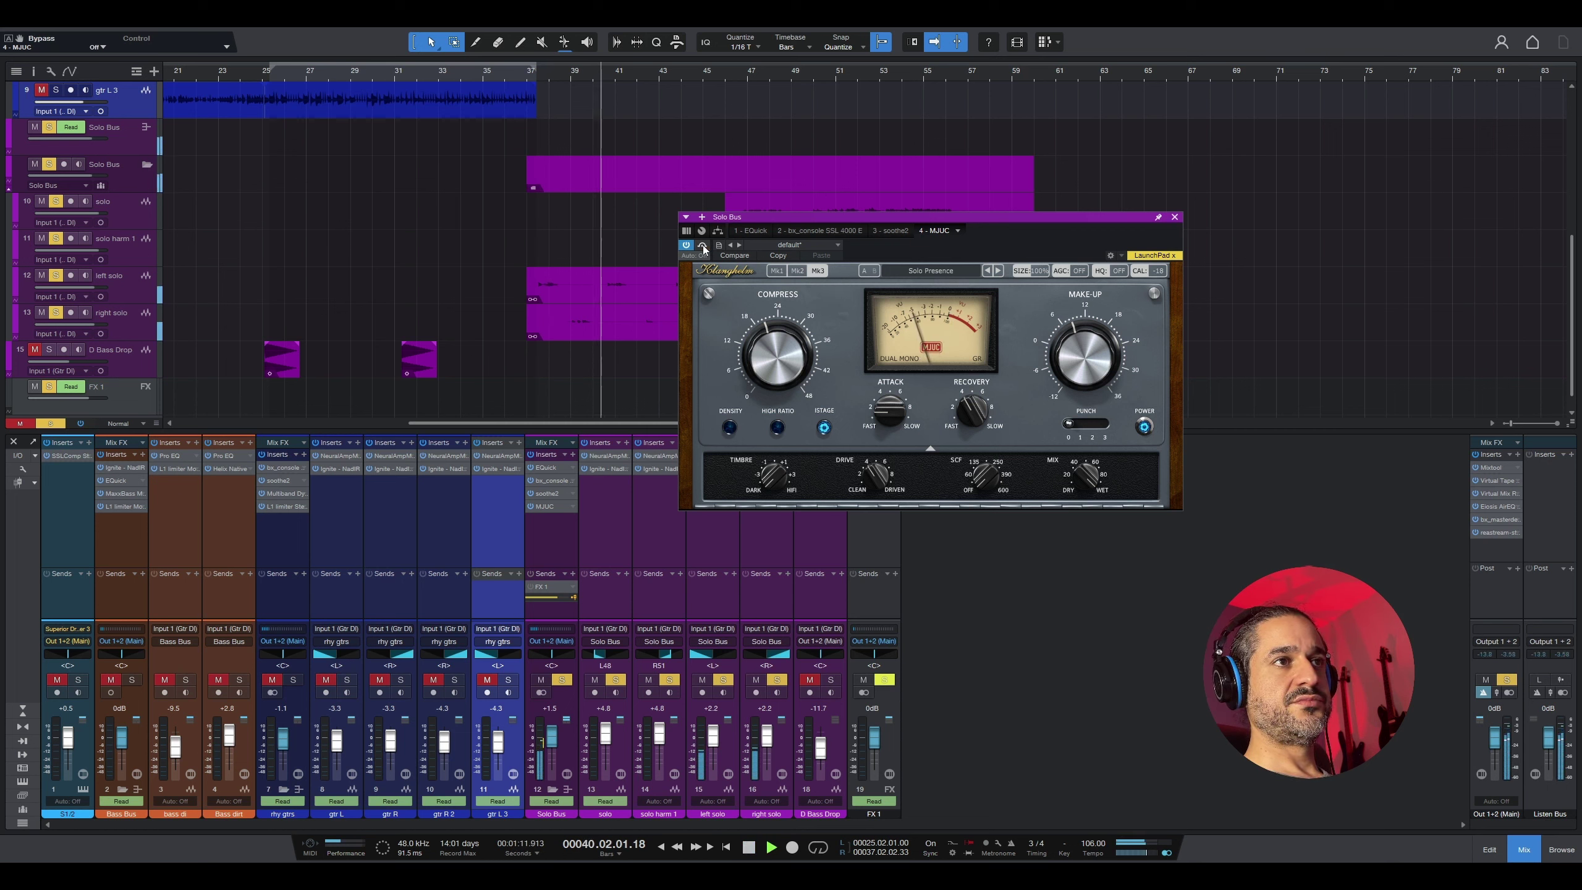
left_click(702, 245)
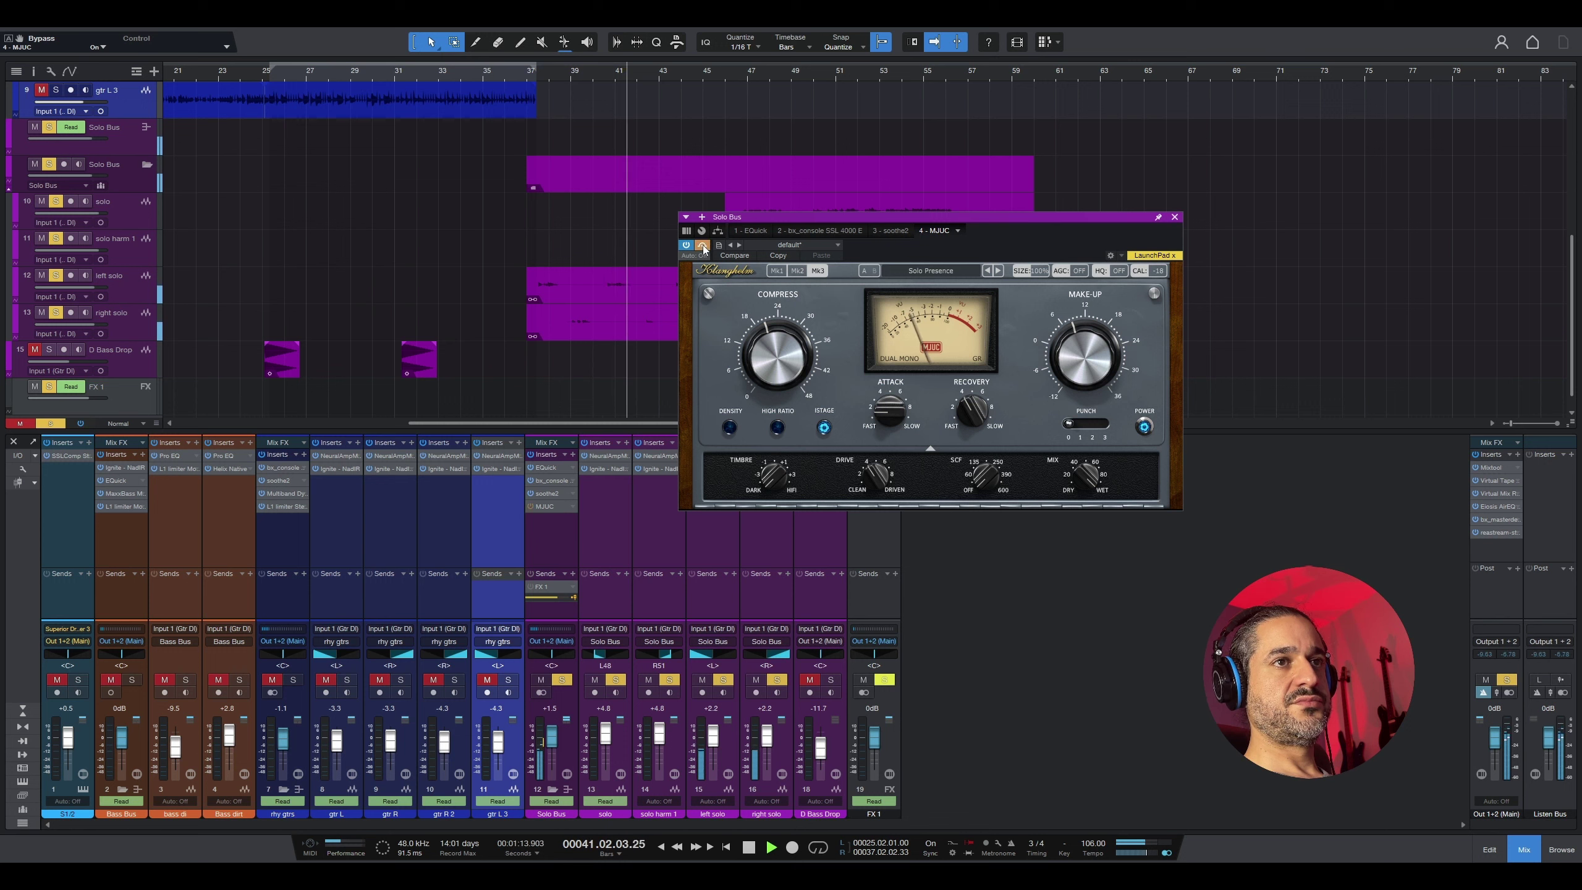
left_click(702, 246)
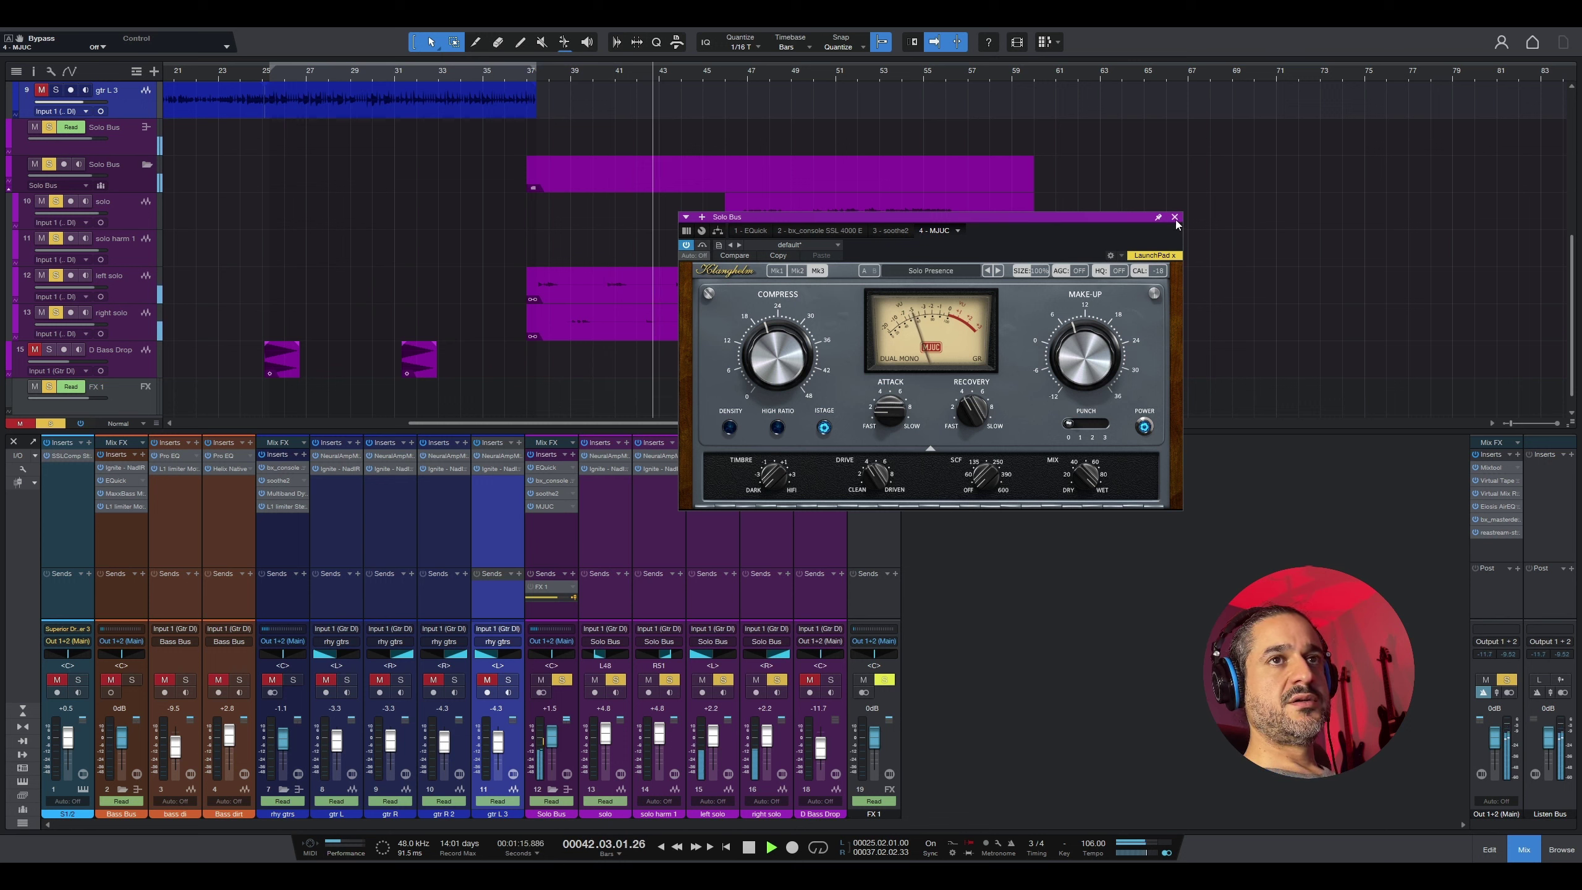
key("space")
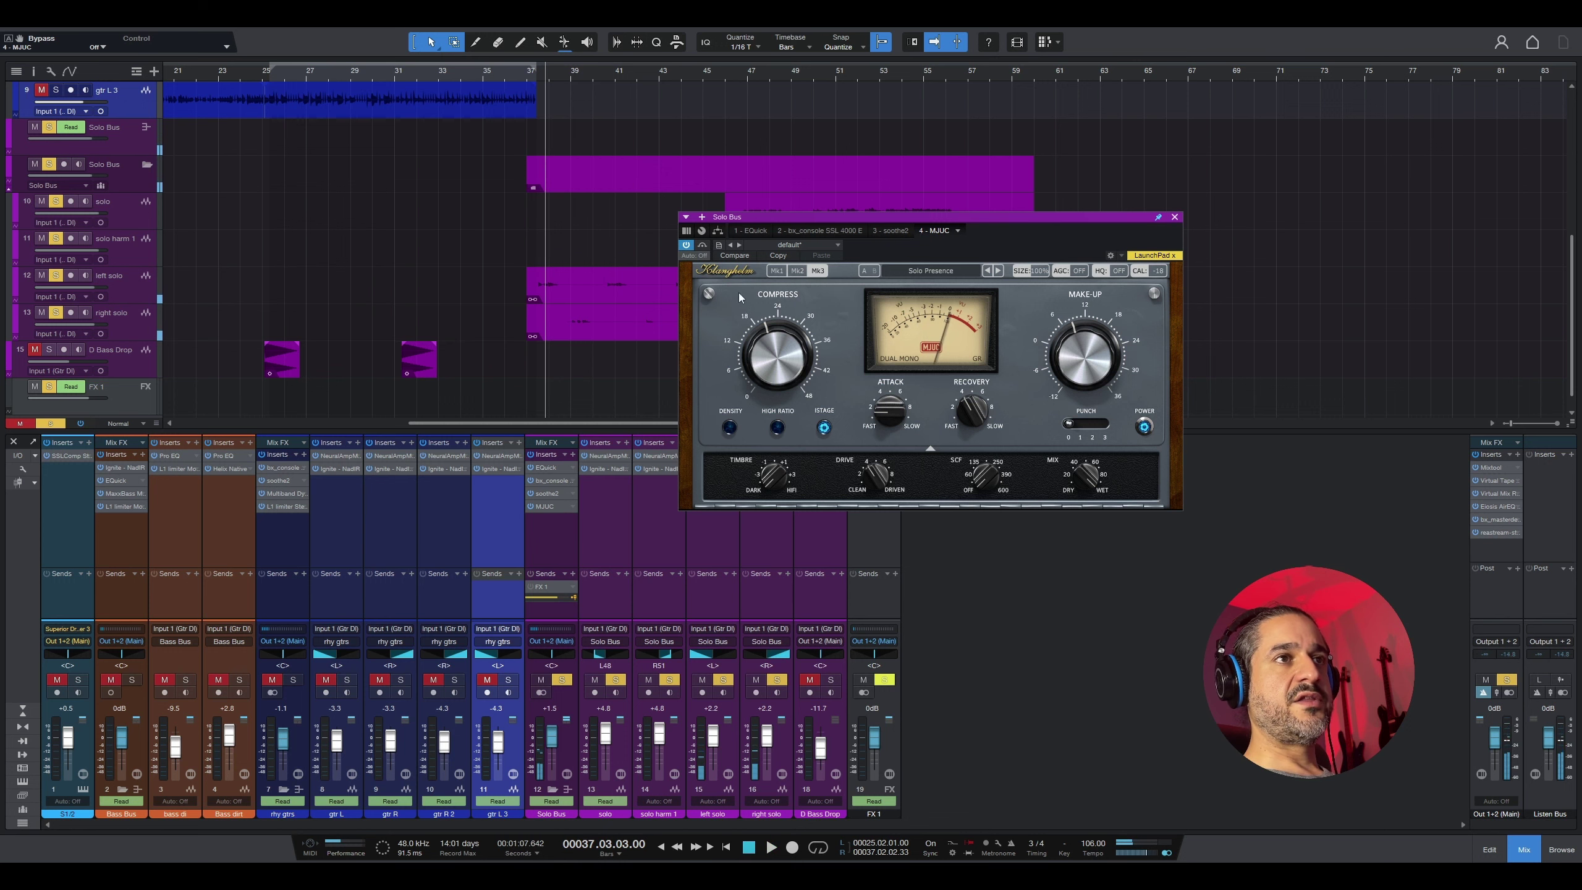
Step: Close MJUC, then review the Helix Native Ping Pong delay and the EQuick curve on the FX 1 channel, closing their windows
left_click(552, 505)
left_click(553, 505)
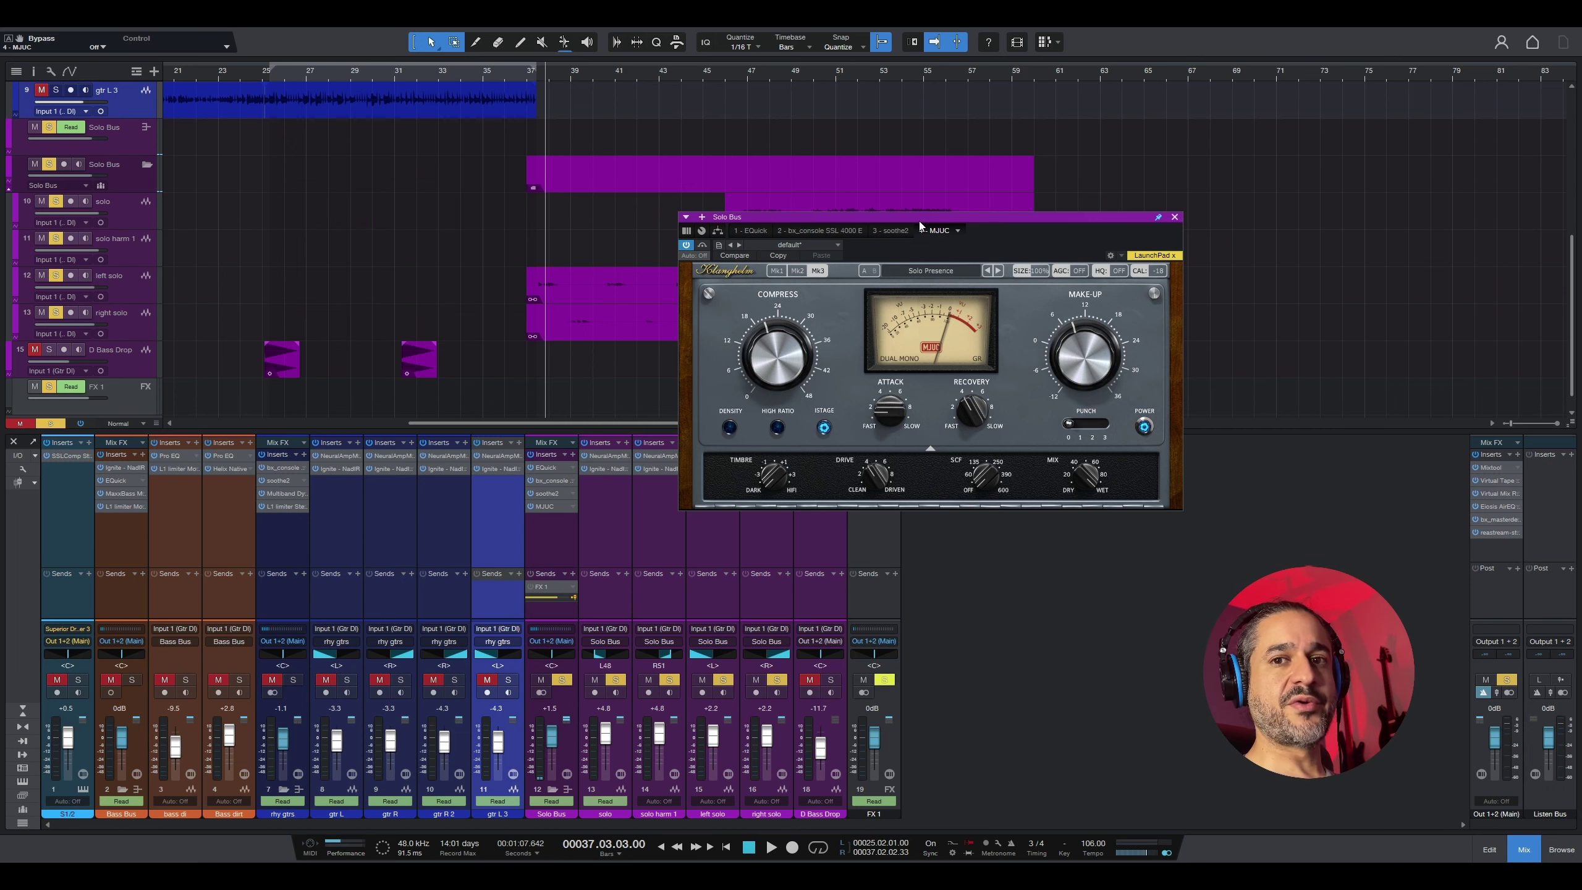
left_click(559, 554)
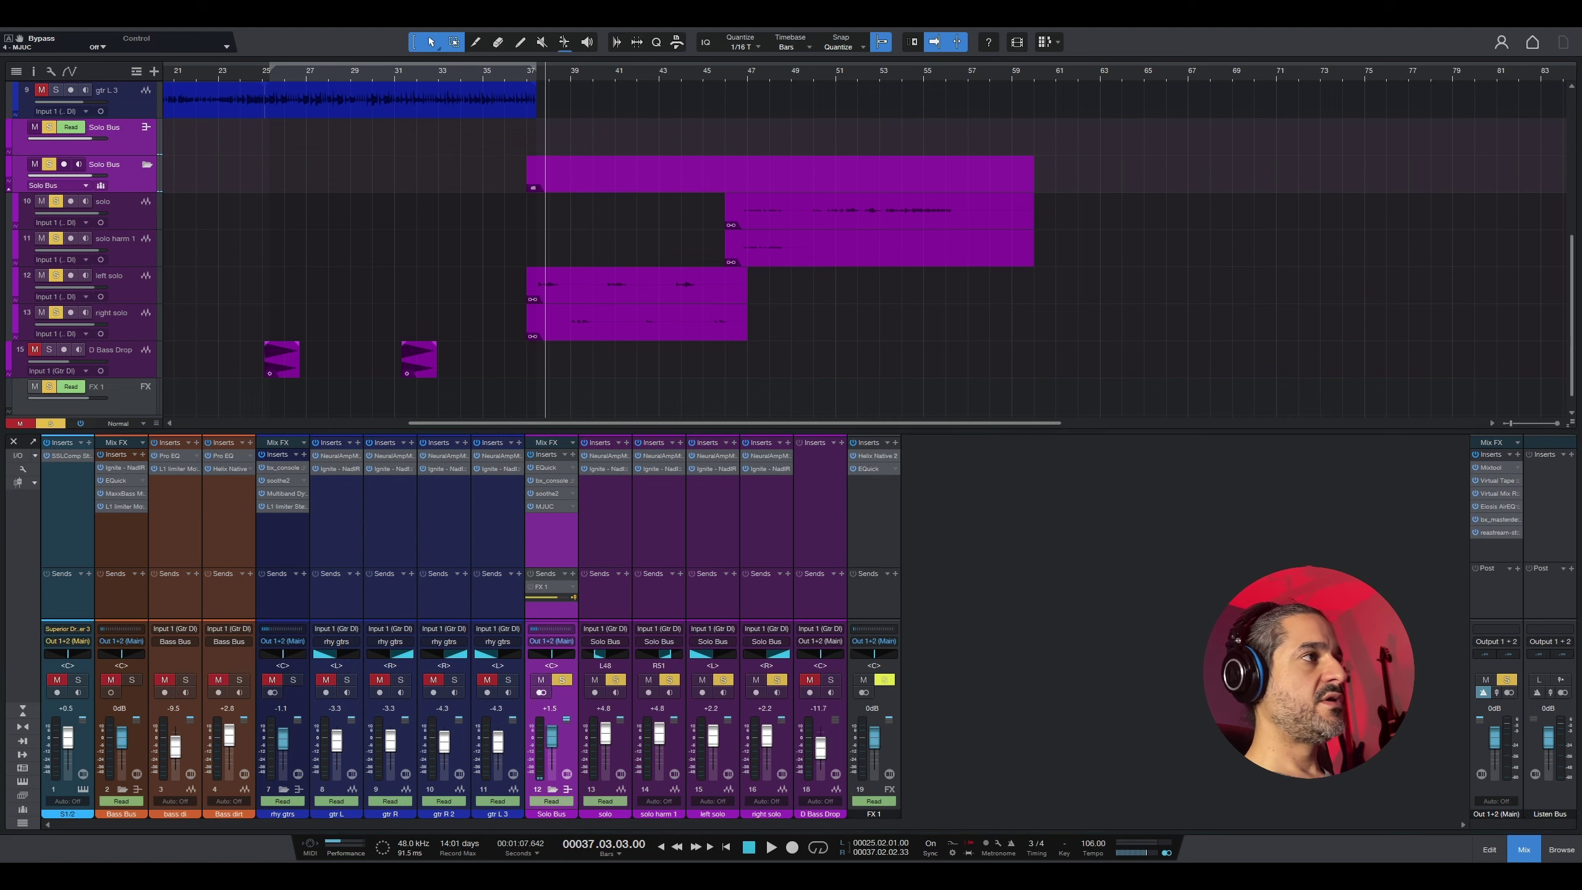
left_click(874, 455)
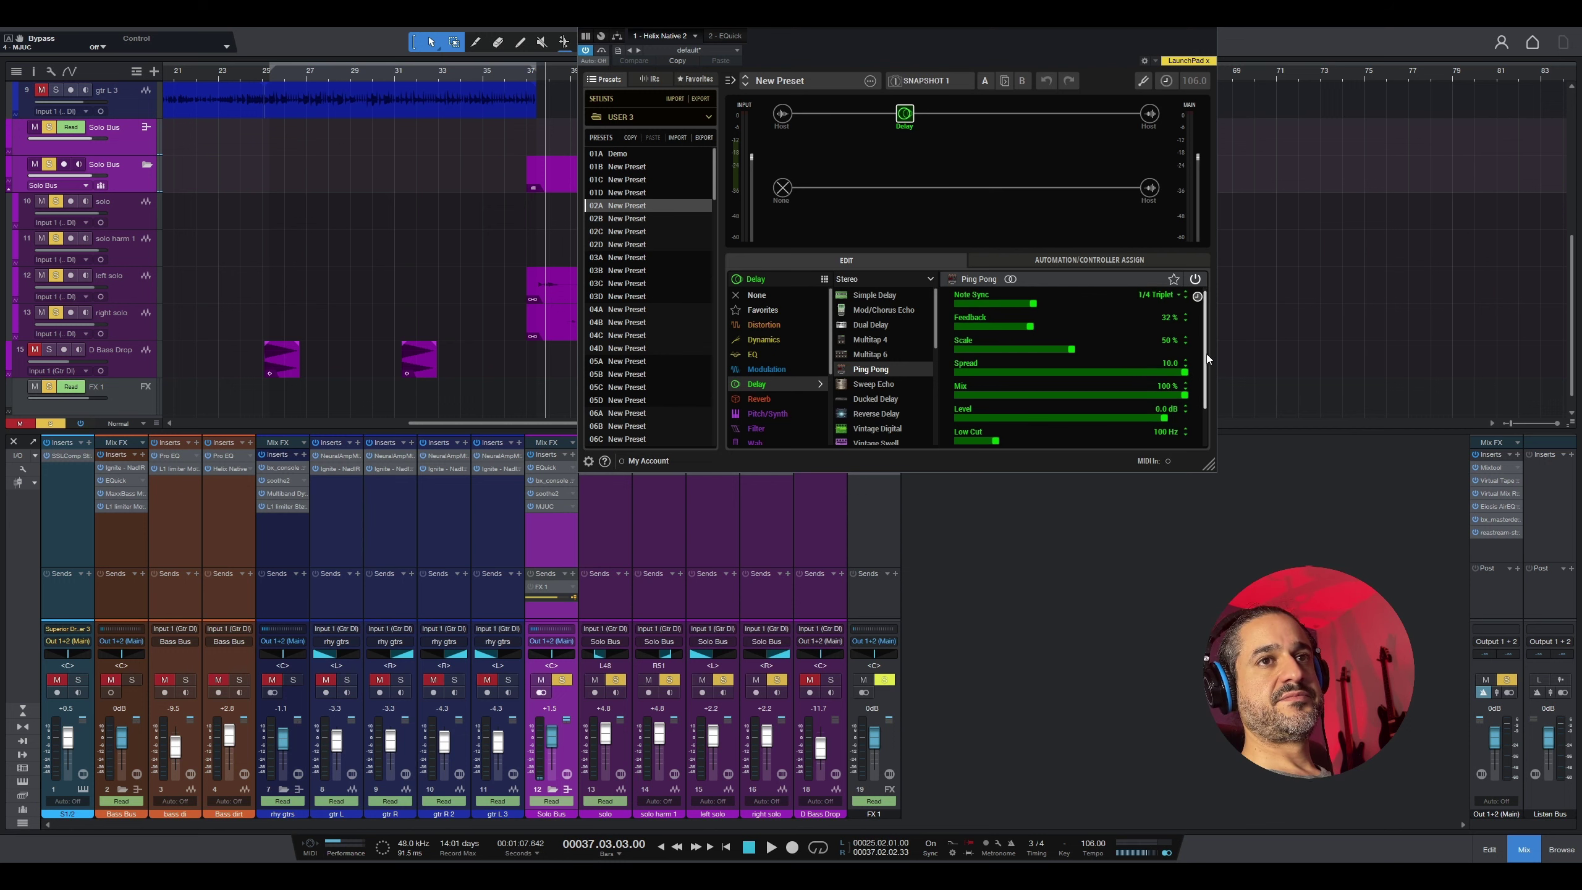
left_click(840, 428)
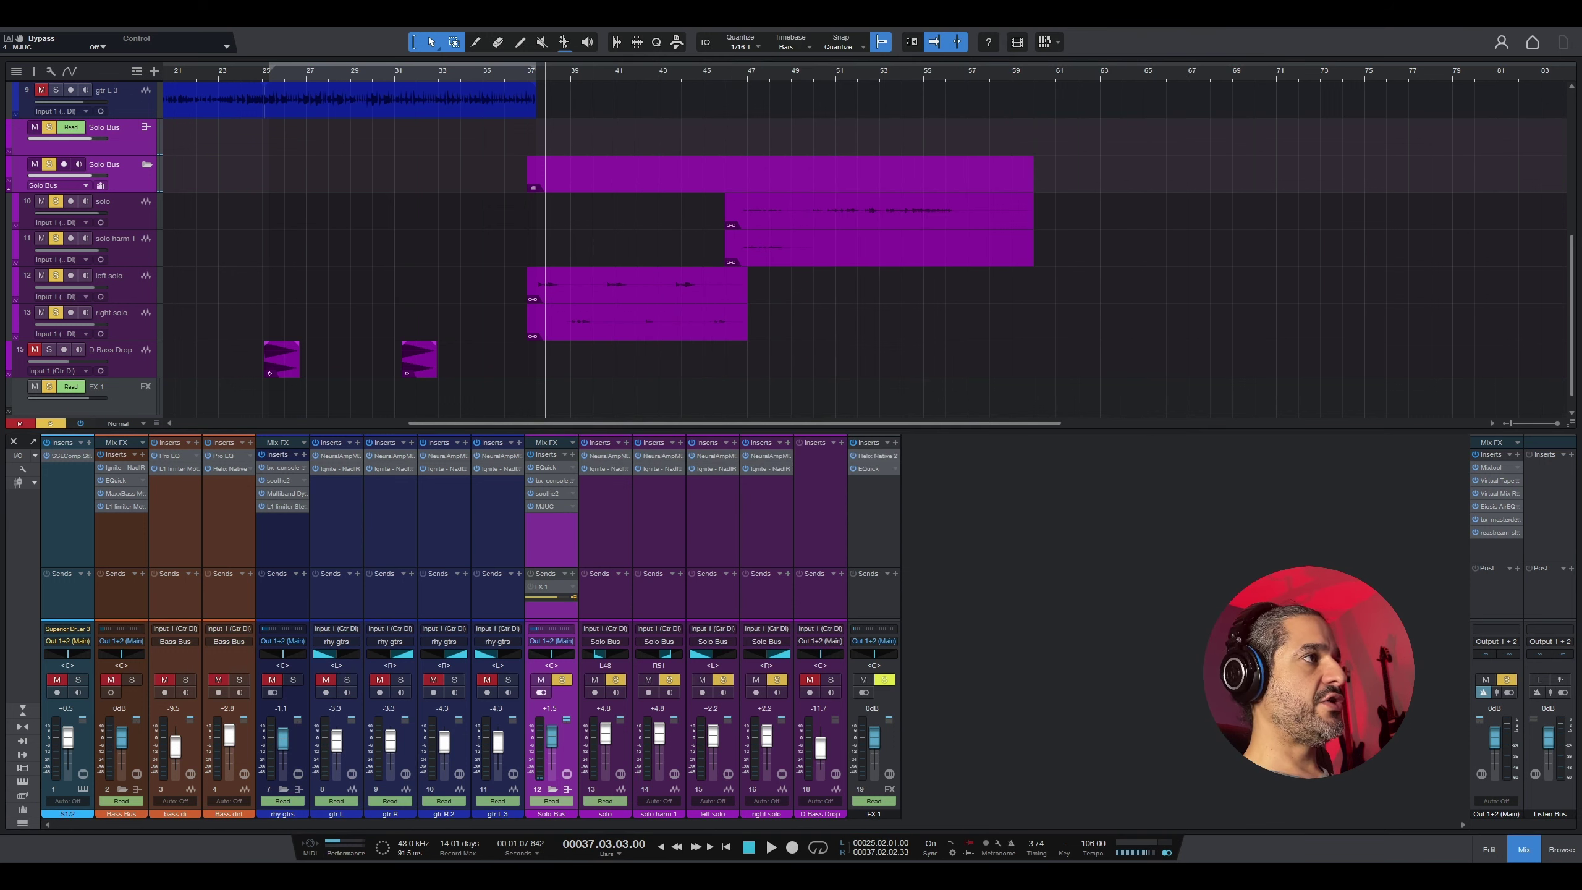
left_click(872, 469)
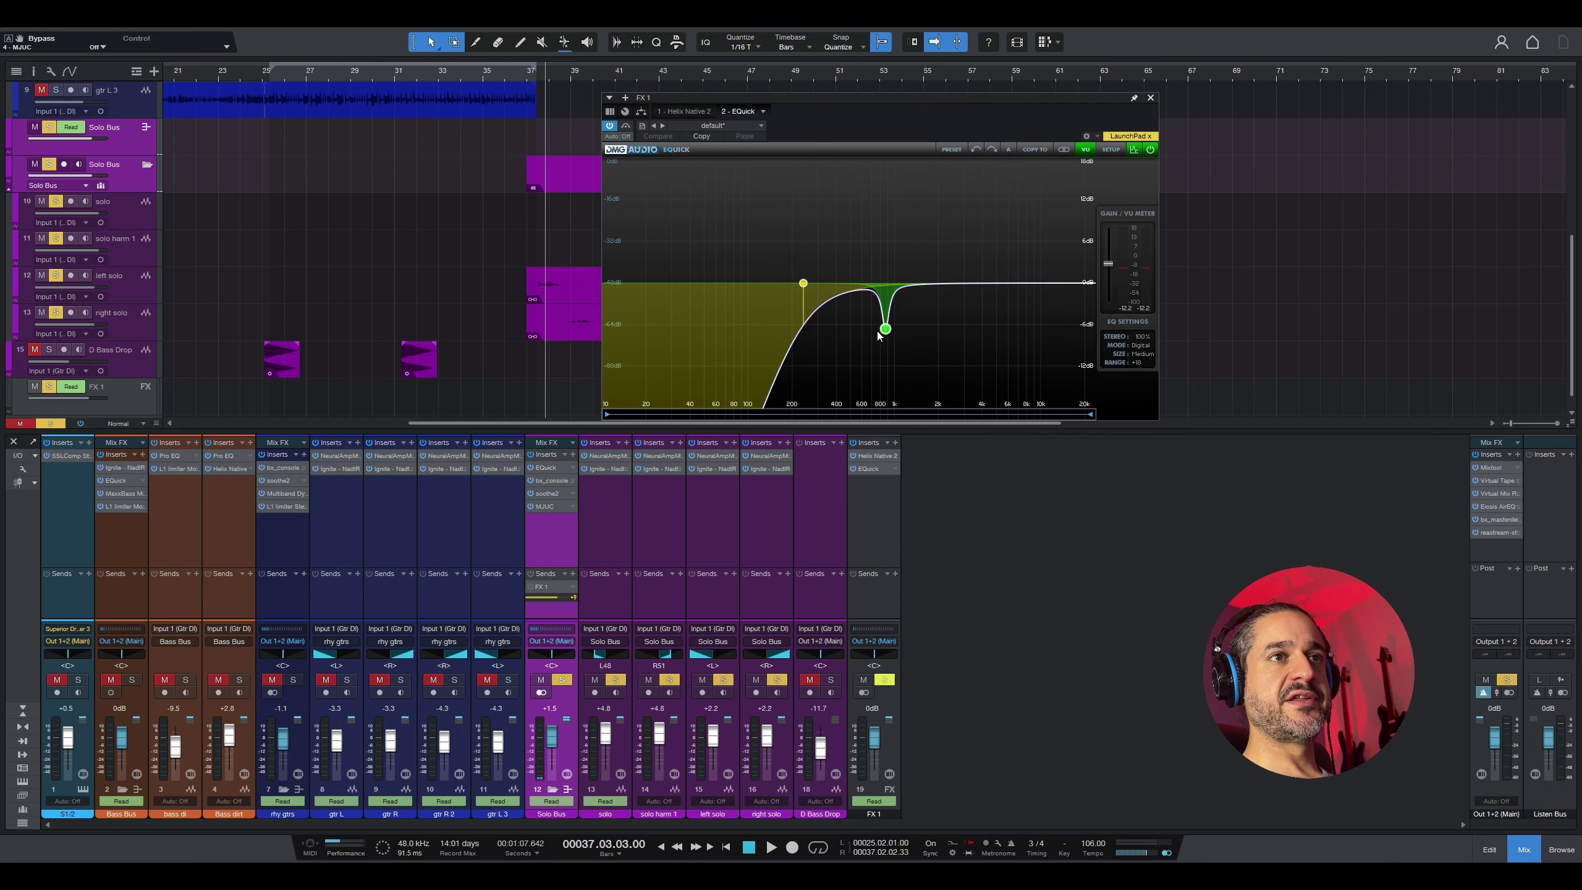
left_click(1151, 99)
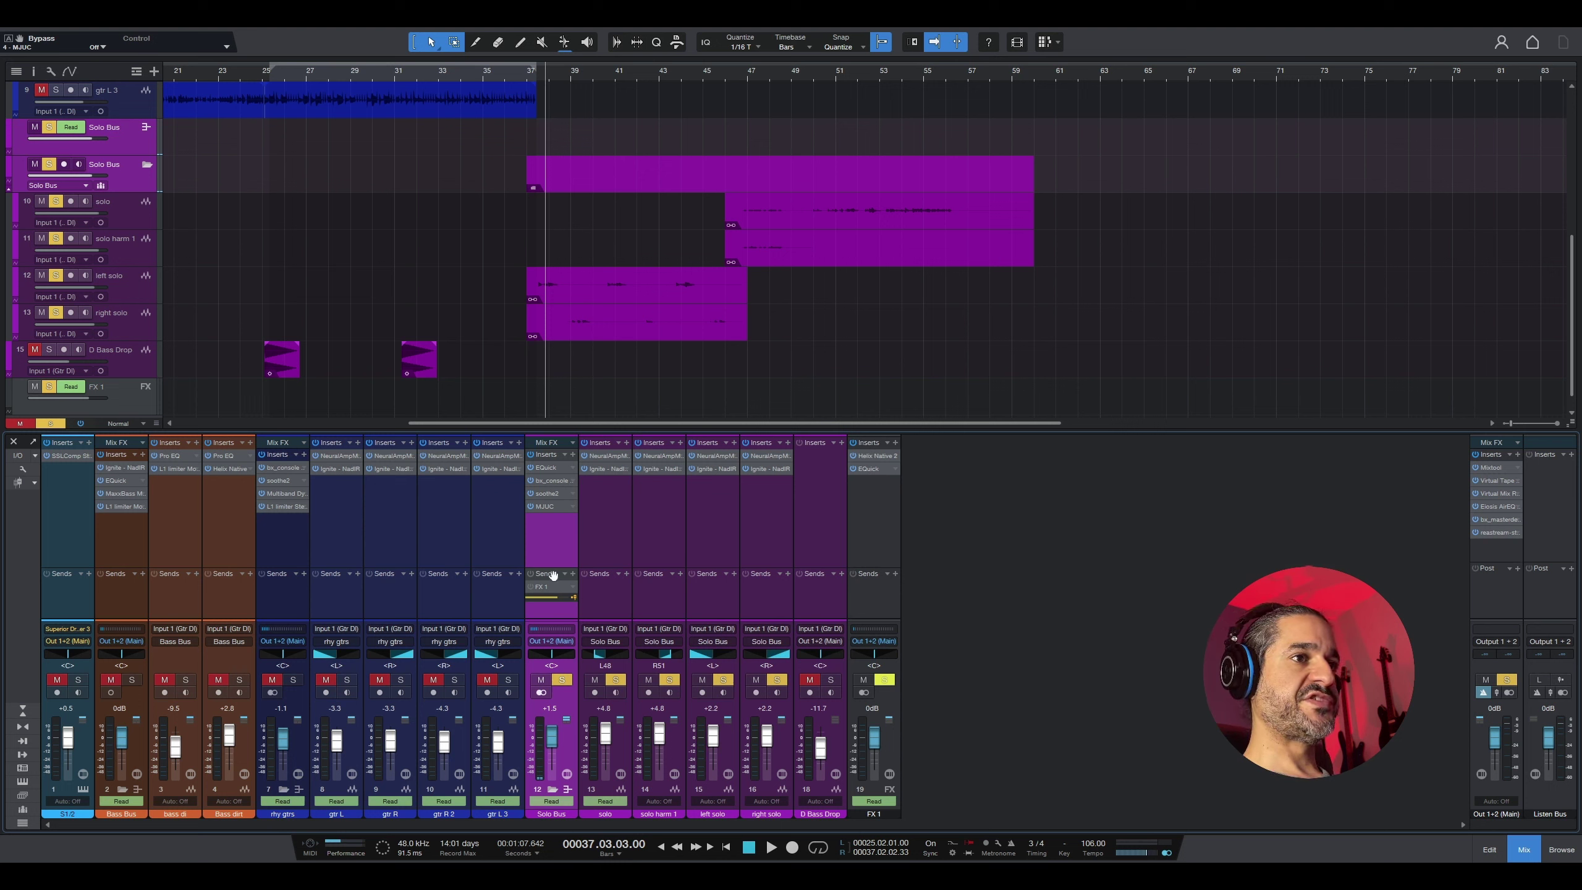
Step: Play the solo guitars from bar 37 several times, comparing the Solo Bus with its FX 1 send muted and active
key("space")
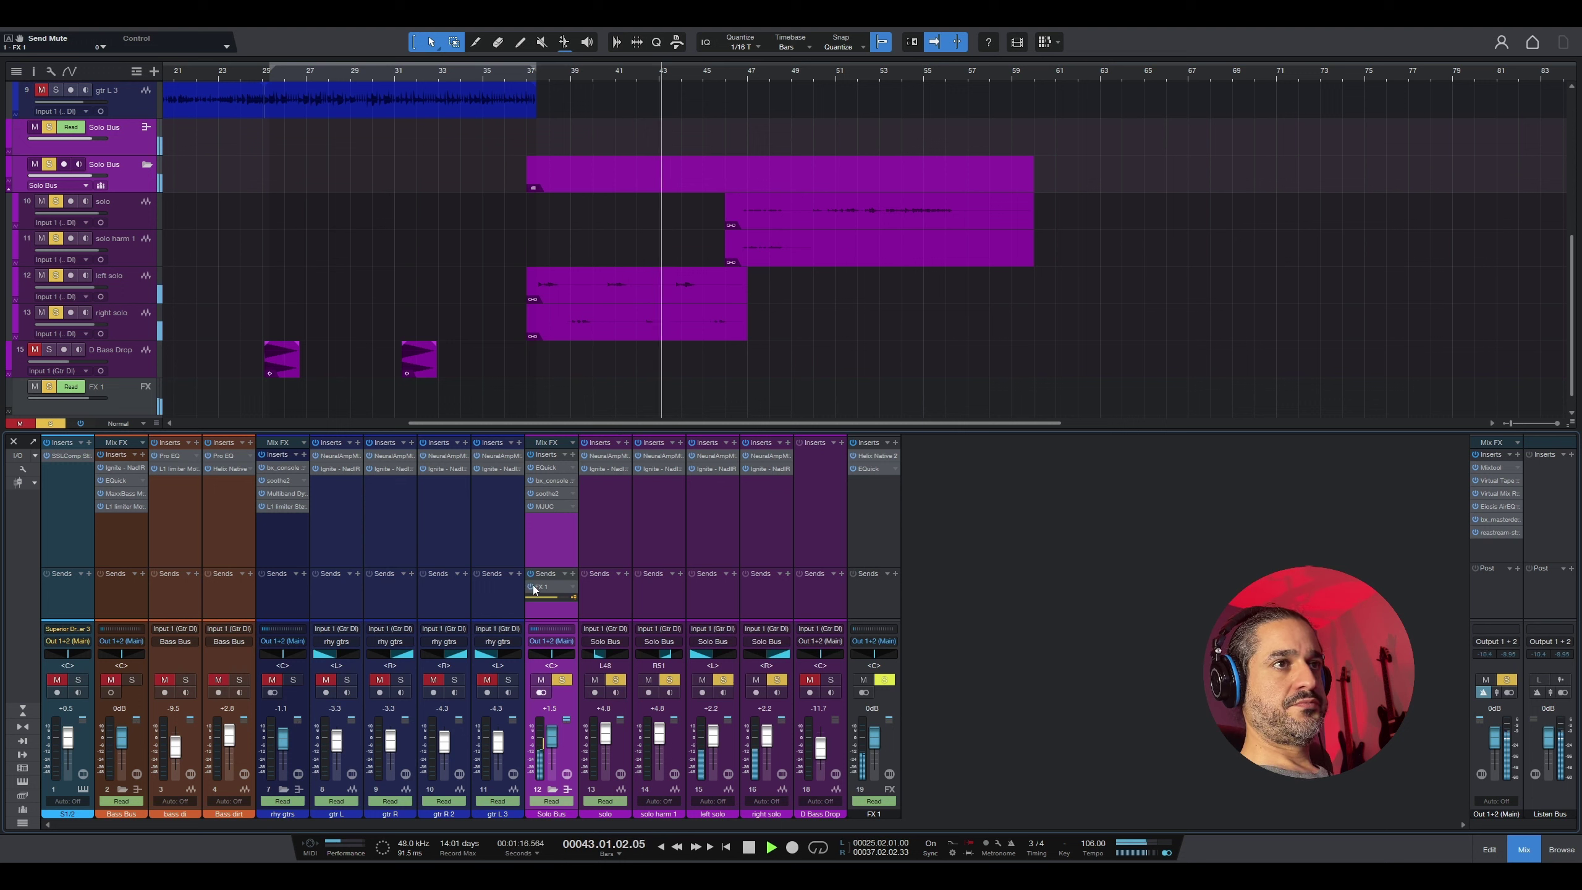
key("space")
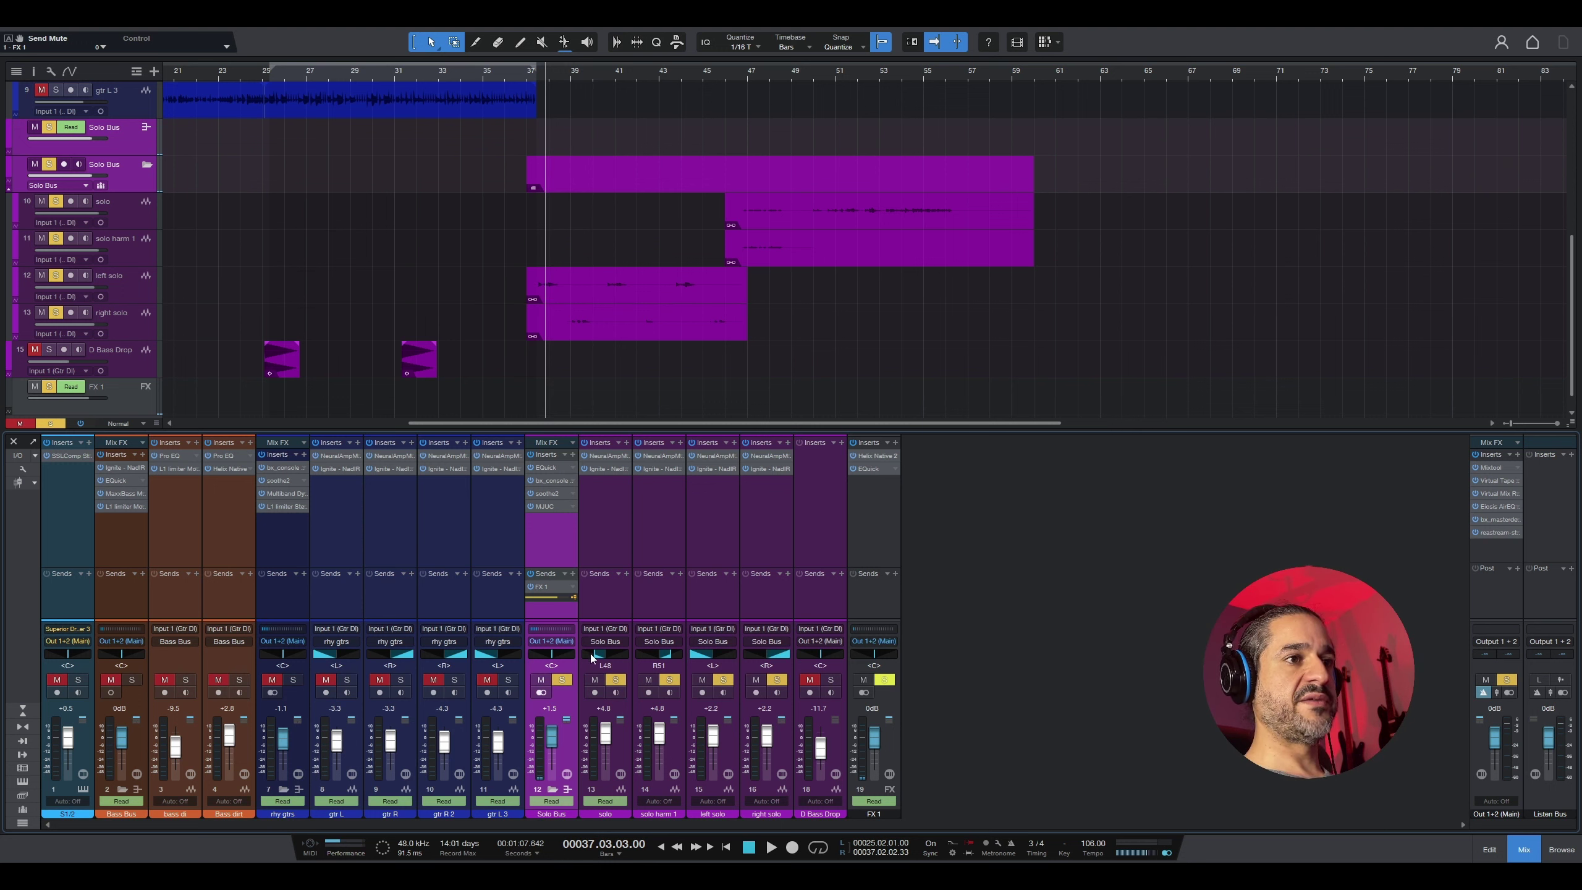
key("space")
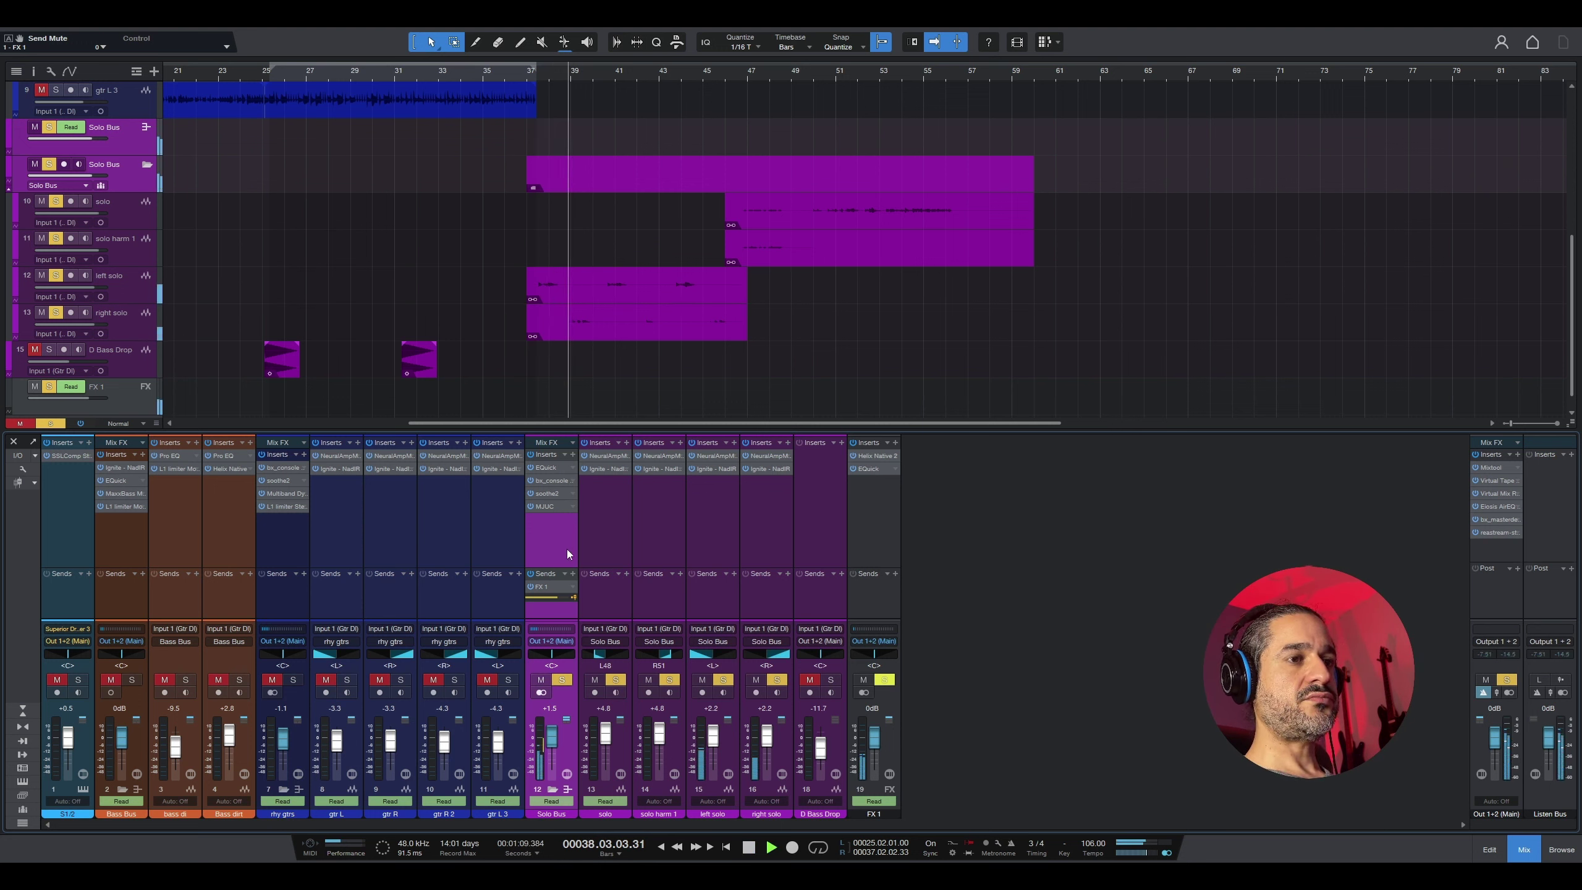
key("space")
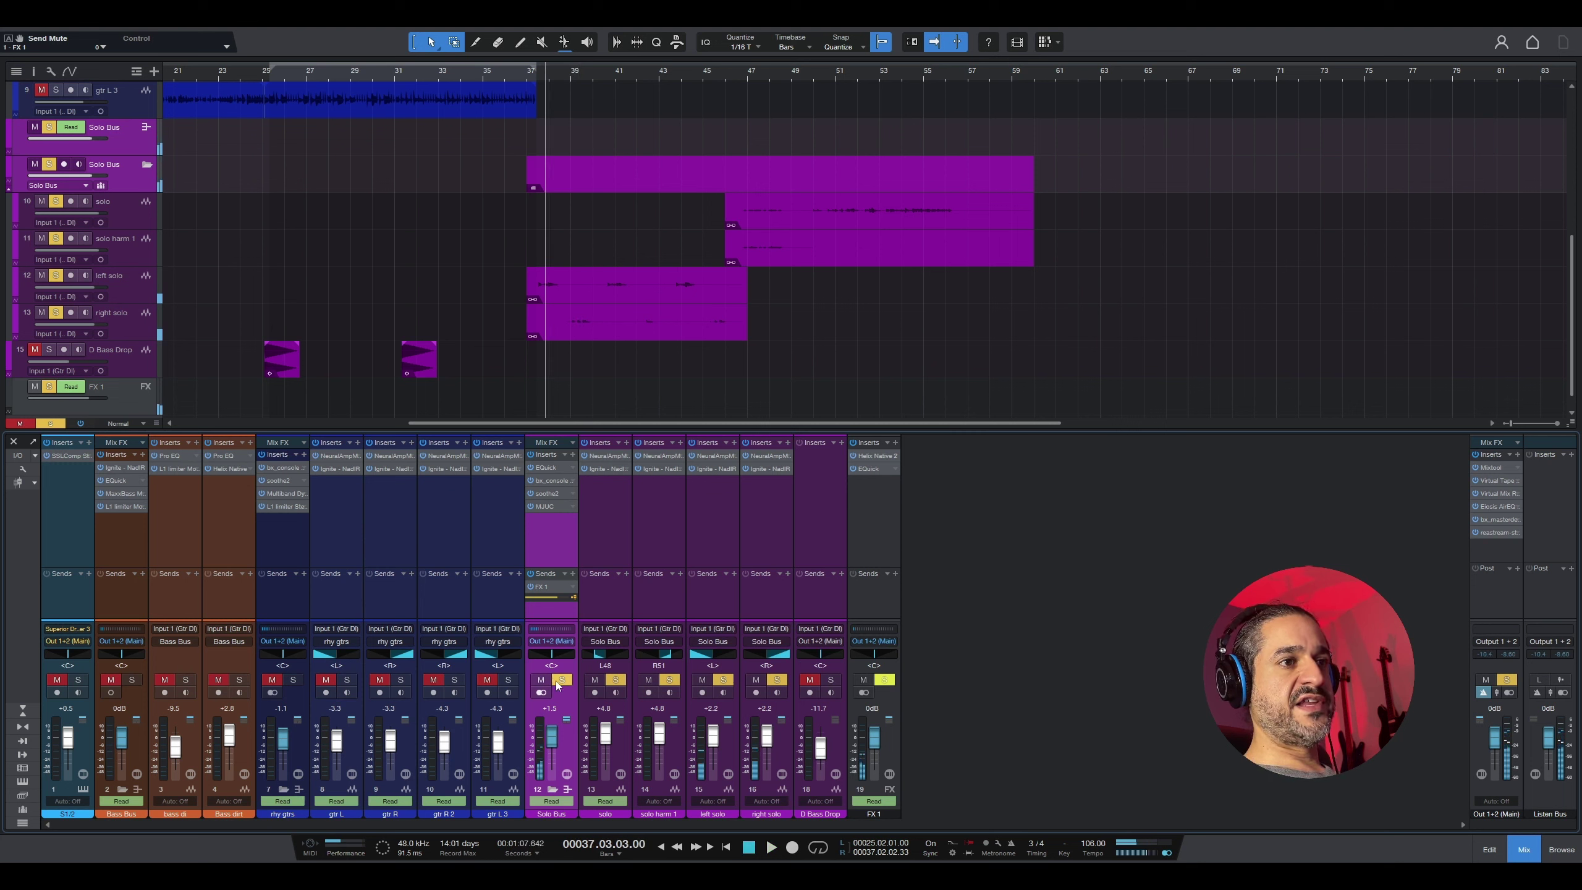
key("space")
mouse_move(551, 743)
left_mouse_down()
mouse_move(547, 801)
mouse_move(548, 743)
left_mouse_up()
key("space")
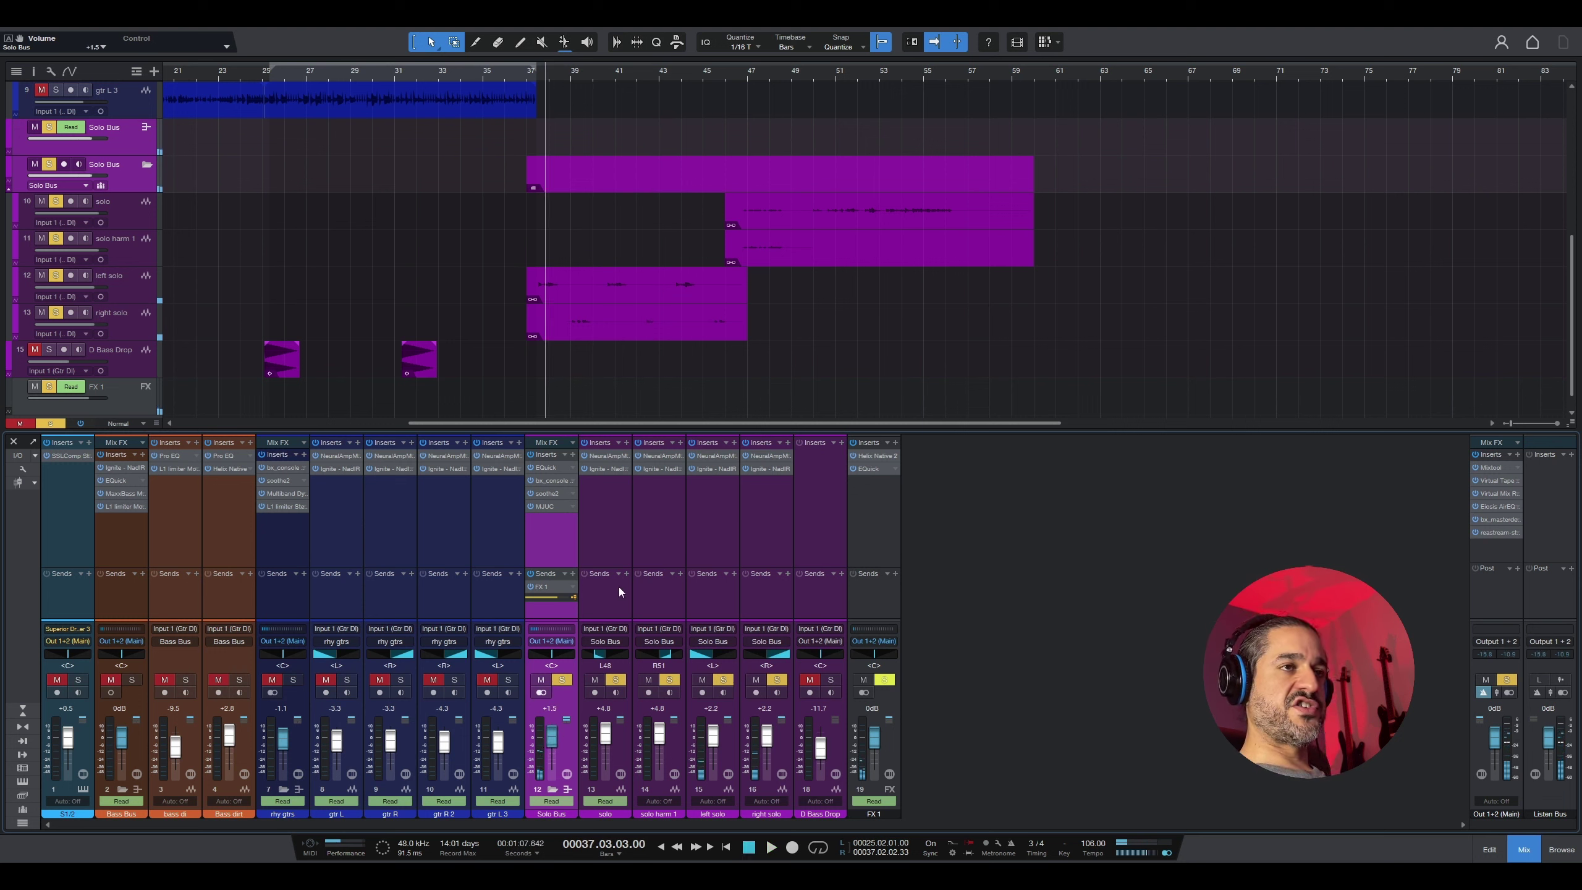
Step: Set the playback position to bar 46 and review Neural Amp Modeler and NadIR on the left solo channel, closing each window
left_click(736, 187)
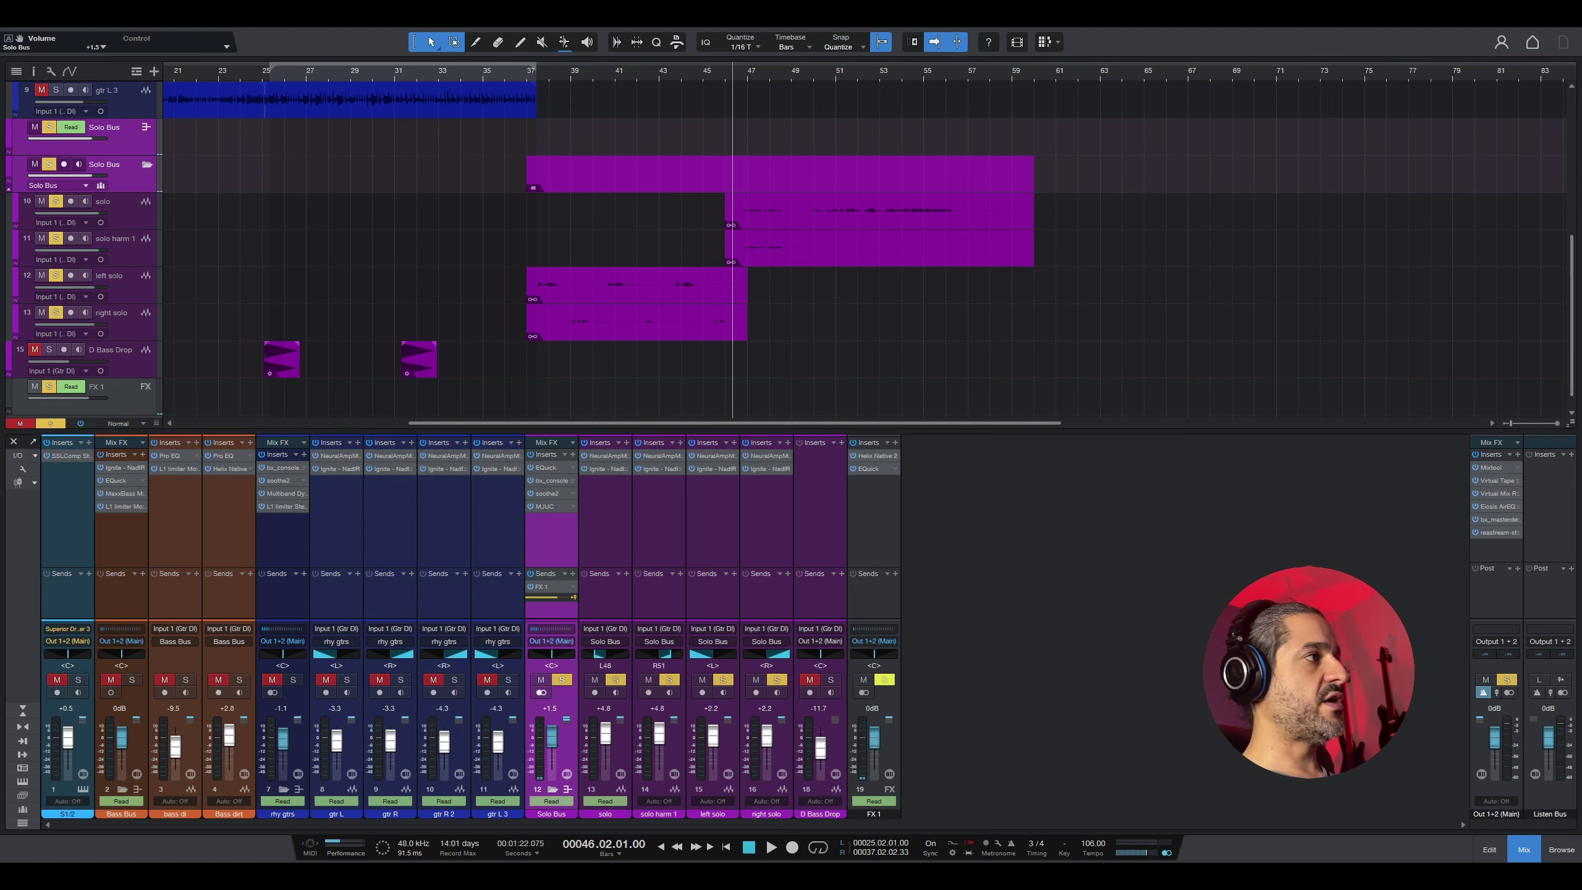
left_click(712, 455)
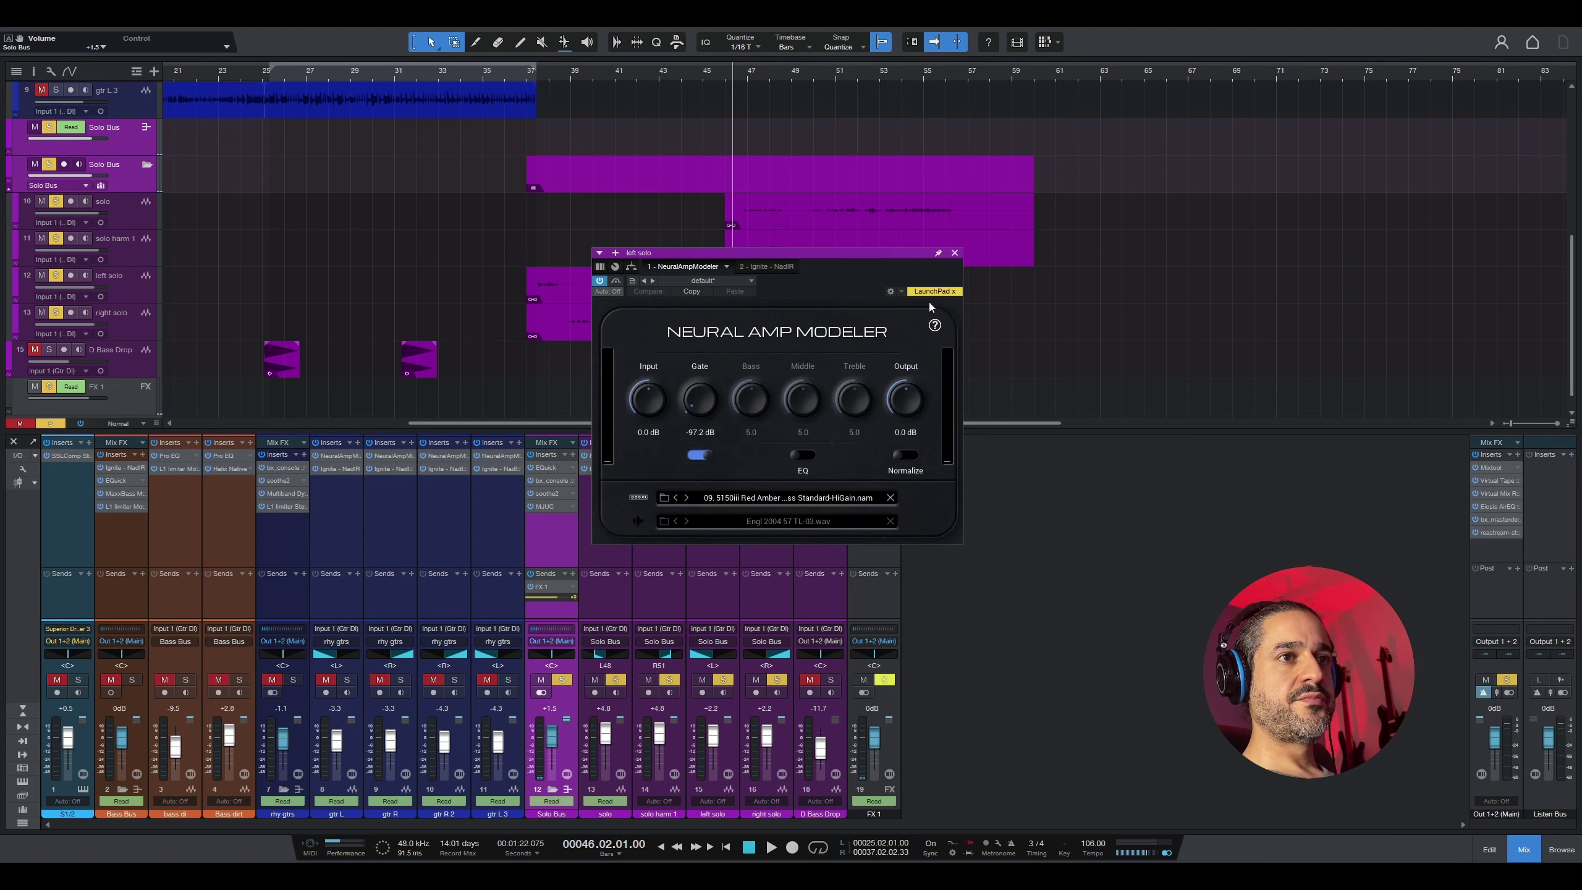
left_click(953, 252)
left_click(712, 469)
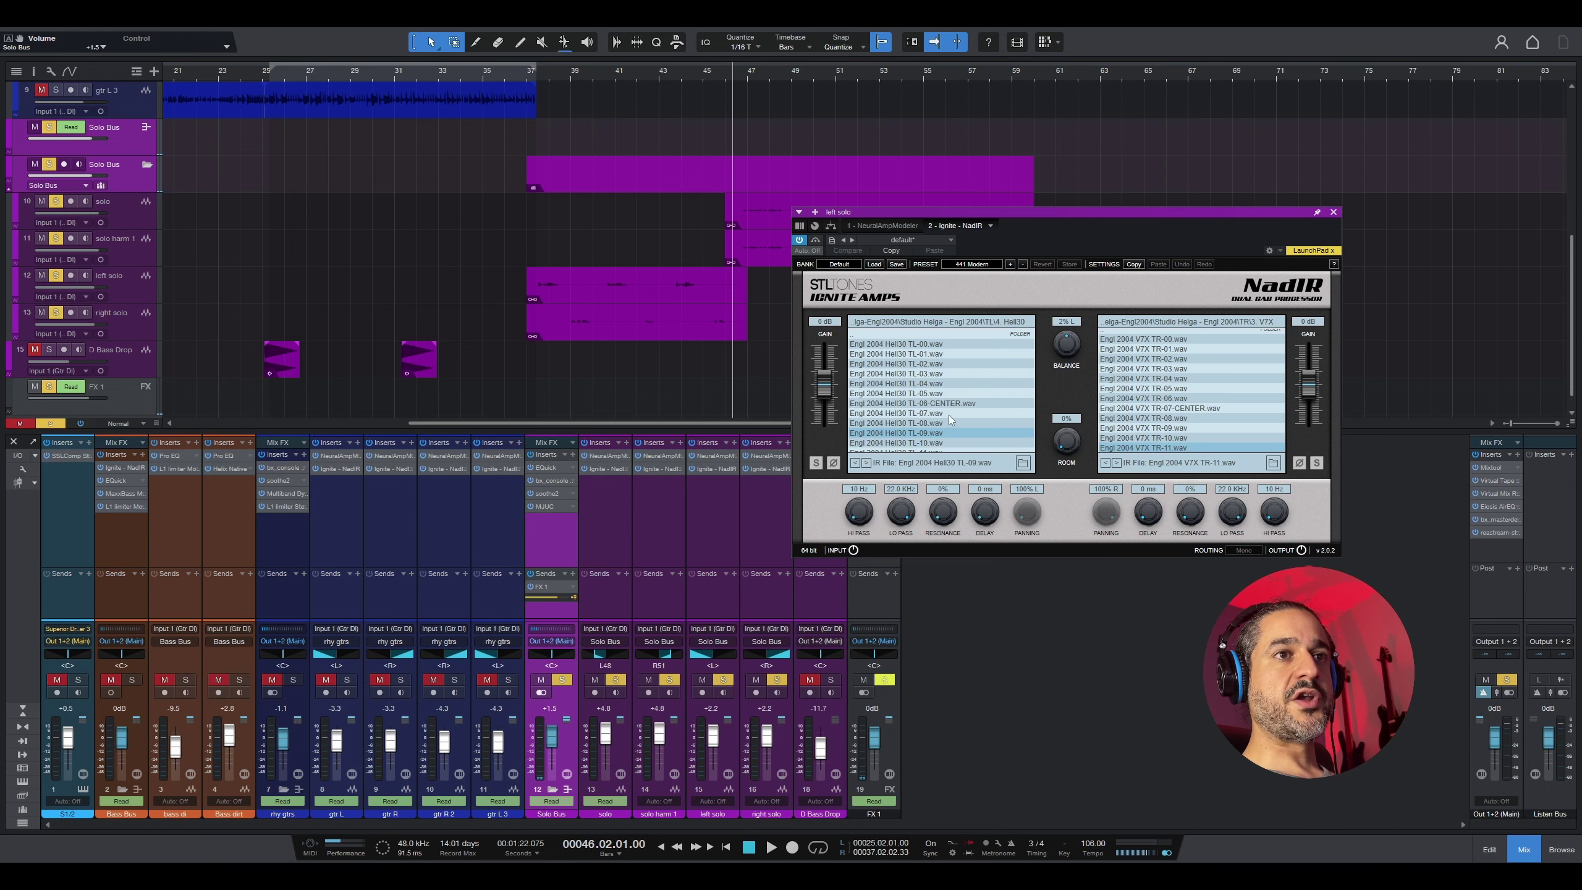
left_click_drag(1057, 216, 838, 196)
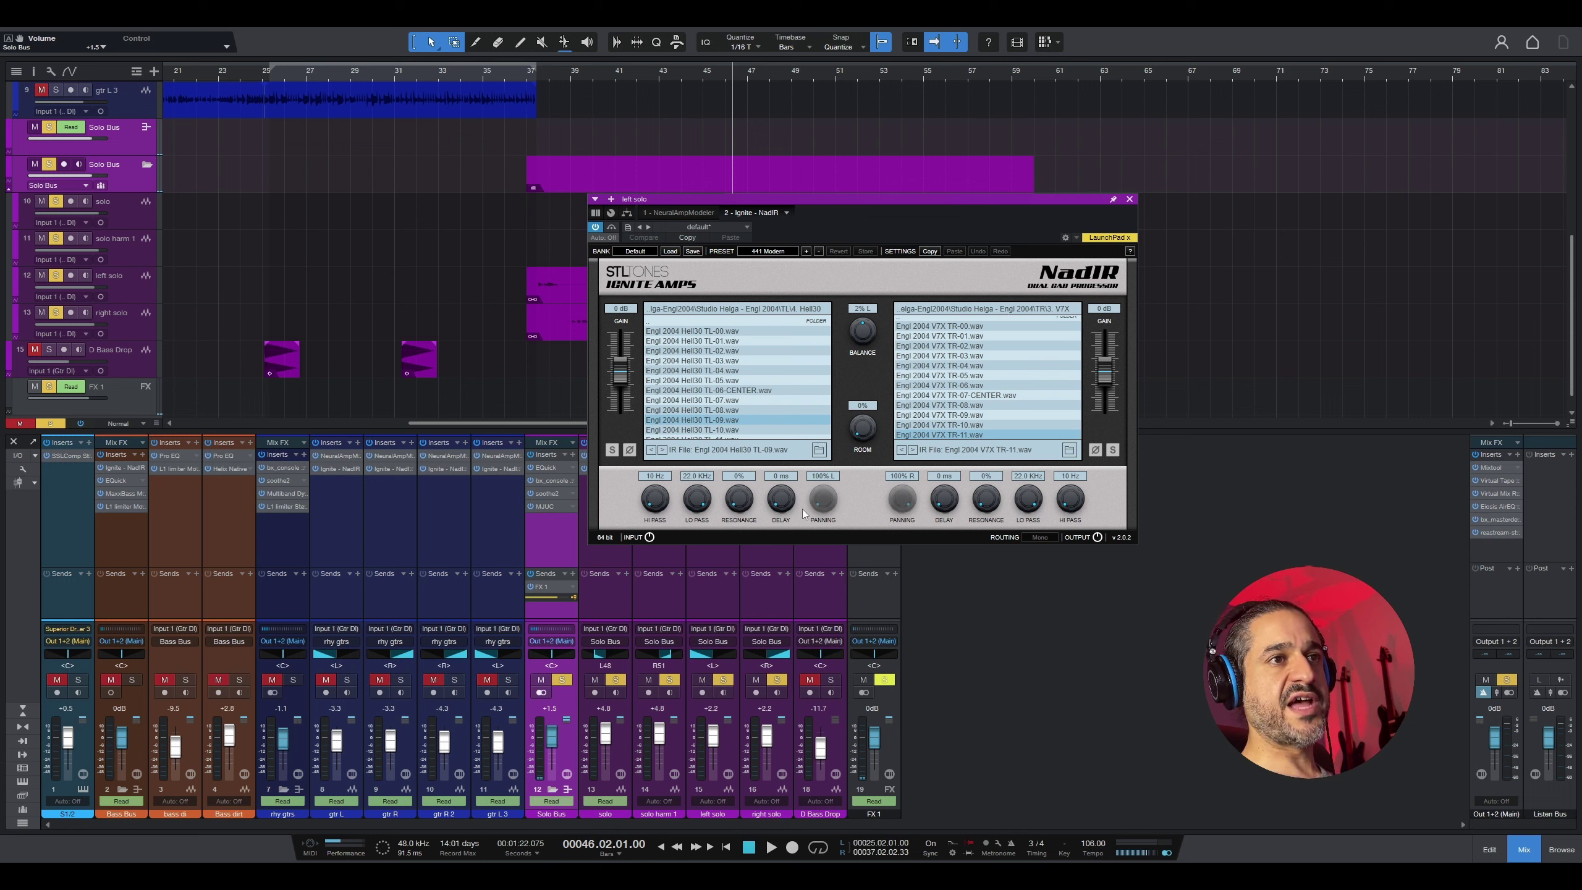
left_click(1129, 199)
Step: Play the solo and harmony guitars from bar 46 twice, pointing out the solo, FX 1 and Solo Bus channels in between
key("space")
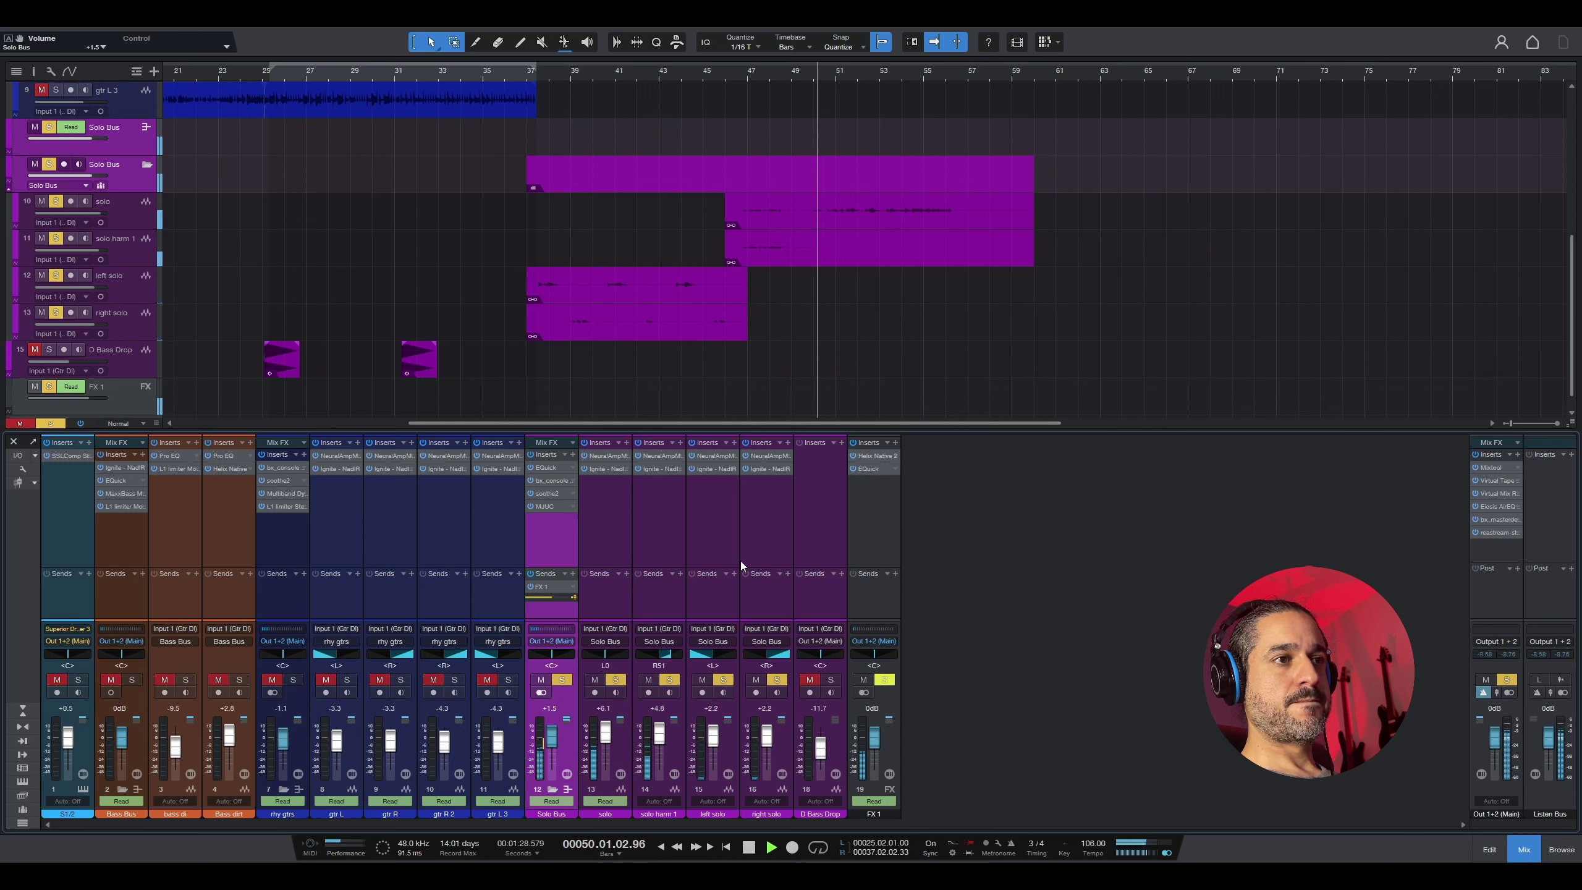
key("space")
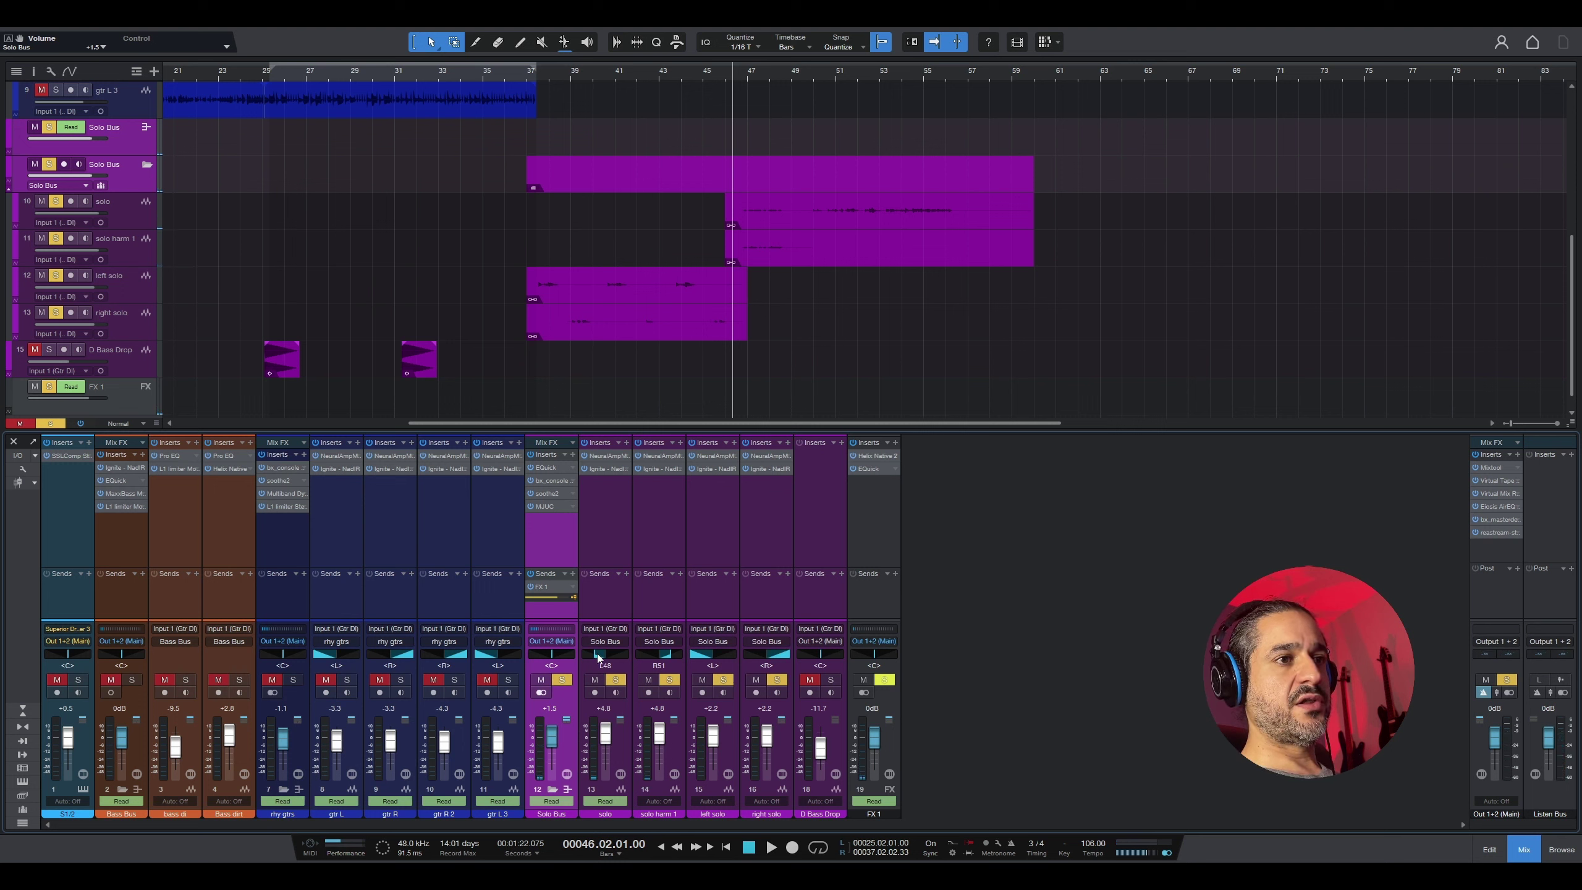
left_click(602, 576)
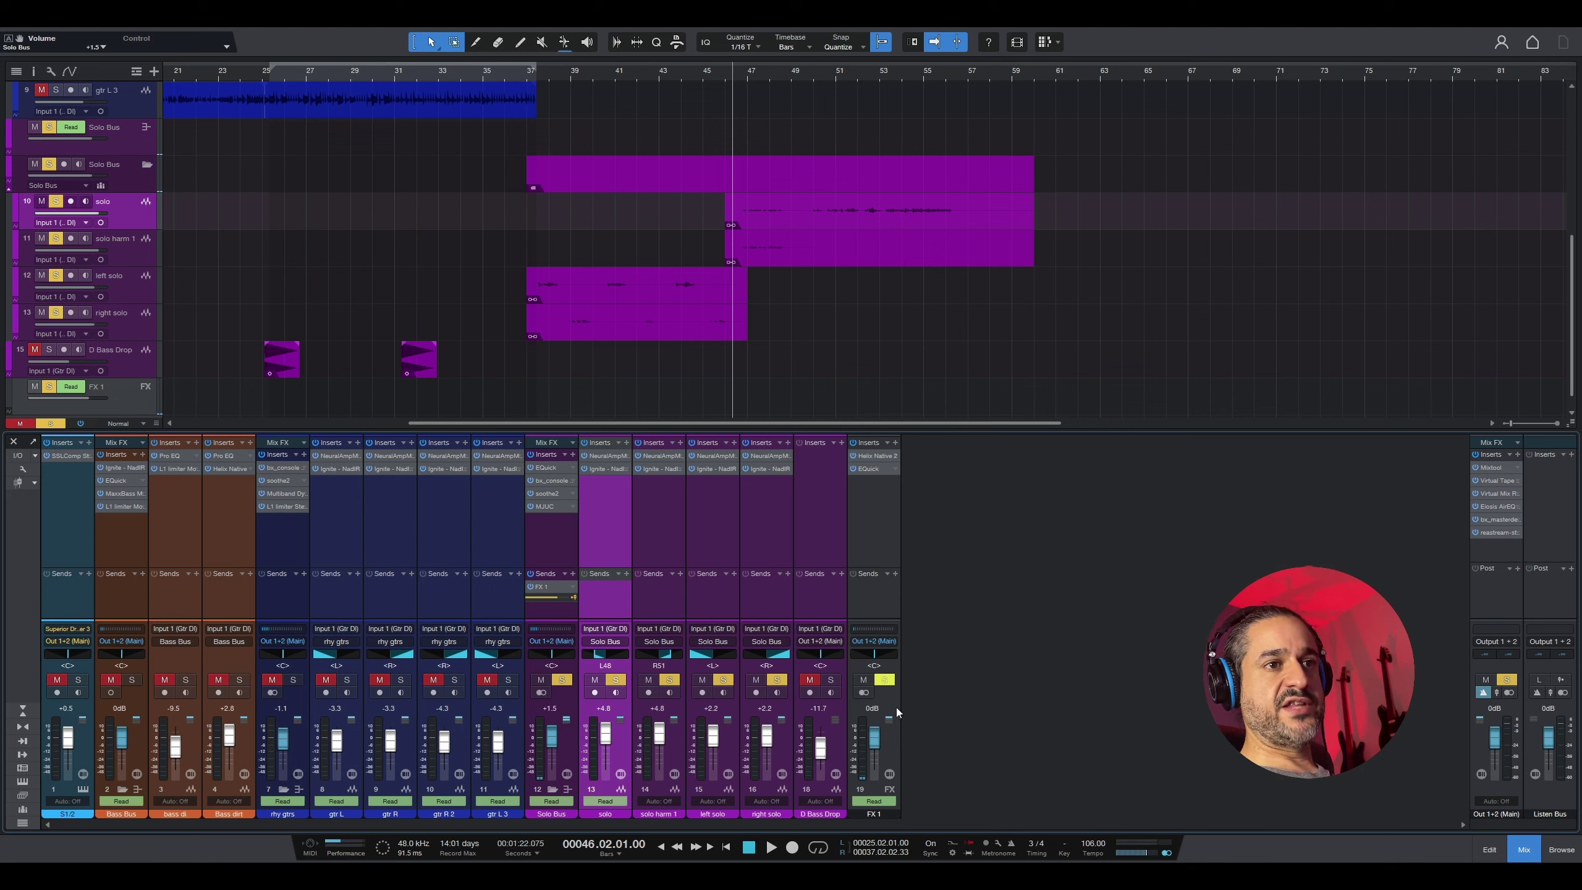
left_click(875, 736)
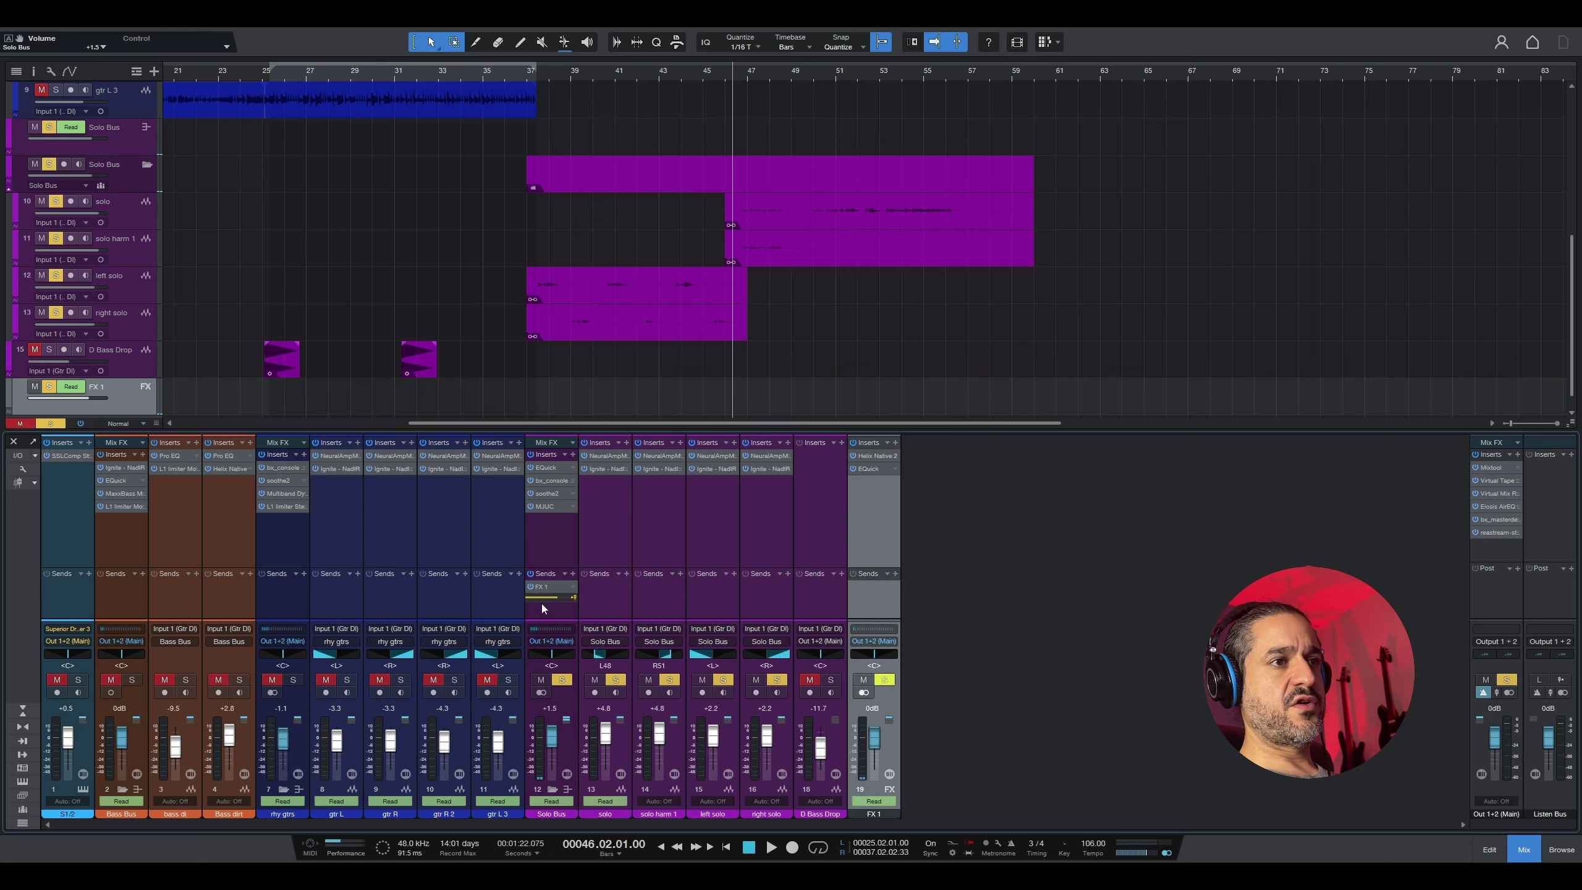
left_click(555, 548)
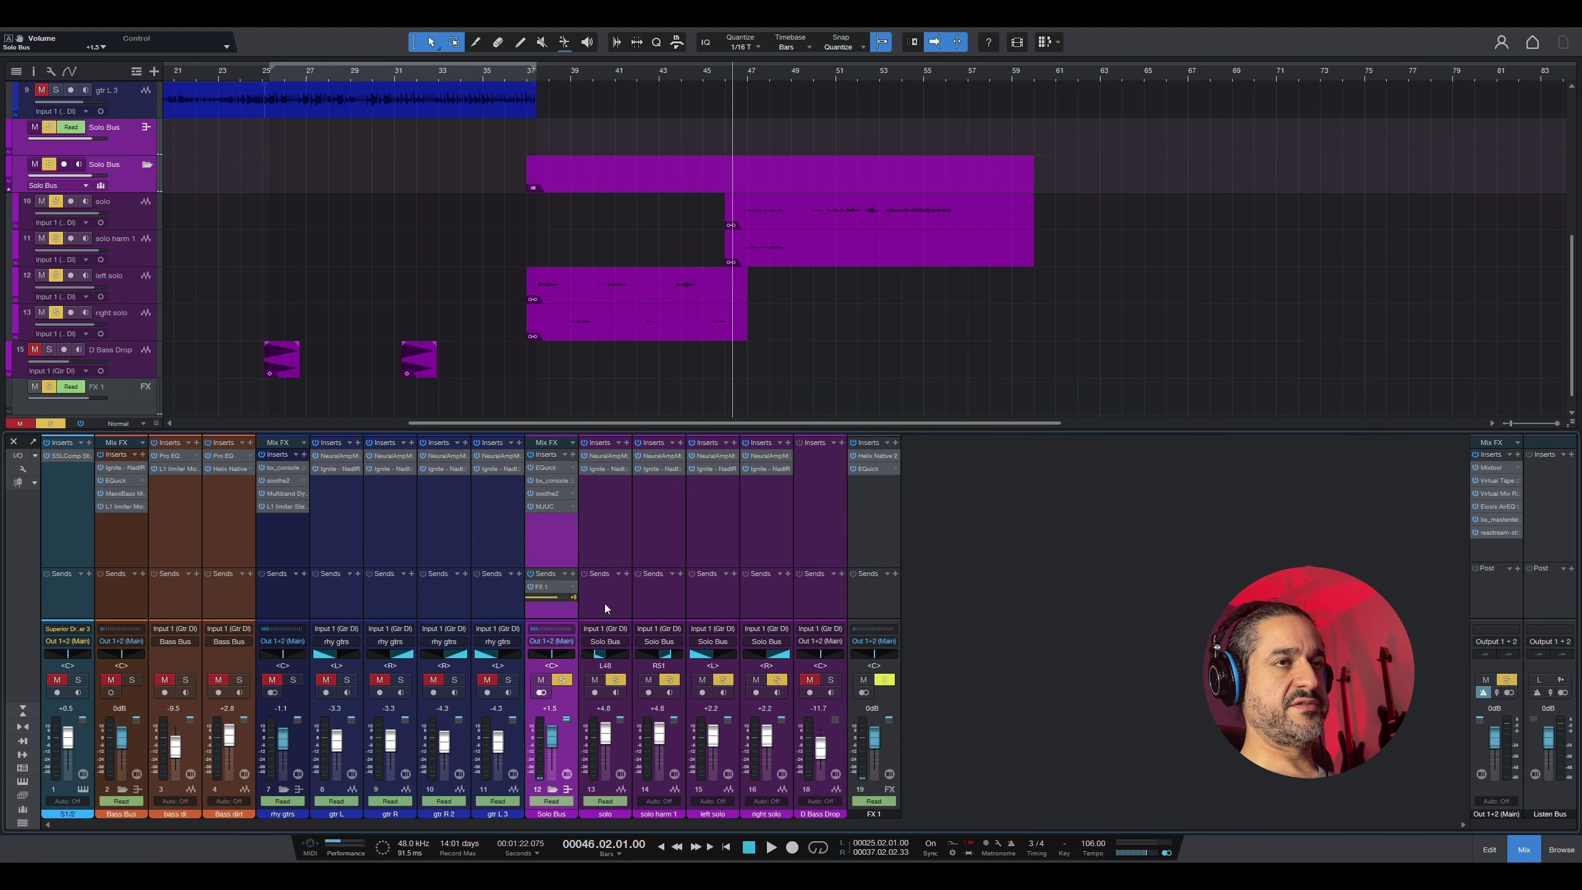
key("space")
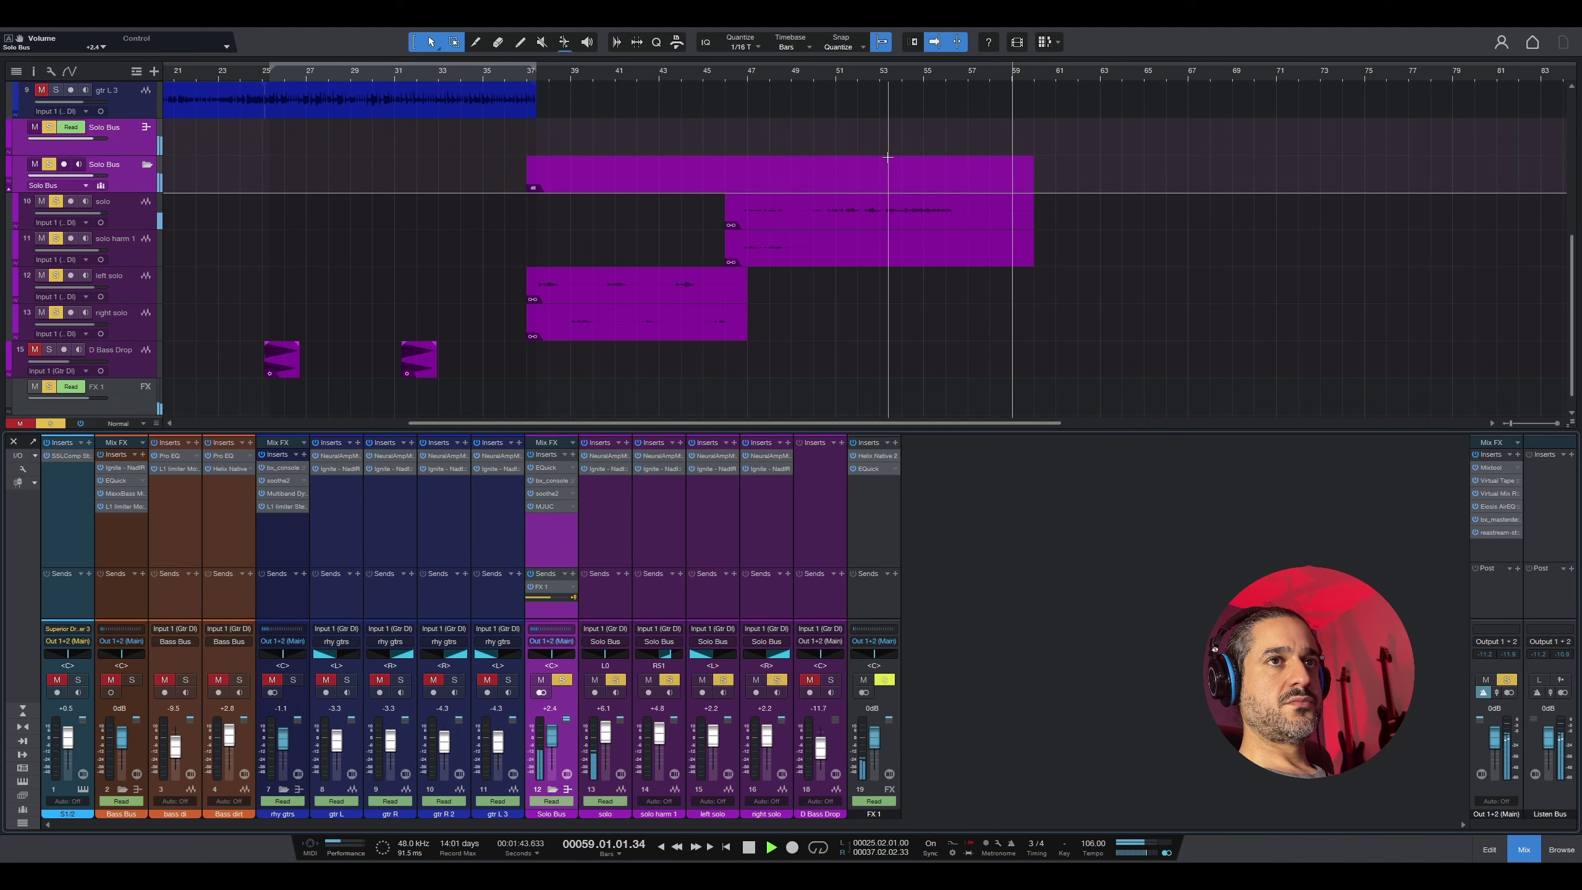
key("space")
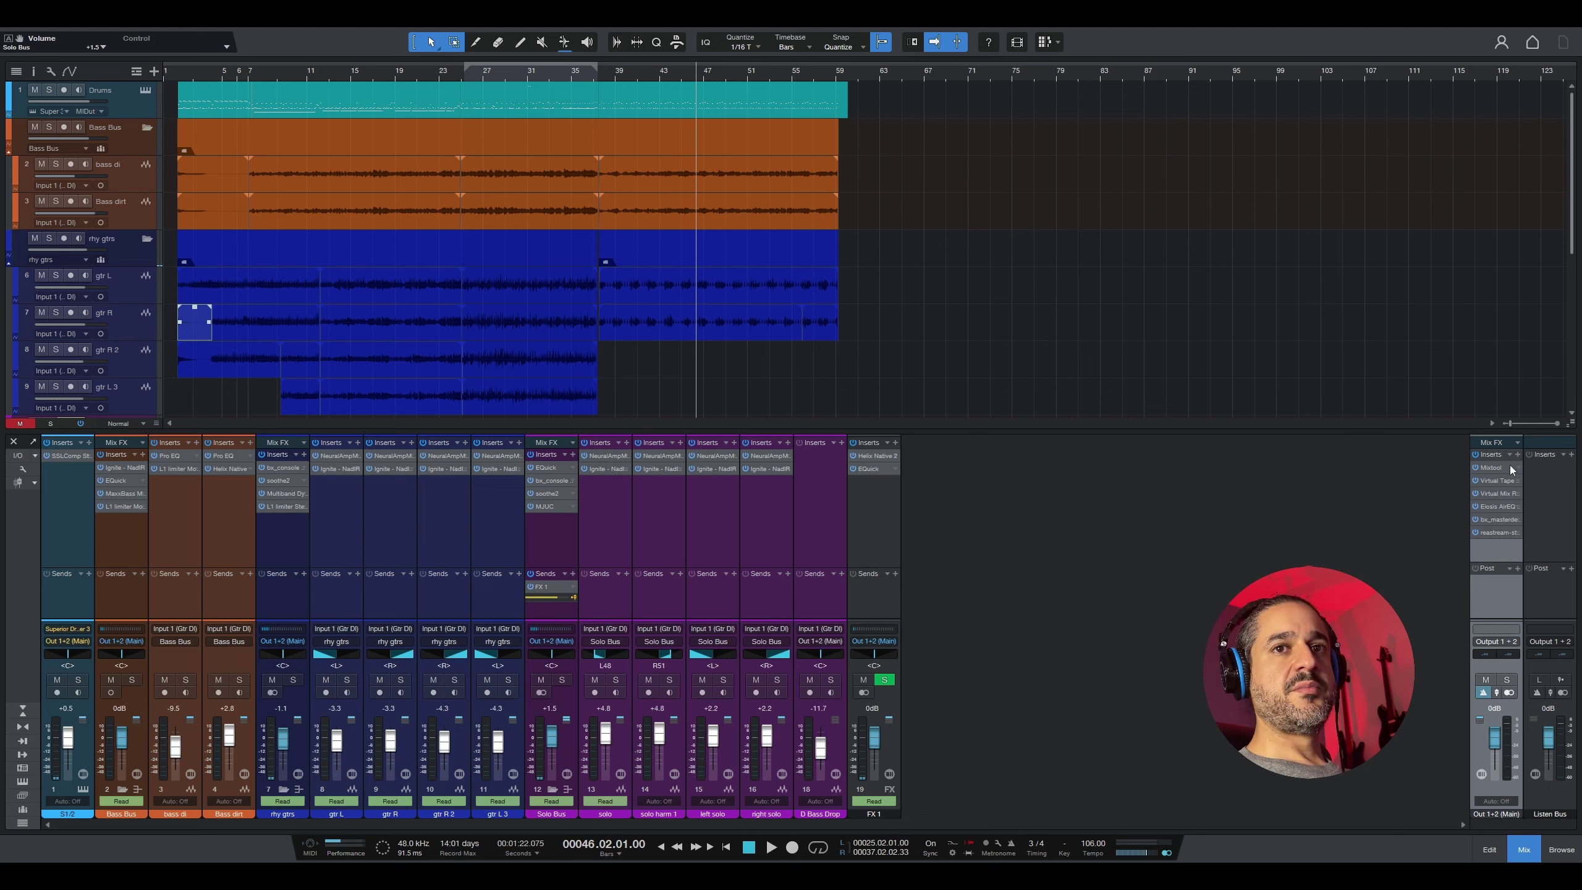
Step: Open Virtual Tape Machines on the main output and show its user presets and calibration settings
left_click(1500, 480)
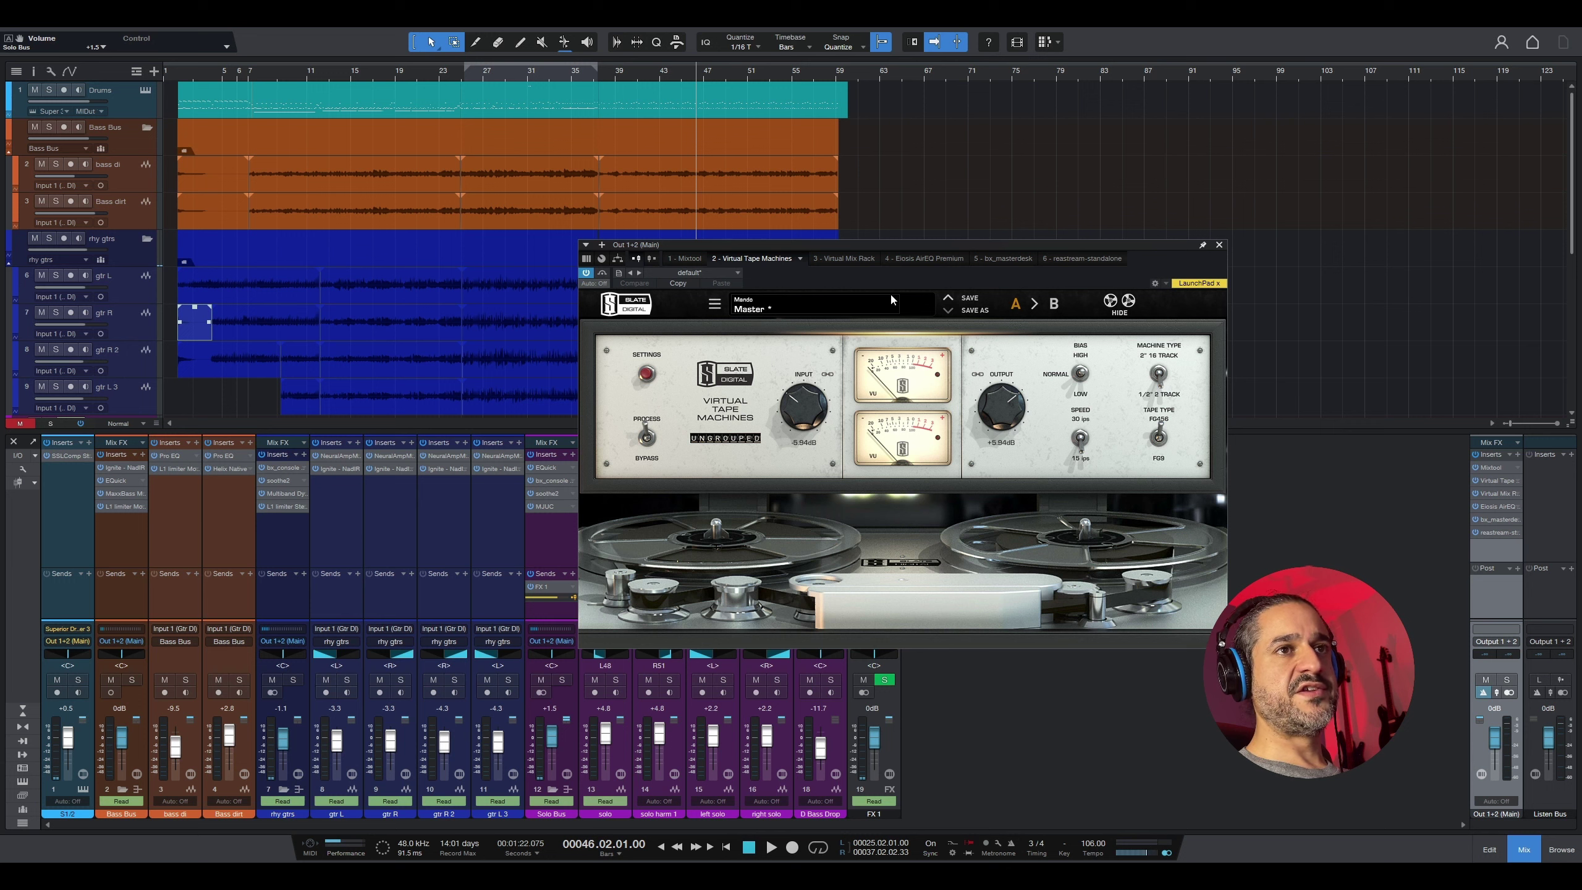
left_click(753, 310)
mouse_move(787, 323)
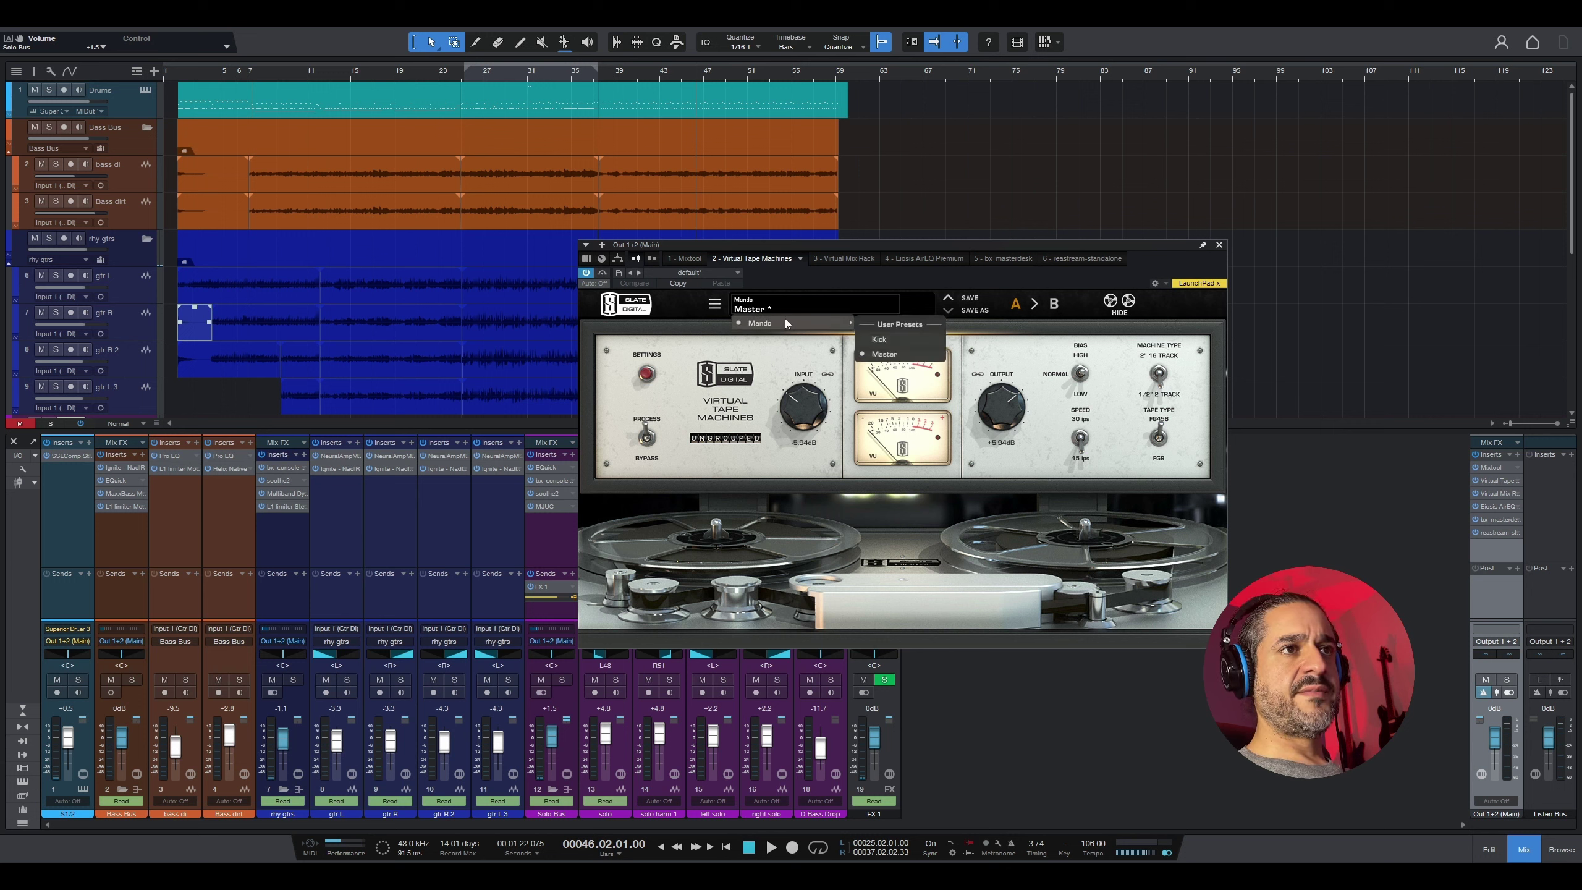
left_click(832, 304)
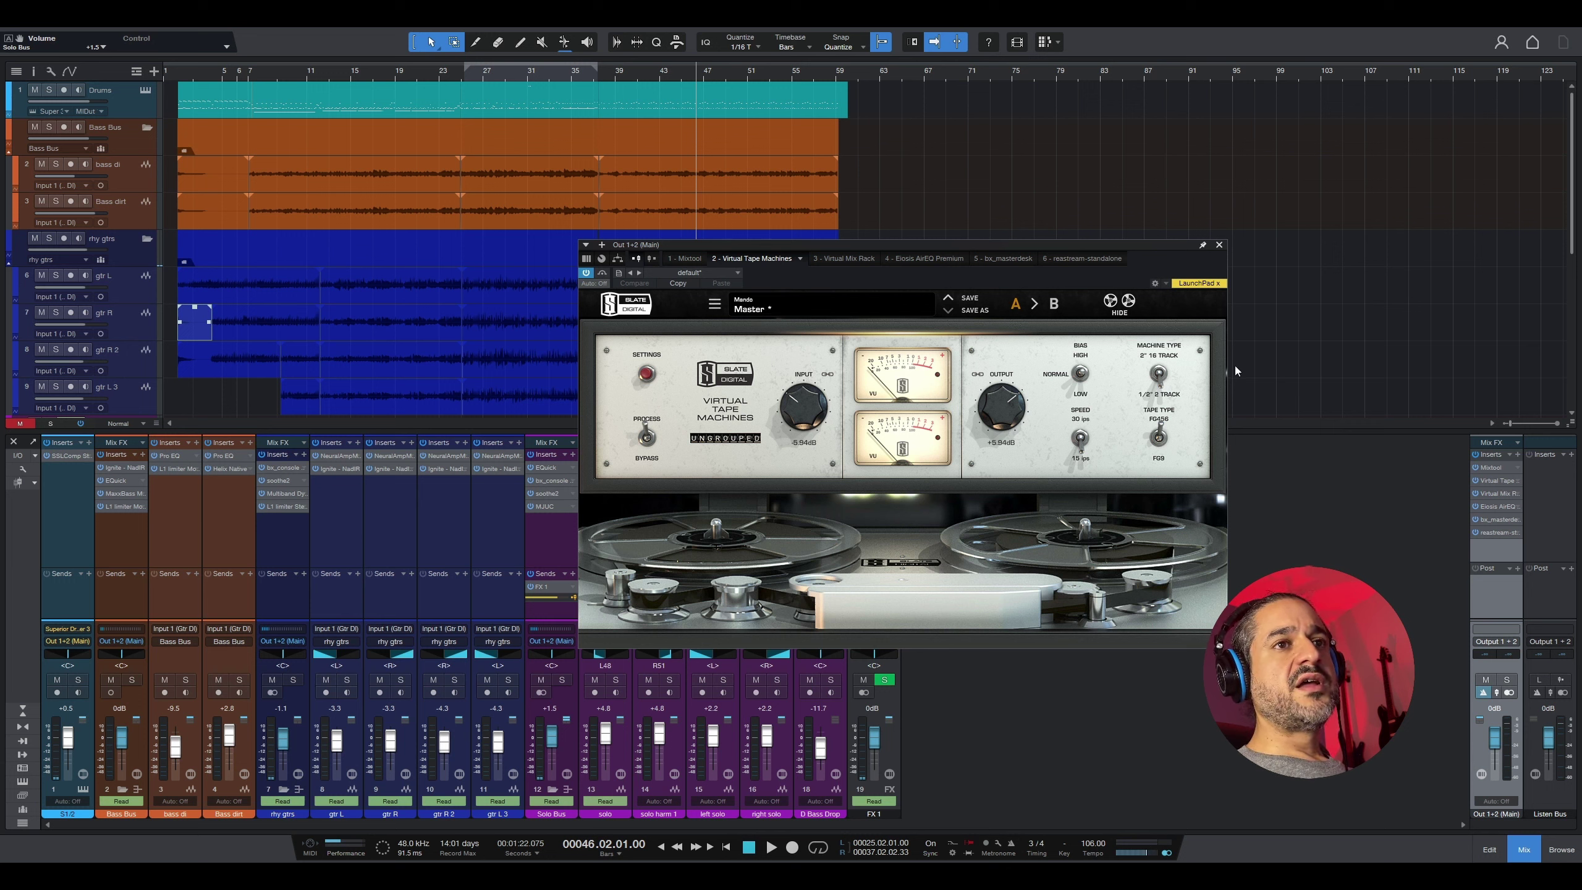
left_click(645, 375)
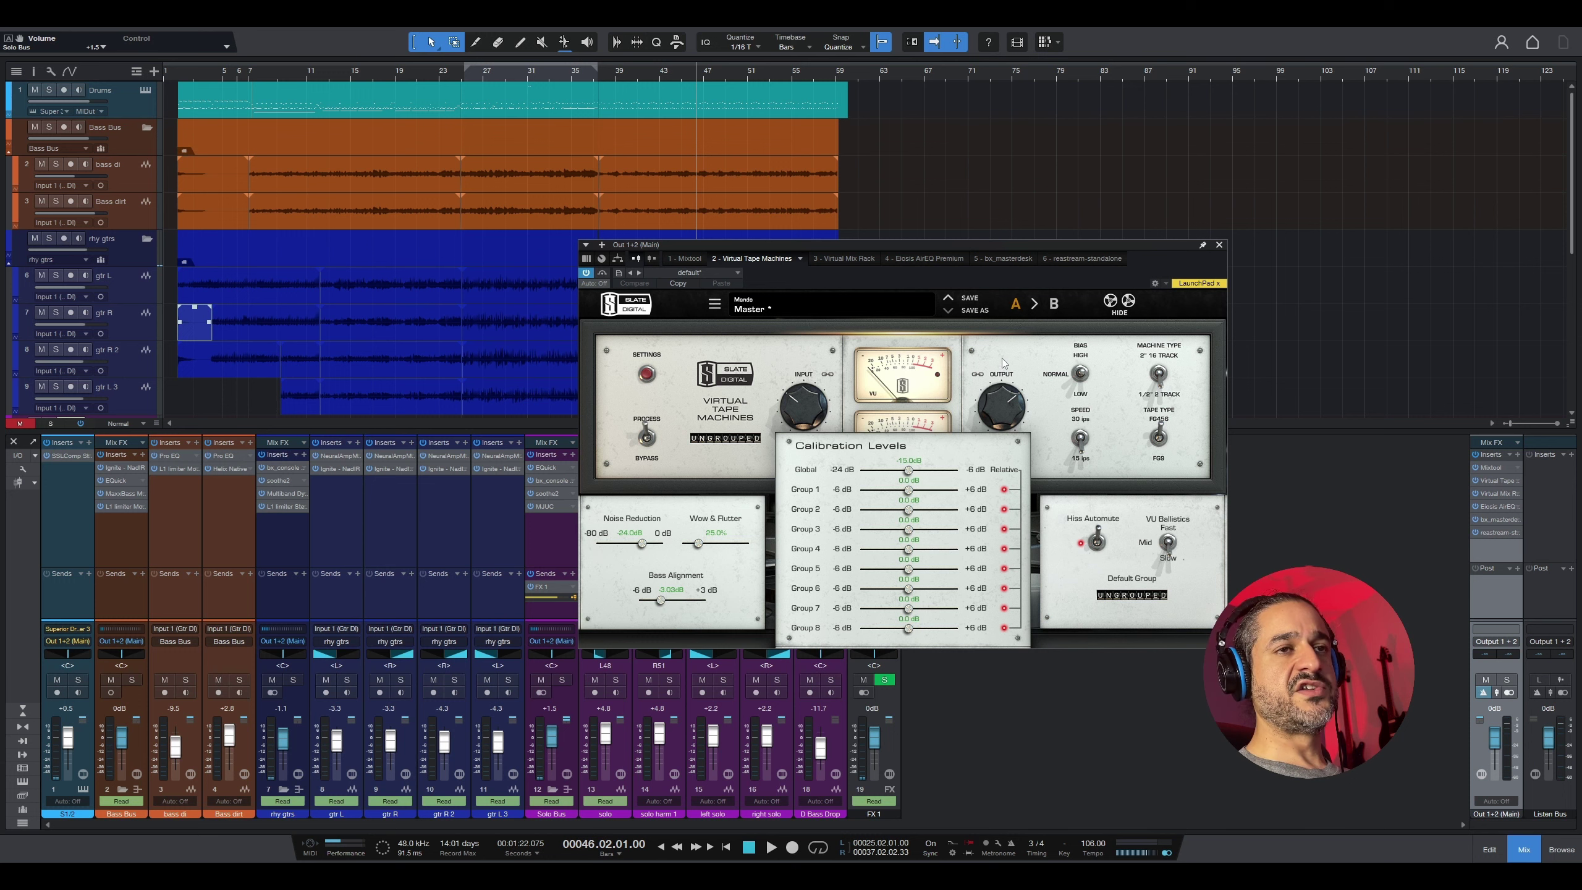
Step: Close Virtual Tape Machines, then review the module chain of Virtual Mix Rack on the main output and close it
left_click(1219, 245)
double_click(1497, 494)
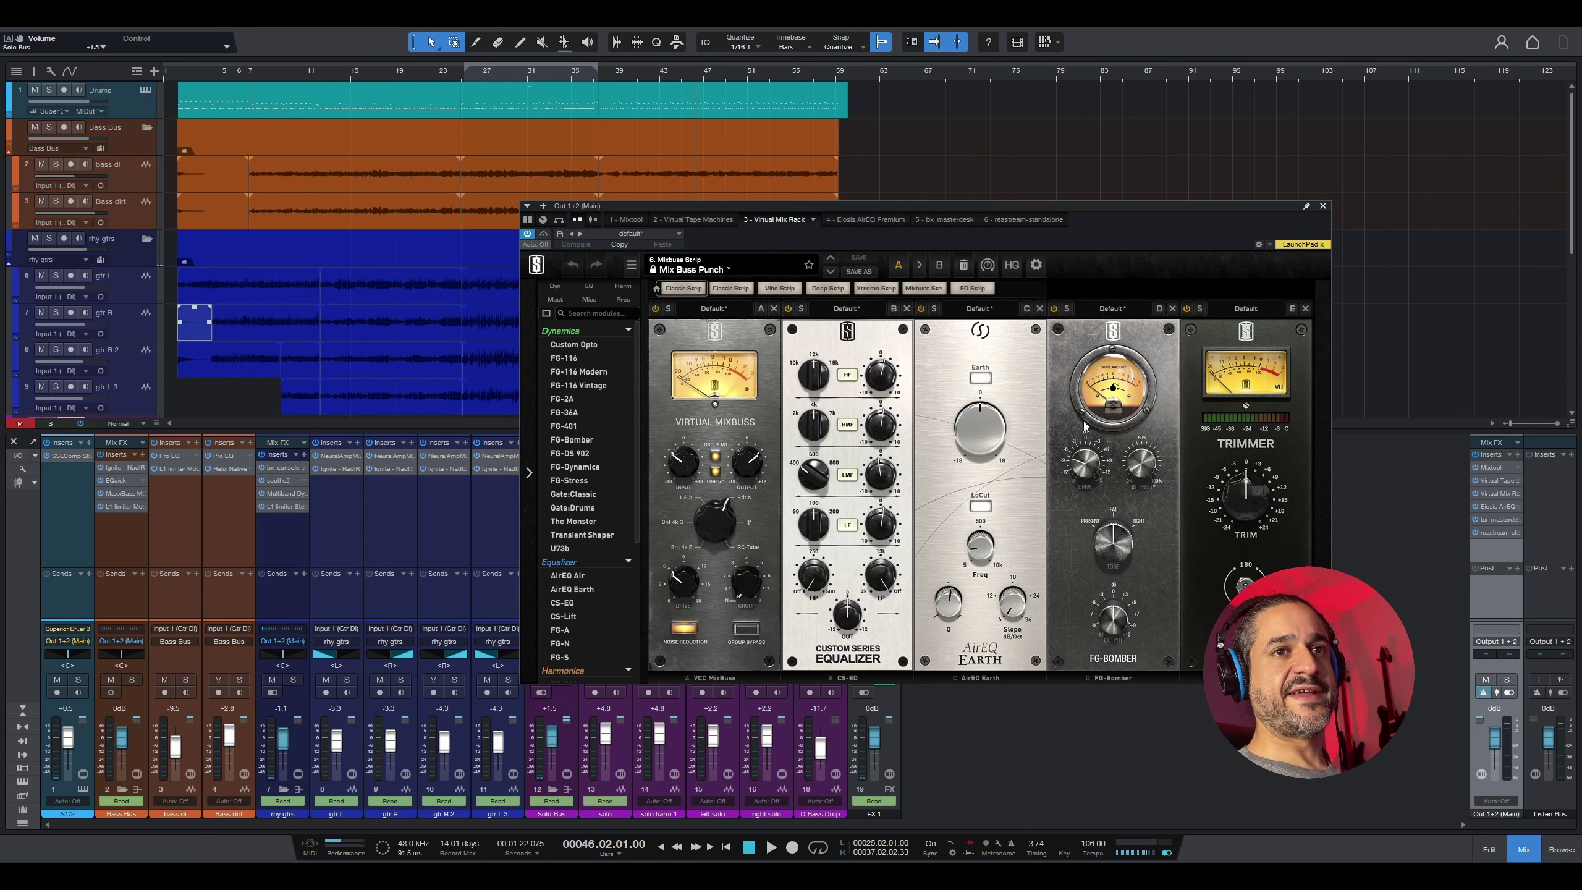
left_click(1323, 206)
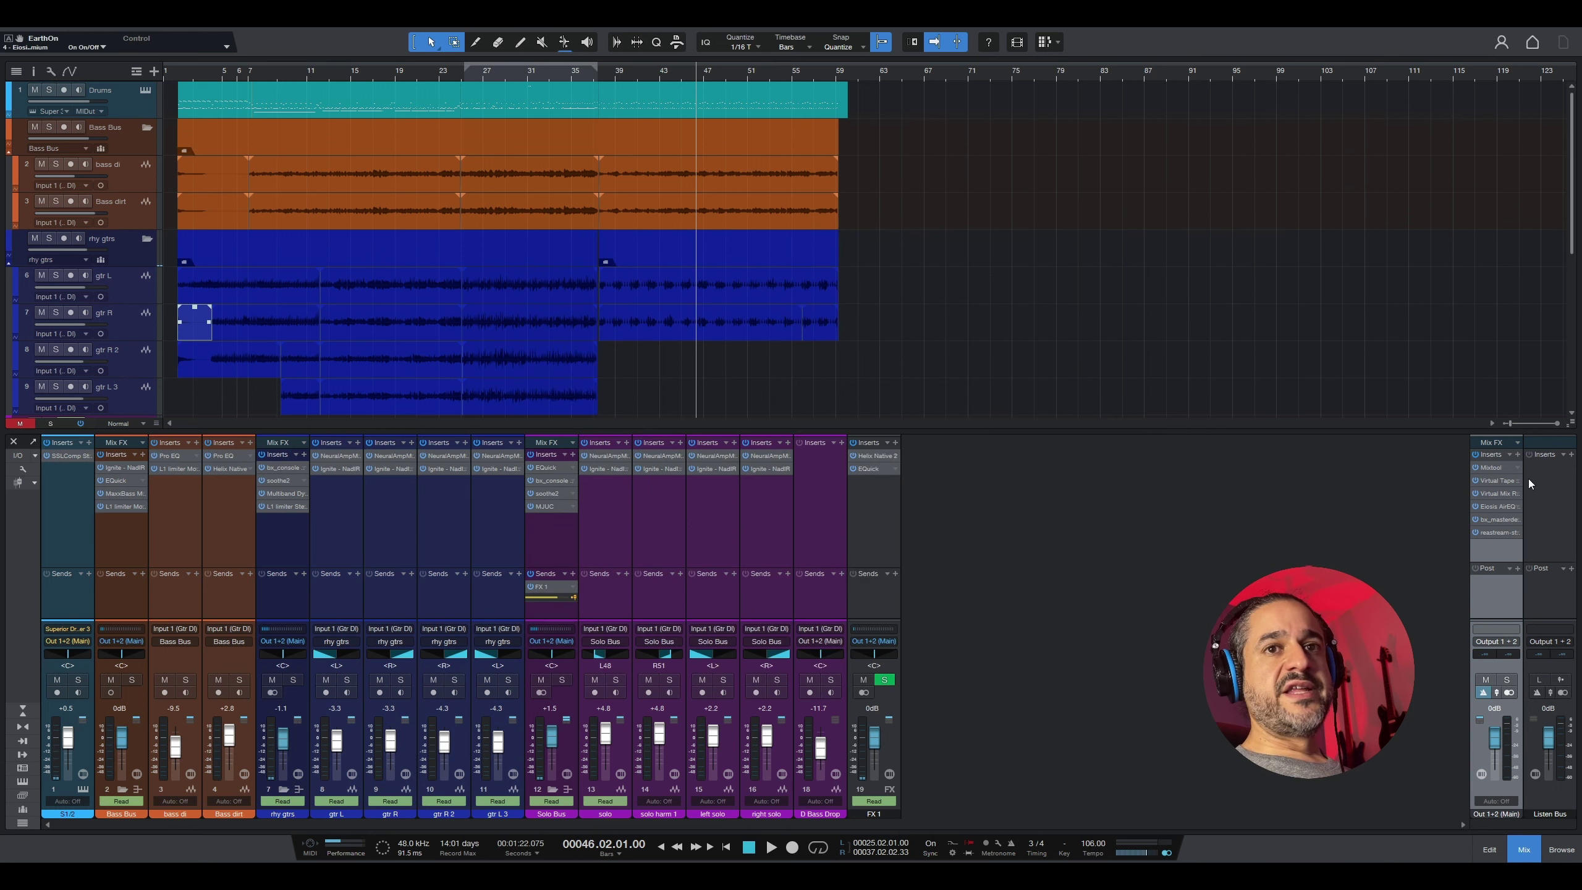
Step: Open Eiosis AirEQ Premium on the main output and point out its Bass, Low Mid and Earth bands
double_click(1498, 507)
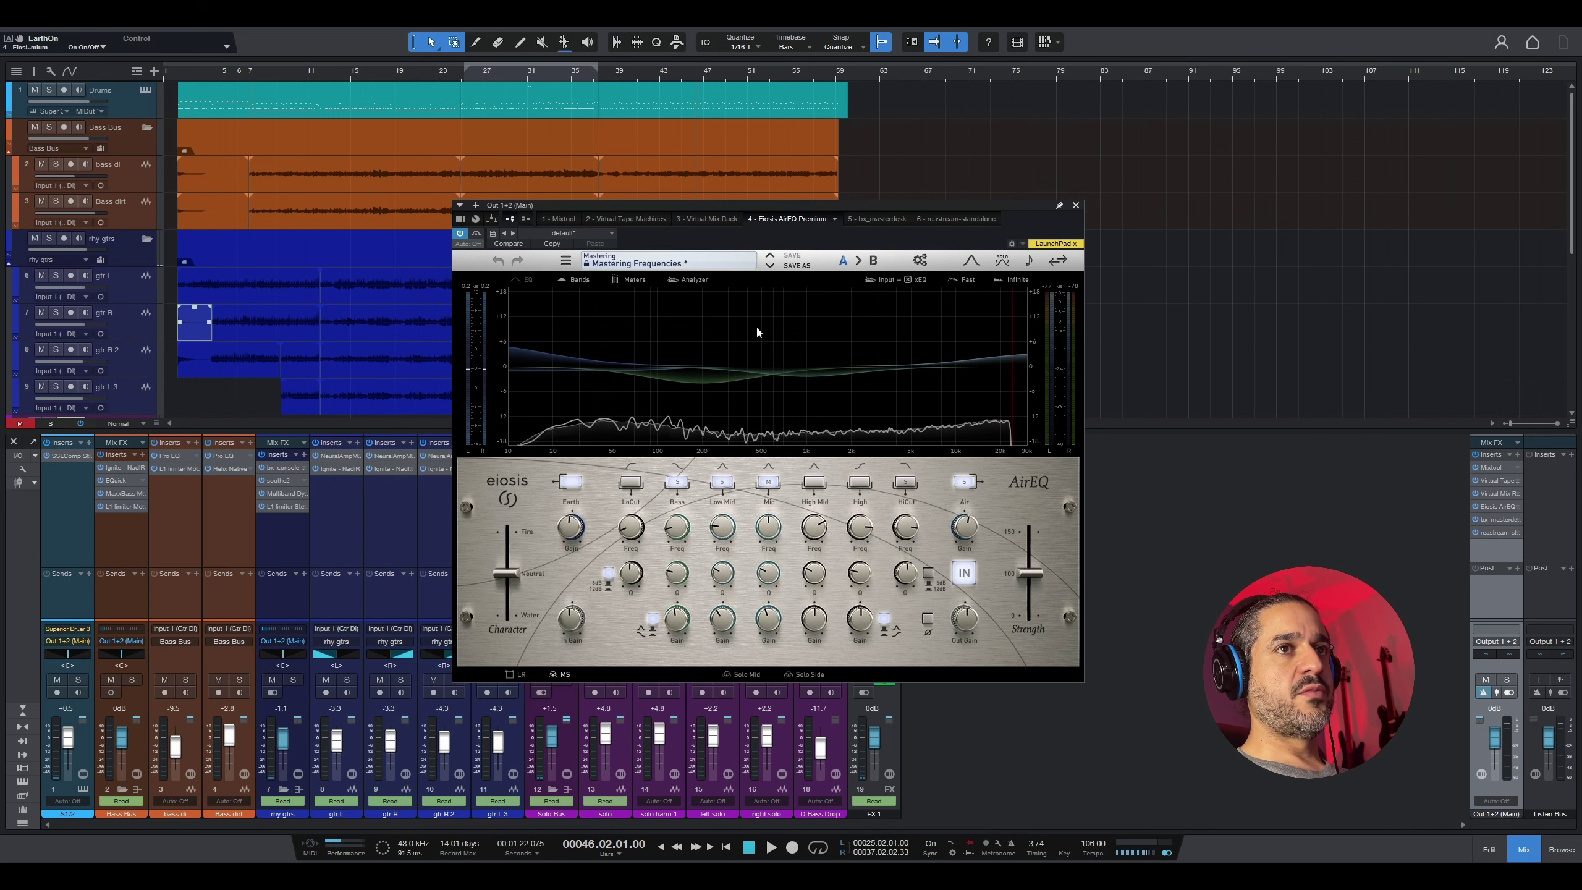
left_click(721, 480)
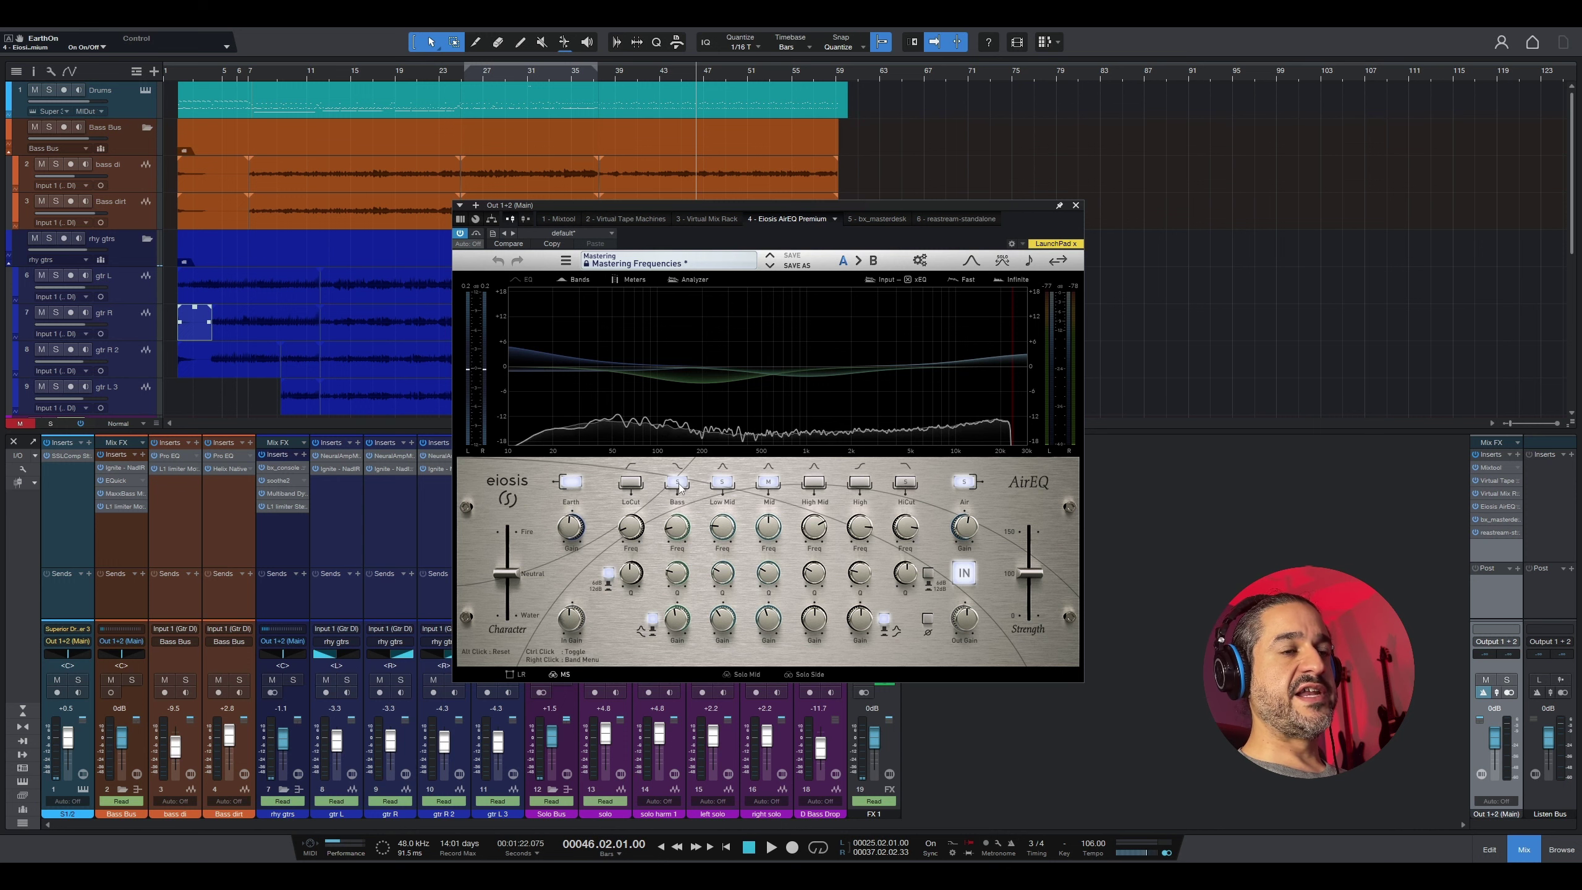
left_click(678, 482)
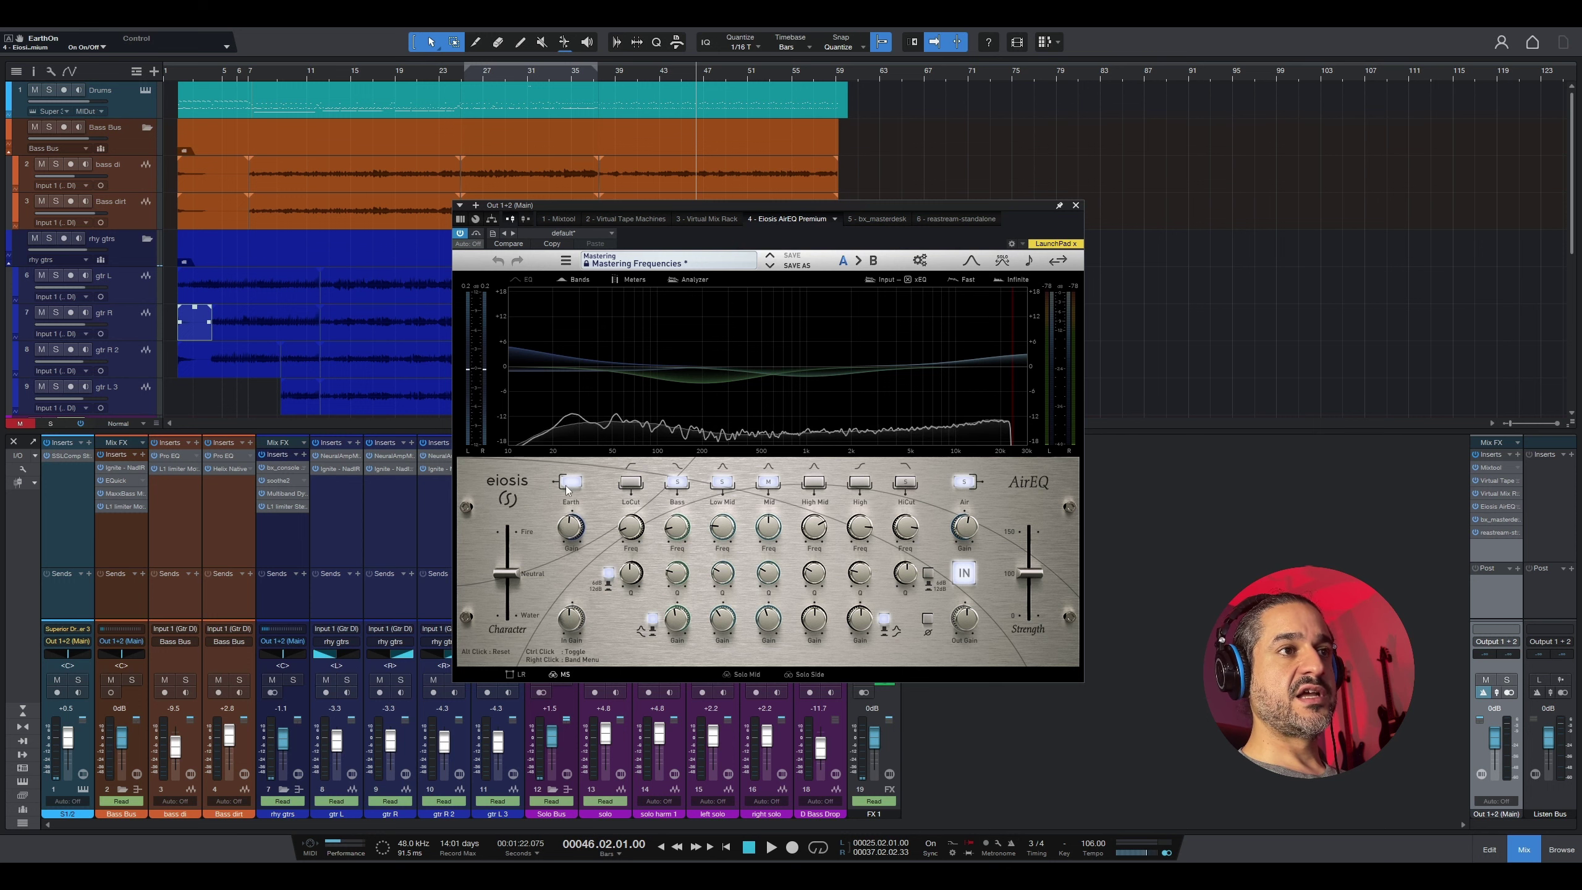
left_click(574, 526)
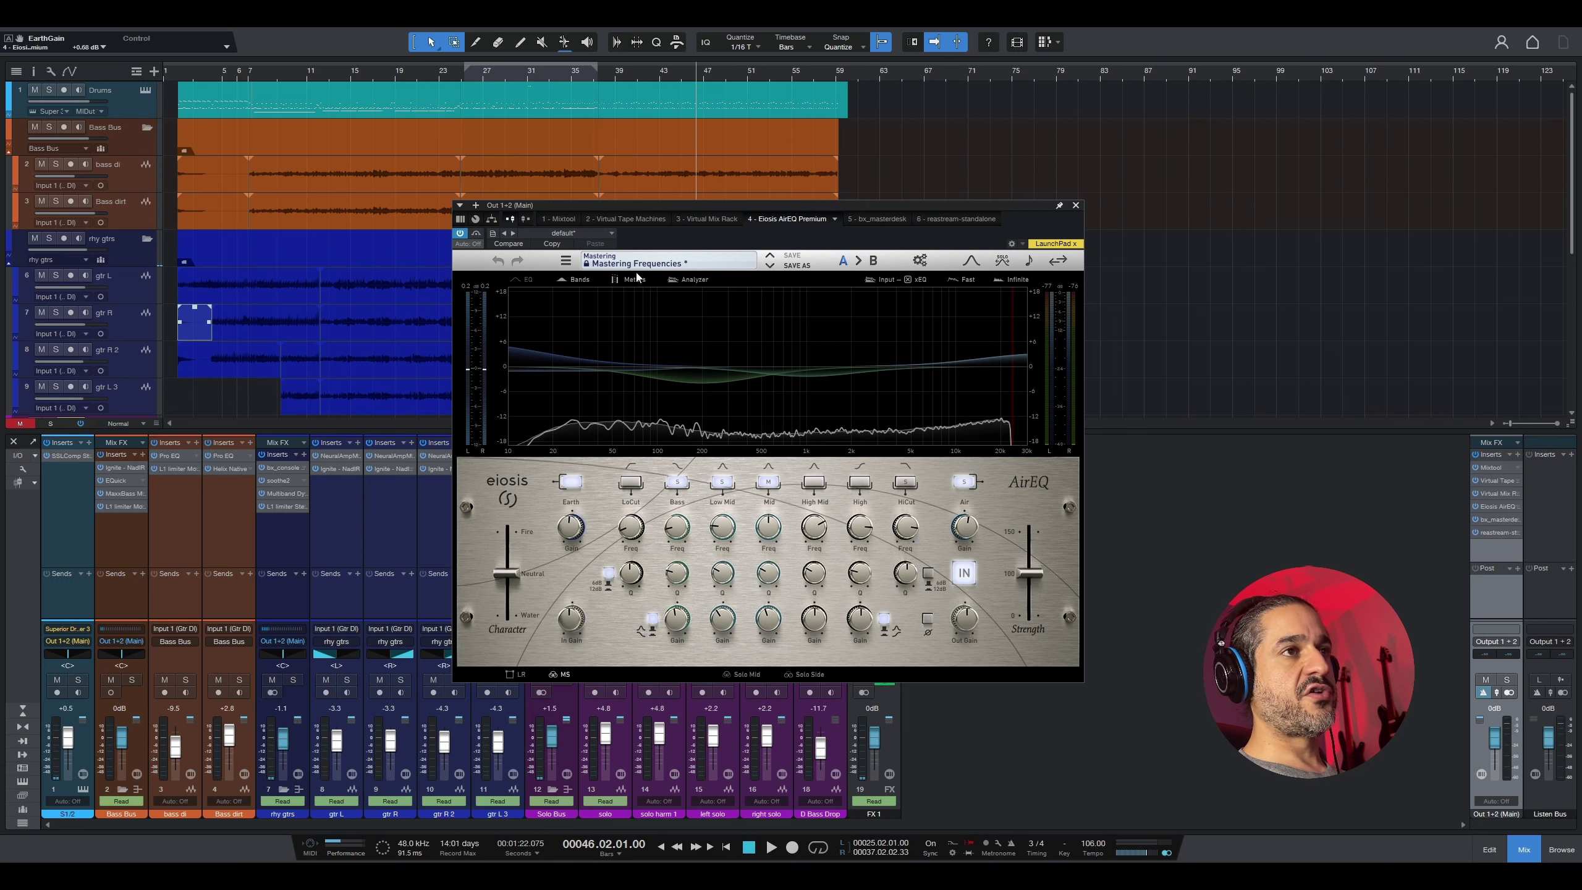
left_click_drag(706, 205, 671, 204)
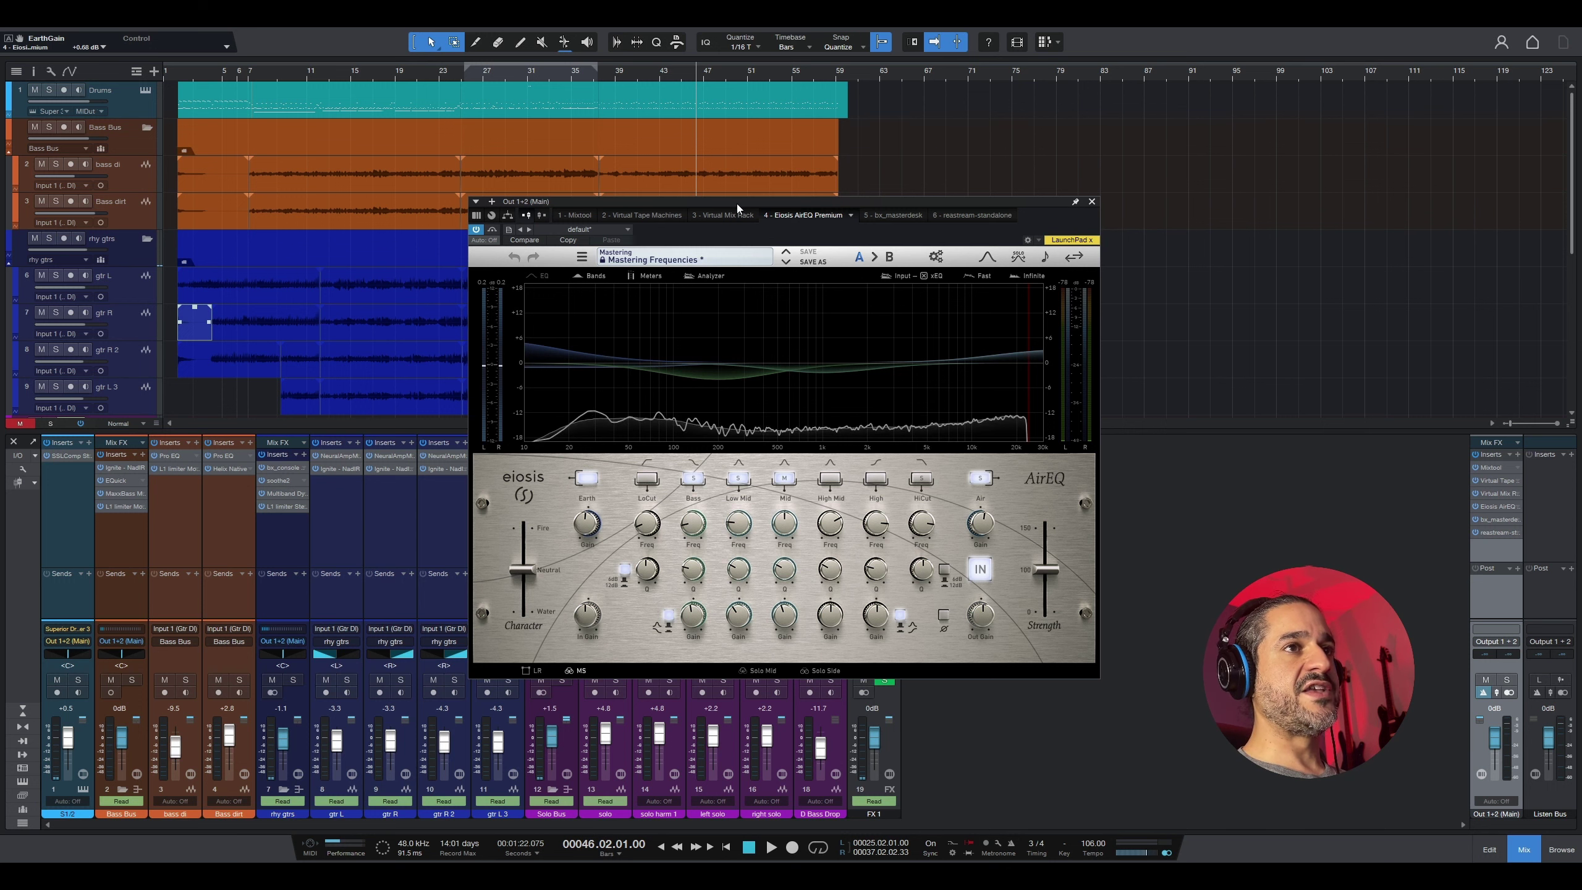
left_click_drag(736, 203, 735, 208)
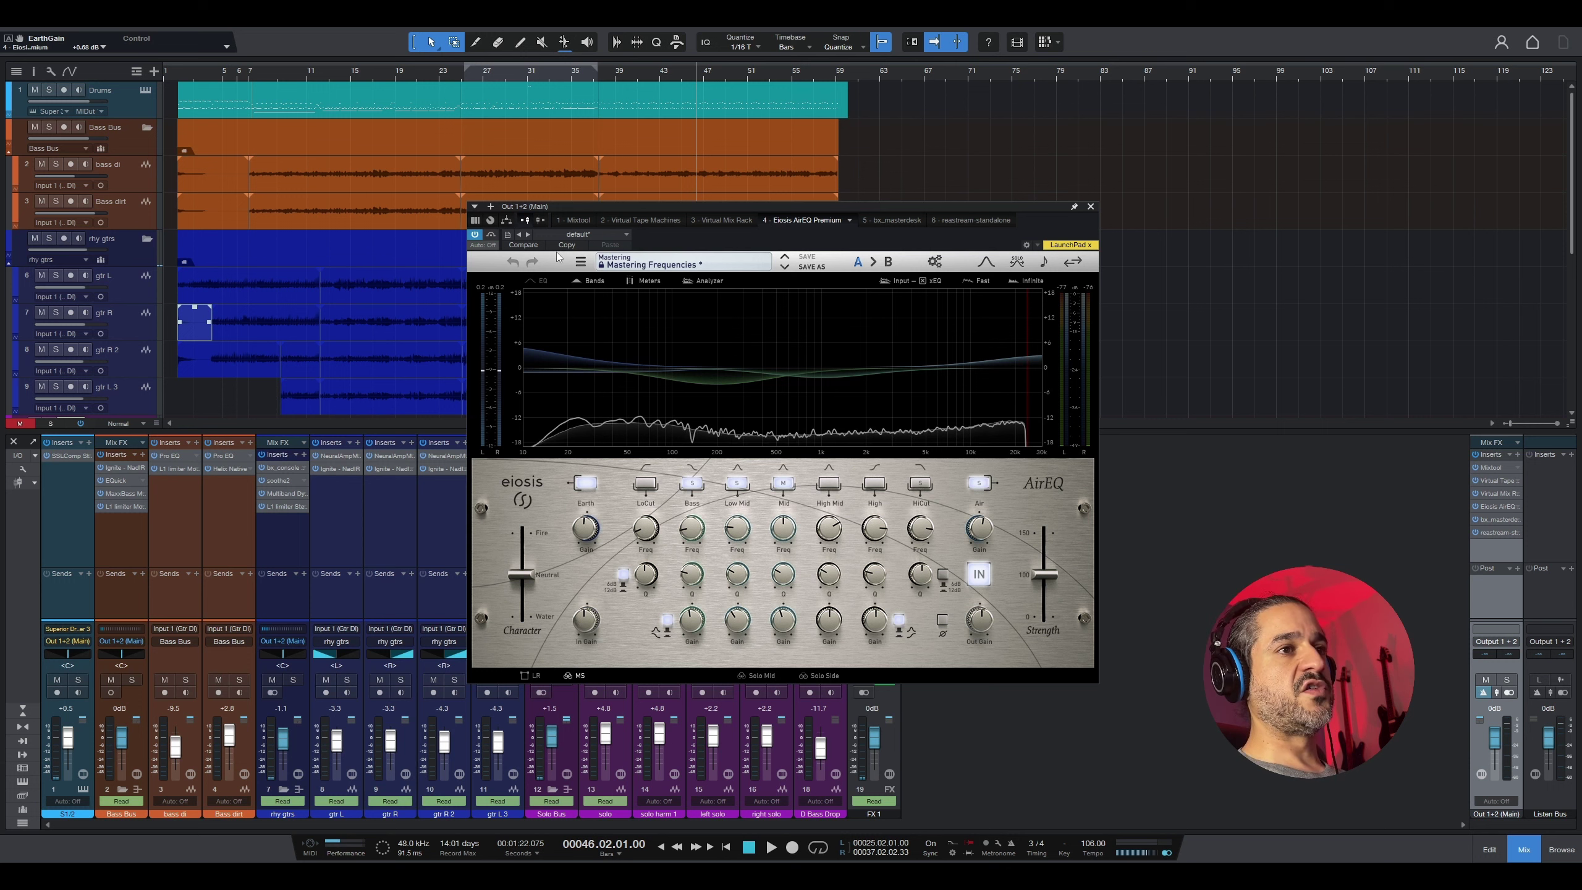
Step: Play the full mix from about bar 14, comparing AirEQ Premium on the main output bypassed and active
left_click(341, 76)
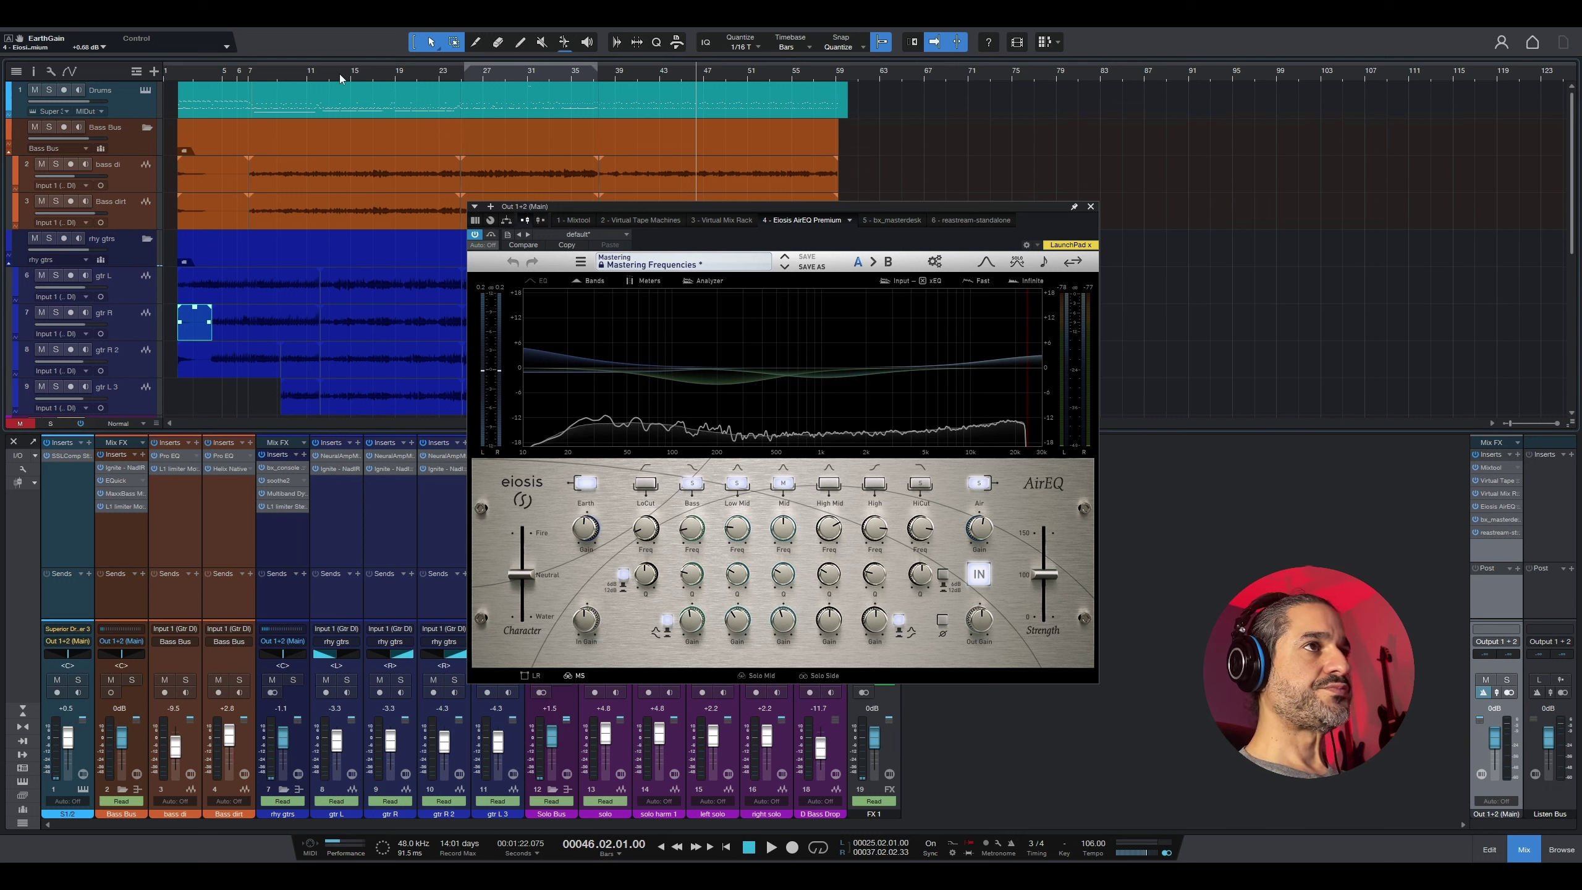
key("space")
left_click(490, 235)
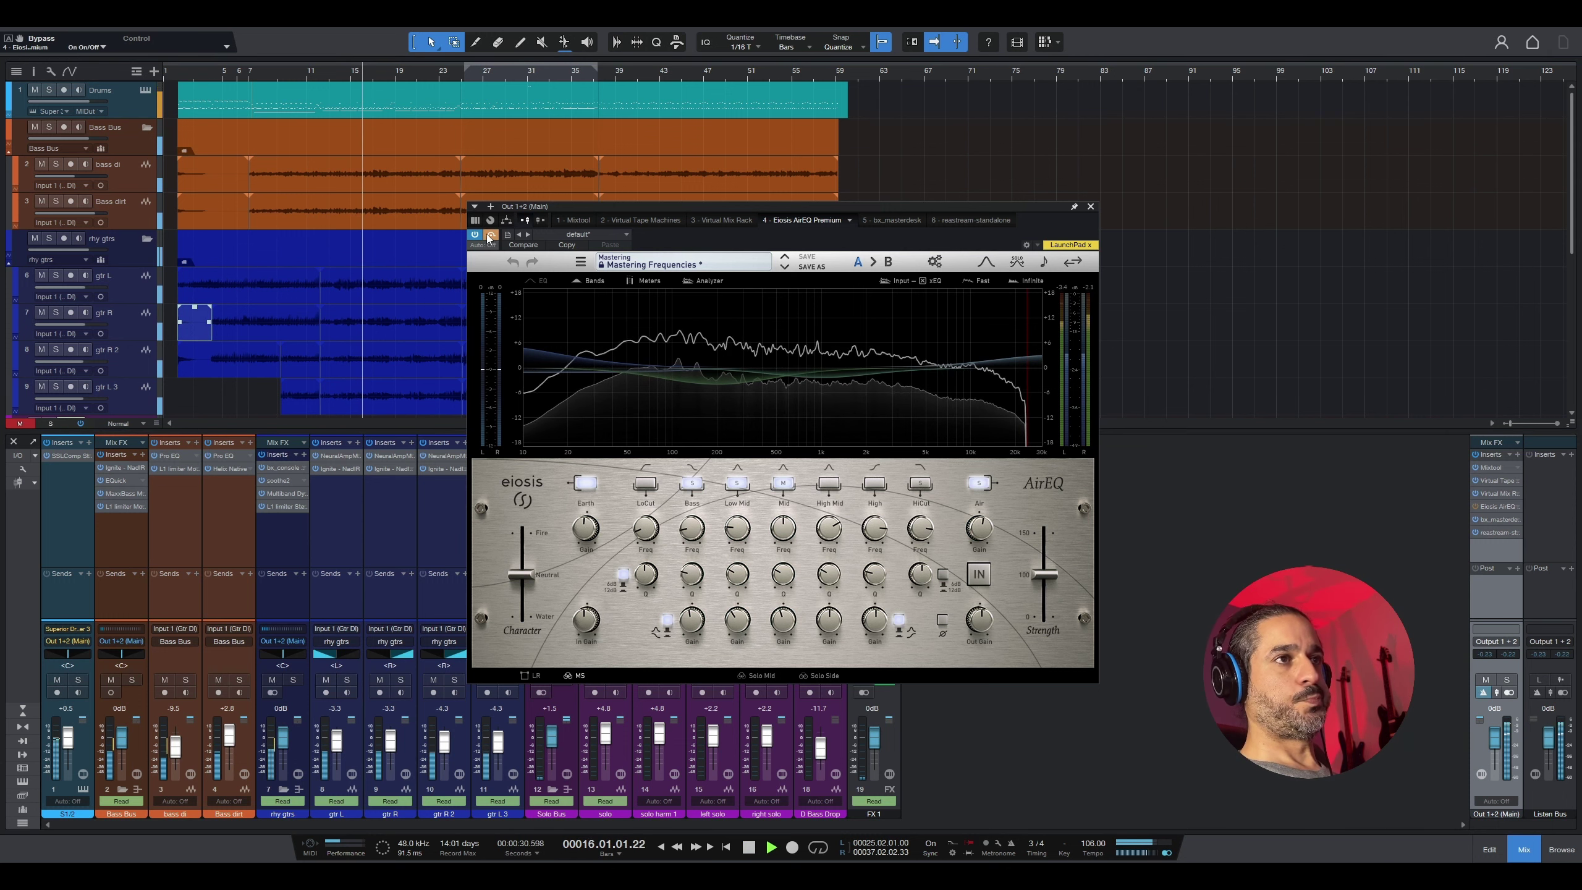
left_click(491, 236)
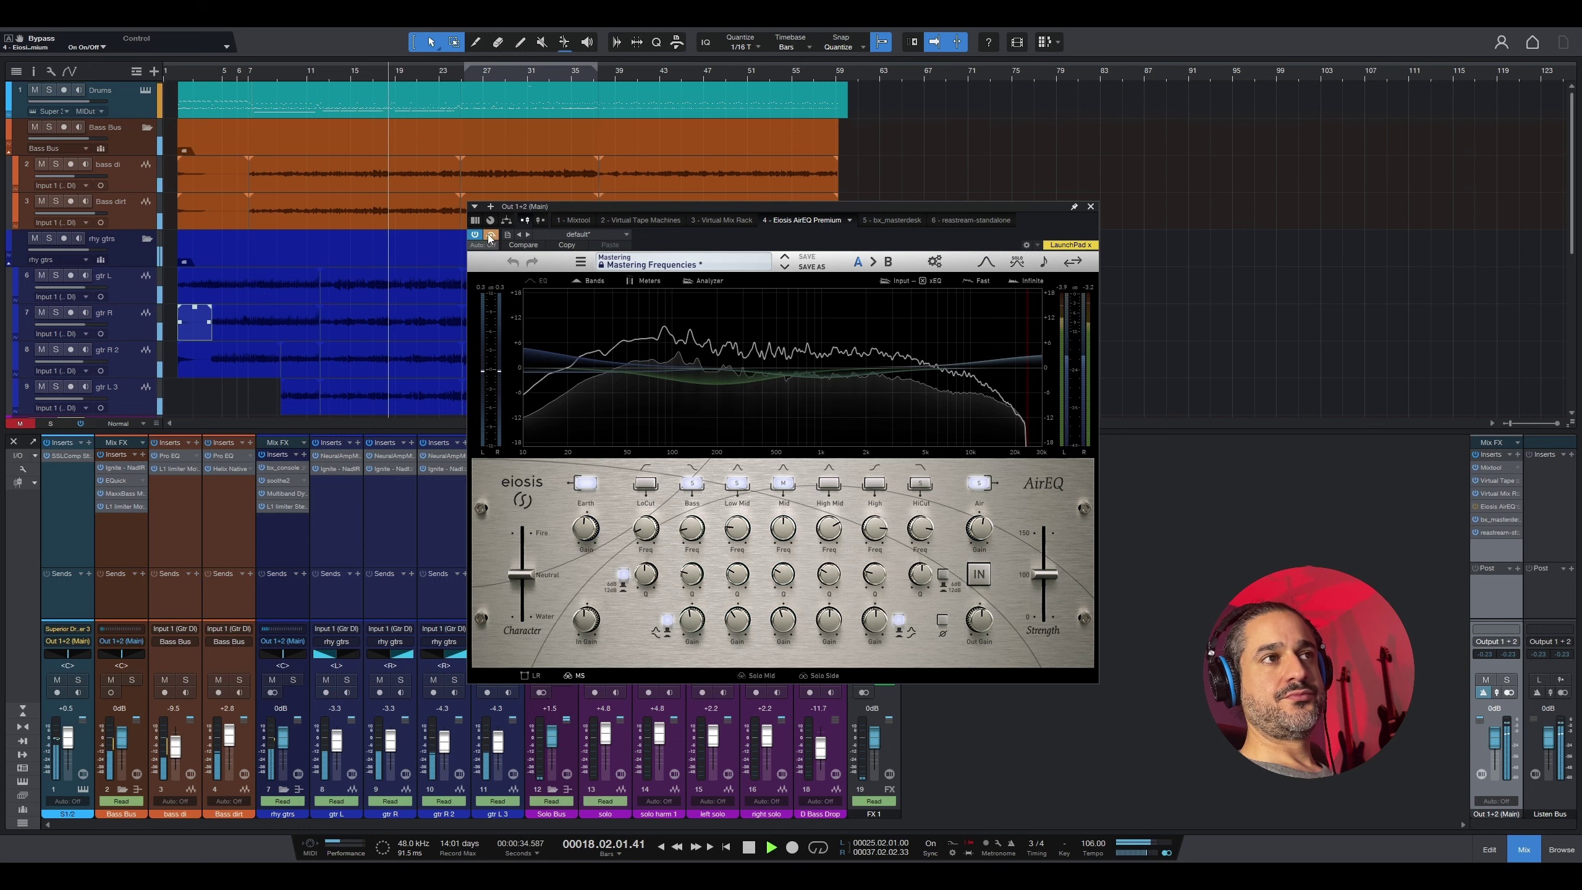
left_click(491, 236)
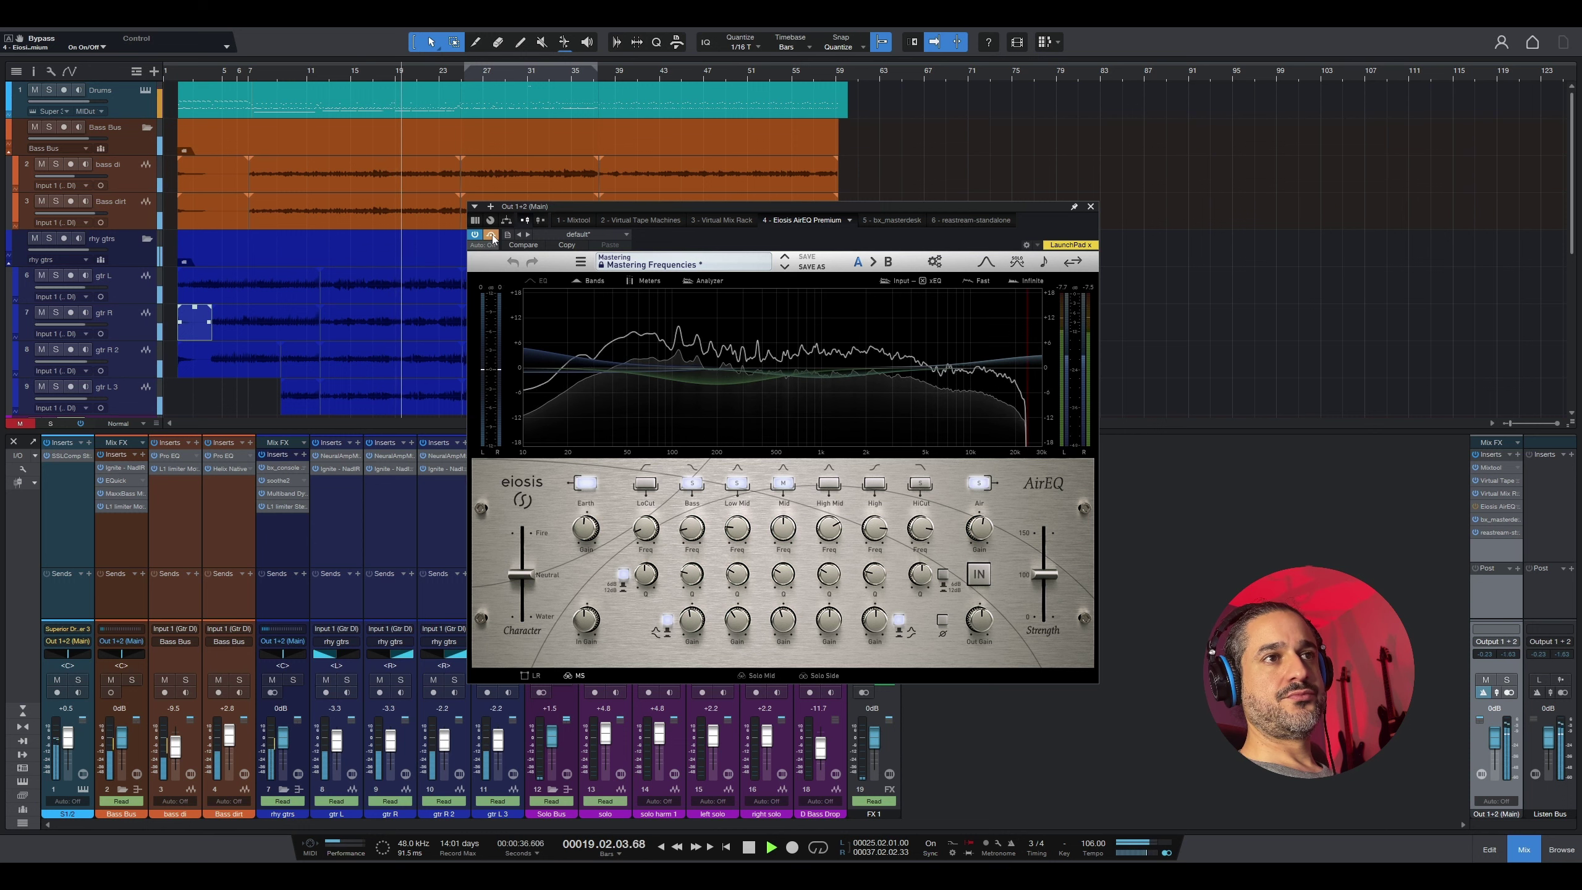
left_click(491, 236)
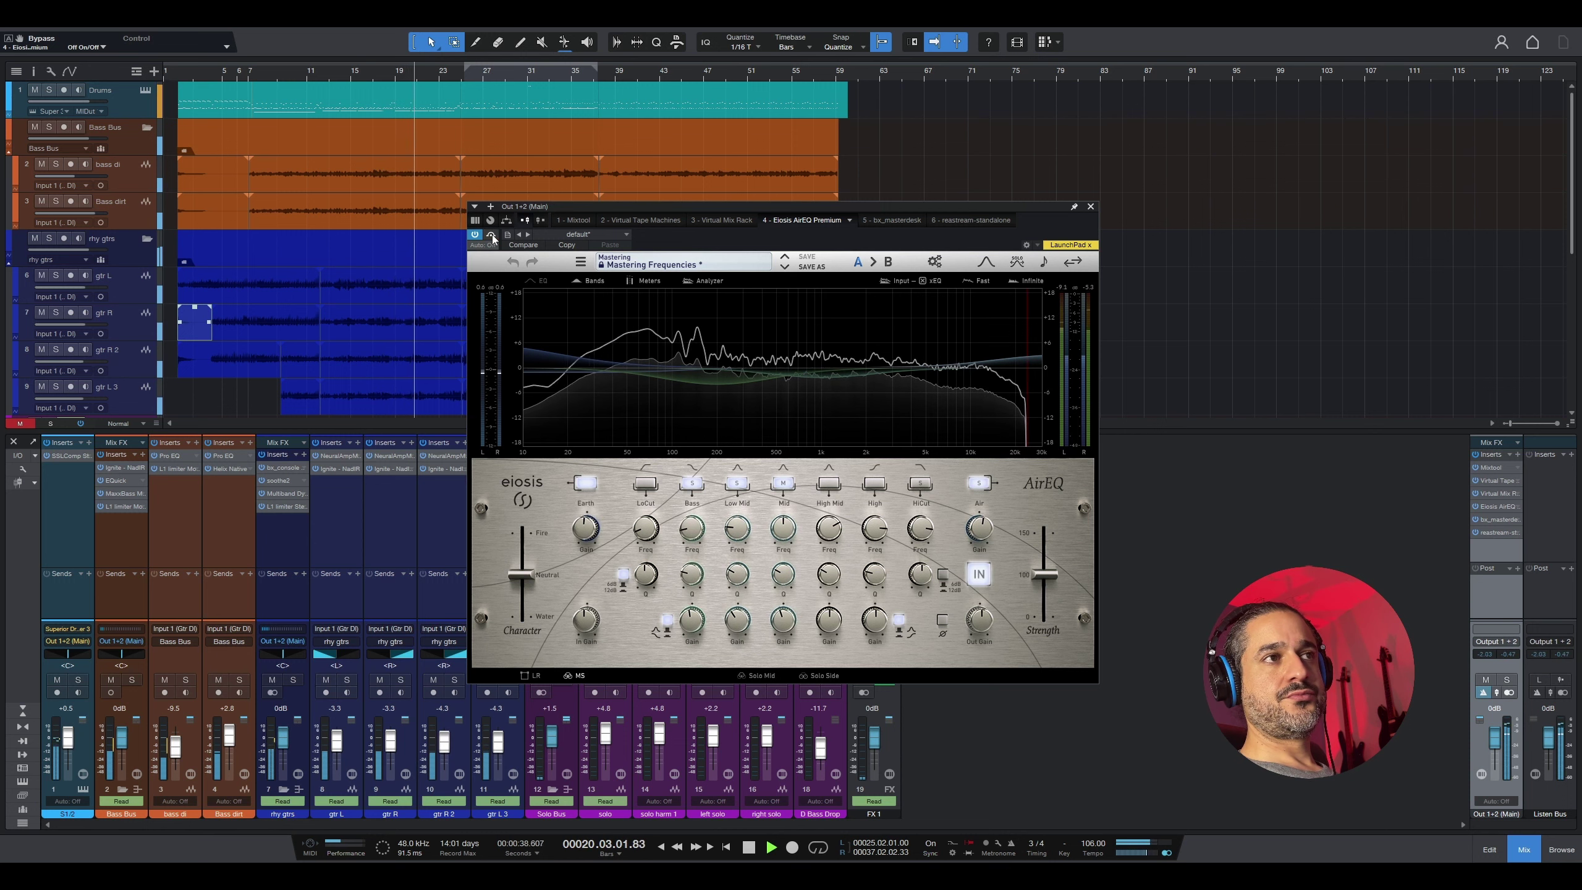